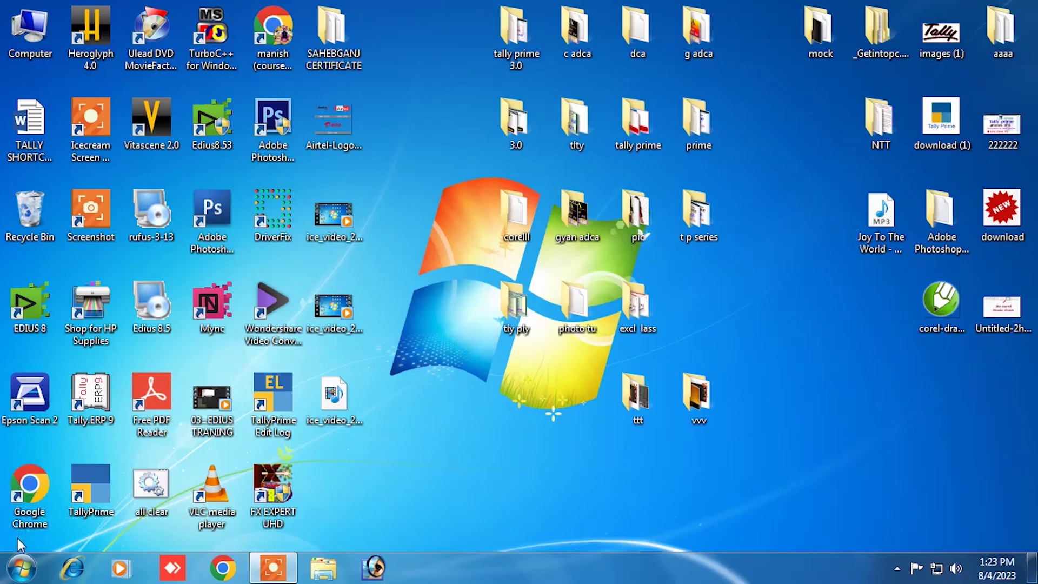
- Find and launch CorelDRAW X3, and create a new blank drawing
{"action": "left_click", "coordinate": [17, 569]}
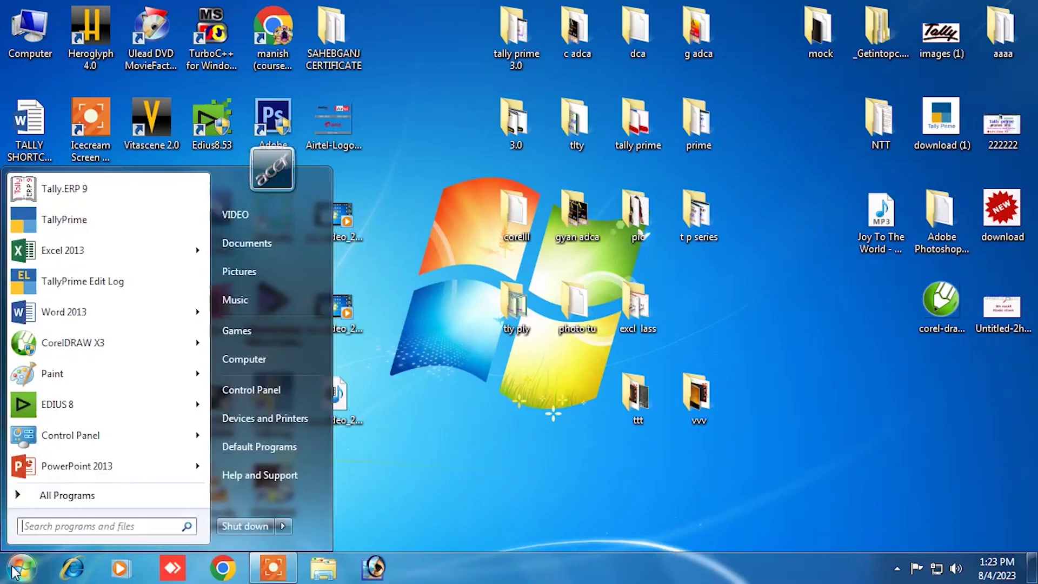
{"action": "type", "text": "co"}
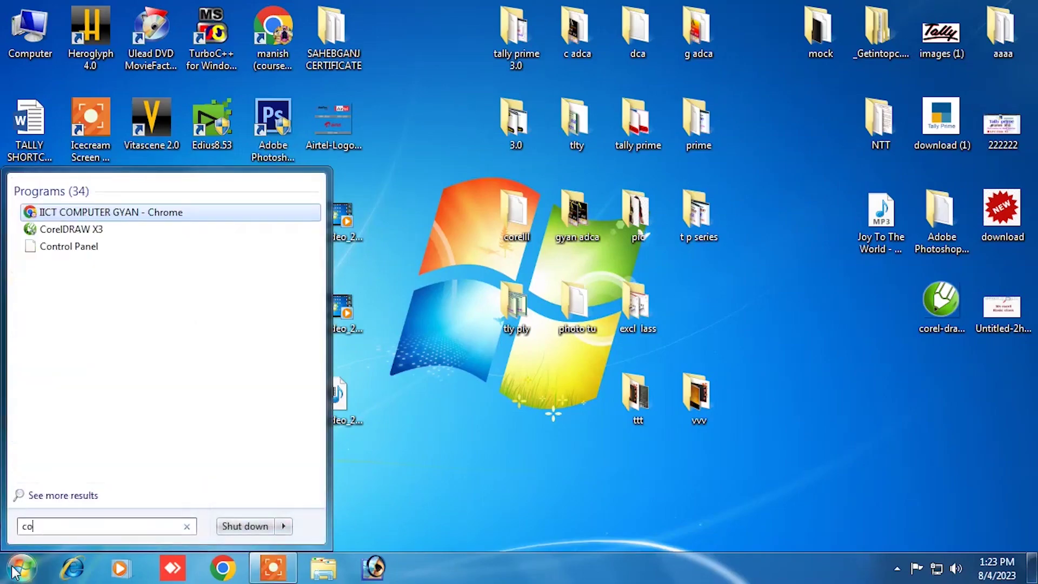
{"action": "type", "text": "reldrw"}
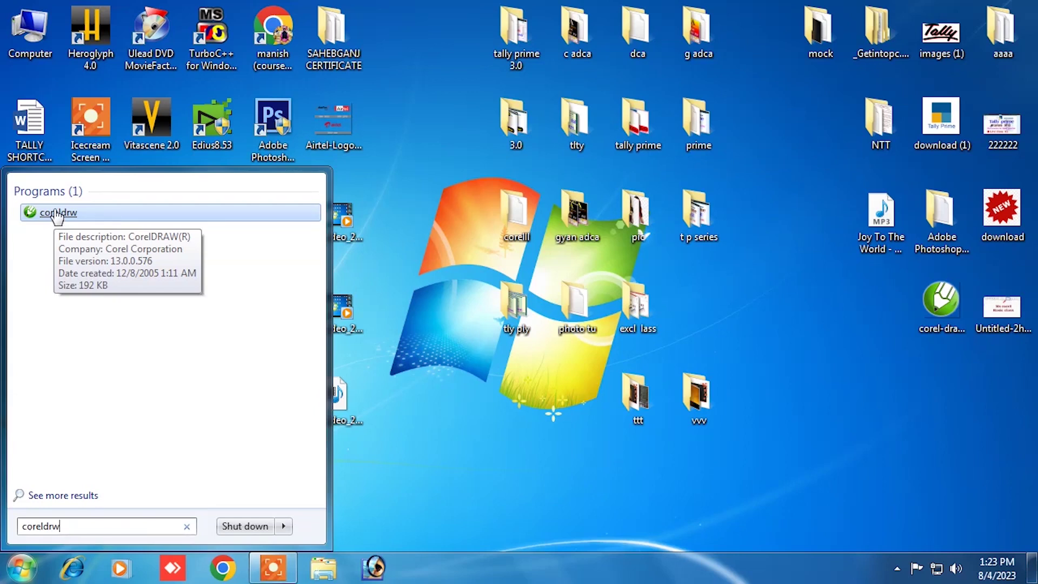
{"action": "left_click", "coordinate": [57, 213]}
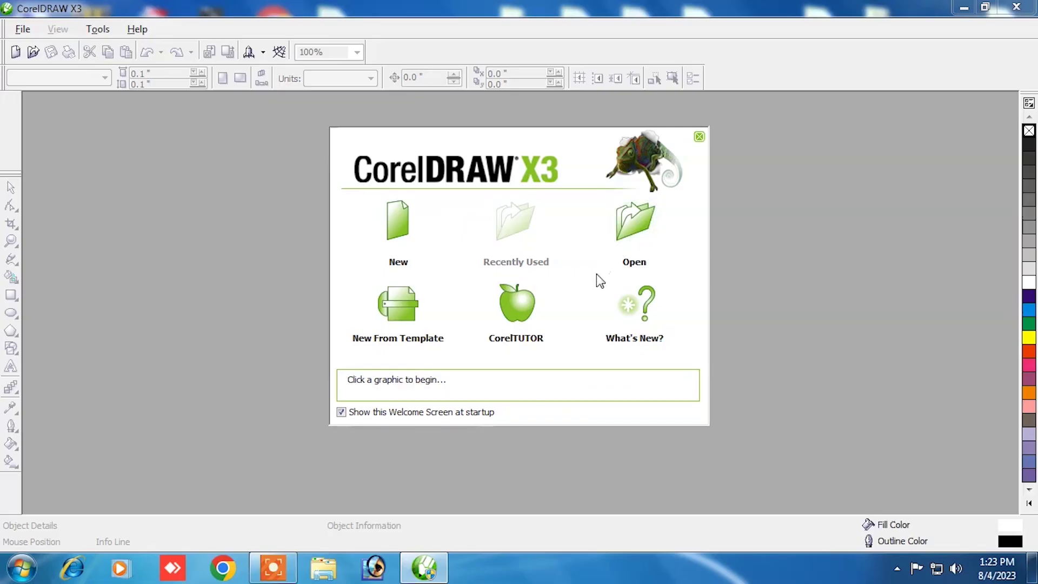
{"action": "left_click", "coordinate": [389, 233]}
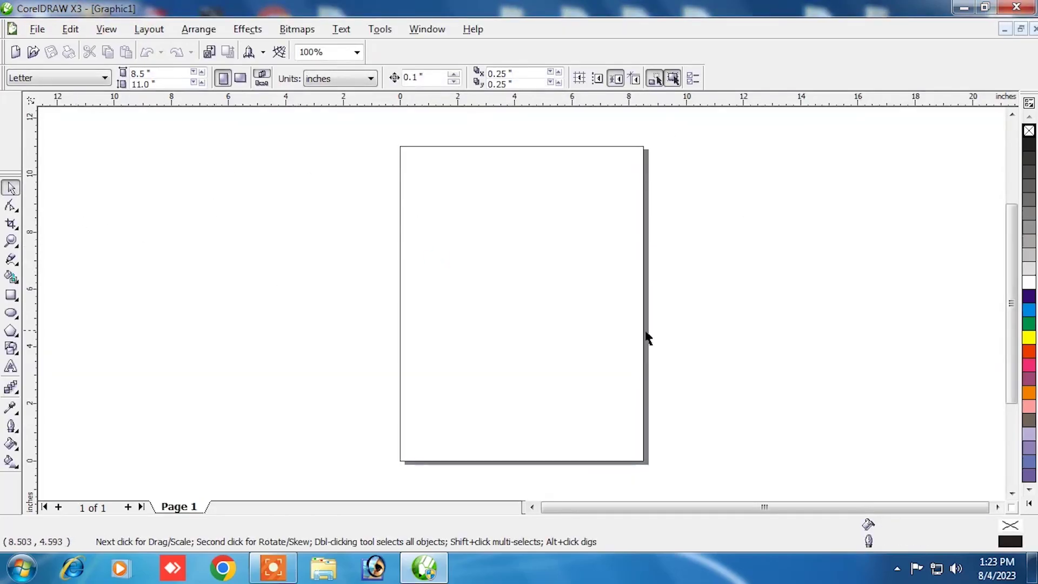
{"action": "left_click_drag", "start_coordinate": [402, 150], "coordinate": [638, 460]}
{"action": "left_click_drag", "start_coordinate": [638, 458], "coordinate": [643, 463]}
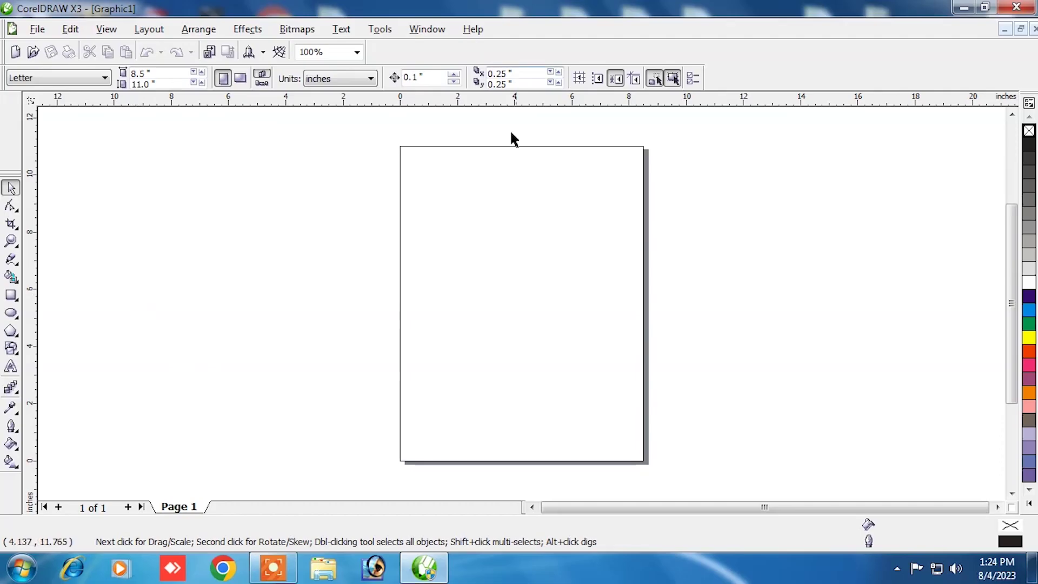
{"action": "left_click_drag", "start_coordinate": [404, 150], "coordinate": [631, 445]}
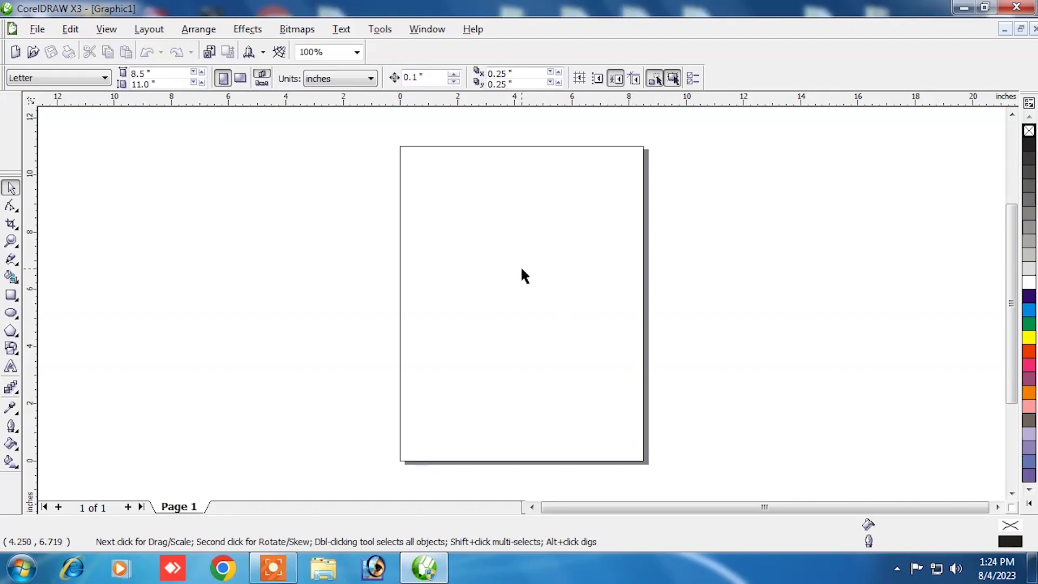
- Draw an ellipse about 7.5 by 7.3 inches across the page's left edge and undo the extra change made after it
{"action": "left_click", "coordinate": [11, 313]}
{"action": "left_click_drag", "start_coordinate": [241, 184], "coordinate": [462, 398]}
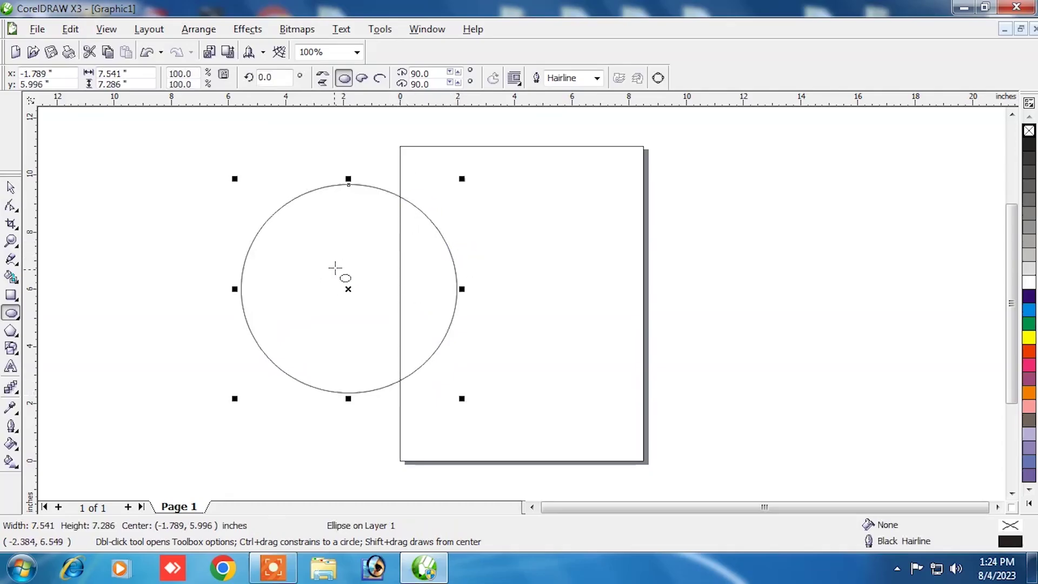
{"action": "left_click_drag", "start_coordinate": [275, 258], "coordinate": [426, 260]}
{"action": "key", "text": "ctrl+z"}
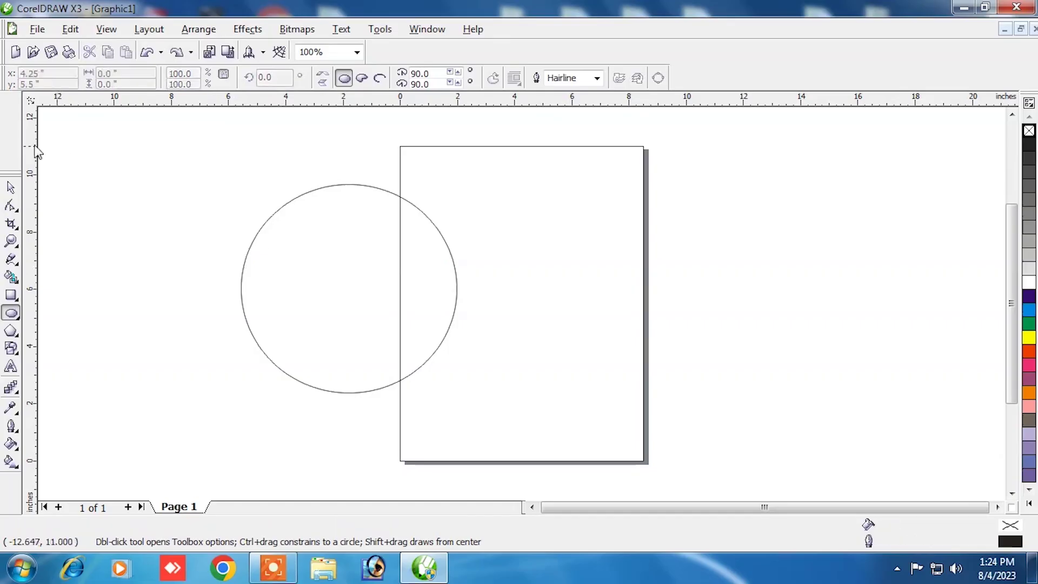
- Move the ellipse to the middle of the page with the Pick tool and delete it
{"action": "left_click", "coordinate": [10, 188]}
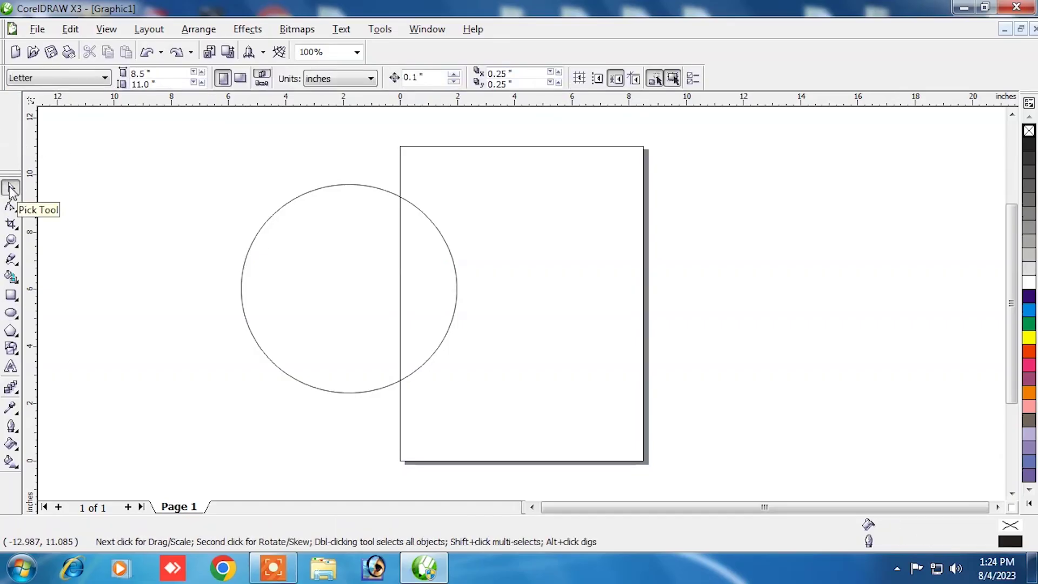
{"action": "left_click", "coordinate": [326, 260]}
{"action": "left_click_drag", "start_coordinate": [327, 259], "coordinate": [498, 255]}
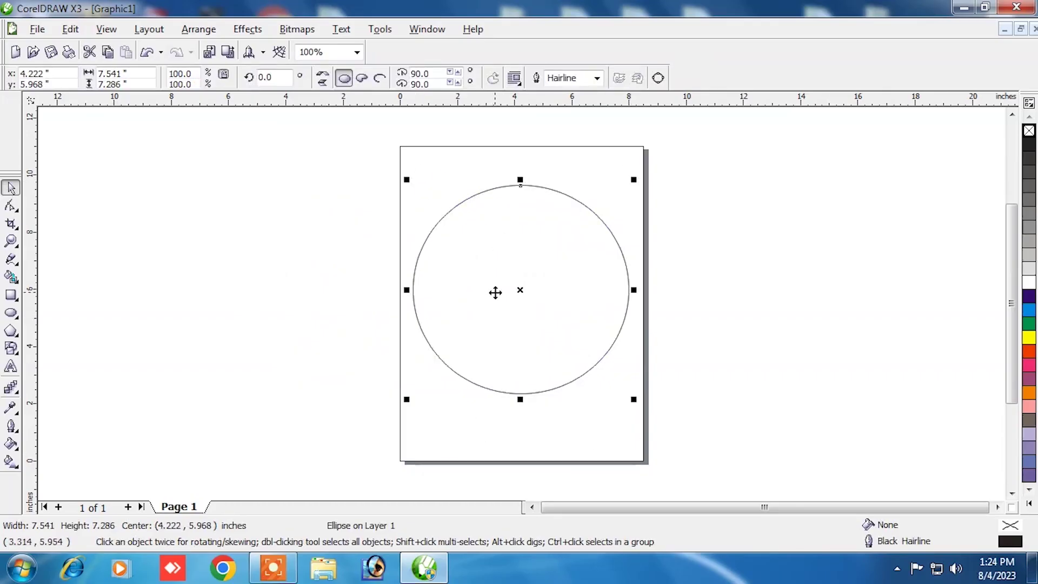
{"action": "key", "text": "Delete"}
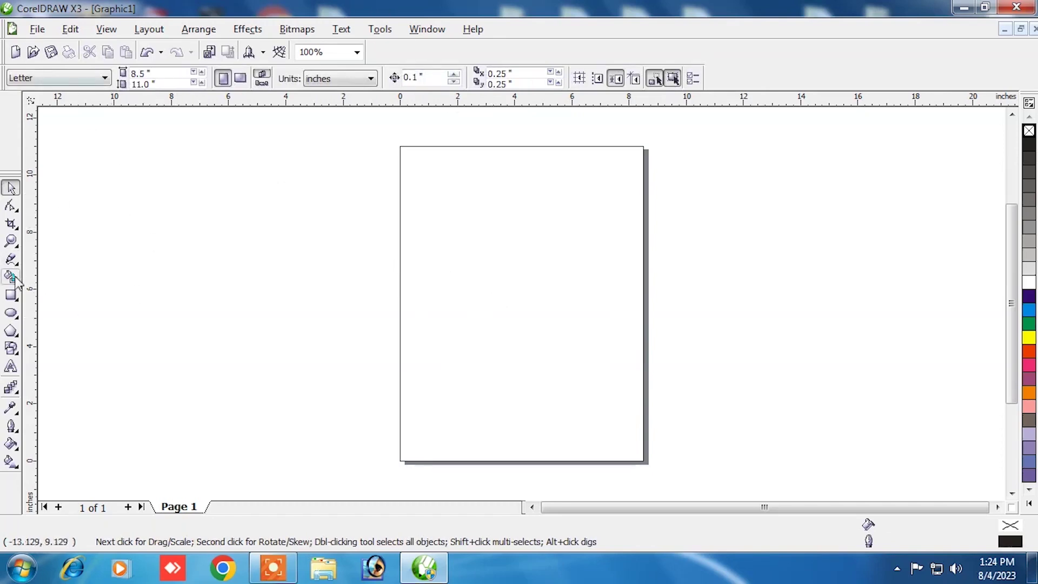
- Draw six separate rectangles of different sizes outside the page, two on its left side and four on its right
{"action": "left_click", "coordinate": [13, 296]}
{"action": "left_click_drag", "start_coordinate": [108, 193], "coordinate": [201, 290]}
{"action": "left_click_drag", "start_coordinate": [235, 168], "coordinate": [318, 243]}
{"action": "left_click_drag", "start_coordinate": [783, 129], "coordinate": [890, 245]}
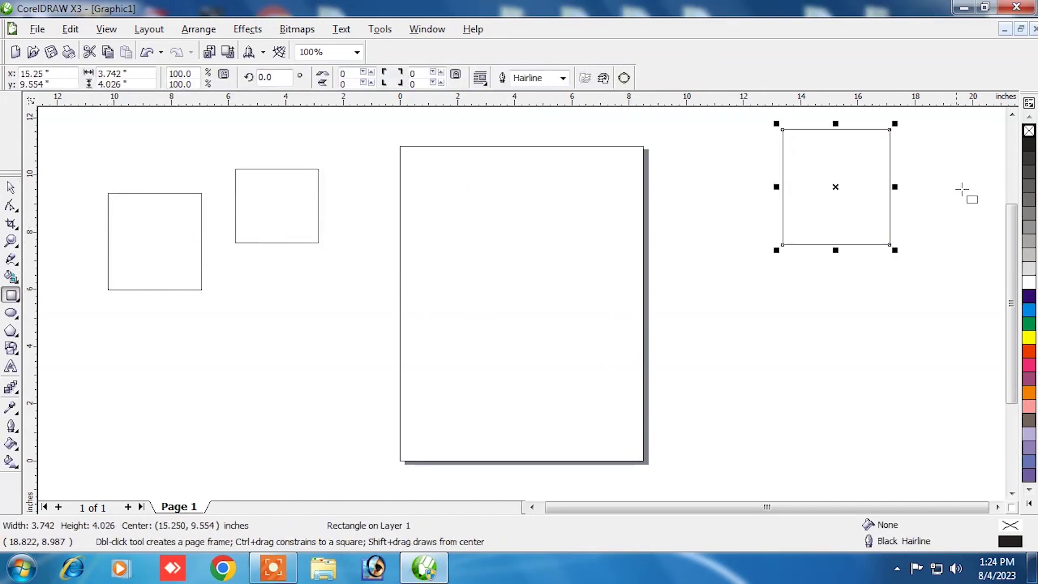
{"action": "left_click_drag", "start_coordinate": [1000, 198], "coordinate": [1005, 278]}
{"action": "left_click_drag", "start_coordinate": [829, 311], "coordinate": [864, 405]}
{"action": "left_click_drag", "start_coordinate": [624, 350], "coordinate": [668, 409]}
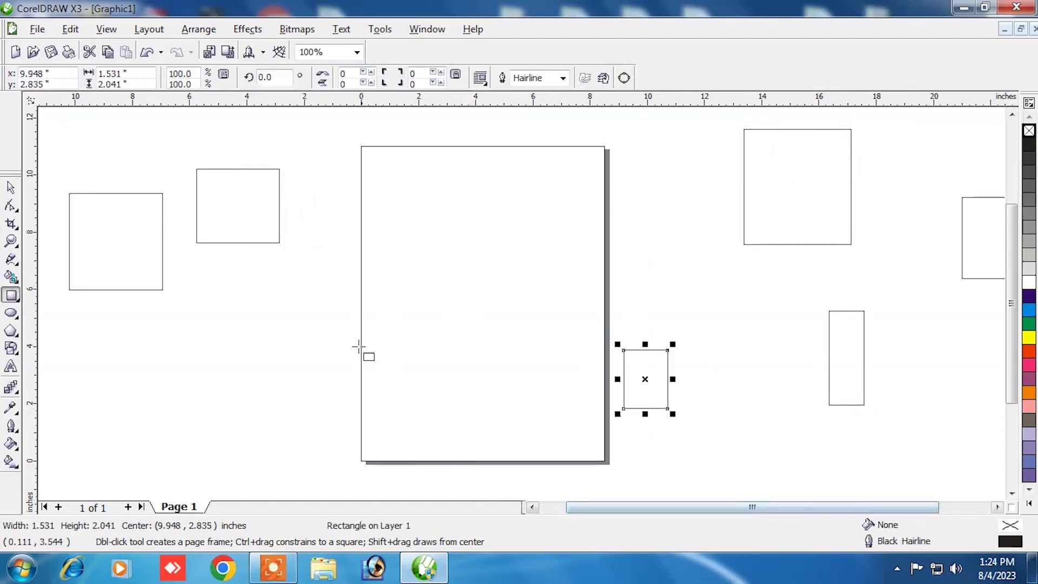
- Draw seven more rectangles of varied sizes beside the page, inside it and across its edges
{"action": "left_click_drag", "start_coordinate": [109, 337], "coordinate": [176, 412]}
{"action": "left_click_drag", "start_coordinate": [215, 301], "coordinate": [310, 404]}
{"action": "left_click_drag", "start_coordinate": [420, 278], "coordinate": [489, 345]}
{"action": "left_click_drag", "start_coordinate": [504, 220], "coordinate": [583, 294]}
{"action": "left_click_drag", "start_coordinate": [548, 174], "coordinate": [688, 245]}
{"action": "left_click_drag", "start_coordinate": [703, 183], "coordinate": [749, 262]}
{"action": "left_click_drag", "start_coordinate": [287, 144], "coordinate": [368, 221]}
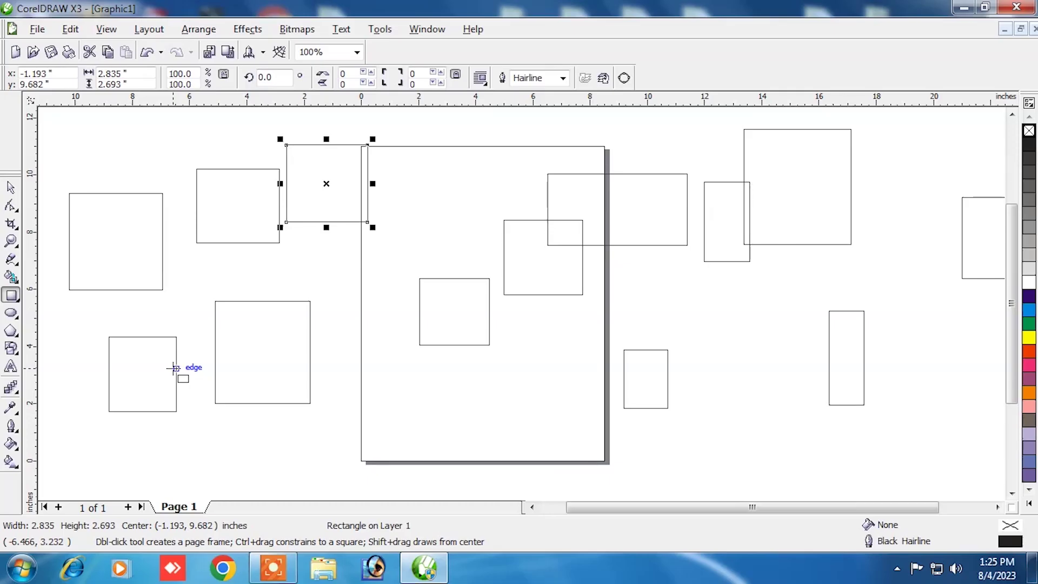
- Undo all the practice rectangles drawn on and around the page
{"action": "key", "text": "ctrl+z"}
{"action": "key", "text": "ctrl+z"}
{"action": "key", "text": "ctrl+z"}
{"action": "key", "text": "ctrl+z"}
{"action": "key", "text": "ctrl+z"}
{"action": "key", "text": "ctrl+z"}
{"action": "key", "text": "ctrl+z"}
{"action": "key", "text": "ctrl+z"}
{"action": "key", "text": "ctrl+z"}
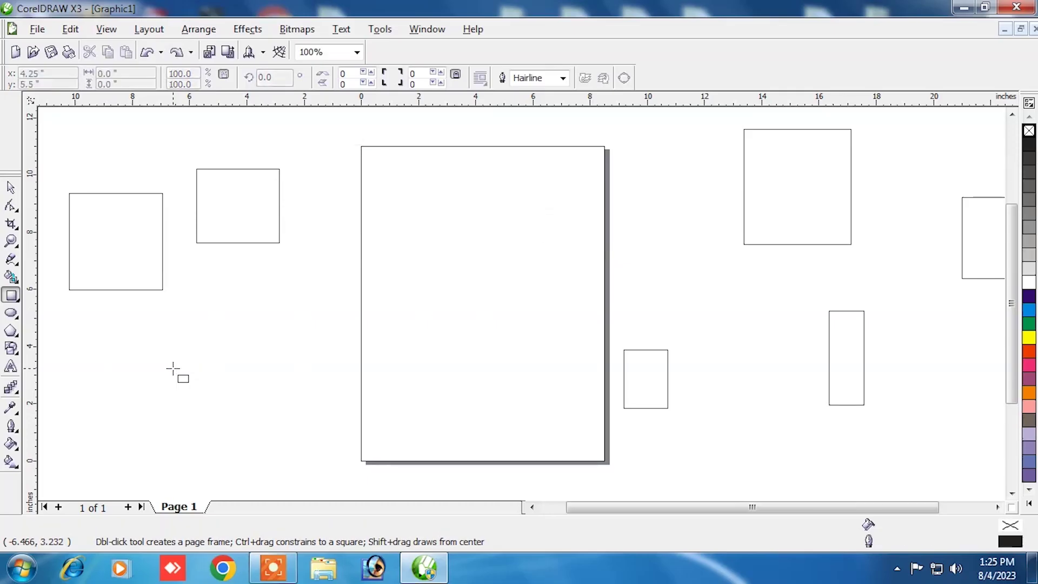
{"action": "key", "text": "ctrl+z"}
{"action": "key", "text": "ctrl+z"}
{"action": "key", "text": "ctrl+z"}
{"action": "key", "text": "ctrl+z"}
{"action": "key", "text": "ctrl+z"}
{"action": "key", "text": "ctrl+z"}
{"action": "key", "text": "ctrl+z"}
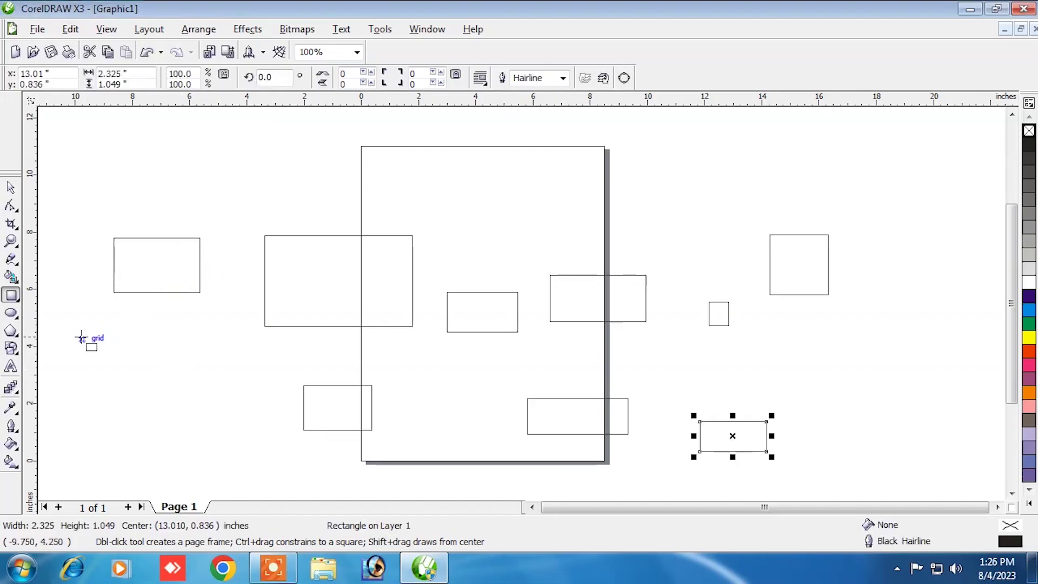
- Draw two wide rectangles with the Rectangle tool, one left of the page and one about 5.25 by 2 inches near the page's upper edge
{"action": "left_click", "coordinate": [17, 301]}
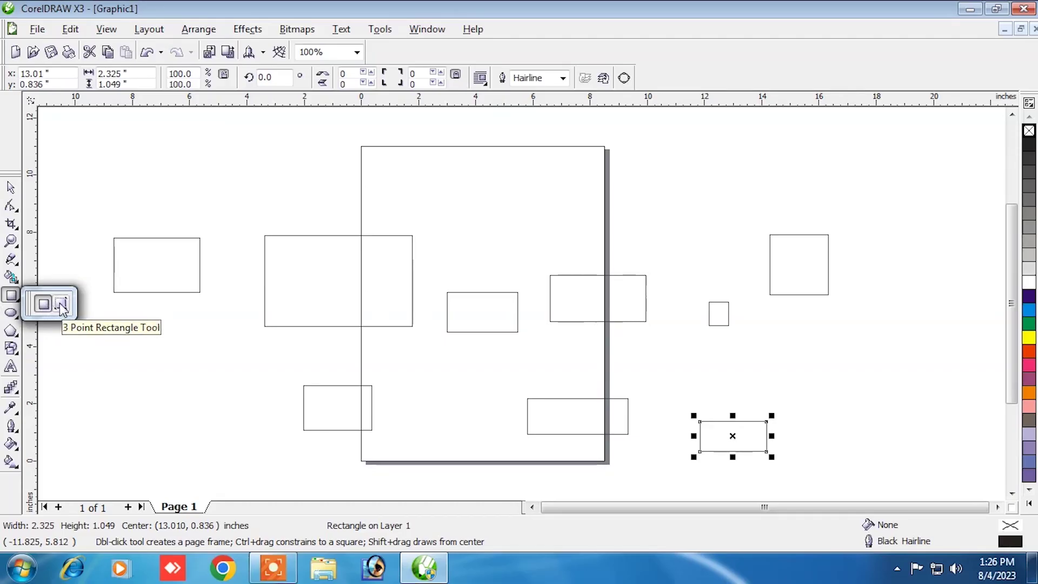
{"action": "left_click", "coordinate": [44, 304]}
{"action": "left_click_drag", "start_coordinate": [147, 140], "coordinate": [297, 217]}
{"action": "left_click_drag", "start_coordinate": [411, 168], "coordinate": [561, 225]}
- Draw a slanted rectangle with the 3 Point Rectangle tool at the lower left of the page, spanning about 4.5 by 4.2 inches overall
{"action": "left_click", "coordinate": [20, 303]}
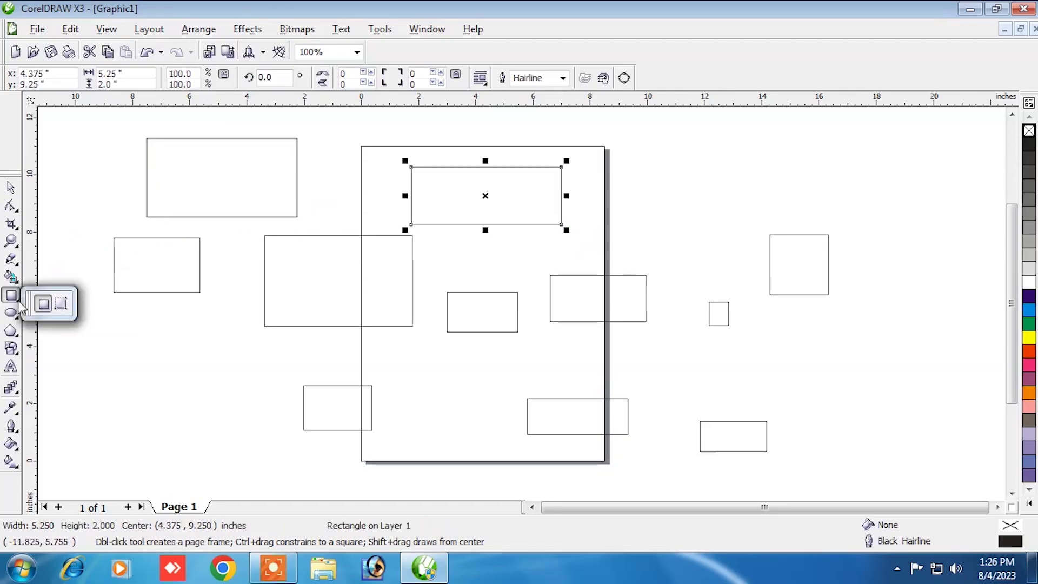
{"action": "left_click", "coordinate": [63, 307]}
{"action": "left_click_drag", "start_coordinate": [126, 368], "coordinate": [219, 446]}
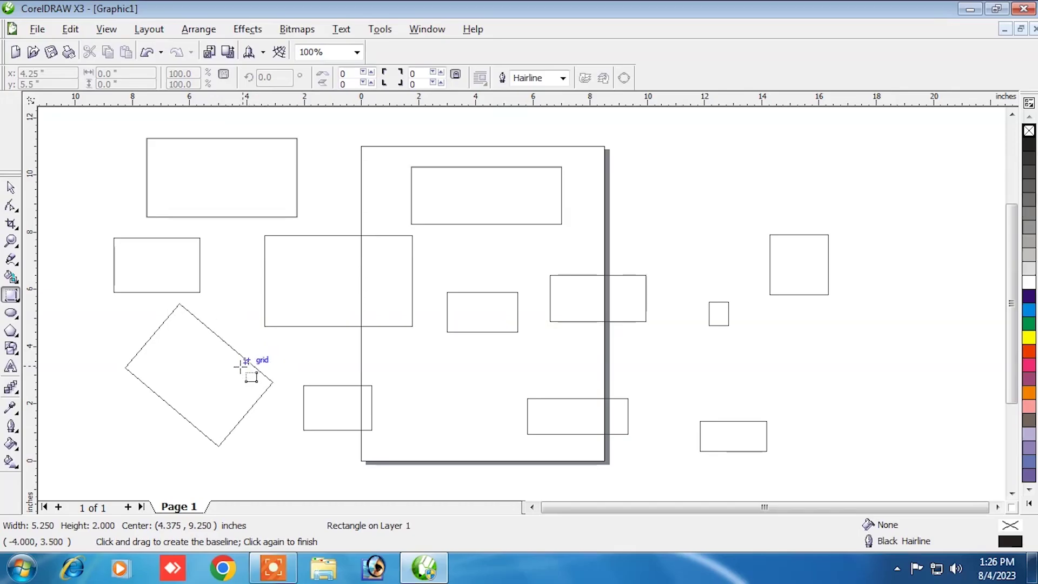
{"action": "left_click", "coordinate": [222, 373]}
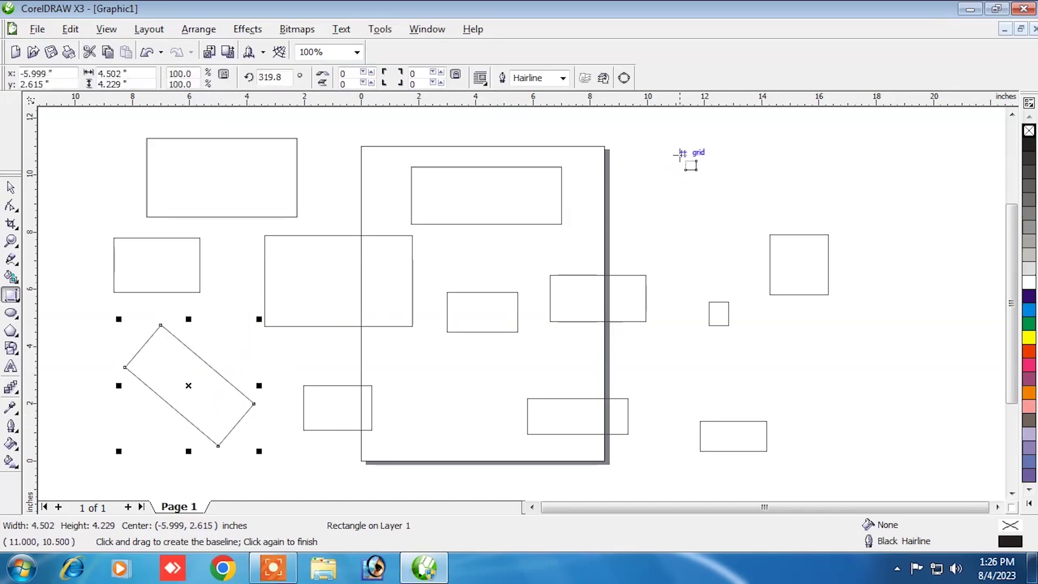
{"action": "key", "text": "Escape"}
- Draw two long 3-point rectangles right of the page, one sloping down at about 347° and one sloping up at about 30°
{"action": "left_click_drag", "start_coordinate": [669, 160], "coordinate": [893, 208]}
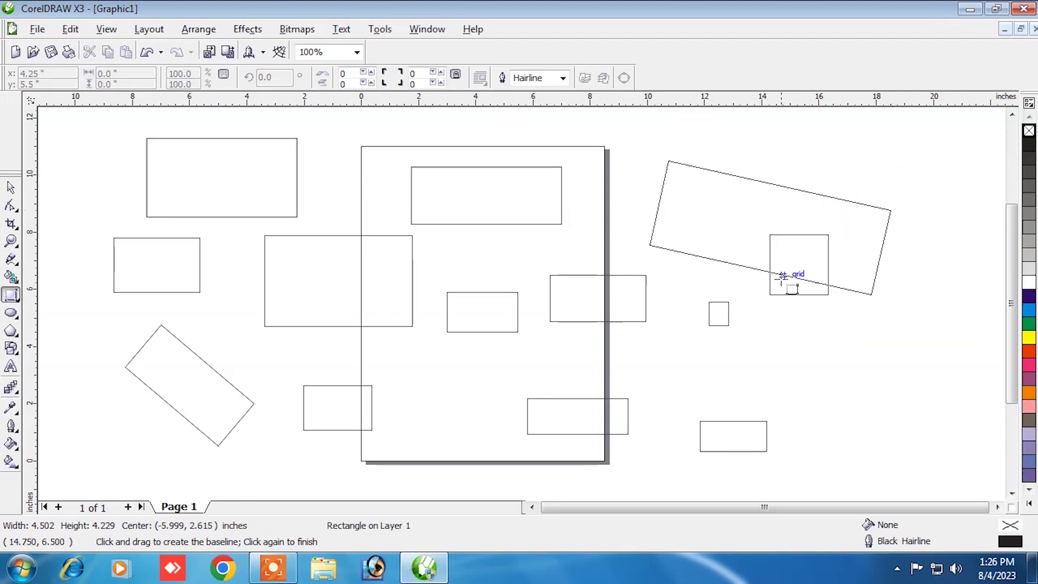
{"action": "left_click", "coordinate": [757, 211]}
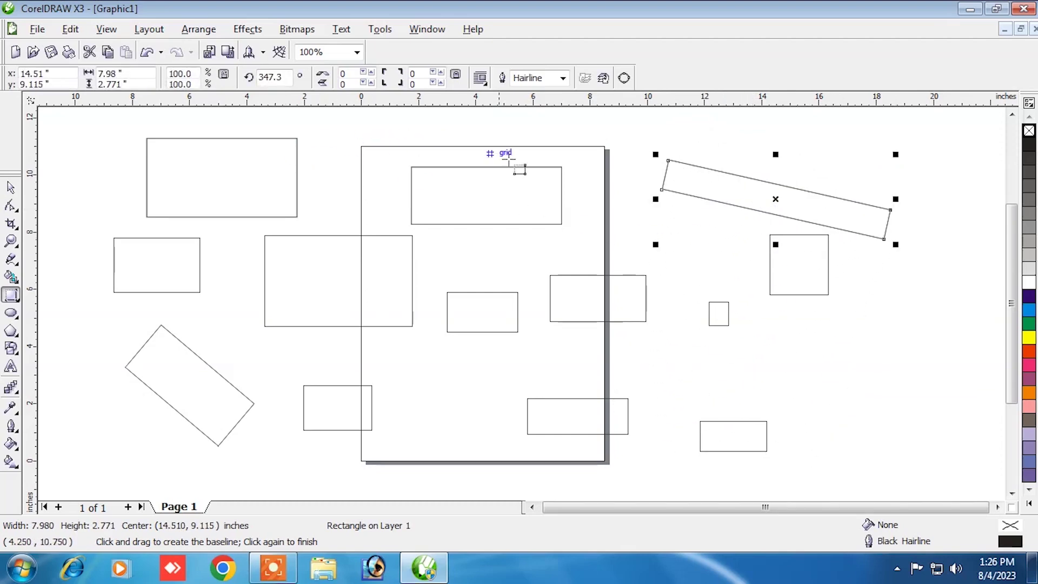
{"action": "left_click", "coordinate": [748, 378]}
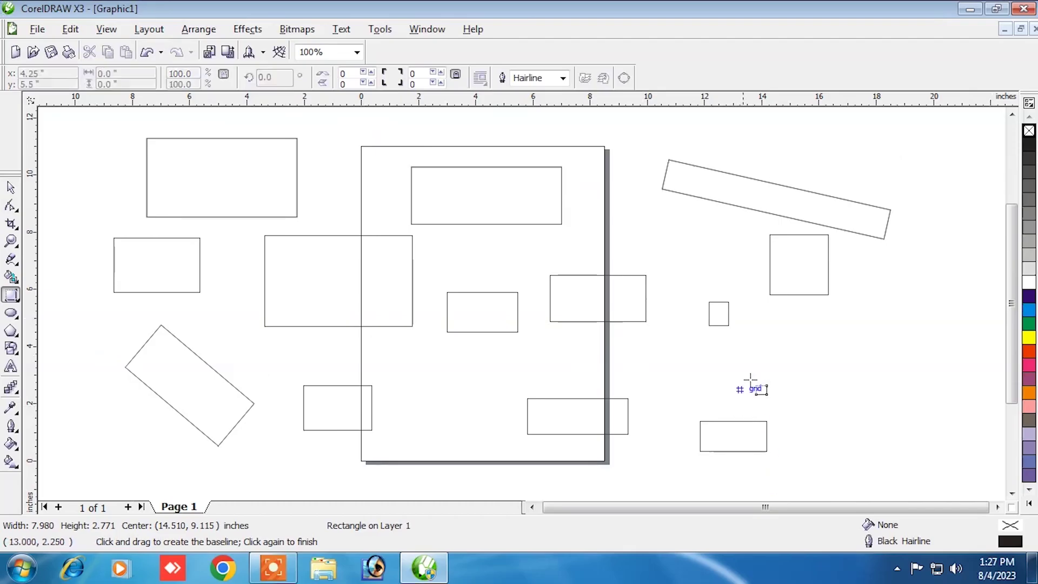
{"action": "left_click_drag", "start_coordinate": [770, 368], "coordinate": [905, 289]}
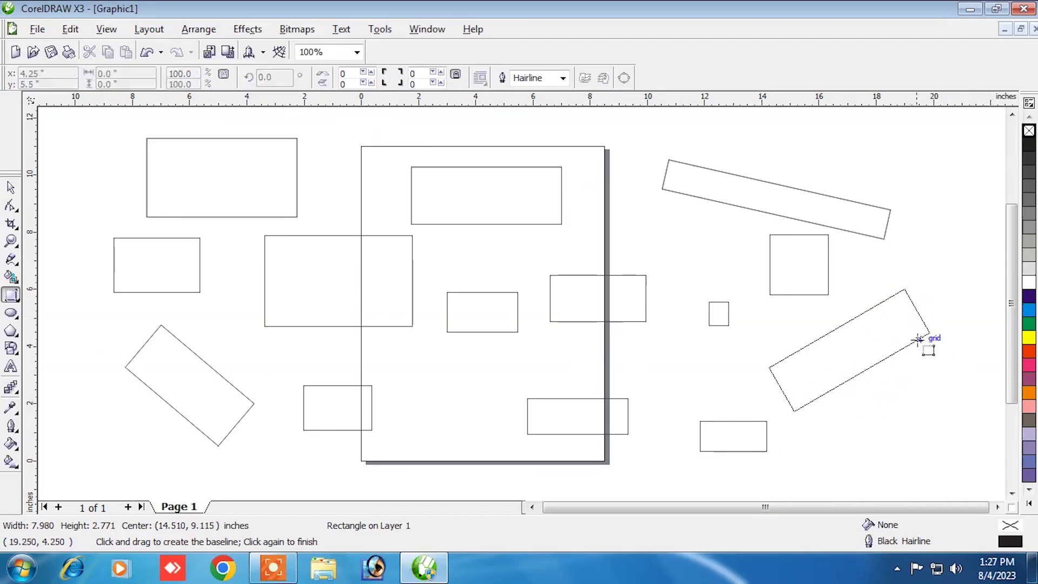
{"action": "left_click", "coordinate": [932, 339]}
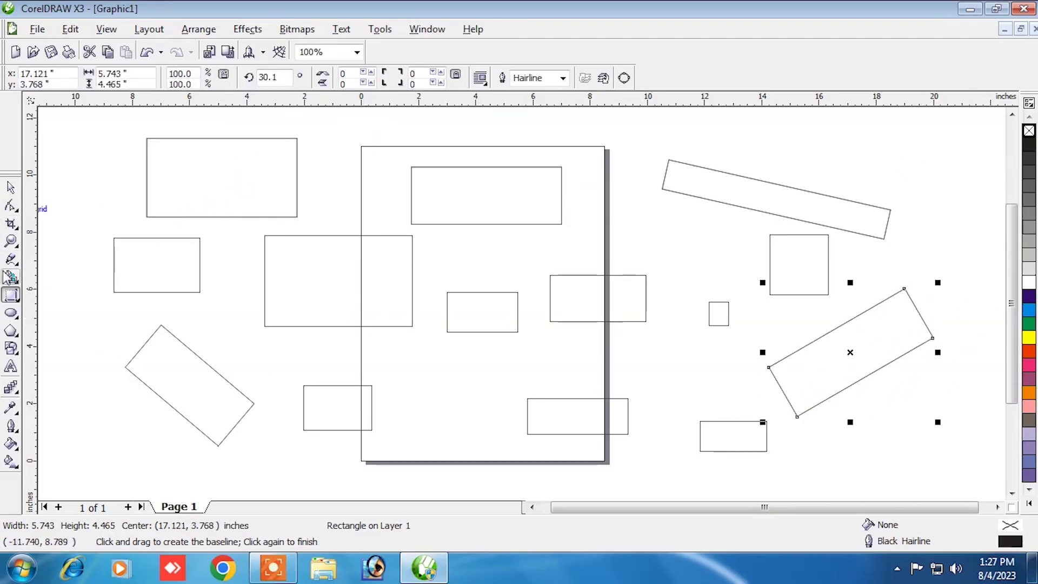
{"action": "right_click", "coordinate": [15, 303]}
{"action": "left_click", "coordinate": [11, 296]}
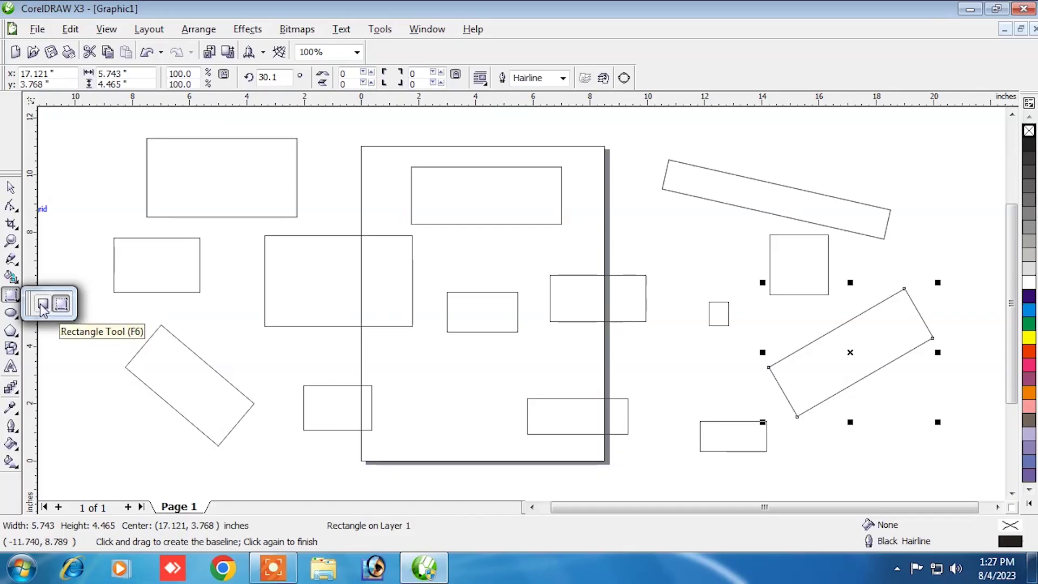
{"action": "left_click", "coordinate": [44, 304]}
- Draw four ellipses: one about 3.75 by 3.5 inches left of the page, one over its upper left edge and two right of it
{"action": "left_click", "coordinate": [11, 316]}
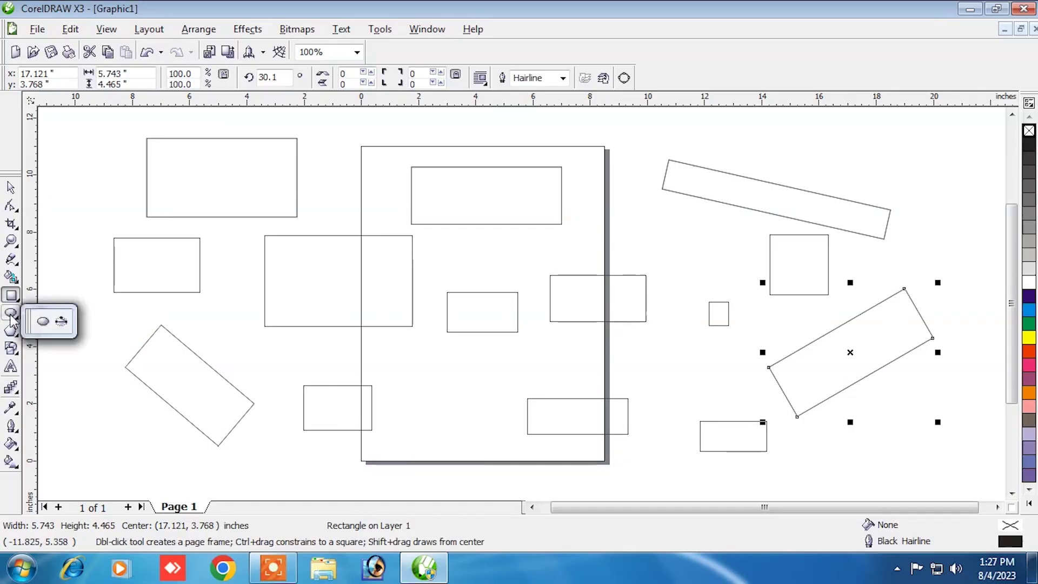
{"action": "left_click", "coordinate": [45, 322]}
{"action": "left_click_drag", "start_coordinate": [61, 130], "coordinate": [168, 231]}
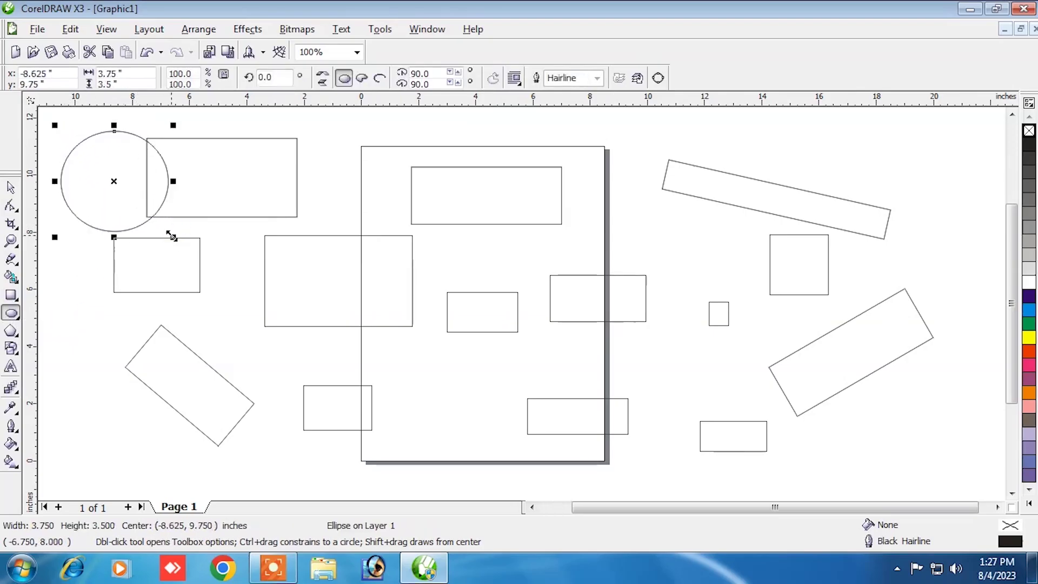
{"action": "left_click_drag", "start_coordinate": [326, 145], "coordinate": [412, 253]}
{"action": "left_click_drag", "start_coordinate": [662, 203], "coordinate": [769, 317]}
{"action": "left_click_drag", "start_coordinate": [867, 154], "coordinate": [984, 290]}
- Add three ellipses around the page's middle and lower part, a circle about 4.25 inches to its left and a 5 by 5.5 inch ellipse to its right
{"action": "mouse_move", "coordinate": [369, 318]}
{"action": "left_mouse_down"}
{"action": "mouse_move", "coordinate": [439, 373]}
{"action": "mouse_move", "coordinate": [425, 447]}
{"action": "mouse_move", "coordinate": [484, 385]}
{"action": "mouse_move", "coordinate": [484, 246]}
{"action": "mouse_move", "coordinate": [473, 437]}
{"action": "left_mouse_up"}
{"action": "mouse_move", "coordinate": [482, 244]}
{"action": "left_mouse_down"}
{"action": "mouse_move", "coordinate": [533, 325]}
{"action": "mouse_move", "coordinate": [672, 459]}
{"action": "mouse_move", "coordinate": [553, 411]}
{"action": "mouse_move", "coordinate": [617, 401]}
{"action": "mouse_move", "coordinate": [598, 405]}
{"action": "mouse_move", "coordinate": [668, 475]}
{"action": "mouse_move", "coordinate": [595, 423]}
{"action": "mouse_move", "coordinate": [639, 457]}
{"action": "mouse_move", "coordinate": [570, 375]}
{"action": "mouse_move", "coordinate": [626, 434]}
{"action": "mouse_move", "coordinate": [650, 432]}
{"action": "mouse_move", "coordinate": [568, 361]}
{"action": "mouse_move", "coordinate": [676, 475]}
{"action": "mouse_move", "coordinate": [598, 376]}
{"action": "mouse_move", "coordinate": [676, 468]}
{"action": "mouse_move", "coordinate": [598, 375]}
{"action": "mouse_move", "coordinate": [631, 424]}
{"action": "mouse_move", "coordinate": [618, 432]}
{"action": "left_mouse_up"}
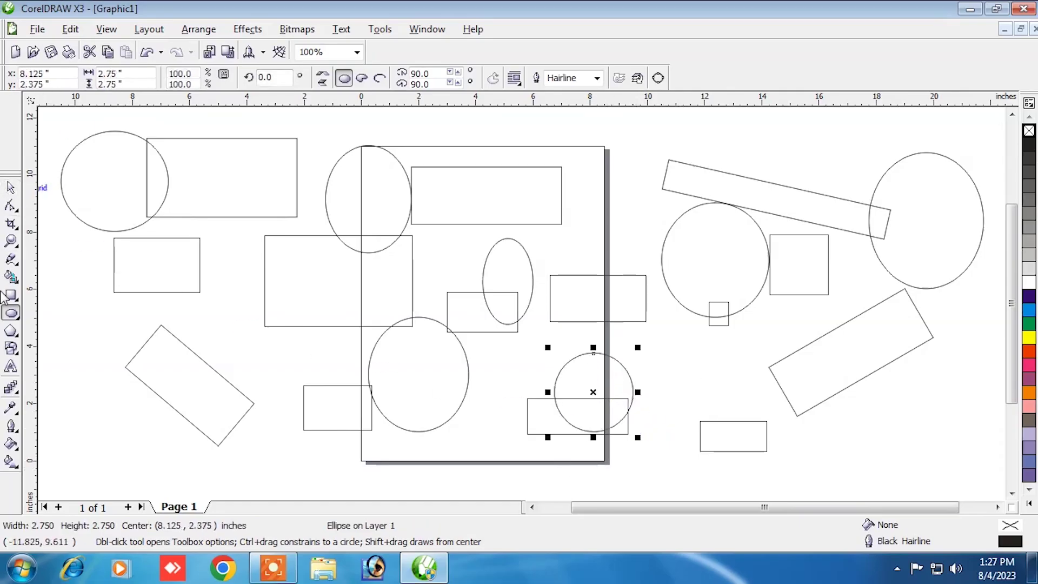
{"action": "left_click_drag", "start_coordinate": [209, 239], "coordinate": [333, 346]}
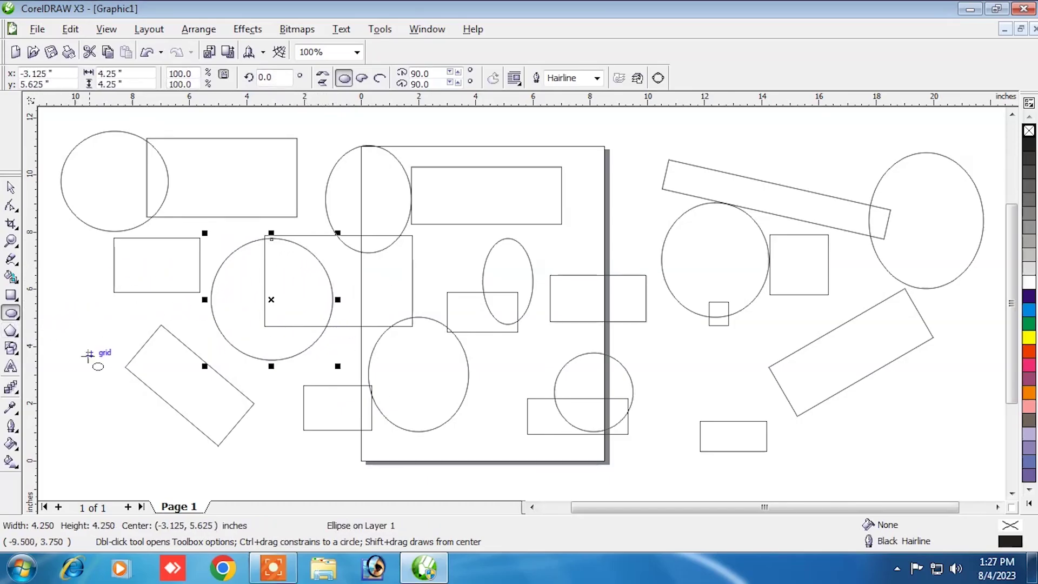
{"action": "left_click_drag", "start_coordinate": [619, 138], "coordinate": [763, 297]}
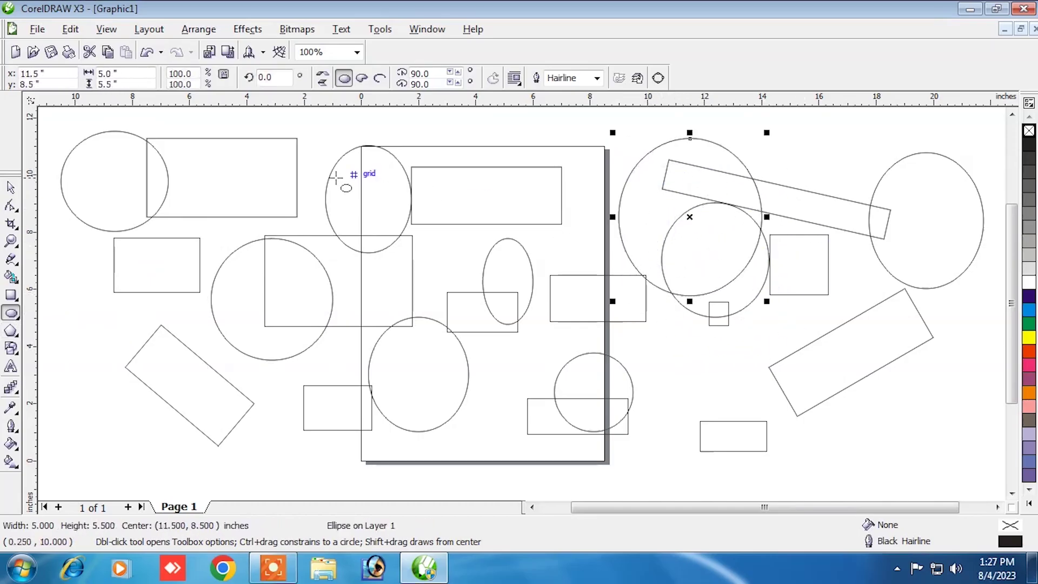
- Draw a narrow tilted ellipse with the 3 Point Ellipse tool beside the lower-left slanted rectangle, spanning about 2 by 3 inches overall
{"action": "left_click", "coordinate": [20, 323]}
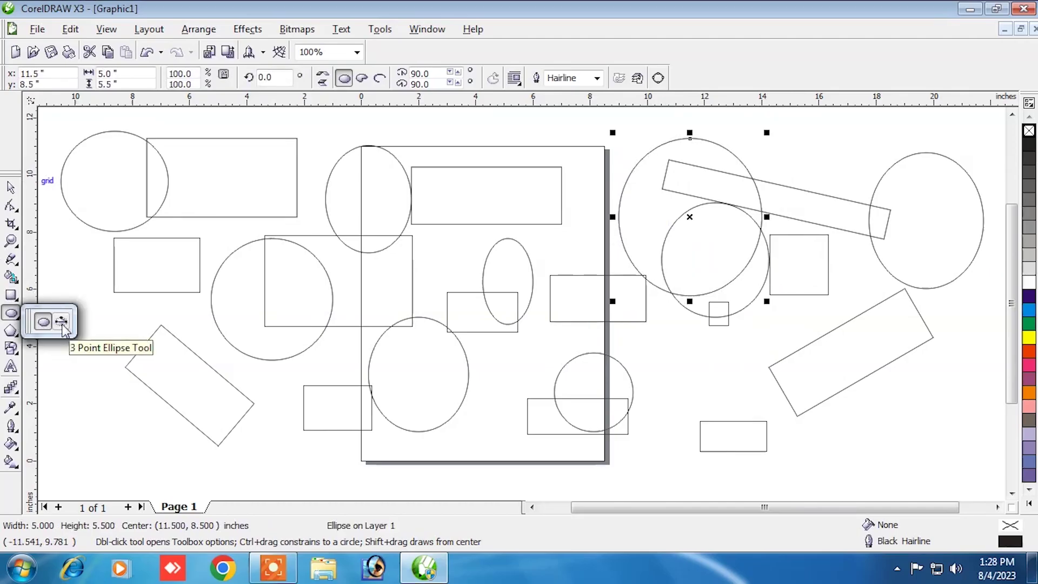
{"action": "left_click", "coordinate": [63, 324]}
{"action": "left_click_drag", "start_coordinate": [76, 341], "coordinate": [128, 426]}
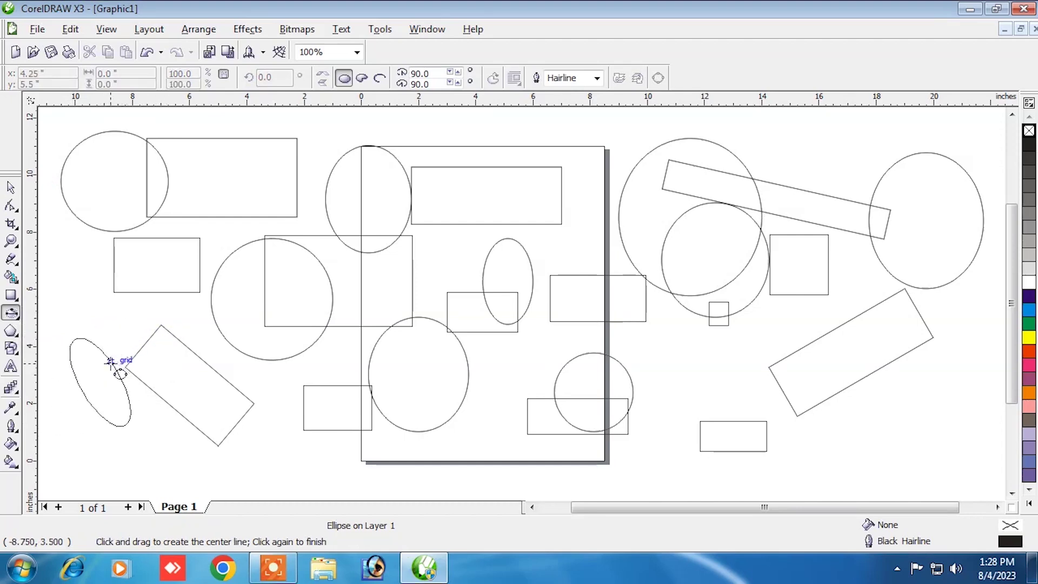
{"action": "left_click", "coordinate": [113, 369]}
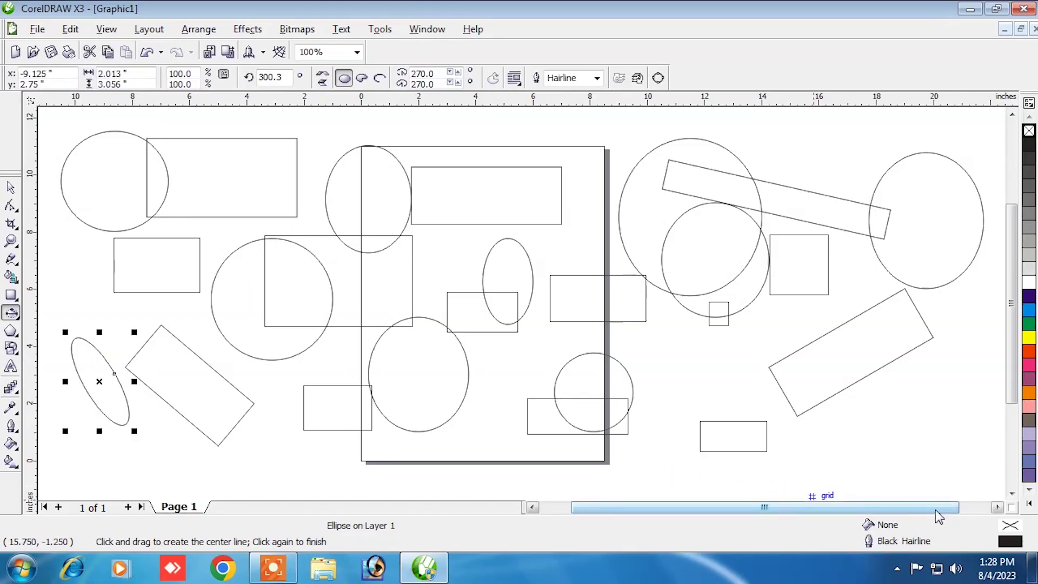
- Draw a tilted, nearly round ellipse about 5 by 5.2 inches overall with the 3 Point Ellipse tool, right of the existing shapes
{"action": "left_click", "coordinate": [997, 508]}
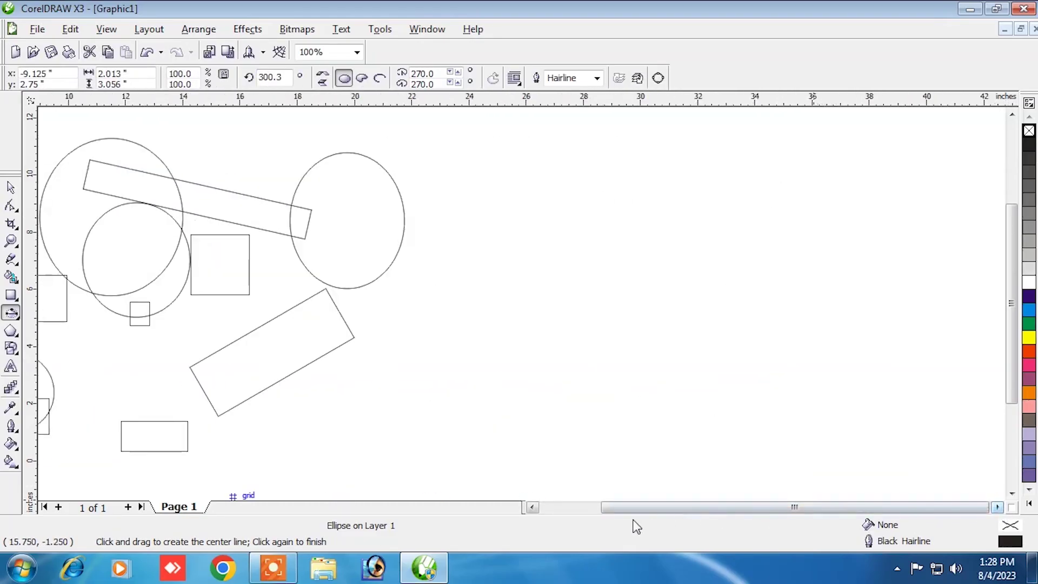
{"action": "mouse_move", "coordinate": [647, 512]}
{"action": "left_mouse_down"}
{"action": "mouse_move", "coordinate": [589, 509]}
{"action": "mouse_move", "coordinate": [695, 508]}
{"action": "mouse_move", "coordinate": [608, 508]}
{"action": "mouse_move", "coordinate": [648, 508]}
{"action": "left_mouse_up"}
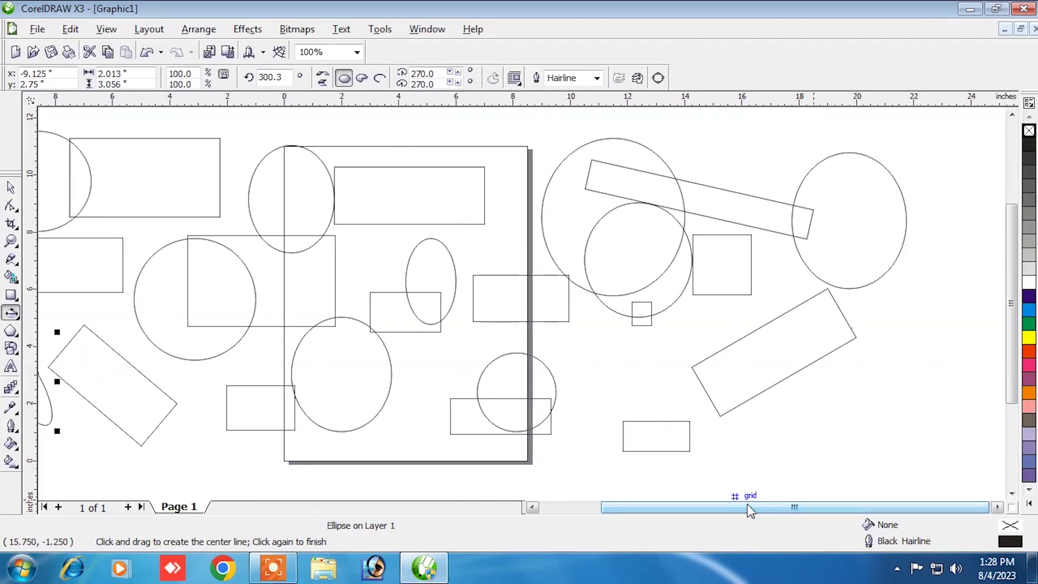
{"action": "left_click", "coordinate": [997, 507]}
{"action": "left_click", "coordinate": [999, 509]}
{"action": "left_click", "coordinate": [1000, 509]}
{"action": "left_click", "coordinate": [999, 508]}
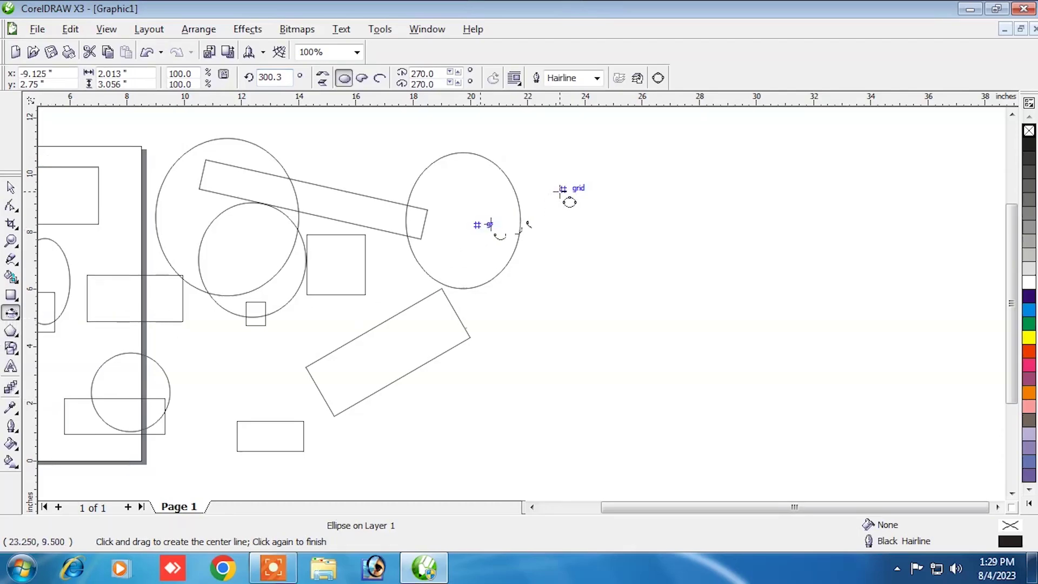
{"action": "left_click_drag", "start_coordinate": [565, 191], "coordinate": [646, 311]}
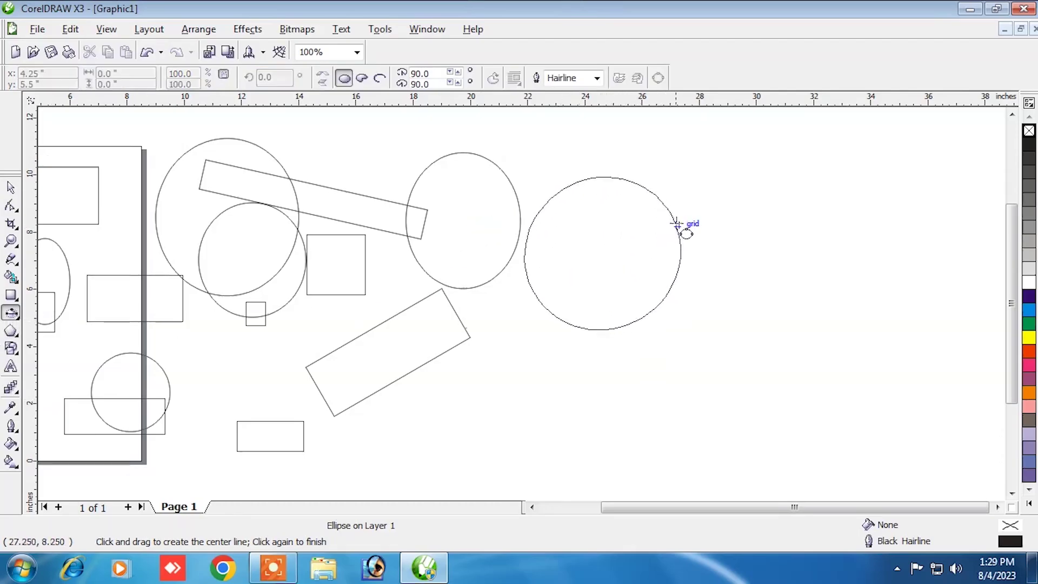
{"action": "left_click", "coordinate": [671, 253]}
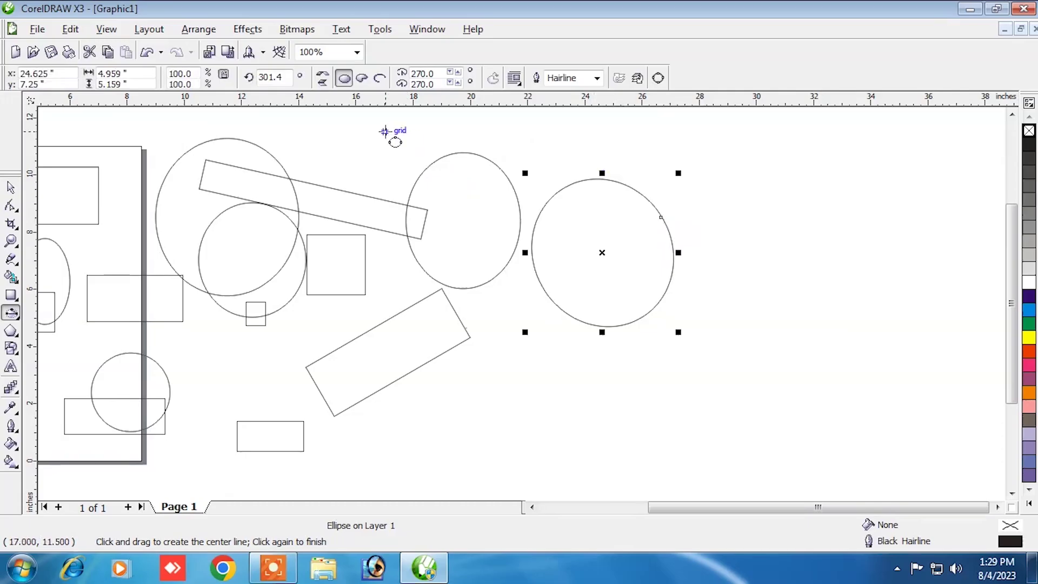
- Switch the new ellipse to a pie, to an arc and back to a pie
{"action": "left_click", "coordinate": [361, 79]}
{"action": "left_click", "coordinate": [381, 79]}
{"action": "left_click", "coordinate": [361, 79]}
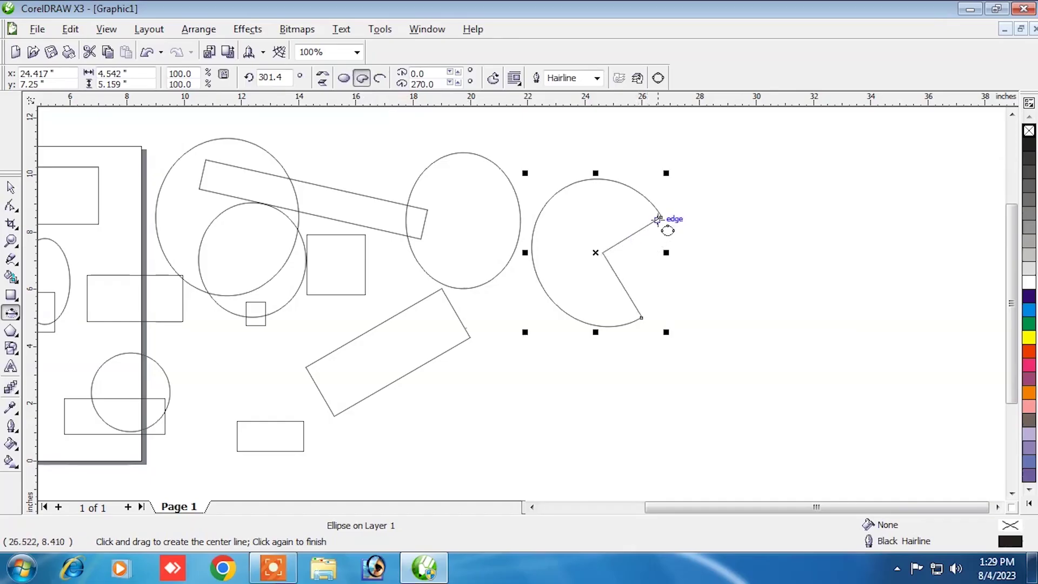
- Try to reshape the pie from its upper end node and undo back to the arc form
{"action": "mouse_move", "coordinate": [663, 219]}
{"action": "left_mouse_down"}
{"action": "mouse_move", "coordinate": [608, 187]}
{"action": "mouse_move", "coordinate": [598, 202]}
{"action": "mouse_move", "coordinate": [688, 206]}
{"action": "mouse_move", "coordinate": [648, 213]}
{"action": "left_mouse_up"}
{"action": "left_click", "coordinate": [642, 203]}
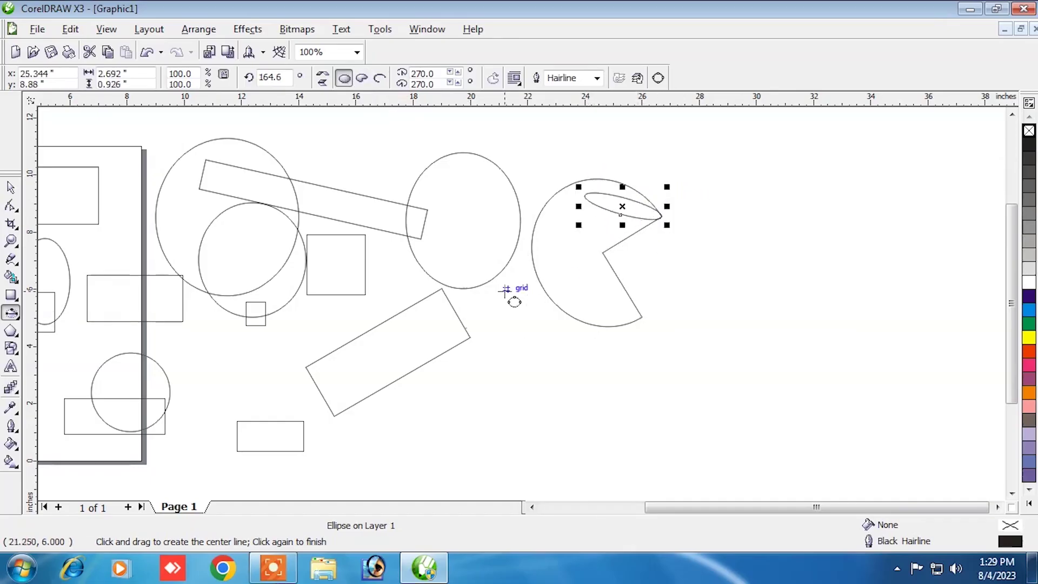
{"action": "key", "text": "ctrl+z"}
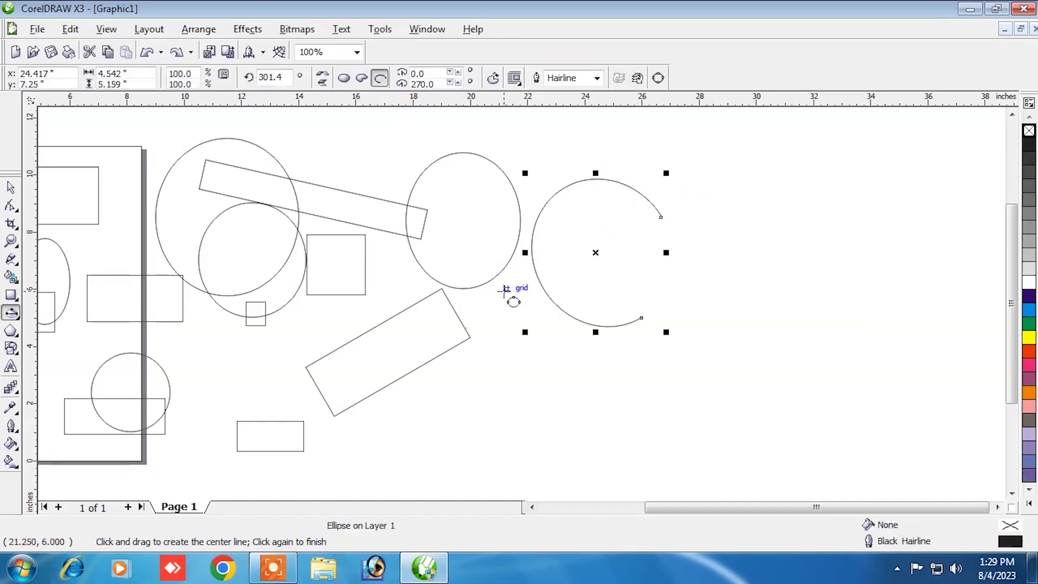
- Move the arc up and to the right, centring it near 29 inches on the horizontal ruler, and deselect it
{"action": "left_click", "coordinate": [11, 188]}
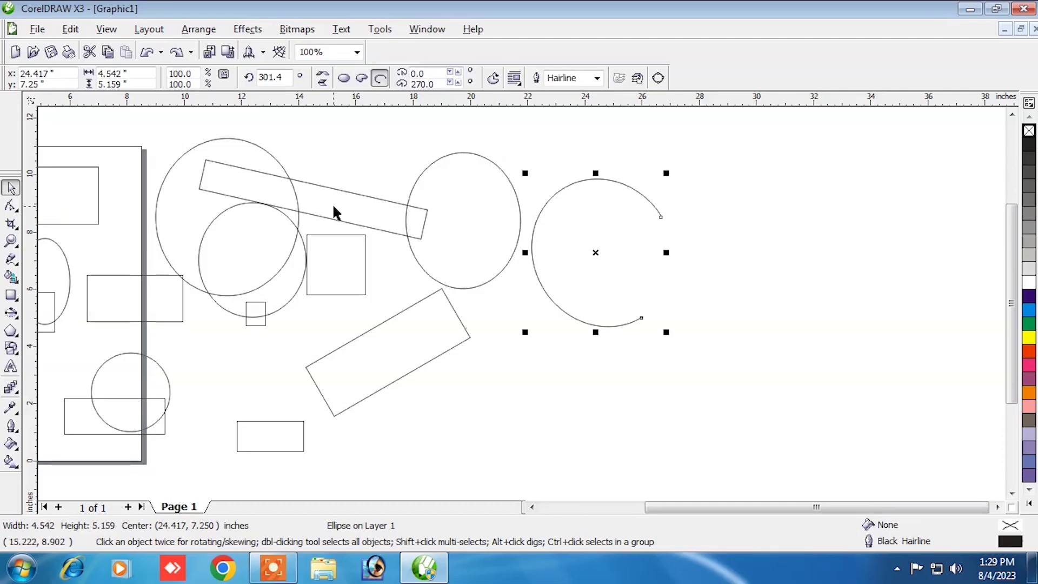
{"action": "left_click_drag", "start_coordinate": [596, 215], "coordinate": [733, 168]}
{"action": "left_click", "coordinate": [491, 219]}
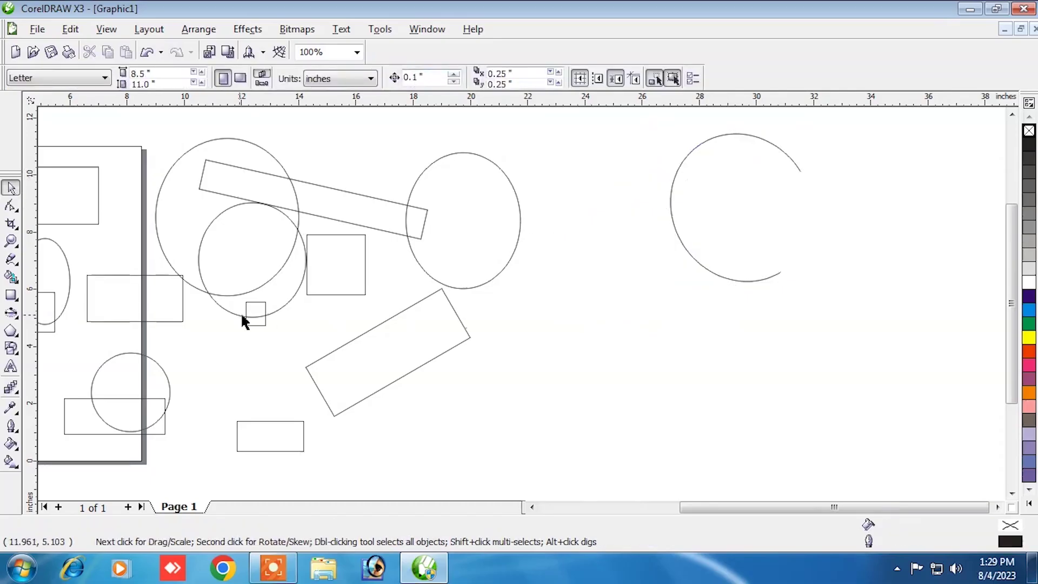
- Draw a circle 5.25 inches across below the arc with the Ellipse tool, then convert it to a pie and finally an arc
{"action": "left_click", "coordinate": [11, 314]}
{"action": "left_click", "coordinate": [31, 319]}
{"action": "mouse_move", "coordinate": [571, 303]}
{"action": "left_mouse_down"}
{"action": "mouse_move", "coordinate": [700, 461]}
{"action": "mouse_move", "coordinate": [663, 420]}
{"action": "mouse_move", "coordinate": [688, 443]}
{"action": "mouse_move", "coordinate": [684, 453]}
{"action": "left_mouse_up"}
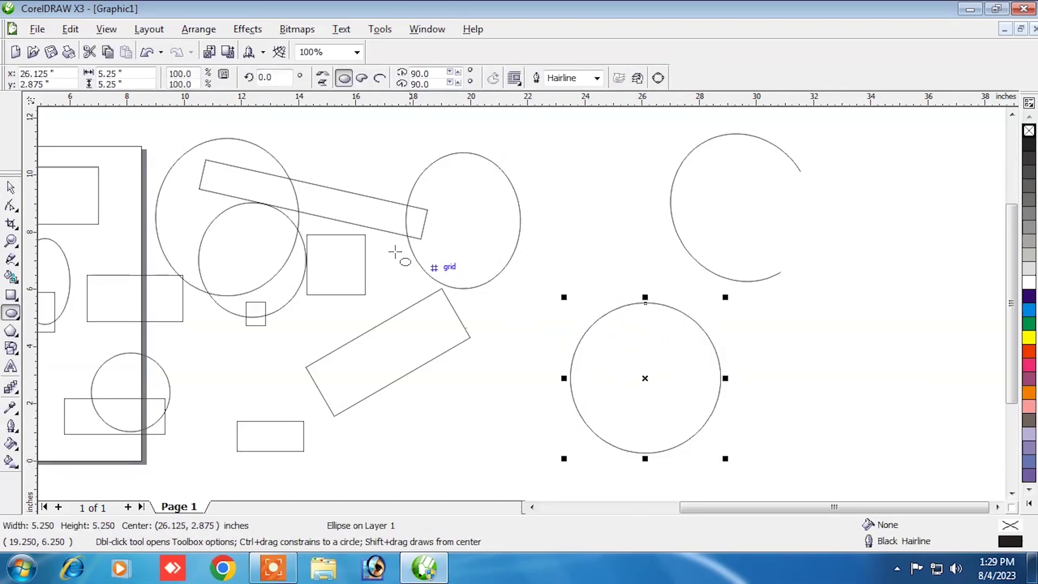
{"action": "left_click", "coordinate": [362, 78]}
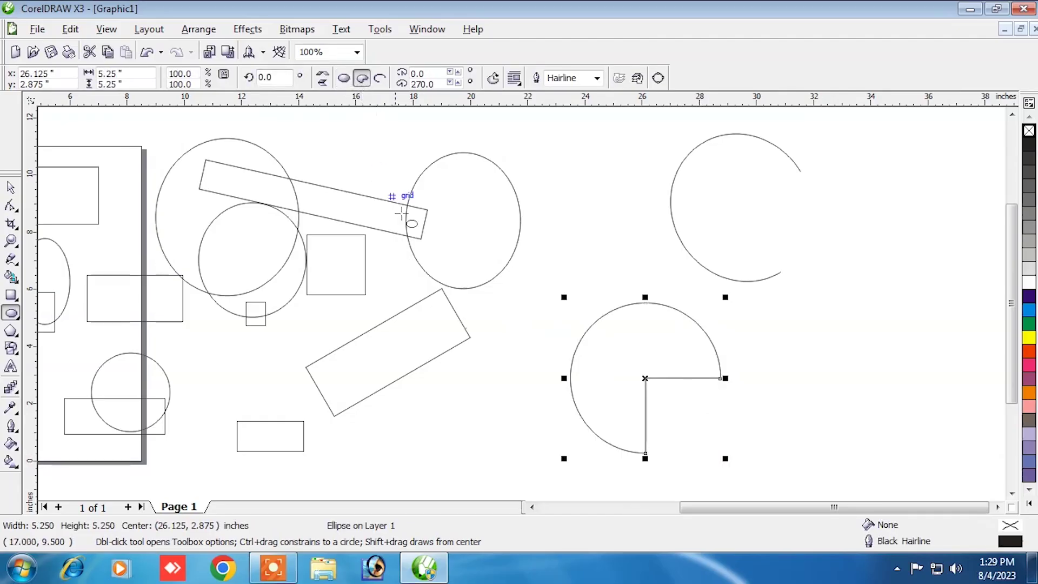
{"action": "left_click", "coordinate": [380, 79]}
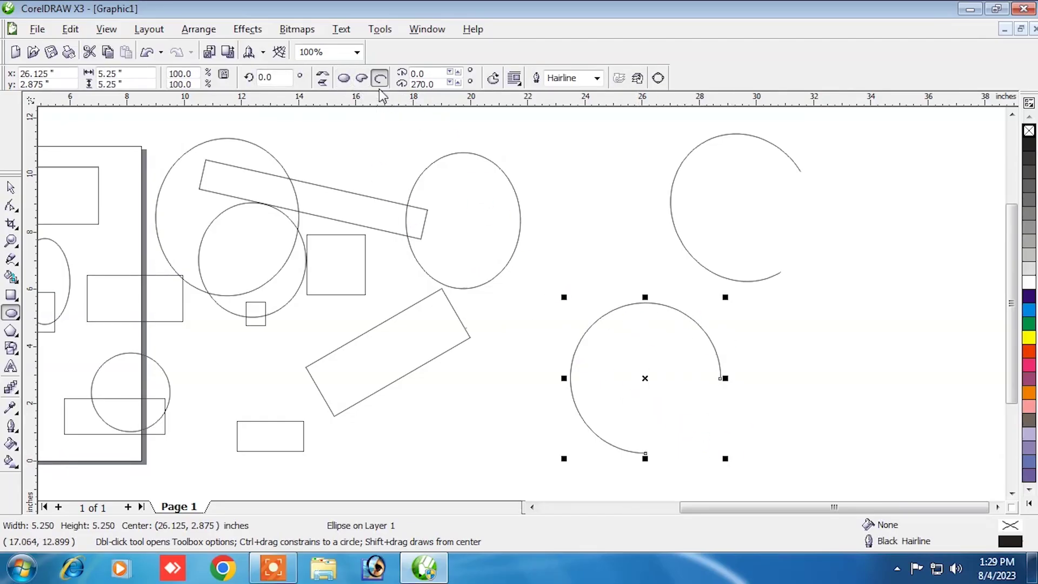
- Move the 5.25 inch arc up into the gap between the tall ellipse and the first arc
{"action": "left_click_drag", "start_coordinate": [598, 354], "coordinate": [599, 290]}
{"action": "left_click", "coordinate": [10, 188]}
{"action": "left_click_drag", "start_coordinate": [647, 435], "coordinate": [603, 285]}
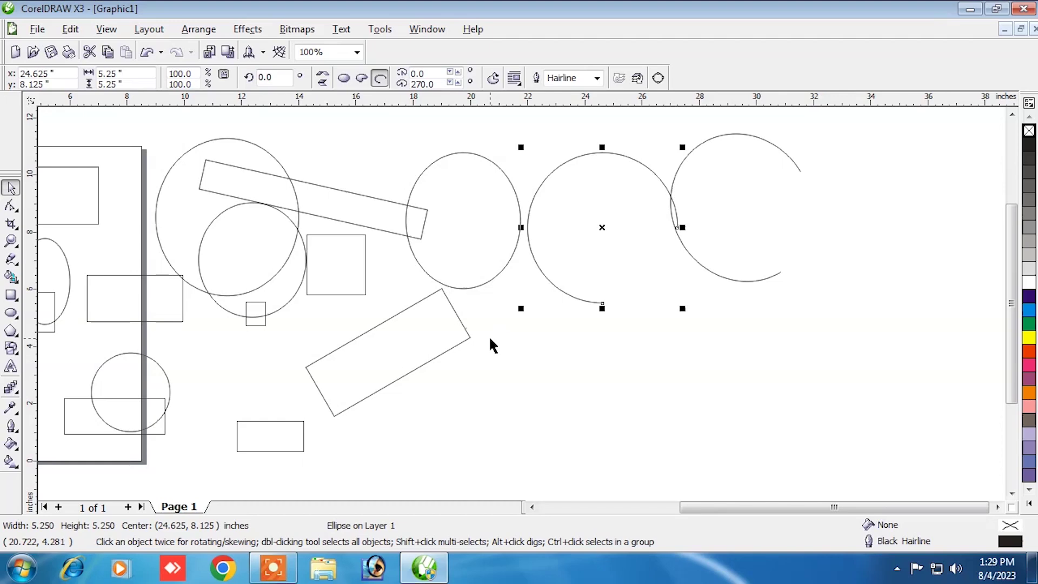
- Cycle the moved 5.25 inch arc through the pie and full ellipse forms and return it to an arc
{"action": "left_click", "coordinate": [363, 80]}
{"action": "left_click", "coordinate": [347, 80]}
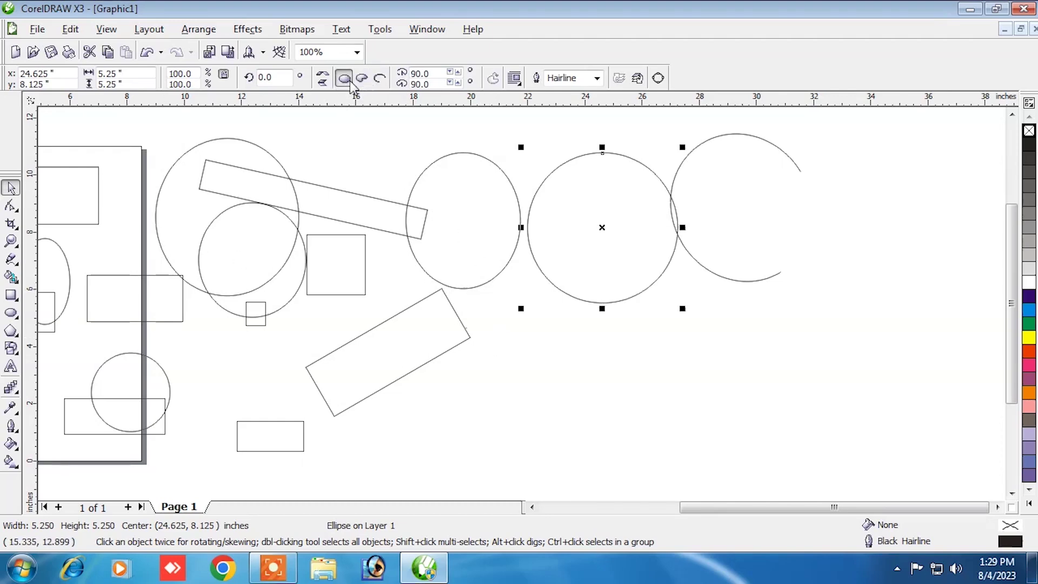
{"action": "left_click", "coordinate": [364, 80]}
{"action": "left_click", "coordinate": [379, 80]}
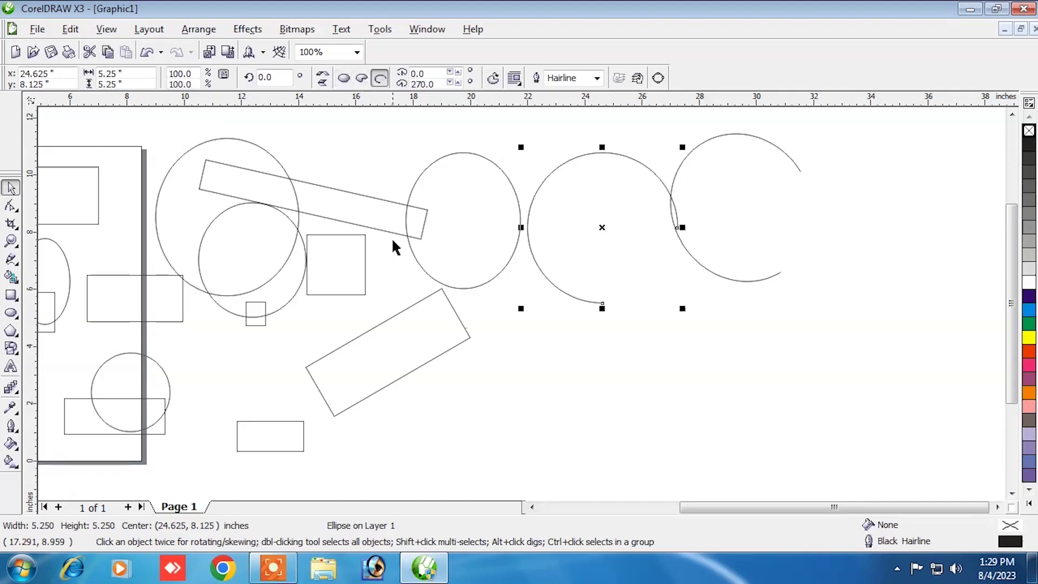
- Draw a five-sided polygon about 3.8 by 4.1 inches below the 5.25 inch arc
{"action": "left_click", "coordinate": [16, 338]}
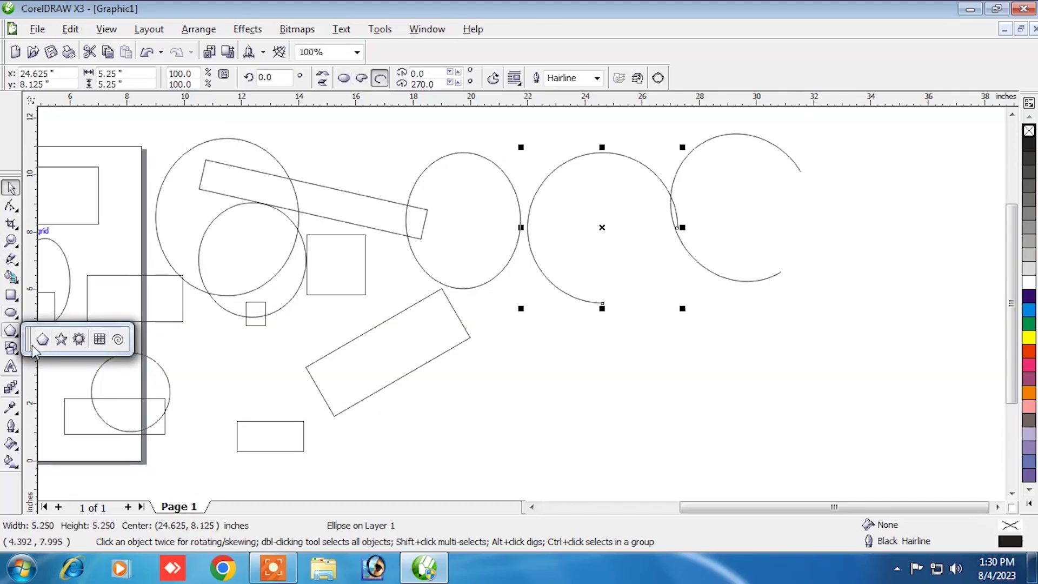
{"action": "left_click", "coordinate": [42, 340]}
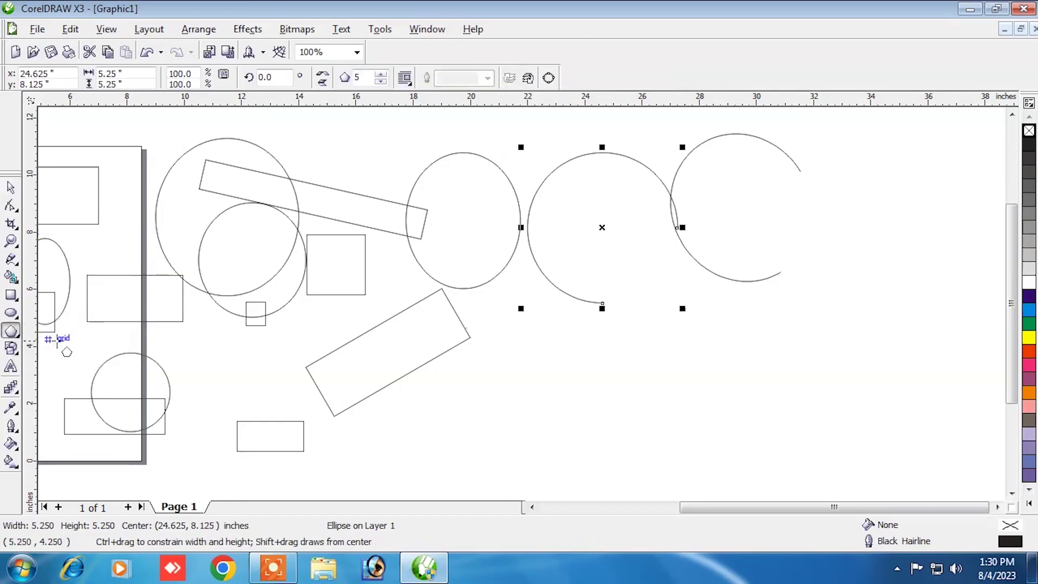
{"action": "left_click_drag", "start_coordinate": [508, 309], "coordinate": [621, 439]}
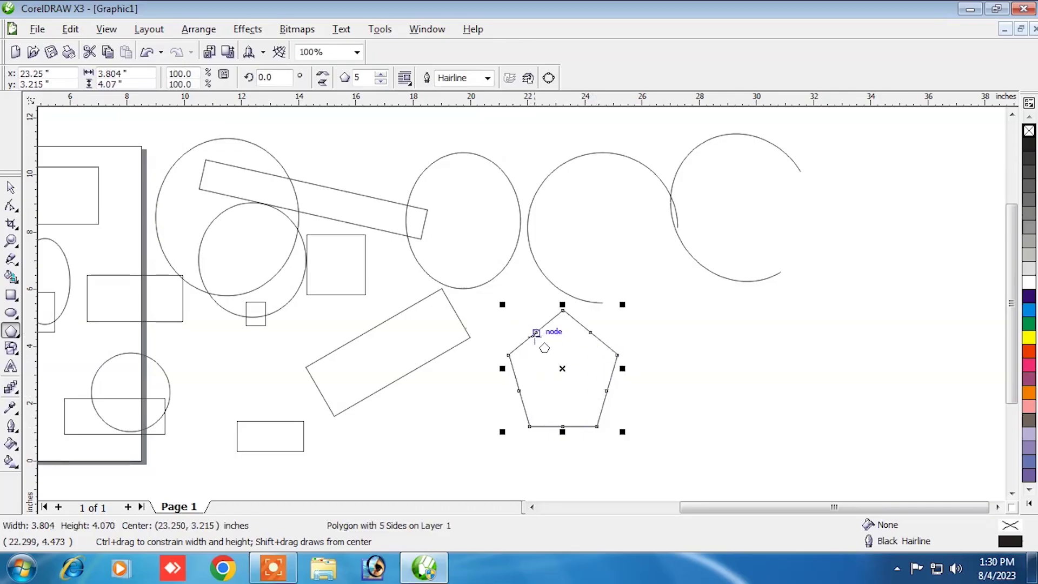
- Raise the polygon's number of sides to 8 and reduce it to 3, making a triangle
{"action": "left_click", "coordinate": [381, 75]}
{"action": "left_click", "coordinate": [380, 75]}
{"action": "left_click", "coordinate": [381, 75]}
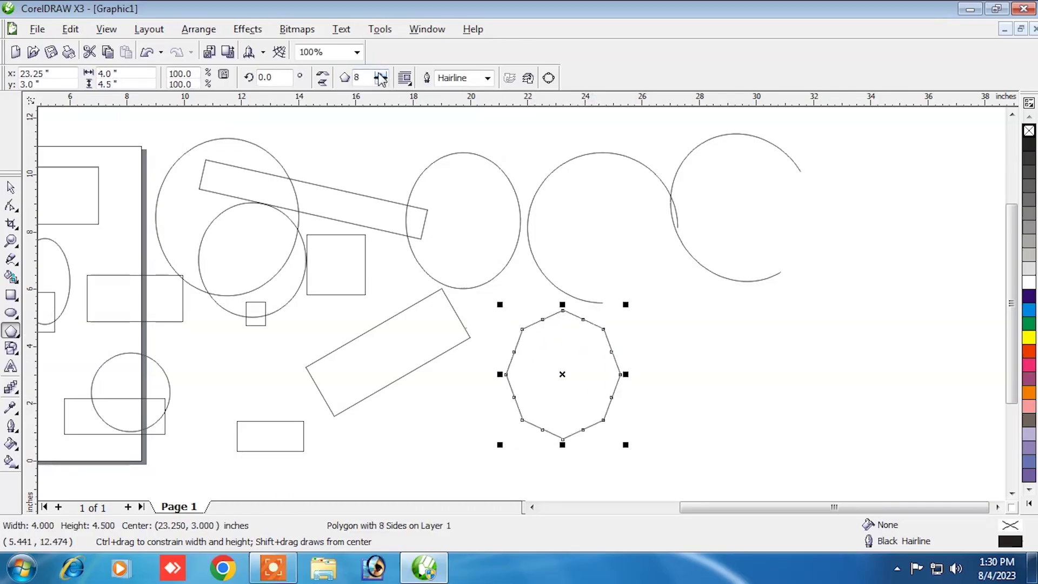
{"action": "left_click", "coordinate": [381, 82]}
{"action": "left_click", "coordinate": [381, 82]}
{"action": "left_click", "coordinate": [381, 82]}
{"action": "left_click", "coordinate": [380, 82]}
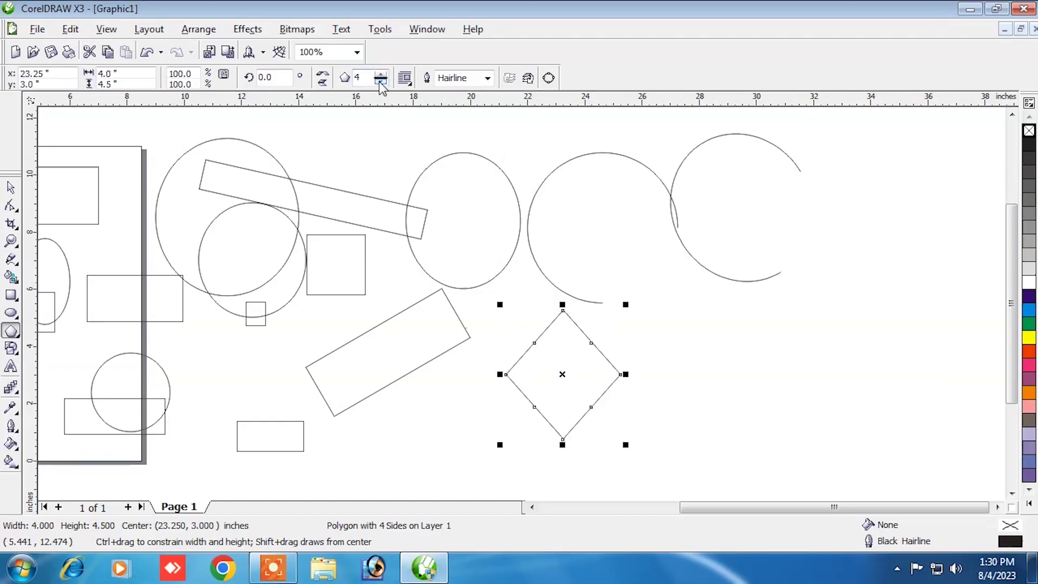
{"action": "left_click", "coordinate": [380, 82]}
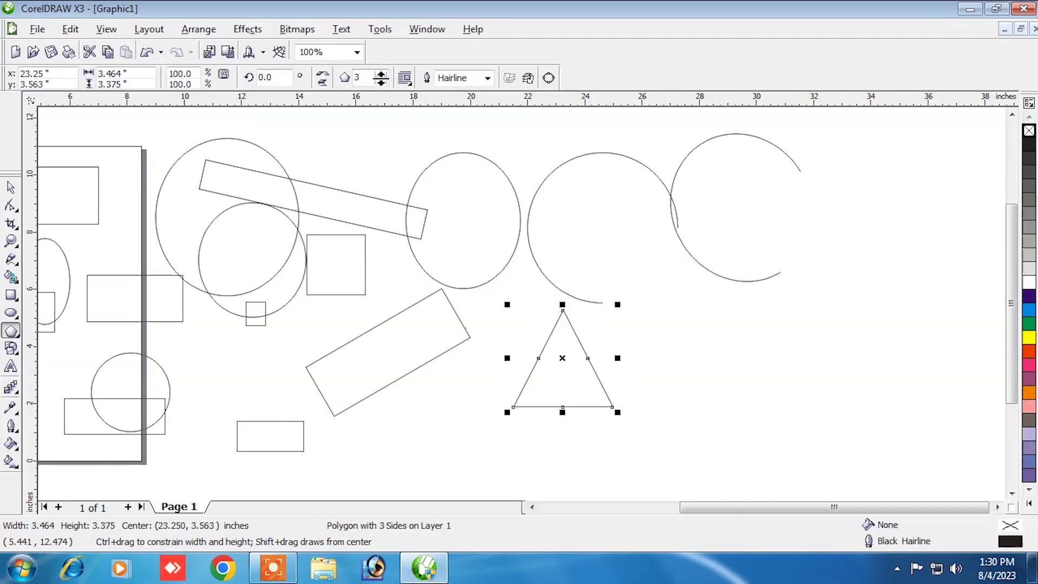
- Increase the triangle's number of sides to 11
{"action": "left_click", "coordinate": [382, 78]}
{"action": "left_click", "coordinate": [380, 76]}
{"action": "left_click", "coordinate": [380, 76]}
{"action": "left_click", "coordinate": [381, 76]}
{"action": "left_click", "coordinate": [381, 75]}
- Move the 11-sided polygon to the right of both arcs, centred near 34.3, 7.5 inches, and deselect it
{"action": "left_click", "coordinate": [11, 188]}
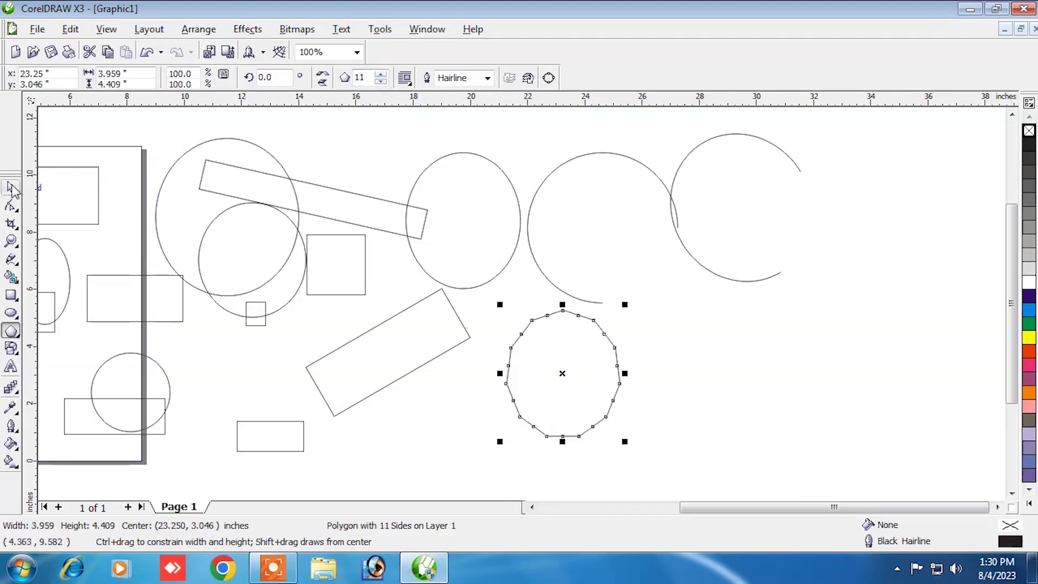
{"action": "left_click_drag", "start_coordinate": [606, 365], "coordinate": [891, 245]}
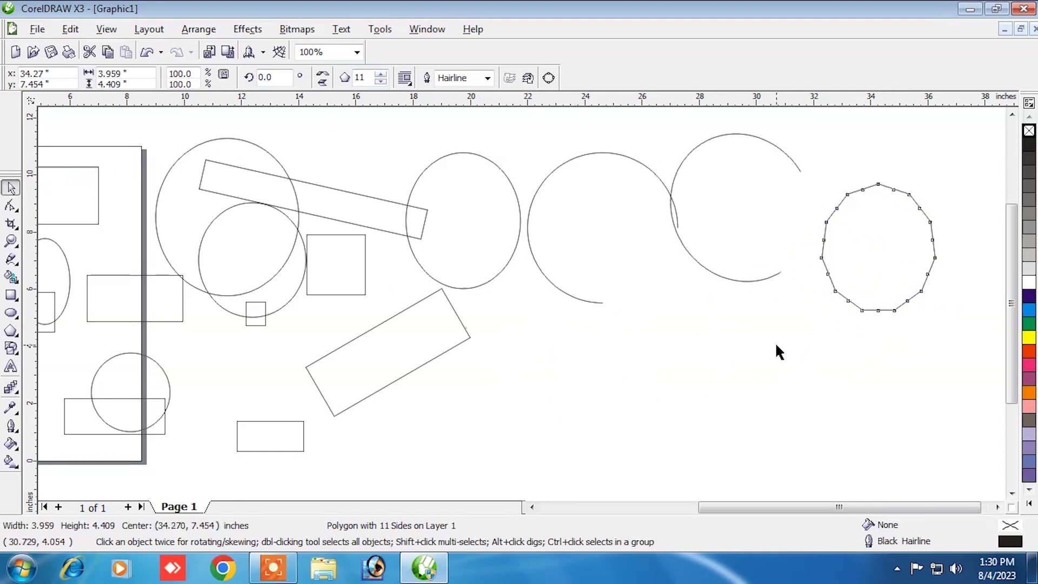
{"action": "left_click", "coordinate": [677, 376]}
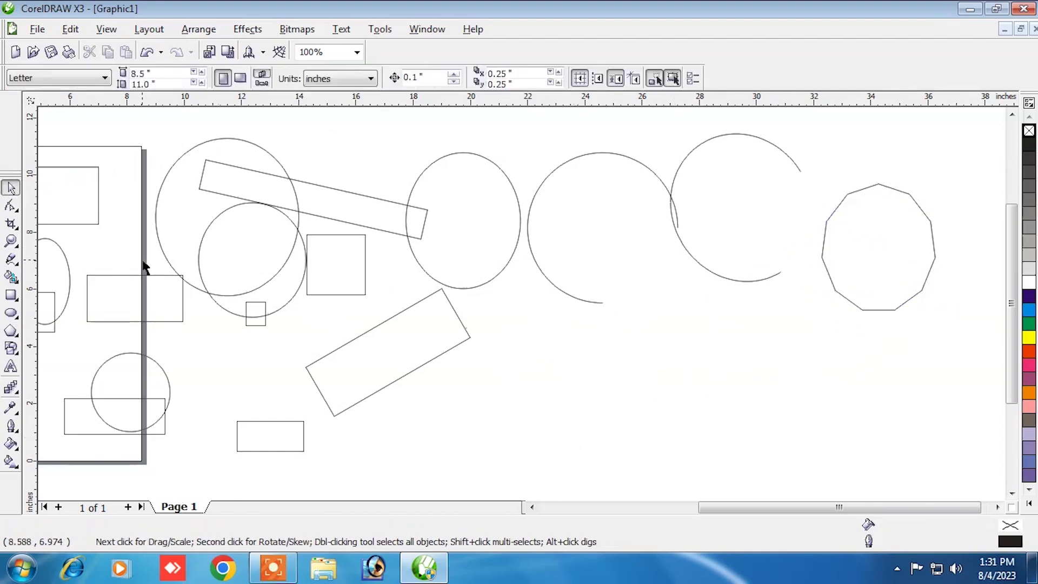
- Draw another polygon about 4.5 by 4.3 inches below the arcs and set its number of sides to 7
{"action": "left_click", "coordinate": [17, 339]}
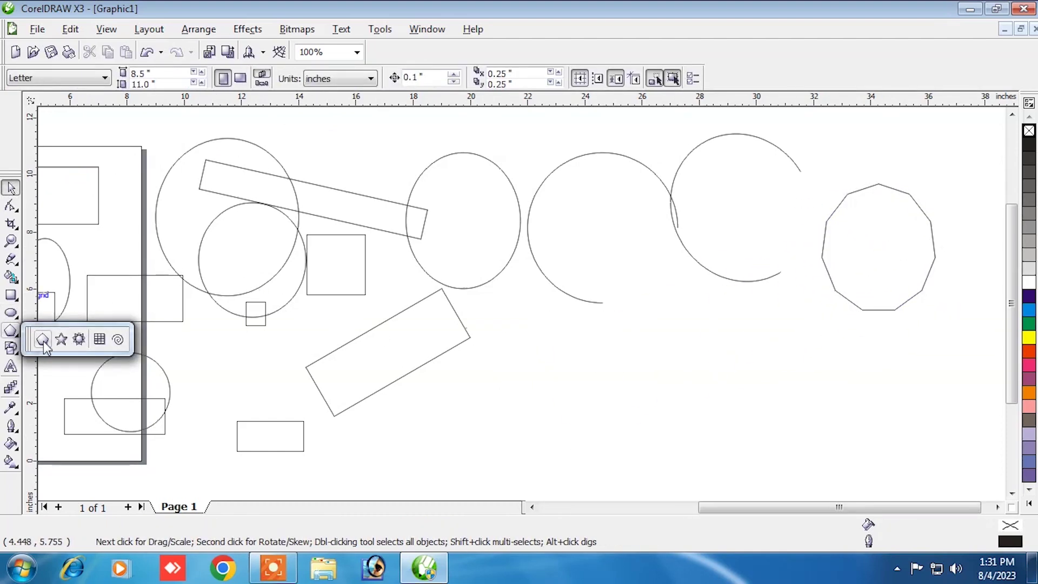
{"action": "left_click", "coordinate": [43, 340]}
{"action": "left_click_drag", "start_coordinate": [543, 339], "coordinate": [679, 467]}
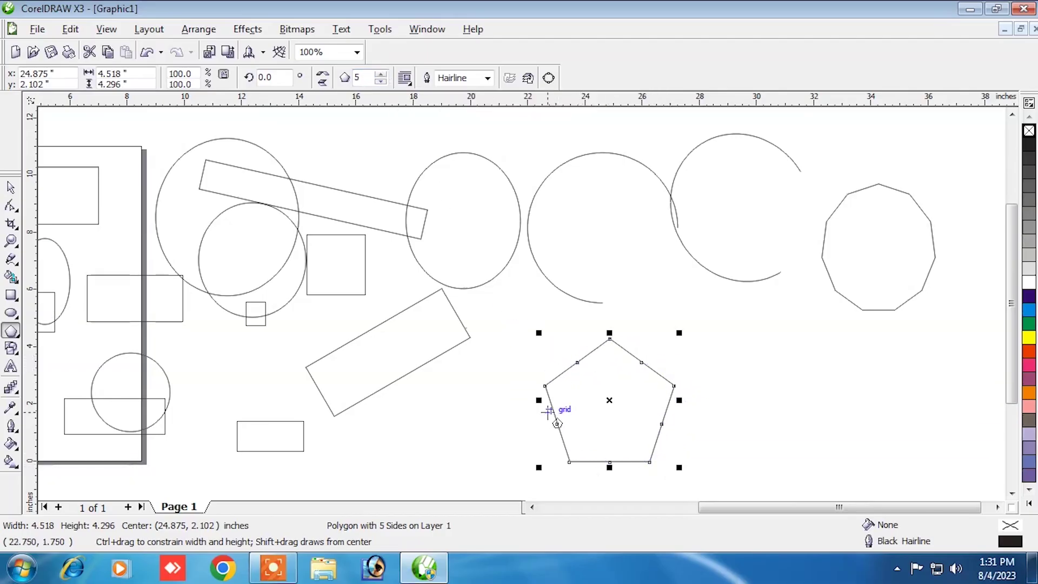
{"action": "left_click", "coordinate": [381, 74]}
{"action": "left_click", "coordinate": [380, 75]}
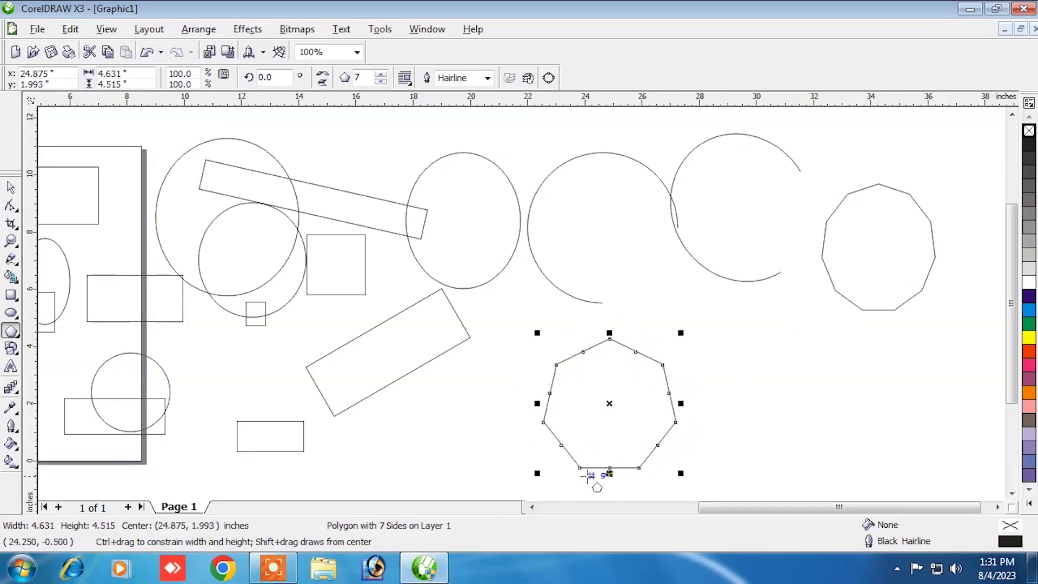
- Try magenta, green, blue, yellow and red outline colours on the seven-sided polygon
{"action": "right_click", "coordinate": [1026, 352]}
{"action": "right_click", "coordinate": [1029, 367]}
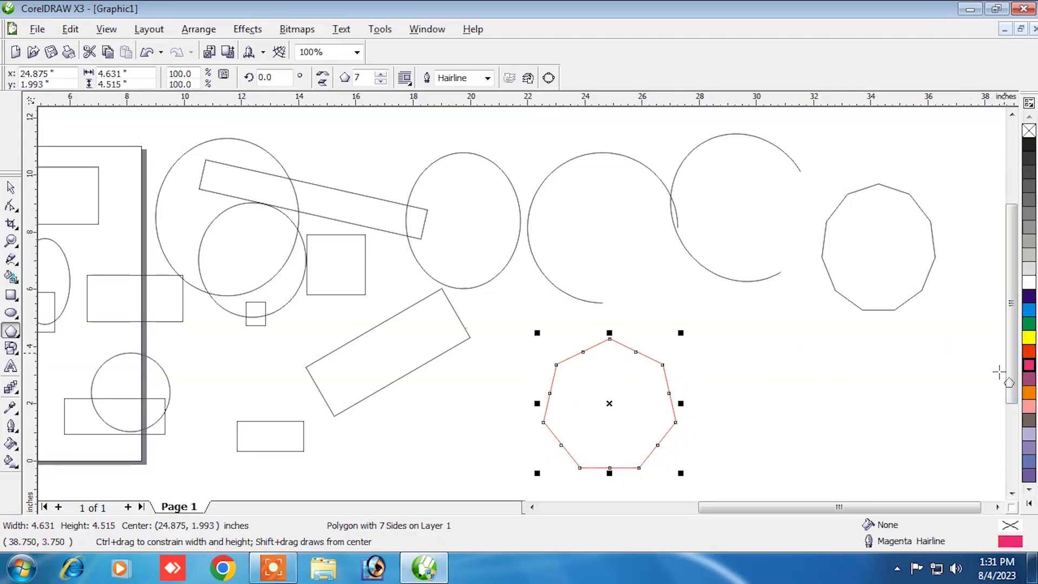
{"action": "right_click", "coordinate": [1032, 325]}
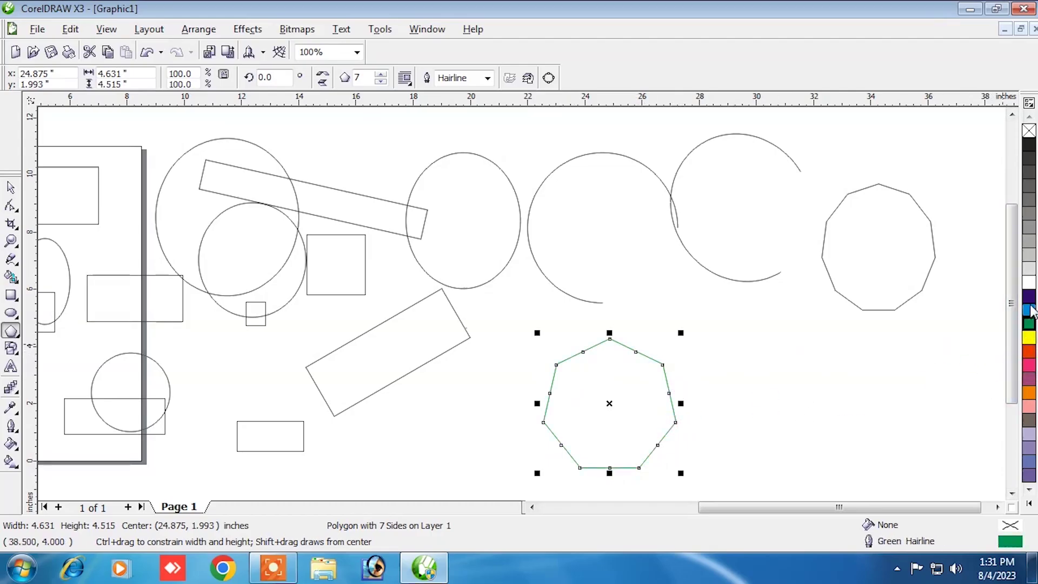
{"action": "right_click", "coordinate": [1030, 299]}
{"action": "right_click", "coordinate": [1029, 339]}
{"action": "right_click", "coordinate": [1029, 352]}
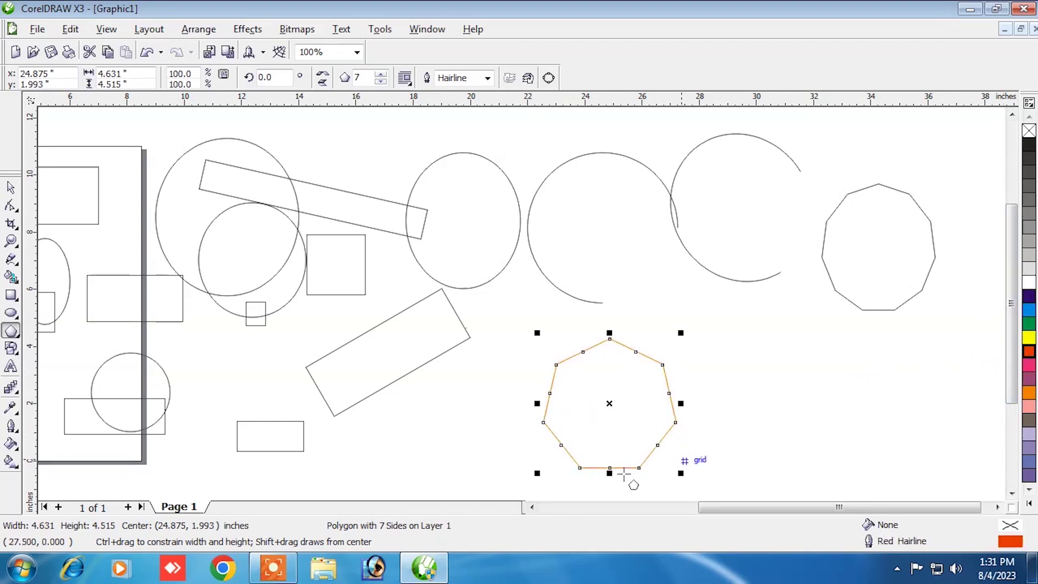
- Try further outline colours on the seven-sided polygon, including magenta, purple and yellow
{"action": "right_click", "coordinate": [1029, 365]}
{"action": "right_click", "coordinate": [1029, 380]}
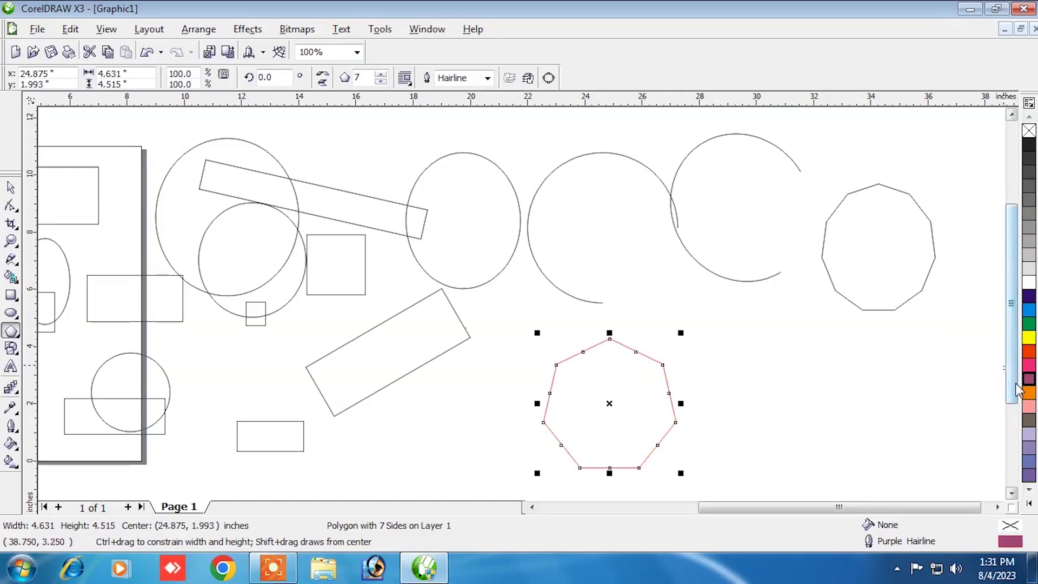
{"action": "right_click", "coordinate": [1029, 409]}
{"action": "right_click", "coordinate": [1029, 338]}
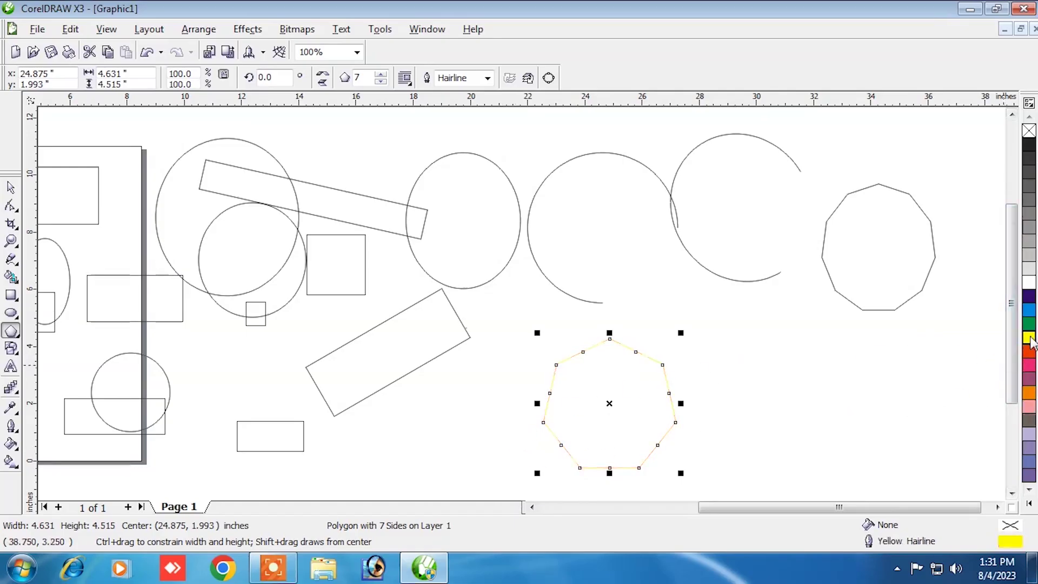
- Try blue and dark grey outlines on the seven-sided polygon and finish with a green outline
{"action": "right_click", "coordinate": [1029, 310]}
{"action": "right_click", "coordinate": [1029, 296]}
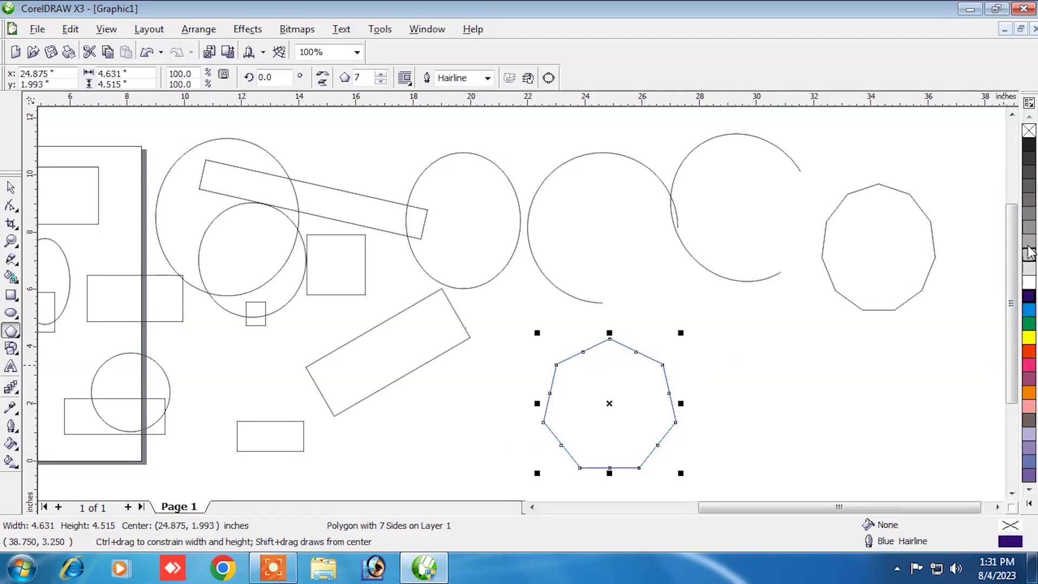
{"action": "right_click", "coordinate": [1027, 176]}
{"action": "right_click", "coordinate": [1030, 297]}
{"action": "right_click", "coordinate": [1030, 325]}
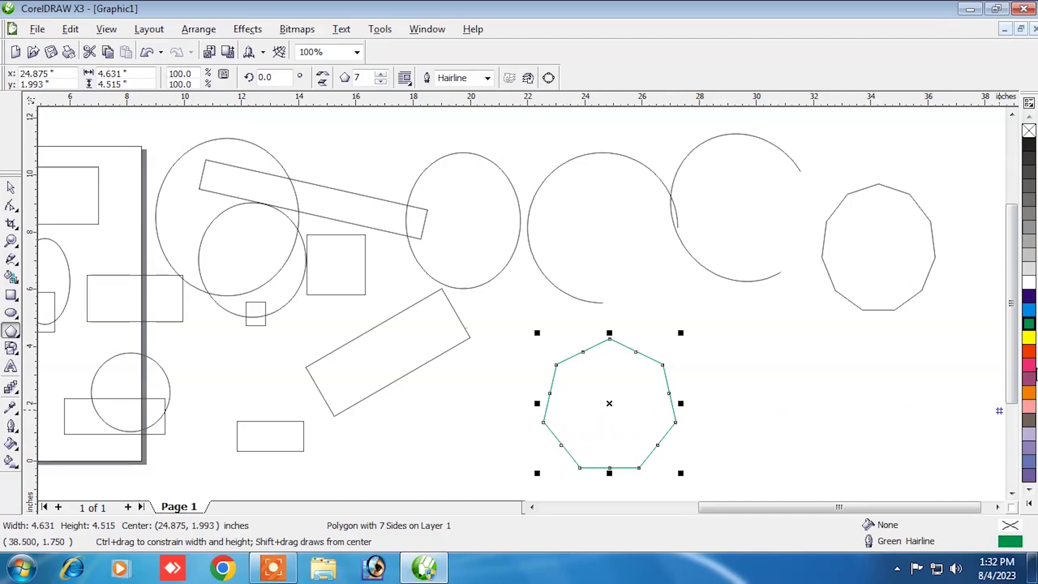
- Try purple and orange among other outline colours on the seven-sided polygon and finish with magenta
{"action": "right_click", "coordinate": [1026, 366]}
{"action": "right_click", "coordinate": [1029, 381]}
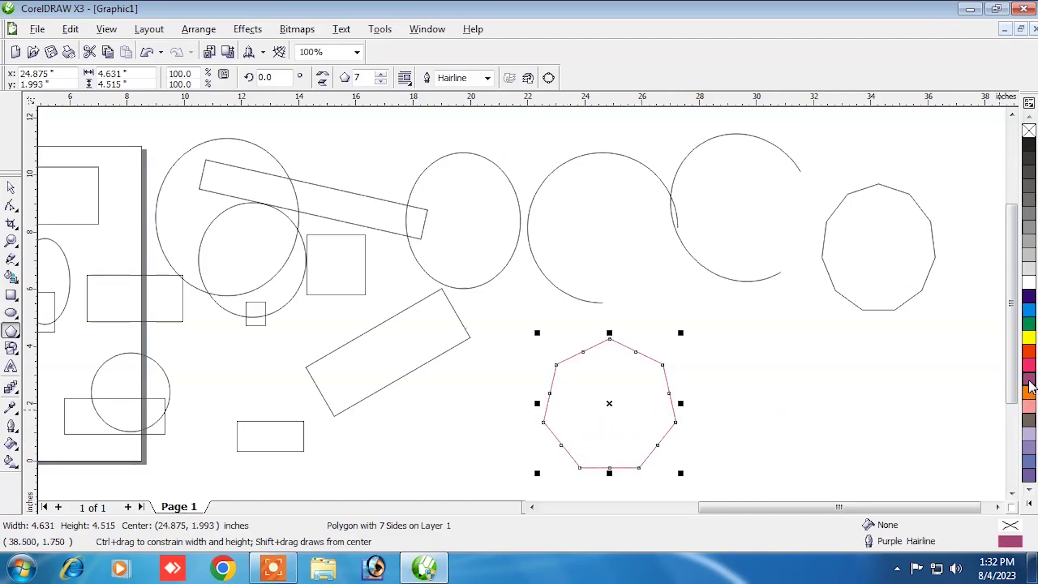
{"action": "right_click", "coordinate": [1029, 394]}
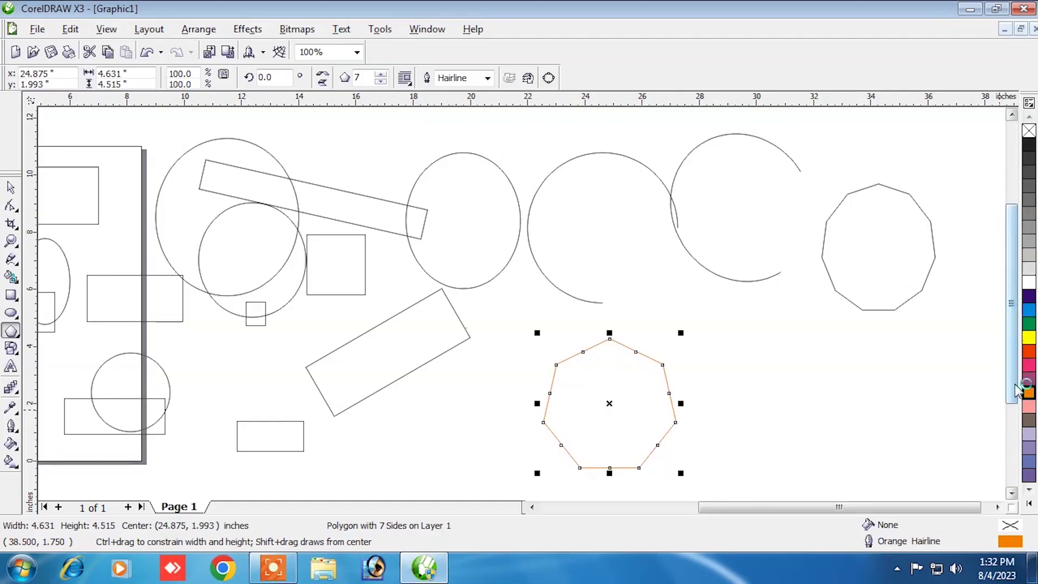
{"action": "right_click", "coordinate": [1029, 406]}
{"action": "right_click", "coordinate": [1028, 368]}
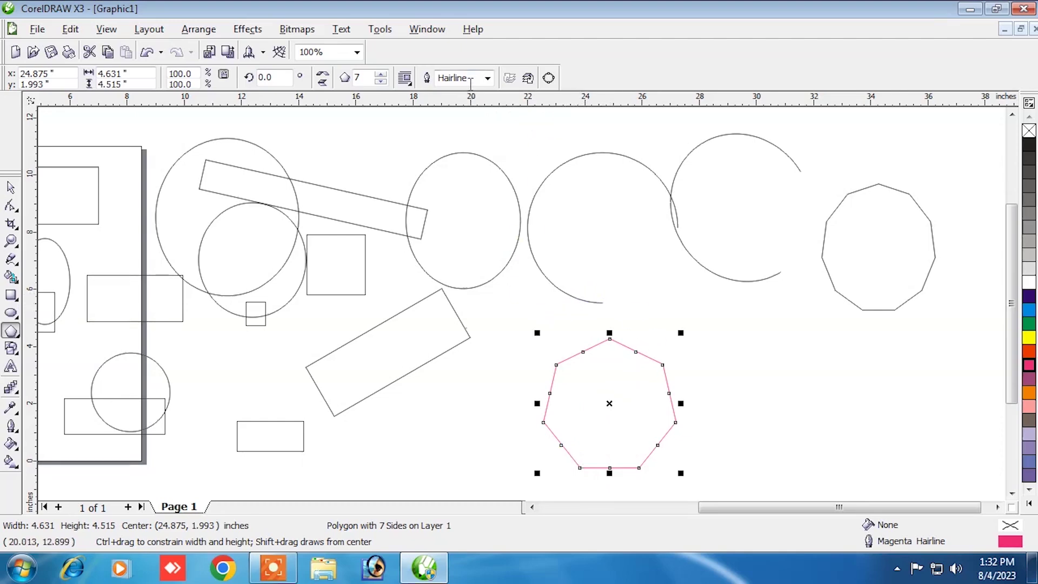
- Set the outline width of the seven-sided polygon to 16 pt
{"action": "left_click", "coordinate": [471, 79]}
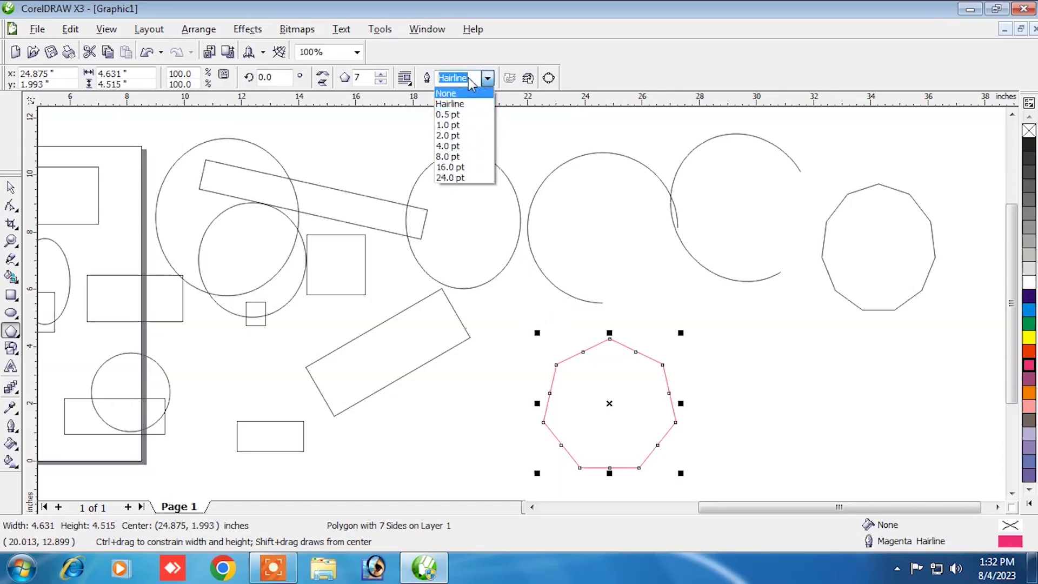
{"action": "left_click", "coordinate": [460, 168]}
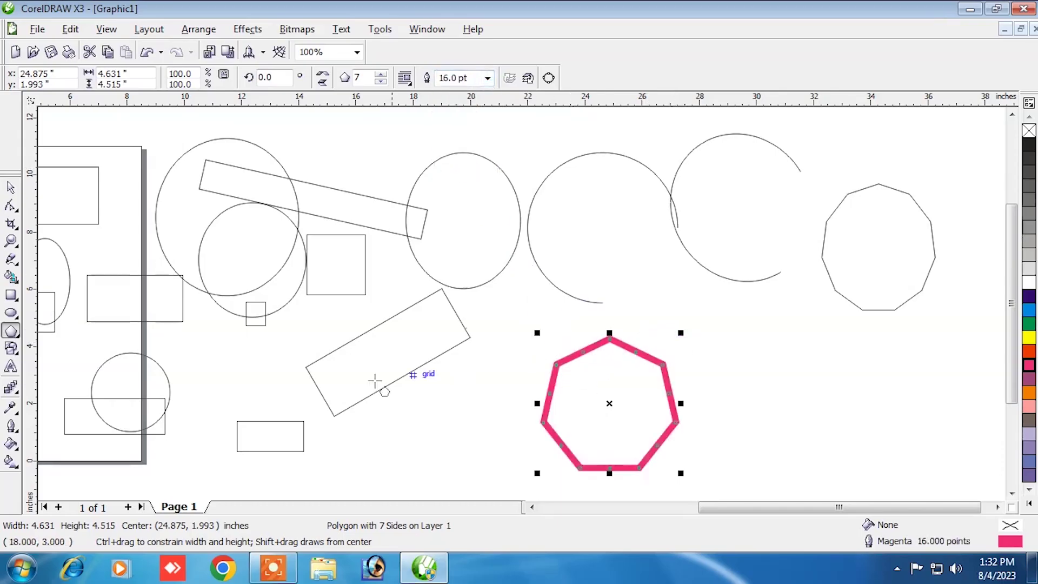
{"action": "left_click", "coordinate": [11, 427]}
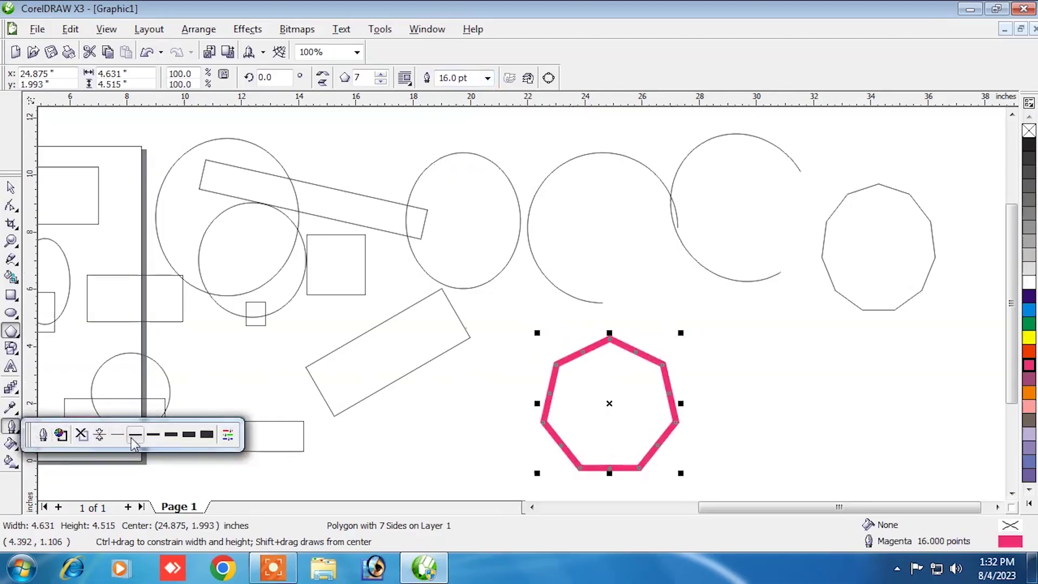
{"action": "left_click", "coordinate": [186, 435]}
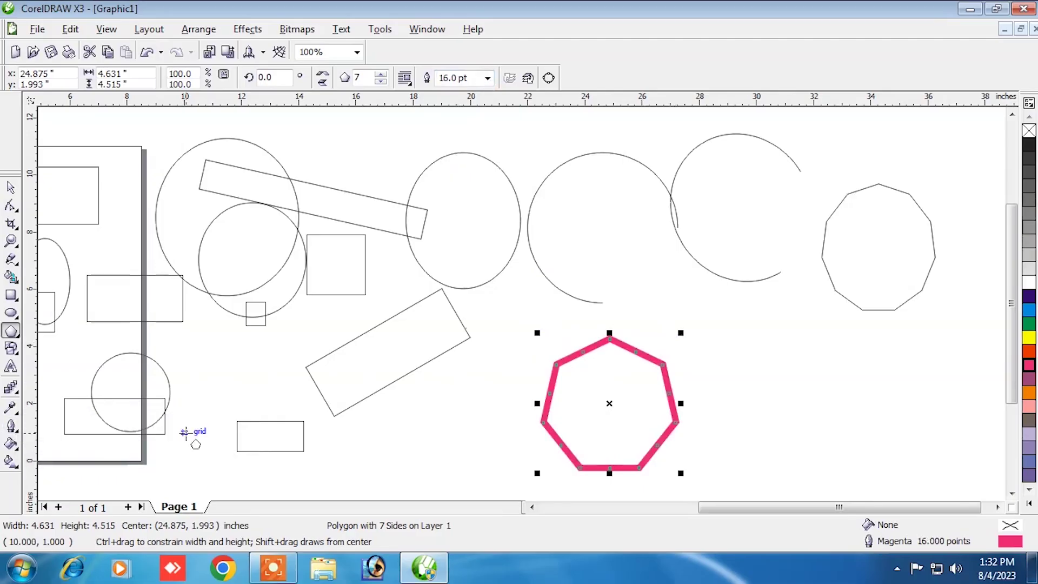
- Apply a dotted line style to the seven-sided polygon's outline using the Outline Pen settings
{"action": "left_click", "coordinate": [18, 433]}
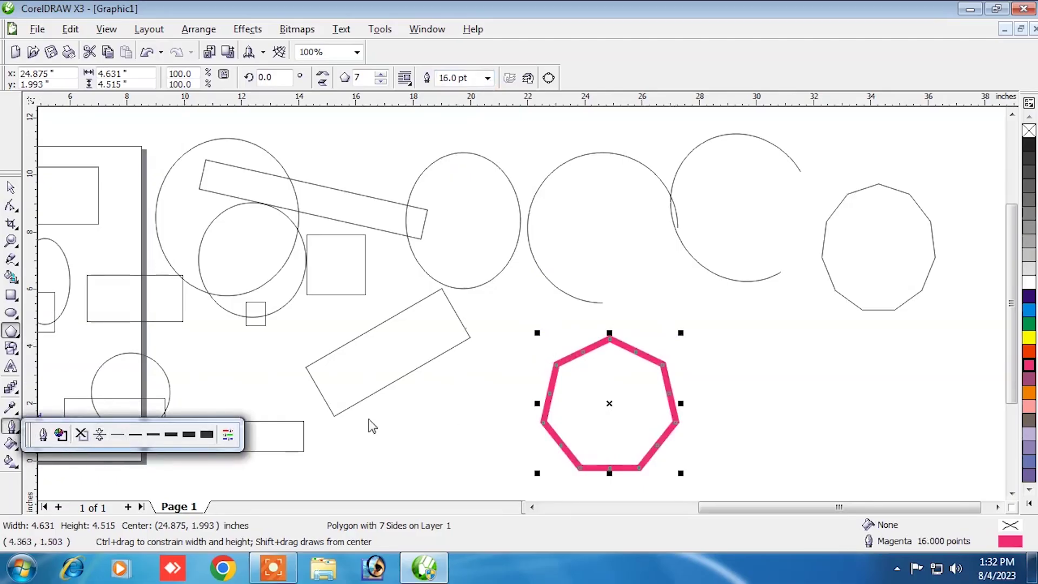
{"action": "left_click", "coordinate": [44, 435]}
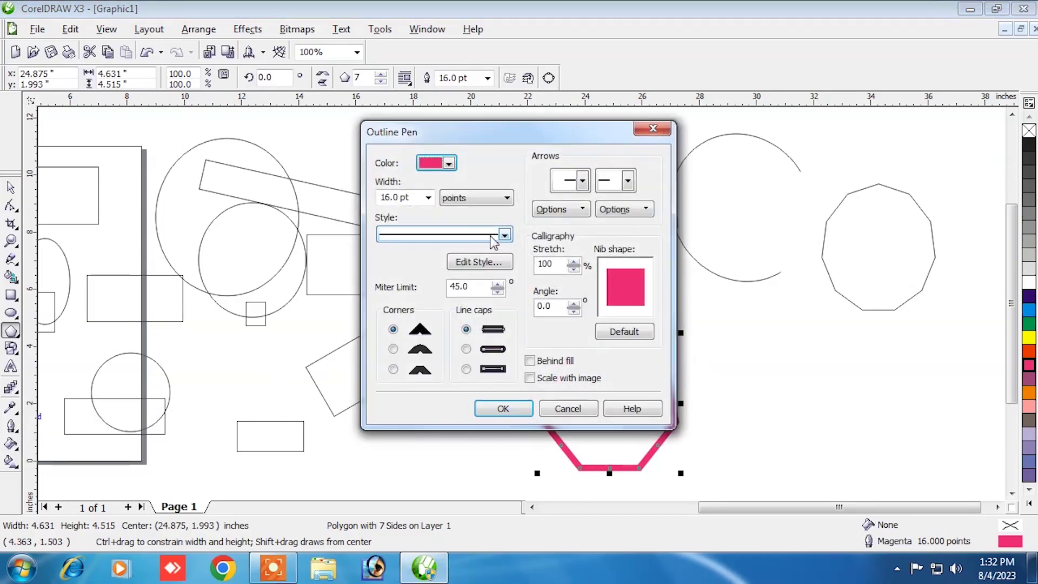
{"action": "left_click", "coordinate": [504, 235]}
{"action": "left_click", "coordinate": [455, 287]}
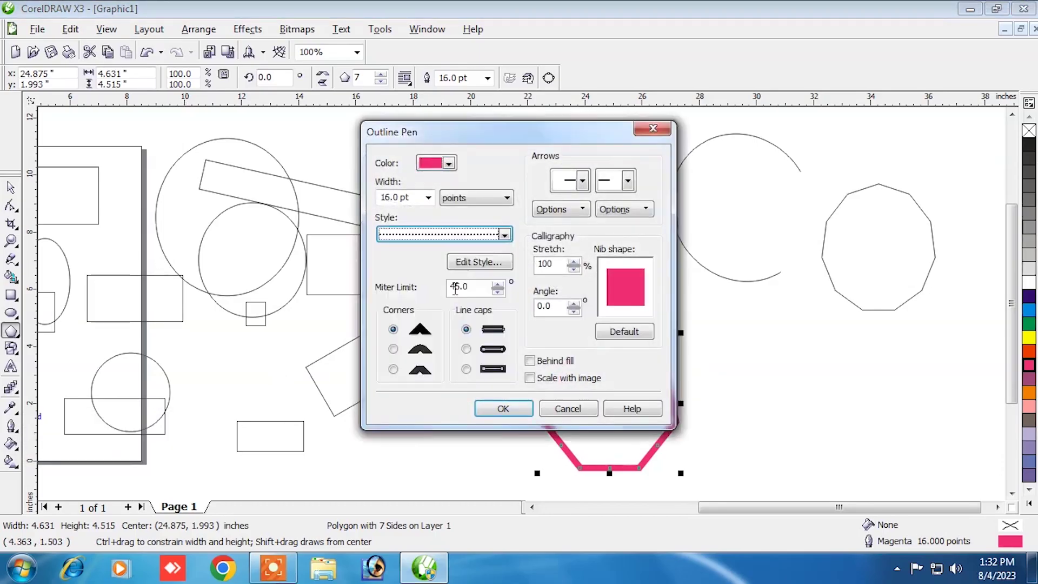
{"action": "left_click", "coordinate": [504, 410]}
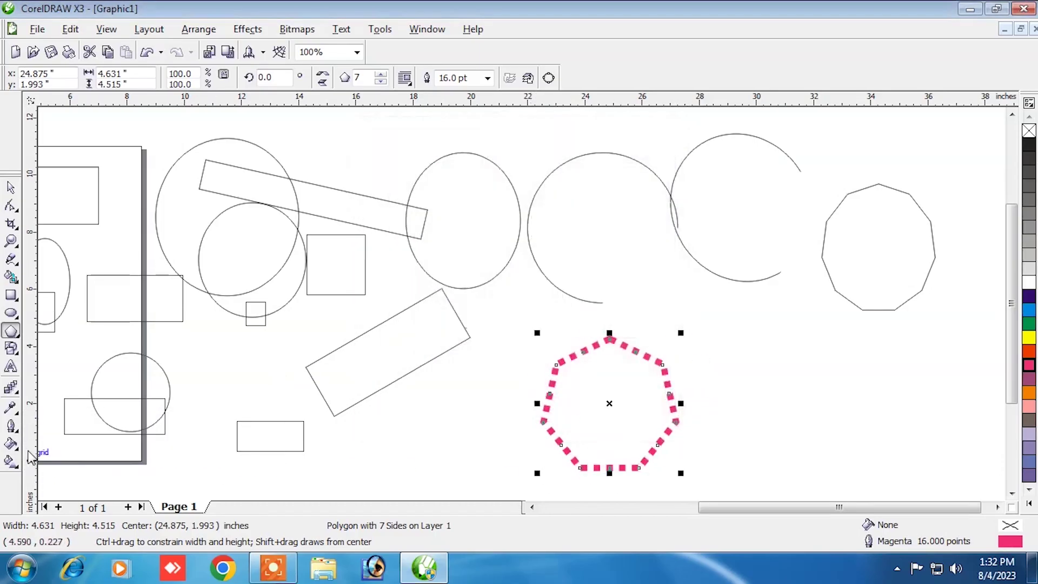
- Set the seven-sided polygon's outline width to None and deselect the polygon
{"action": "left_click", "coordinate": [487, 78]}
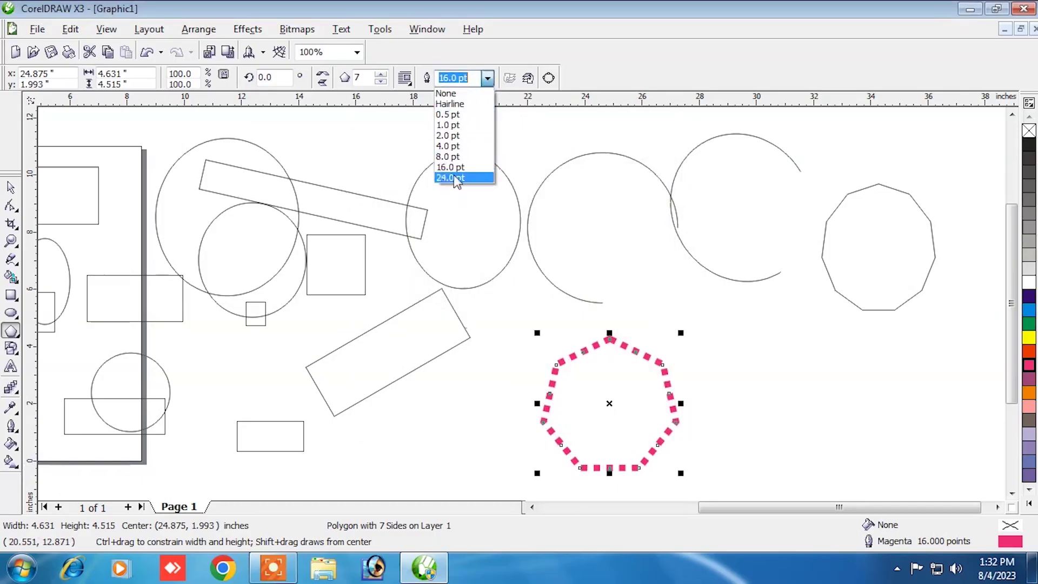
{"action": "left_click", "coordinate": [463, 97]}
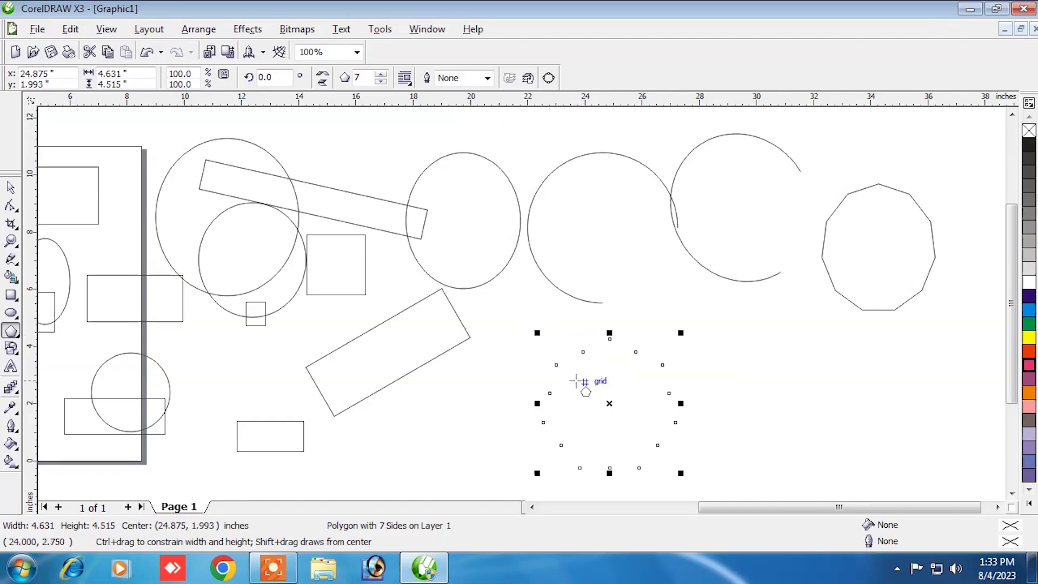
{"action": "left_click", "coordinate": [11, 188]}
{"action": "left_click", "coordinate": [592, 293]}
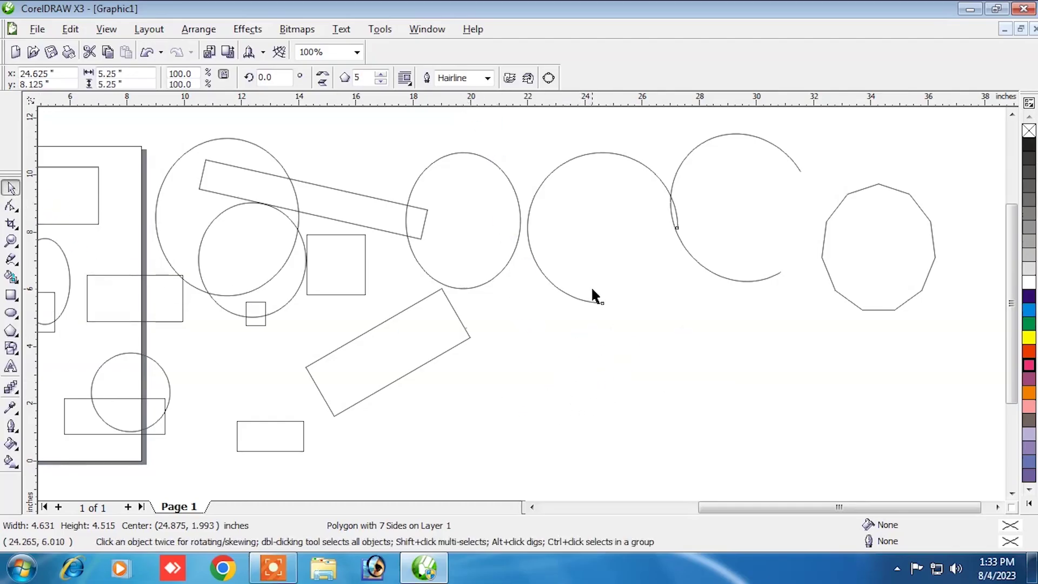
{"action": "left_click", "coordinate": [760, 334]}
- Reselect the seven-sided polygon that has no outline and set its outline width to 8 pt
{"action": "left_click", "coordinate": [634, 390]}
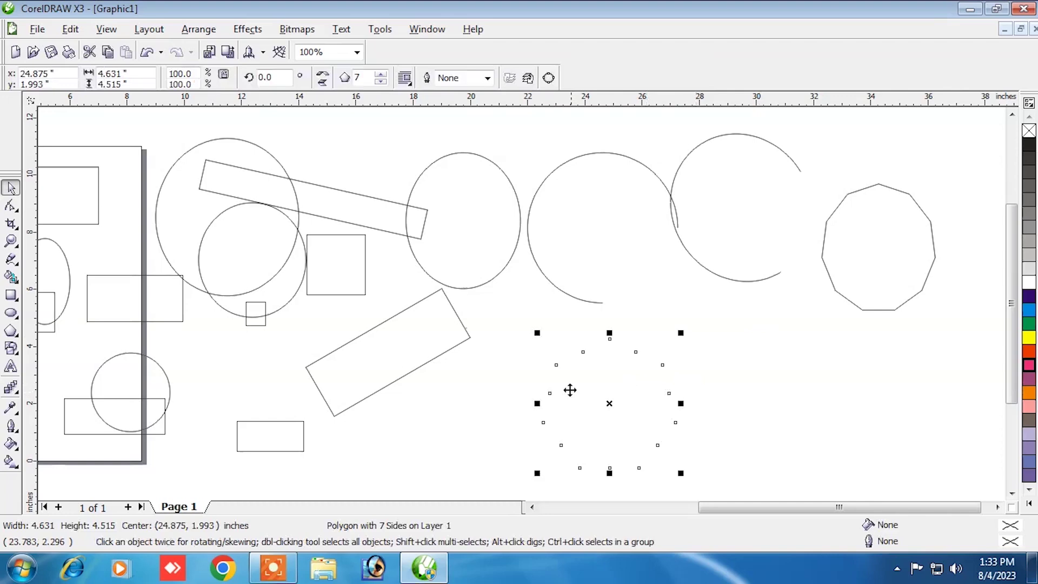
{"action": "left_click", "coordinate": [779, 357]}
{"action": "left_click", "coordinate": [623, 408]}
{"action": "left_click", "coordinate": [488, 77]}
{"action": "left_click", "coordinate": [456, 160]}
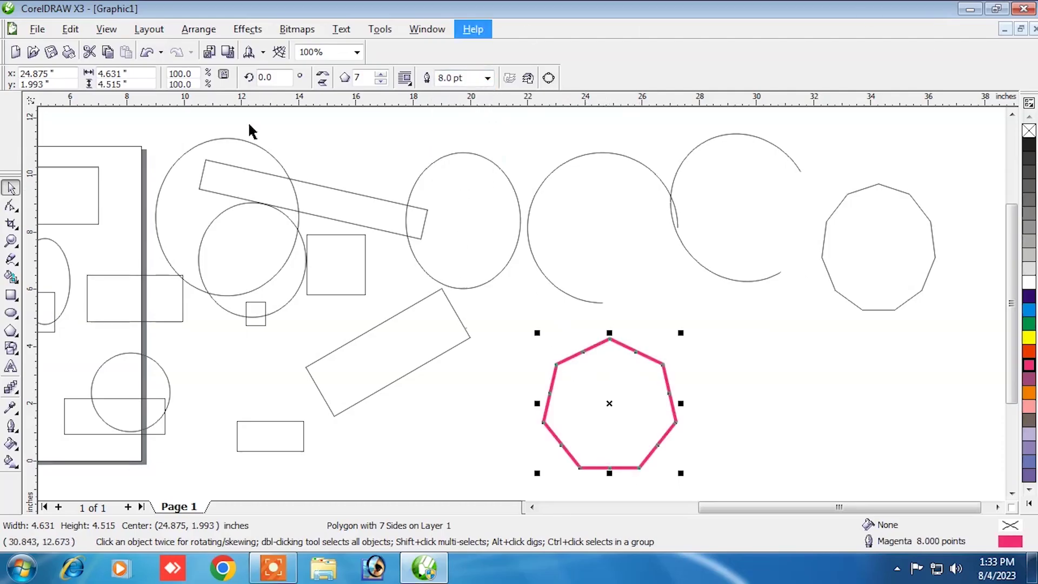
- Give the seven-sided polygon an orange dash-dot outline and move it up and right to about x 27.9, y 4.7 inches
{"action": "left_click", "coordinate": [21, 433]}
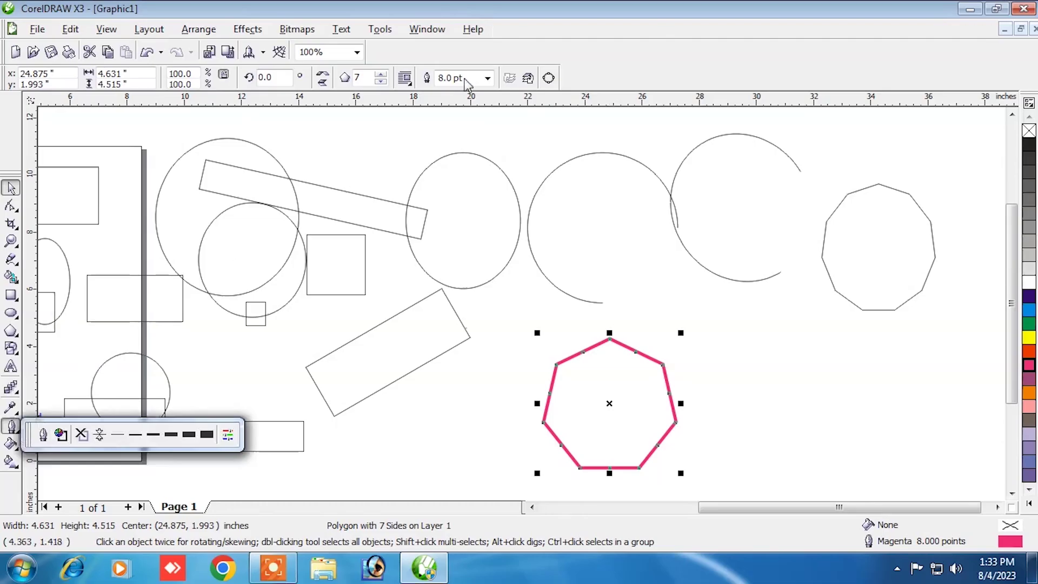
{"action": "left_click", "coordinate": [42, 436]}
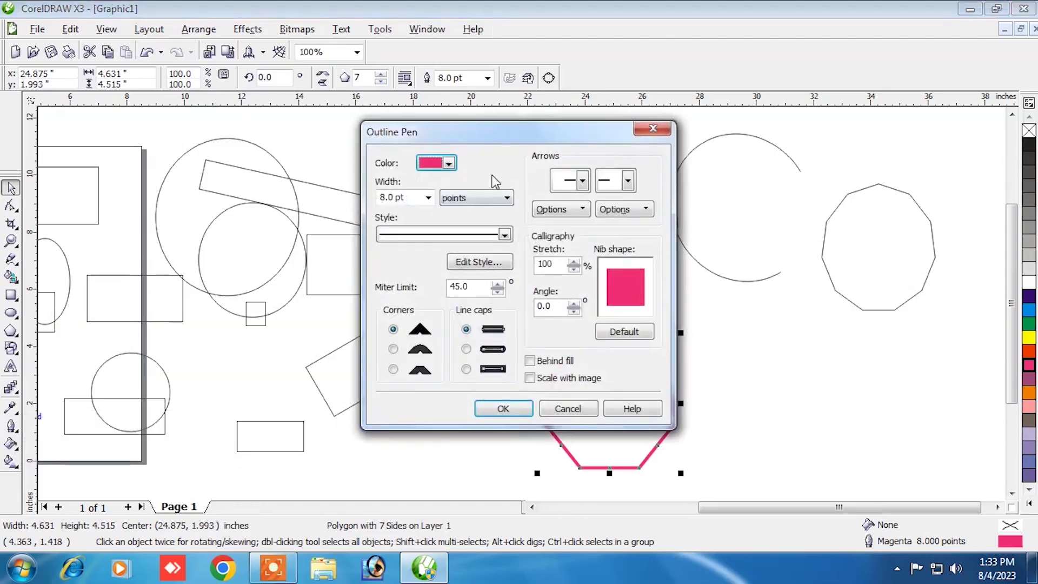
{"action": "left_click", "coordinate": [436, 171]}
{"action": "left_click", "coordinate": [442, 212]}
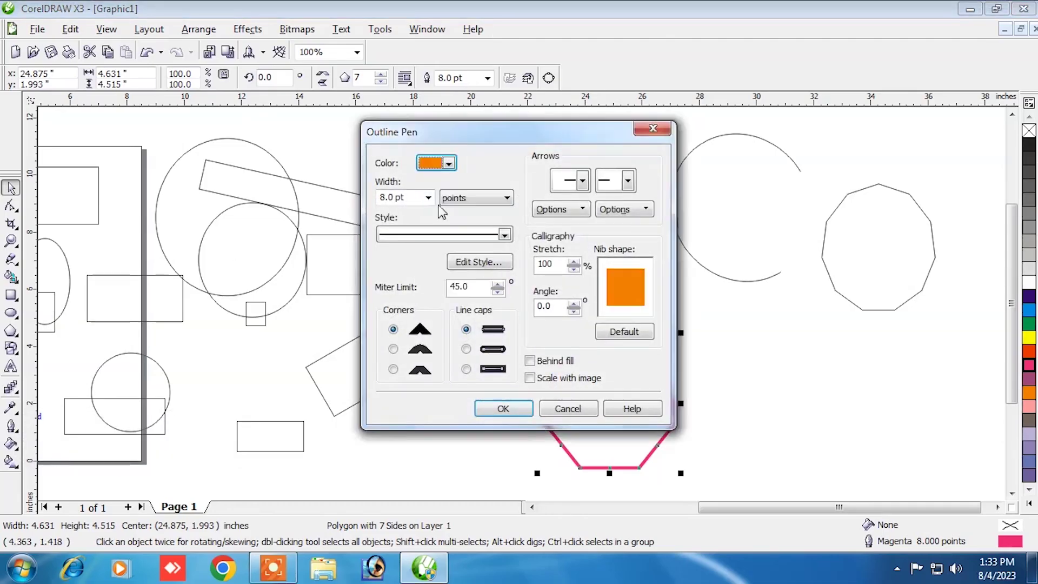
{"action": "left_click", "coordinate": [504, 234]}
{"action": "left_click_drag", "start_coordinate": [504, 254], "coordinate": [502, 323]}
{"action": "left_click", "coordinate": [441, 290]}
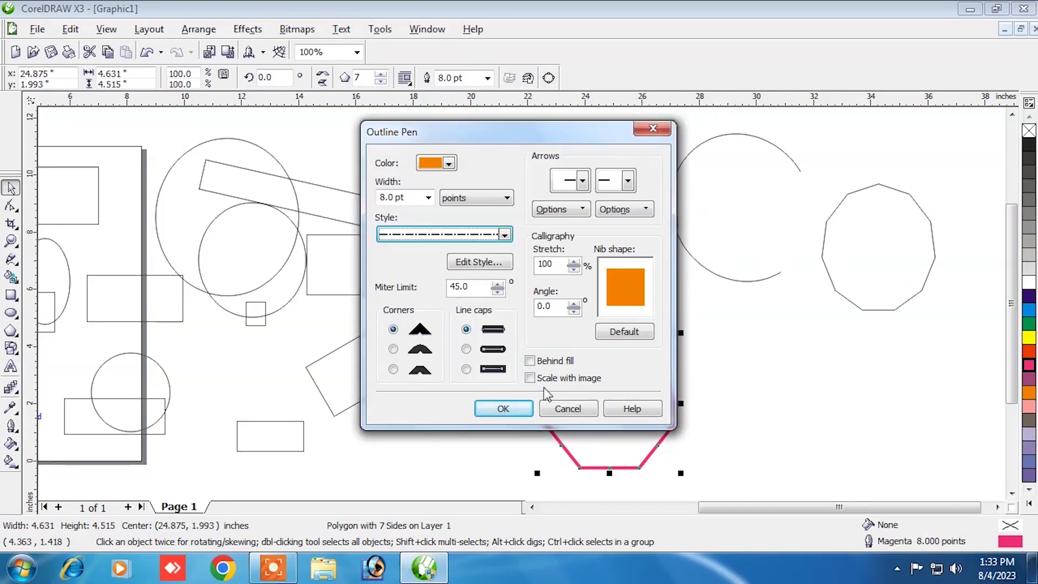
{"action": "left_click", "coordinate": [511, 409]}
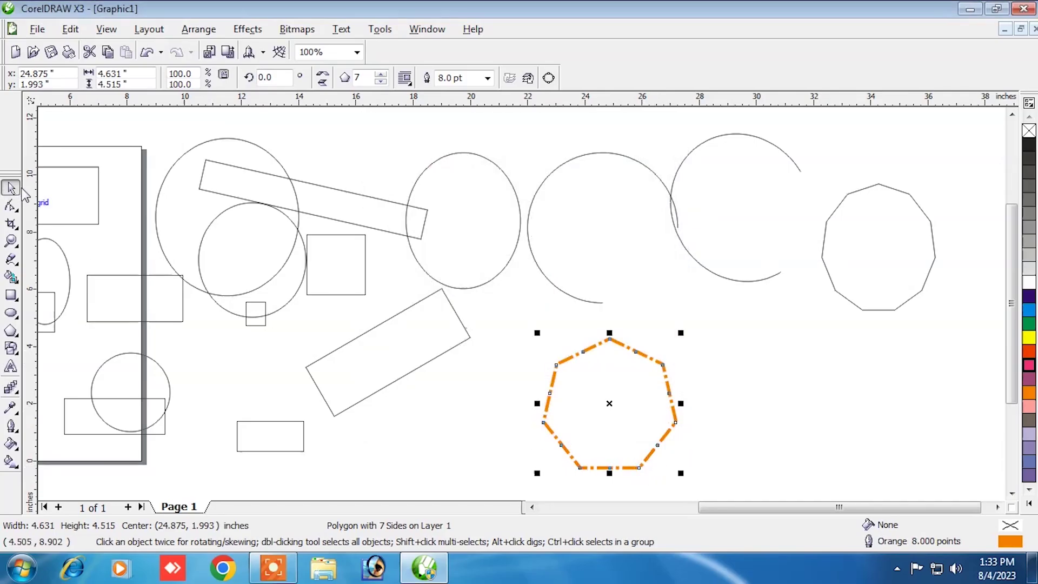
{"action": "left_click_drag", "start_coordinate": [593, 378], "coordinate": [679, 300]}
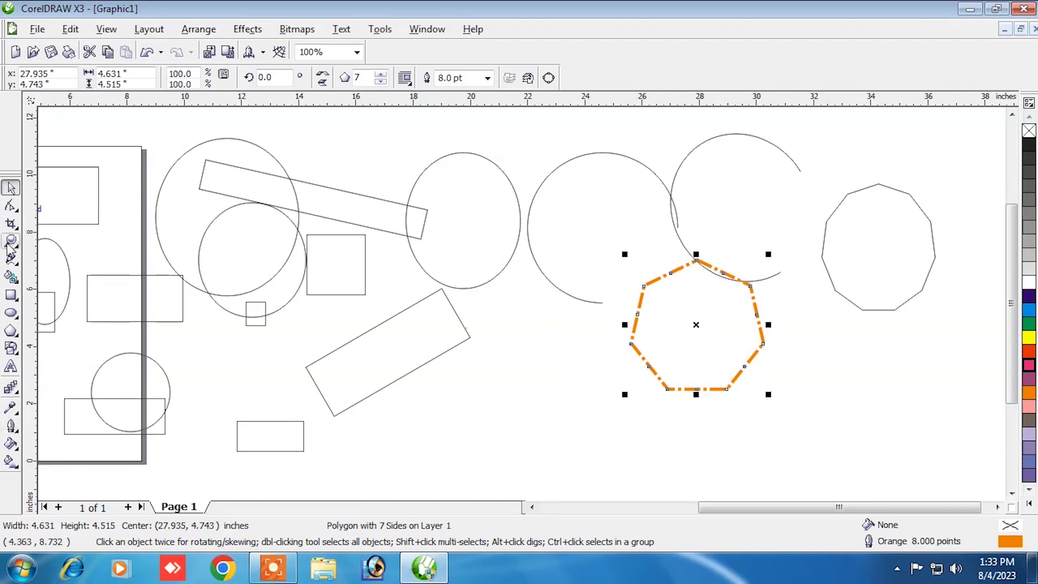
- Draw an ellipse about 4.5 by 5.0 inches below and left of the orange polygon, with a cyan outline and magenta fill
{"action": "left_click", "coordinate": [11, 314]}
{"action": "left_click_drag", "start_coordinate": [478, 332], "coordinate": [607, 475]}
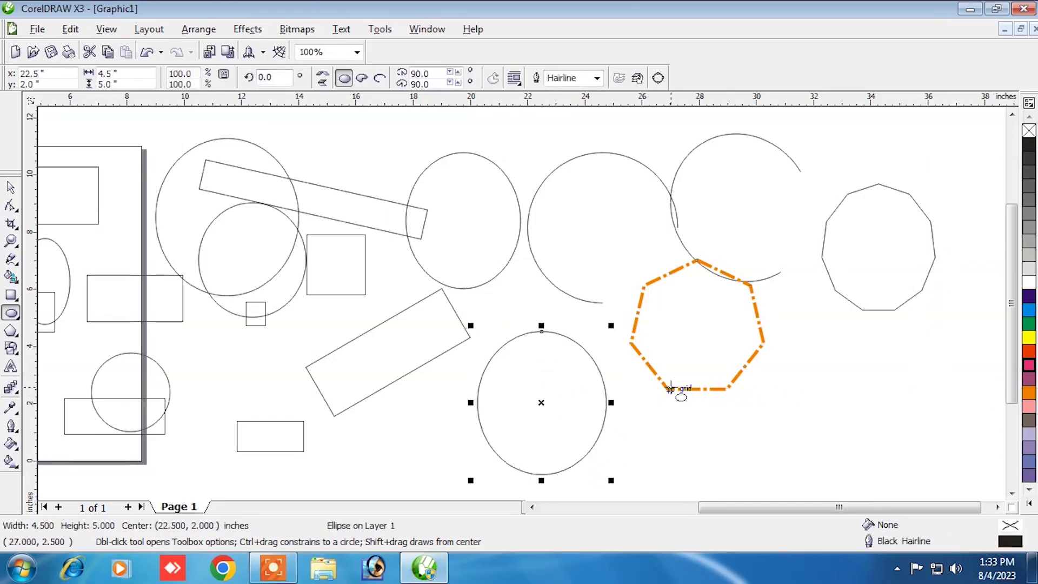
{"action": "right_click", "coordinate": [1027, 309]}
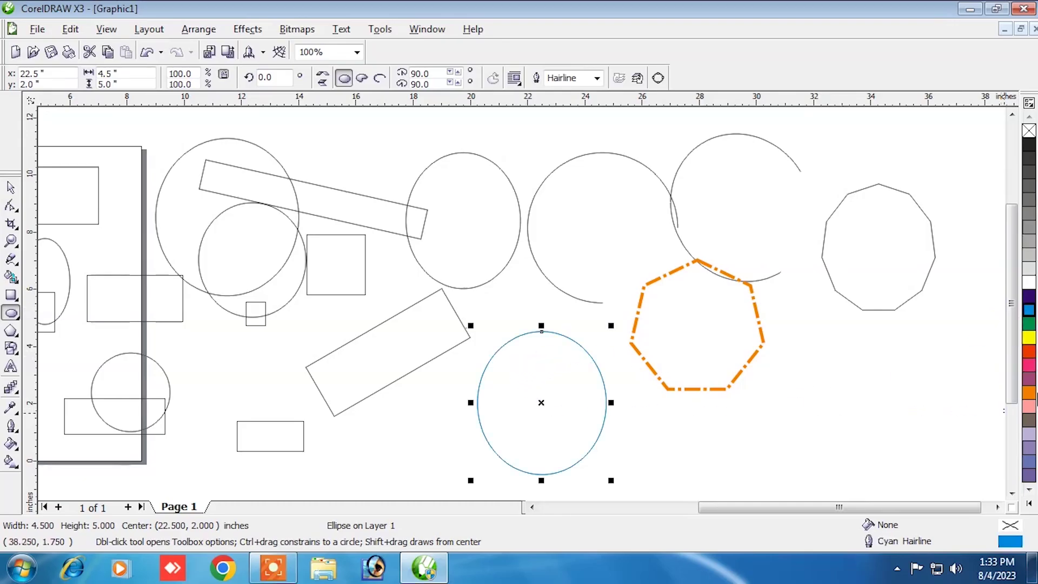
{"action": "left_click", "coordinate": [1029, 365]}
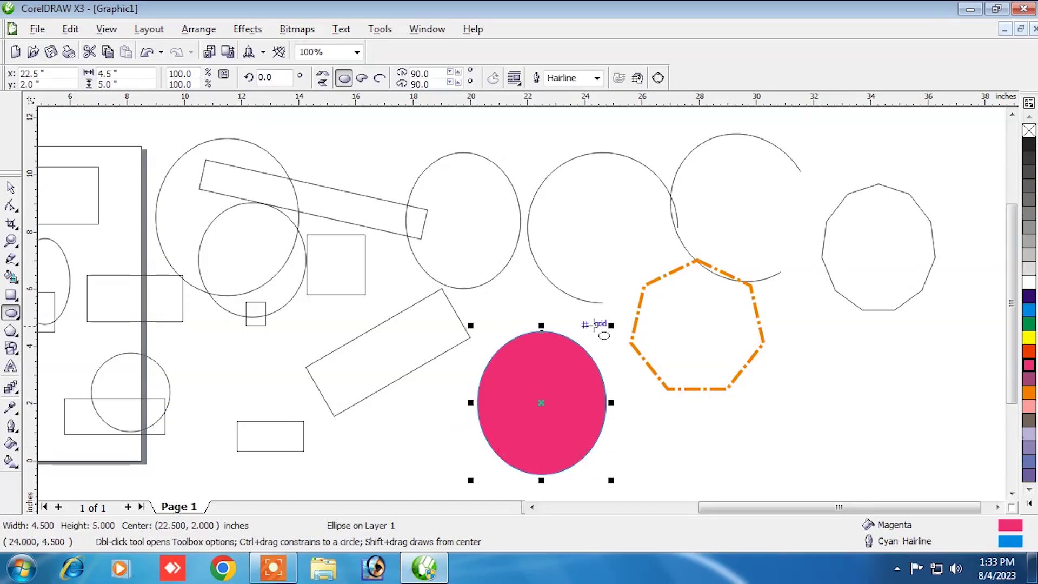
- Enlarge the magenta ellipse to about 8.1 by 9.0 inches, and shrink it to about 2.7 by 3.0 inches
{"action": "left_click_drag", "start_coordinate": [610, 326], "coordinate": [712, 212]}
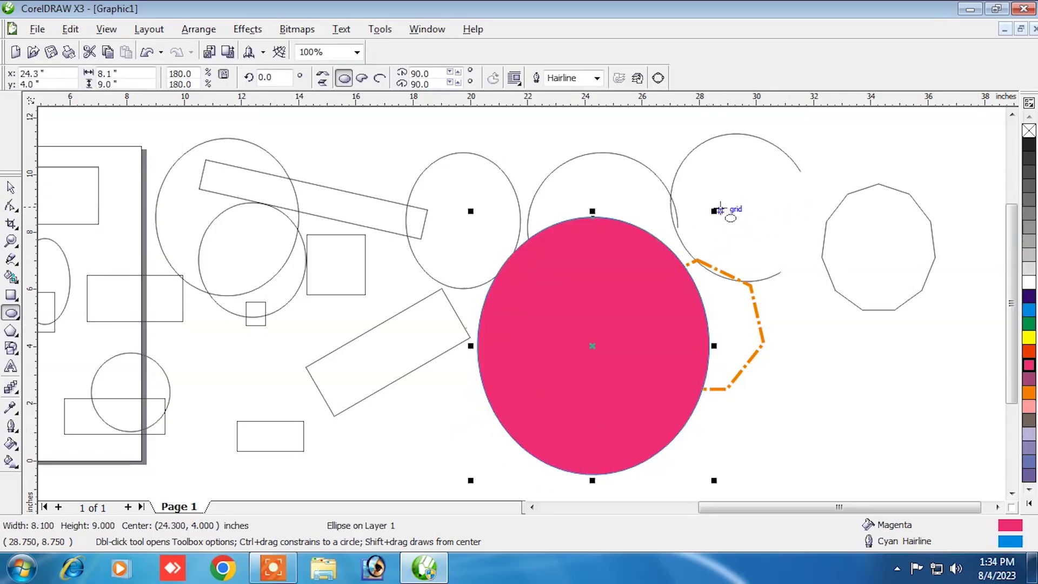
{"action": "left_click_drag", "start_coordinate": [715, 211], "coordinate": [607, 395]}
{"action": "key", "text": "Escape"}
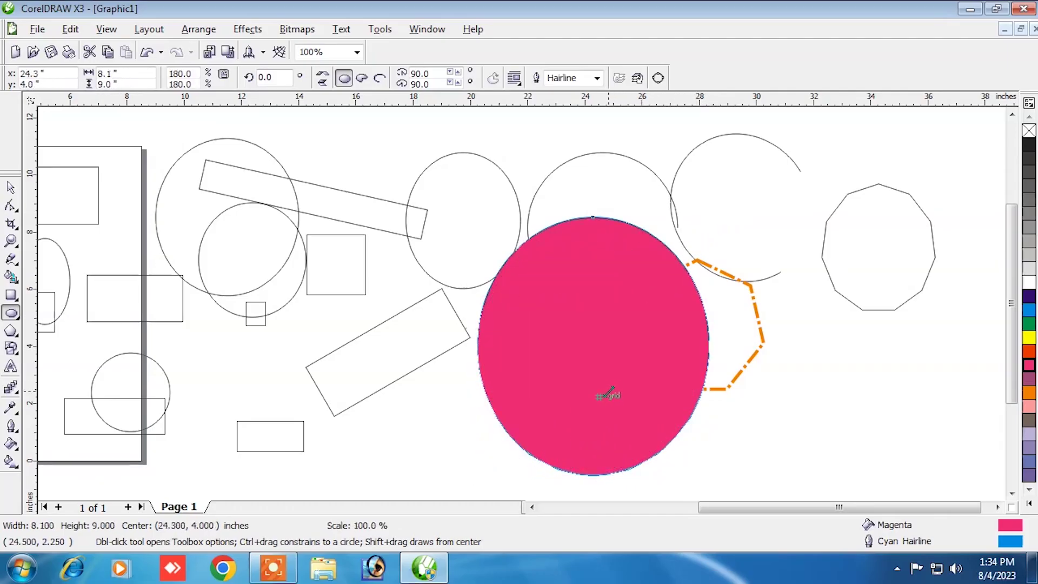
{"action": "left_click_drag", "start_coordinate": [633, 339], "coordinate": [587, 384]}
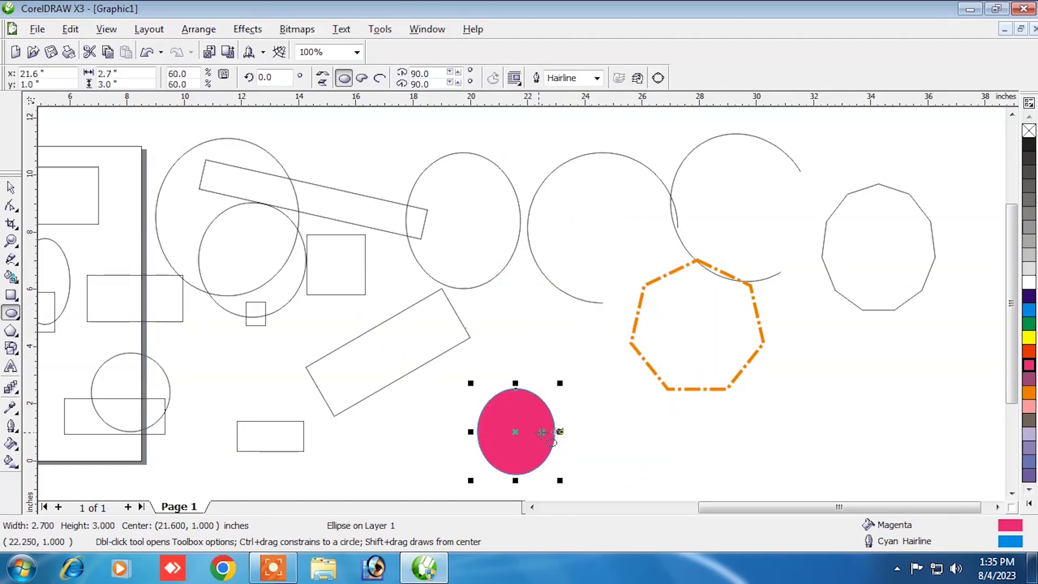
- Draw a five-pointed star about 6.2 by 7.0 inches in the empty area right of the eleven-sided polygon
{"action": "left_click", "coordinate": [997, 509]}
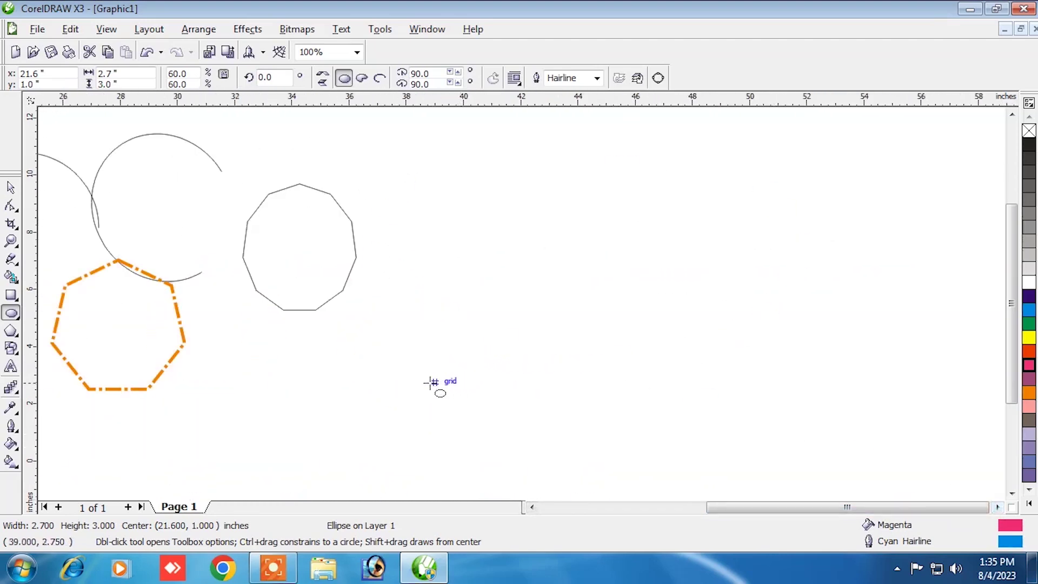
{"action": "mouse_move", "coordinate": [729, 507]}
{"action": "left_mouse_down"}
{"action": "mouse_move", "coordinate": [576, 518]}
{"action": "mouse_move", "coordinate": [738, 512]}
{"action": "left_mouse_up"}
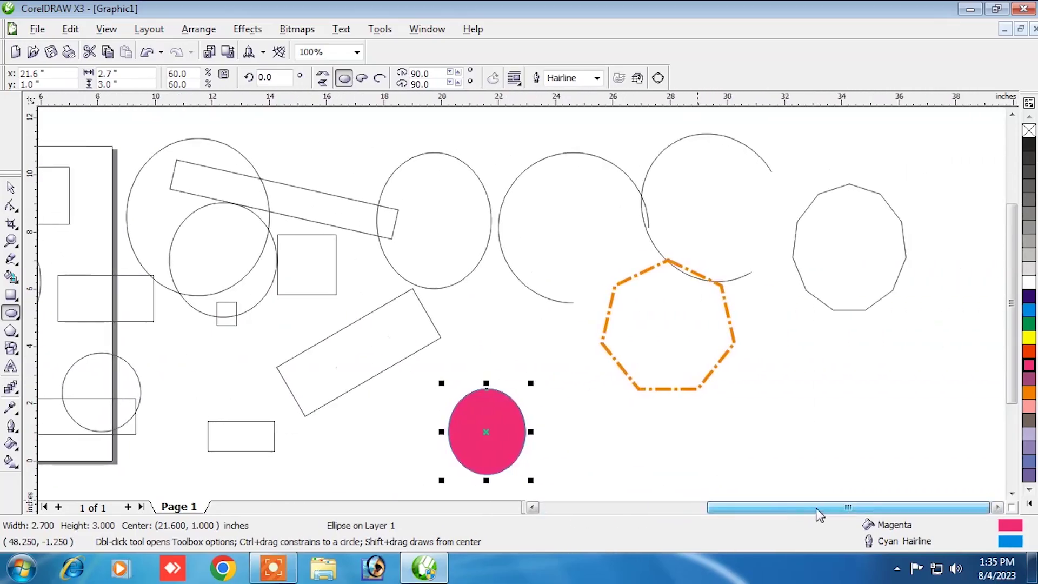
{"action": "left_click", "coordinate": [998, 507]}
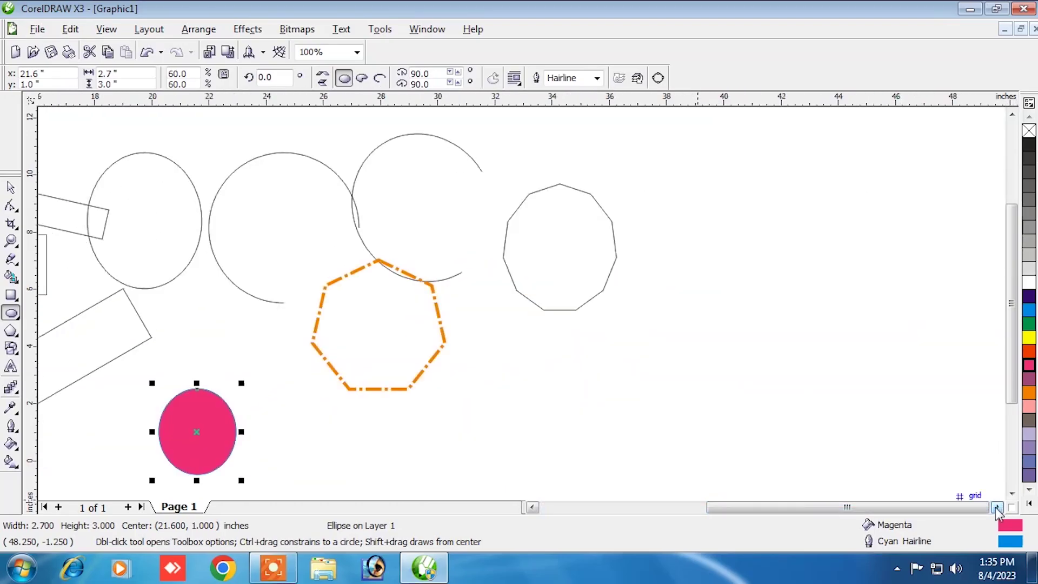
{"action": "left_click", "coordinate": [998, 508]}
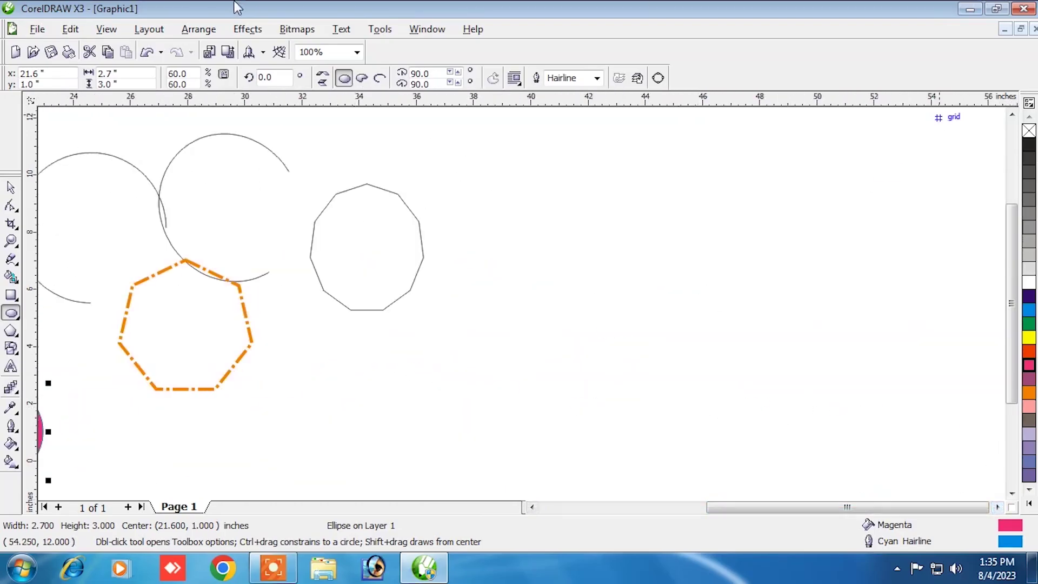
{"action": "left_click", "coordinate": [11, 330]}
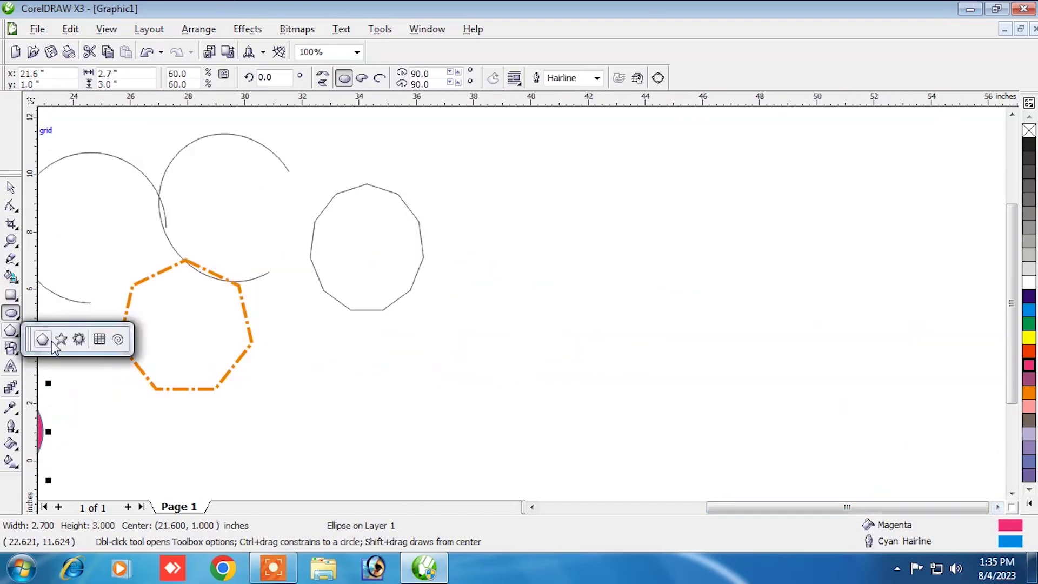
{"action": "left_click", "coordinate": [61, 339]}
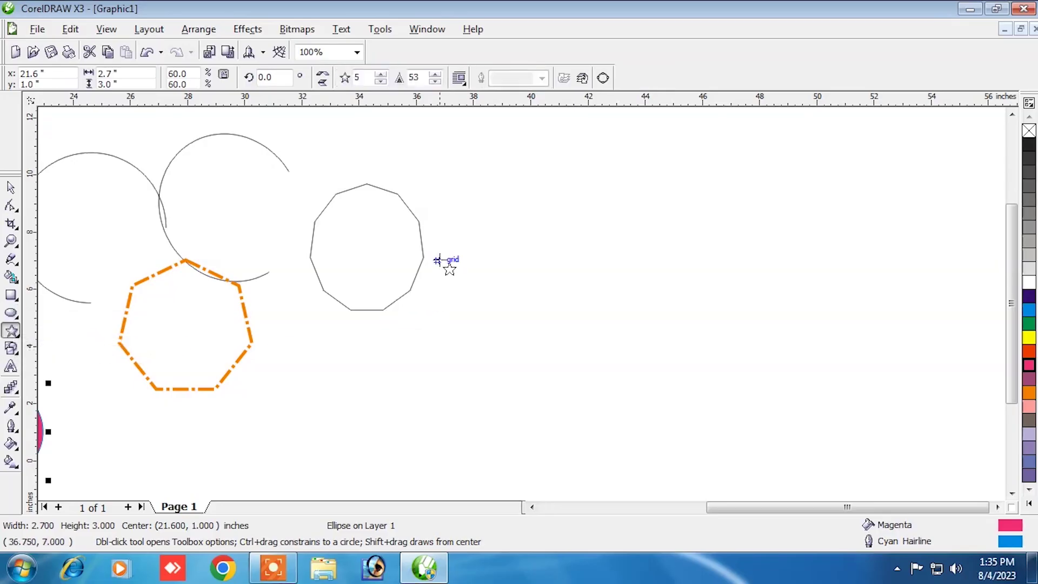
{"action": "left_click_drag", "start_coordinate": [510, 181], "coordinate": [695, 387]}
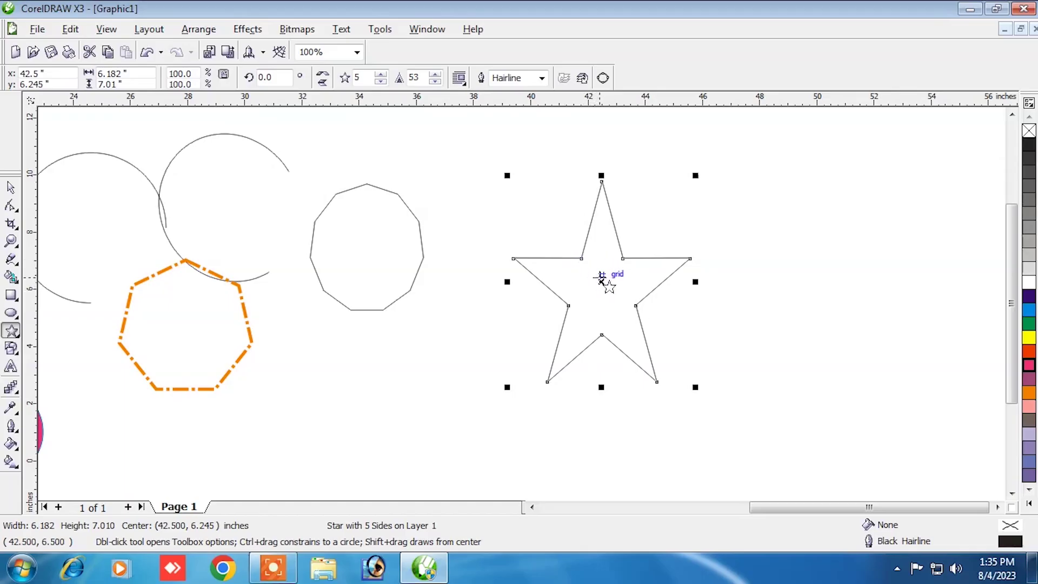
{"action": "left_click_drag", "start_coordinate": [576, 253], "coordinate": [600, 285]}
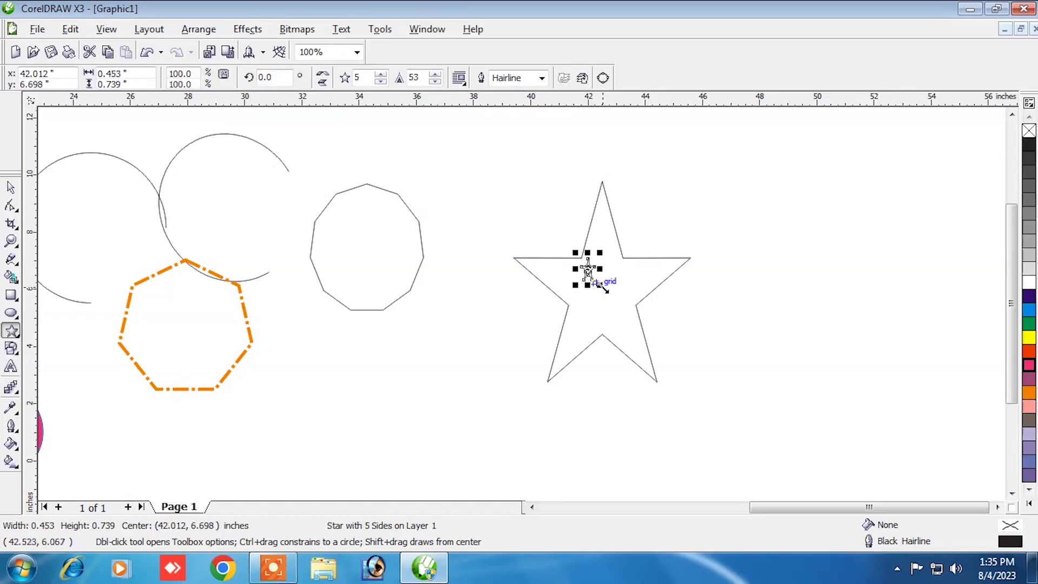
{"action": "key", "text": "ctrl+z"}
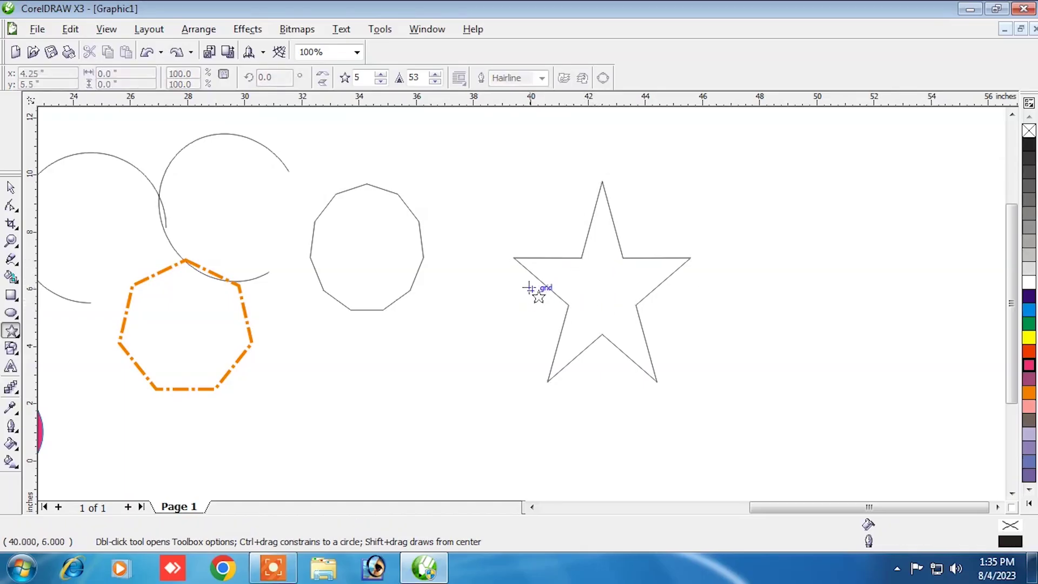
{"action": "left_click", "coordinate": [594, 212]}
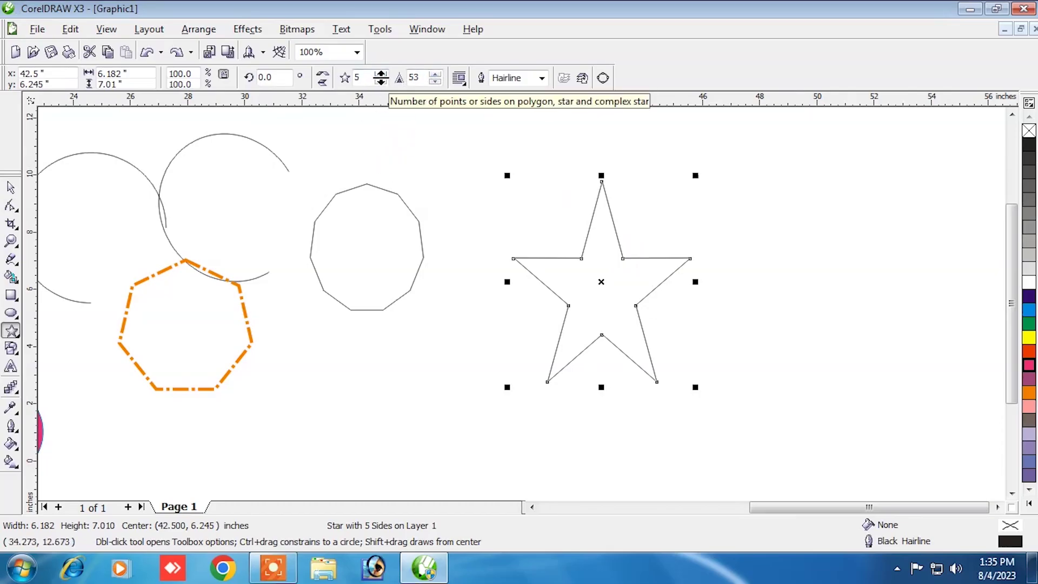
{"action": "left_click", "coordinate": [348, 190]}
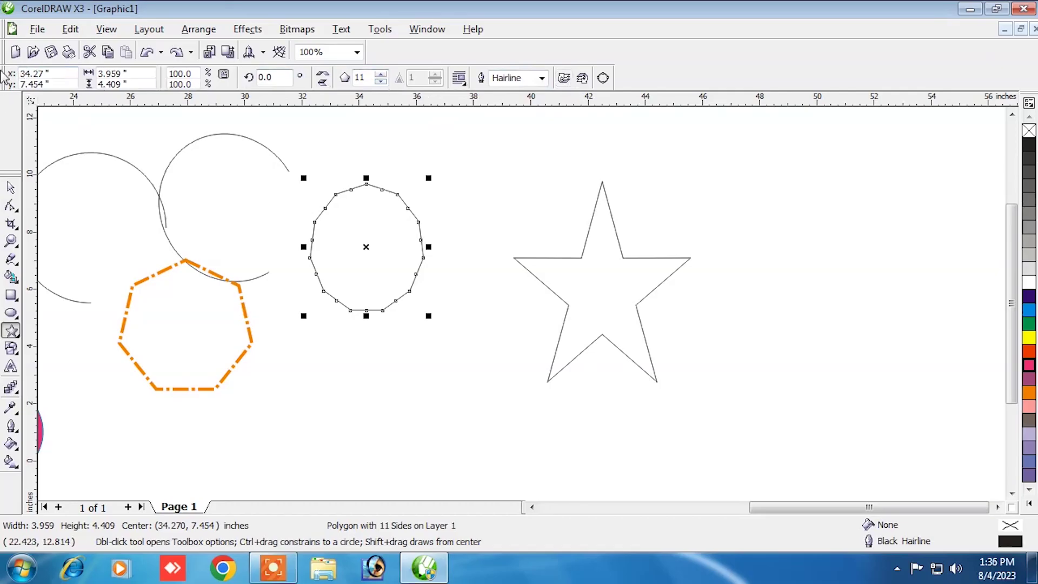
{"action": "left_click", "coordinate": [609, 209]}
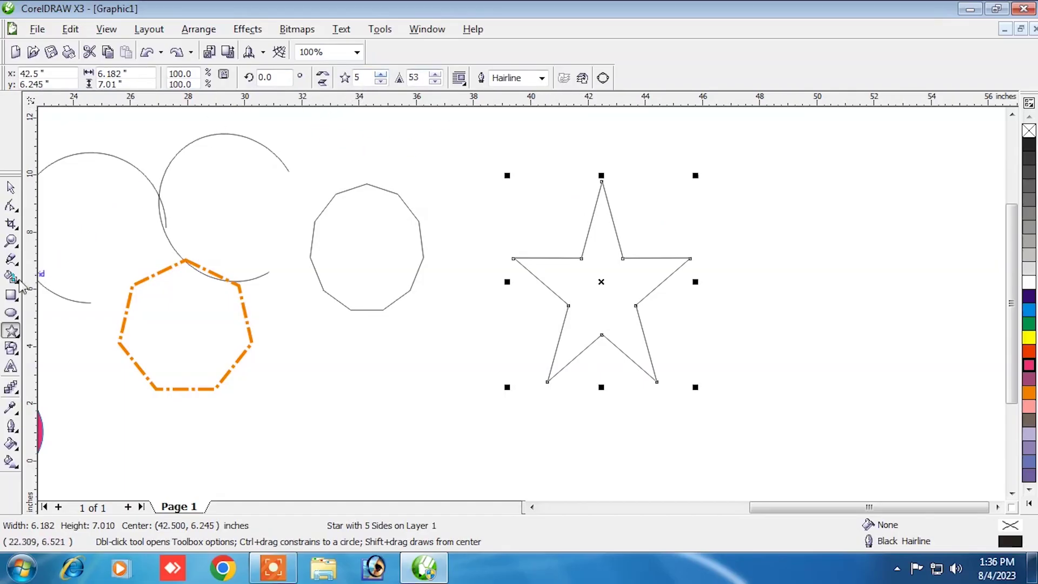
{"action": "left_click", "coordinate": [366, 185]}
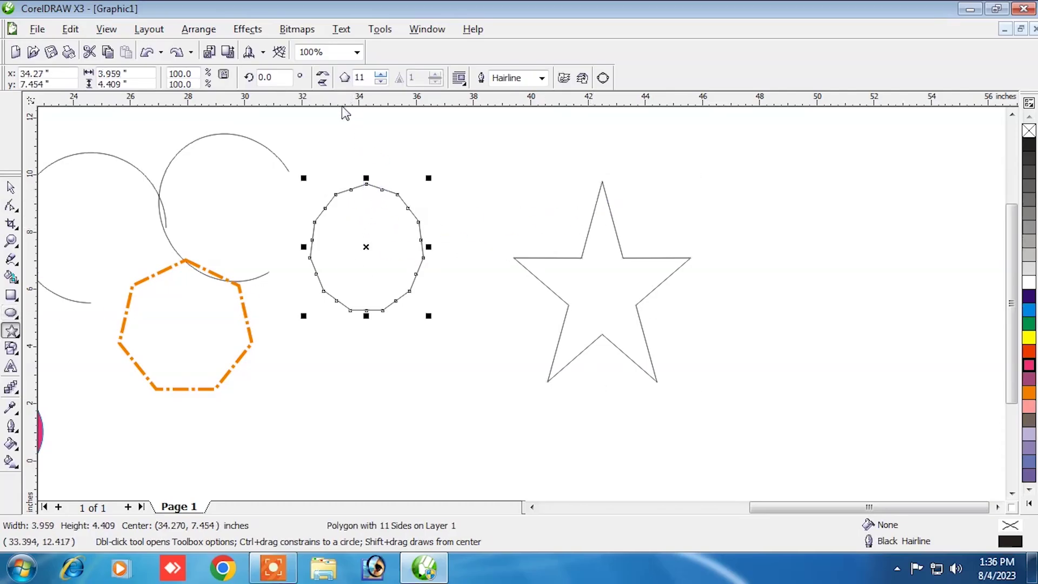
- Give the large star 24 points and reduce its height to about 7.2 inches
{"action": "left_click", "coordinate": [592, 217]}
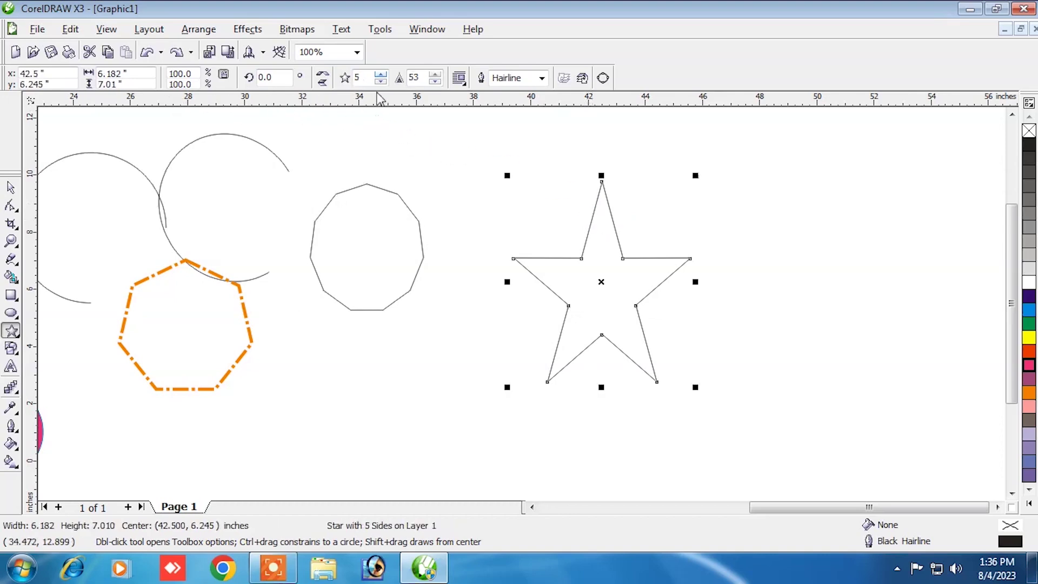
{"action": "left_click_drag", "start_coordinate": [382, 78], "coordinate": [385, 79]}
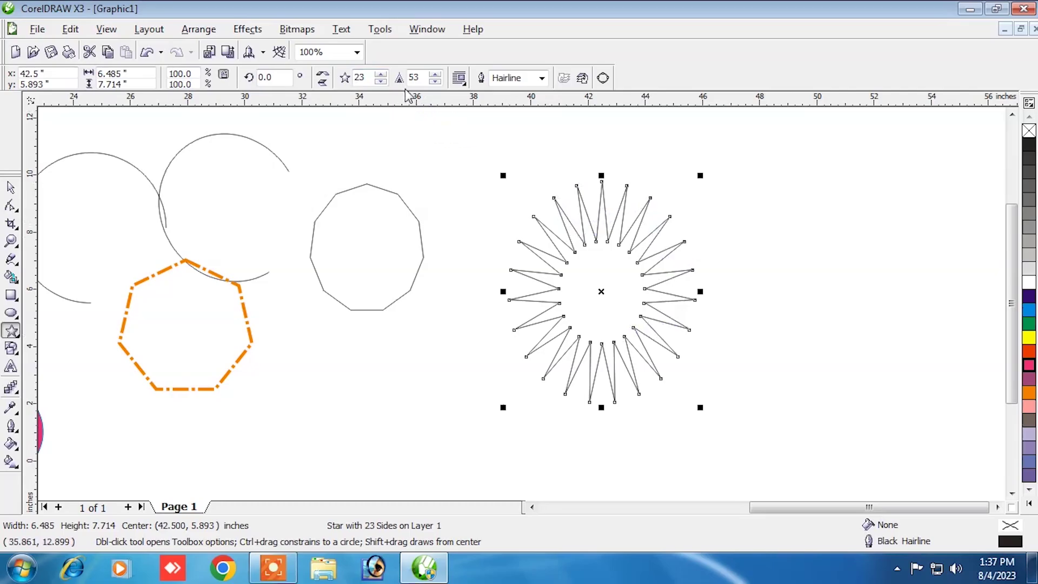
{"action": "left_click", "coordinate": [381, 76]}
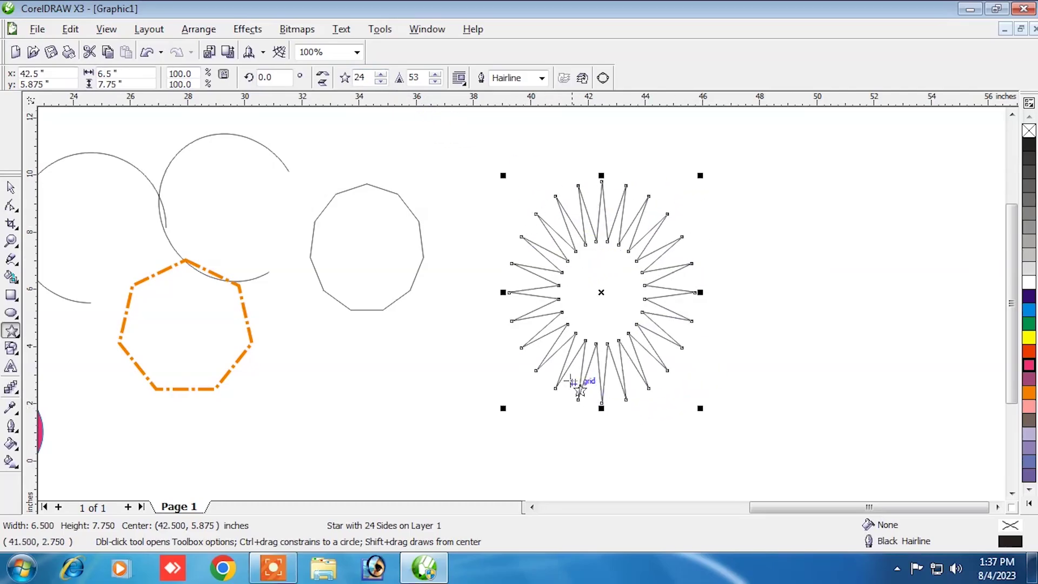
{"action": "left_click_drag", "start_coordinate": [601, 175], "coordinate": [601, 191]}
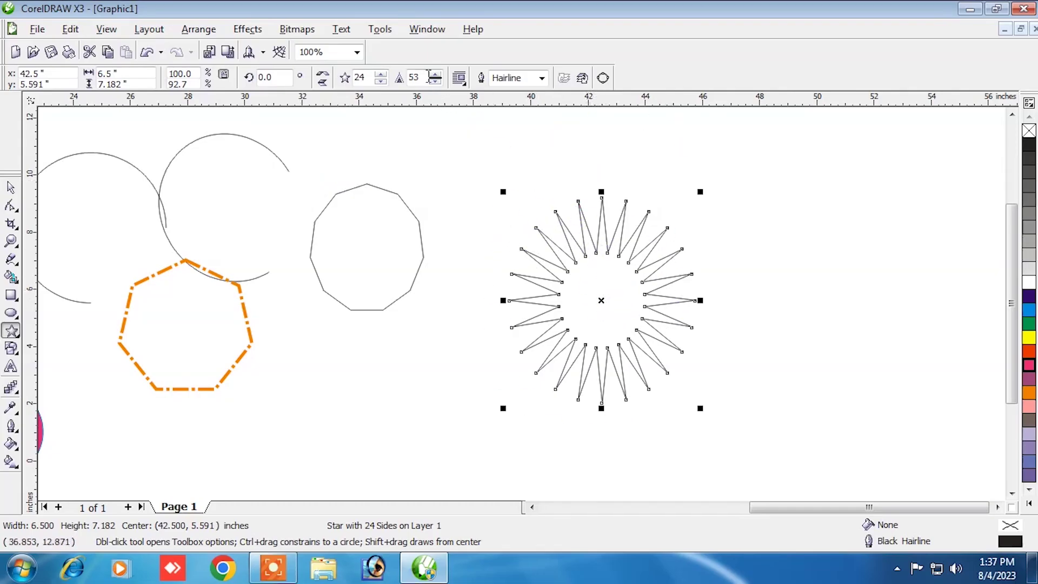
- Set the sharpness of the 24-point star to 99 and deselect it
{"action": "left_click", "coordinate": [438, 81]}
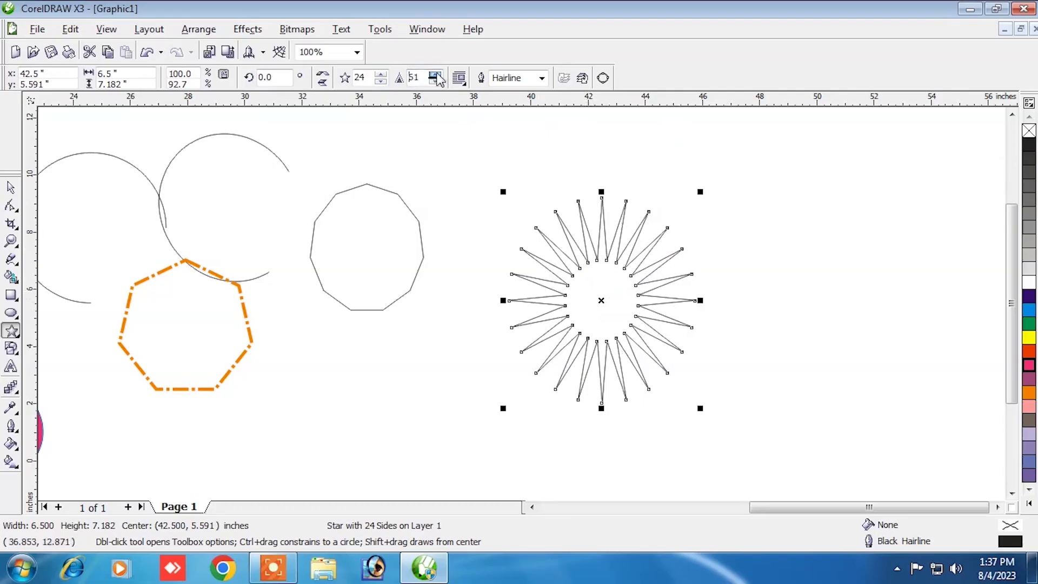
{"action": "left_click", "coordinate": [437, 73]}
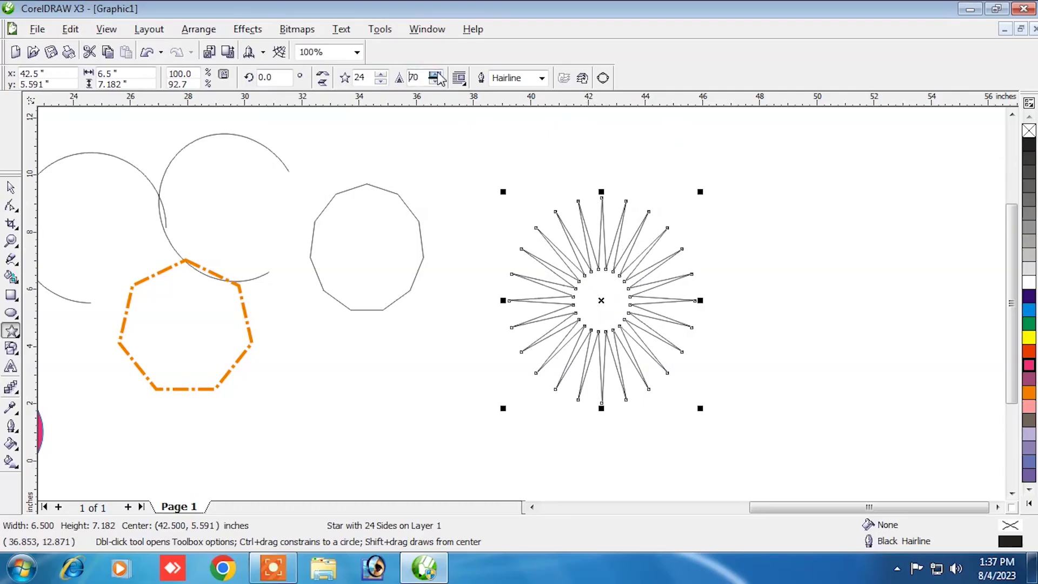
{"action": "left_click", "coordinate": [438, 75]}
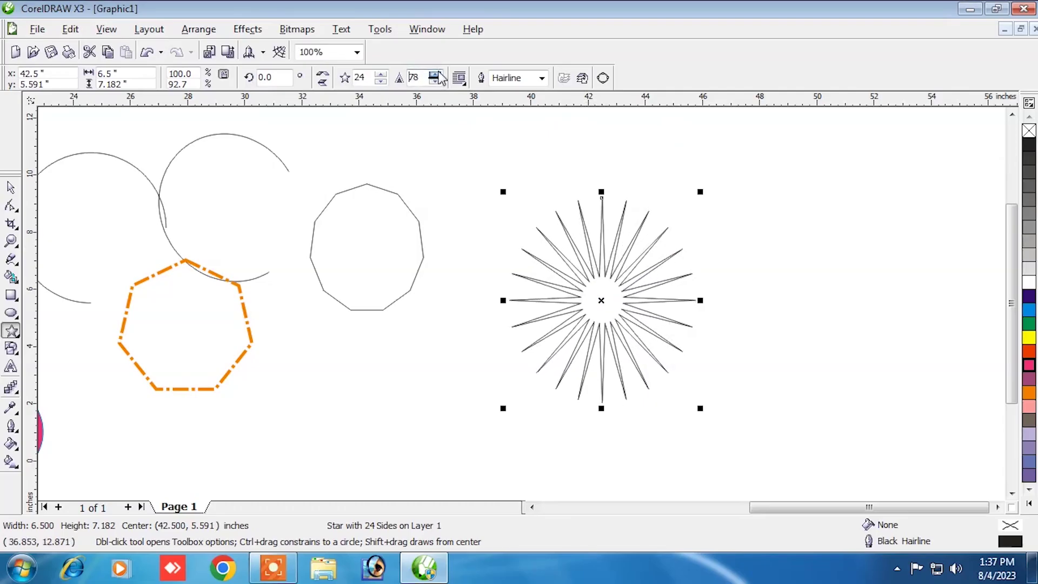
{"action": "left_click", "coordinate": [438, 75]}
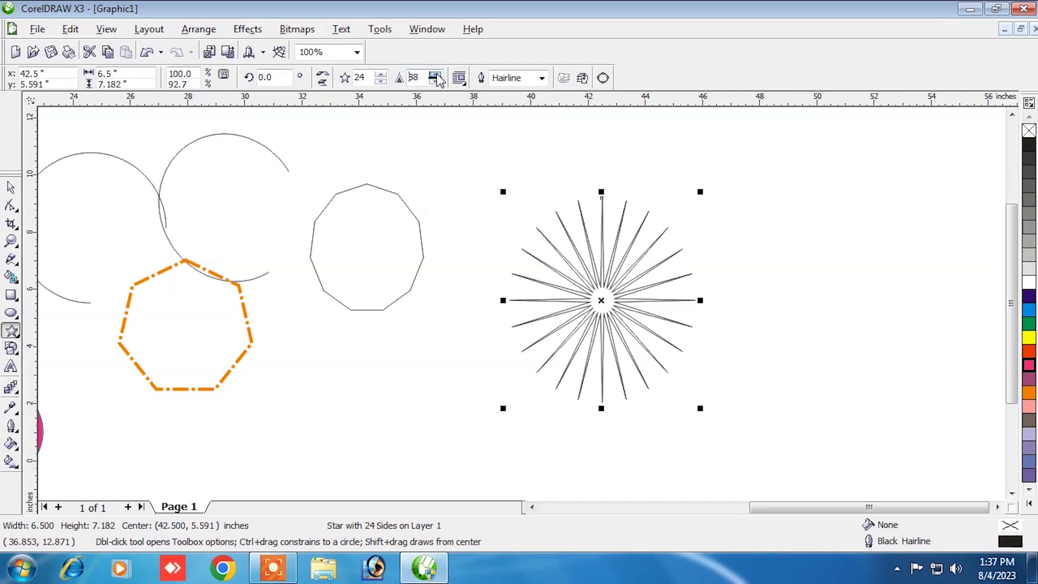
{"action": "left_click", "coordinate": [438, 75]}
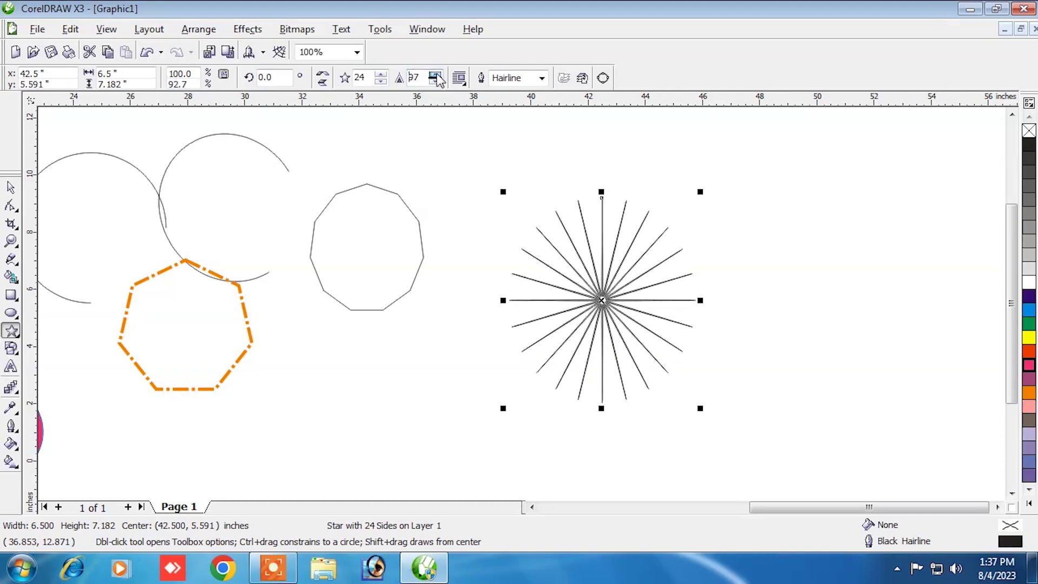
{"action": "left_click", "coordinate": [438, 75]}
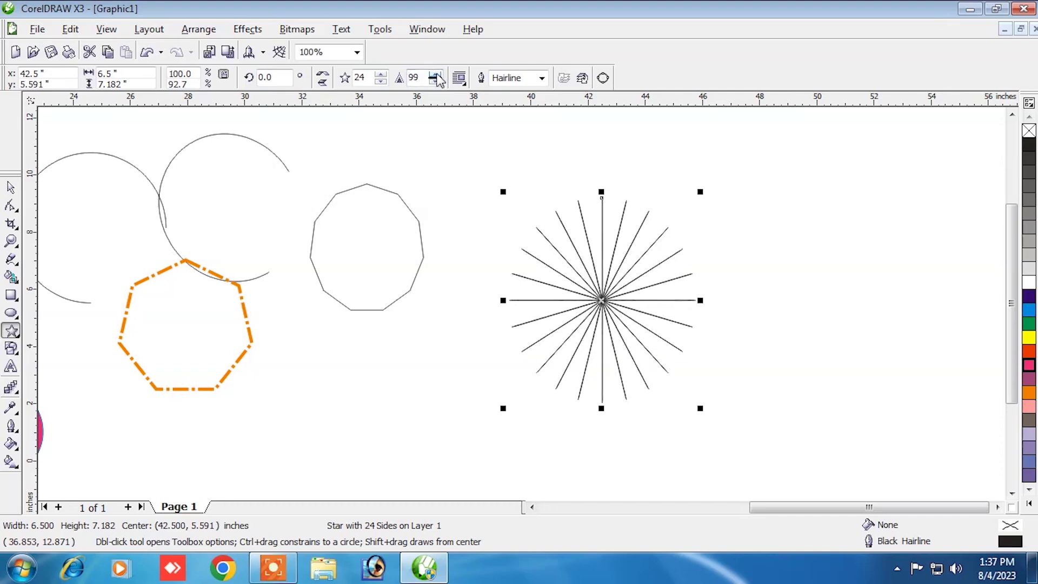
{"action": "left_click", "coordinate": [510, 218]}
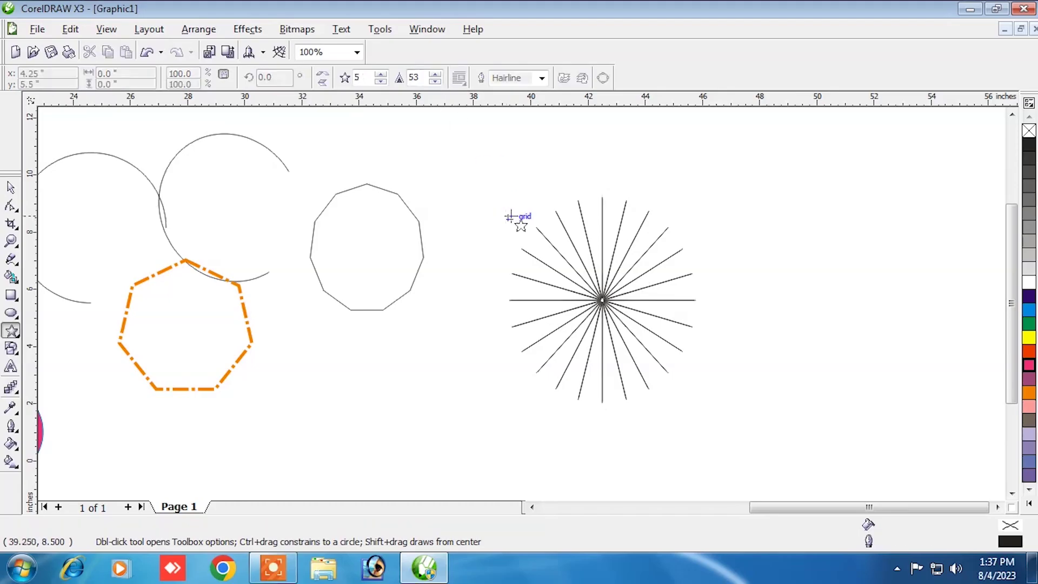
{"action": "left_click", "coordinate": [598, 281]}
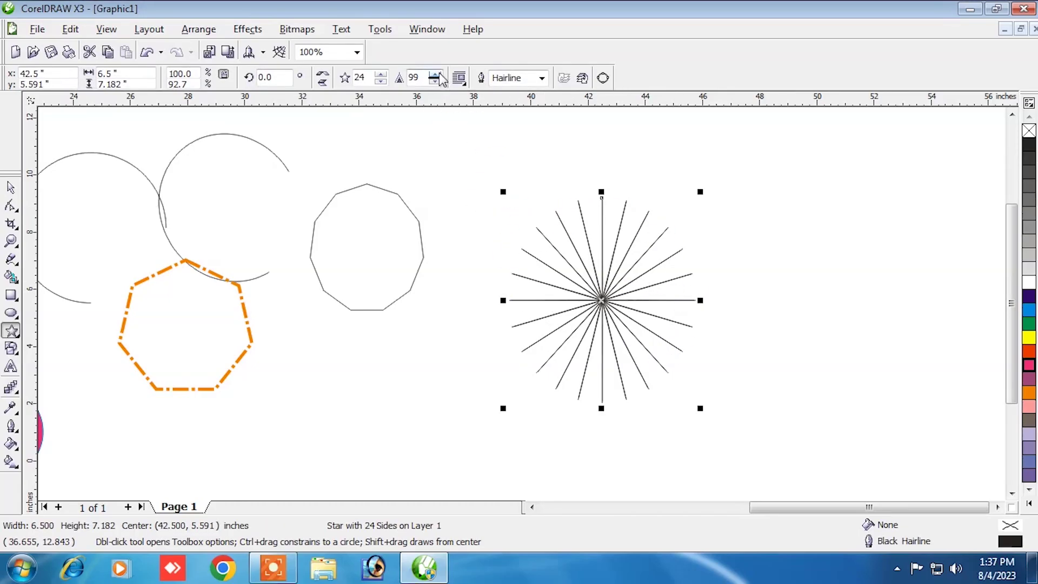
{"action": "left_click", "coordinate": [495, 233]}
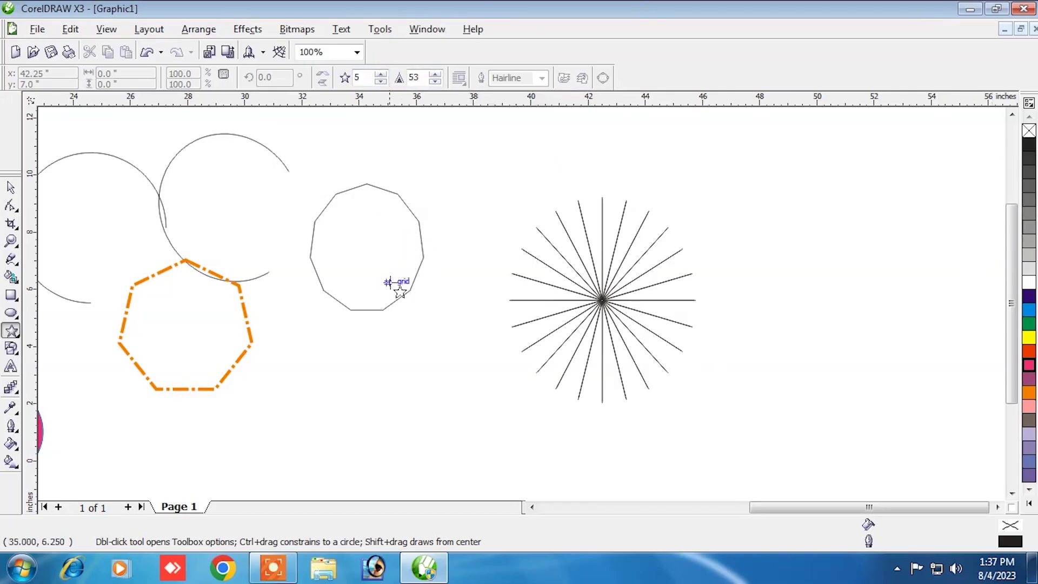
- Delete the 24-point star
{"action": "left_click", "coordinate": [11, 188]}
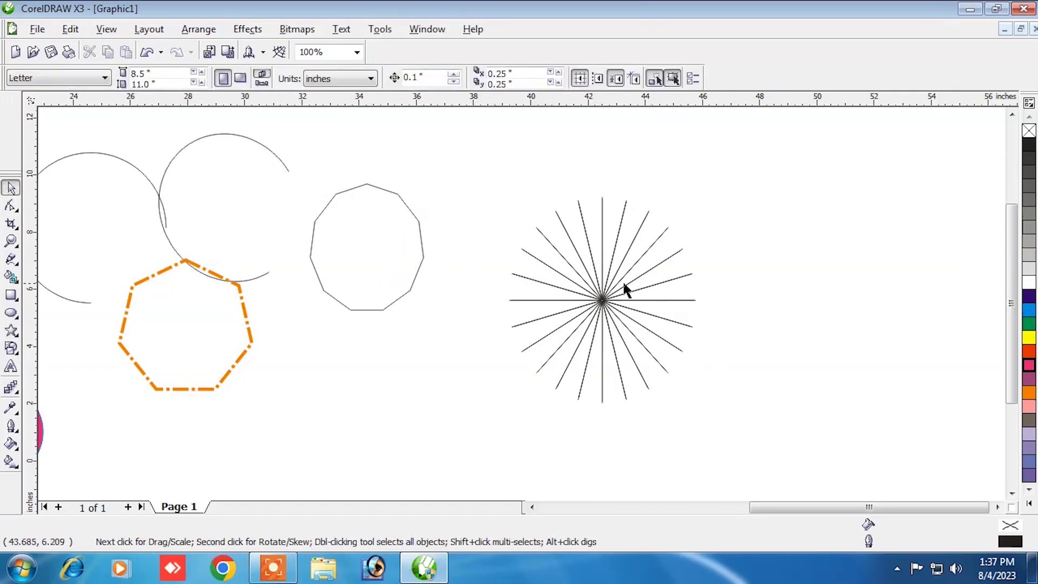
{"action": "left_click", "coordinate": [603, 299]}
{"action": "key", "text": "Delete"}
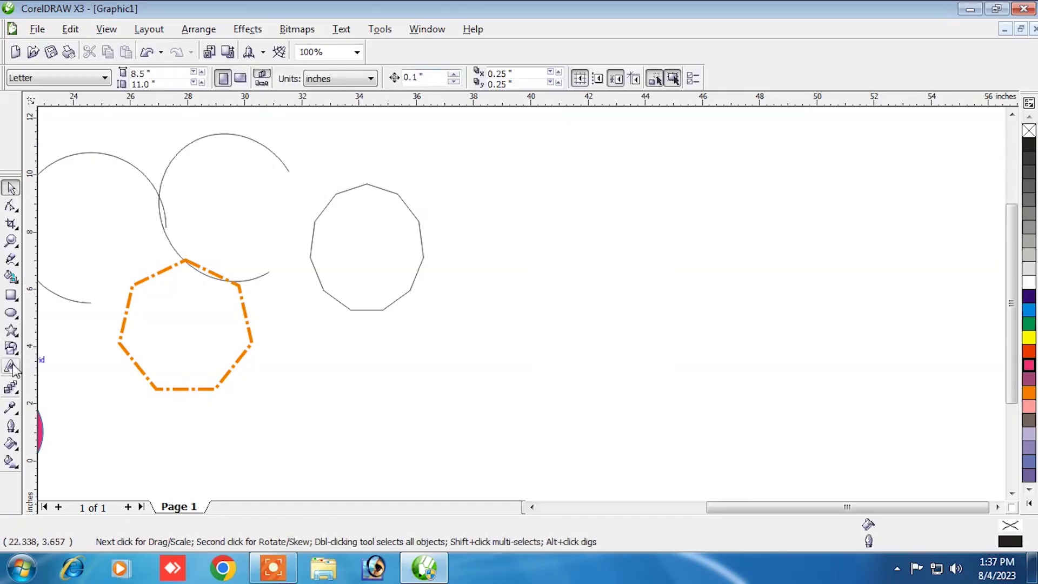
- Draw a star right of the eleven-sided polygon and give it 17 points, about 8.5 by 8.9 inches overall
{"action": "left_click", "coordinate": [16, 340]}
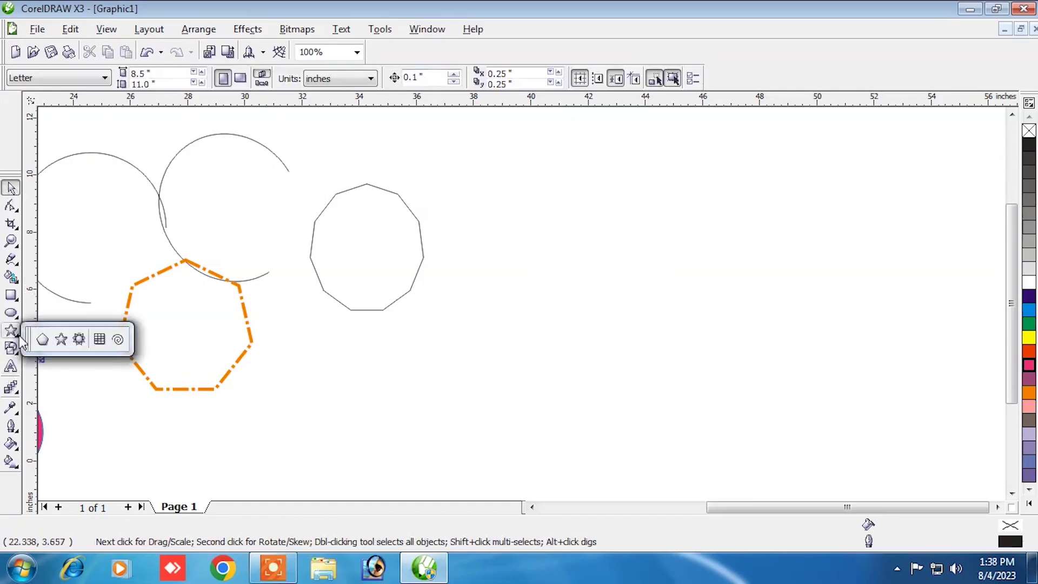
{"action": "left_click", "coordinate": [65, 340]}
{"action": "left_click_drag", "start_coordinate": [518, 166], "coordinate": [764, 429]}
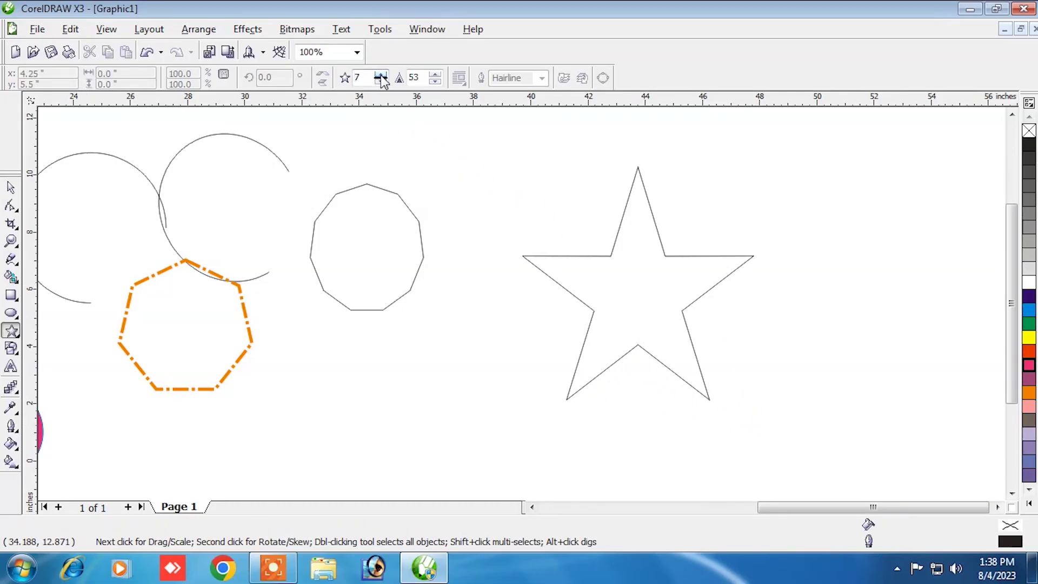
{"action": "left_click", "coordinate": [636, 225]}
{"action": "left_click_drag", "start_coordinate": [382, 75], "coordinate": [436, 77]}
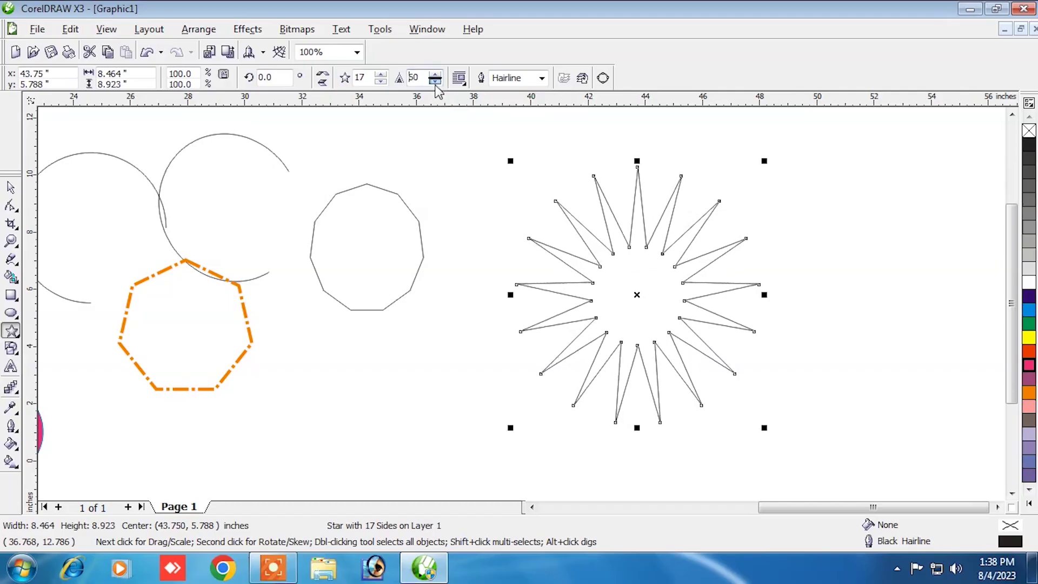
- Lower the sharpness of the 17-point star to 19 and deselect it
{"action": "left_click_drag", "start_coordinate": [436, 81], "coordinate": [436, 81]}
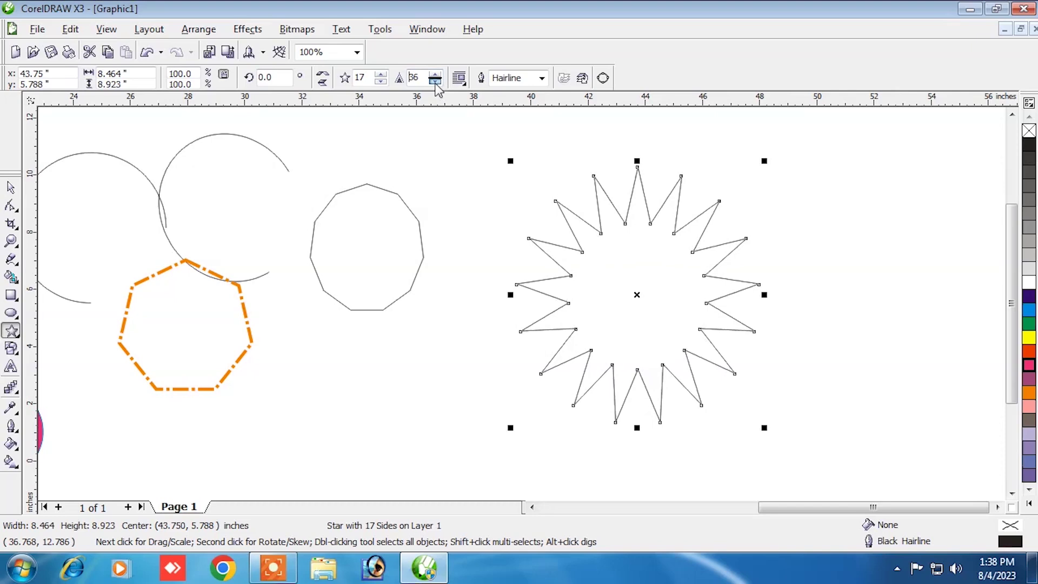
{"action": "left_click_drag", "start_coordinate": [435, 81], "coordinate": [436, 81]}
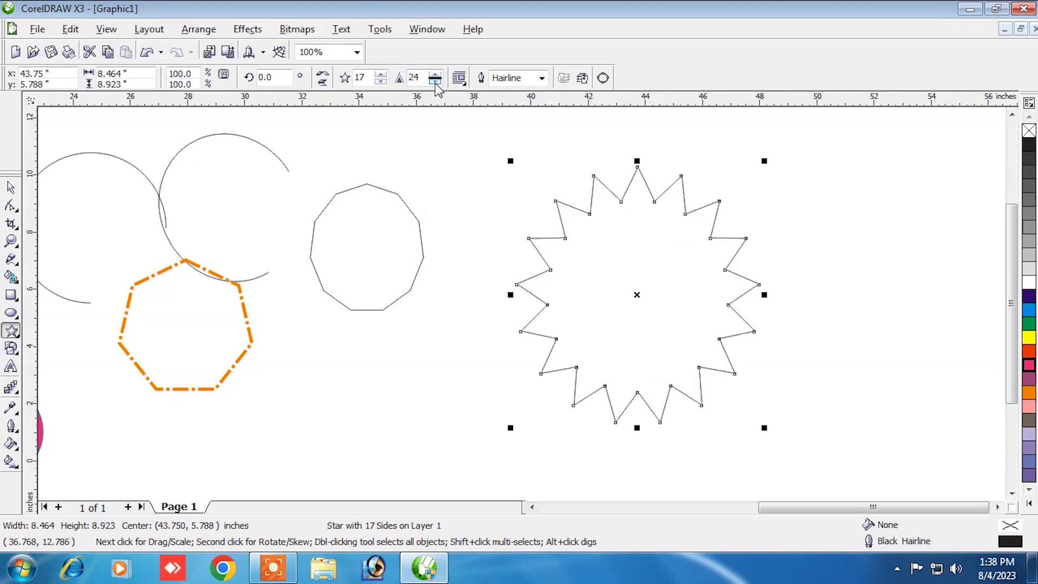
{"action": "left_click", "coordinate": [435, 82]}
{"action": "left_click", "coordinate": [436, 82]}
{"action": "left_click", "coordinate": [435, 82]}
{"action": "left_click", "coordinate": [435, 82]}
{"action": "left_click", "coordinate": [436, 81]}
{"action": "left_click", "coordinate": [549, 162]}
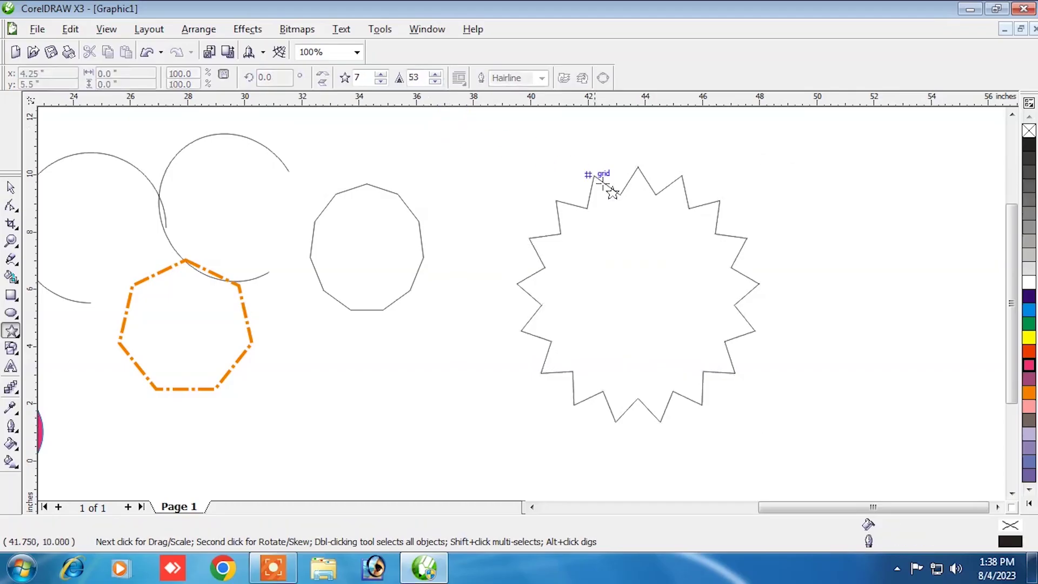
- Fill the 17-point star with magenta
{"action": "left_click", "coordinate": [11, 187]}
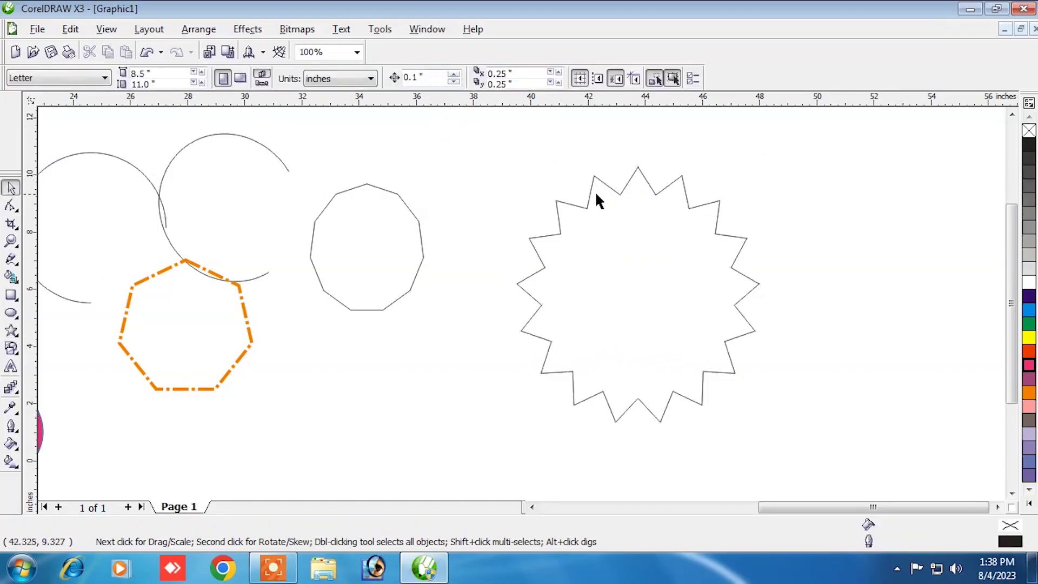
{"action": "left_click", "coordinate": [587, 204]}
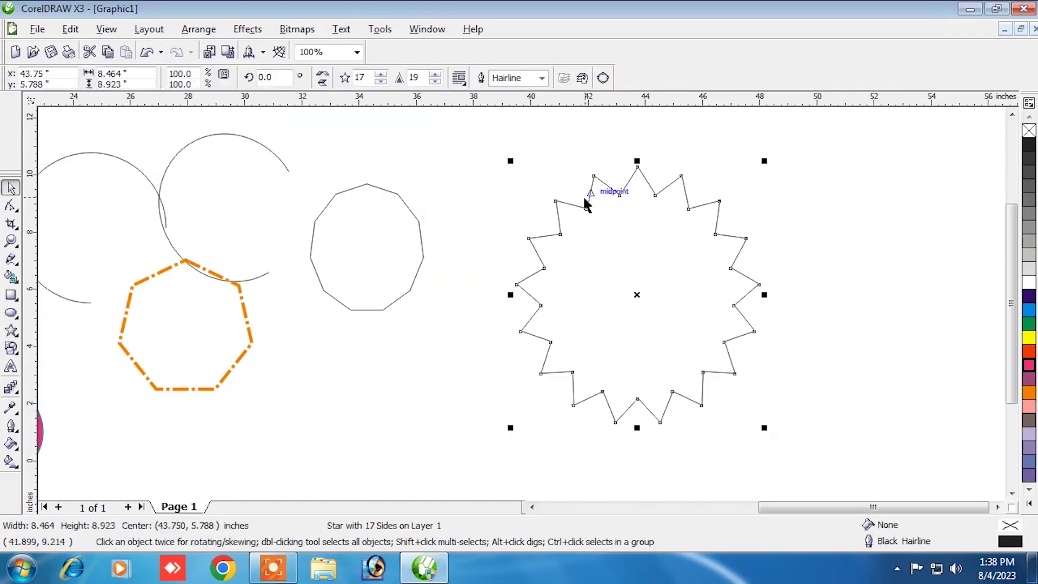
{"action": "left_click", "coordinate": [1029, 364]}
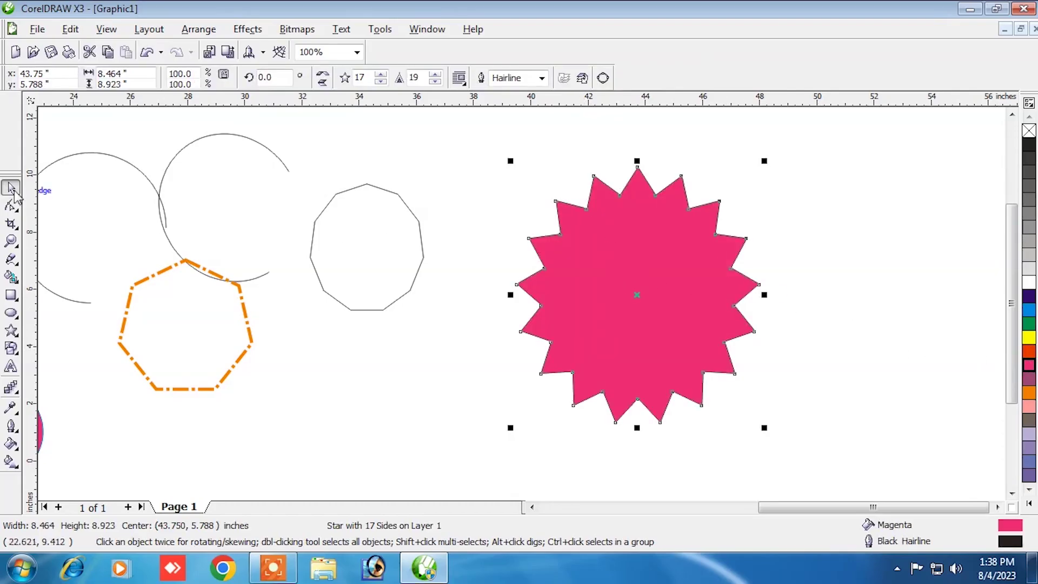
- Move the magenta star right and back to about x 43.0, y 6.0 inches, and delete it
{"action": "left_click_drag", "start_coordinate": [640, 292], "coordinate": [844, 268]}
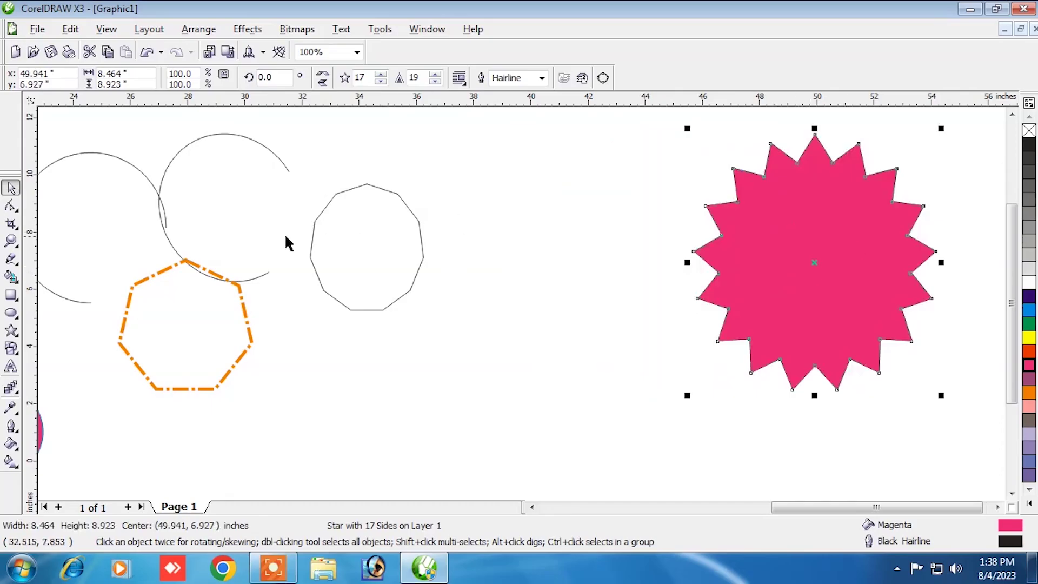
{"action": "left_click", "coordinate": [553, 262]}
{"action": "left_click", "coordinate": [864, 238]}
{"action": "left_click_drag", "start_coordinate": [820, 247], "coordinate": [620, 272]}
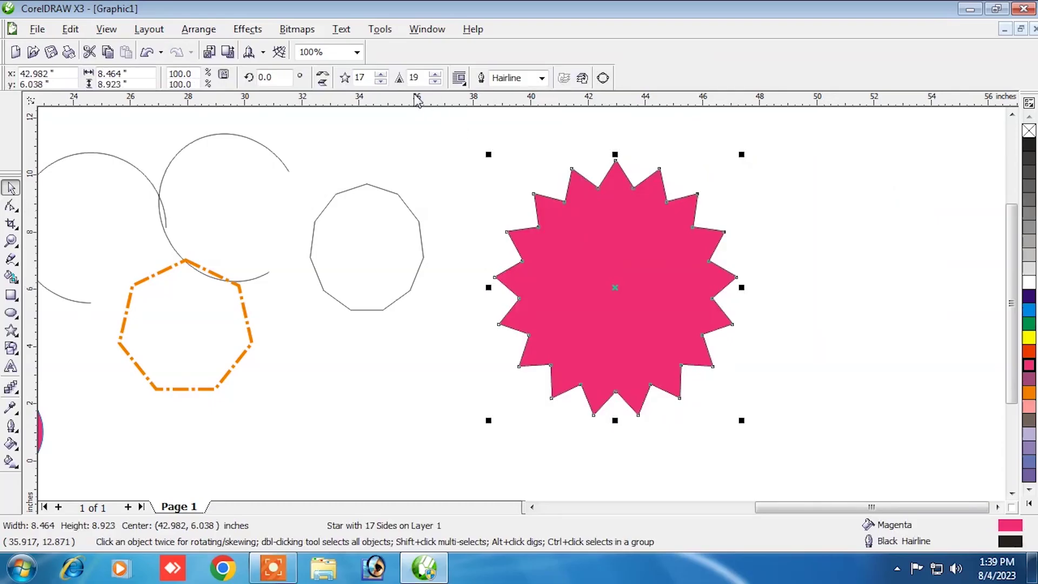
{"action": "key", "text": "Delete"}
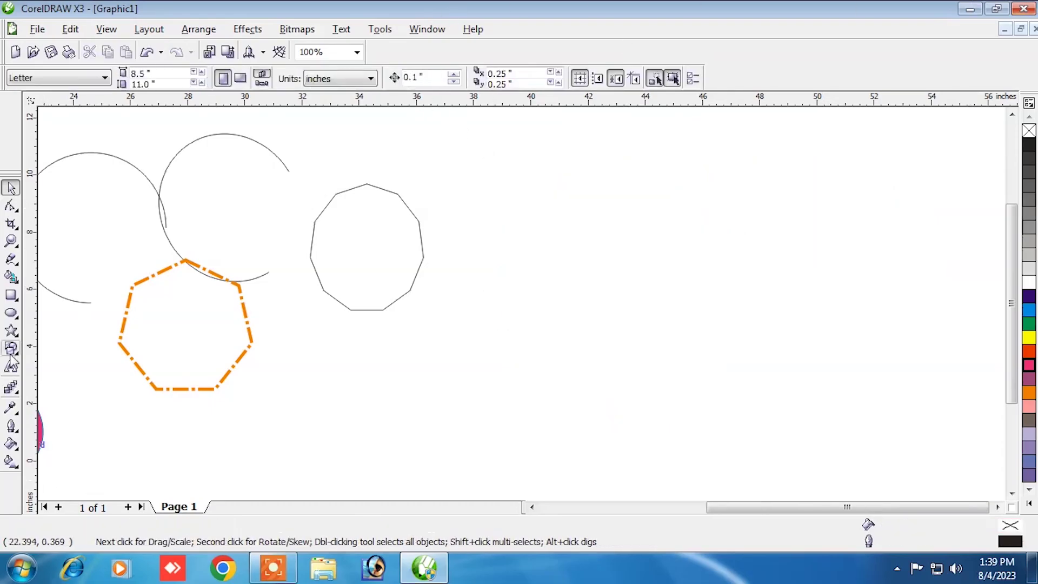
- Draw a nine-point complex star in the empty area right of the polygons, about 13.7 by 8.3 inches overall
{"action": "left_click", "coordinate": [13, 337]}
{"action": "left_click", "coordinate": [19, 337]}
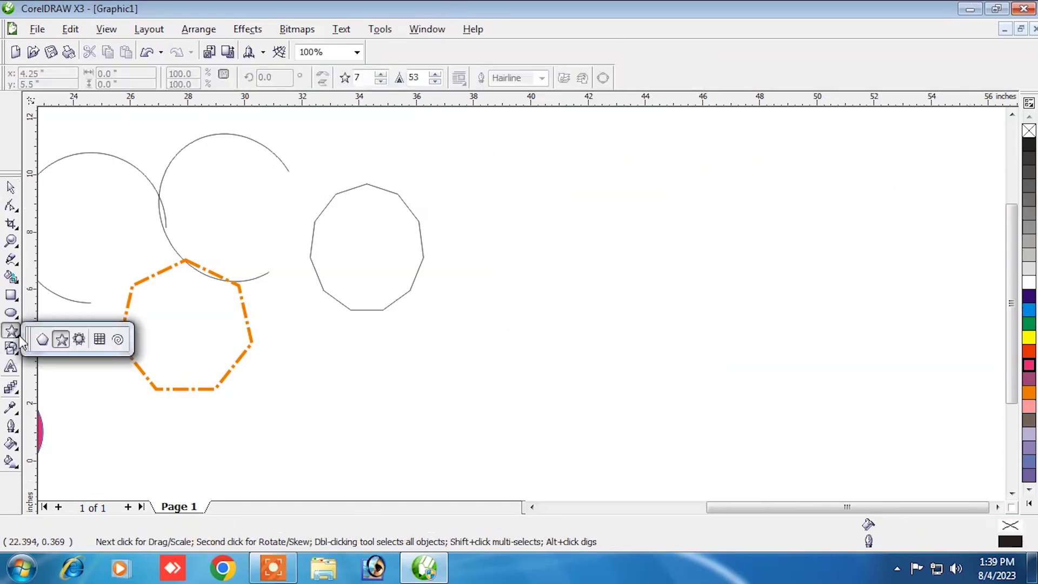
{"action": "left_click", "coordinate": [76, 345]}
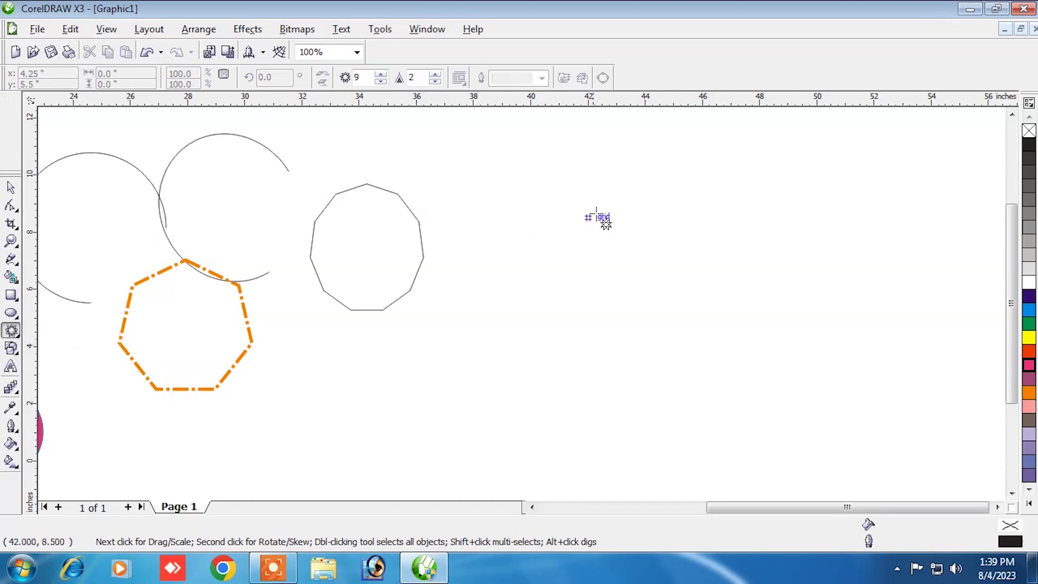
{"action": "left_click_drag", "start_coordinate": [567, 181], "coordinate": [861, 390]}
{"action": "left_click_drag", "start_coordinate": [697, 283], "coordinate": [938, 424]}
{"action": "left_click_drag", "start_coordinate": [904, 300], "coordinate": [964, 299]}
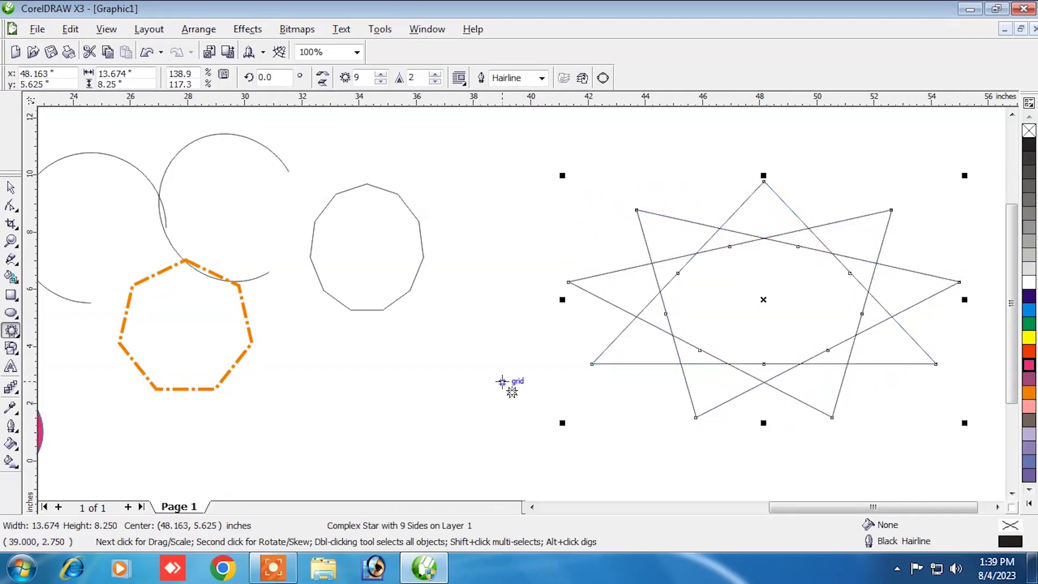
- Delete all objects in the drawing and draw a new nine-point complex star, about 9.1 by 9.0 inches
{"action": "key", "text": "ctrl+a"}
{"action": "key", "text": "Delete"}
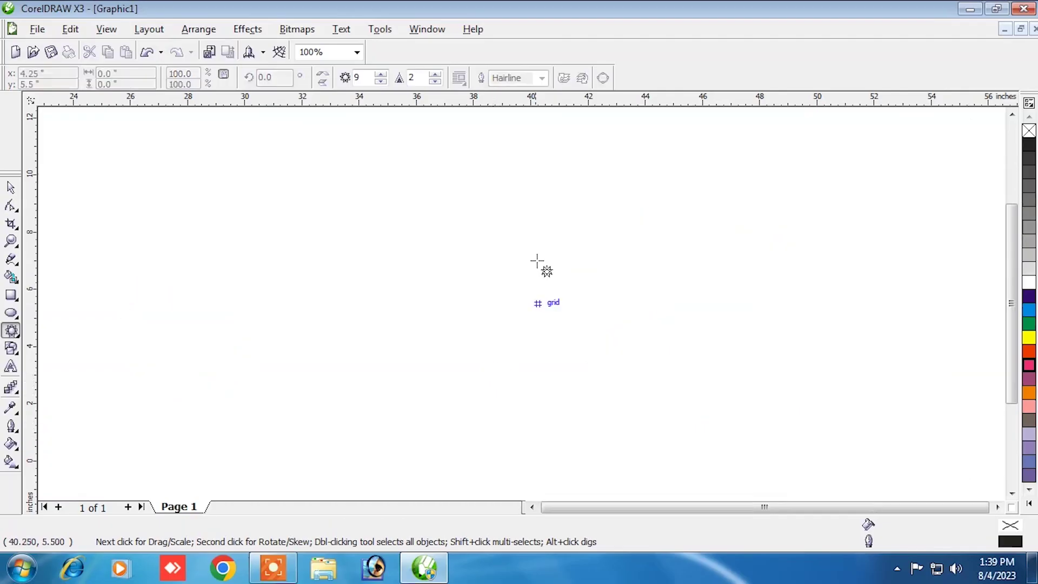
{"action": "left_click", "coordinate": [9, 329]}
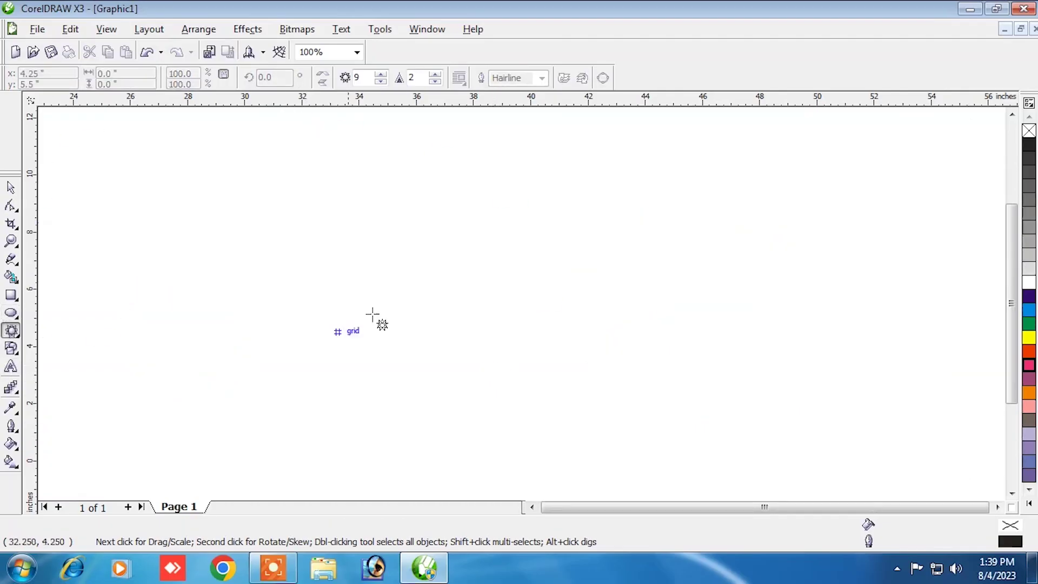
{"action": "left_click_drag", "start_coordinate": [373, 180], "coordinate": [639, 439]}
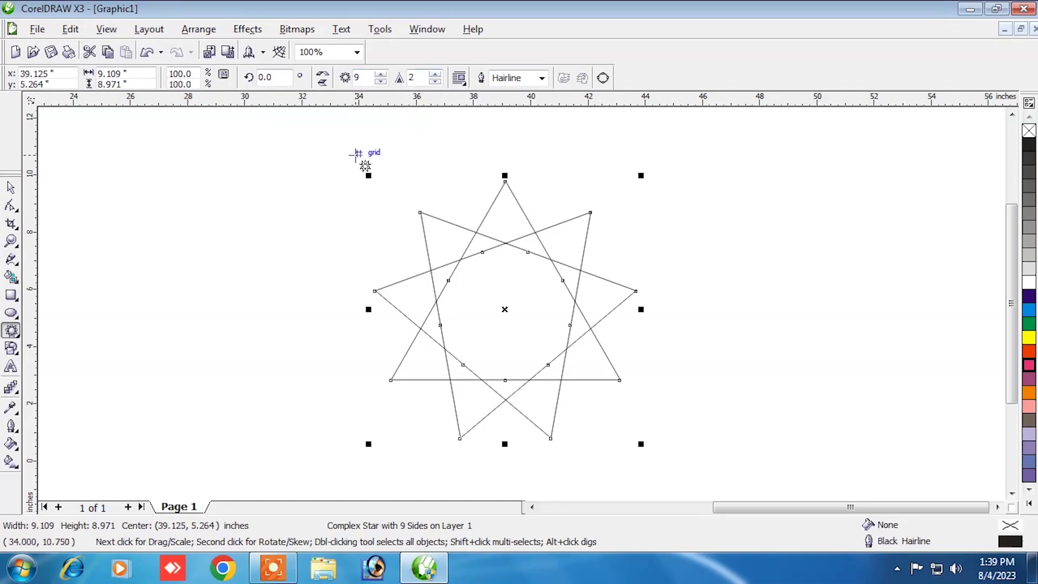
- Raise the complex star to 28 points with a sharpness of 8
{"action": "left_click", "coordinate": [381, 76]}
{"action": "left_click", "coordinate": [381, 75]}
{"action": "left_click", "coordinate": [381, 75]}
{"action": "mouse_move", "coordinate": [380, 76]}
{"action": "left_mouse_down"}
{"action": "mouse_move", "coordinate": [437, 76]}
{"action": "mouse_move", "coordinate": [382, 76]}
{"action": "left_mouse_up"}
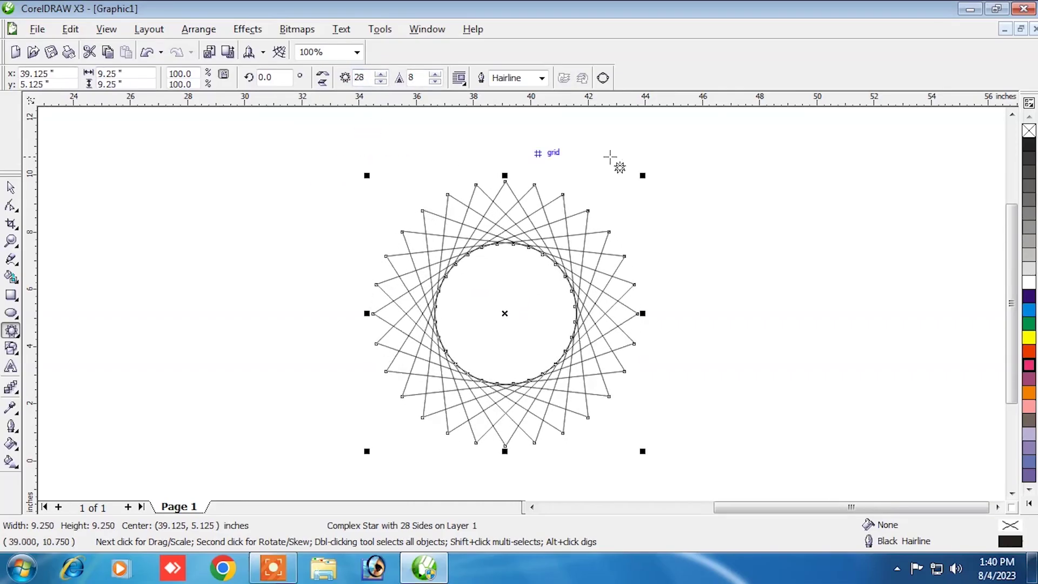
- Fill the complex star with red and give it a magenta outline after trying a blue one
{"action": "left_click", "coordinate": [1028, 352]}
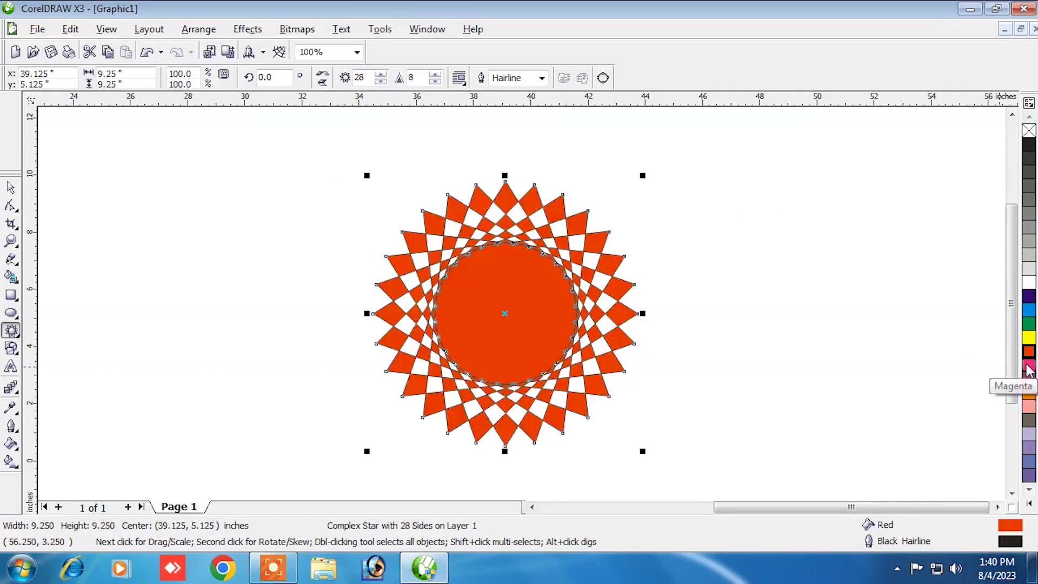
{"action": "right_click", "coordinate": [1029, 368]}
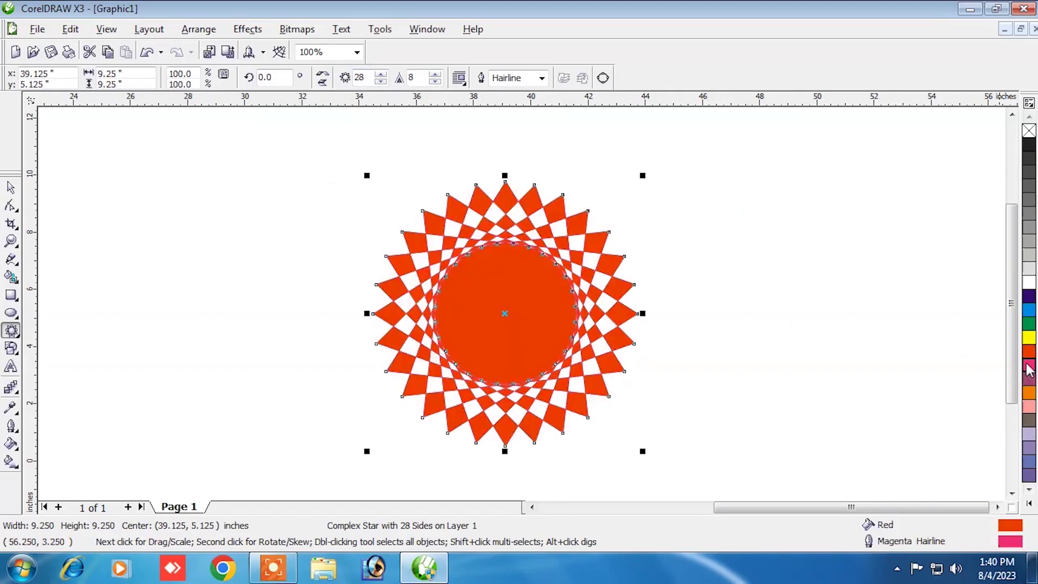
{"action": "right_click", "coordinate": [1029, 298]}
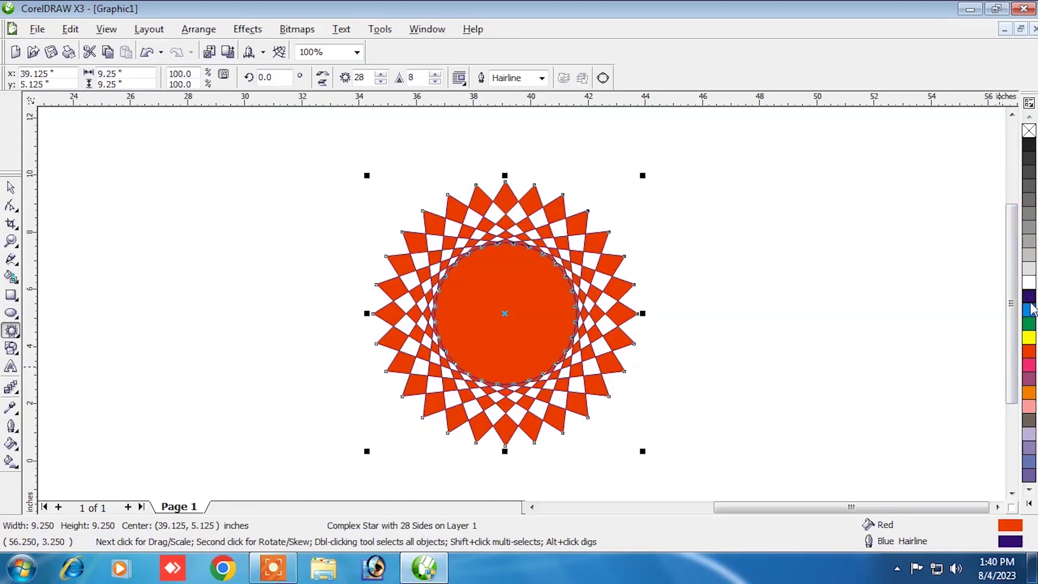
{"action": "right_click", "coordinate": [1028, 365]}
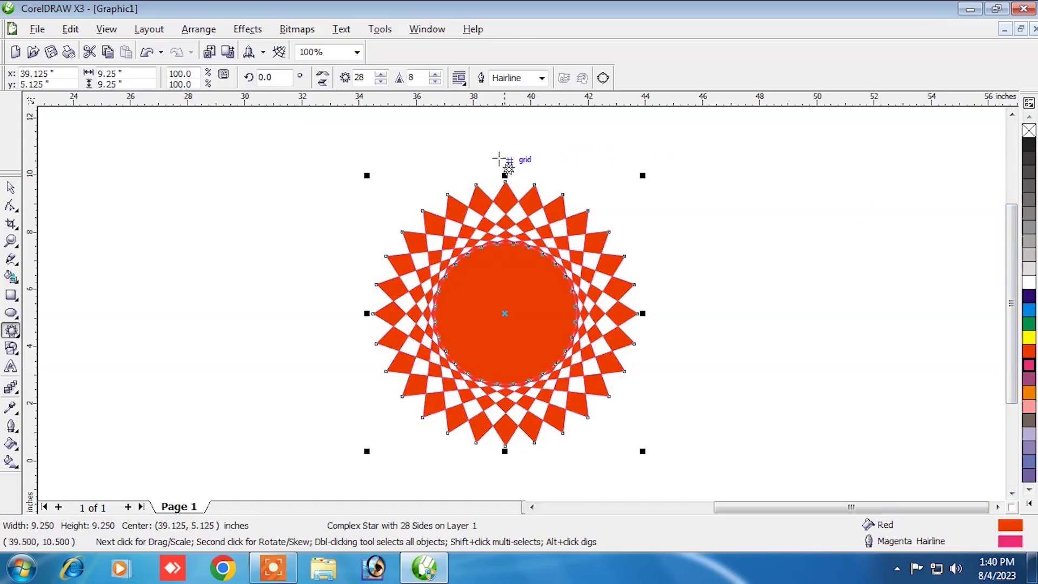
- Raise the red complex star to 51 points and its sharpness to 24
{"action": "left_click_drag", "start_coordinate": [381, 77], "coordinate": [381, 77]}
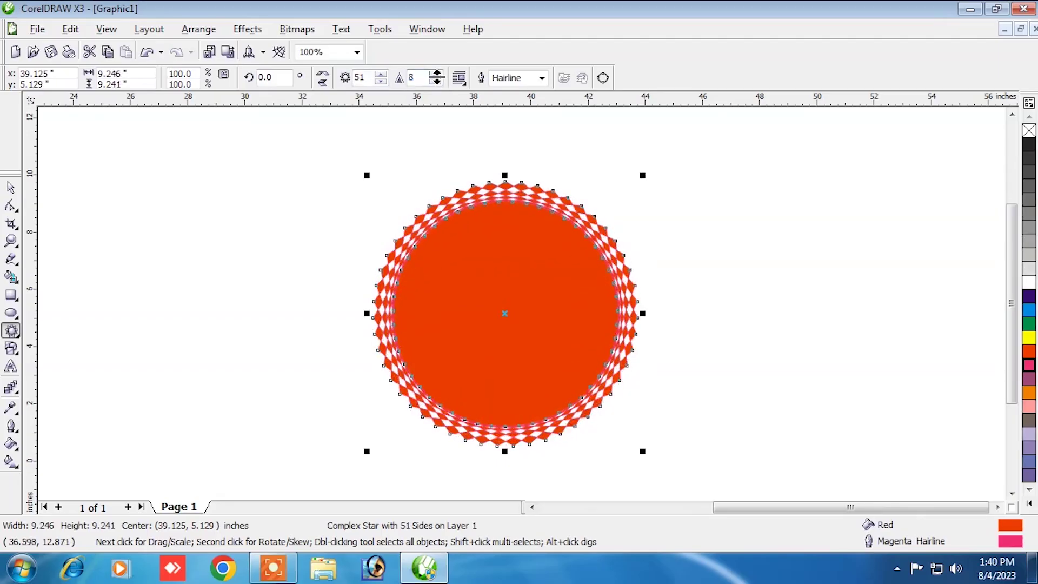
{"action": "left_click", "coordinate": [436, 75]}
{"action": "left_click_drag", "start_coordinate": [435, 76], "coordinate": [435, 75]}
{"action": "left_click", "coordinate": [435, 75]}
{"action": "left_click", "coordinate": [435, 75]}
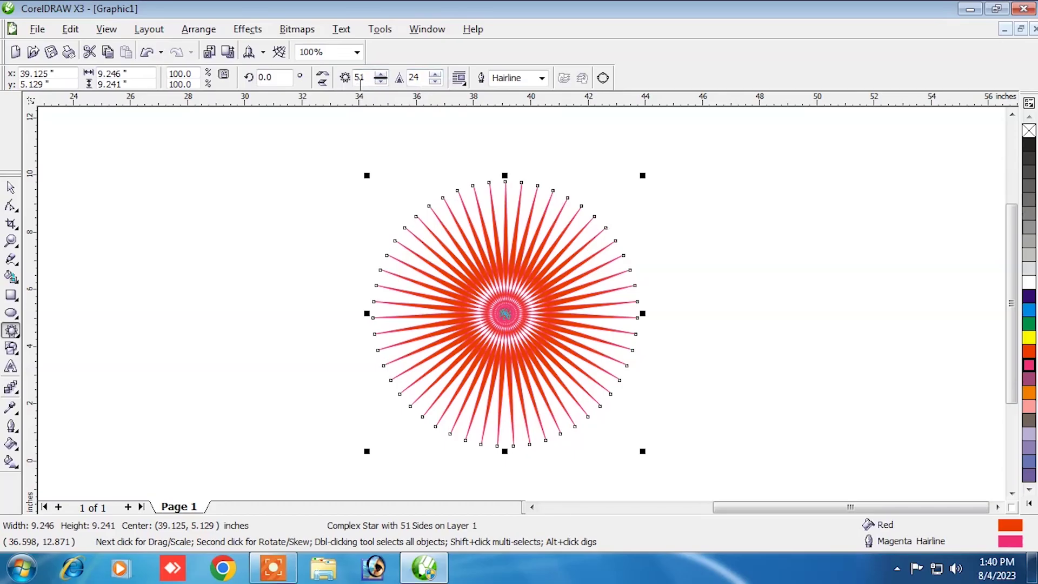
- Increase the complex star to 100 points and its sharpness to 48
{"action": "left_click_drag", "start_coordinate": [382, 76], "coordinate": [381, 77]}
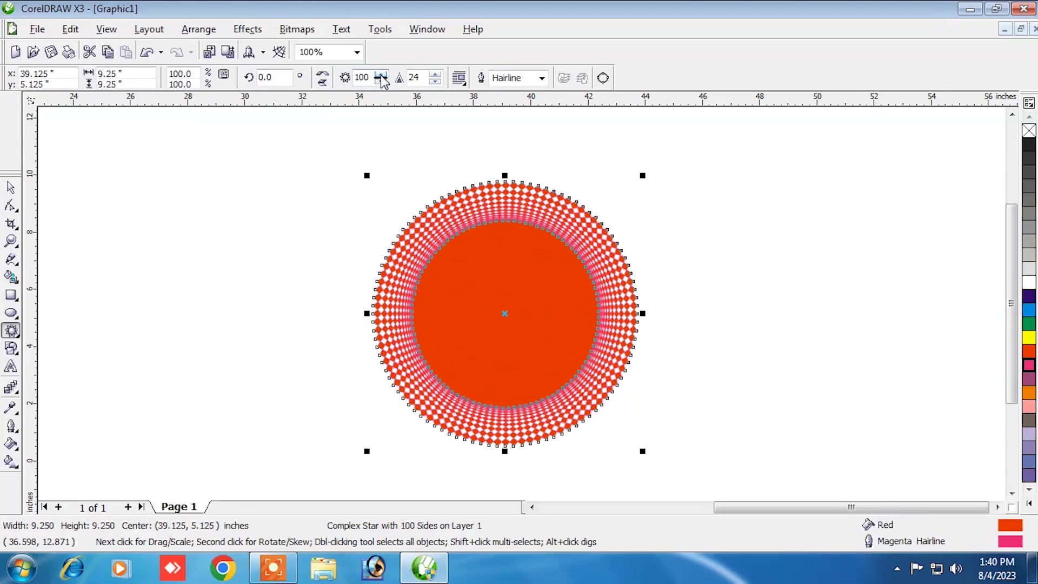
{"action": "left_click", "coordinate": [438, 76]}
{"action": "left_click", "coordinate": [438, 76]}
{"action": "left_click", "coordinate": [438, 76]}
{"action": "left_click", "coordinate": [438, 77]}
{"action": "left_click", "coordinate": [438, 77]}
{"action": "left_click", "coordinate": [438, 77]}
{"action": "left_click", "coordinate": [438, 77]}
{"action": "left_click", "coordinate": [438, 77]}
{"action": "left_click", "coordinate": [438, 77]}
{"action": "left_click", "coordinate": [438, 77]}
{"action": "left_click", "coordinate": [438, 77]}
{"action": "left_click", "coordinate": [438, 77]}
{"action": "left_click", "coordinate": [437, 77]}
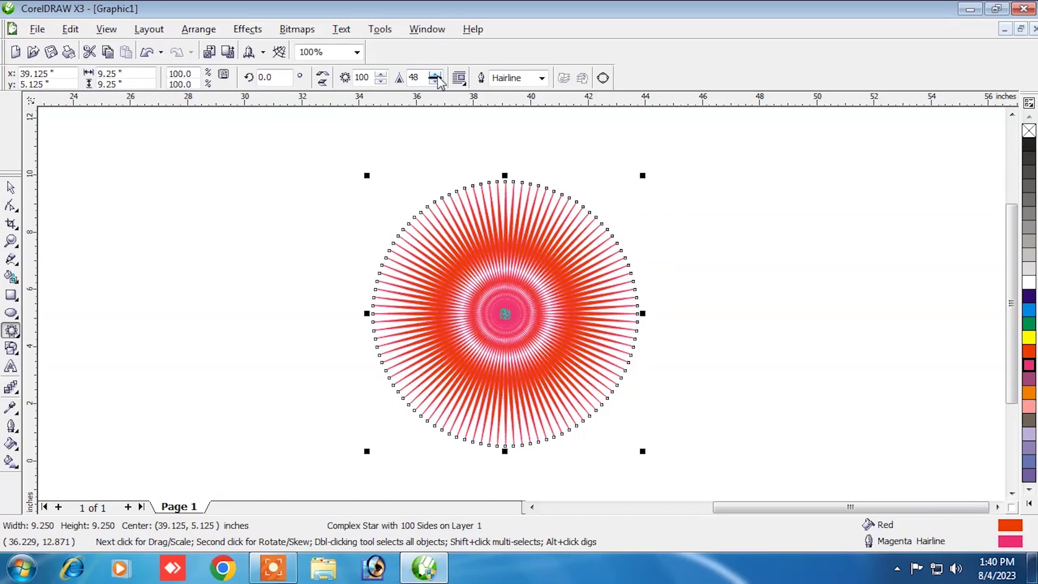
- Increase the complex star's points to 109 and deselect it
{"action": "left_click", "coordinate": [381, 76]}
{"action": "left_click", "coordinate": [381, 77]}
{"action": "left_click", "coordinate": [382, 77]}
{"action": "left_click", "coordinate": [381, 77]}
{"action": "left_click", "coordinate": [382, 76]}
{"action": "left_click", "coordinate": [381, 76]}
{"action": "left_click", "coordinate": [381, 76]}
{"action": "left_click", "coordinate": [381, 76]}
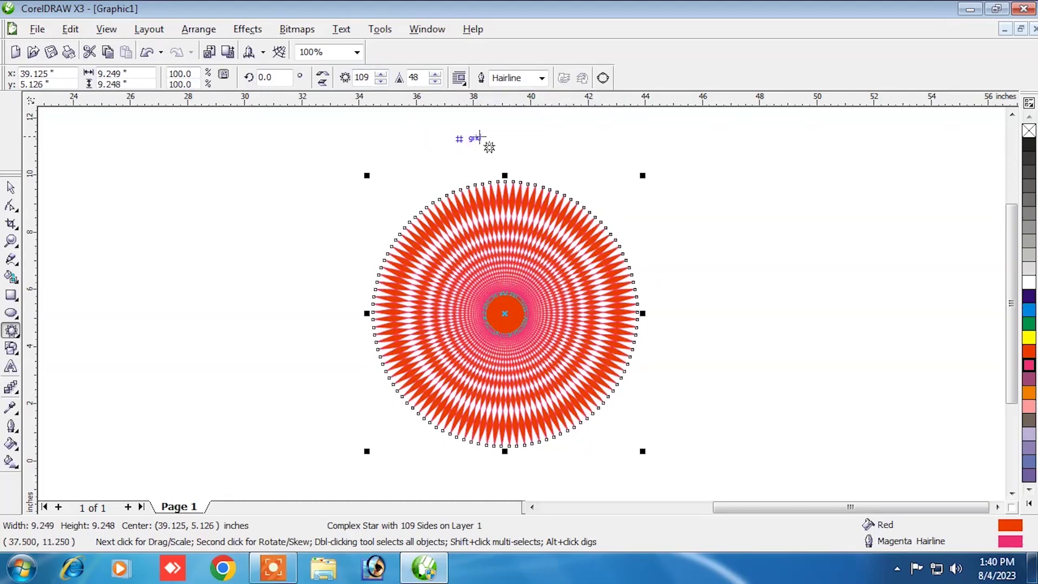
{"action": "left_click", "coordinate": [645, 161]}
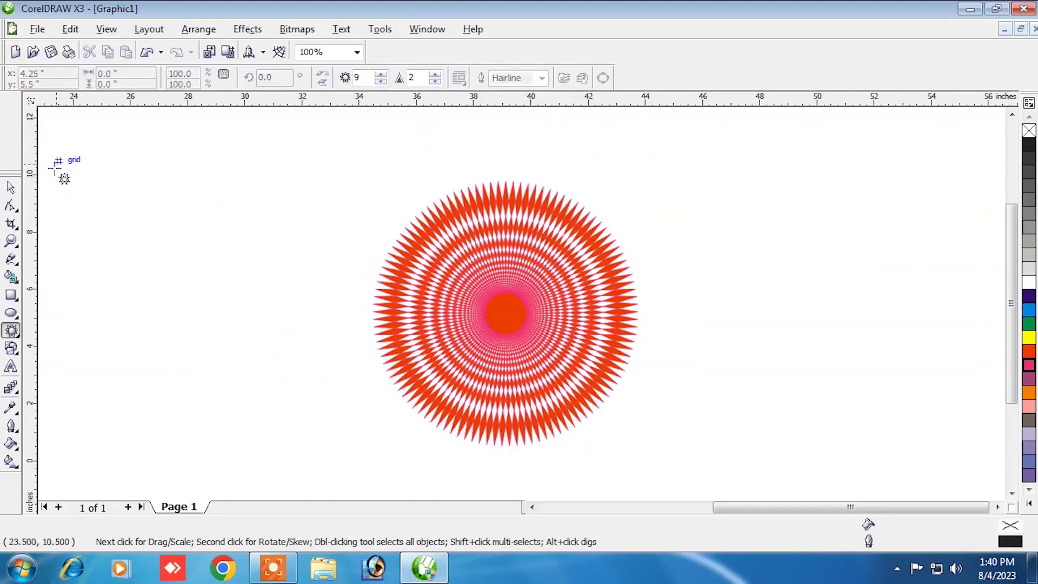
- Move the complex star right to about x 49.9, y 6.4 inches and deselect it
{"action": "left_click", "coordinate": [11, 187]}
{"action": "left_click_drag", "start_coordinate": [488, 277], "coordinate": [390, 251]}
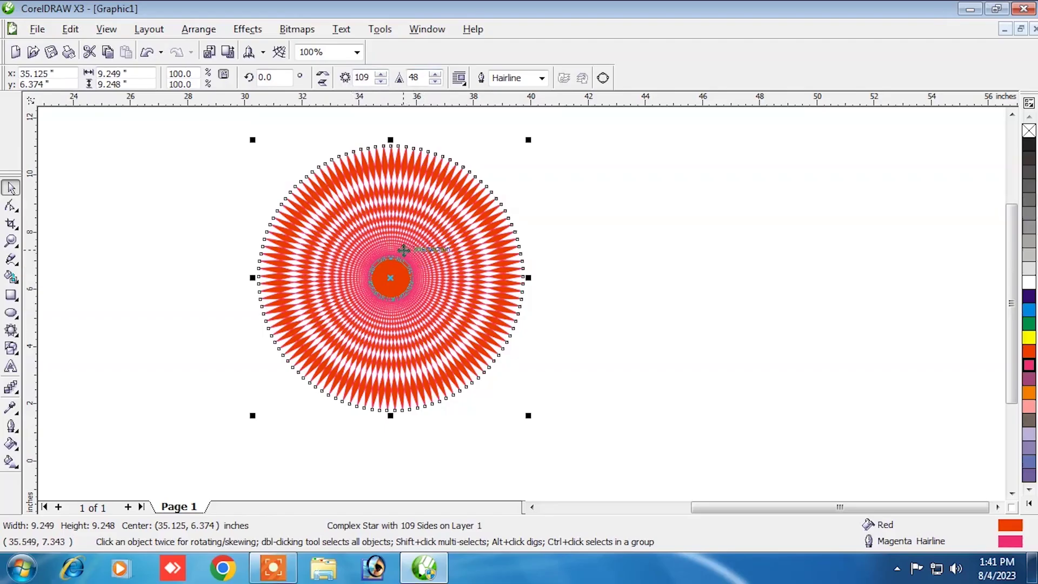
{"action": "left_click_drag", "start_coordinate": [407, 249], "coordinate": [830, 249]}
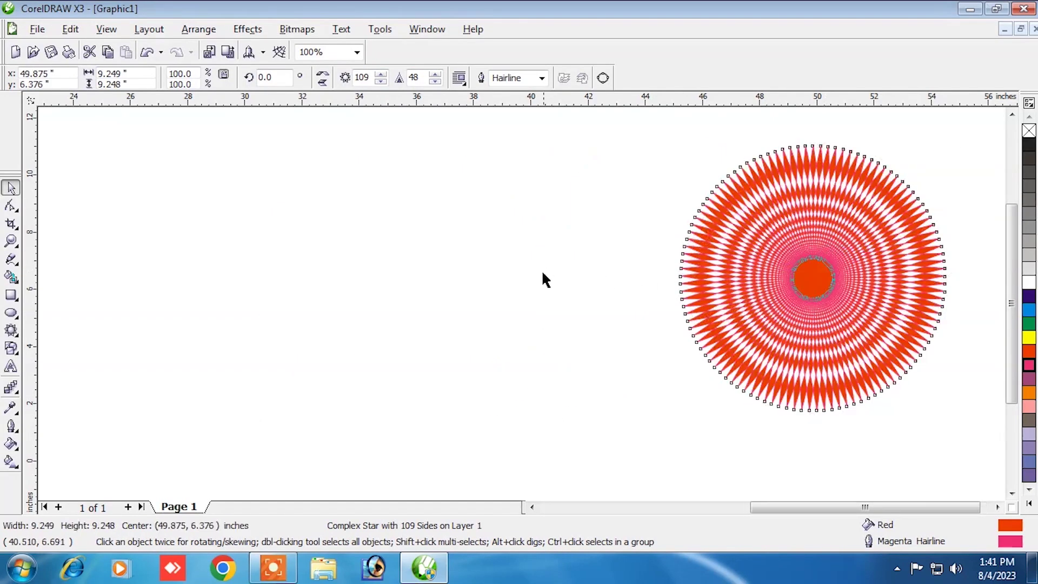
{"action": "left_click", "coordinate": [383, 318]}
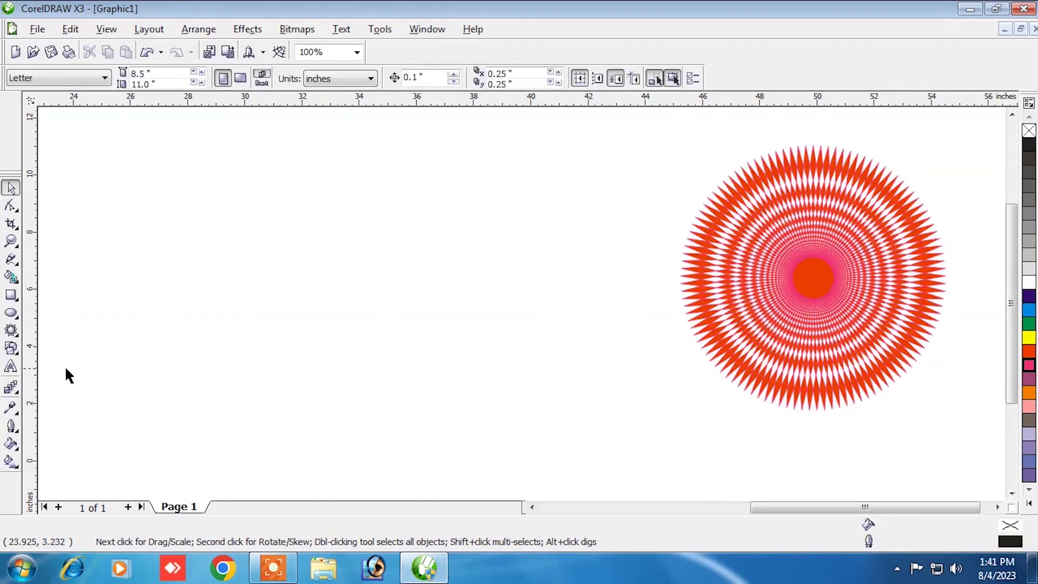
- Draw a graph paper grid of 4 columns and 3 rows left of the star, about 13.8 by 8.8 inches
{"action": "left_click", "coordinate": [14, 334]}
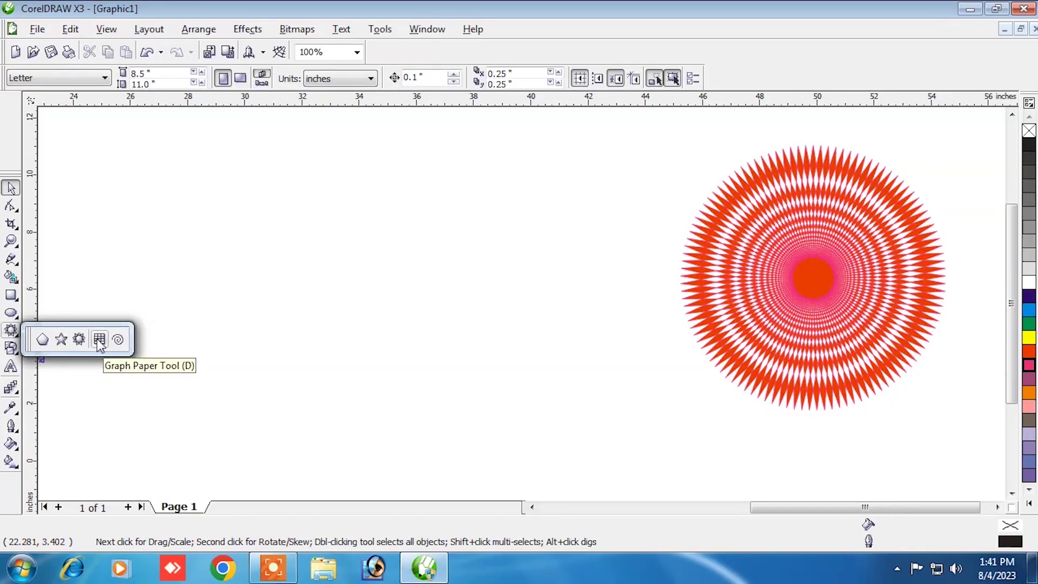
{"action": "left_click", "coordinate": [100, 341]}
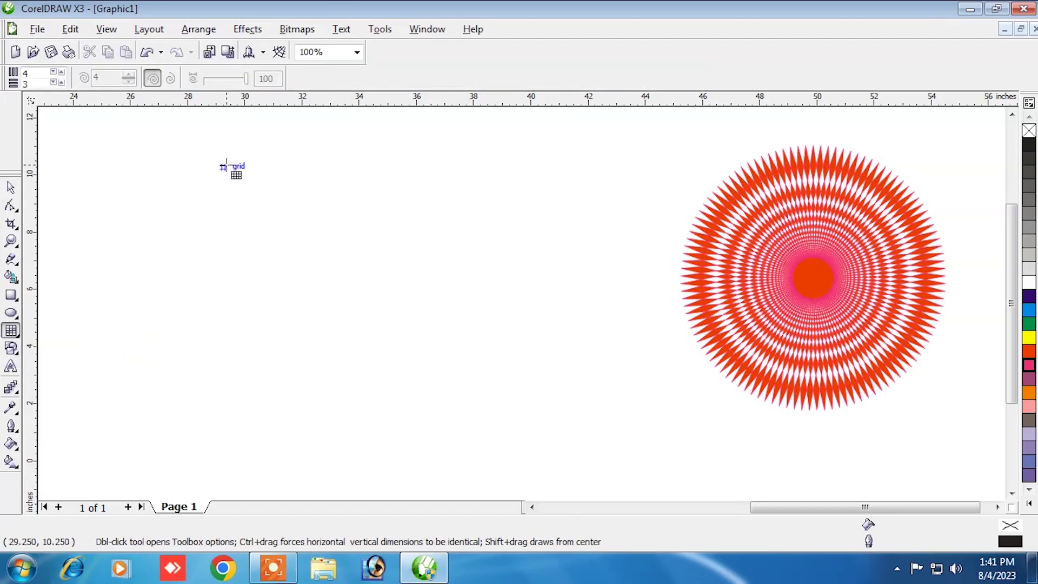
{"action": "mouse_move", "coordinate": [209, 162]}
{"action": "left_mouse_down"}
{"action": "mouse_move", "coordinate": [253, 192]}
{"action": "mouse_move", "coordinate": [521, 309]}
{"action": "mouse_move", "coordinate": [572, 373]}
{"action": "mouse_move", "coordinate": [597, 382]}
{"action": "mouse_move", "coordinate": [602, 410]}
{"action": "left_mouse_up"}
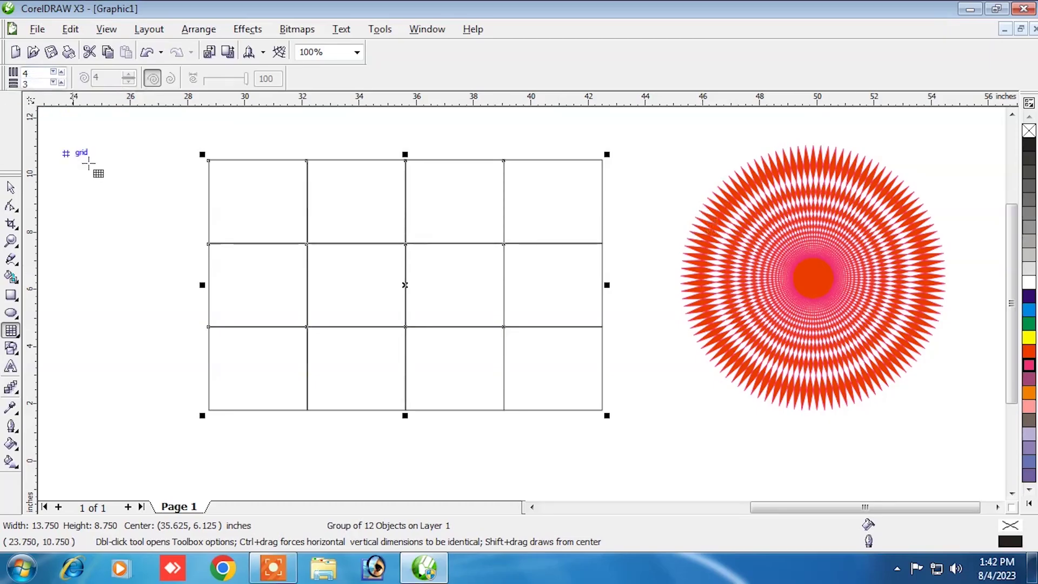
- Replace the grid with a new graph paper grid of 10 columns and 10 rows, about 16 by 8.25 inches
{"action": "left_click", "coordinate": [53, 72]}
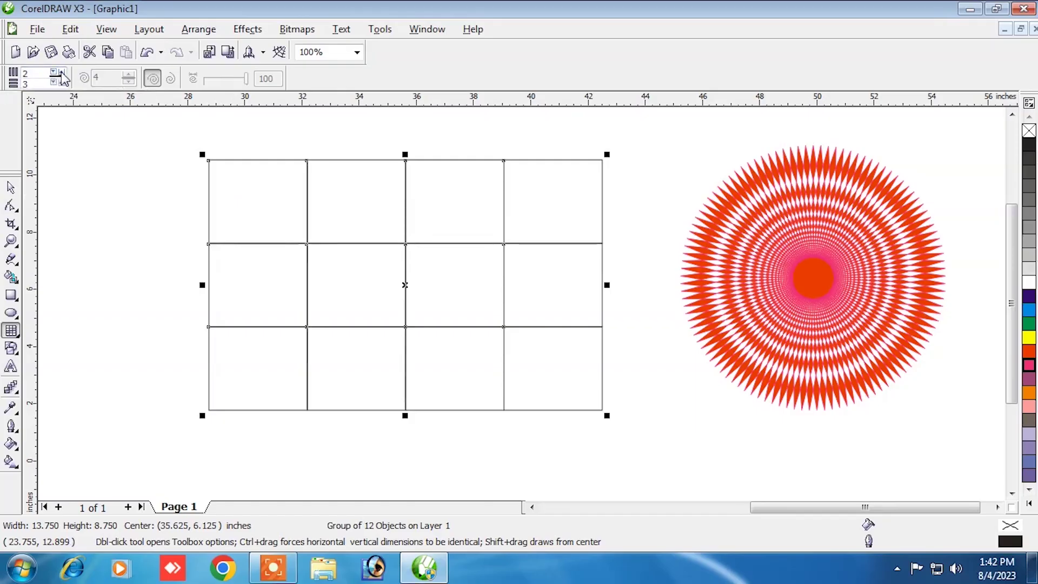
{"action": "left_click", "coordinate": [61, 73]}
{"action": "left_click", "coordinate": [61, 73]}
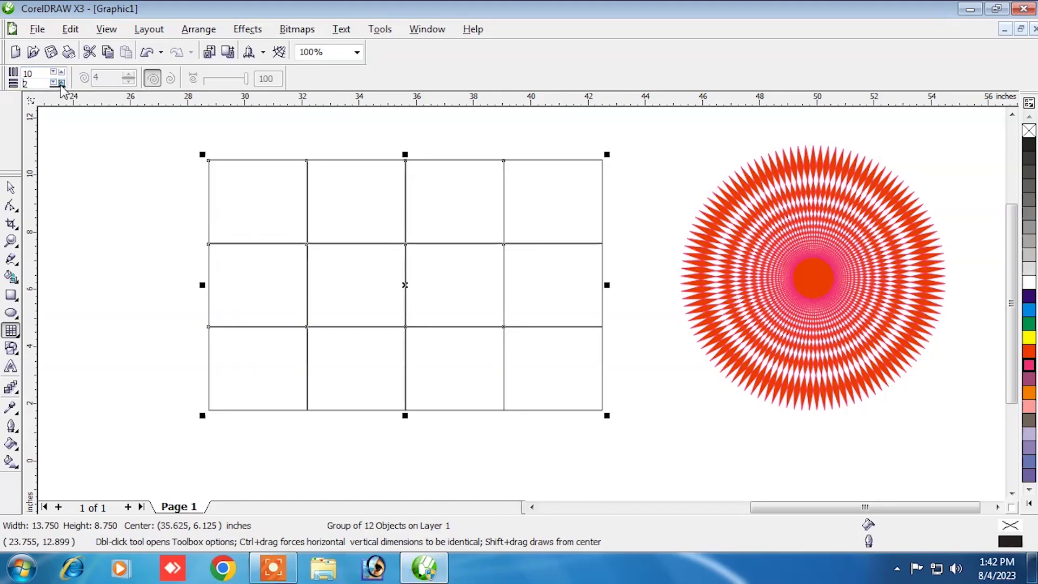
{"action": "left_click", "coordinate": [61, 85]}
{"action": "left_click", "coordinate": [61, 84]}
{"action": "left_click", "coordinate": [61, 85]}
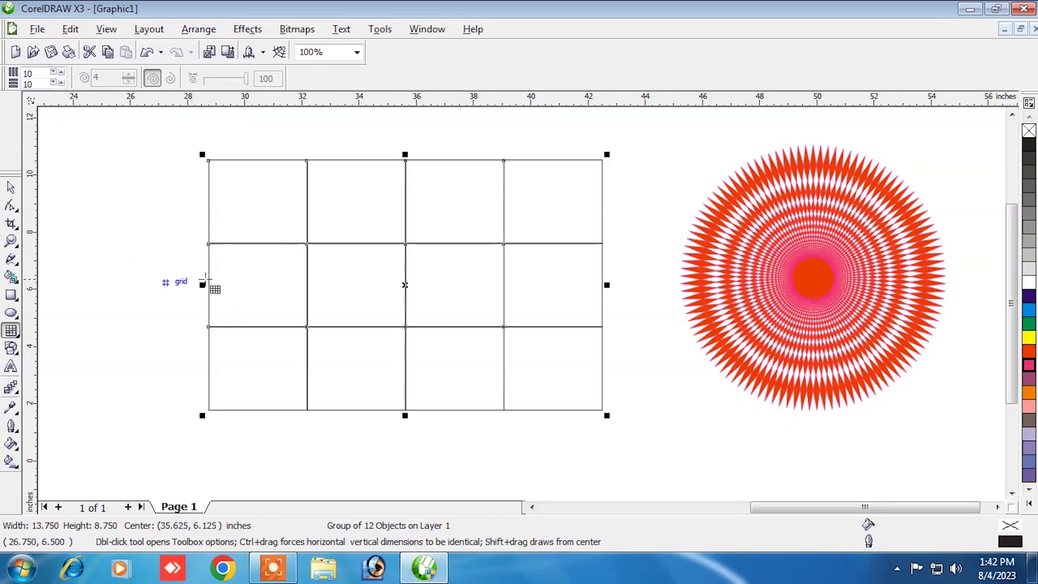
{"action": "key", "text": "Delete"}
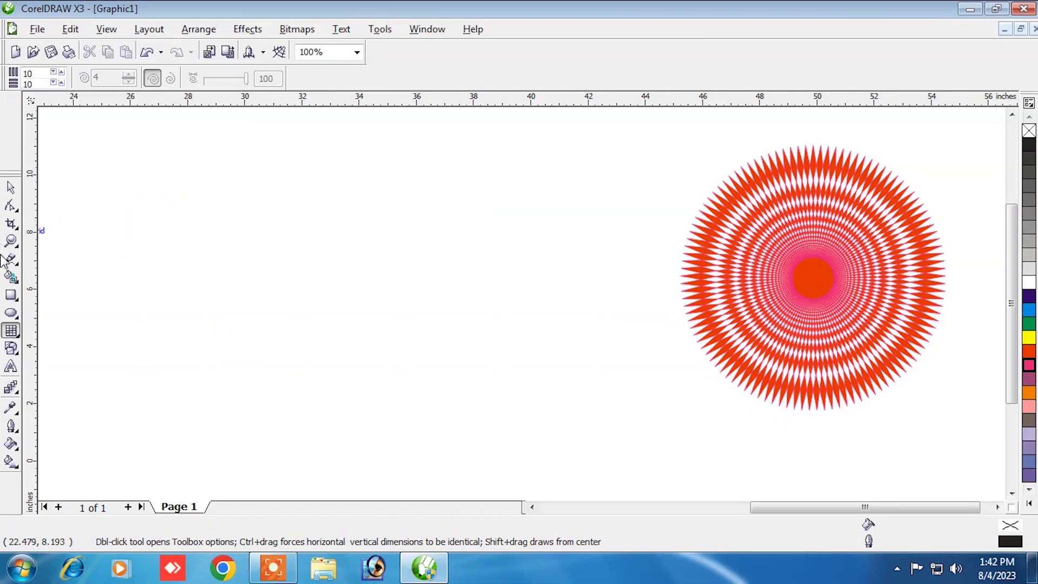
{"action": "left_click_drag", "start_coordinate": [201, 182], "coordinate": [659, 418]}
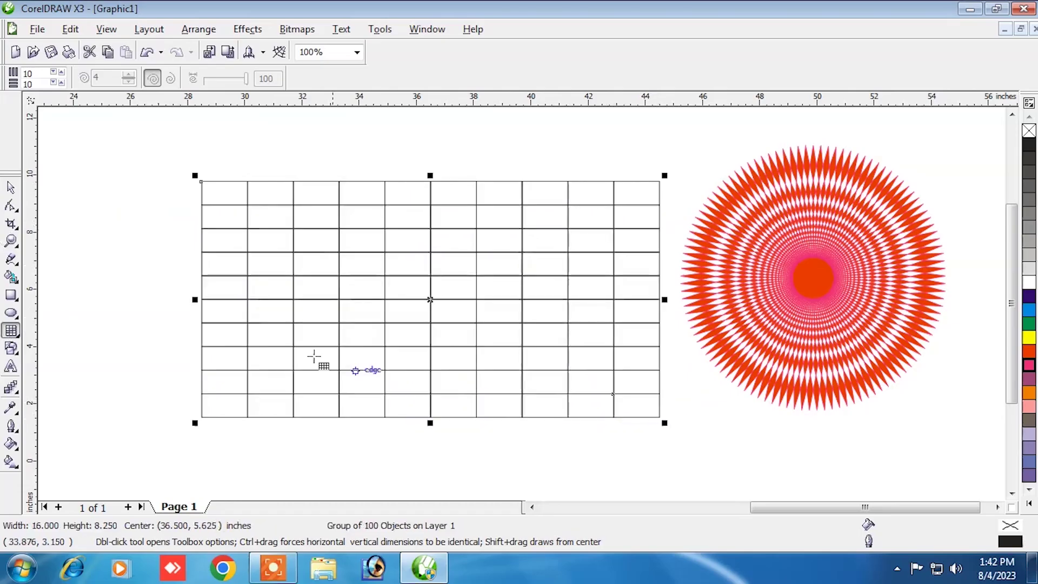
- Move the 10 by 10 grid up and left and enlarge it proportionally to about 17.3 by 8.9 inches
{"action": "left_click", "coordinate": [11, 187]}
{"action": "left_click_drag", "start_coordinate": [397, 268], "coordinate": [325, 240]}
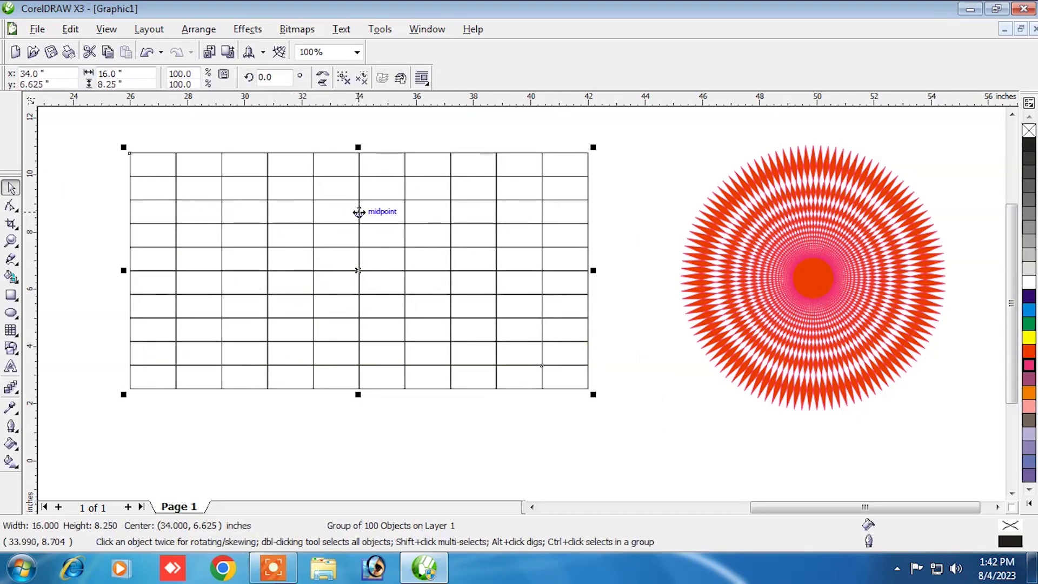
{"action": "left_click_drag", "start_coordinate": [358, 211], "coordinate": [382, 227]}
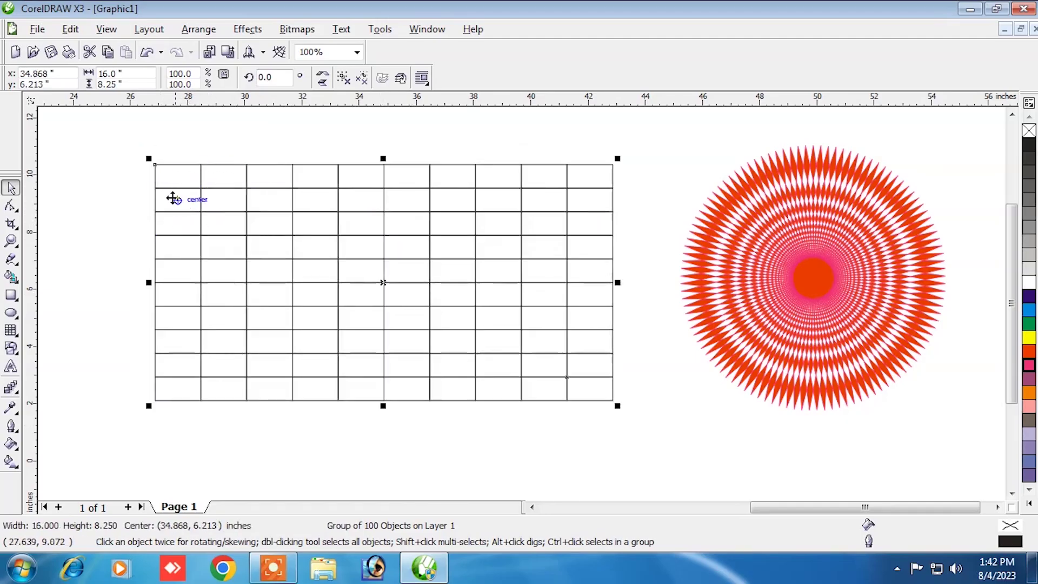
{"action": "left_click_drag", "start_coordinate": [149, 160], "coordinate": [242, 243]}
{"action": "left_click_drag", "start_coordinate": [306, 241], "coordinate": [111, 140]}
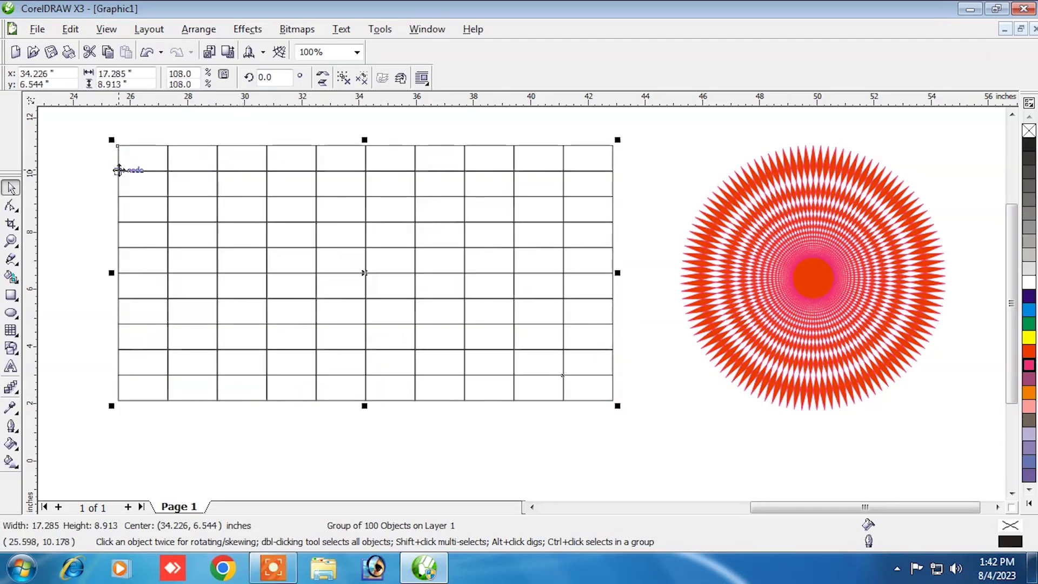
- Select only the top-left cell inside the grid group and fill it with red
{"action": "left_click", "coordinate": [155, 161]}
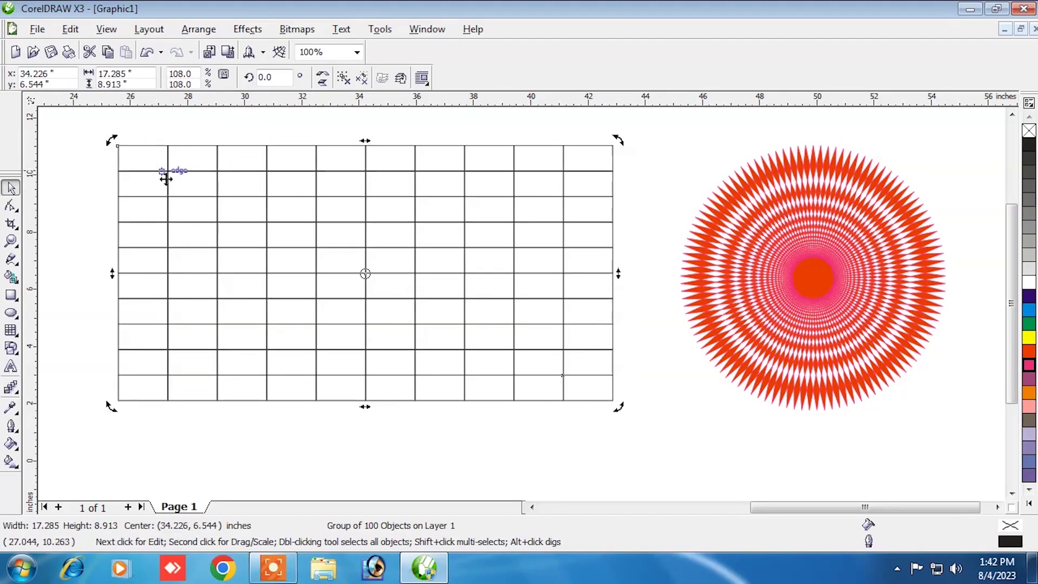
{"action": "left_click", "coordinate": [155, 161]}
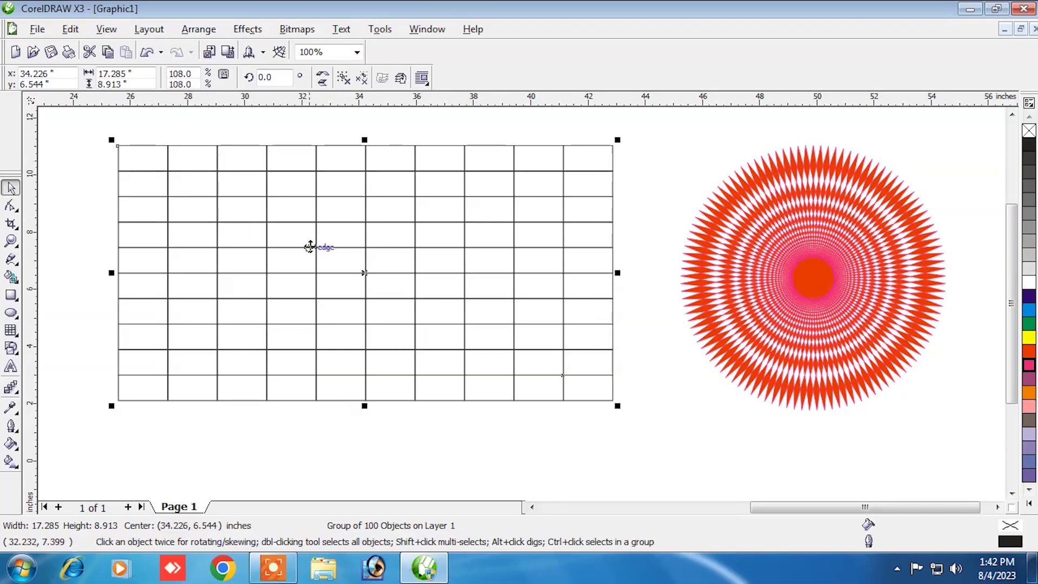
{"action": "left_click", "coordinate": [135, 165], "text": "ctrl"}
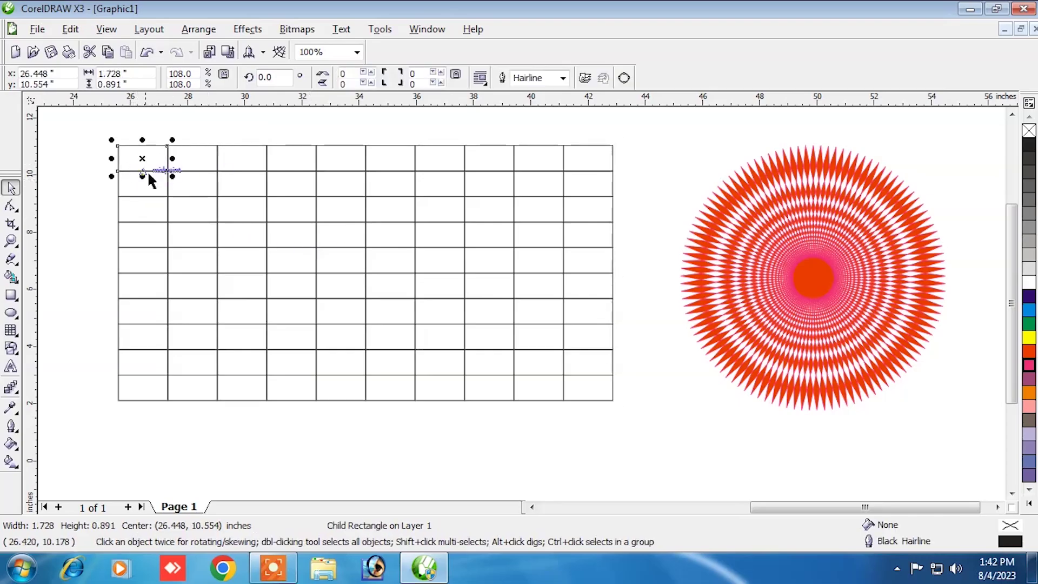
{"action": "left_click", "coordinate": [1030, 351]}
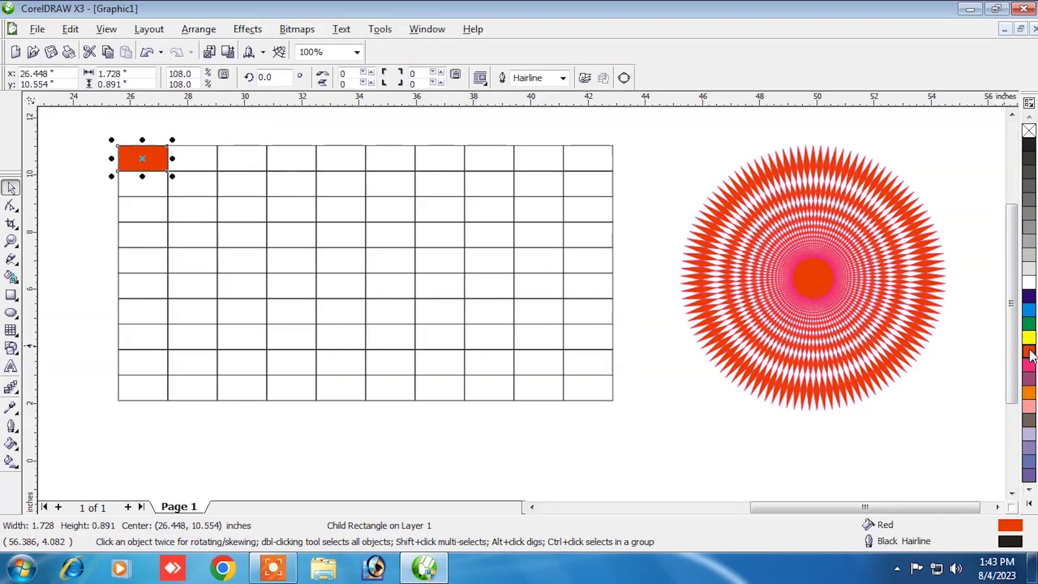
- Fill individual cells inside the grid group: row 4 column 4 pink, row 6 column 8 cyan, and the bottom-right cell blue
{"action": "left_click", "coordinate": [280, 208]}
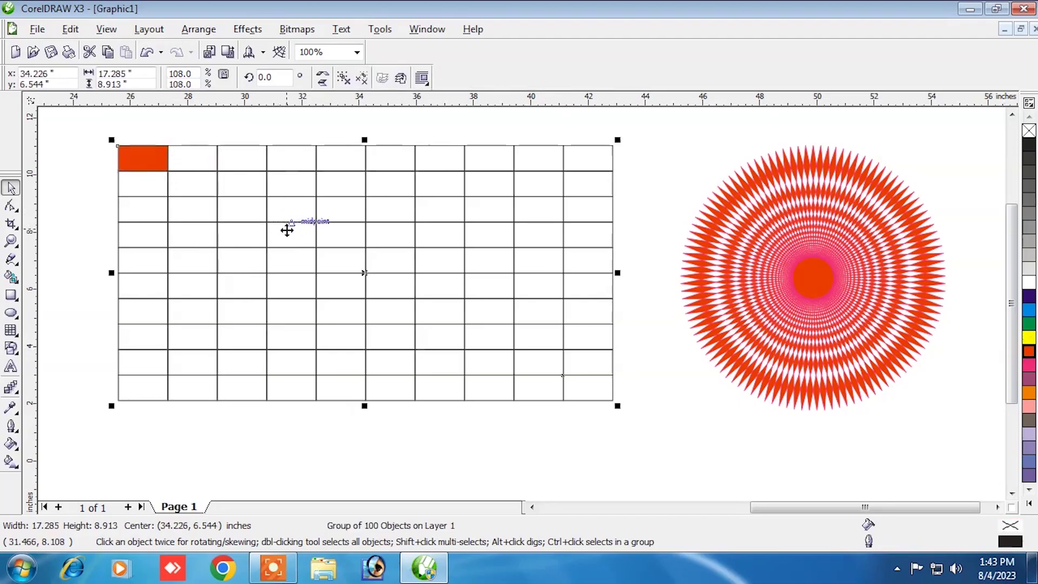
{"action": "left_click", "coordinate": [287, 227], "text": "ctrl"}
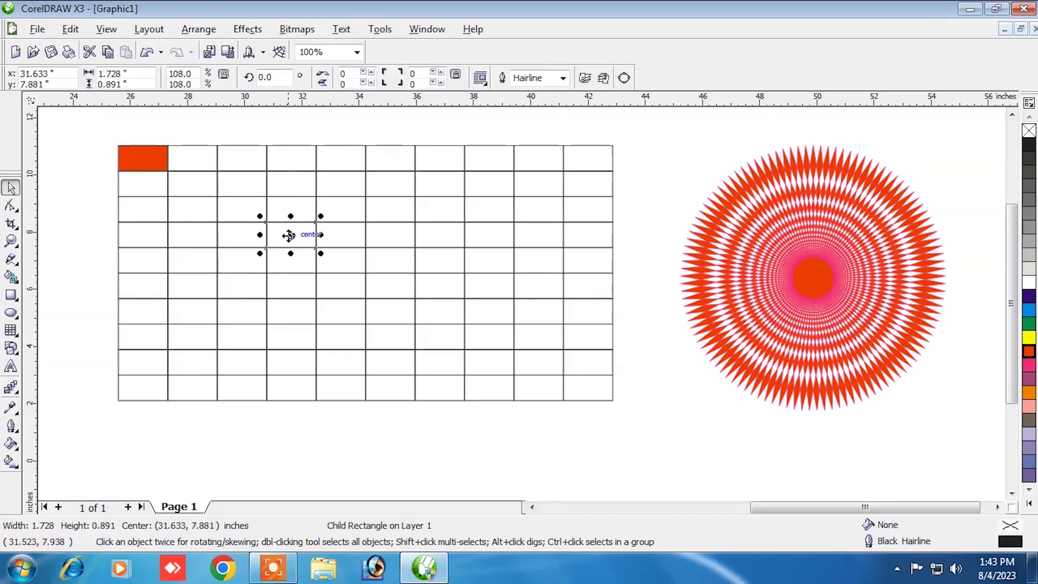
{"action": "left_click", "coordinate": [1029, 405]}
{"action": "left_click", "coordinate": [487, 287], "text": "ctrl"}
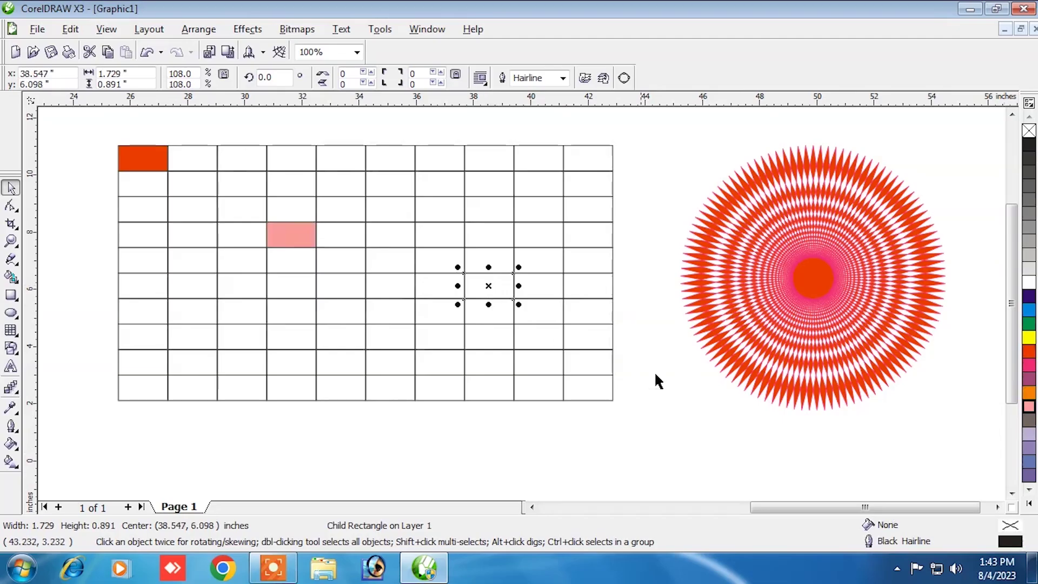
{"action": "left_click", "coordinate": [1029, 309]}
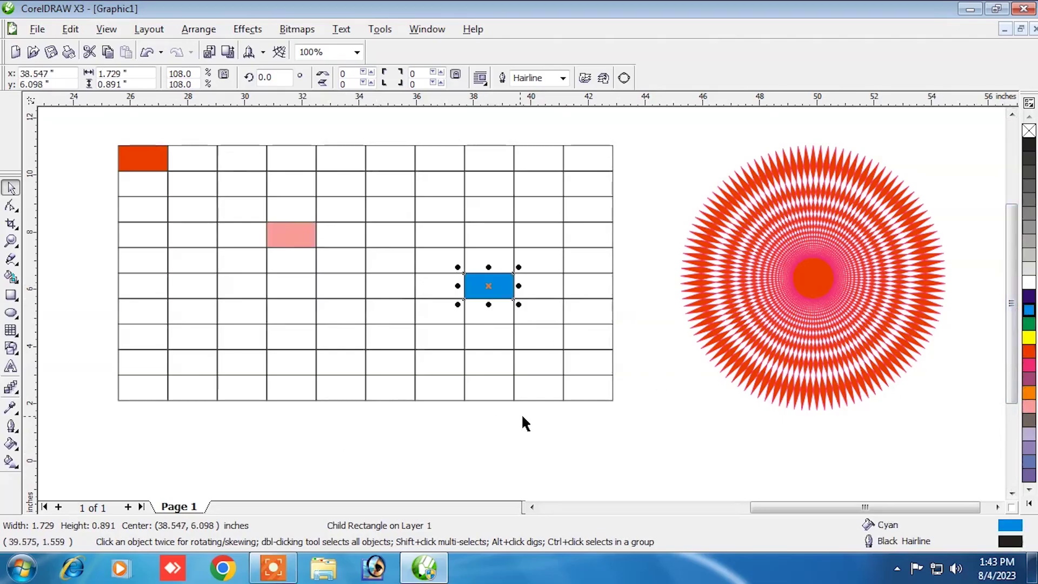
{"action": "left_click", "coordinate": [600, 385], "text": "ctrl"}
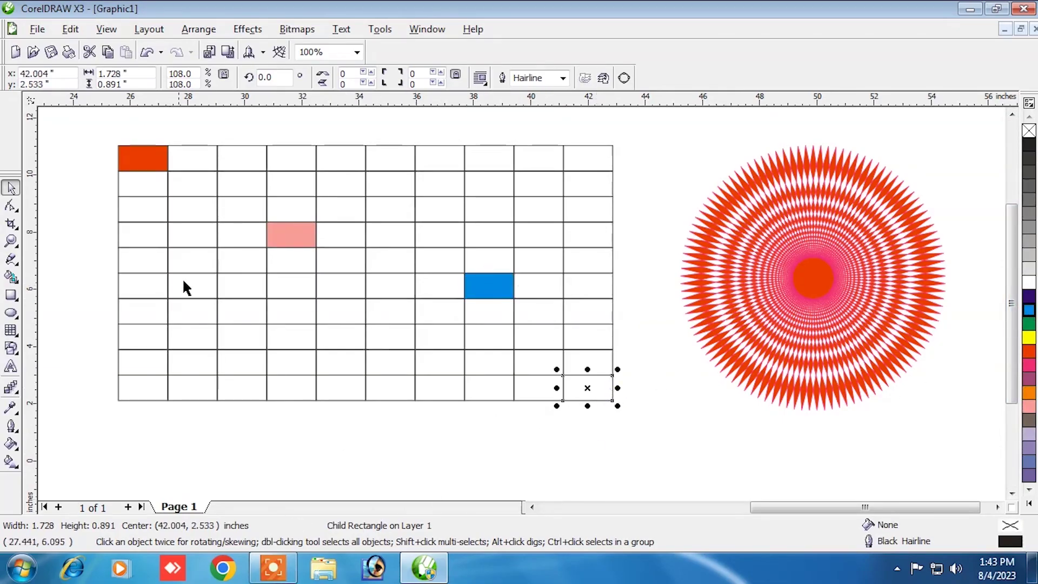
{"action": "left_click", "coordinate": [1028, 299]}
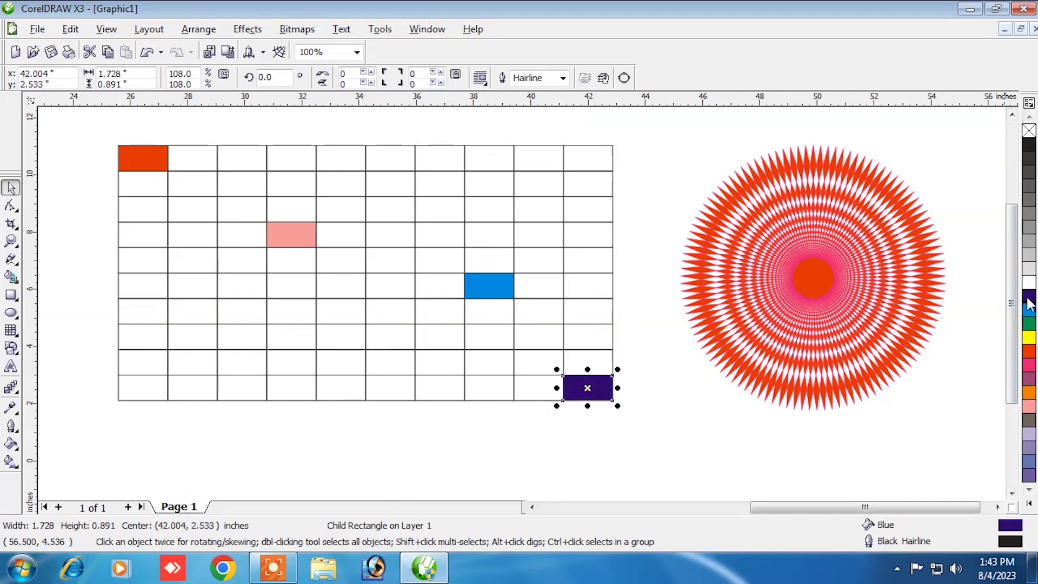
- Select only the cell in row 2, column 4 inside the grid group and delete it
{"action": "left_click", "coordinate": [312, 380]}
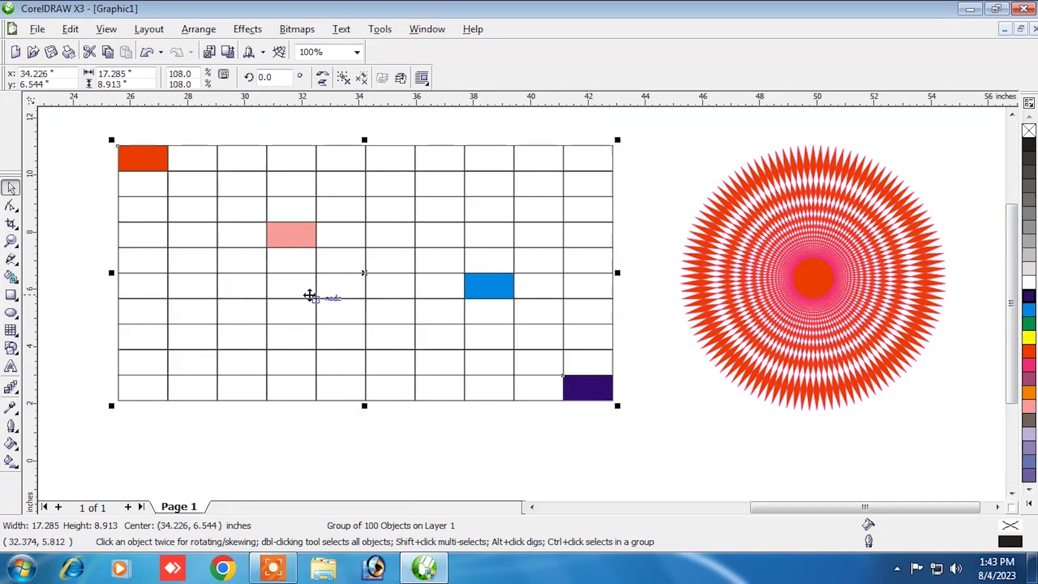
{"action": "left_click", "coordinate": [295, 233]}
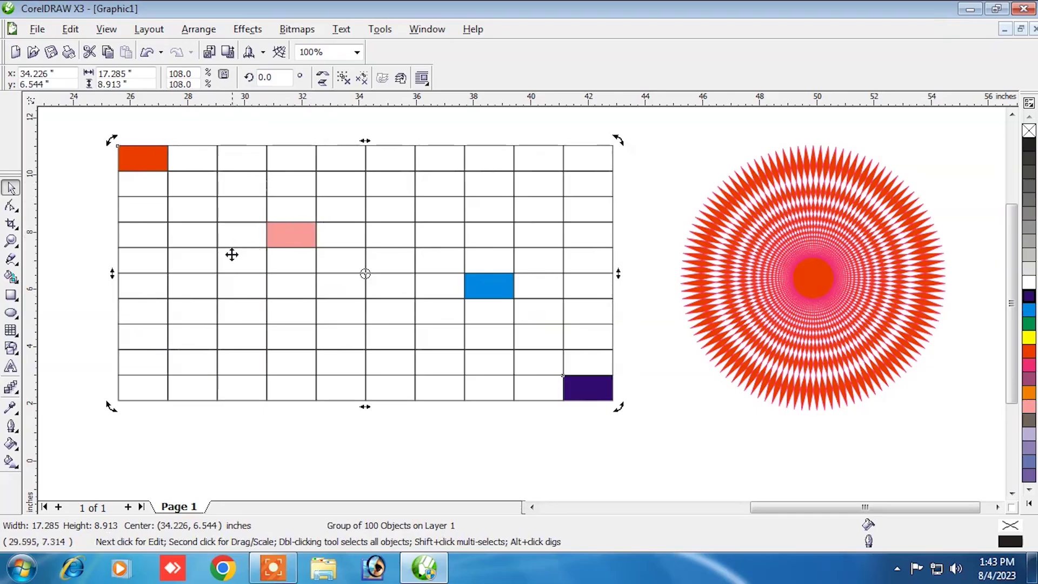
{"action": "left_click", "coordinate": [281, 183], "text": "ctrl"}
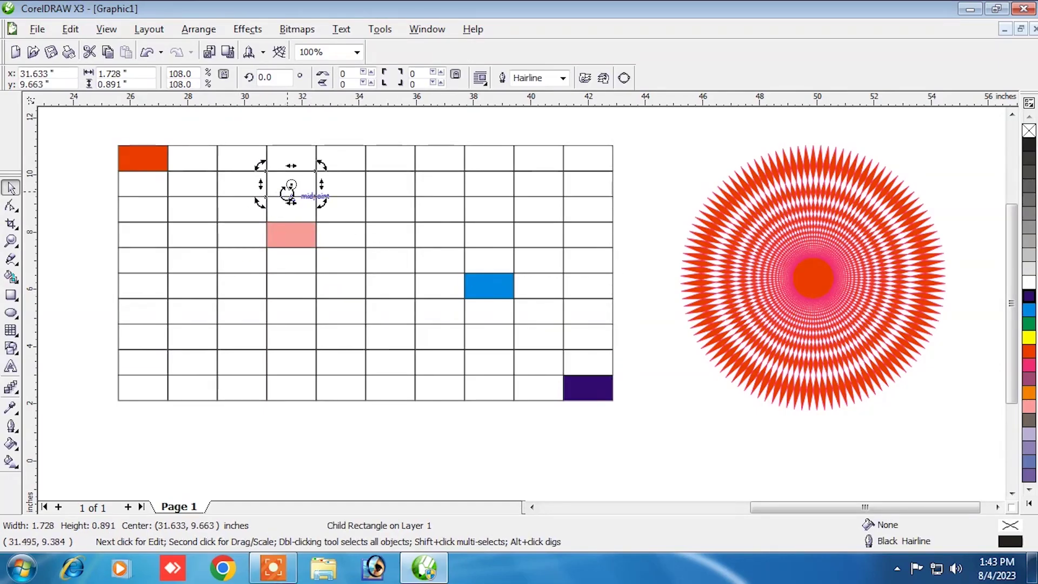
{"action": "left_click_drag", "start_coordinate": [352, 146], "coordinate": [371, 129]}
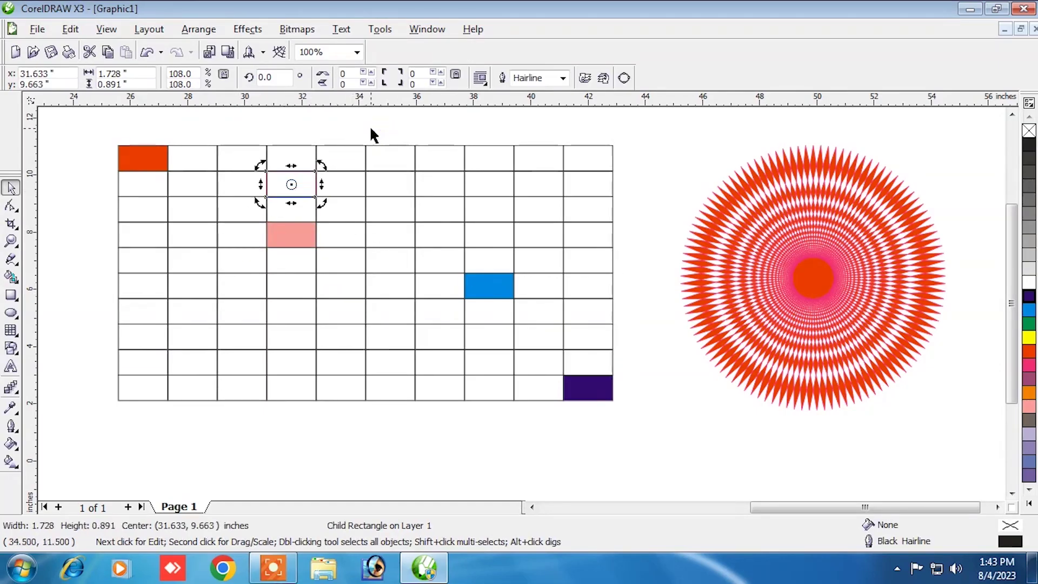
{"action": "key", "text": "Escape"}
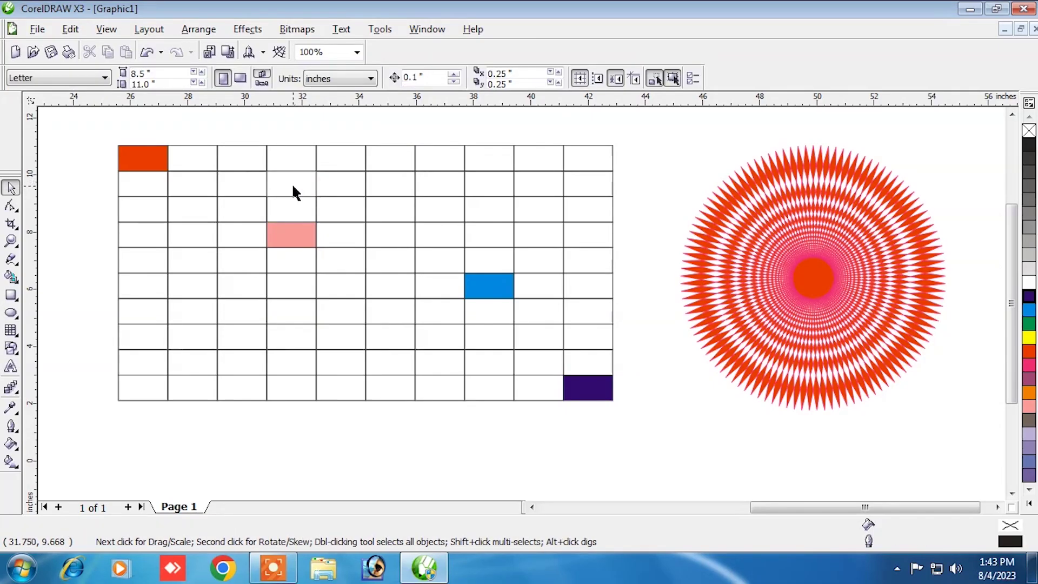
- Resize the grid group to about 17.8 by 8.7 inches and shift it slightly left of its original place
{"action": "left_click", "coordinate": [271, 208]}
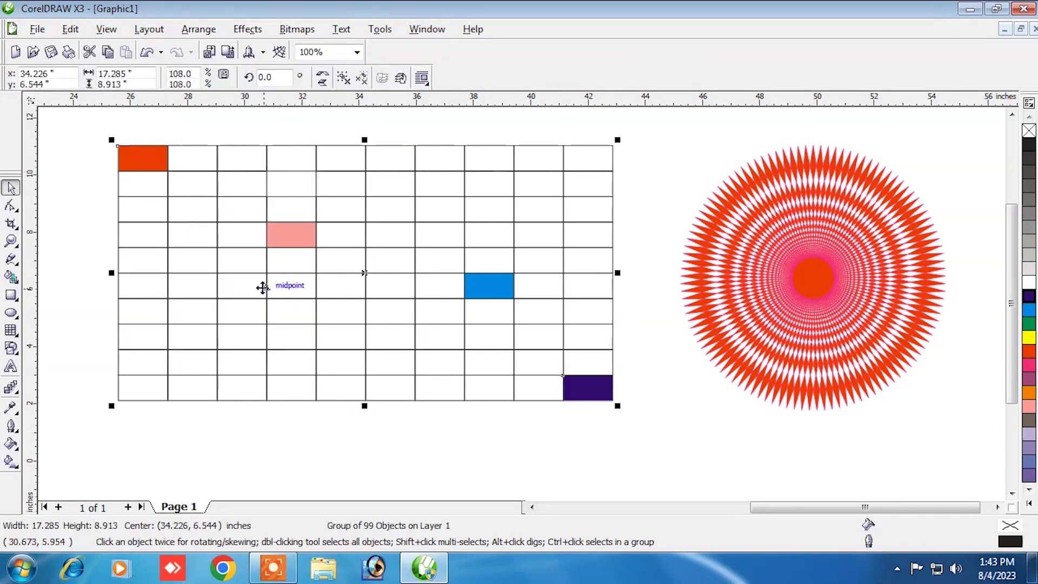
{"action": "mouse_move", "coordinate": [365, 142]}
{"action": "left_mouse_down"}
{"action": "mouse_move", "coordinate": [392, 129]}
{"action": "mouse_move", "coordinate": [365, 153]}
{"action": "left_mouse_up"}
{"action": "left_click_drag", "start_coordinate": [366, 199], "coordinate": [333, 207]}
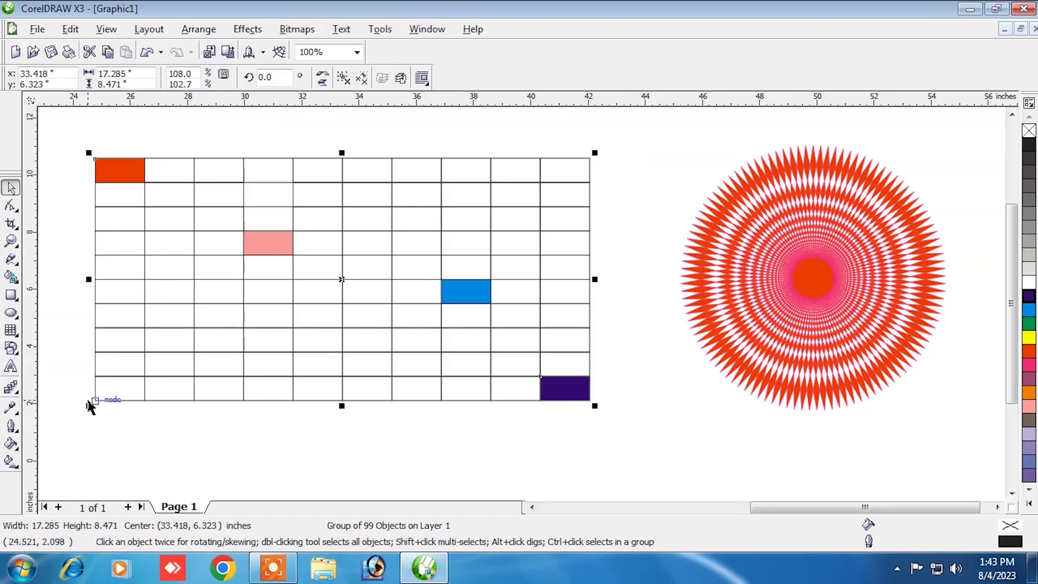
{"action": "mouse_move", "coordinate": [85, 407]}
{"action": "left_mouse_down"}
{"action": "mouse_move", "coordinate": [94, 408]}
{"action": "mouse_move", "coordinate": [76, 412]}
{"action": "left_mouse_up"}
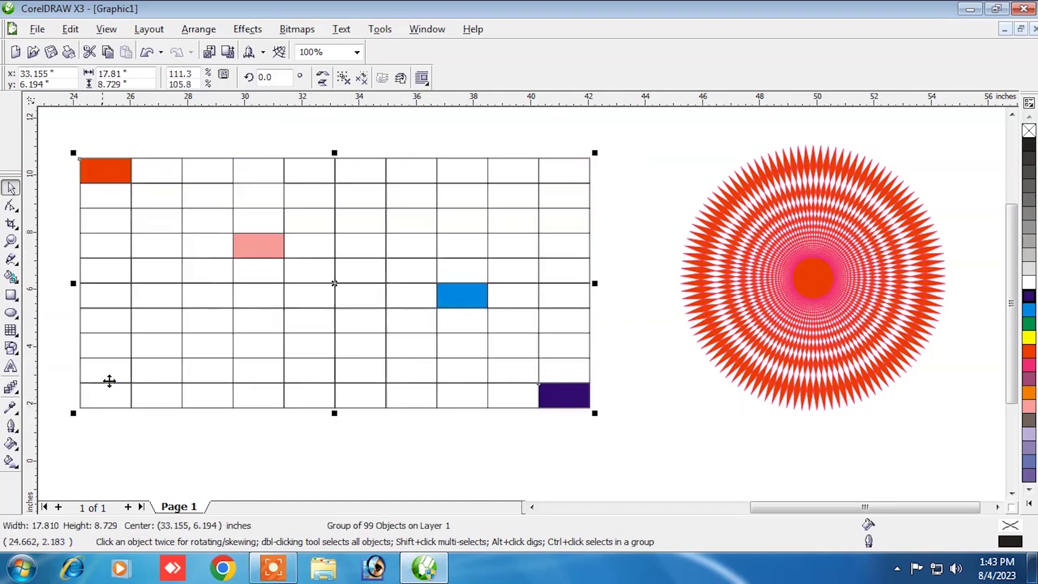
{"action": "mouse_move", "coordinate": [332, 287]}
{"action": "left_mouse_down"}
{"action": "mouse_move", "coordinate": [468, 248]}
{"action": "mouse_move", "coordinate": [366, 285]}
{"action": "mouse_move", "coordinate": [342, 271]}
{"action": "left_mouse_up"}
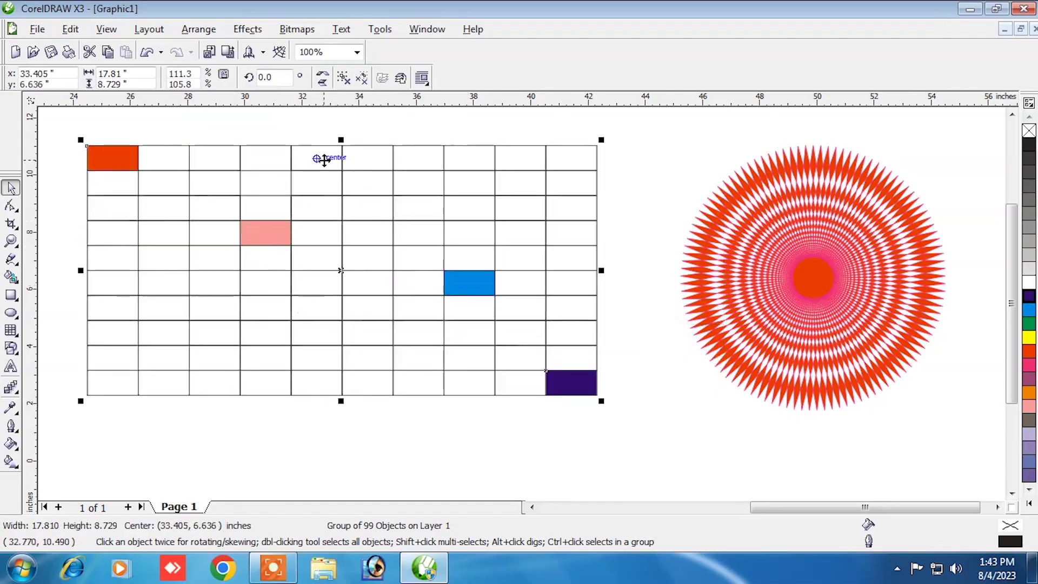
- Add a first name as 24 pt Arial artistic text in the grid's top row, around the fifth column
{"action": "left_click", "coordinate": [11, 368]}
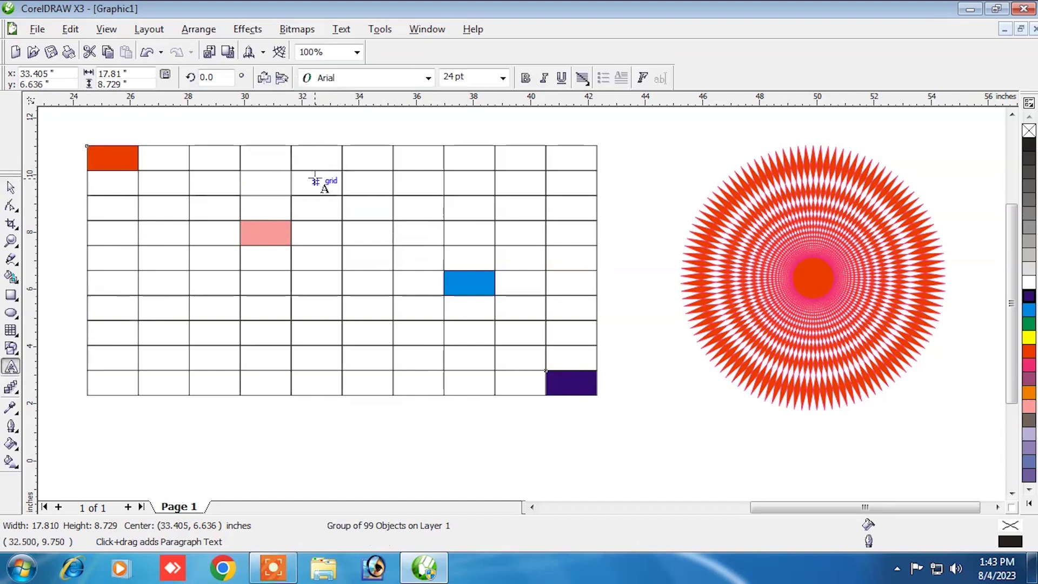
{"action": "left_click", "coordinate": [323, 159]}
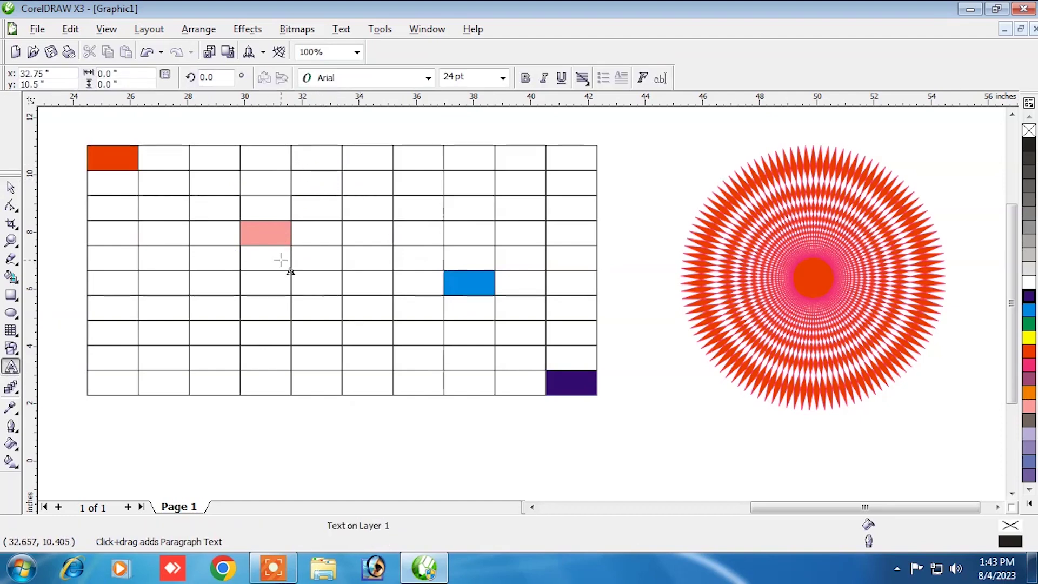
{"action": "type", "text": "manish"}
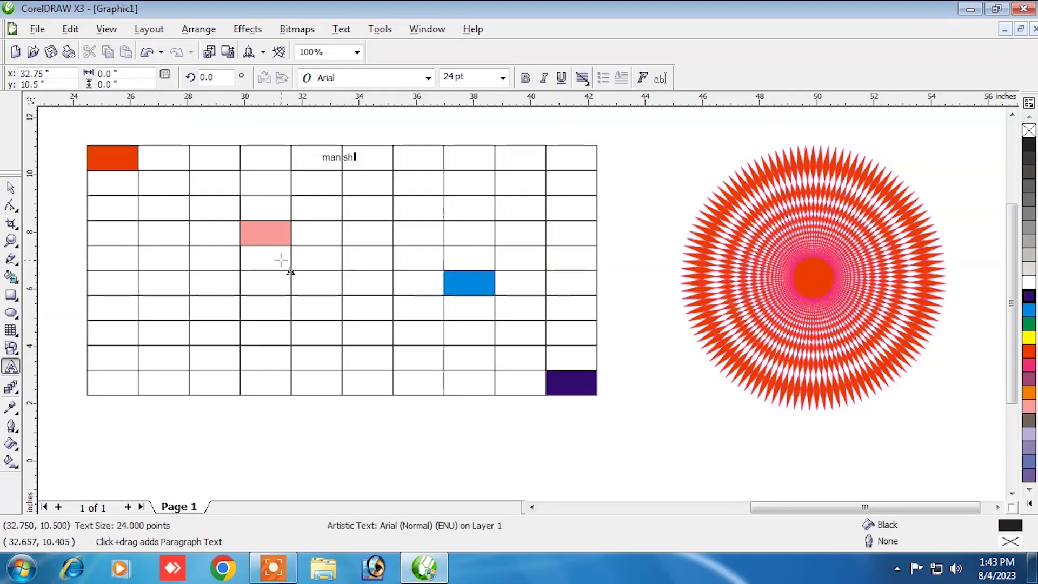
{"action": "left_click", "coordinate": [11, 187]}
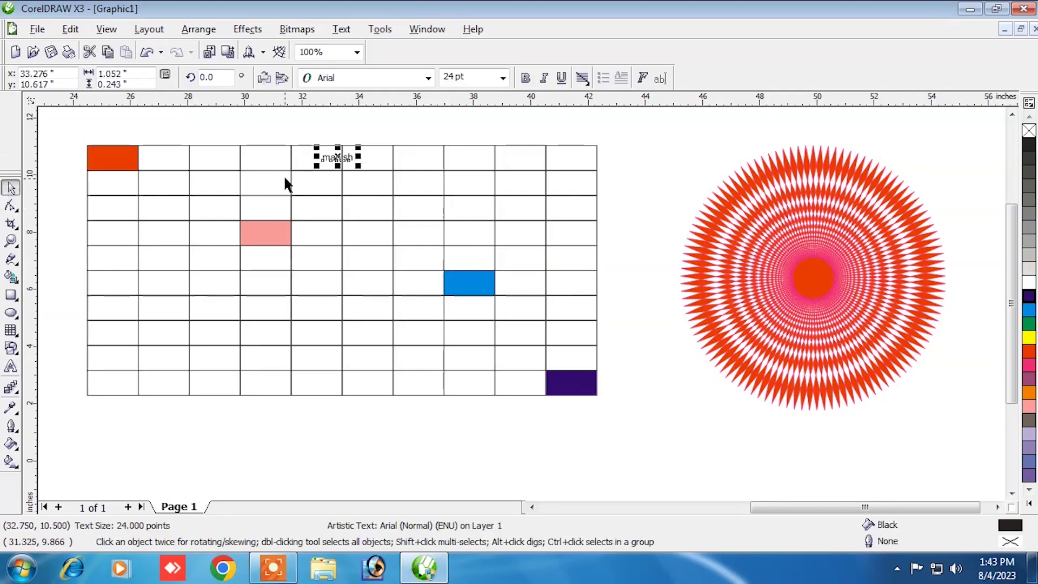
- Enlarge the name text to about 28.5 pt and center it within the fifth cell of the grid's top row
{"action": "left_click_drag", "start_coordinate": [322, 158], "coordinate": [301, 160]}
{"action": "left_click", "coordinate": [291, 260]}
{"action": "left_click", "coordinate": [312, 156]}
{"action": "left_click", "coordinate": [323, 158]}
{"action": "left_click_drag", "start_coordinate": [323, 158], "coordinate": [344, 170]}
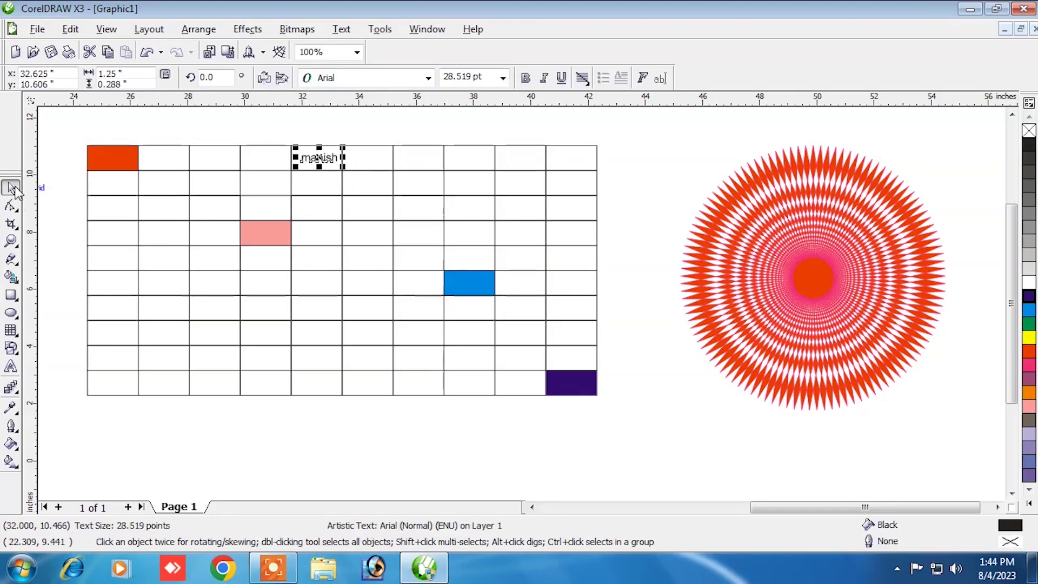
{"action": "left_click", "coordinate": [269, 195]}
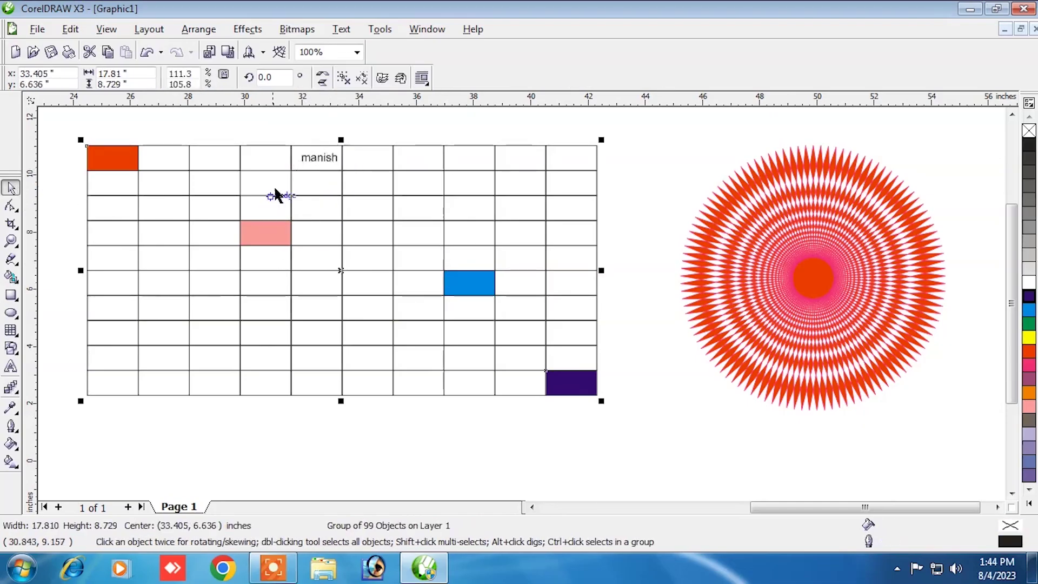
{"action": "left_click", "coordinate": [319, 160]}
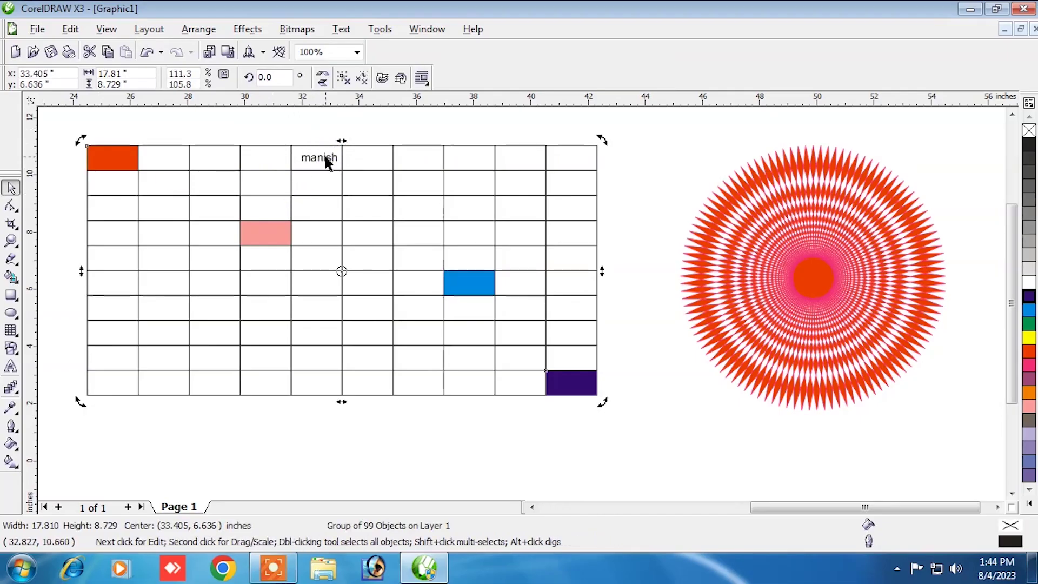
{"action": "left_click", "coordinate": [325, 156]}
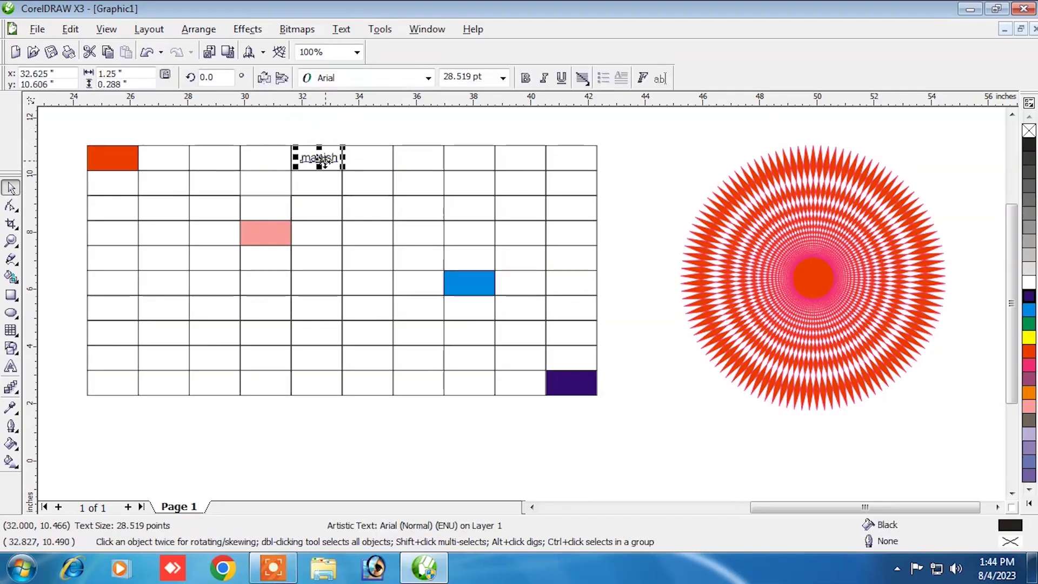
{"action": "left_click", "coordinate": [311, 193]}
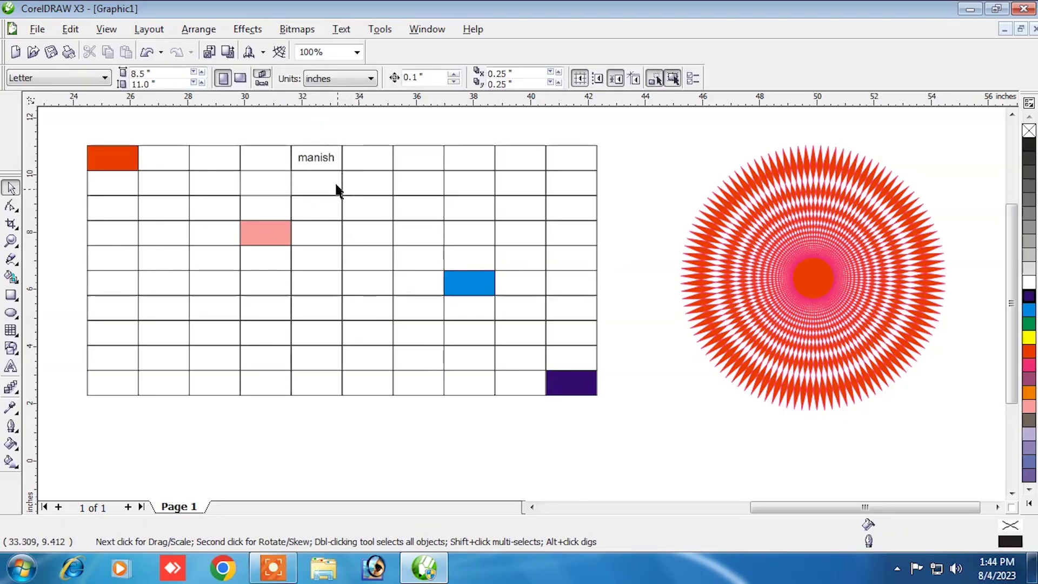
- Copy the name text into the sixth cell of the top row and repeat the duplicate three times across the following cells
{"action": "left_click", "coordinate": [326, 160]}
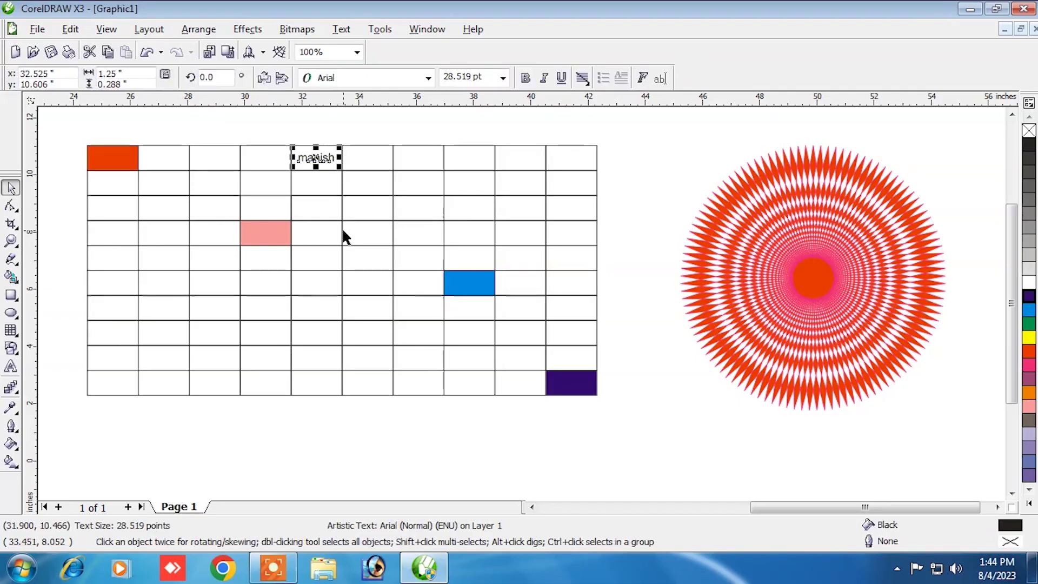
{"action": "left_click_drag", "start_coordinate": [333, 151], "coordinate": [371, 156]}
{"action": "key", "text": "Right"}
{"action": "key", "text": "Right"}
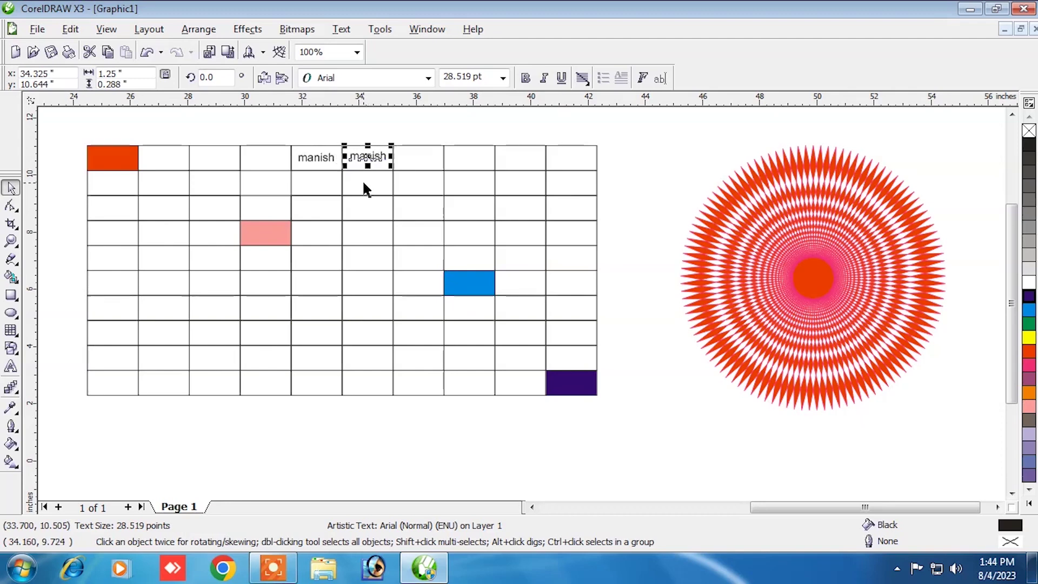
{"action": "key", "text": "Down"}
{"action": "key", "text": "Up"}
{"action": "key", "text": "ctrl+d"}
{"action": "key", "text": "ctrl+d"}
{"action": "key", "text": "ctrl+d"}
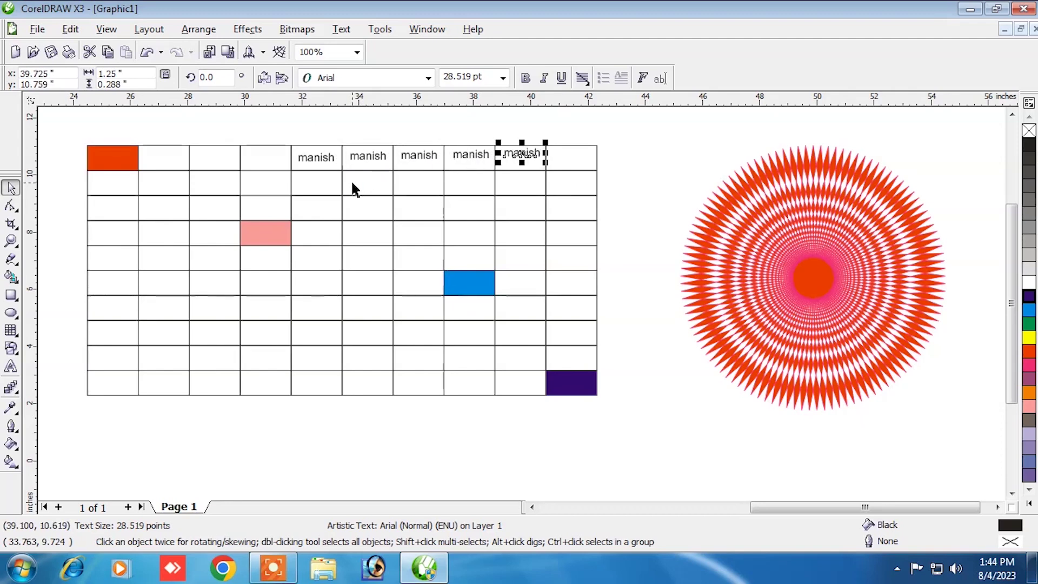
- Replace the name text in the eighth cell of the top row with a different first name
{"action": "left_click", "coordinate": [471, 158]}
{"action": "left_click", "coordinate": [11, 366]}
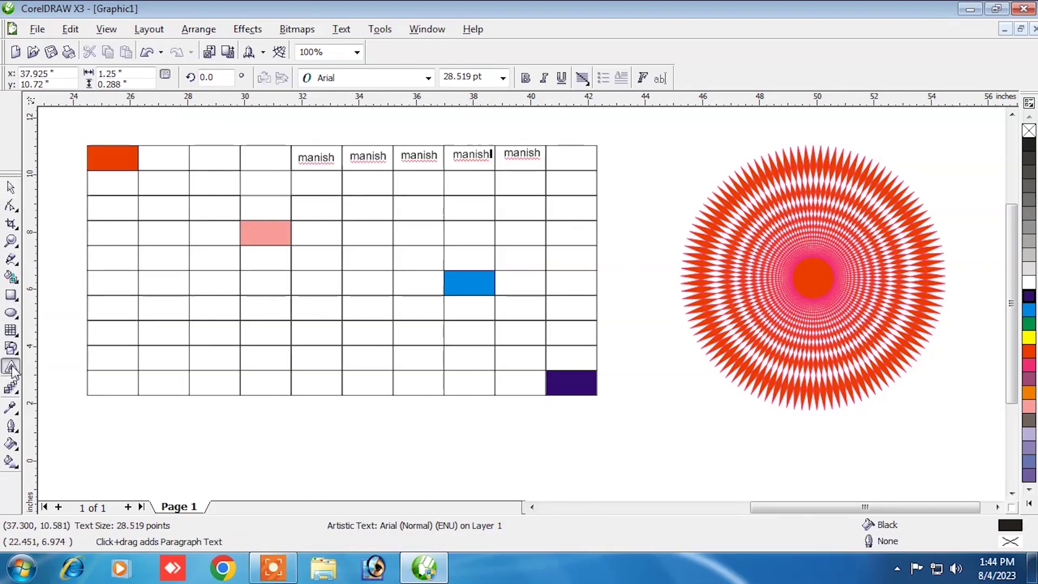
{"action": "left_click", "coordinate": [476, 156]}
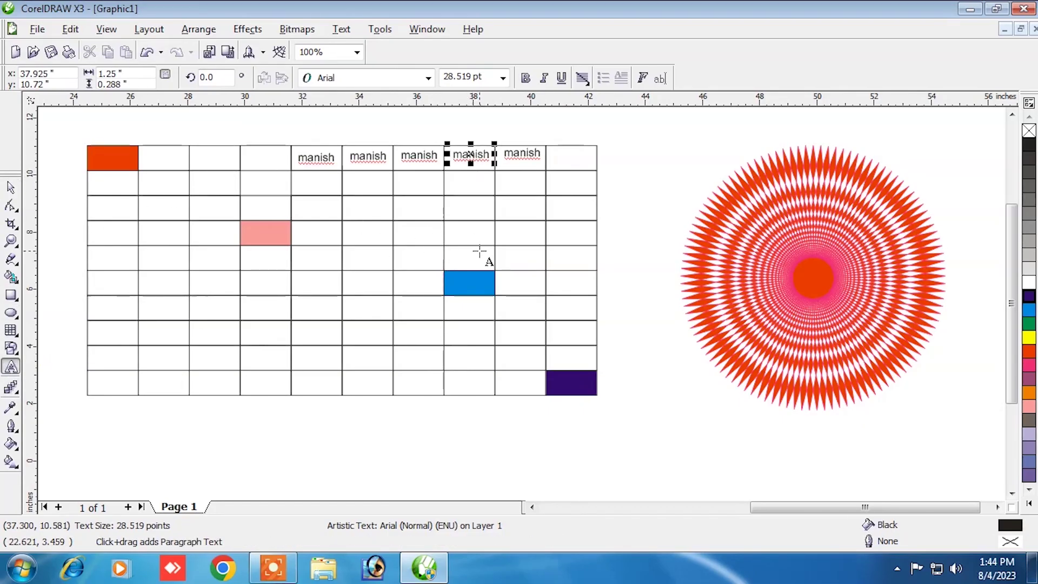
{"action": "key", "text": "Delete"}
{"action": "key", "text": "Delete"}
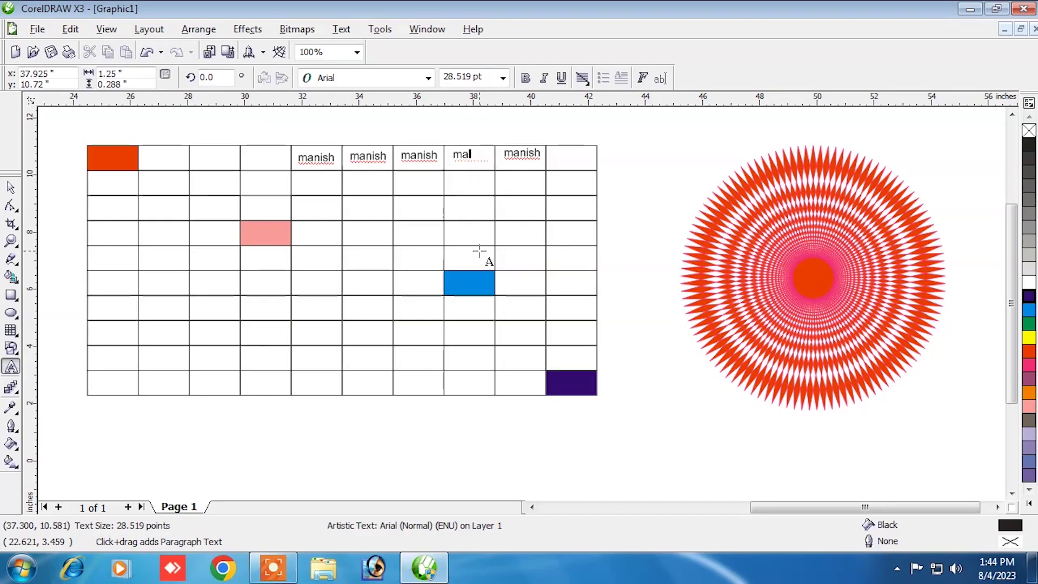
{"action": "type", "text": "Rahu"}
{"action": "key", "text": "ctrl+space"}
- Delete the grid group and all the name texts, keeping only the red complex star
{"action": "left_click", "coordinate": [337, 198]}
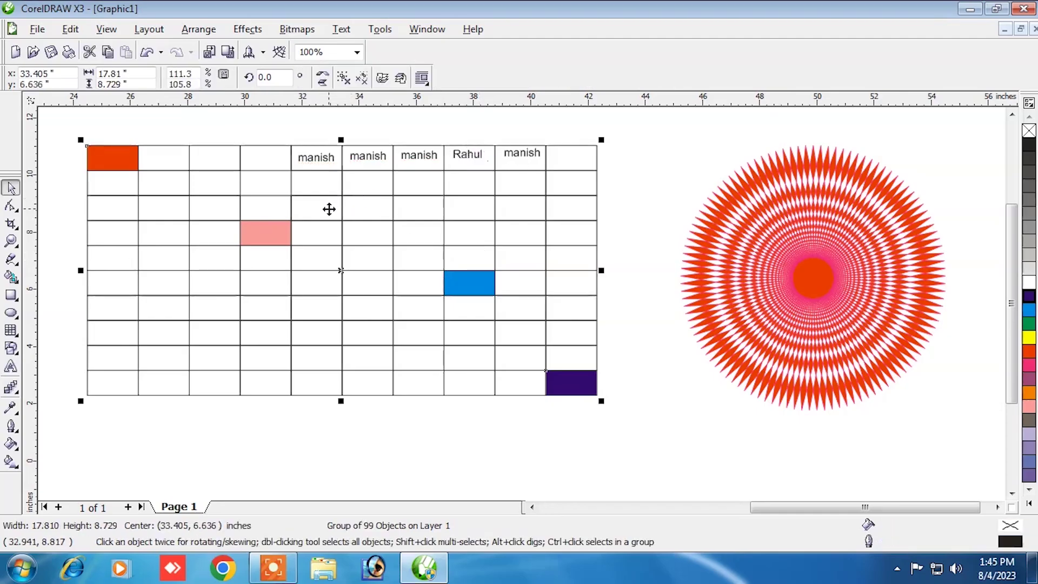
{"action": "key", "text": "Delete"}
{"action": "left_click", "coordinate": [381, 160]}
{"action": "key", "text": "Delete"}
{"action": "left_click_drag", "start_coordinate": [406, 154], "coordinate": [574, 202]}
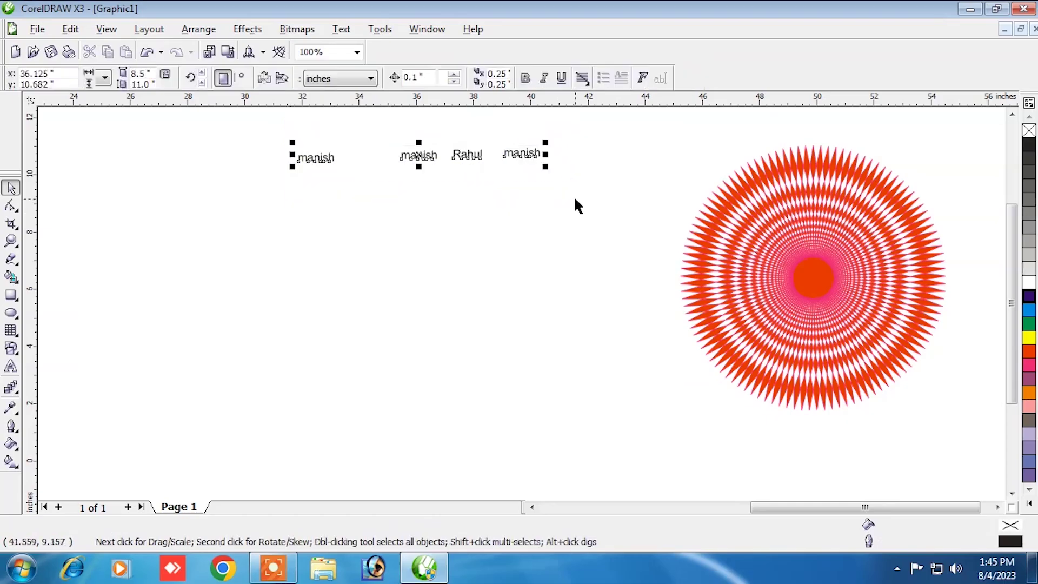
{"action": "key", "text": "Delete"}
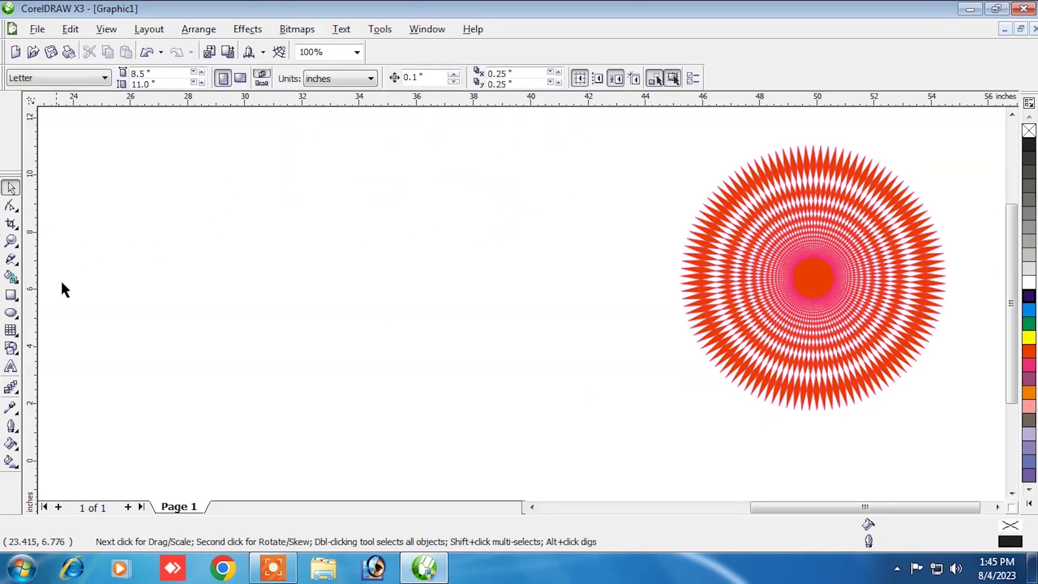
- Draw a symmetrical spiral with 4 revolutions, about 9.25 inches wide and high, in the empty area beside the red star
{"action": "left_click", "coordinate": [15, 332]}
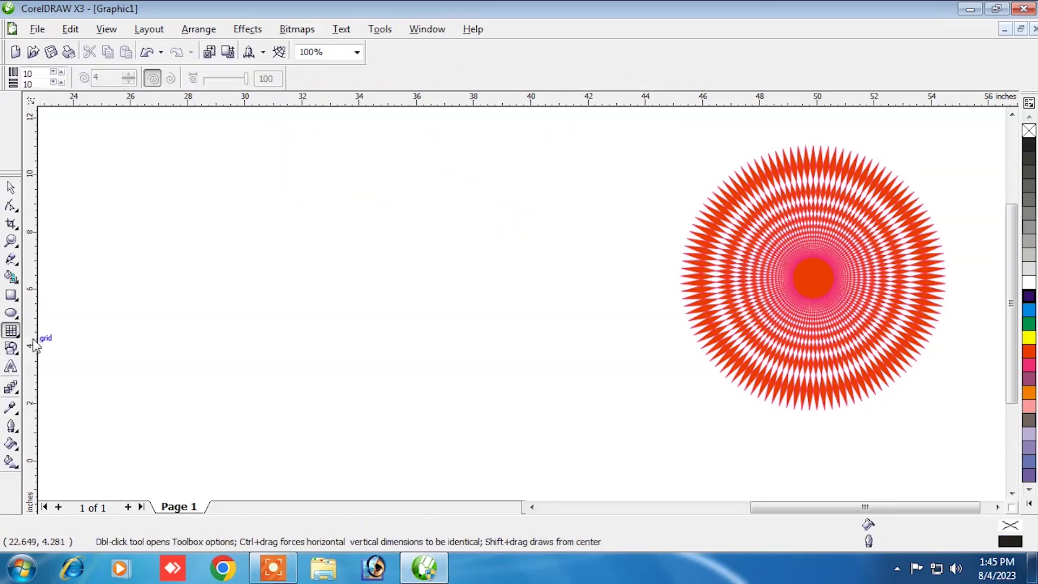
{"action": "left_click", "coordinate": [18, 348]}
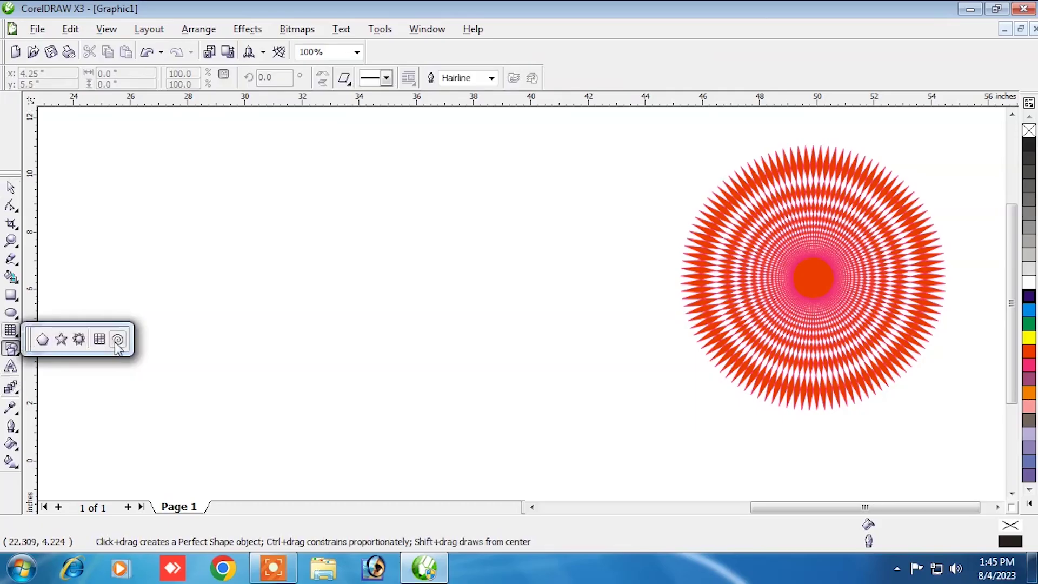
{"action": "left_click", "coordinate": [116, 341]}
{"action": "left_click_drag", "start_coordinate": [238, 173], "coordinate": [503, 351]}
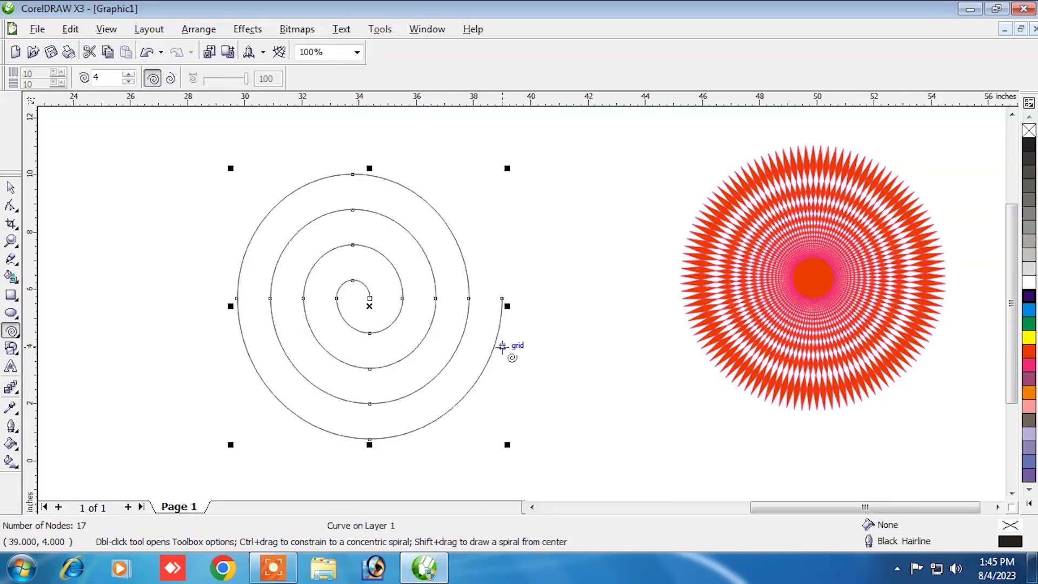
- Move the four-revolution spiral closer to the red star
{"action": "left_click", "coordinate": [11, 187]}
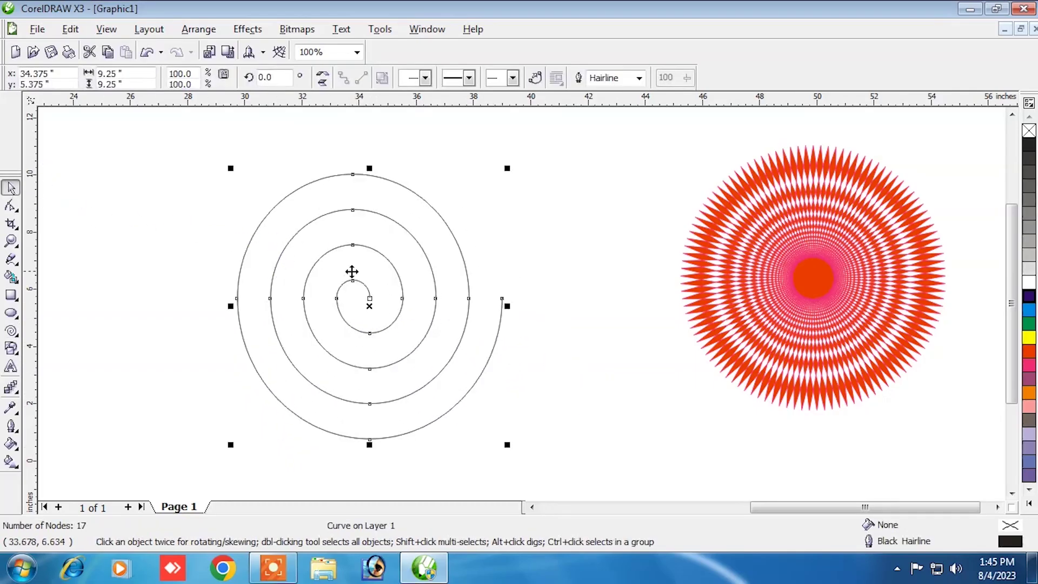
{"action": "left_click_drag", "start_coordinate": [368, 253], "coordinate": [382, 226]}
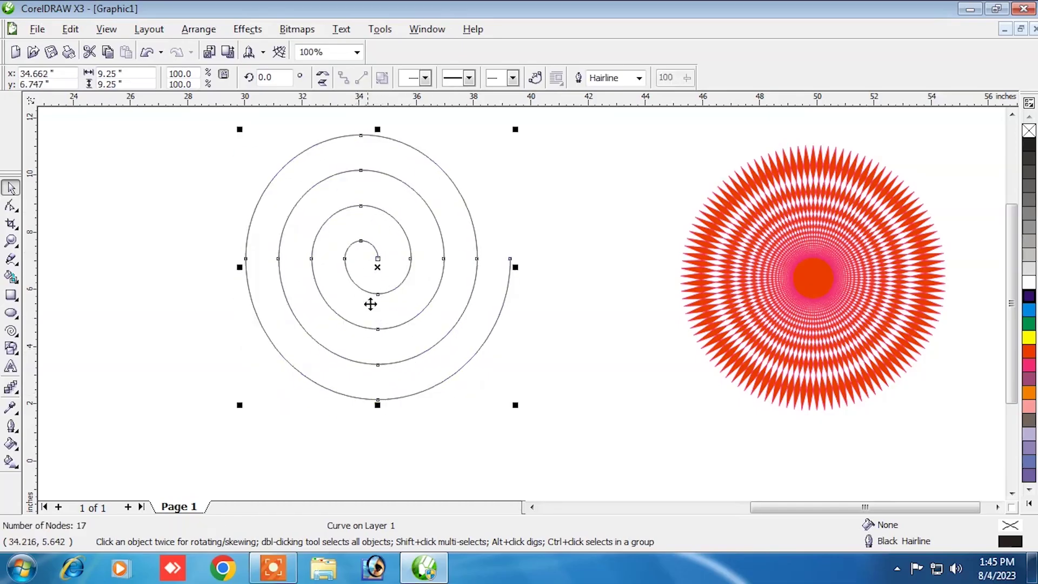
{"action": "left_click", "coordinate": [368, 202]}
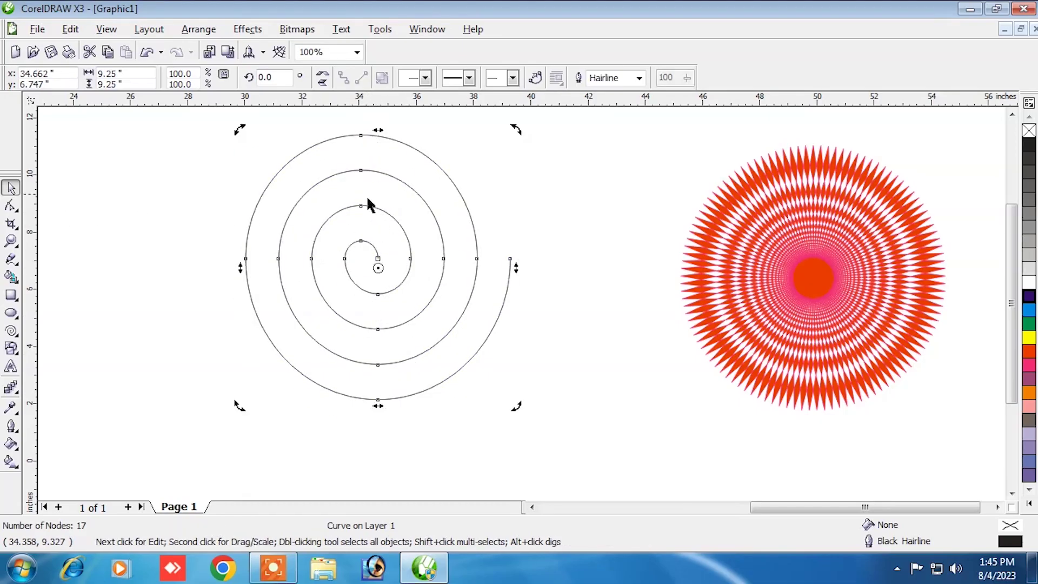
{"action": "left_click", "coordinate": [341, 239]}
{"action": "left_click_drag", "start_coordinate": [333, 238], "coordinate": [410, 256]}
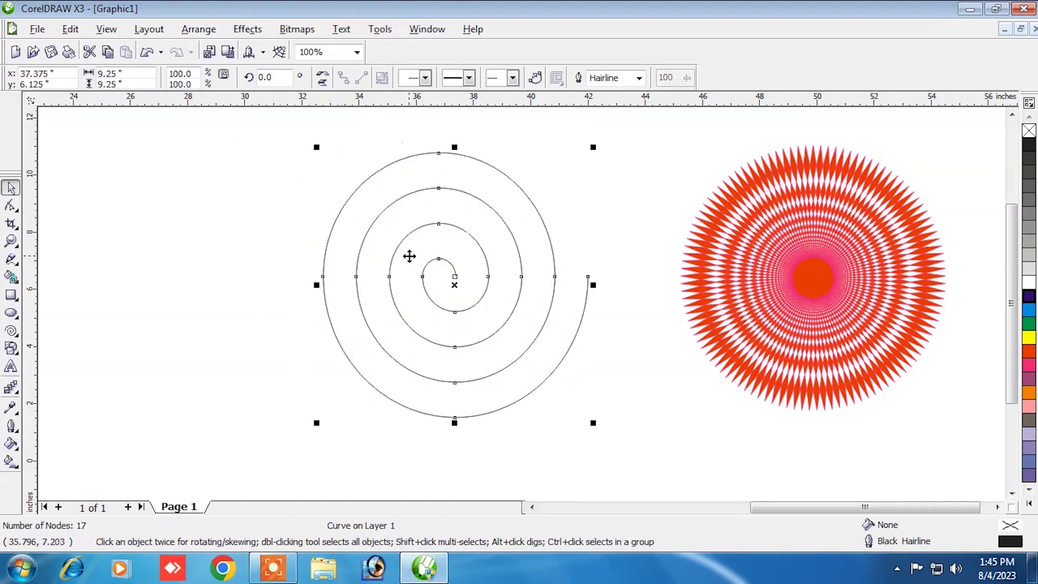
- Draw a symmetrical spiral with 17 revolutions, about 12.25 by 11.5 inches, and shift it slightly away from the four-revolution spiral
{"action": "left_click", "coordinate": [16, 335]}
{"action": "left_click", "coordinate": [119, 341]}
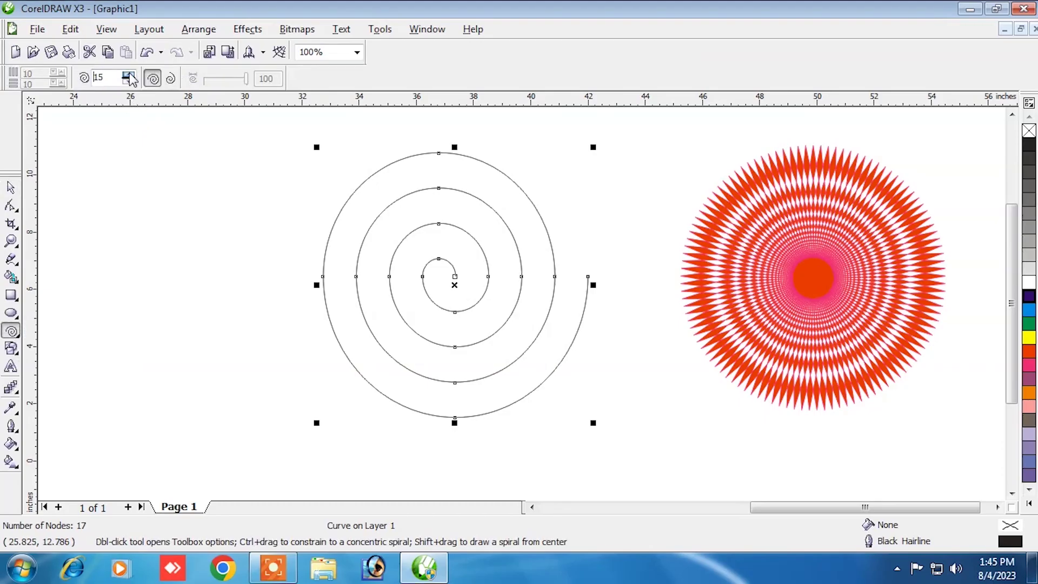
{"action": "left_click_drag", "start_coordinate": [109, 138], "coordinate": [463, 474]}
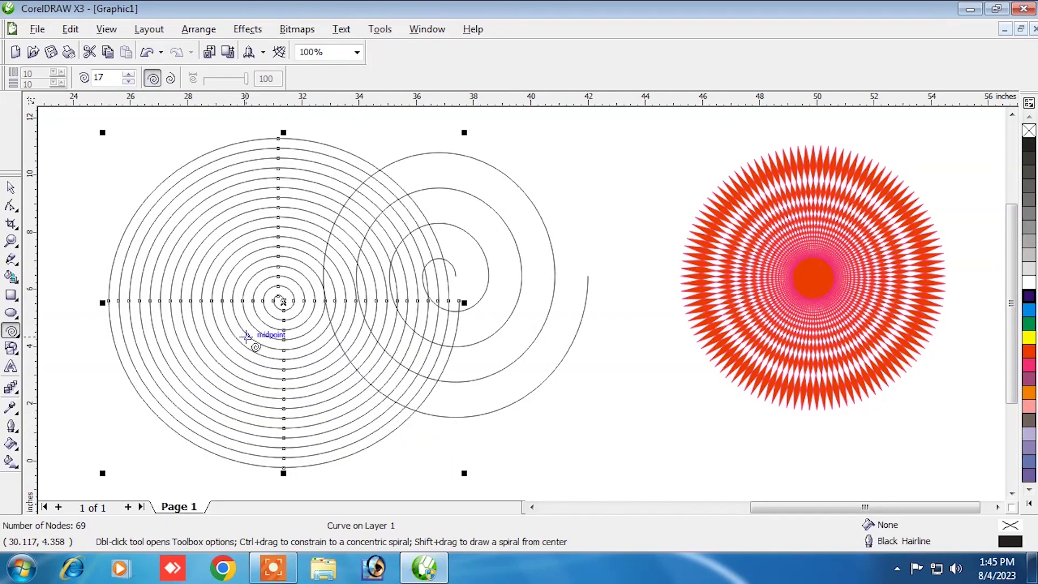
{"action": "left_click", "coordinate": [9, 189]}
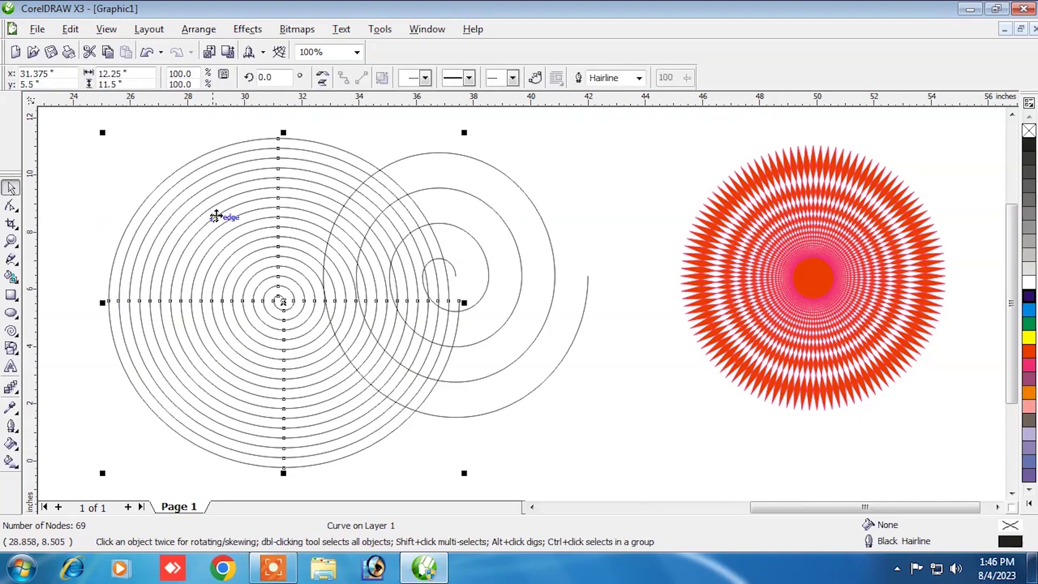
{"action": "mouse_move", "coordinate": [271, 215]}
{"action": "left_mouse_down"}
{"action": "mouse_move", "coordinate": [494, 232]}
{"action": "mouse_move", "coordinate": [458, 208]}
{"action": "mouse_move", "coordinate": [359, 226]}
{"action": "mouse_move", "coordinate": [262, 222]}
{"action": "left_mouse_up"}
- Delete the four-revolution spiral and move the 17-revolution spiral into its place next to the red star
{"action": "left_click", "coordinate": [481, 235]}
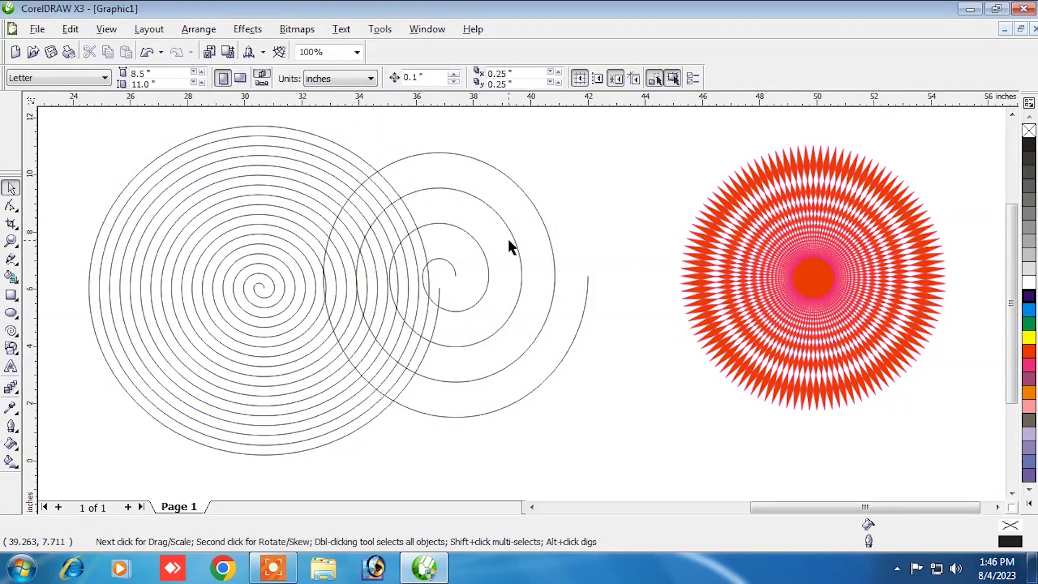
{"action": "left_click", "coordinate": [512, 243]}
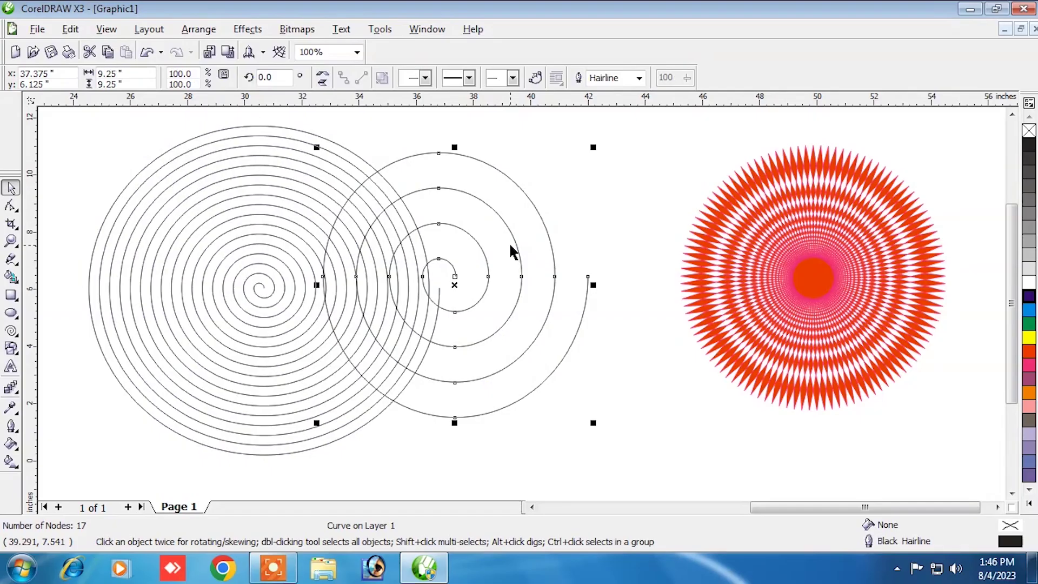
{"action": "key", "text": "Delete"}
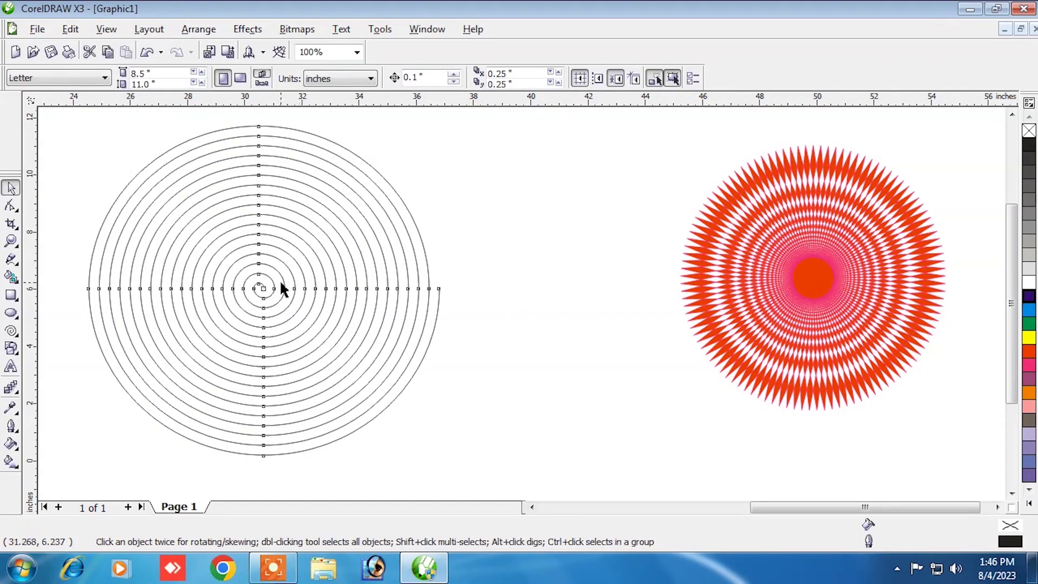
{"action": "left_click", "coordinate": [280, 289]}
{"action": "left_click_drag", "start_coordinate": [287, 282], "coordinate": [442, 287]}
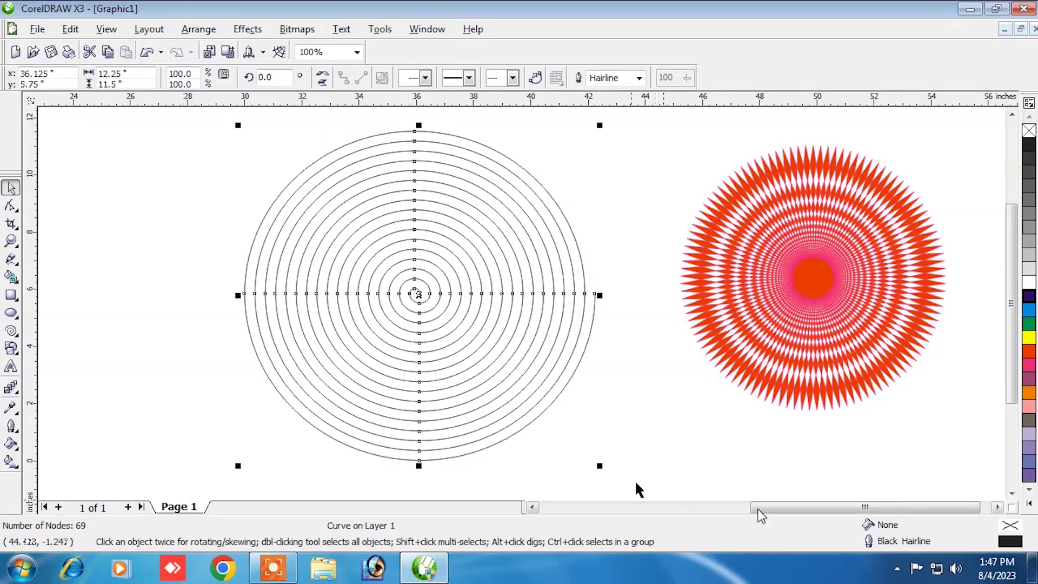
- Draw a basic heart shape about 12 by 10.75 inches in the empty area beyond the red star and fill it with red
{"action": "left_click", "coordinate": [998, 508]}
{"action": "left_click", "coordinate": [998, 508]}
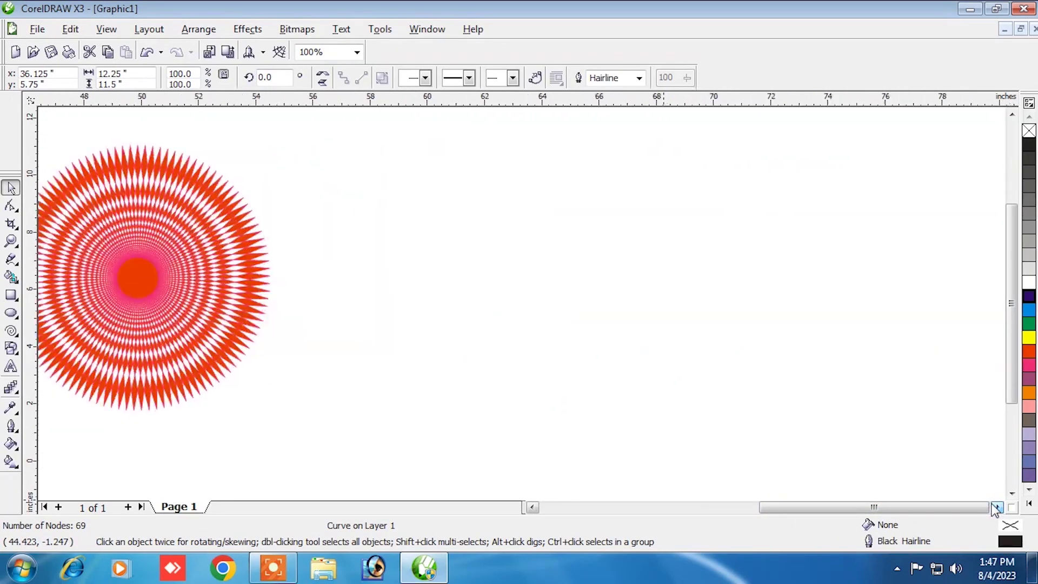
{"action": "left_click", "coordinate": [16, 354]}
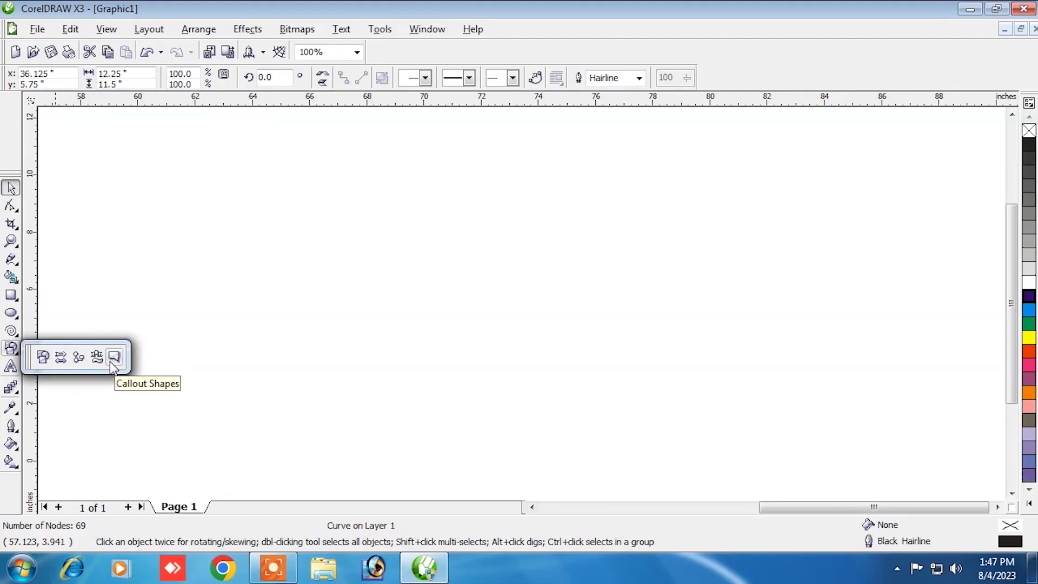
{"action": "left_click", "coordinate": [43, 358]}
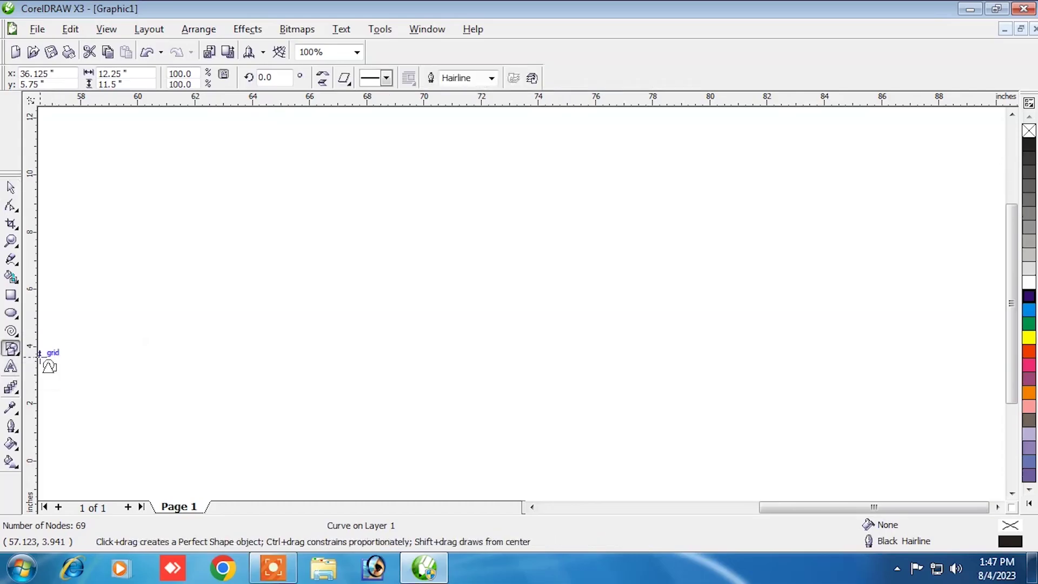
{"action": "left_click", "coordinate": [347, 84]}
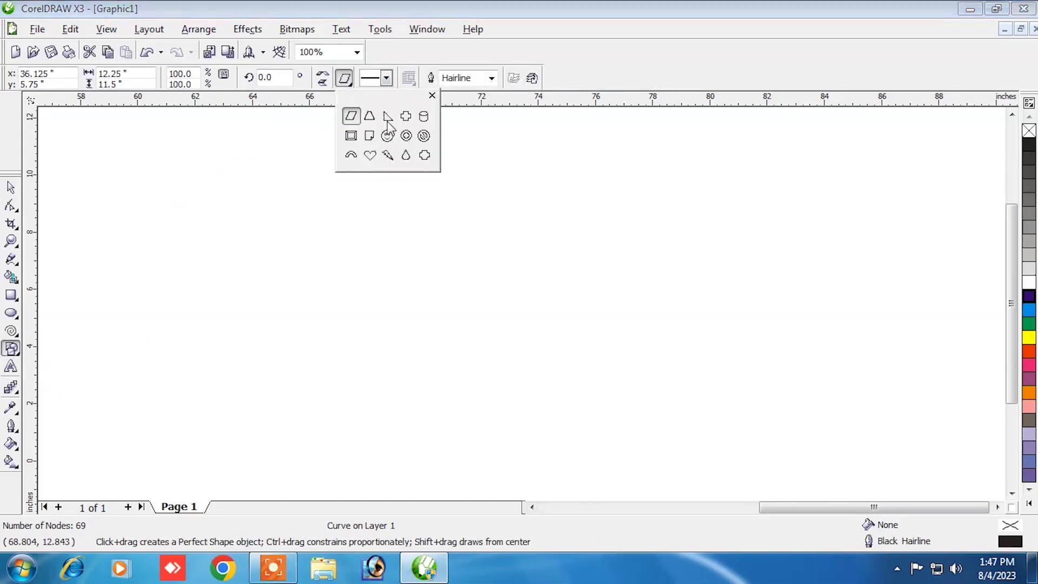
{"action": "left_click", "coordinate": [370, 155]}
{"action": "left_click_drag", "start_coordinate": [310, 139], "coordinate": [656, 449]}
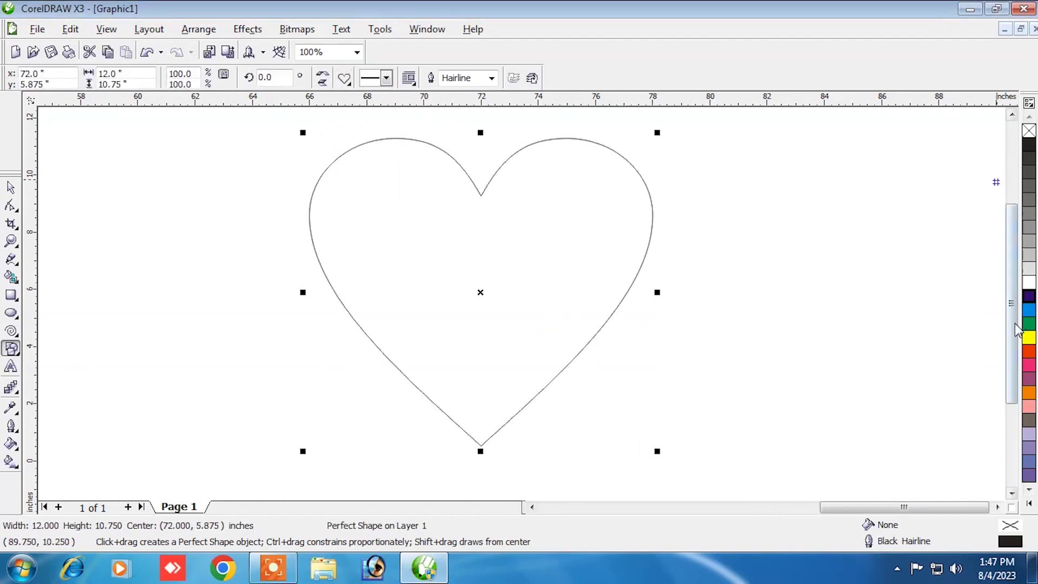
{"action": "left_click", "coordinate": [1029, 352]}
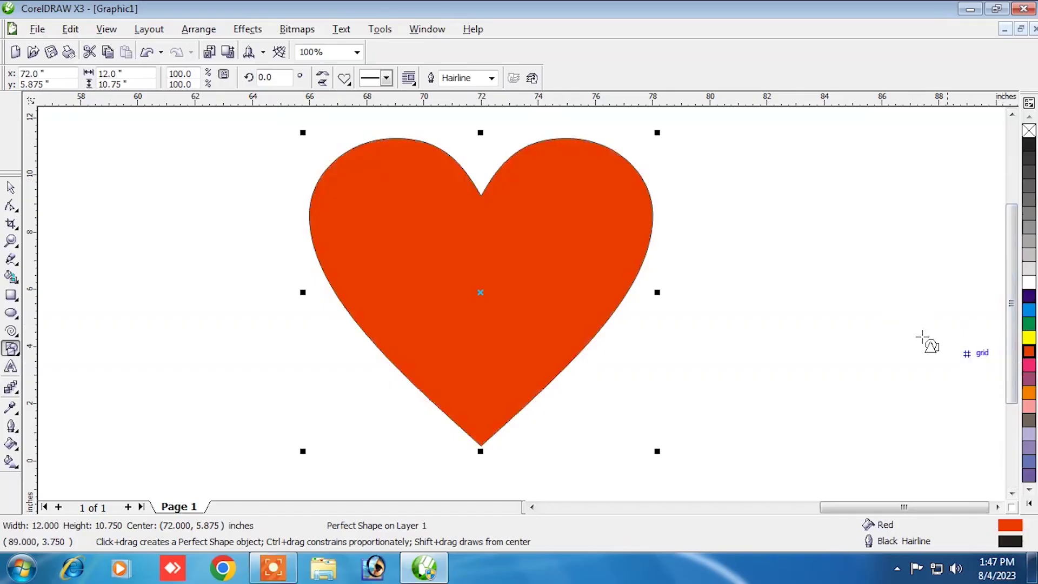
- Set the heart's outline to white and move the heart about 11 inches to the right
{"action": "left_click", "coordinate": [11, 187]}
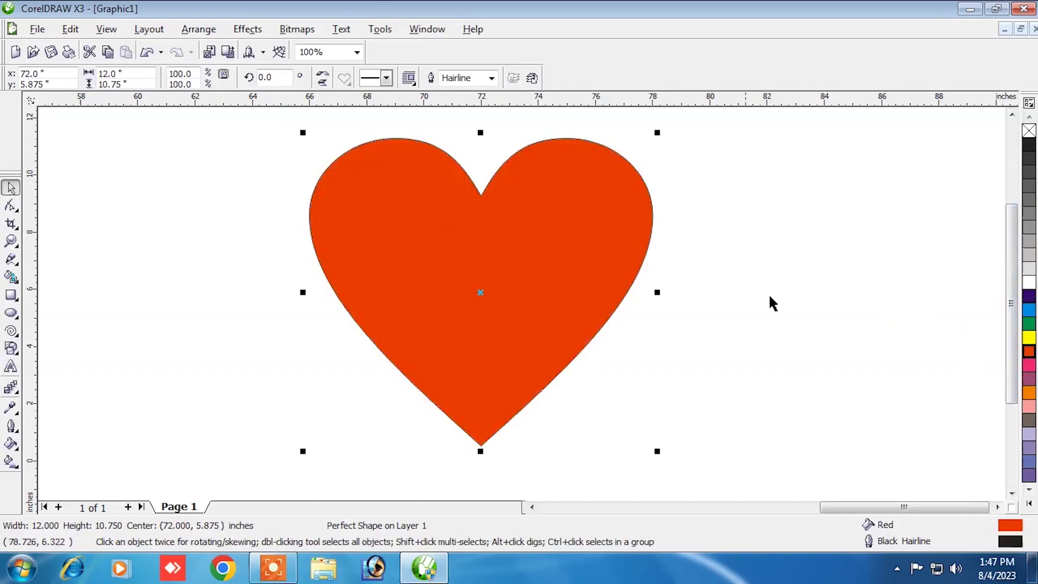
{"action": "right_click", "coordinate": [1032, 281]}
{"action": "left_click_drag", "start_coordinate": [531, 253], "coordinate": [840, 275]}
{"action": "left_click", "coordinate": [427, 277]}
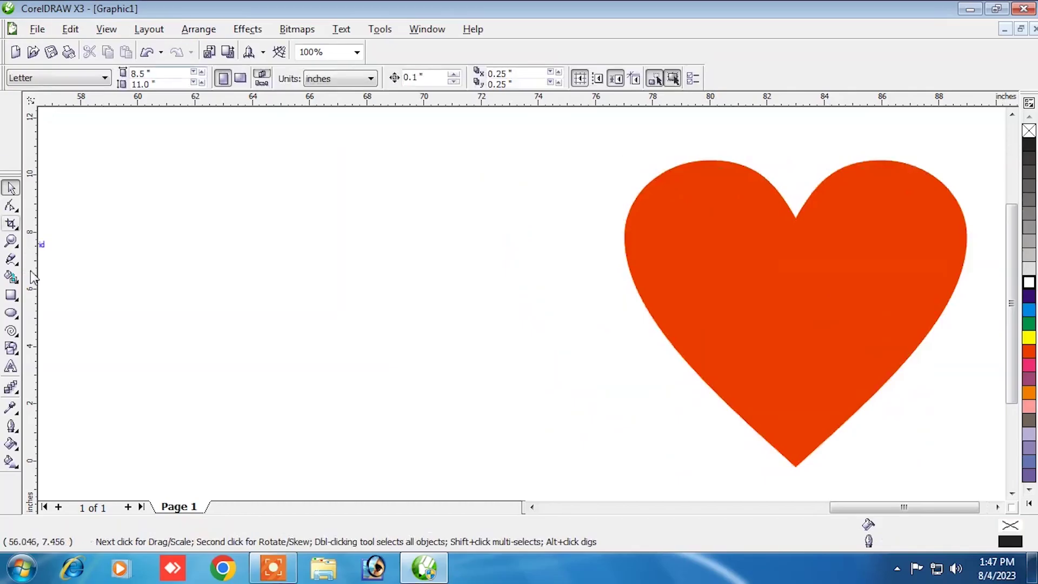
- Draw a basic block arc shape about 10.5 inches wide in the empty area left of the heart
{"action": "left_click", "coordinate": [19, 359]}
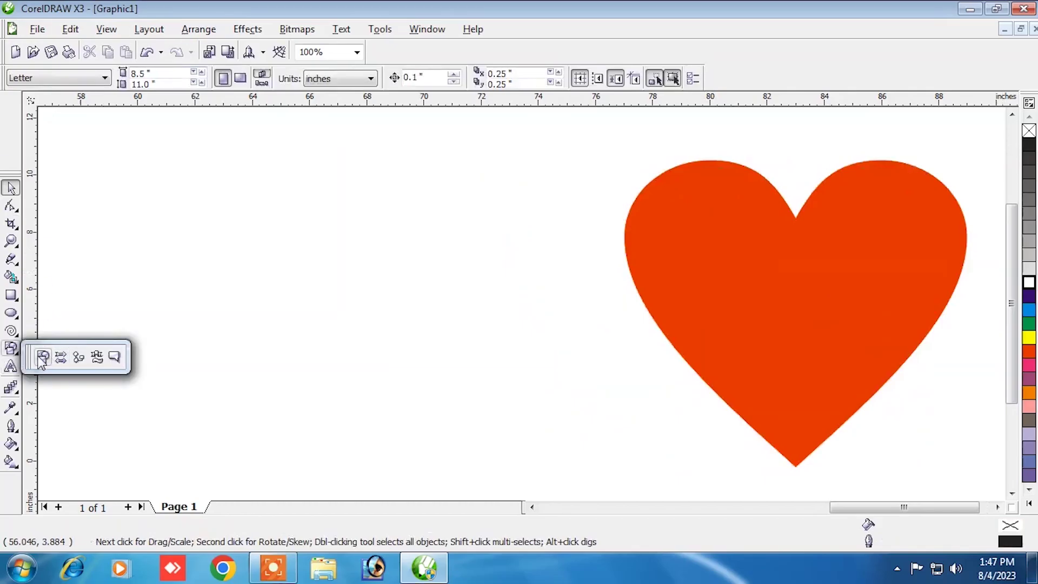
{"action": "left_click", "coordinate": [43, 356]}
{"action": "left_click", "coordinate": [344, 79]}
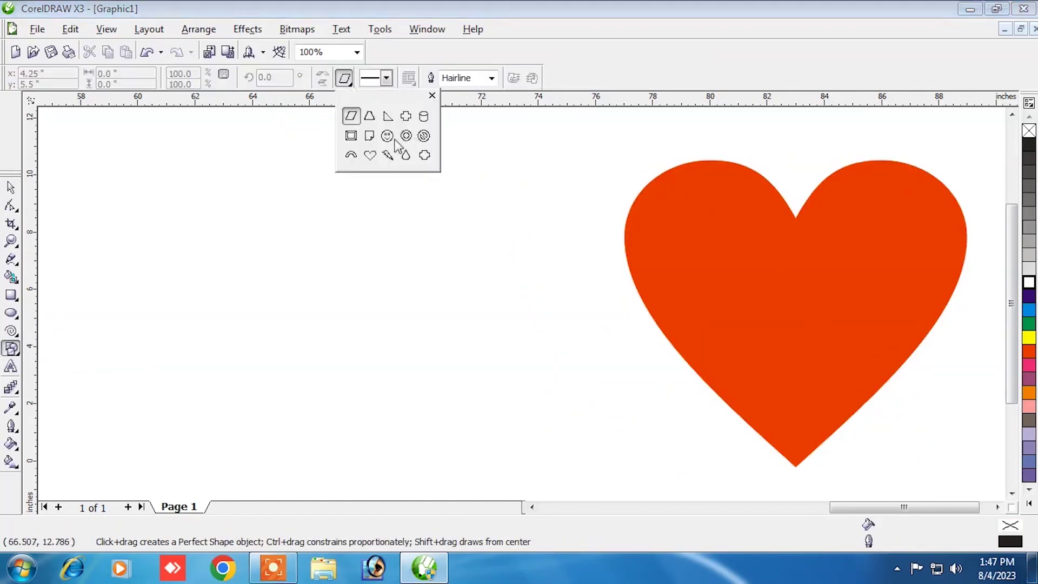
{"action": "left_click", "coordinate": [351, 158]}
{"action": "left_click_drag", "start_coordinate": [231, 133], "coordinate": [537, 390]}
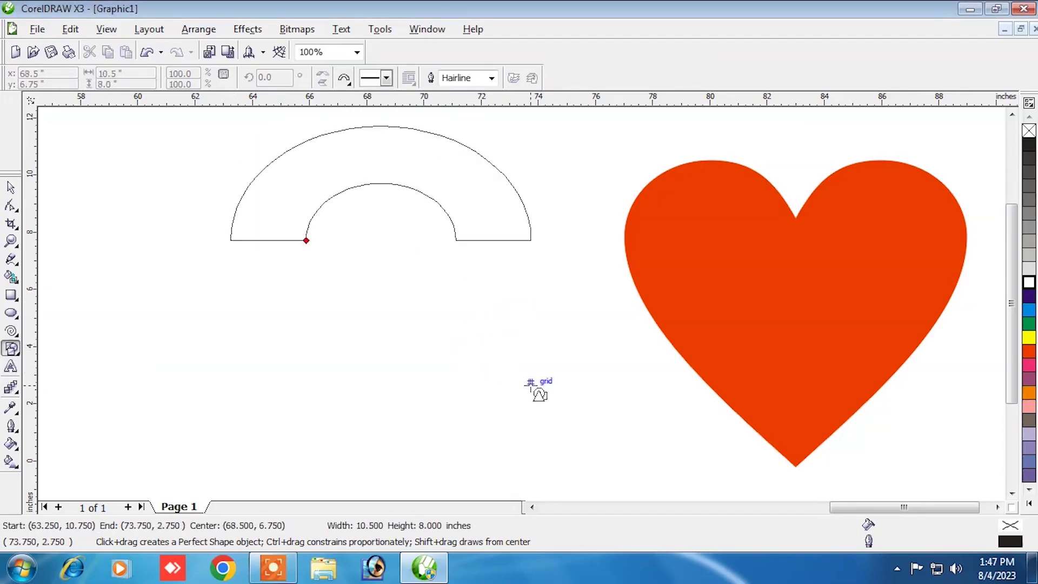
- Rotate the block arc to about 268.3 degrees so it stands upright beside the heart, and fill it with cyan
{"action": "left_click", "coordinate": [12, 188]}
{"action": "left_click_drag", "start_coordinate": [468, 160], "coordinate": [440, 213]}
{"action": "left_click", "coordinate": [440, 213]}
{"action": "left_click_drag", "start_coordinate": [544, 187], "coordinate": [441, 385]}
{"action": "left_click_drag", "start_coordinate": [423, 256], "coordinate": [516, 341]}
{"action": "left_click", "coordinate": [1029, 313]}
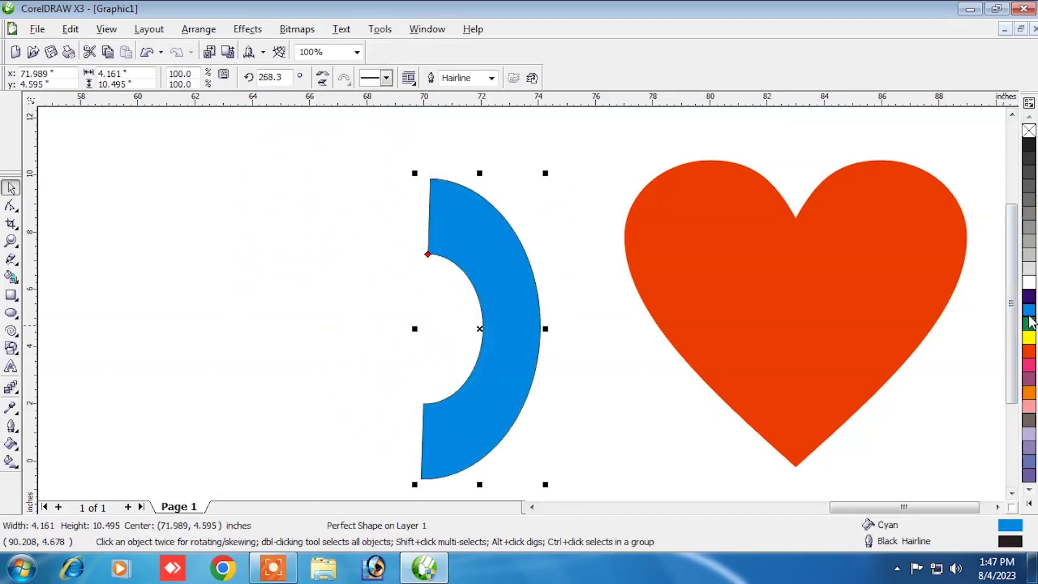
{"action": "left_click", "coordinate": [251, 204]}
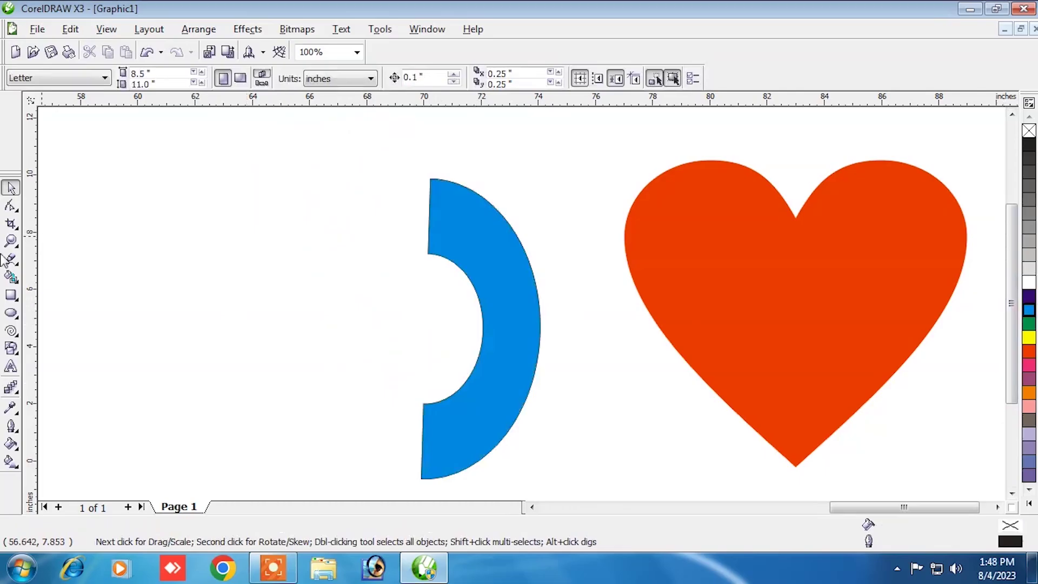
- Draw a right-pointing arrow shape about 6.25 by 1.75 inches to the upper left of the cyan arc
{"action": "left_click", "coordinate": [17, 355]}
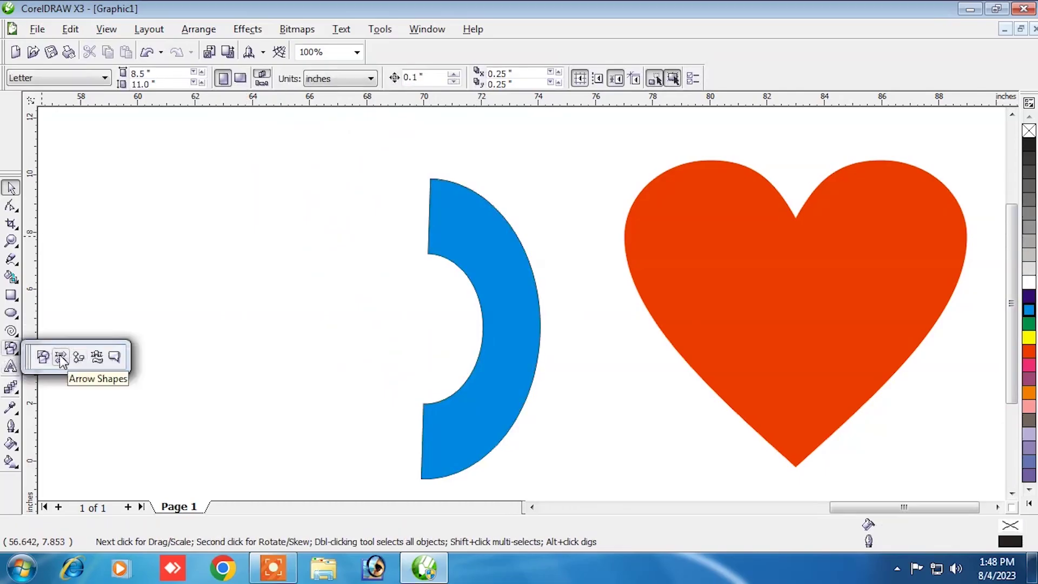
{"action": "left_click", "coordinate": [61, 358]}
{"action": "left_click", "coordinate": [344, 79]}
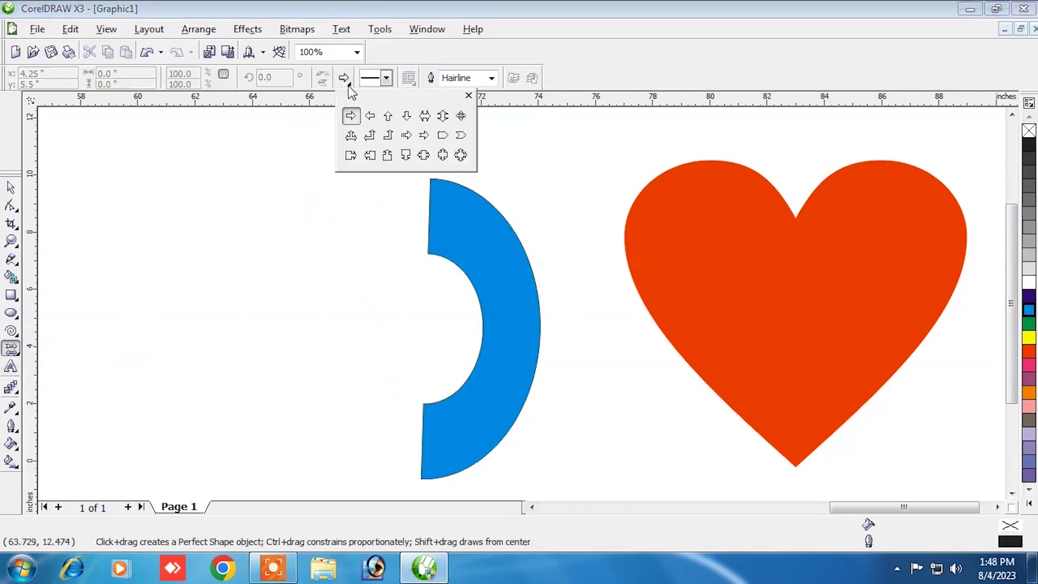
{"action": "left_click", "coordinate": [349, 117]}
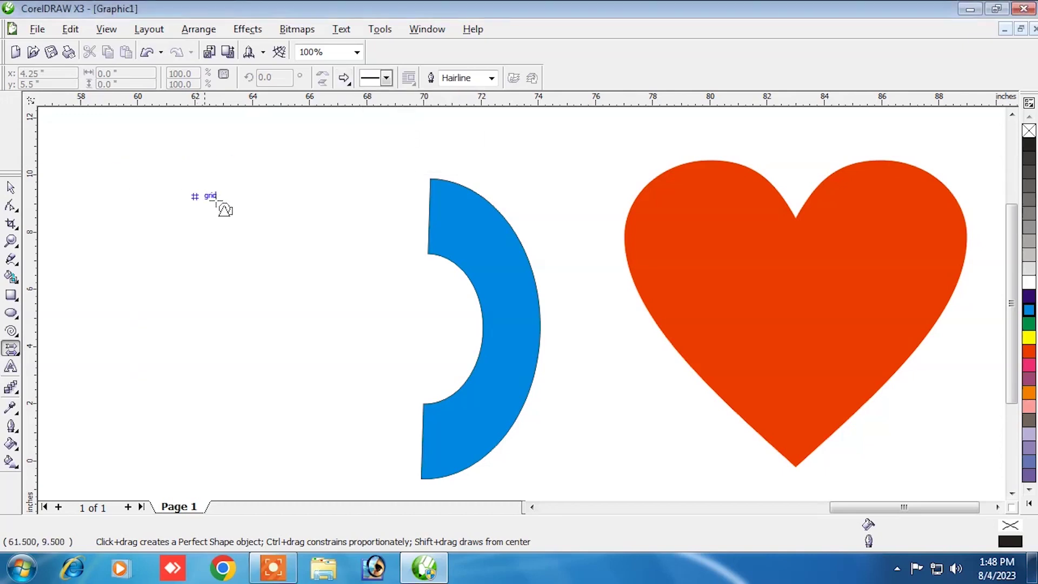
{"action": "left_click", "coordinate": [344, 78]}
{"action": "left_click", "coordinate": [352, 114]}
{"action": "left_click", "coordinate": [12, 187]}
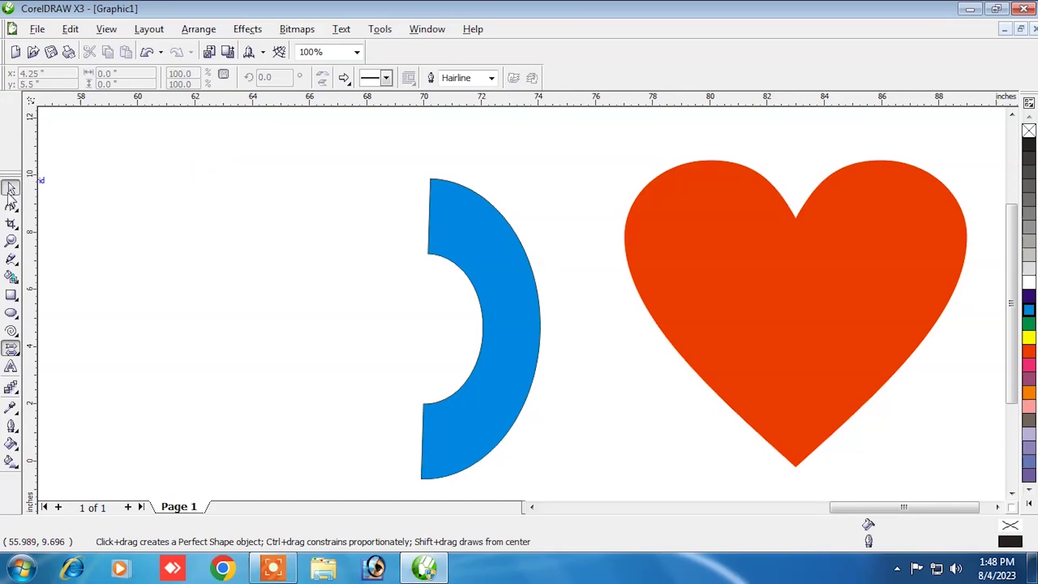
{"action": "left_click", "coordinate": [13, 352]}
{"action": "left_click", "coordinate": [344, 79]}
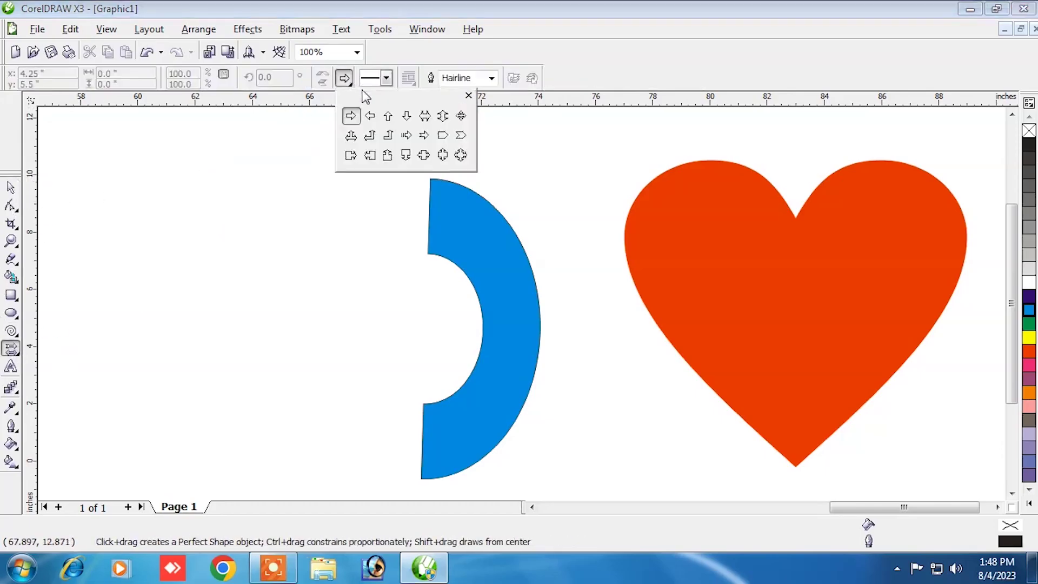
{"action": "left_click", "coordinate": [352, 117]}
{"action": "left_click_drag", "start_coordinate": [182, 147], "coordinate": [371, 208]}
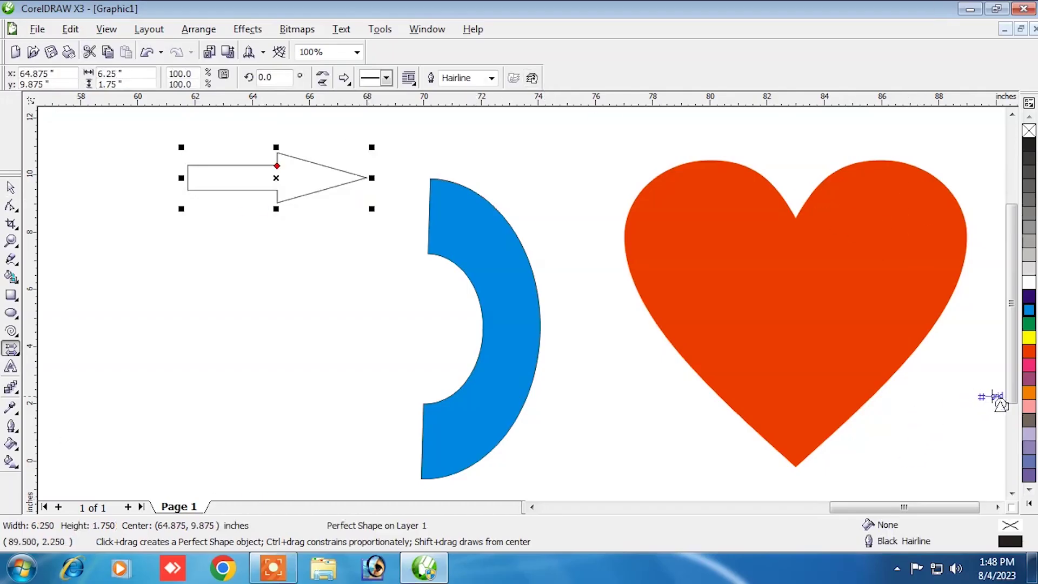
- Fill the arrow with magenta and set its outline to black after trying white
{"action": "left_click", "coordinate": [1029, 365]}
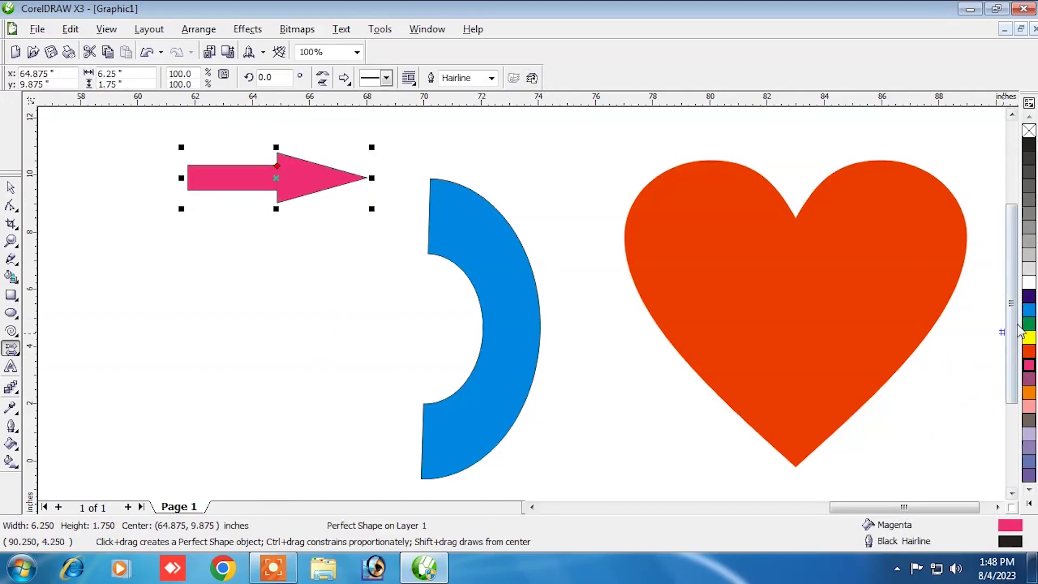
{"action": "right_click", "coordinate": [1029, 282]}
{"action": "right_click", "coordinate": [1029, 153]}
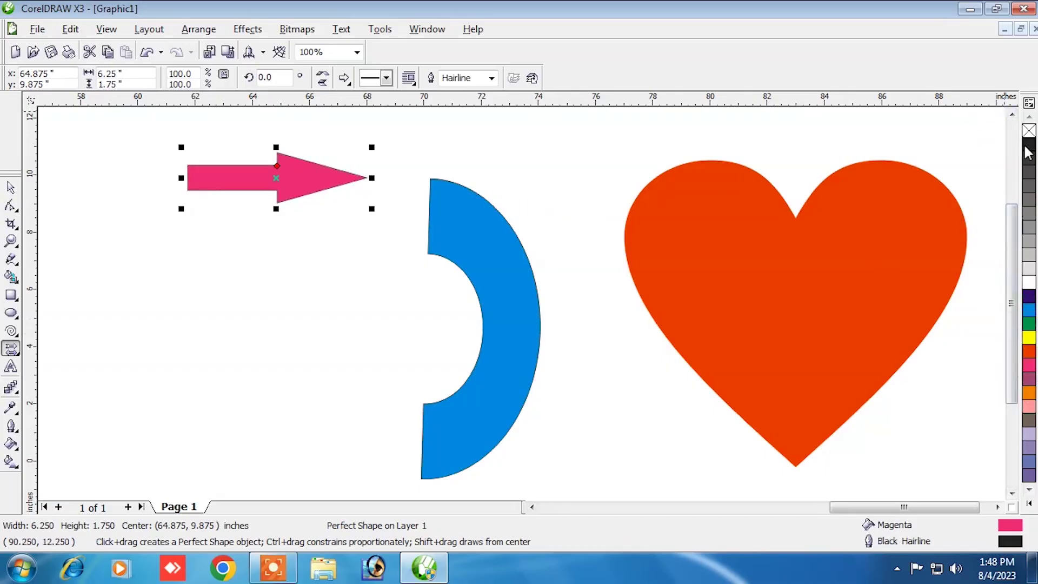
- Set the arrow's outline to magenta and move the arrow above the cyan arc
{"action": "right_click", "coordinate": [1029, 364]}
{"action": "left_click", "coordinate": [10, 188]}
{"action": "left_click", "coordinate": [291, 181]}
{"action": "left_click_drag", "start_coordinate": [290, 179], "coordinate": [567, 162]}
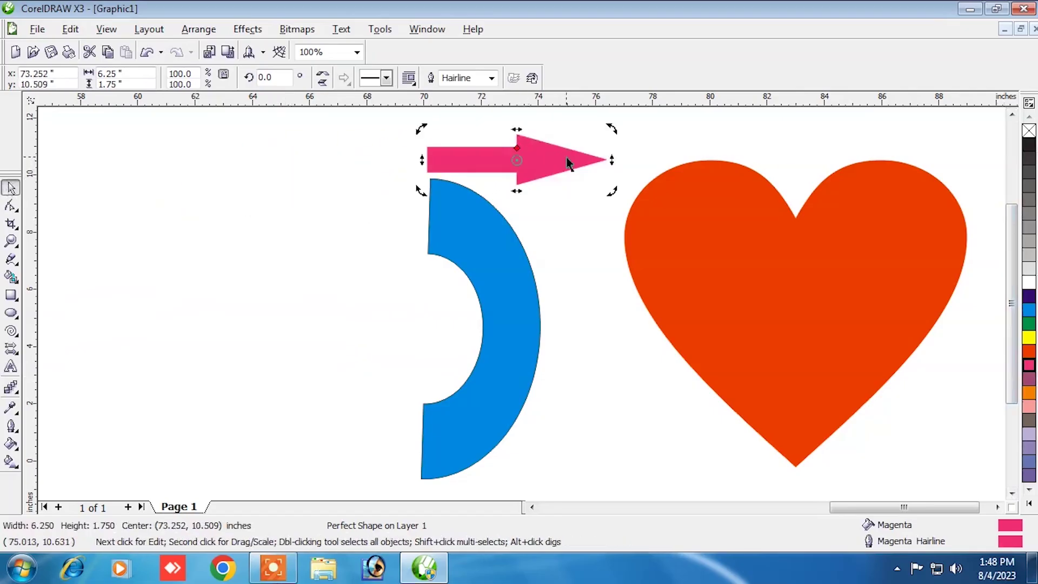
- Rotate the magenta arrow until it points diagonally up and to the left, and move it between the arc and the heart
{"action": "left_click_drag", "start_coordinate": [610, 129], "coordinate": [409, 195]}
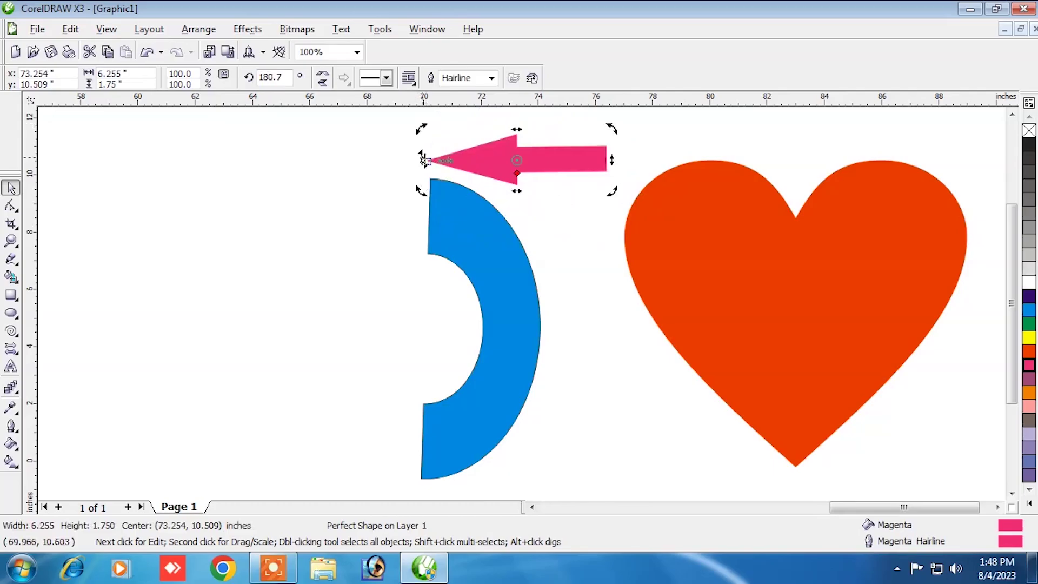
{"action": "left_click_drag", "start_coordinate": [421, 130], "coordinate": [492, 110]}
{"action": "left_click_drag", "start_coordinate": [521, 172], "coordinate": [567, 193]}
{"action": "left_click", "coordinate": [450, 220]}
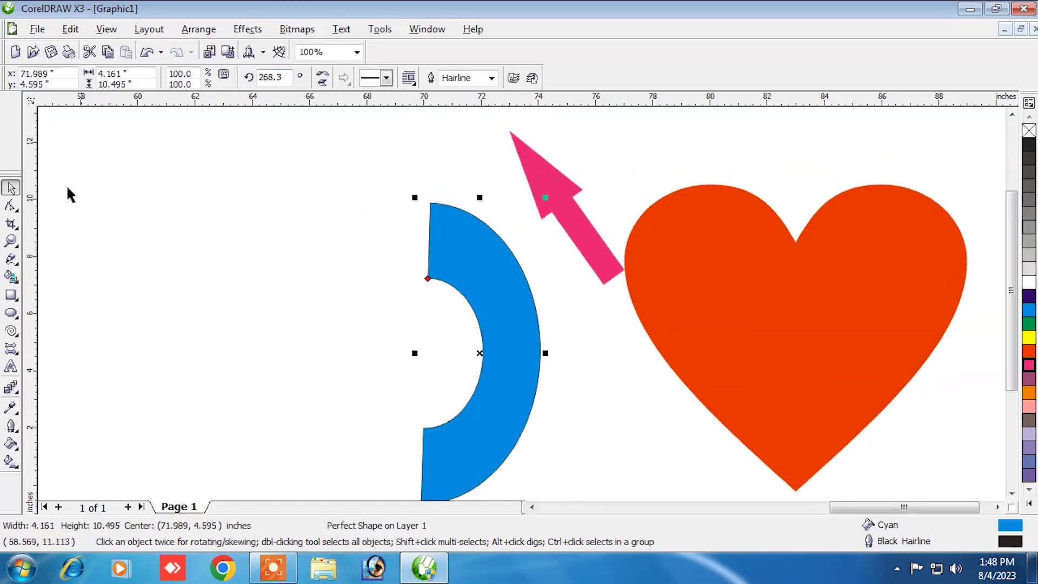
{"action": "left_click", "coordinate": [18, 356]}
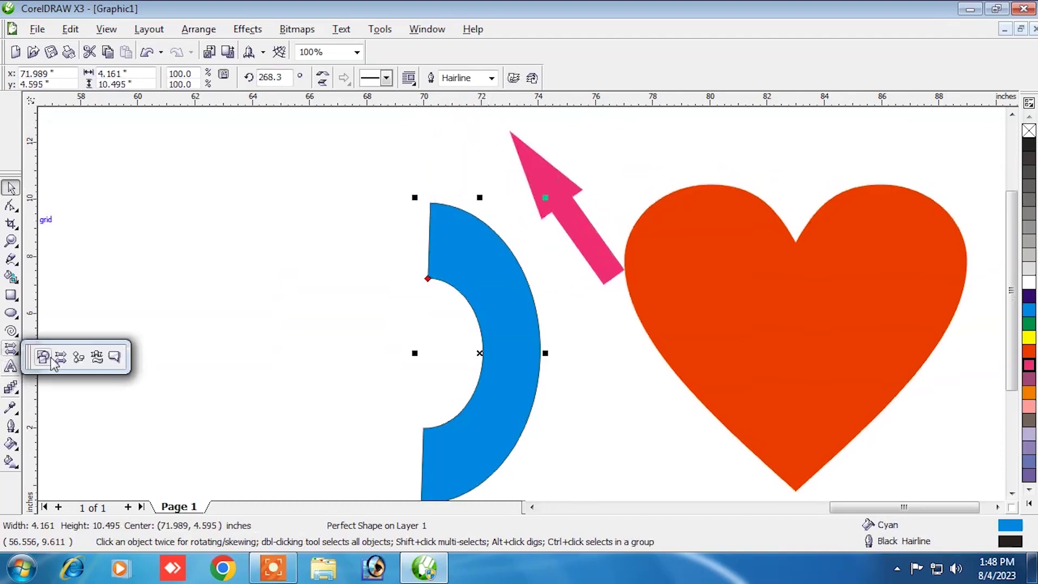
{"action": "left_click", "coordinate": [53, 361]}
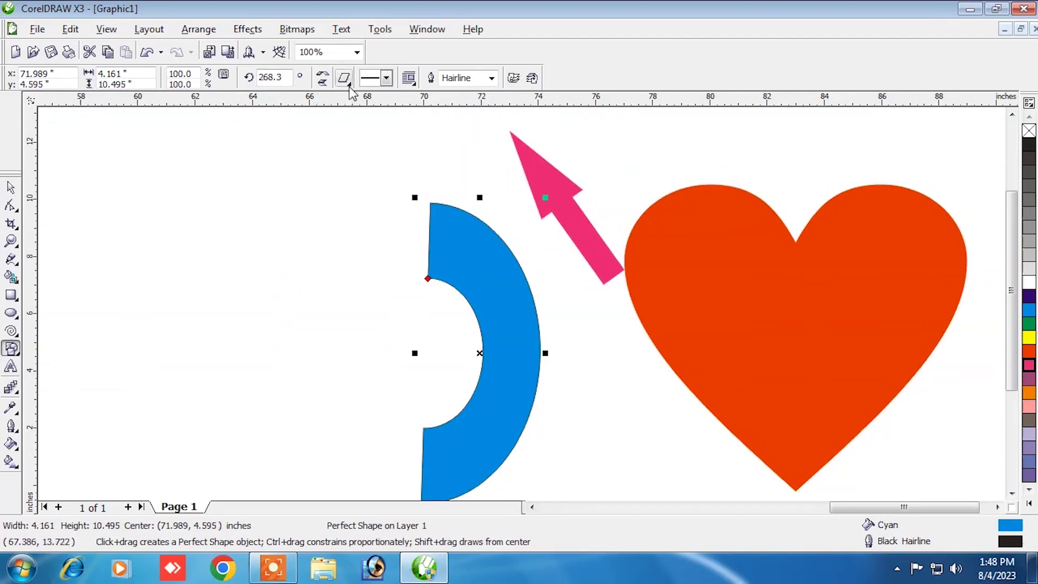
{"action": "left_click", "coordinate": [344, 79]}
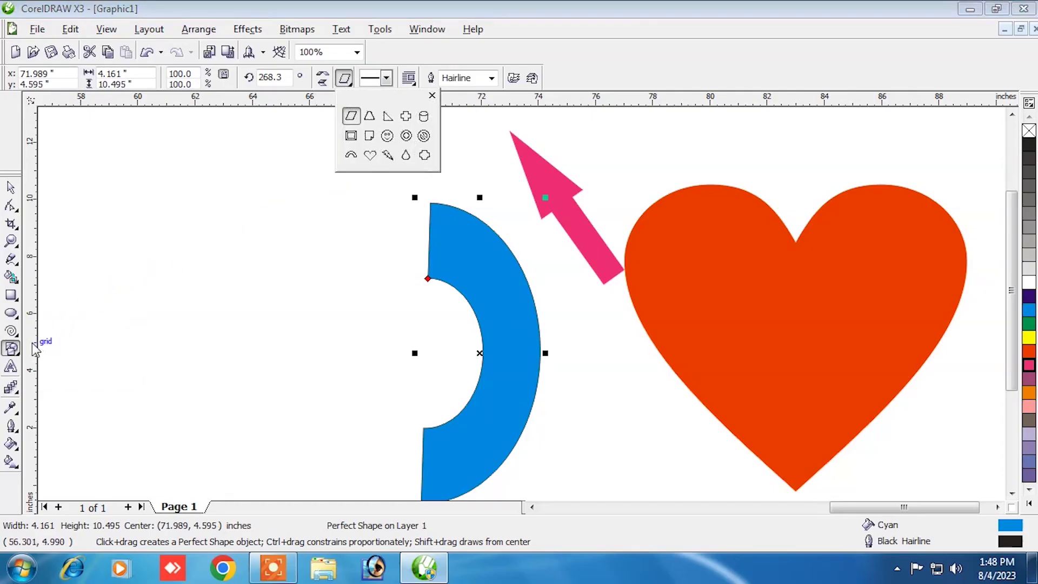
{"action": "left_click", "coordinate": [18, 357]}
{"action": "left_click", "coordinate": [60, 358]}
{"action": "left_click", "coordinate": [344, 78]}
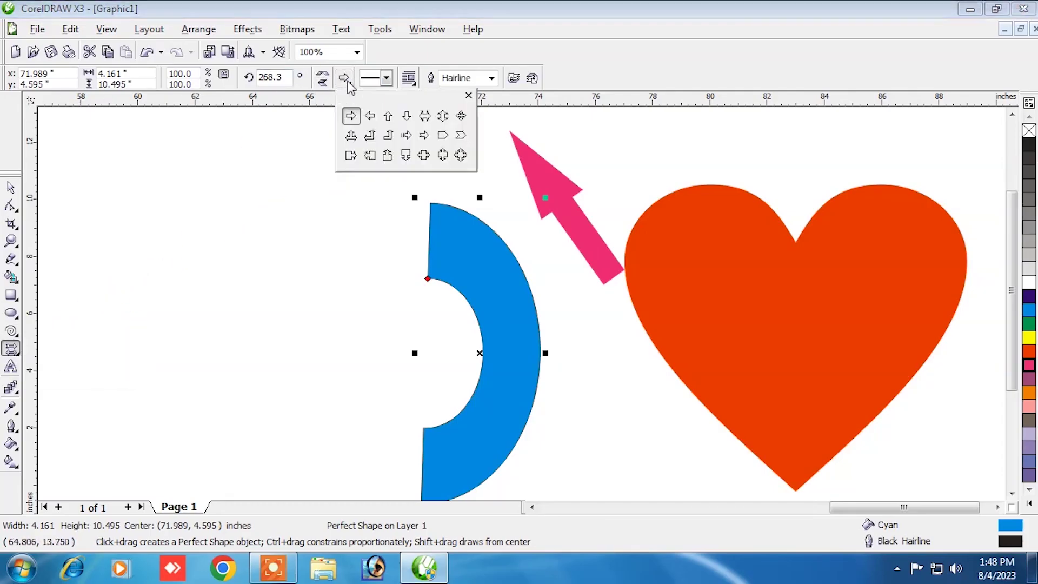
- Draw a flowchart parallelogram about 4.5 by 3.75 inches in the empty area left of the cyan arc
{"action": "left_click", "coordinate": [18, 357]}
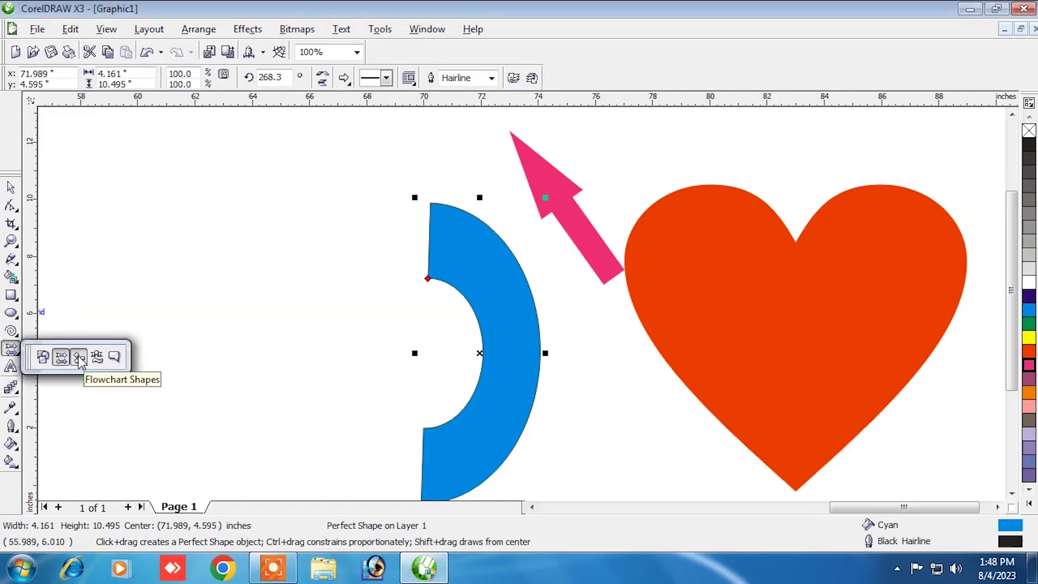
{"action": "left_click", "coordinate": [80, 358]}
{"action": "left_click_drag", "start_coordinate": [160, 157], "coordinate": [300, 276]}
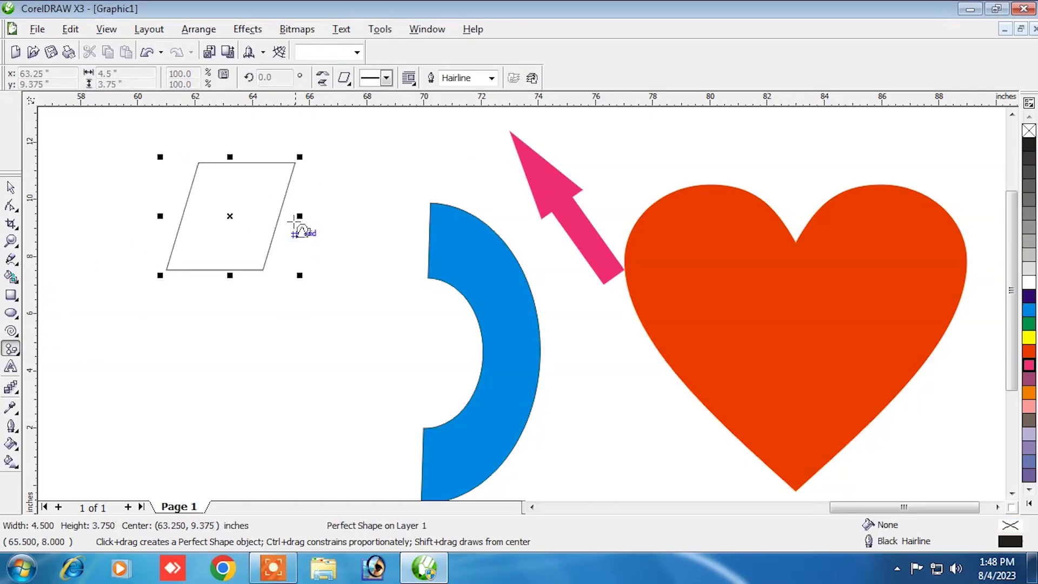
- Draw a wavy flowchart shape about 8.75 by 3.5 inches below the parallelogram and set its fill and outline to red
{"action": "left_click", "coordinate": [344, 77]}
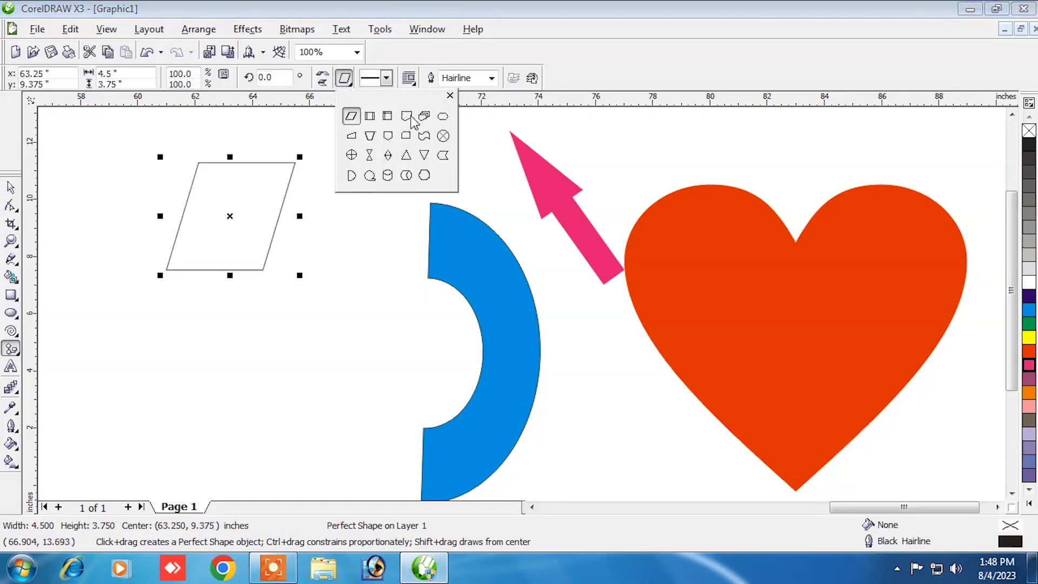
{"action": "left_click", "coordinate": [426, 138]}
{"action": "left_click_drag", "start_coordinate": [117, 313], "coordinate": [372, 419]}
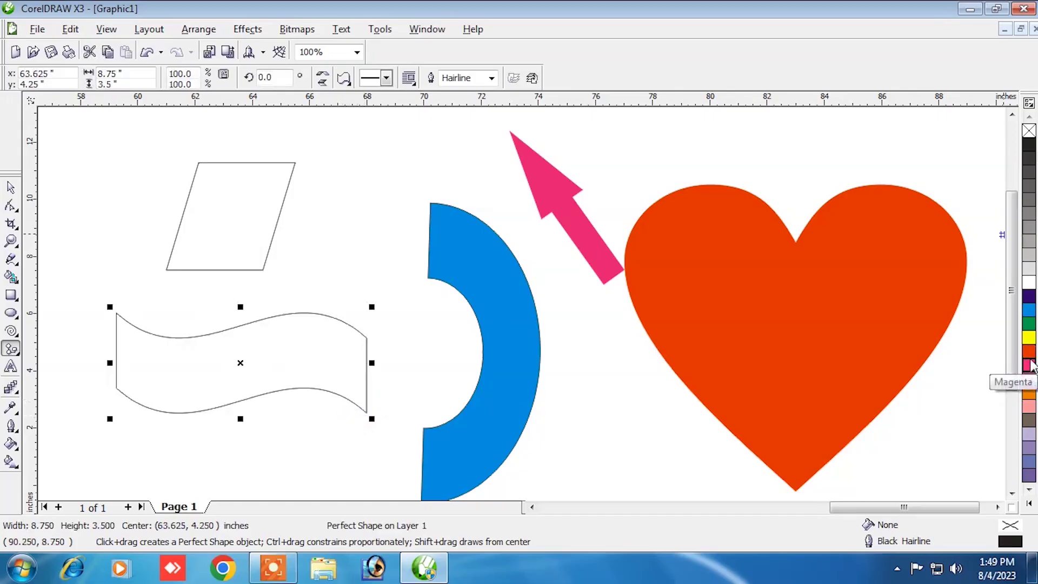
{"action": "left_click", "coordinate": [1030, 354]}
{"action": "right_click", "coordinate": [1030, 354]}
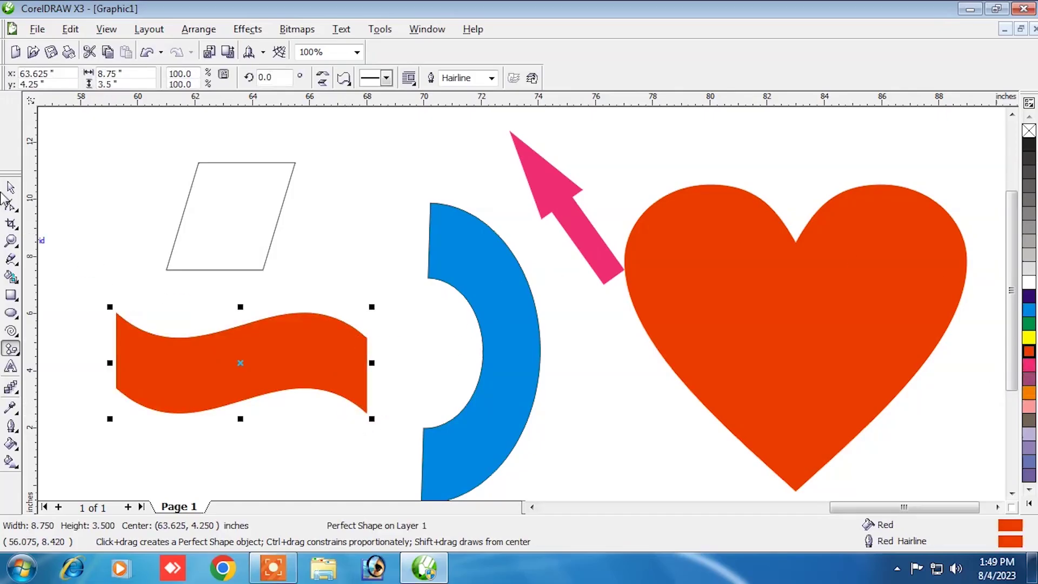
- Move the parallelogram onto the upper part of the heart and rotate it so its slanted sides stand nearly upright
{"action": "left_click", "coordinate": [11, 192]}
{"action": "left_click", "coordinate": [273, 233]}
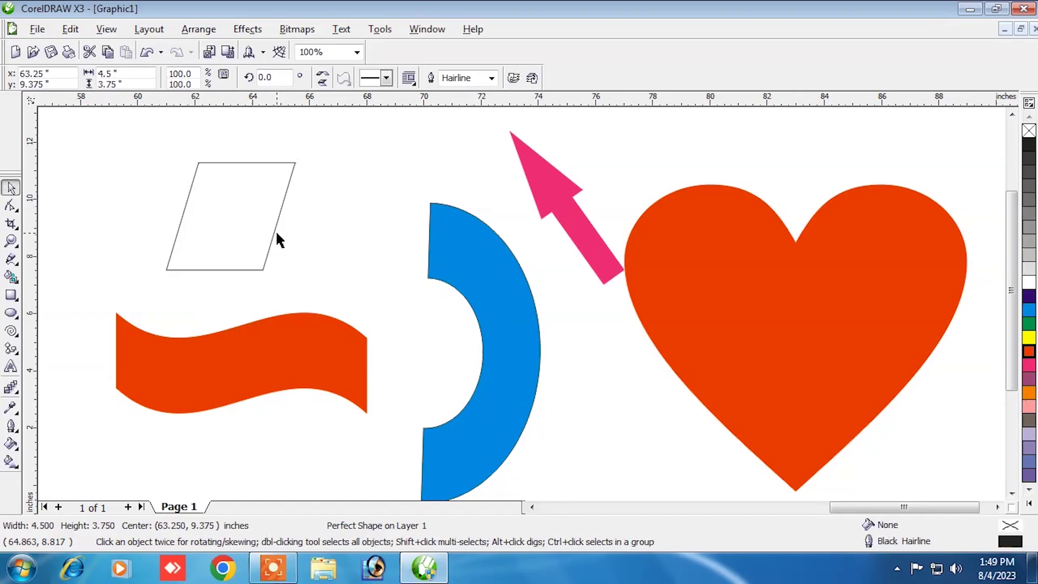
{"action": "left_click", "coordinate": [275, 229]}
{"action": "left_click_drag", "start_coordinate": [275, 229], "coordinate": [779, 181]}
{"action": "left_click_drag", "start_coordinate": [274, 194], "coordinate": [700, 196]}
- Place a second wave directly below the red one, nudge it left into alignment, and set its fill and outline to white
{"action": "left_click_drag", "start_coordinate": [259, 367], "coordinate": [271, 258]}
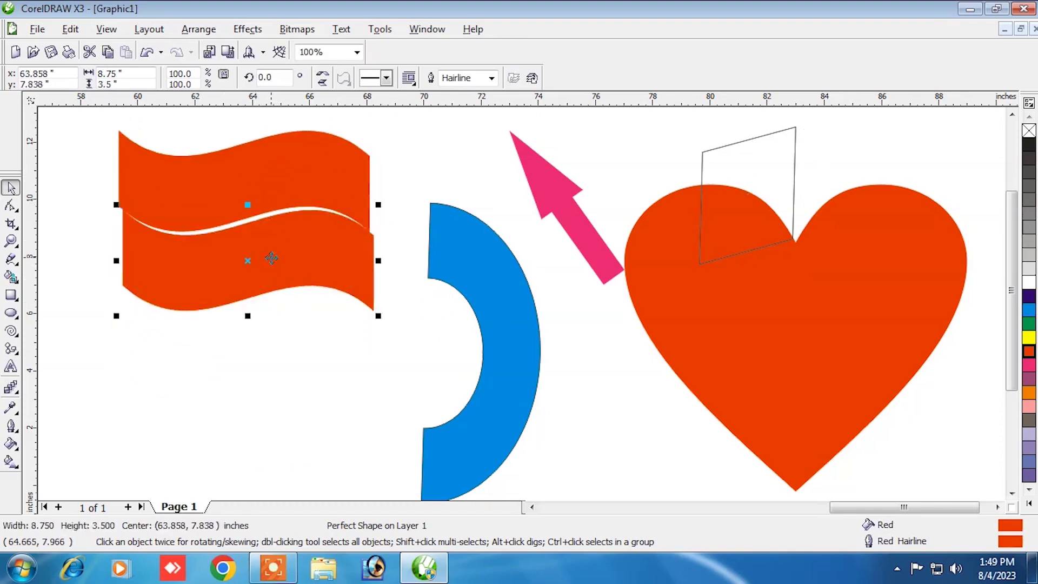
{"action": "key", "text": "Left"}
{"action": "key", "text": "Left"}
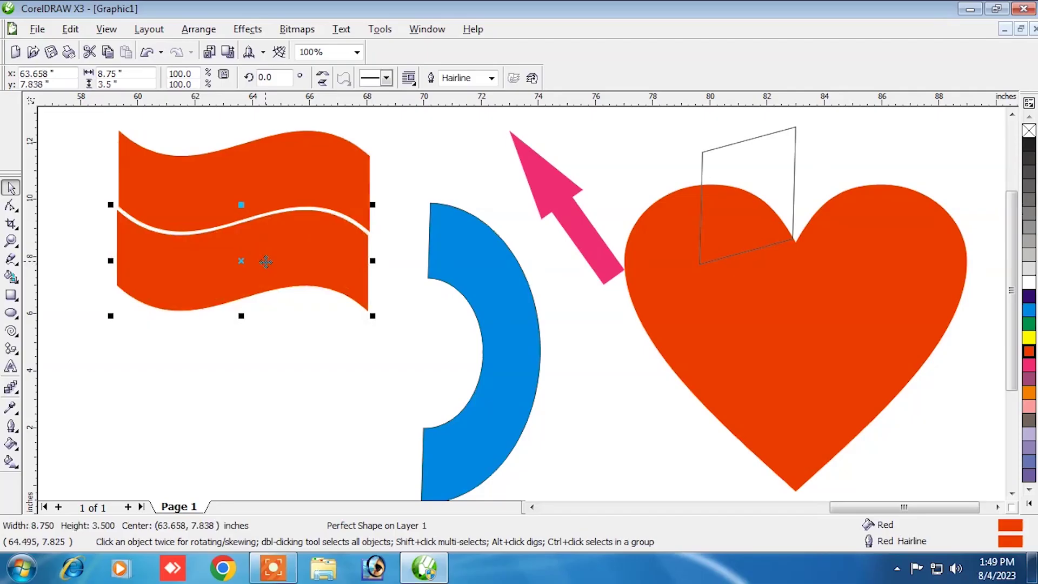
{"action": "left_click", "coordinate": [1029, 282]}
{"action": "right_click", "coordinate": [1029, 282]}
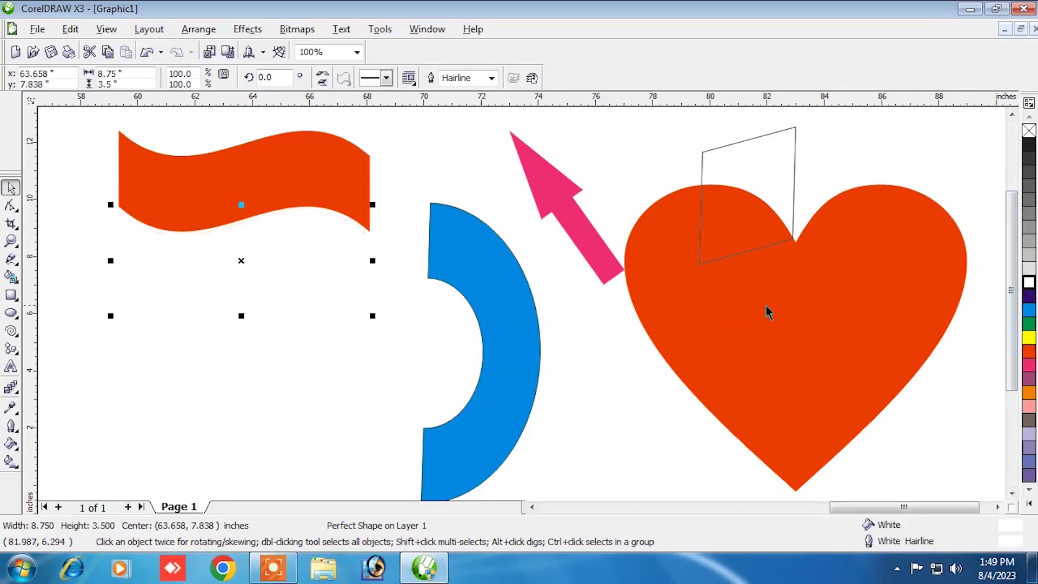
- Place the lowest wave band of the flag beneath the white band's position and set its fill and outline to green
{"action": "left_click_drag", "start_coordinate": [323, 267], "coordinate": [321, 345]}
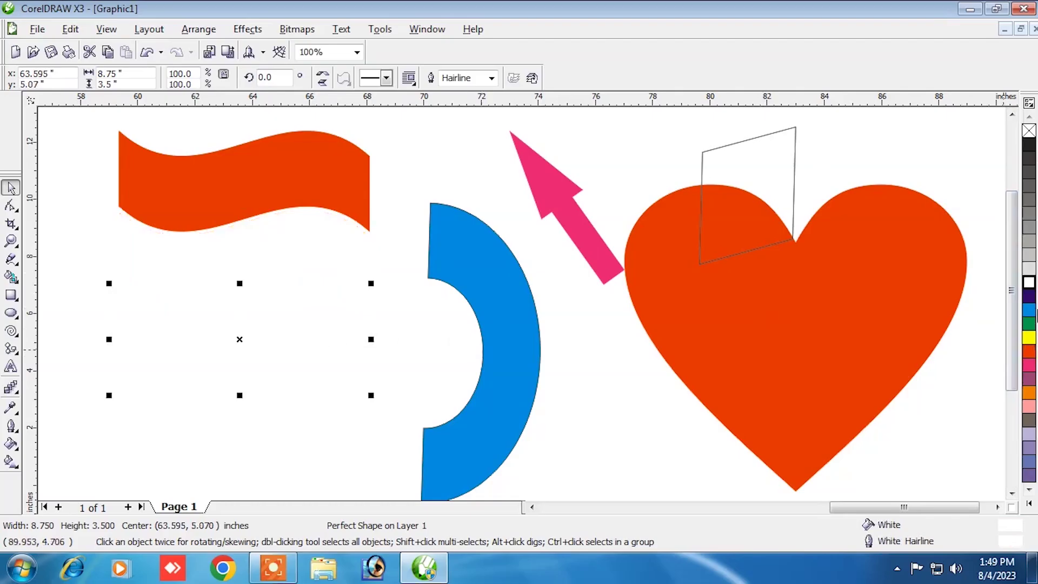
{"action": "left_click", "coordinate": [1029, 324]}
{"action": "right_click", "coordinate": [1029, 324]}
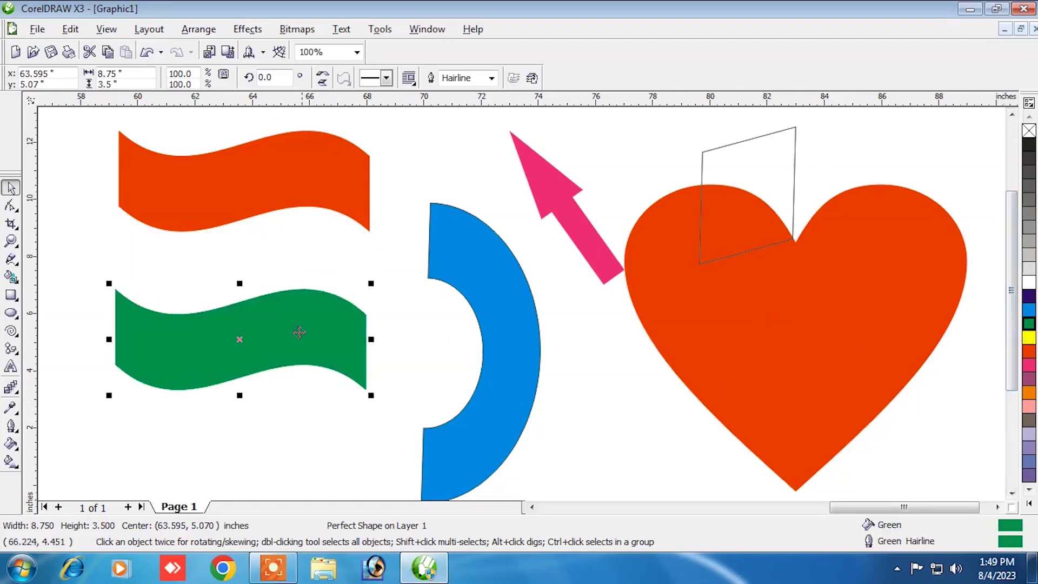
{"action": "left_click", "coordinate": [81, 213]}
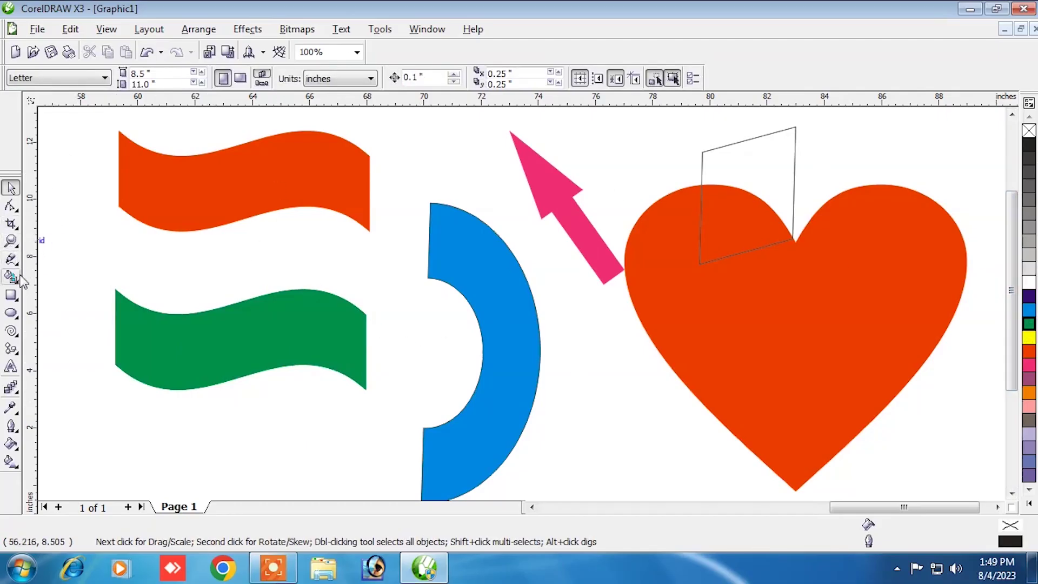
- Draw a seven-point star about 4.1 by 4.5 inches over the lower left edge of the heart
{"action": "left_click", "coordinate": [15, 332]}
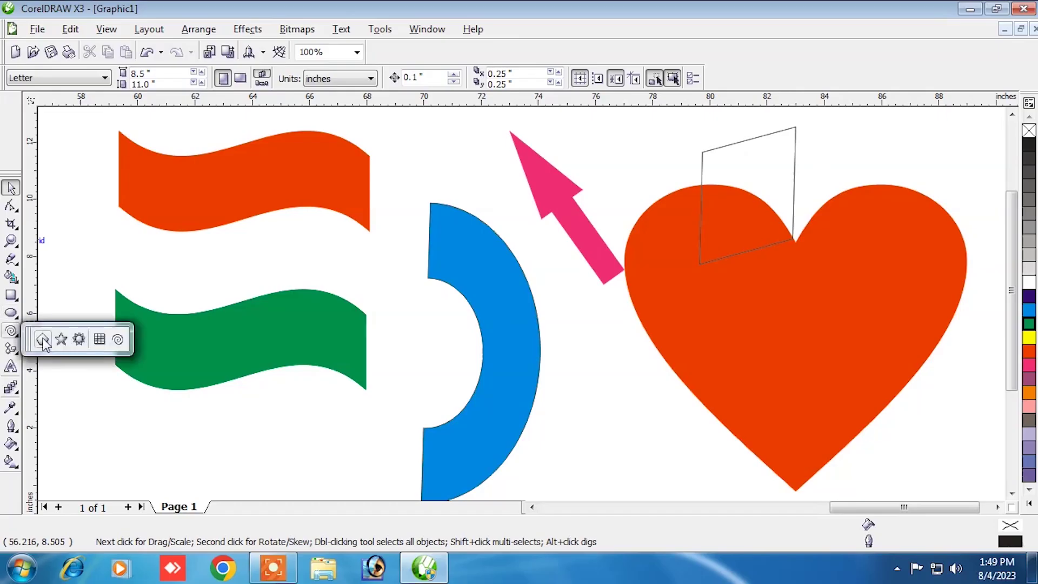
{"action": "left_click", "coordinate": [61, 340]}
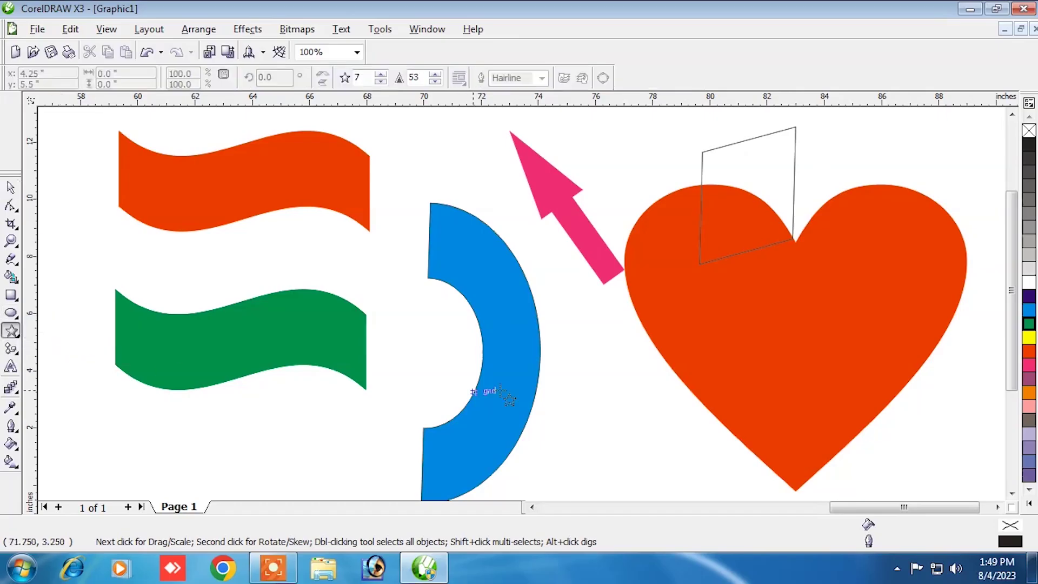
{"action": "left_click_drag", "start_coordinate": [589, 306], "coordinate": [711, 442]}
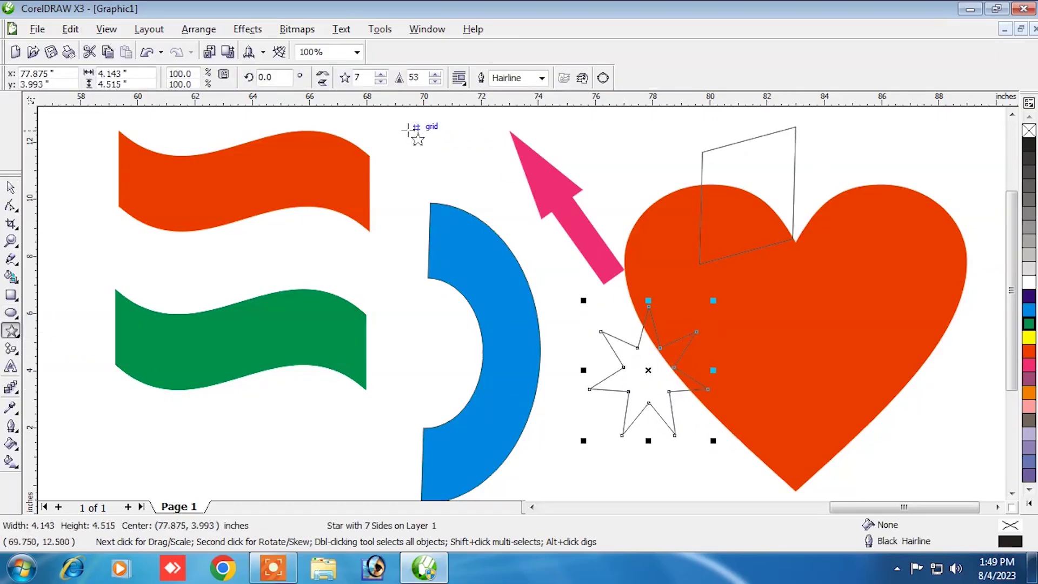
- Set the star's number of points to 24
{"action": "left_click", "coordinate": [381, 75]}
{"action": "left_click", "coordinate": [382, 75]}
{"action": "left_click", "coordinate": [381, 75]}
{"action": "left_click", "coordinate": [382, 75]}
{"action": "left_click", "coordinate": [381, 75]}
{"action": "left_click", "coordinate": [381, 75]}
{"action": "left_click", "coordinate": [381, 75]}
{"action": "left_click", "coordinate": [381, 75]}
{"action": "left_click", "coordinate": [382, 75]}
{"action": "left_click", "coordinate": [381, 76]}
{"action": "left_click", "coordinate": [381, 75]}
{"action": "left_click", "coordinate": [381, 75]}
{"action": "left_click", "coordinate": [381, 76]}
{"action": "left_click", "coordinate": [381, 76]}
{"action": "left_click", "coordinate": [381, 75]}
{"action": "left_click", "coordinate": [382, 76]}
{"action": "left_click", "coordinate": [381, 76]}
{"action": "left_click", "coordinate": [381, 81]}
{"action": "left_click", "coordinate": [381, 81]}
{"action": "left_click", "coordinate": [381, 82]}
{"action": "left_click", "coordinate": [381, 82]}
{"action": "left_click", "coordinate": [382, 82]}
{"action": "left_click", "coordinate": [382, 82]}
{"action": "left_click", "coordinate": [381, 82]}
{"action": "left_click", "coordinate": [382, 81]}
- Set the star's sharpness to 99 so its points become thin spokes
{"action": "left_click", "coordinate": [436, 75]}
{"action": "left_click", "coordinate": [435, 75]}
{"action": "left_click", "coordinate": [435, 74]}
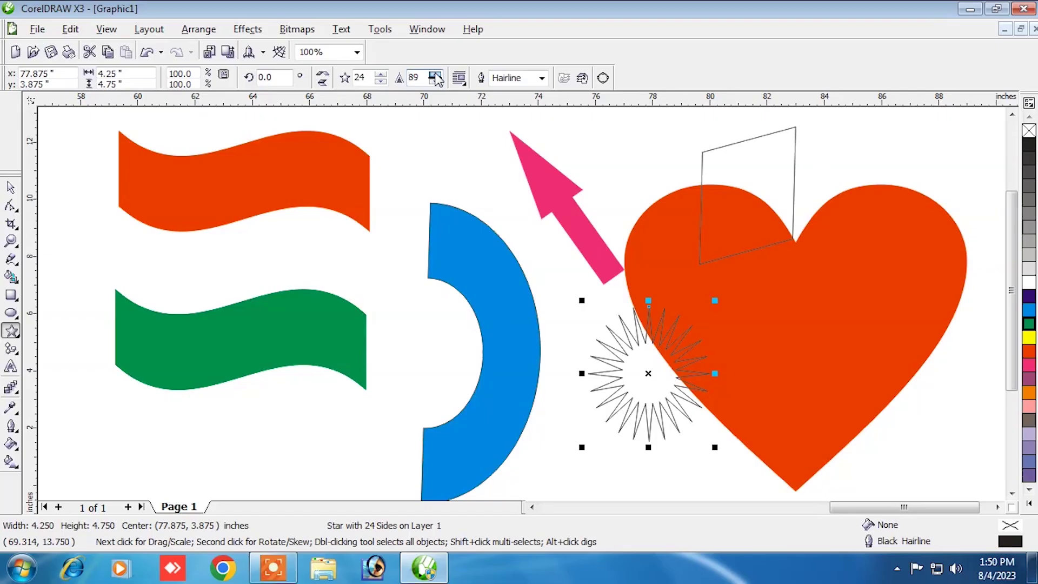
{"action": "left_click", "coordinate": [436, 75]}
{"action": "left_click", "coordinate": [435, 75]}
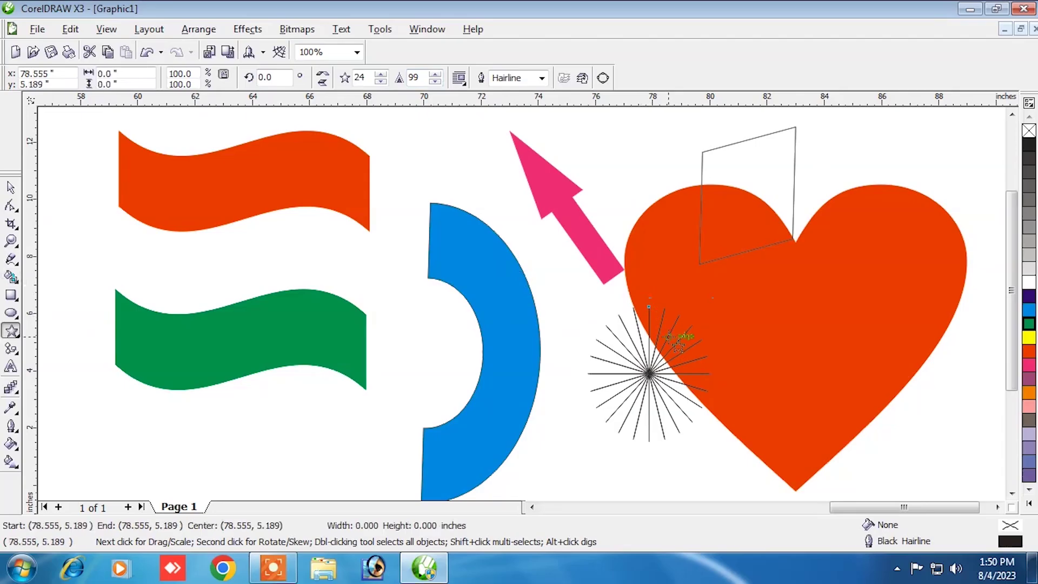
- Draw an ellipse about 4.25 by 5 inches around the spoked star
{"action": "left_click", "coordinate": [11, 313]}
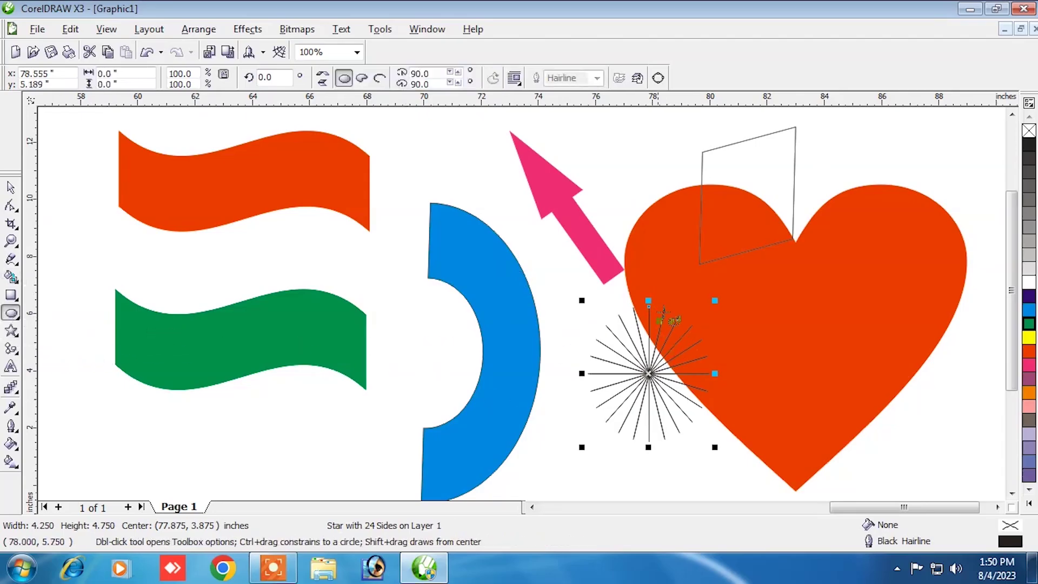
{"action": "mouse_move", "coordinate": [596, 298]}
{"action": "left_mouse_down"}
{"action": "mouse_move", "coordinate": [676, 413]}
{"action": "mouse_move", "coordinate": [717, 434]}
{"action": "left_mouse_up"}
{"action": "left_click", "coordinate": [831, 291]}
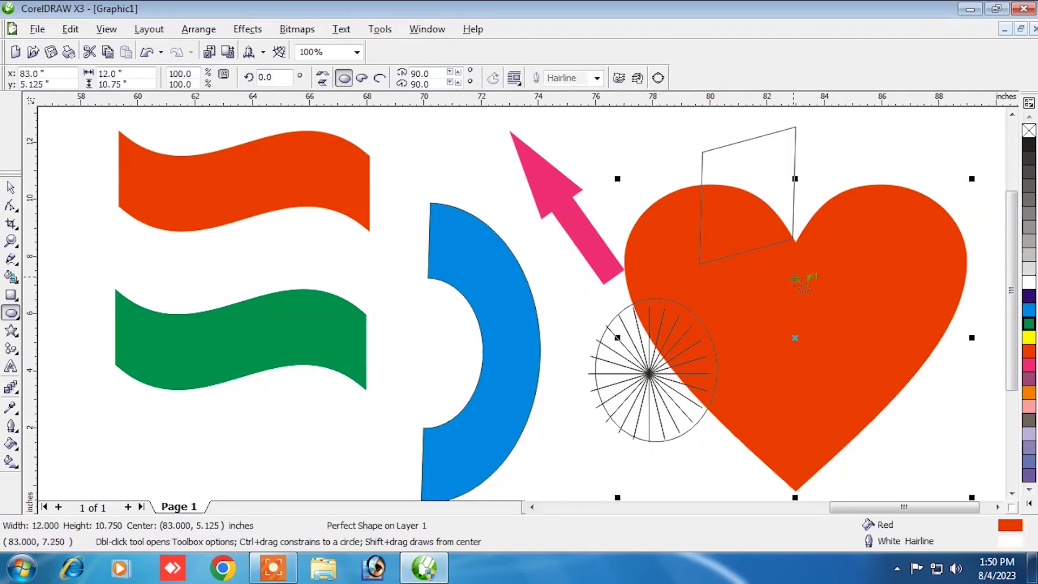
{"action": "left_click_drag", "start_coordinate": [831, 292], "coordinate": [939, 250]}
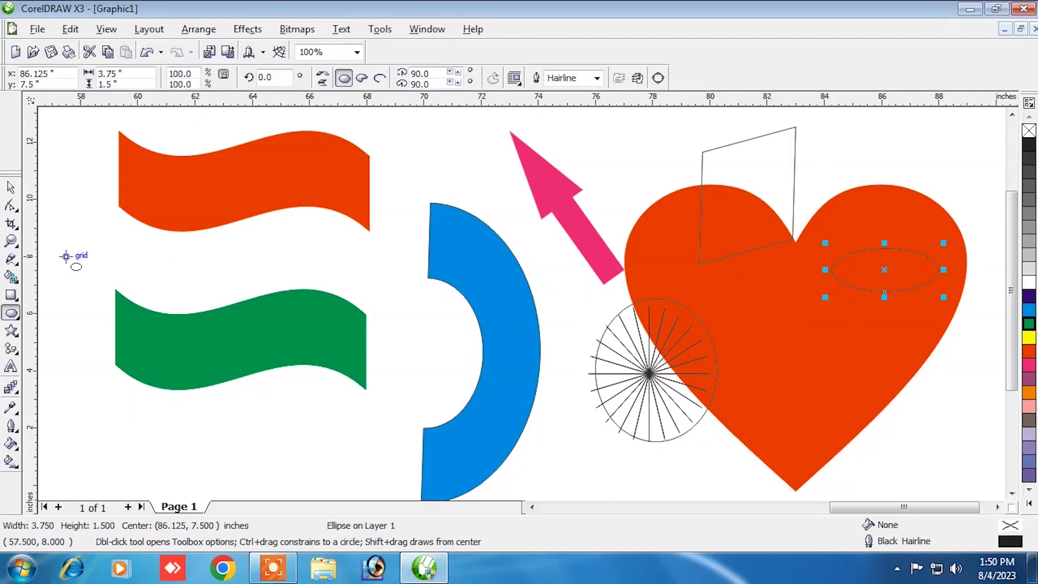
{"action": "key", "text": "ctrl+z"}
- Move the red heart up and to the right, clear of the star and ellipse
{"action": "left_click", "coordinate": [10, 189]}
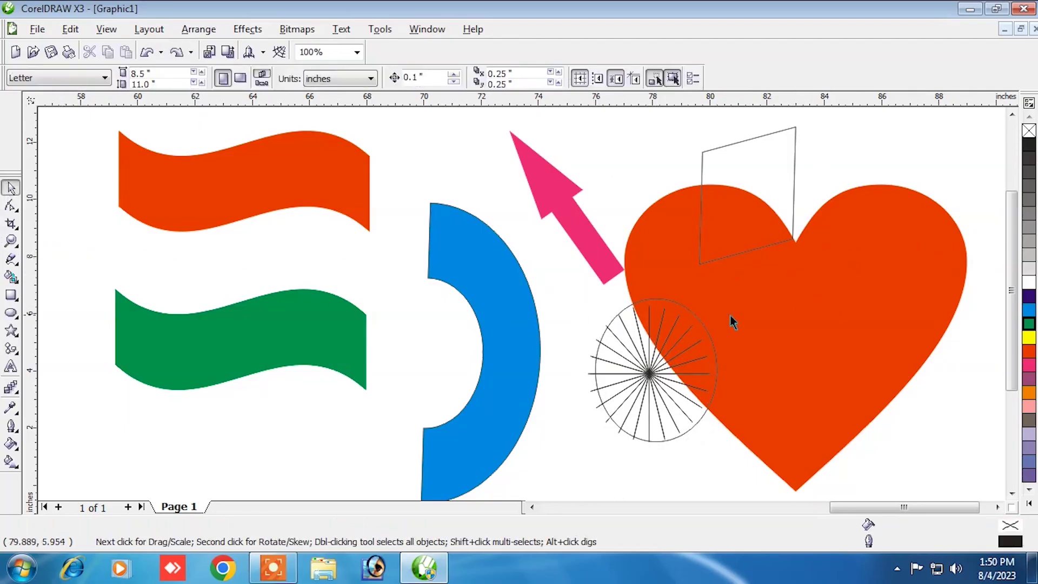
{"action": "left_click", "coordinate": [732, 320]}
{"action": "left_click_drag", "start_coordinate": [732, 320], "coordinate": [900, 262]}
- Move and resize the ellipse to about 4.25 by 4.75 inches so it meets the tips of the star's spokes on all sides
{"action": "left_click", "coordinate": [678, 347]}
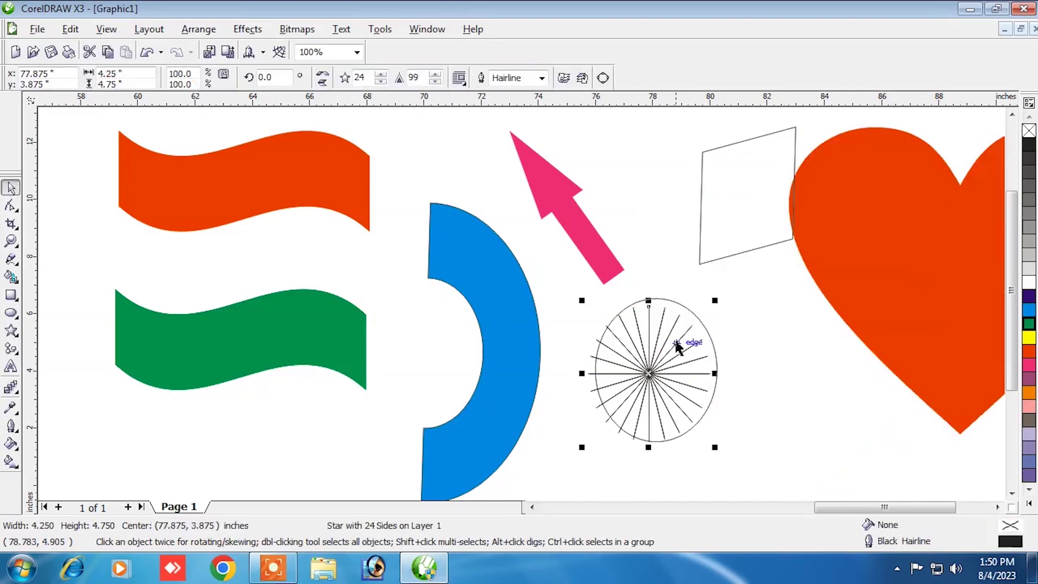
{"action": "left_click_drag", "start_coordinate": [694, 313], "coordinate": [688, 319]}
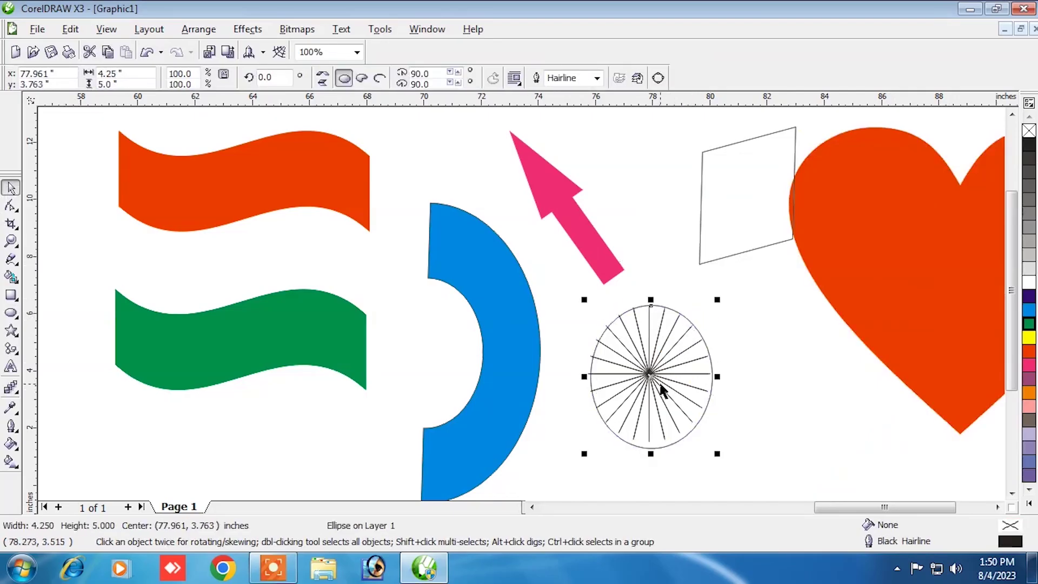
{"action": "scroll", "coordinate": [654, 373], "scroll_direction": "up", "scroll_amount": 1}
{"action": "scroll", "coordinate": [479, 262], "scroll_direction": "up", "scroll_amount": 1}
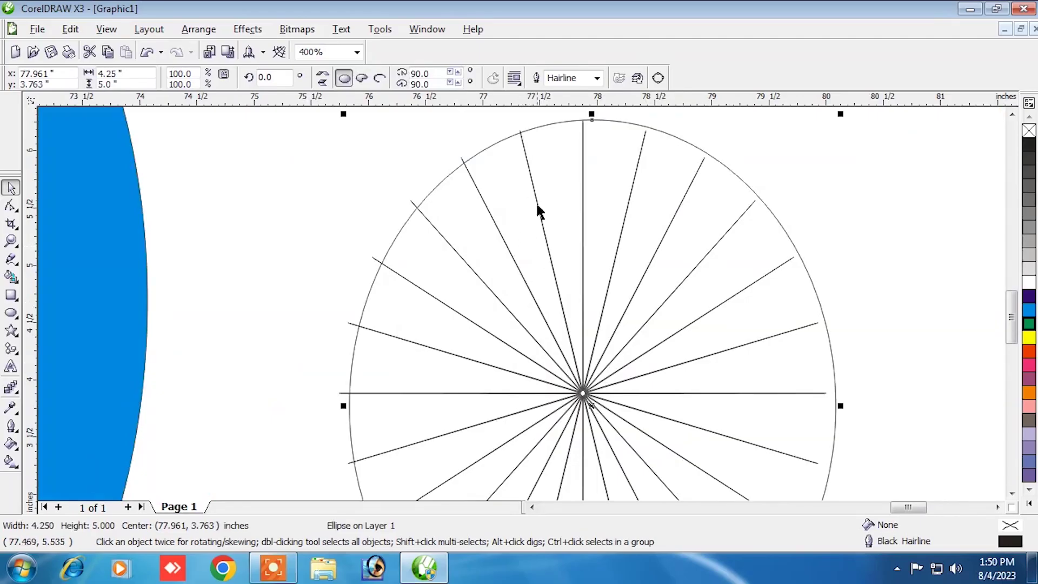
{"action": "scroll", "coordinate": [539, 221], "scroll_direction": "down", "scroll_amount": 1}
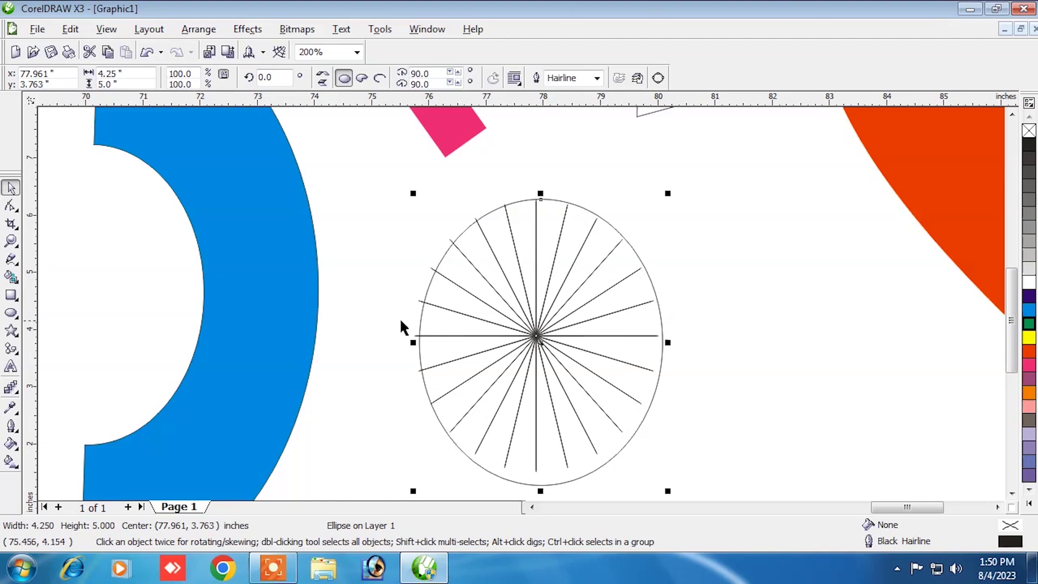
{"action": "left_click_drag", "start_coordinate": [413, 343], "coordinate": [410, 343]}
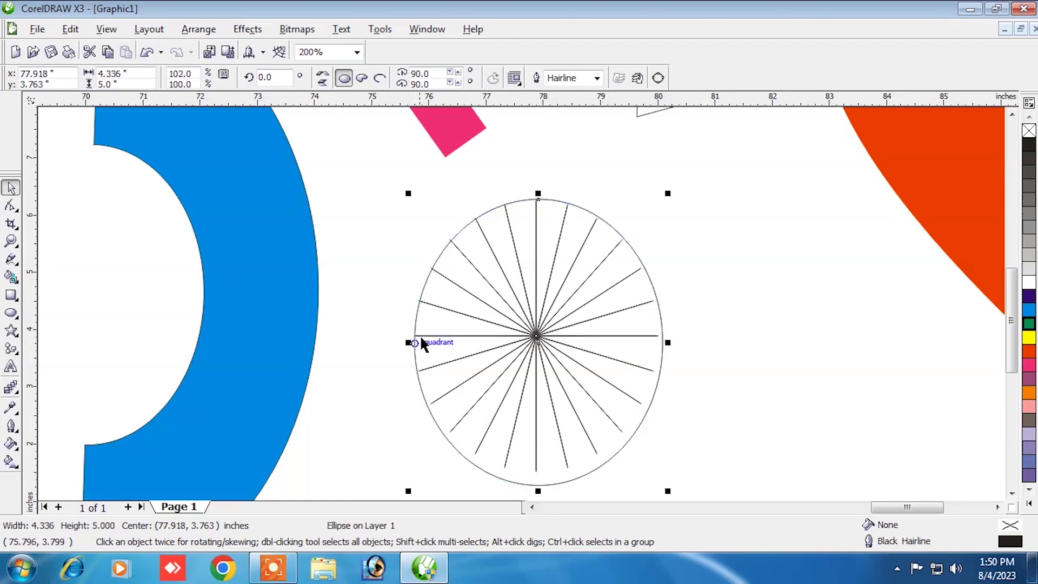
{"action": "left_click_drag", "start_coordinate": [538, 193], "coordinate": [535, 187]}
{"action": "left_click_drag", "start_coordinate": [670, 341], "coordinate": [664, 337]}
{"action": "left_click_drag", "start_coordinate": [535, 486], "coordinate": [536, 472]}
{"action": "left_click_drag", "start_coordinate": [537, 178], "coordinate": [537, 193]}
{"action": "left_click", "coordinate": [670, 227]}
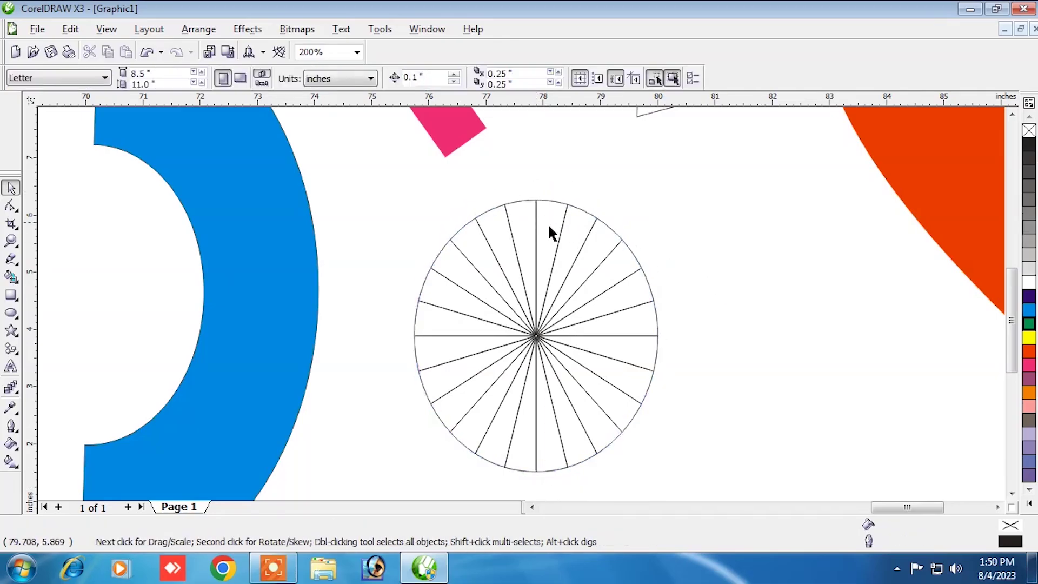
- Group the spoked star with its ellipse and flatten the group to about 4.31 inches high so the wheel looks round
{"action": "left_click_drag", "start_coordinate": [475, 243], "coordinate": [718, 499]}
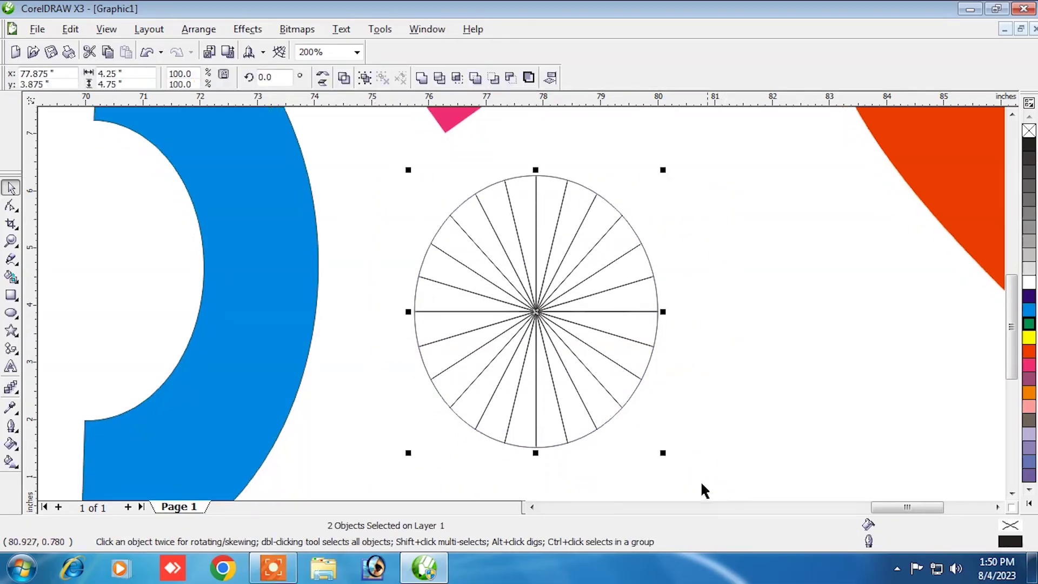
{"action": "left_click", "coordinate": [198, 29]}
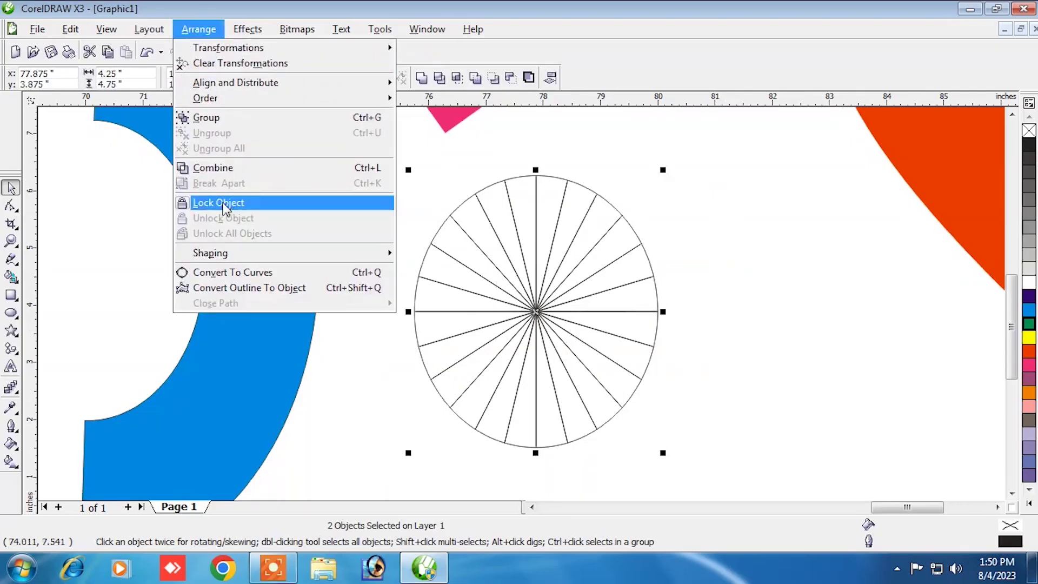
{"action": "left_click", "coordinate": [218, 125]}
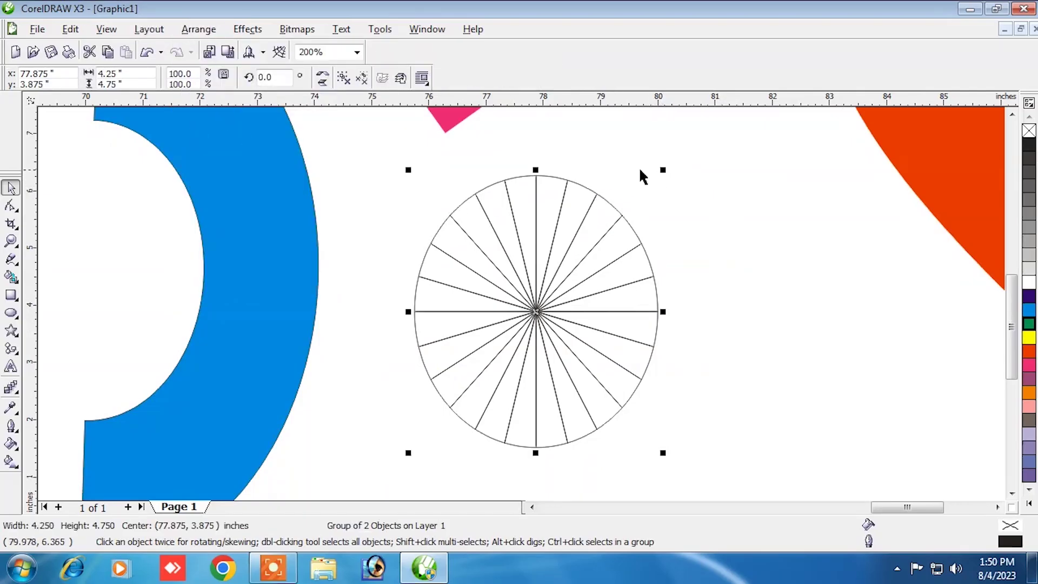
{"action": "left_click_drag", "start_coordinate": [536, 170], "coordinate": [545, 206]}
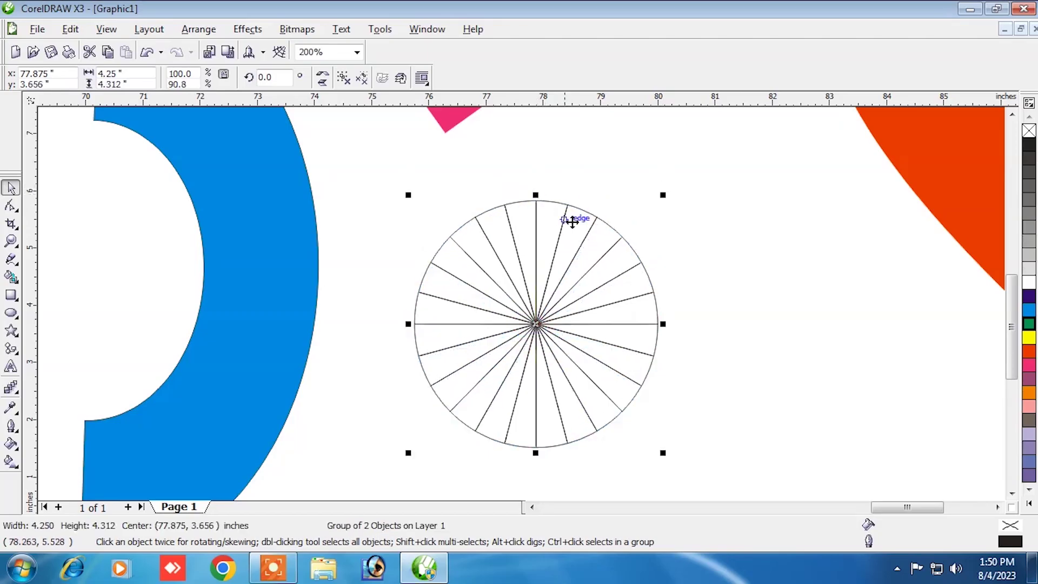
{"action": "left_click", "coordinate": [739, 248]}
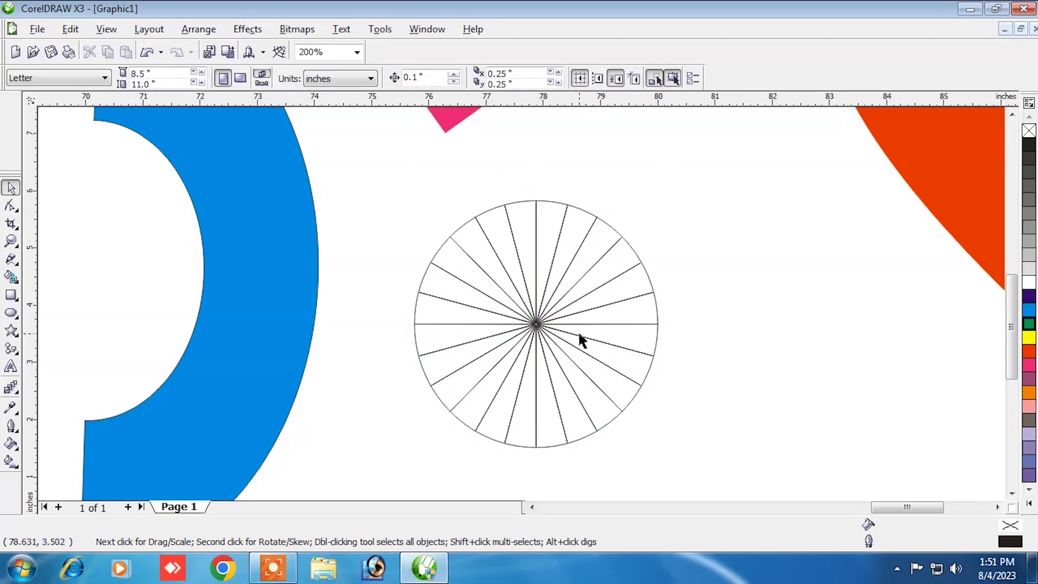
- Move the wheel between the flag's orange and green bands, shrink it to about 2.64 by 2.6 inches and rotate it to about 84.3 degrees
{"action": "left_click", "coordinate": [466, 346]}
{"action": "scroll", "coordinate": [508, 337], "scroll_direction": "down", "scroll_amount": 1}
{"action": "scroll", "coordinate": [520, 306], "scroll_direction": "down", "scroll_amount": 1}
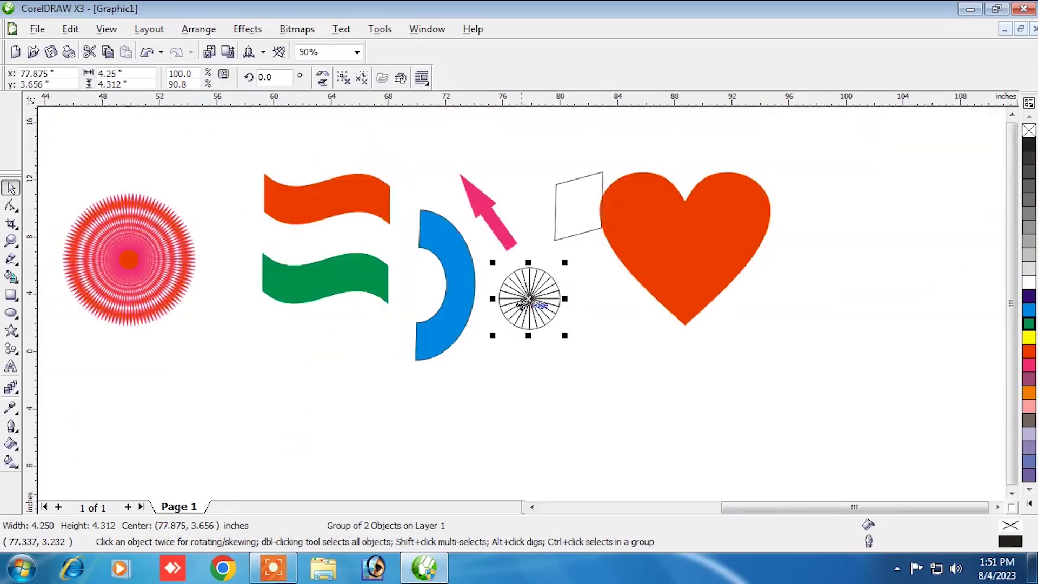
{"action": "left_click_drag", "start_coordinate": [528, 300], "coordinate": [373, 267]}
{"action": "left_click_drag", "start_coordinate": [411, 223], "coordinate": [343, 235]}
{"action": "left_click", "coordinate": [371, 268]}
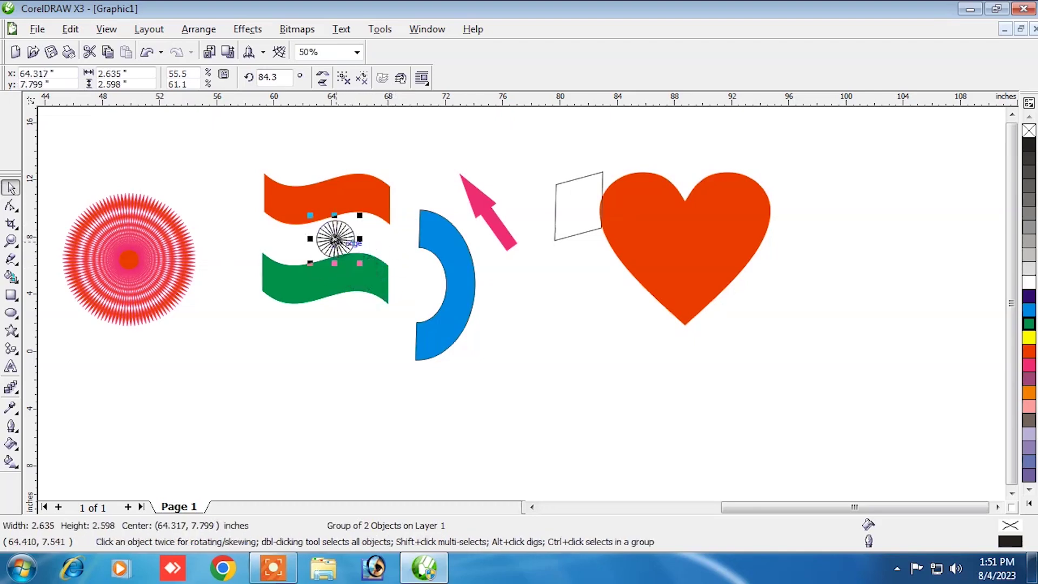
- Shrink the wheel to about 2.28 by 2.25 inches and nudge it up clear of the green band
{"action": "scroll", "coordinate": [337, 243], "scroll_direction": "up", "scroll_amount": 1}
{"action": "scroll", "coordinate": [581, 344], "scroll_direction": "up", "scroll_amount": 1}
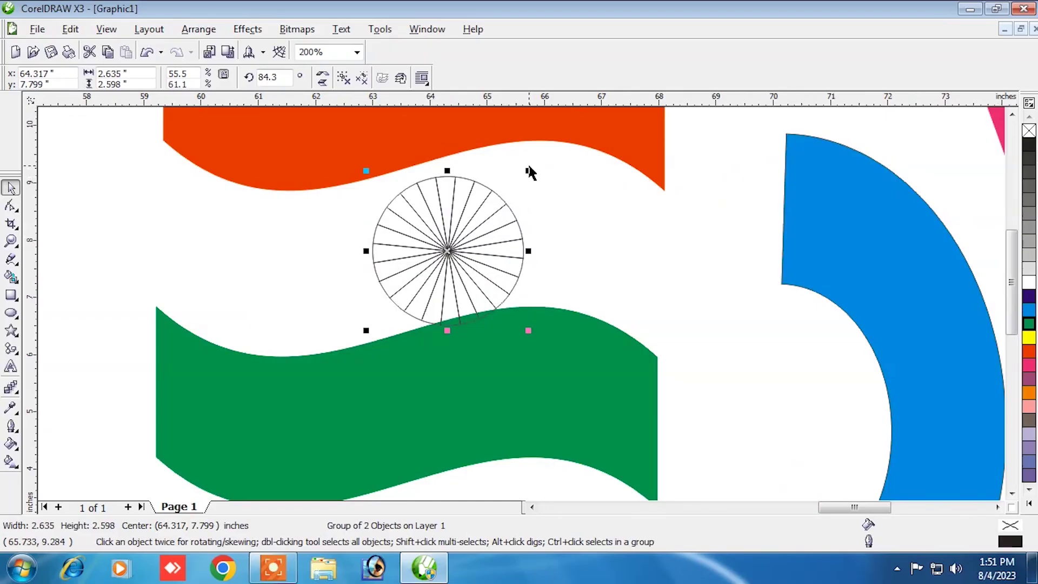
{"action": "left_click_drag", "start_coordinate": [528, 170], "coordinate": [508, 191]}
{"action": "key", "text": "Up"}
{"action": "key", "text": "Up"}
{"action": "key", "text": "Up"}
{"action": "key", "text": "Up"}
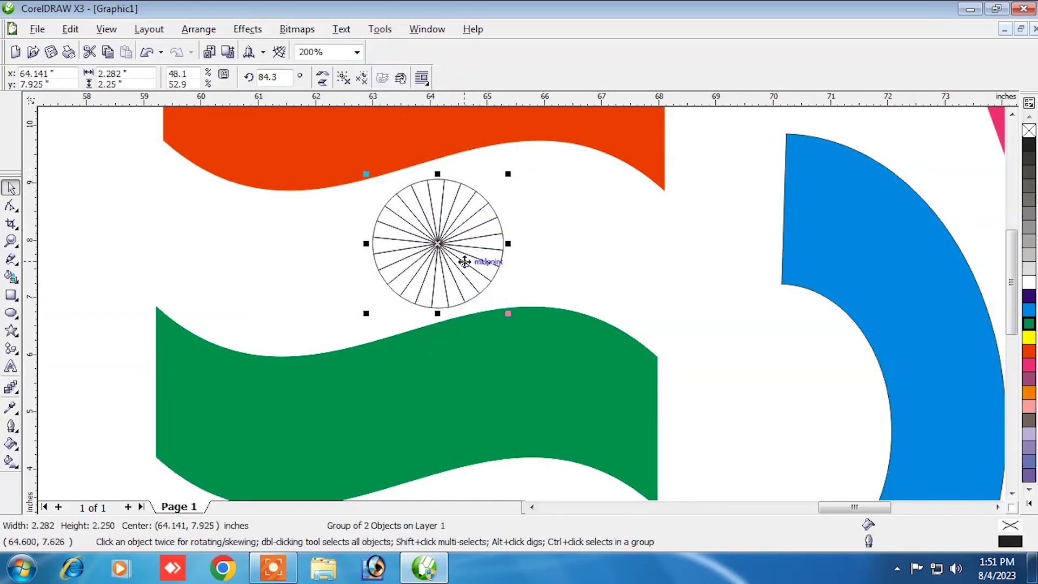
{"action": "key", "text": "Down"}
{"action": "key", "text": "Up"}
{"action": "scroll", "coordinate": [447, 260], "scroll_direction": "down", "scroll_amount": 3}
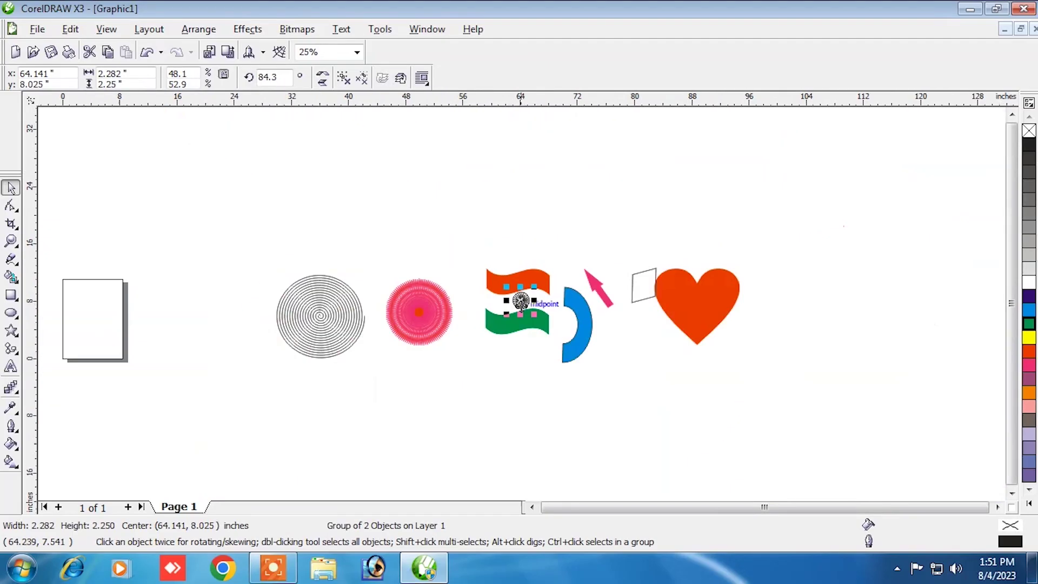
- Shift the wheel slightly left and down to center it in the flag's white band
{"action": "scroll", "coordinate": [524, 300], "scroll_direction": "up", "scroll_amount": 1}
{"action": "scroll", "coordinate": [528, 291], "scroll_direction": "up", "scroll_amount": 1}
{"action": "left_click", "coordinate": [636, 331]}
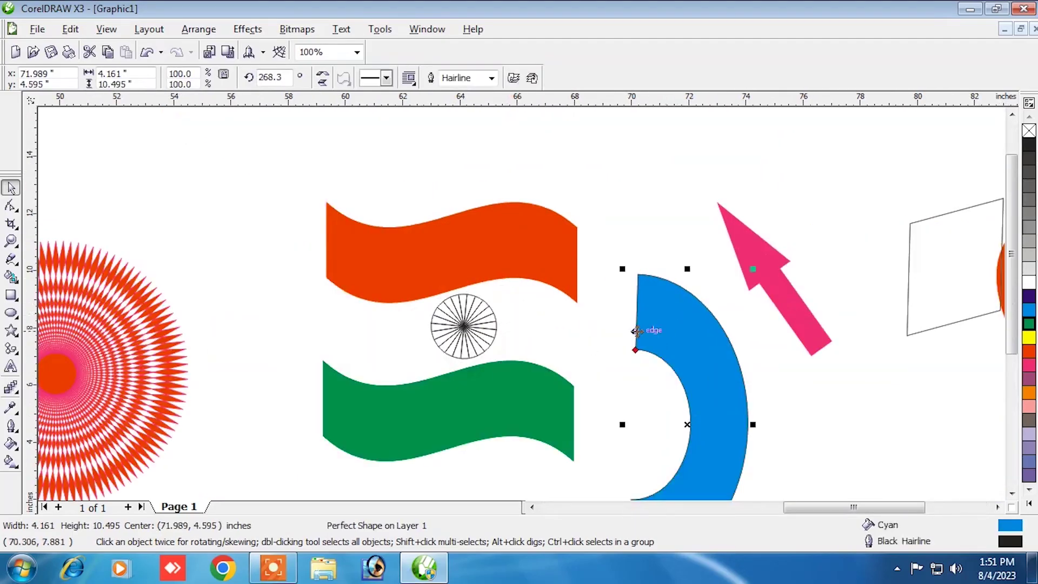
{"action": "left_click_drag", "start_coordinate": [492, 346], "coordinate": [468, 343]}
{"action": "left_click", "coordinate": [642, 248]}
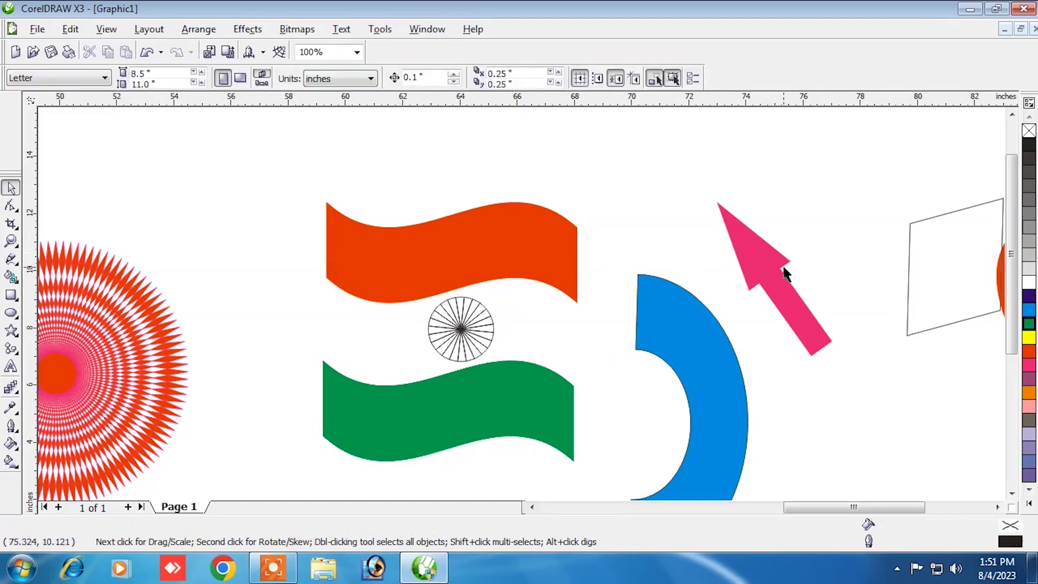
- Draw a folded ribbon banner shape about 38 by 10.25 inches in the empty area beside the heart
{"action": "scroll", "coordinate": [520, 309], "scroll_direction": "down", "scroll_amount": 4}
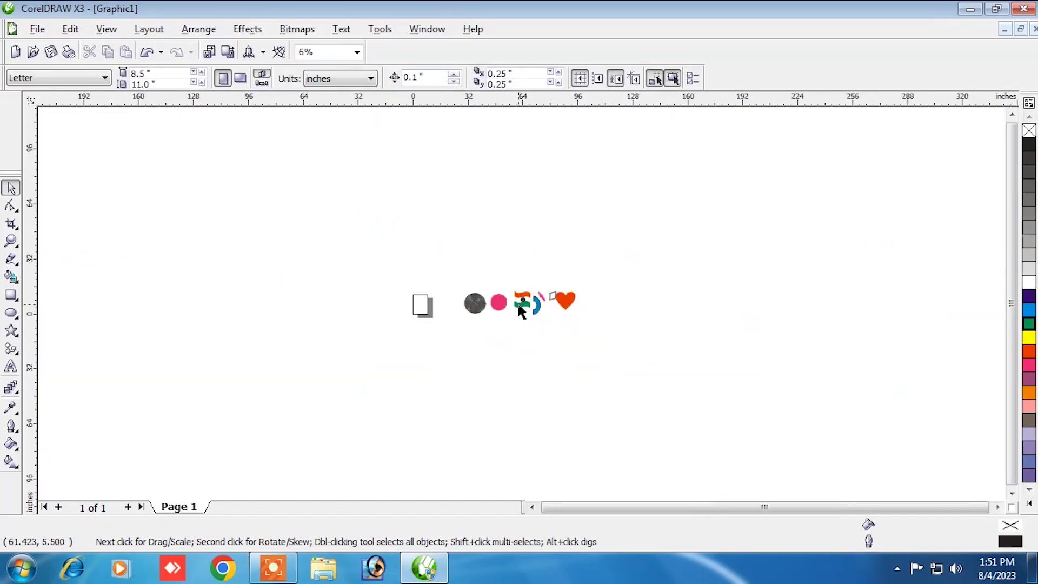
{"action": "scroll", "coordinate": [588, 306], "scroll_direction": "up", "scroll_amount": 2}
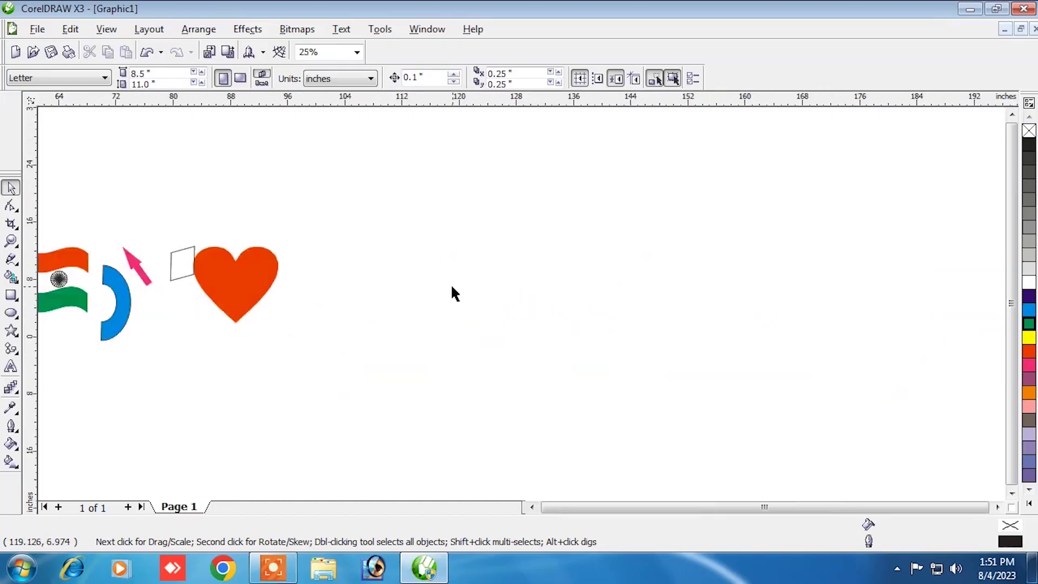
{"action": "scroll", "coordinate": [497, 303], "scroll_direction": "up", "scroll_amount": 1}
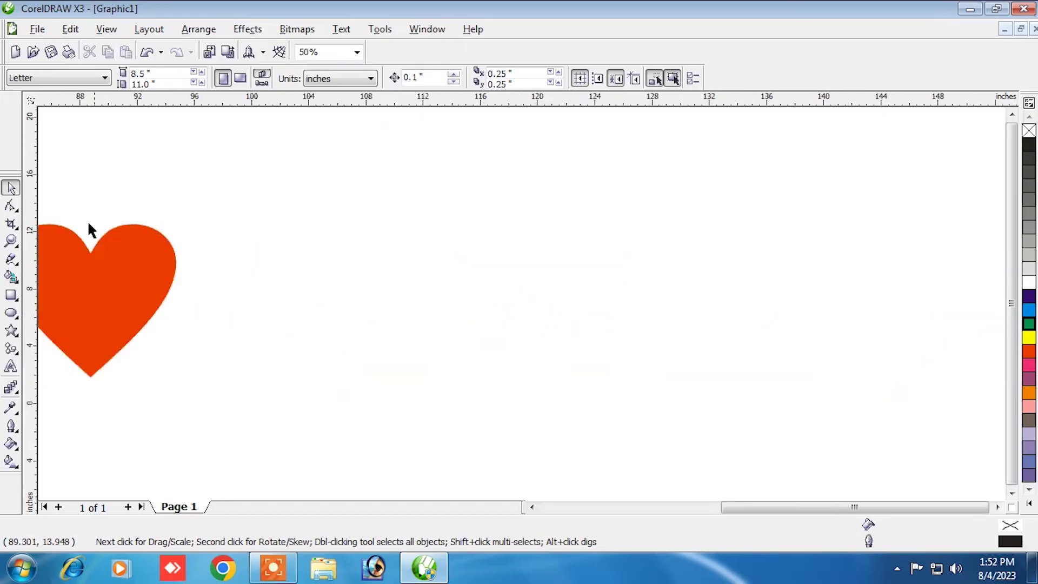
{"action": "left_click", "coordinate": [12, 331]}
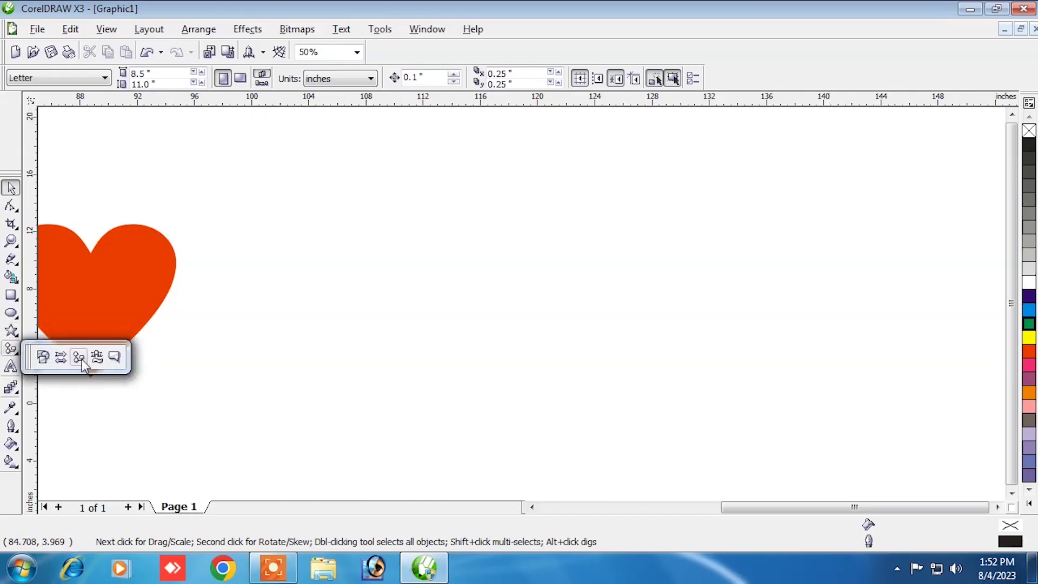
{"action": "left_click", "coordinate": [80, 358]}
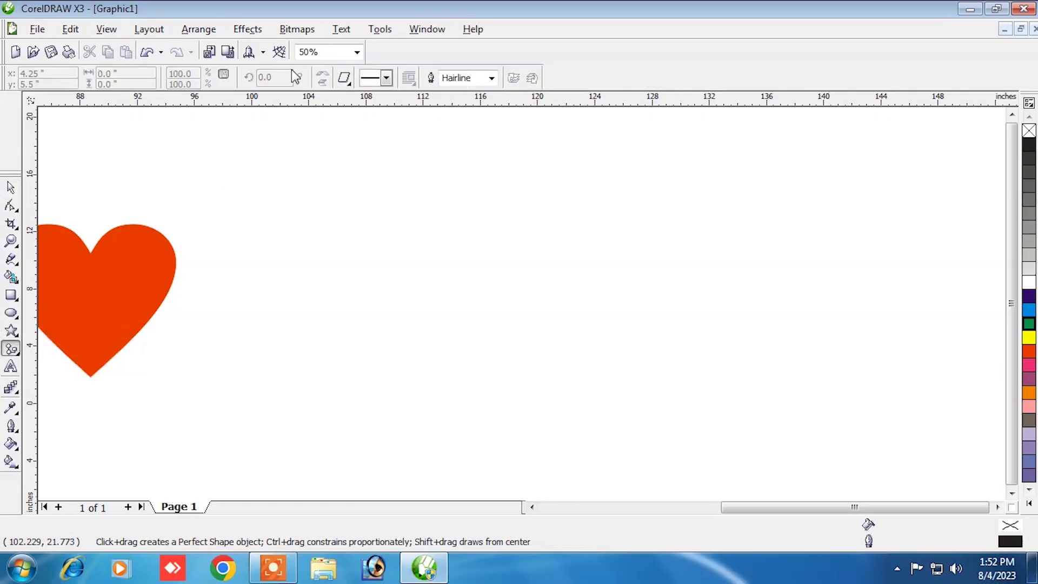
{"action": "left_click", "coordinate": [346, 80]}
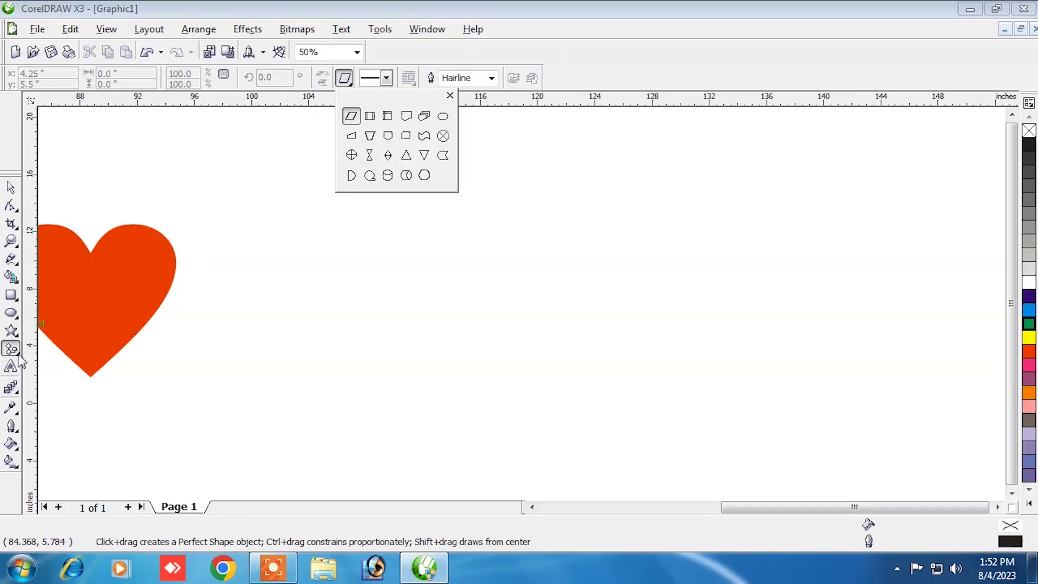
{"action": "left_click", "coordinate": [19, 356]}
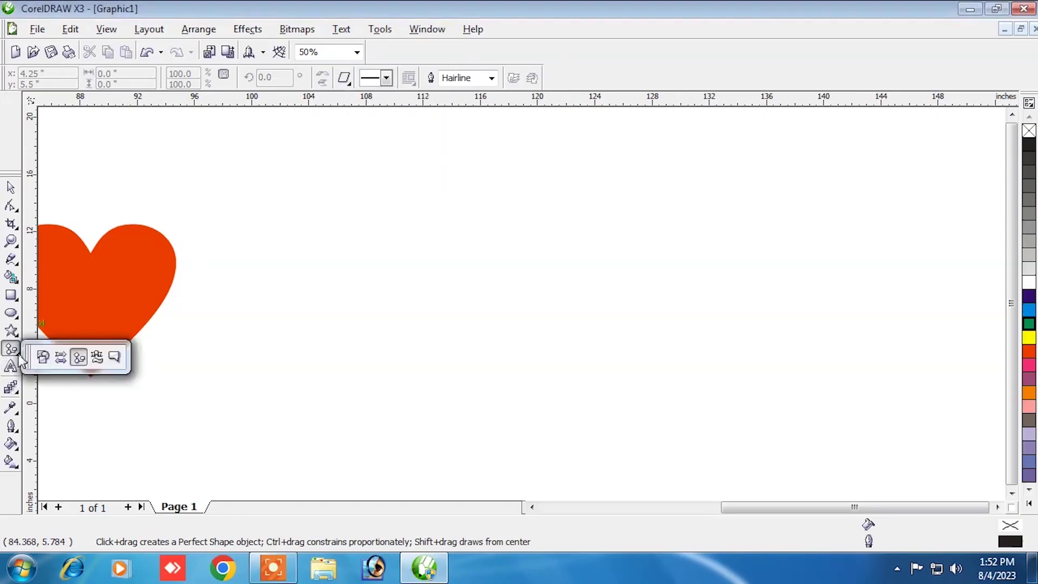
{"action": "left_click", "coordinate": [98, 359]}
{"action": "left_click", "coordinate": [344, 78]}
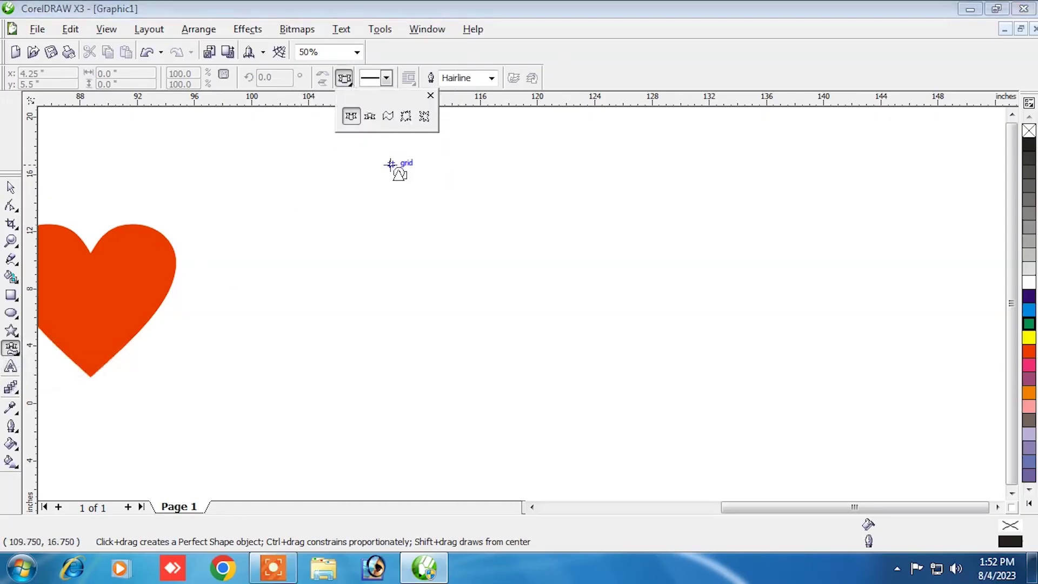
{"action": "left_click", "coordinate": [350, 117]}
{"action": "left_click_drag", "start_coordinate": [273, 164], "coordinate": [816, 310]}
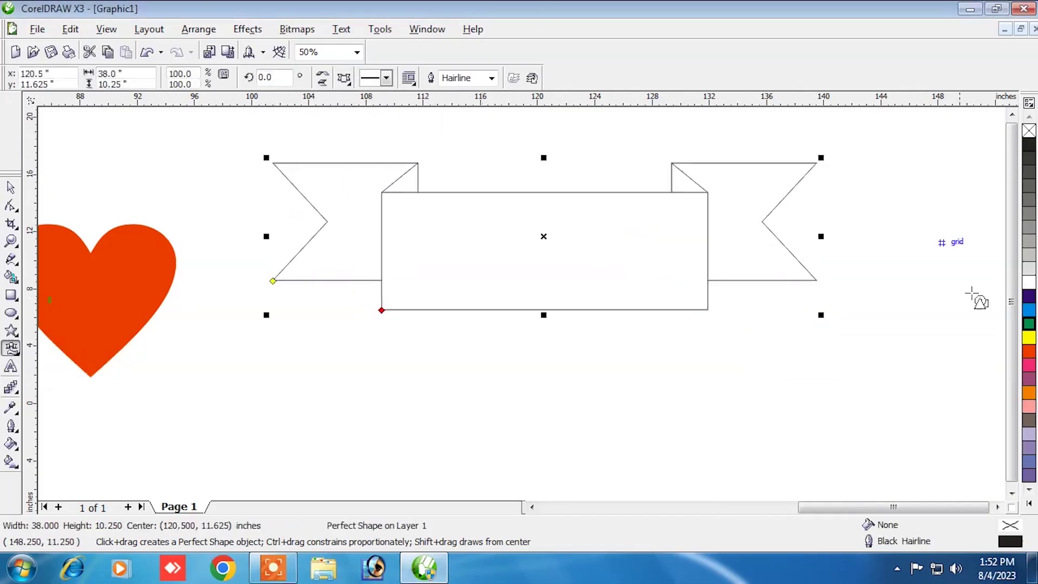
- Fill the banner with red and close the unfilled sliver in its center panel with a red Smart Fill
{"action": "left_click", "coordinate": [1029, 352]}
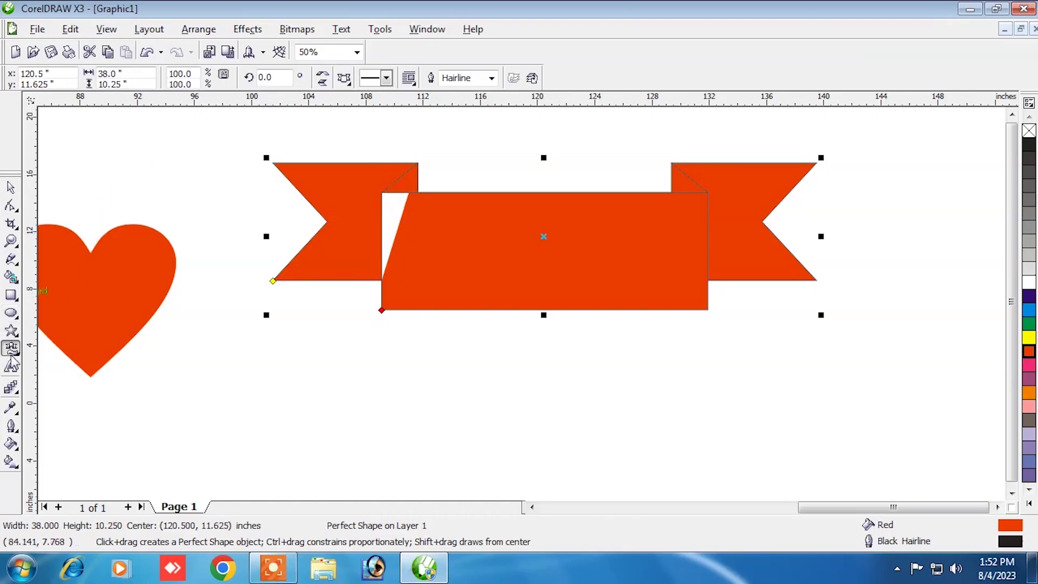
{"action": "left_click", "coordinate": [11, 277]}
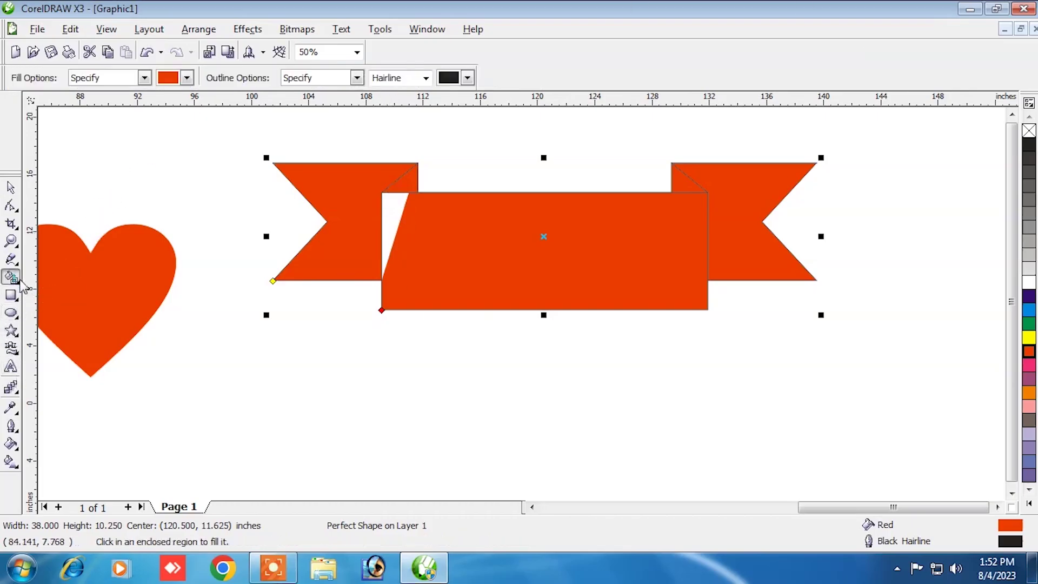
{"action": "left_click", "coordinate": [168, 78]}
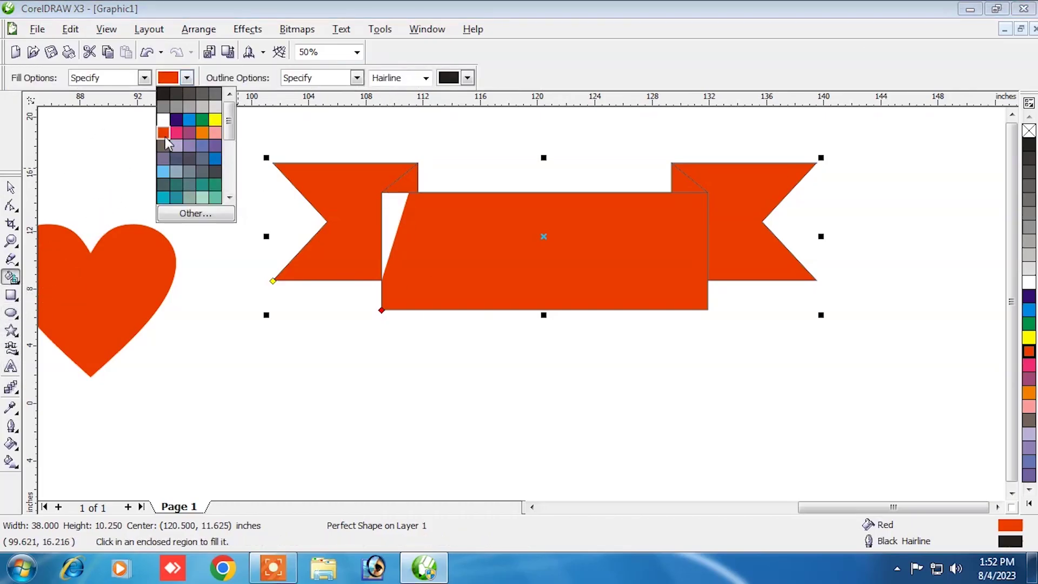
{"action": "left_click", "coordinate": [165, 135]}
{"action": "left_click", "coordinate": [397, 210]}
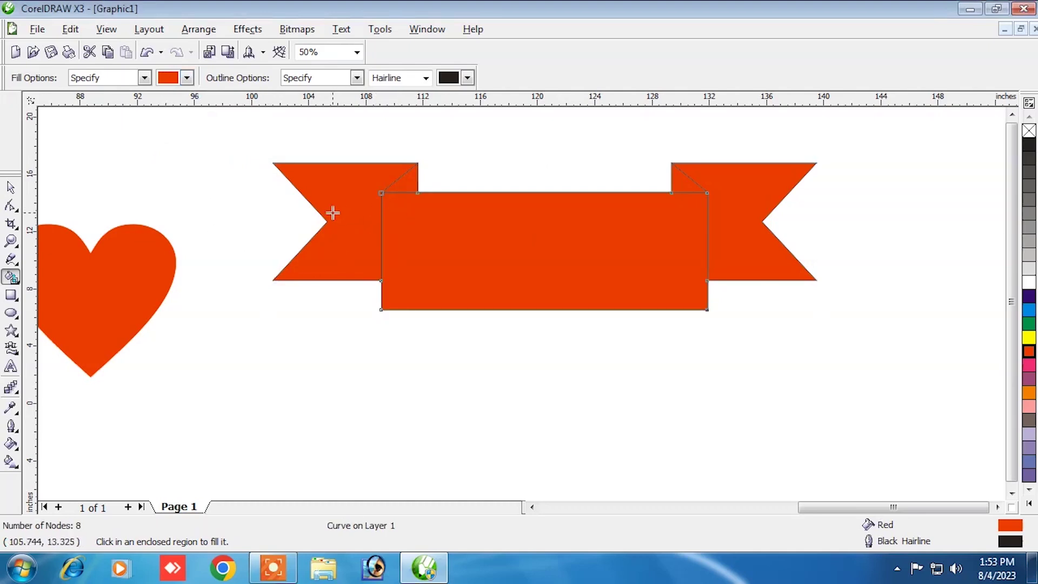
- Try moving the red Smart Fill piece off the banner, and undo the move
{"action": "left_click", "coordinate": [11, 188]}
{"action": "left_click_drag", "start_coordinate": [387, 255], "coordinate": [539, 229]}
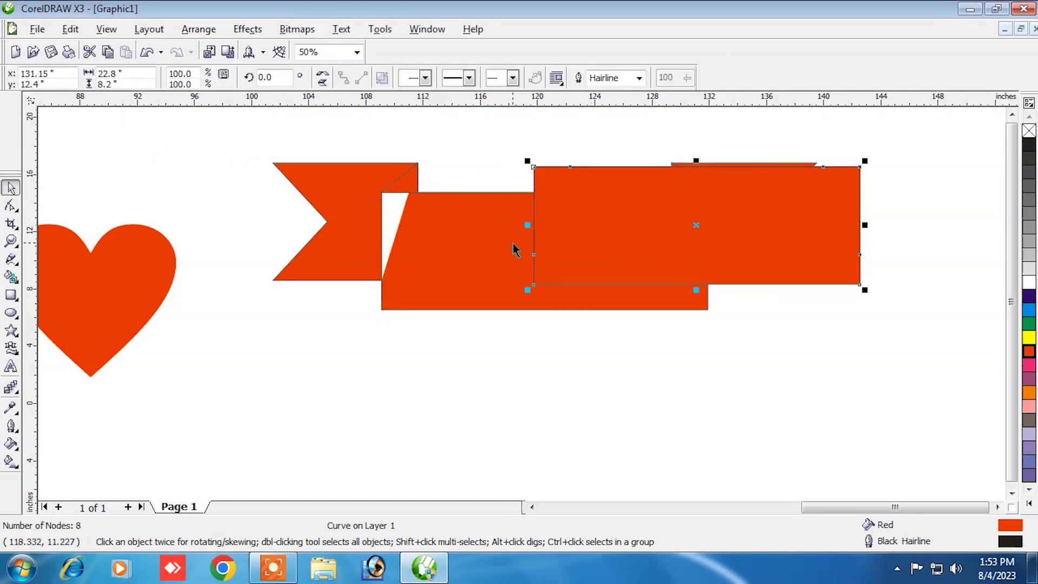
{"action": "key", "text": "ctrl+z"}
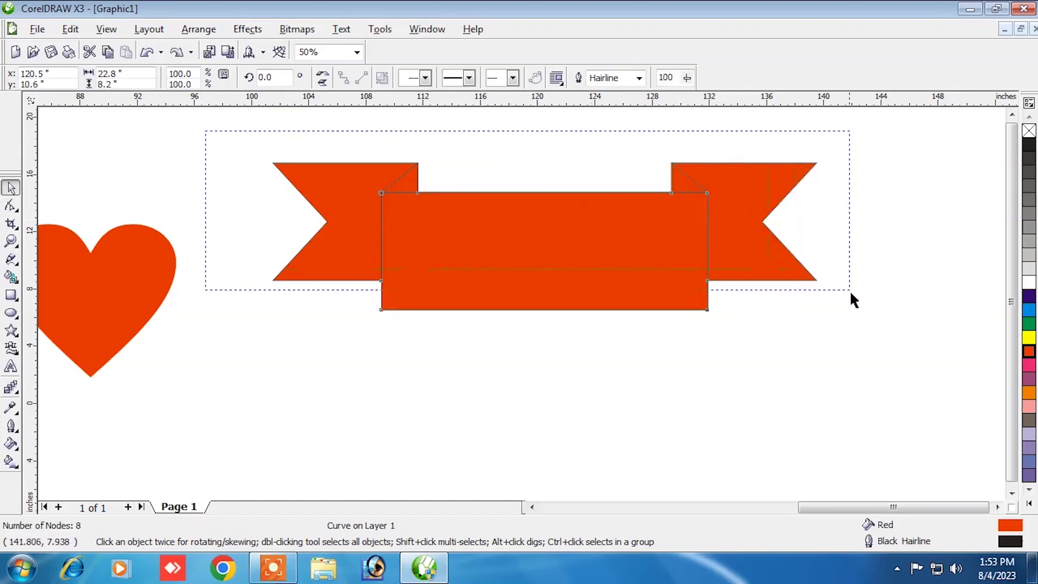
- Group the red banner with its Smart Fill center piece
{"action": "left_click_drag", "start_coordinate": [851, 292], "coordinate": [849, 333]}
{"action": "left_click", "coordinate": [212, 32]}
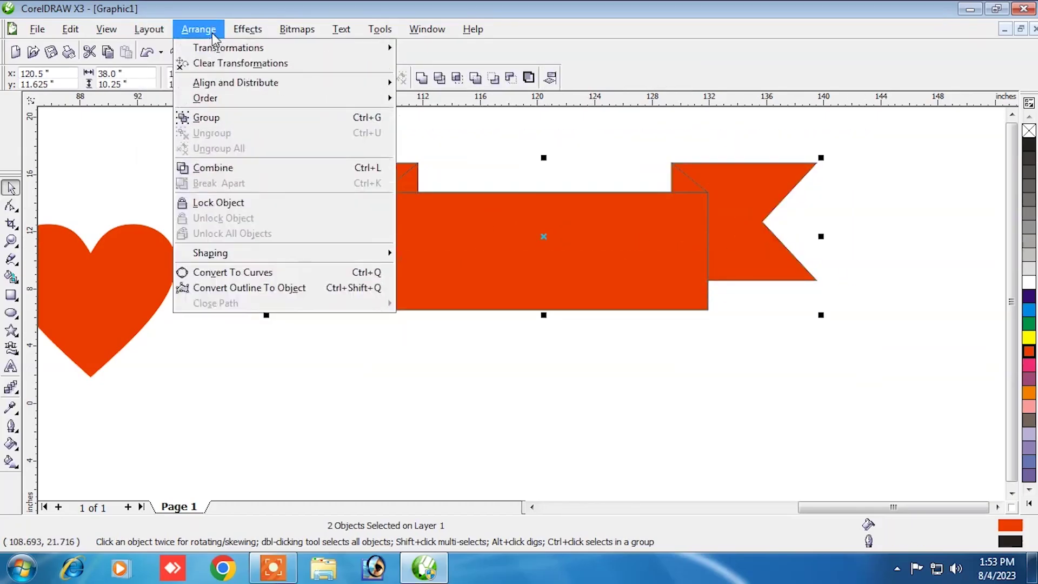
{"action": "left_click", "coordinate": [206, 117]}
- Move the grouped red banner above the flag, arrow and heart
{"action": "left_click_drag", "start_coordinate": [496, 241], "coordinate": [701, 206]}
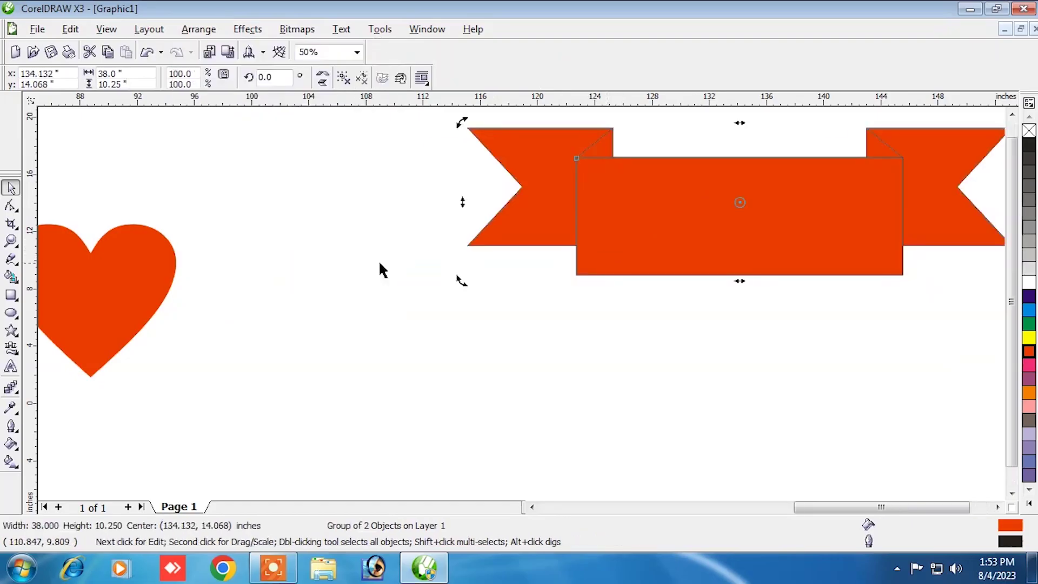
{"action": "left_click", "coordinate": [416, 274]}
{"action": "scroll", "coordinate": [478, 296], "scroll_direction": "down", "scroll_amount": 1}
{"action": "left_click_drag", "start_coordinate": [644, 273], "coordinate": [219, 232]}
{"action": "left_click", "coordinate": [461, 216]}
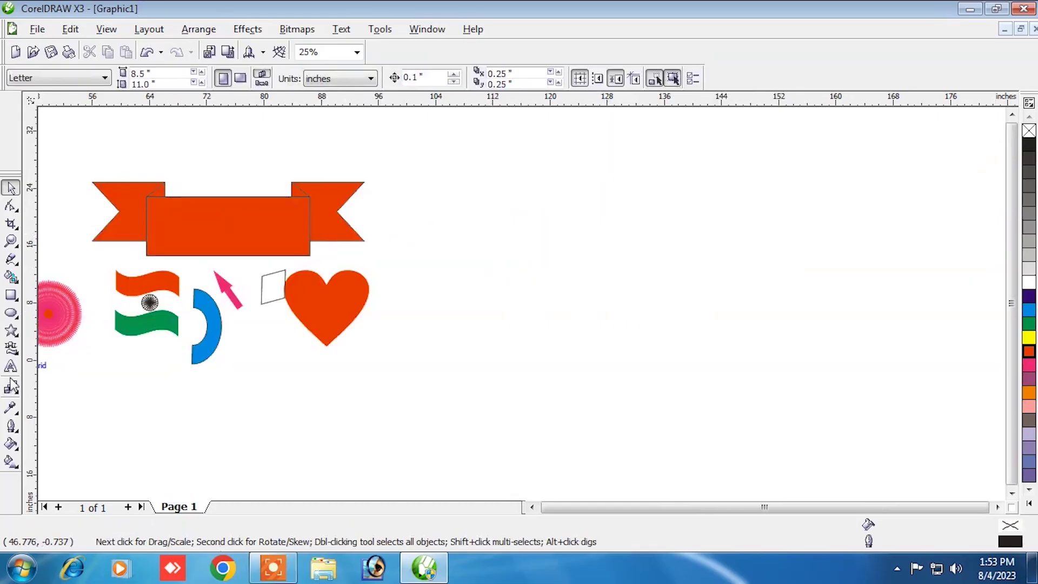
- Draw a second ribbon banner about 63.5 by 17 inches beside the red one and fill it with blue
{"action": "left_click", "coordinate": [13, 348]}
{"action": "left_click", "coordinate": [351, 84]}
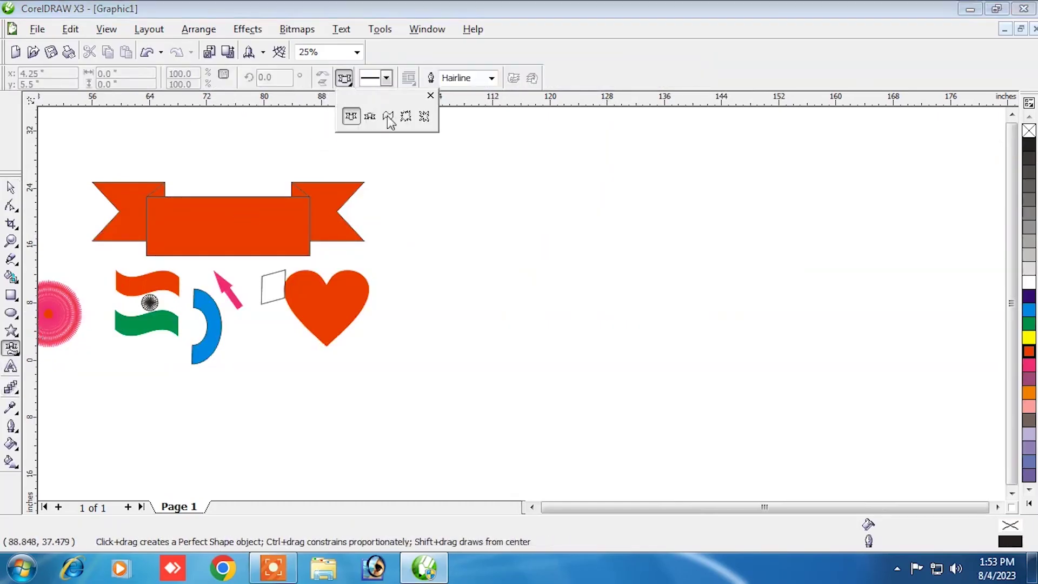
{"action": "left_click", "coordinate": [352, 117]}
{"action": "mouse_move", "coordinate": [419, 161]}
{"action": "left_mouse_down"}
{"action": "mouse_move", "coordinate": [720, 271]}
{"action": "mouse_move", "coordinate": [874, 282]}
{"action": "left_mouse_up"}
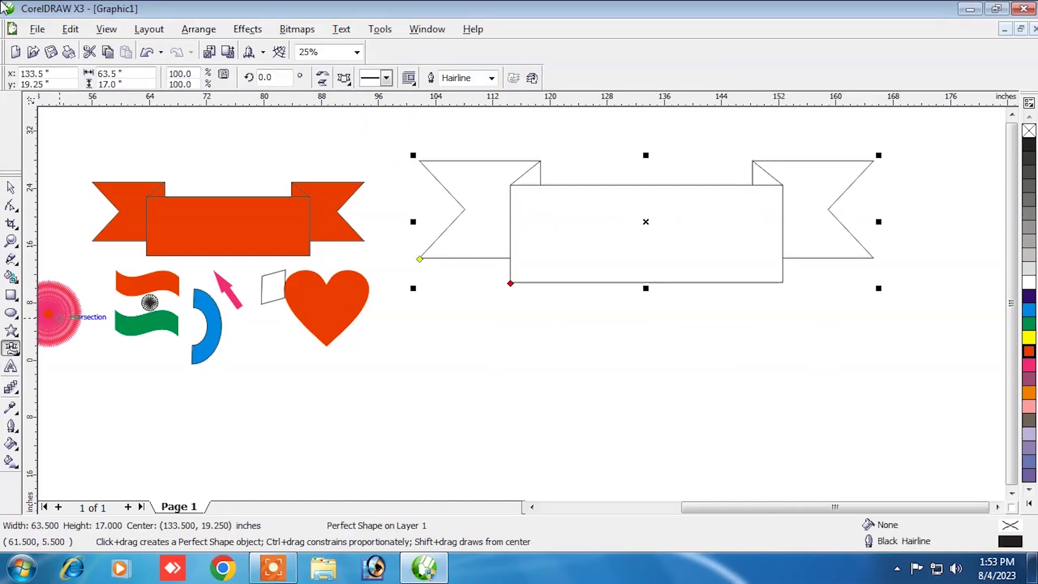
{"action": "left_click", "coordinate": [1029, 296]}
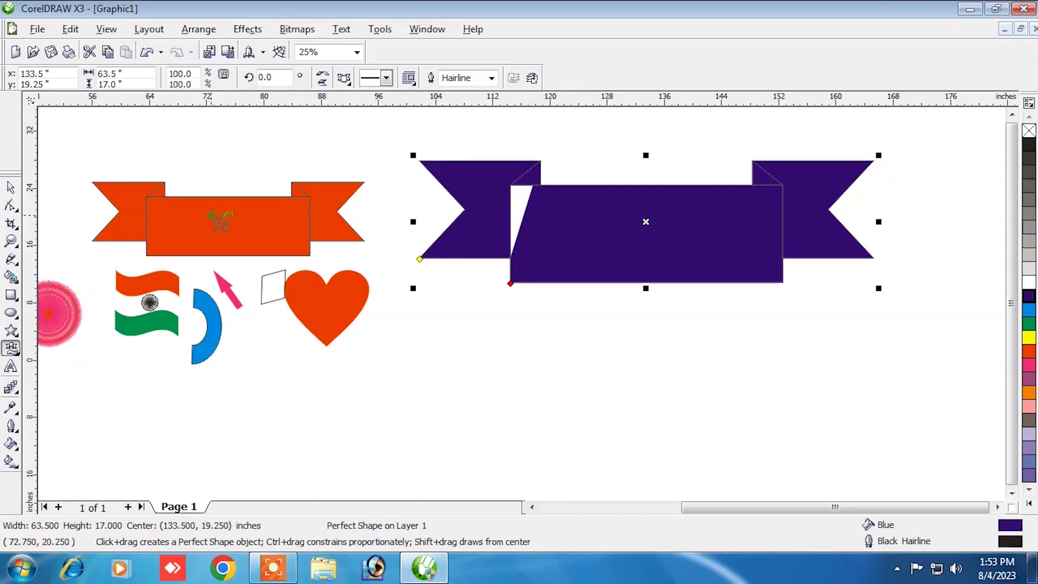
- Smart-fill the white gap in the large purple ribbon banner with Blue
{"action": "left_click", "coordinate": [15, 277]}
{"action": "left_click", "coordinate": [186, 78]}
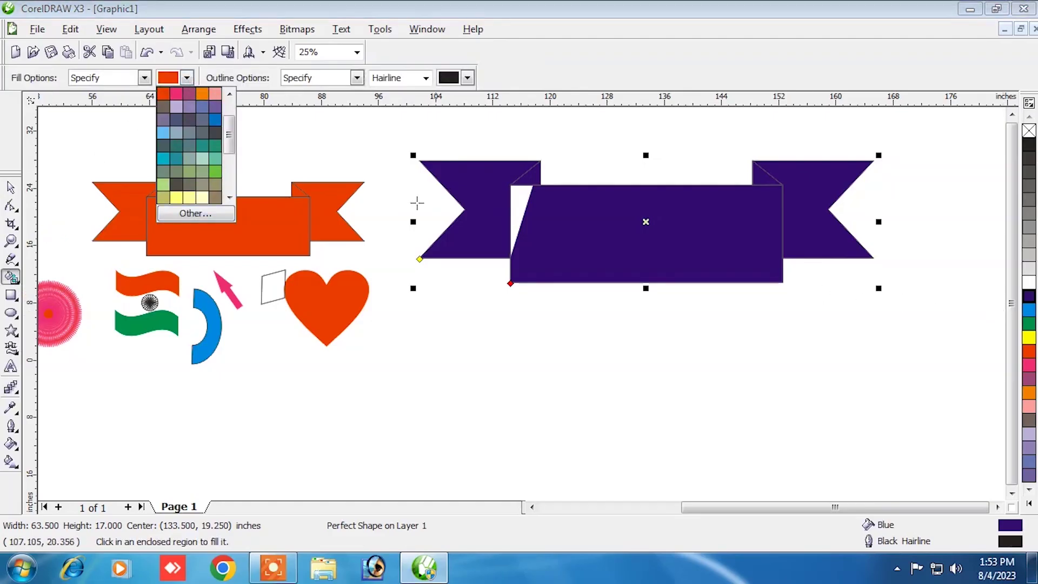
{"action": "left_click", "coordinate": [166, 81]}
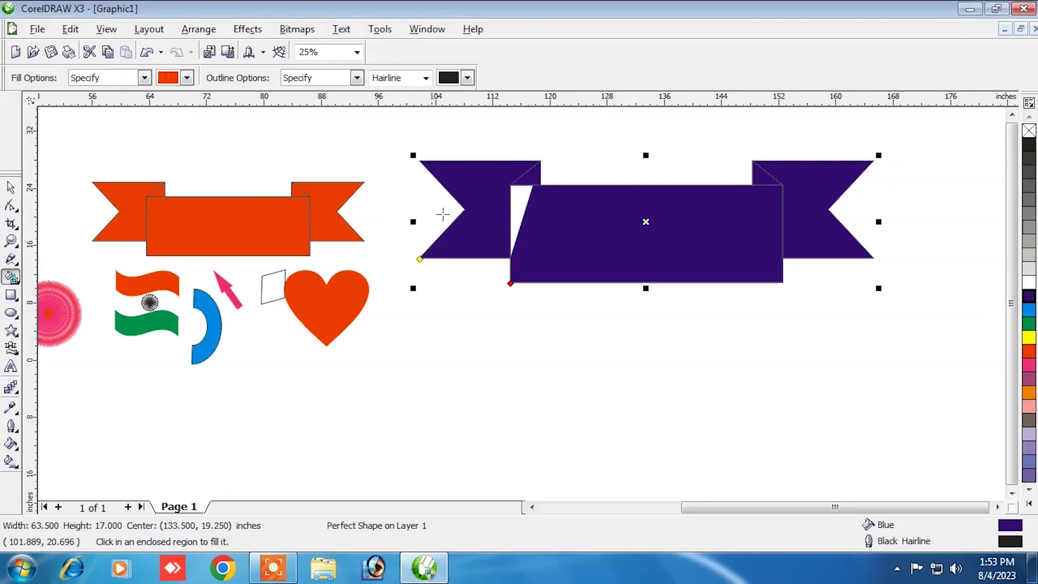
{"action": "left_click", "coordinate": [187, 79]}
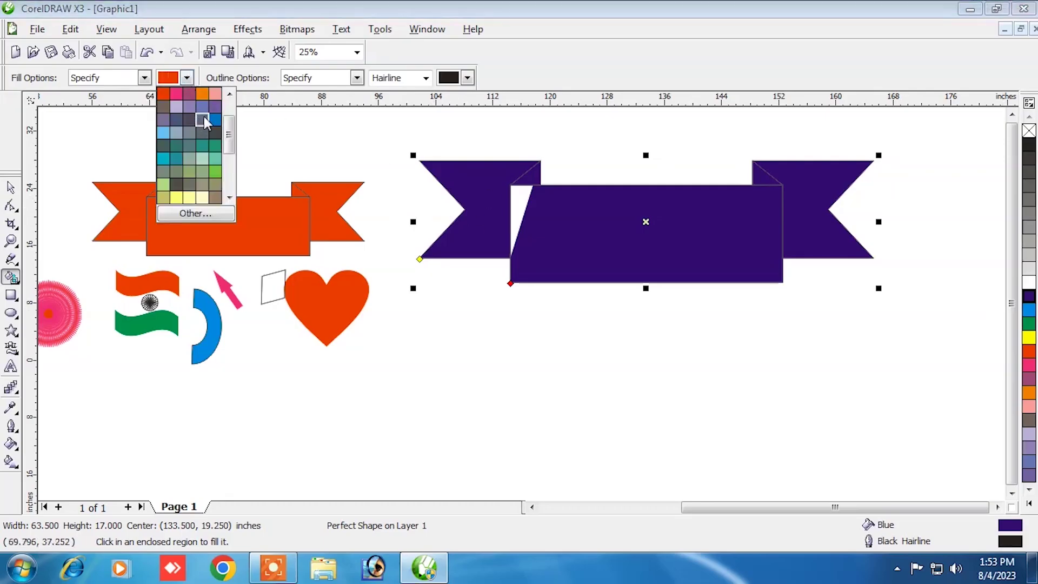
{"action": "scroll", "coordinate": [231, 145], "scroll_direction": "up", "scroll_amount": 2}
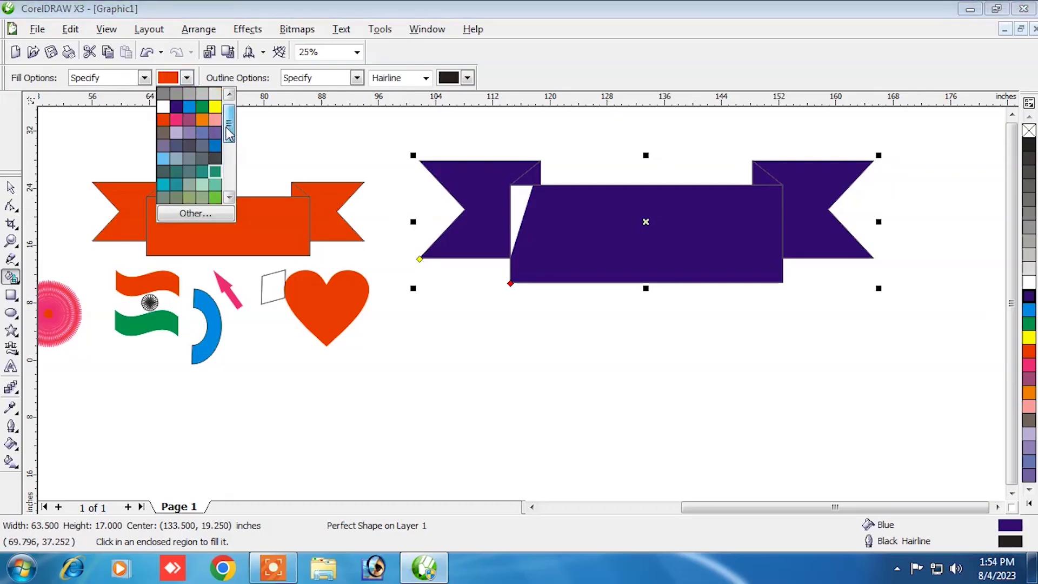
{"action": "left_click", "coordinate": [180, 109]}
{"action": "left_click", "coordinate": [516, 197]}
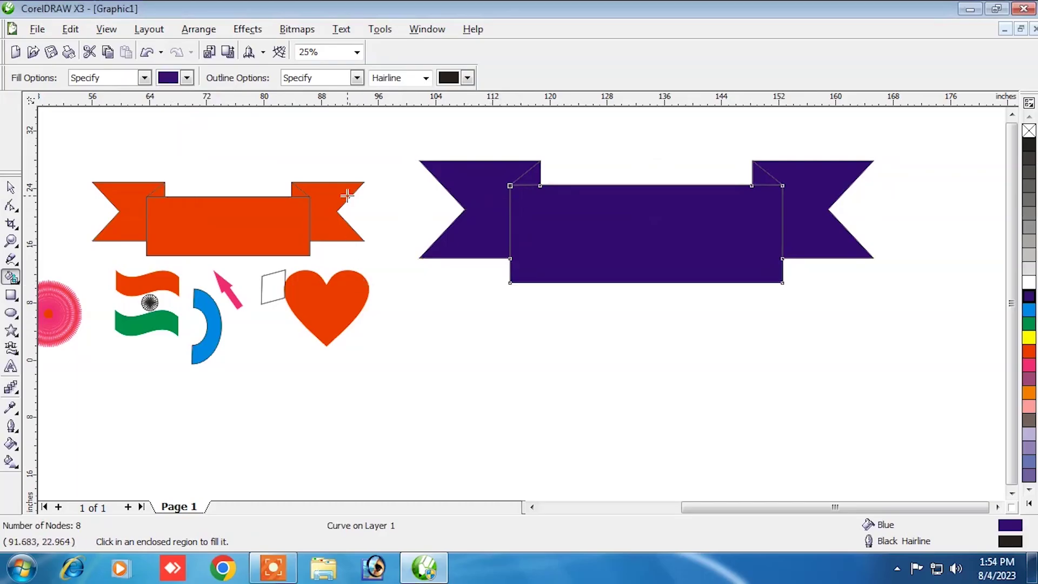
- Select the purple ribbon banner together with its filled patch and group them
{"action": "left_click", "coordinate": [10, 188]}
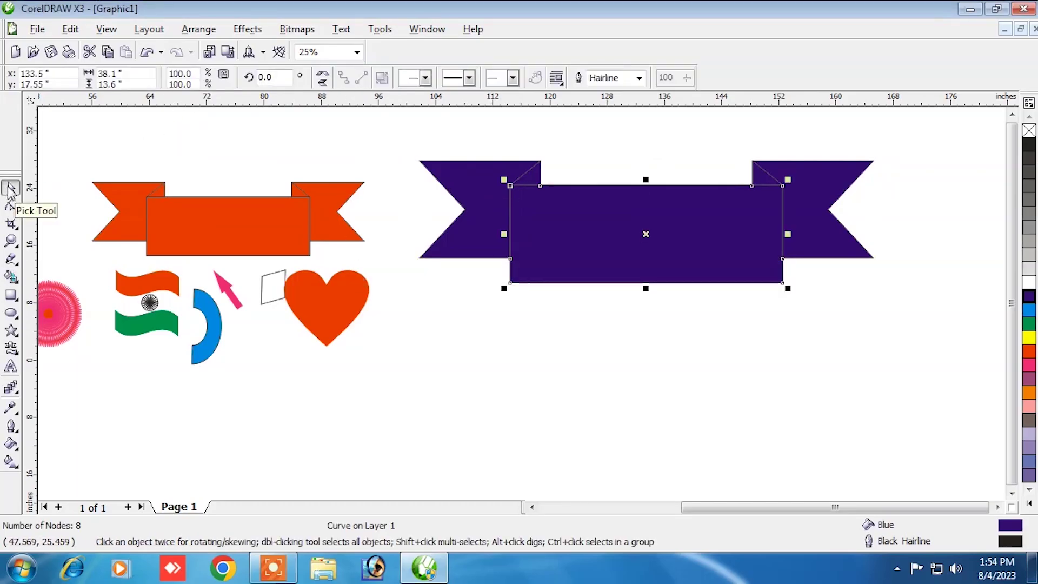
{"action": "left_click_drag", "start_coordinate": [395, 128], "coordinate": [907, 320]}
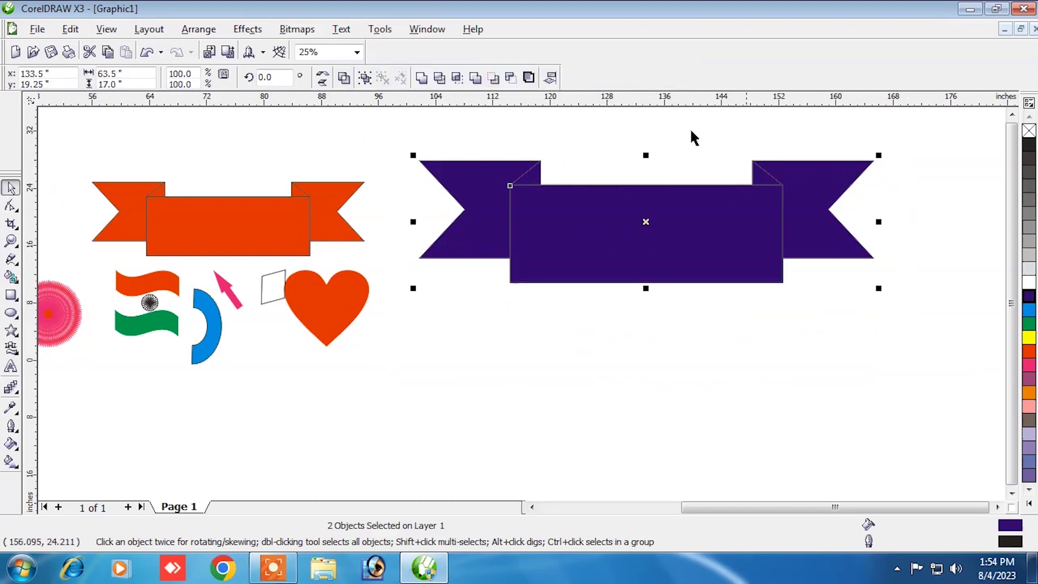
{"action": "left_click", "coordinate": [185, 31]}
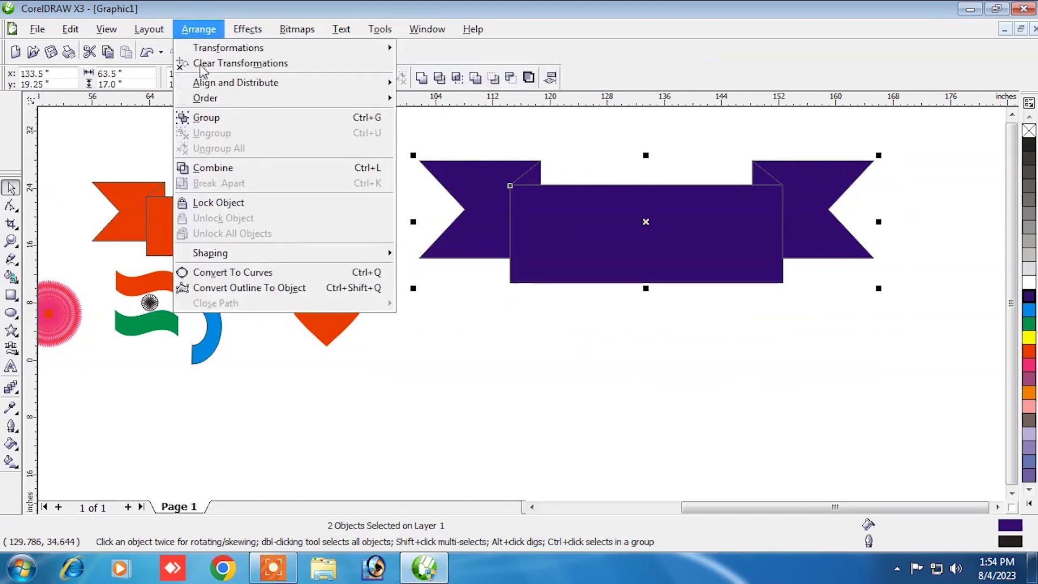
{"action": "left_click", "coordinate": [190, 117]}
- Scale the purple banner group down to about 33 inches wide and place it just above the orange banner
{"action": "left_click_drag", "start_coordinate": [571, 222], "coordinate": [256, 188]}
{"action": "left_click_drag", "start_coordinate": [437, 193], "coordinate": [592, 281]}
{"action": "left_click_drag", "start_coordinate": [707, 320], "coordinate": [487, 261]}
{"action": "left_click_drag", "start_coordinate": [406, 242], "coordinate": [241, 157]}
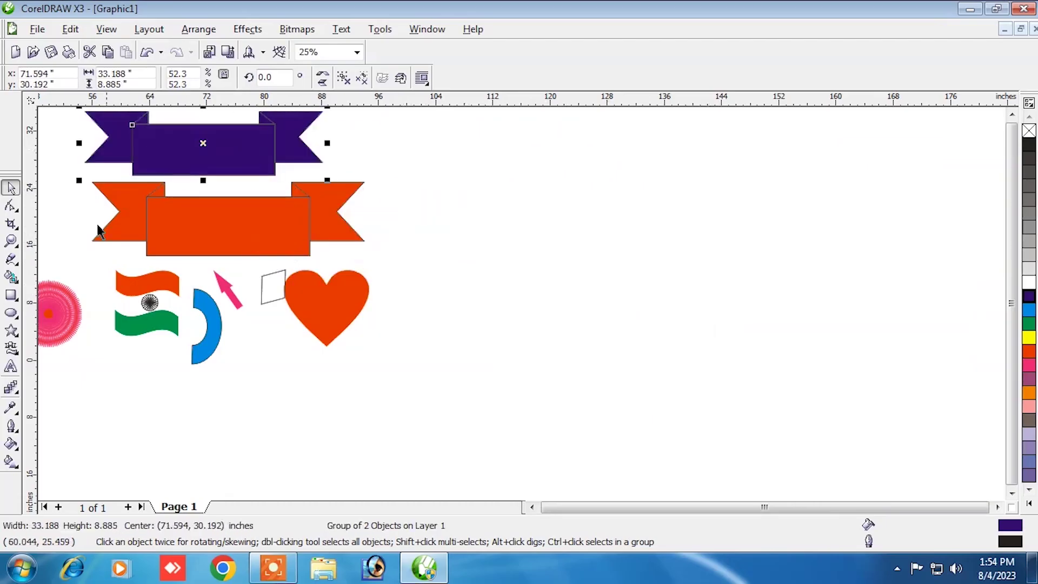
- Draw the second banner perfect shape, about 56 by 18.5 inches, in the empty area beside the existing banners and fill it Green
{"action": "left_click", "coordinate": [16, 354]}
{"action": "left_click", "coordinate": [81, 359]}
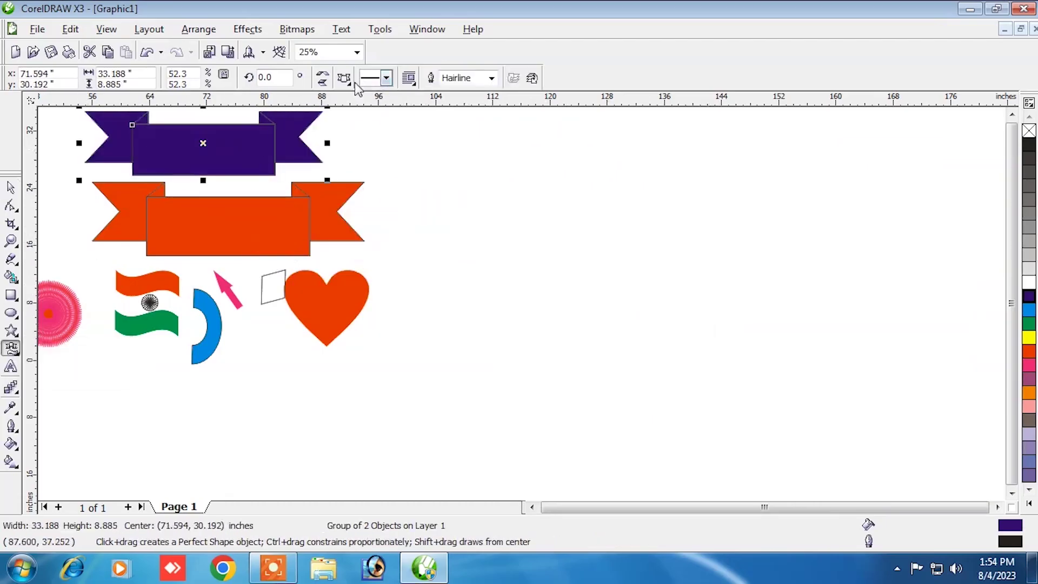
{"action": "left_click", "coordinate": [351, 82]}
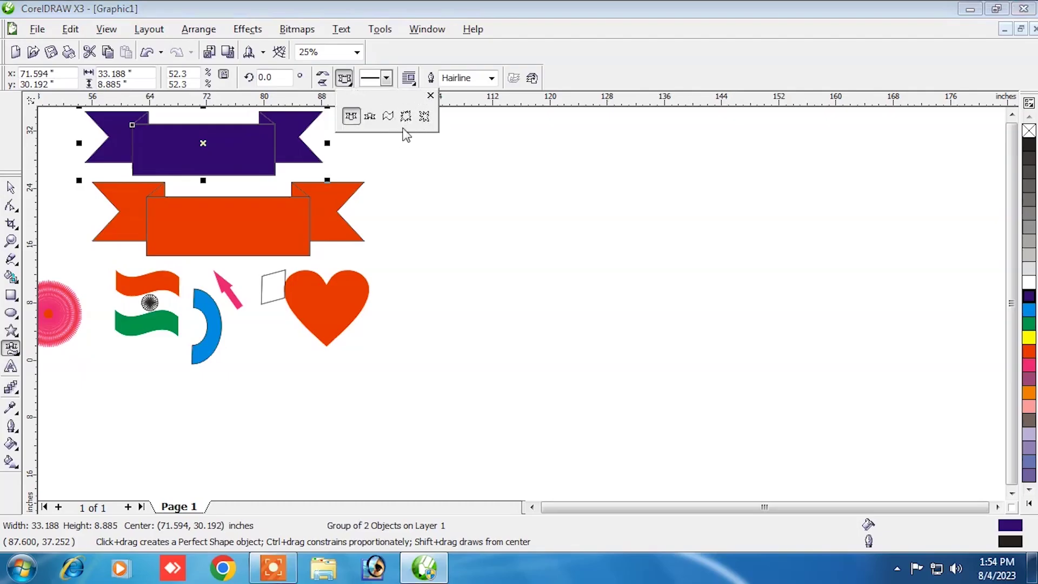
{"action": "left_click", "coordinate": [370, 116]}
{"action": "left_click_drag", "start_coordinate": [448, 140], "coordinate": [837, 272]}
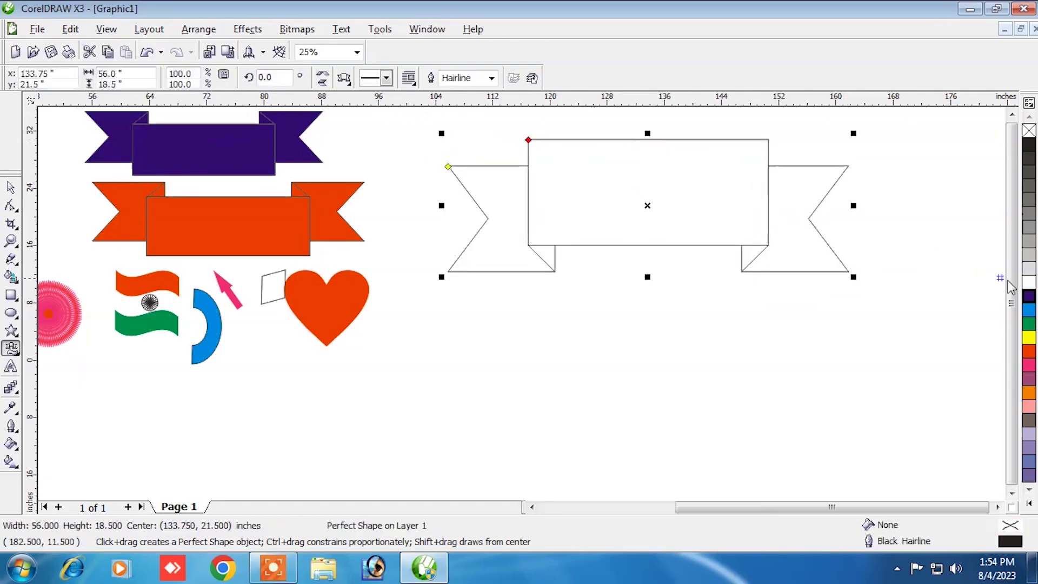
{"action": "left_click", "coordinate": [1029, 324]}
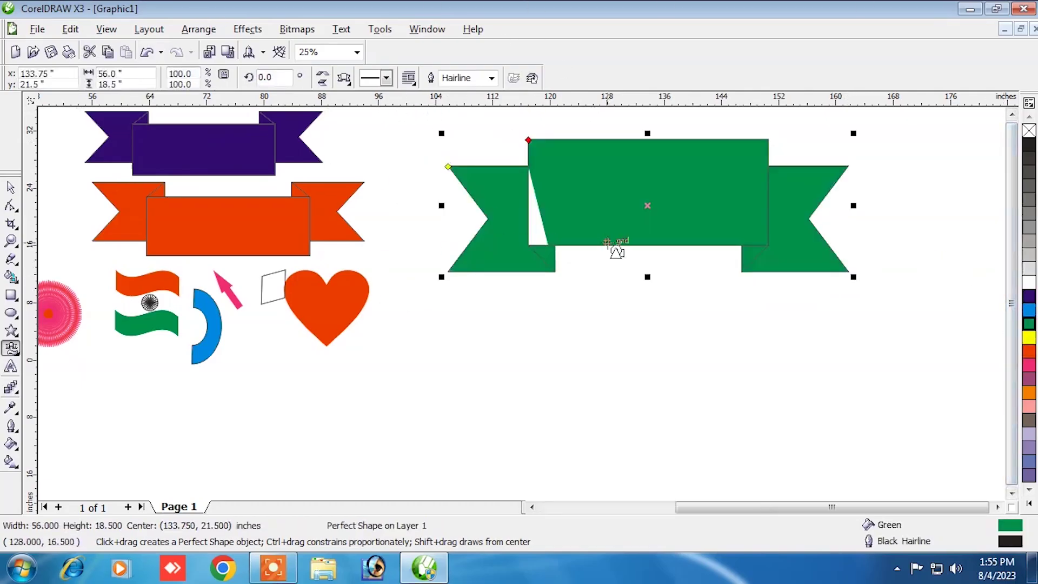
- Draw two different explosion shapes below the green banner, about 19.5 by 17.25 inches and about 23.25 by 17.5 inches
{"action": "left_click", "coordinate": [346, 80]}
{"action": "left_click", "coordinate": [424, 115]}
{"action": "left_click_drag", "start_coordinate": [396, 315], "coordinate": [546, 449]}
{"action": "left_click", "coordinate": [344, 78]}
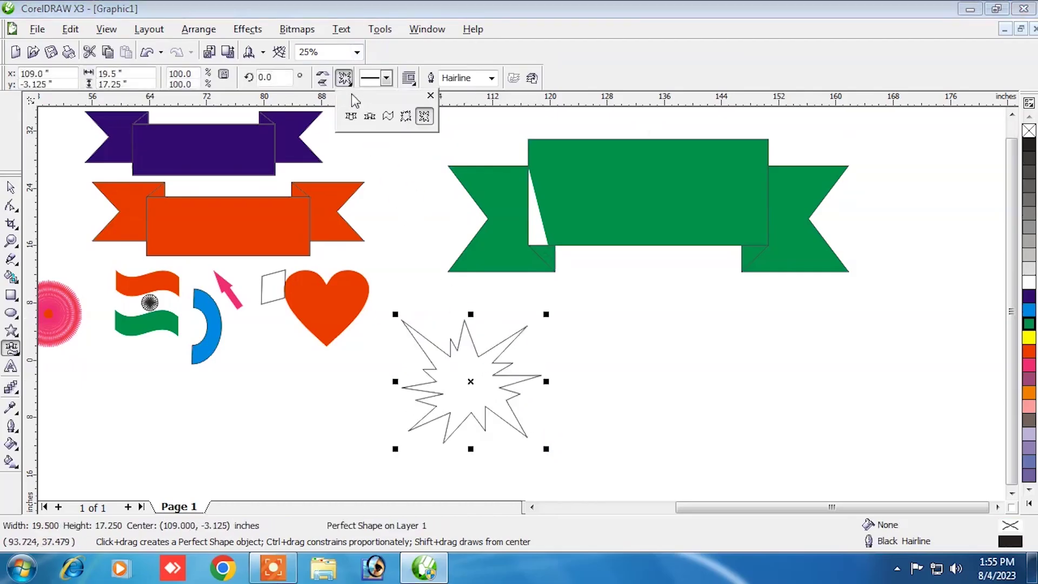
{"action": "left_click", "coordinate": [404, 120]}
{"action": "left_click_drag", "start_coordinate": [608, 317], "coordinate": [777, 441]}
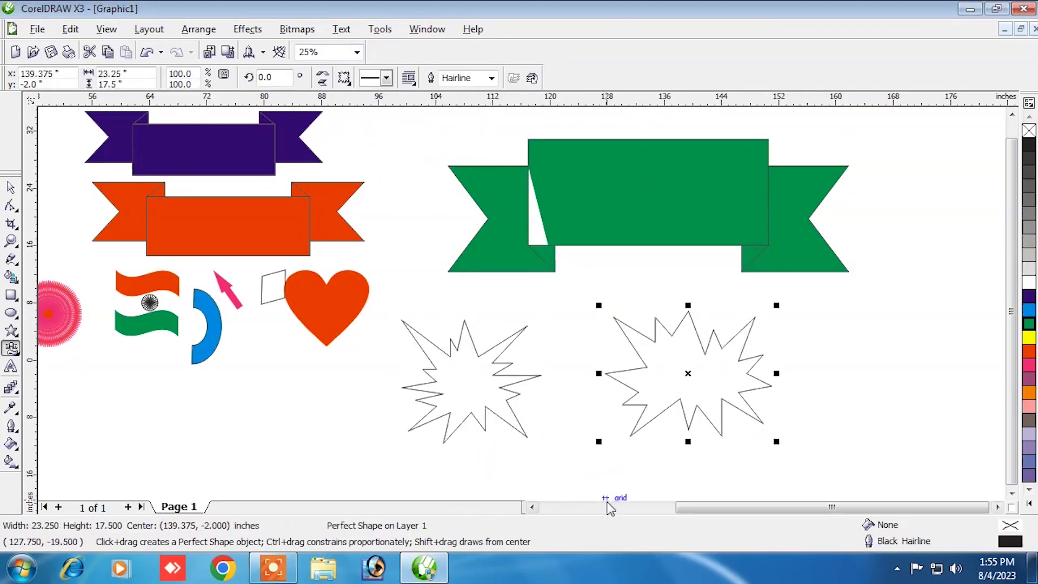
- Draw two cloud thought callouts in an empty area beyond the banners, about 31 by 28 inches and about 22 by 24 inches
{"action": "left_click", "coordinate": [997, 507]}
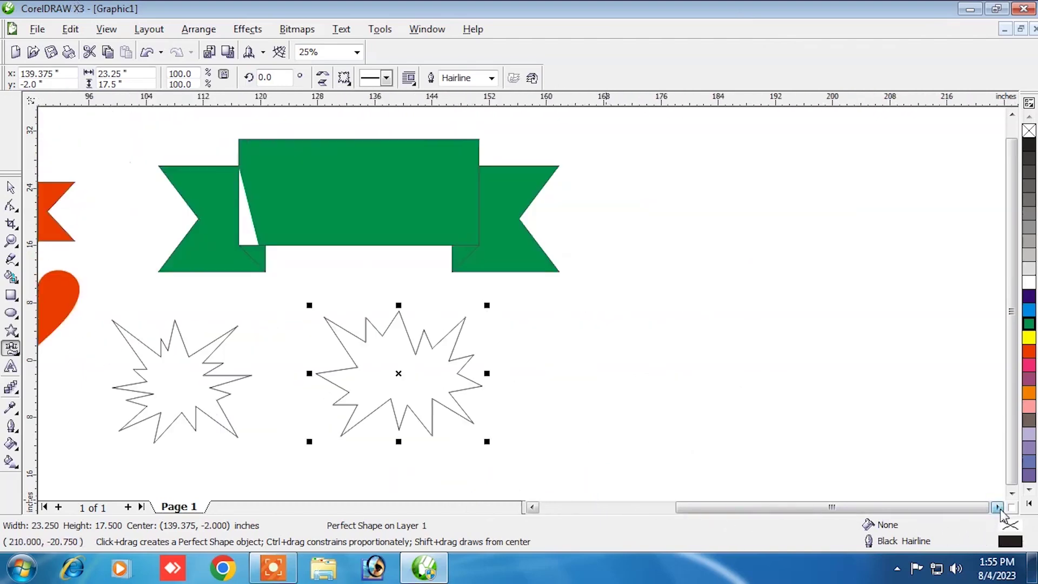
{"action": "left_click", "coordinate": [18, 355]}
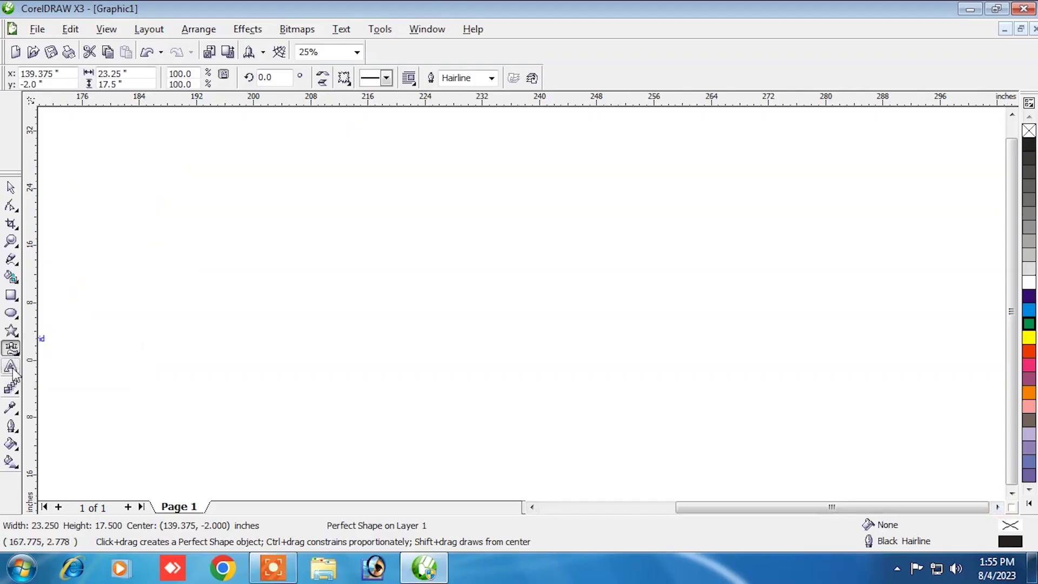
{"action": "left_click", "coordinate": [11, 349]}
{"action": "left_click", "coordinate": [113, 357]}
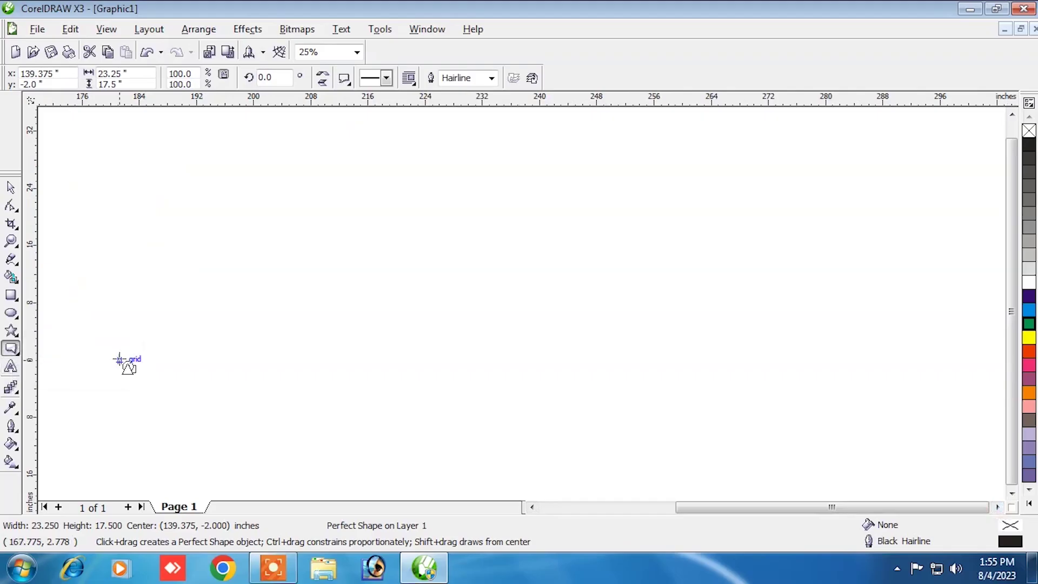
{"action": "left_click", "coordinate": [346, 80]}
{"action": "left_click", "coordinate": [350, 135]}
{"action": "left_click_drag", "start_coordinate": [166, 130], "coordinate": [401, 343]}
{"action": "left_click_drag", "start_coordinate": [478, 325], "coordinate": [645, 150]}
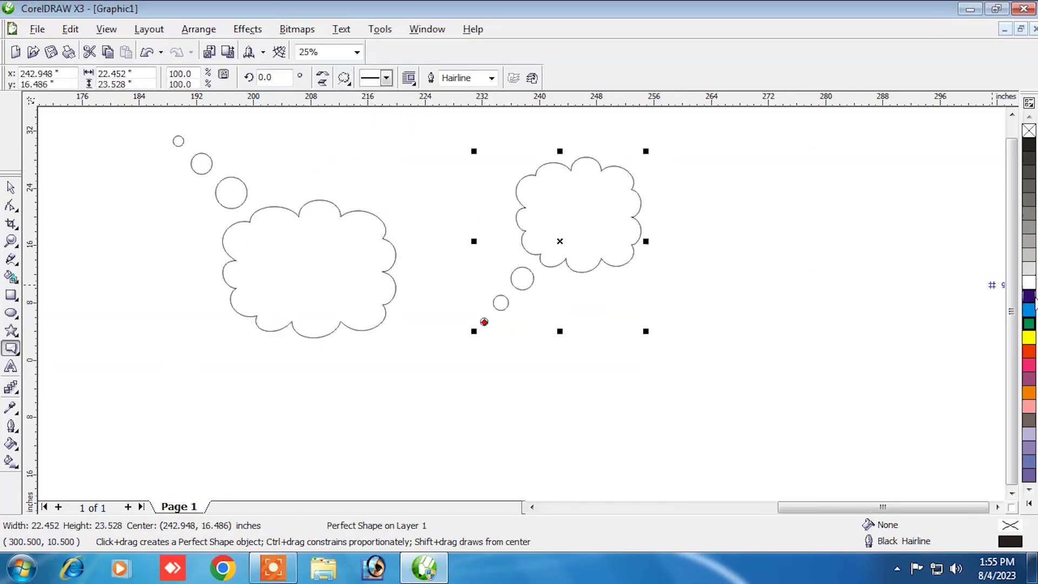
- Fill the smaller cloud callout with 40% Black and the larger one with 20% Black
{"action": "left_click", "coordinate": [1029, 186]}
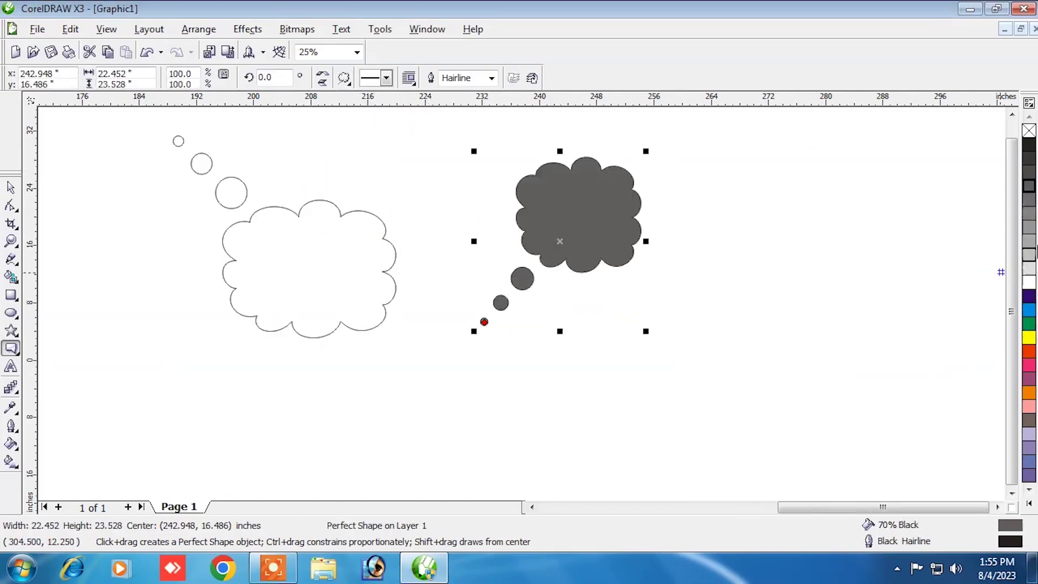
{"action": "left_click", "coordinate": [1030, 228]}
{"action": "left_click", "coordinate": [395, 291]}
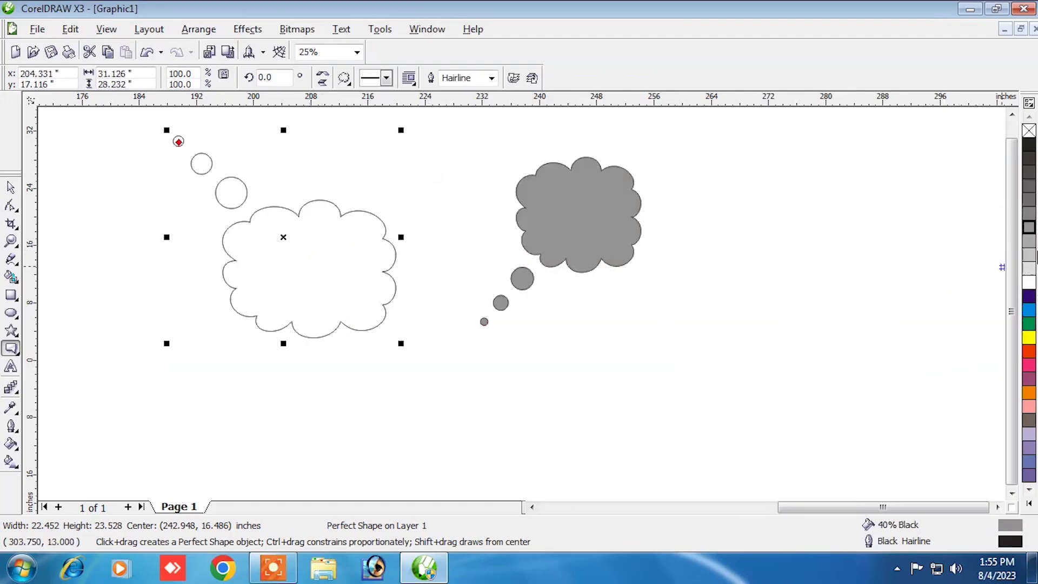
{"action": "left_click", "coordinate": [1027, 257]}
{"action": "left_click", "coordinate": [414, 381]}
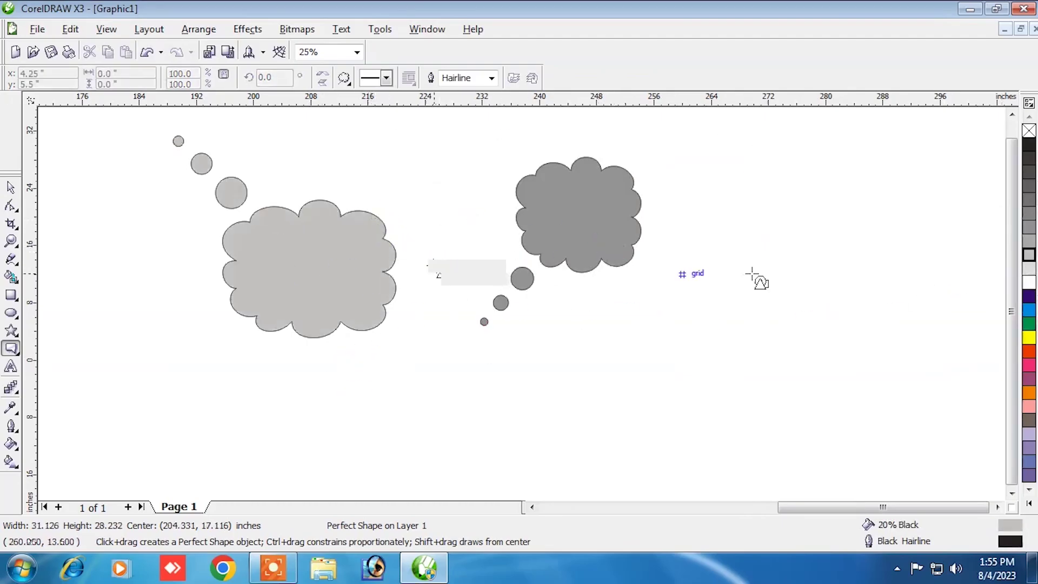
- Set the outline colour of both cloud callouts to White
{"action": "right_click", "coordinate": [1029, 281]}
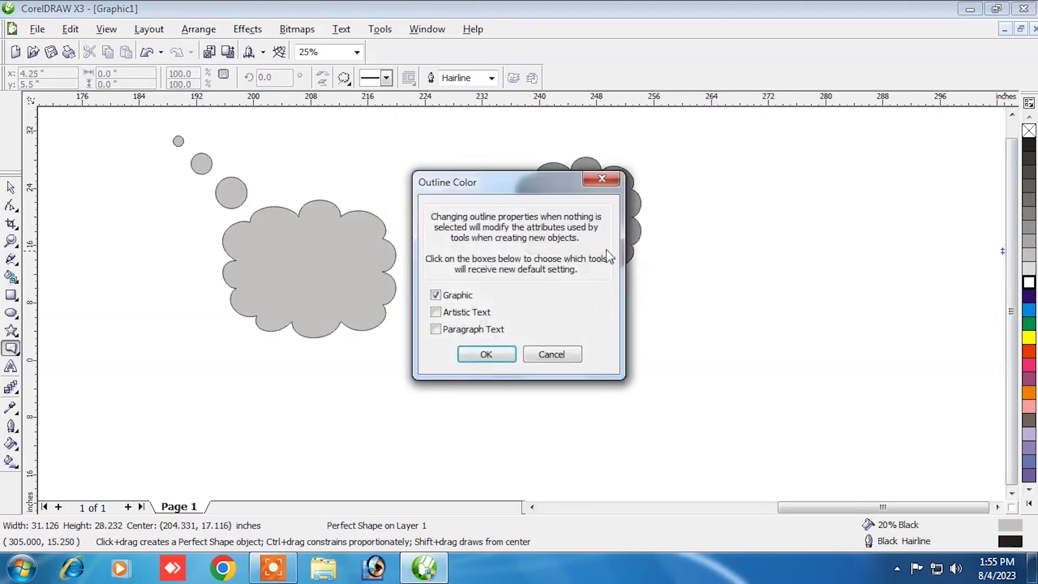
{"action": "left_click", "coordinate": [600, 183]}
{"action": "left_click", "coordinate": [348, 271]}
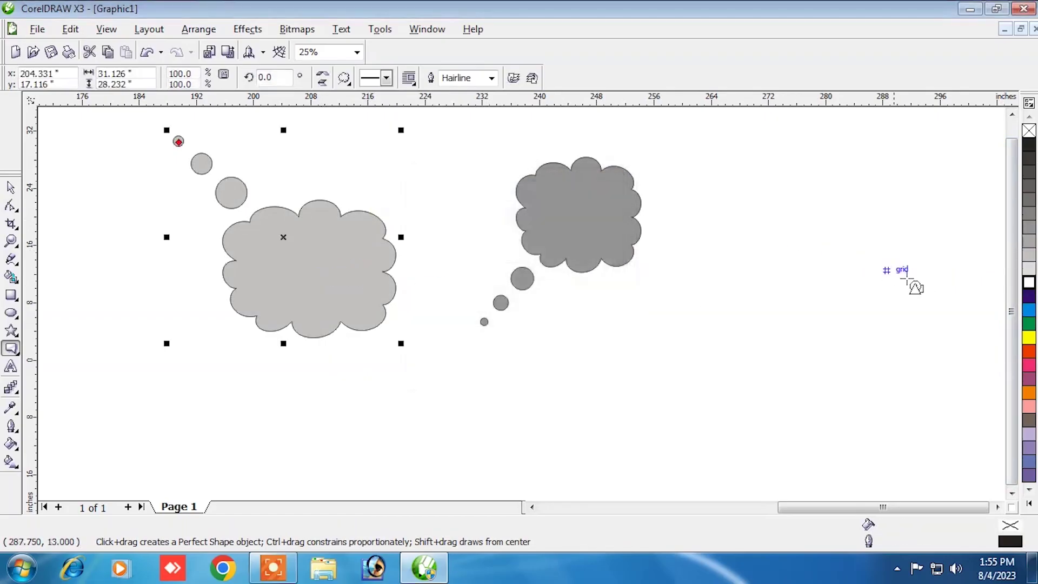
{"action": "right_click", "coordinate": [1029, 282]}
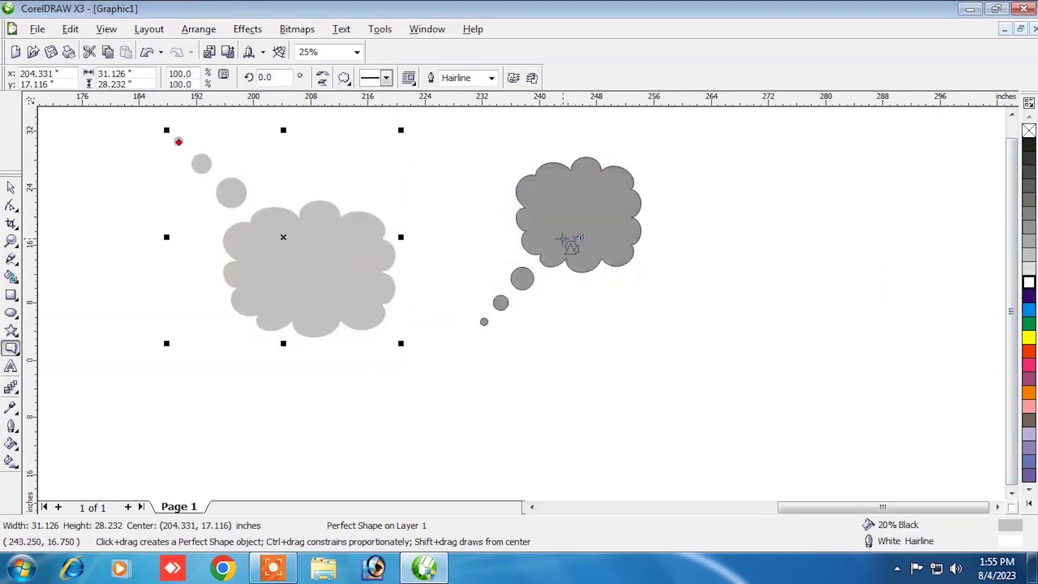
{"action": "left_click", "coordinate": [568, 242]}
{"action": "right_click", "coordinate": [1029, 282]}
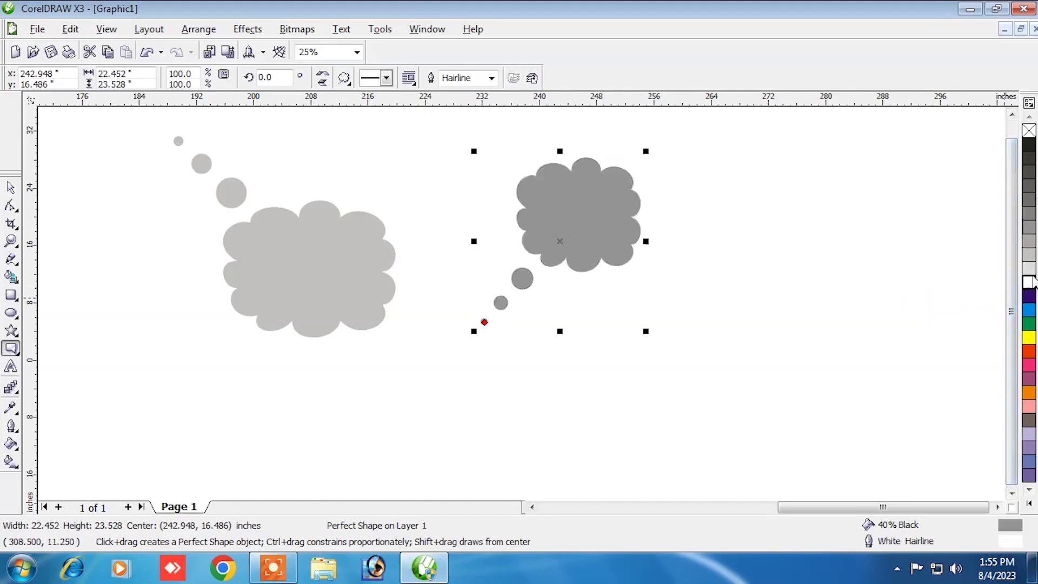
- Draw two round speech callouts beside the dark grey cloud, about 21 by 17 and 25 by 20 inches, with their tails meeting at one point
{"action": "left_click", "coordinate": [385, 248]}
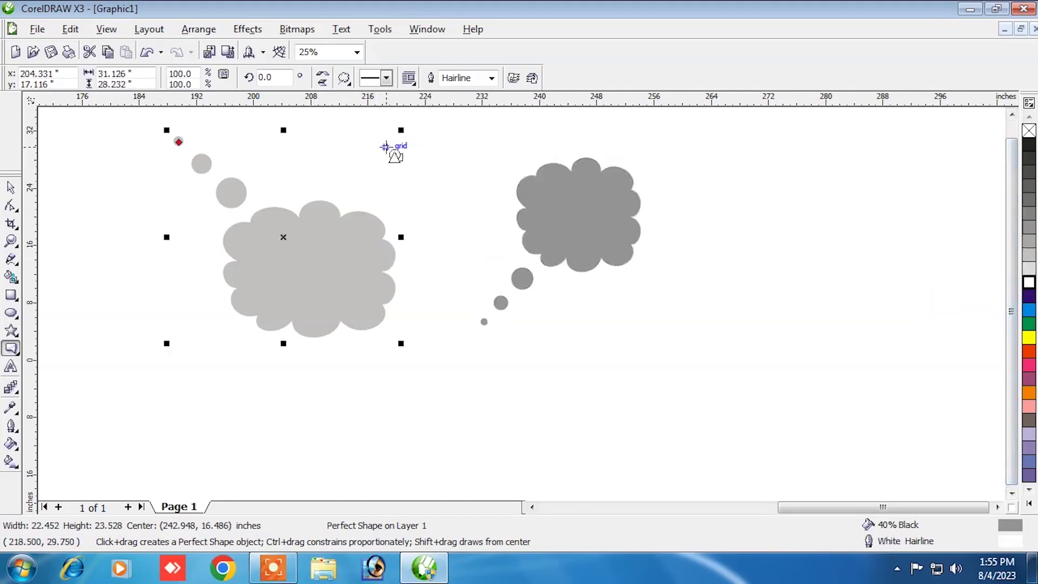
{"action": "left_click", "coordinate": [346, 82]}
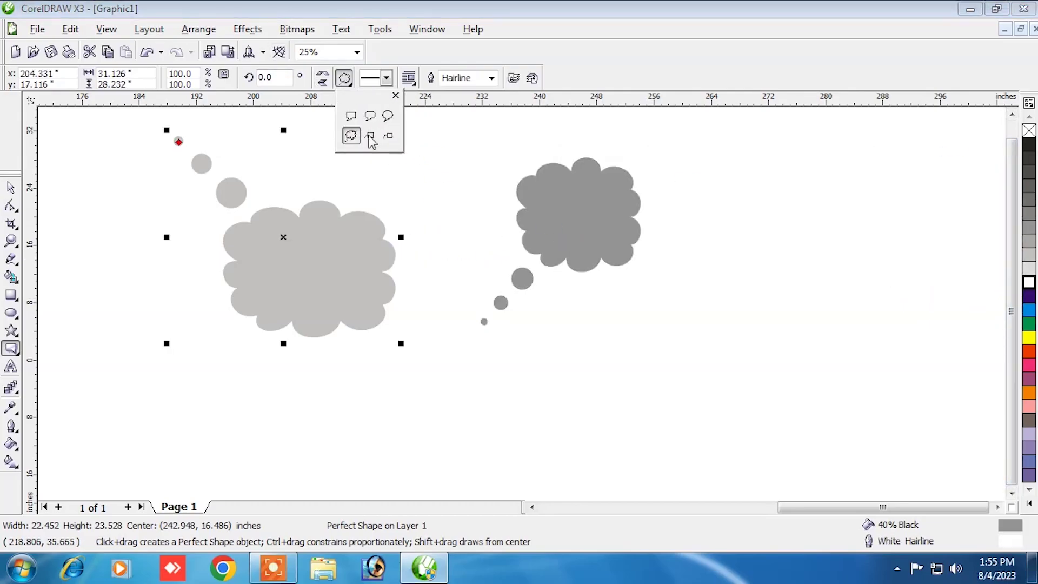
{"action": "left_click", "coordinate": [386, 121]}
{"action": "left_click_drag", "start_coordinate": [682, 243], "coordinate": [843, 114]}
{"action": "left_click_drag", "start_coordinate": [690, 231], "coordinate": [703, 266]}
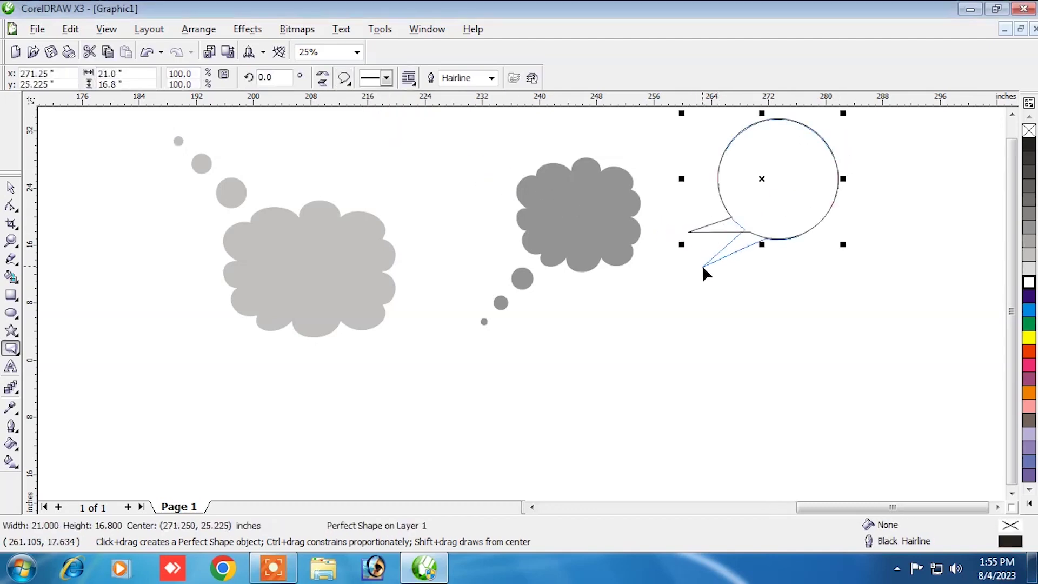
{"action": "left_click_drag", "start_coordinate": [771, 301], "coordinate": [947, 247]}
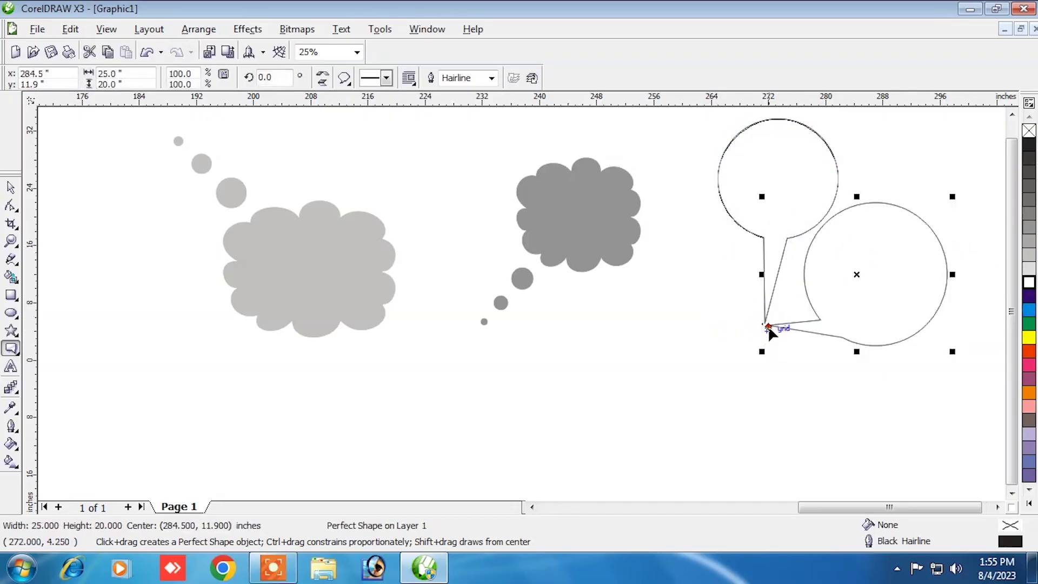
{"action": "left_click_drag", "start_coordinate": [659, 325], "coordinate": [663, 330]}
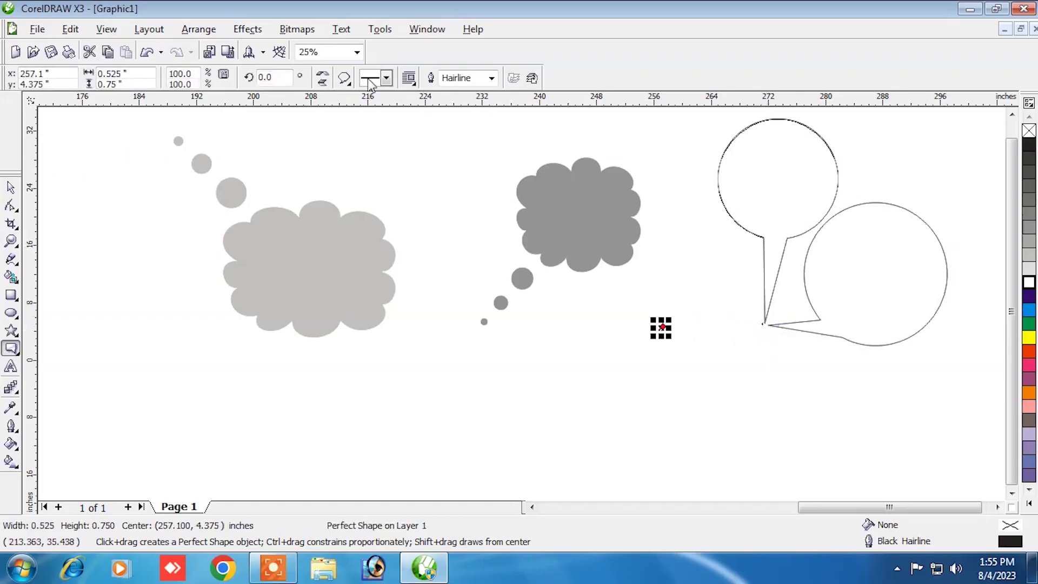
- Draw a small cloud callout between the two grey clouds and stretch its bubble trail downward, about 10 by 25 inches overall
{"action": "left_click", "coordinate": [340, 81]}
{"action": "left_click", "coordinate": [350, 137]}
{"action": "left_click_drag", "start_coordinate": [409, 184], "coordinate": [501, 261]}
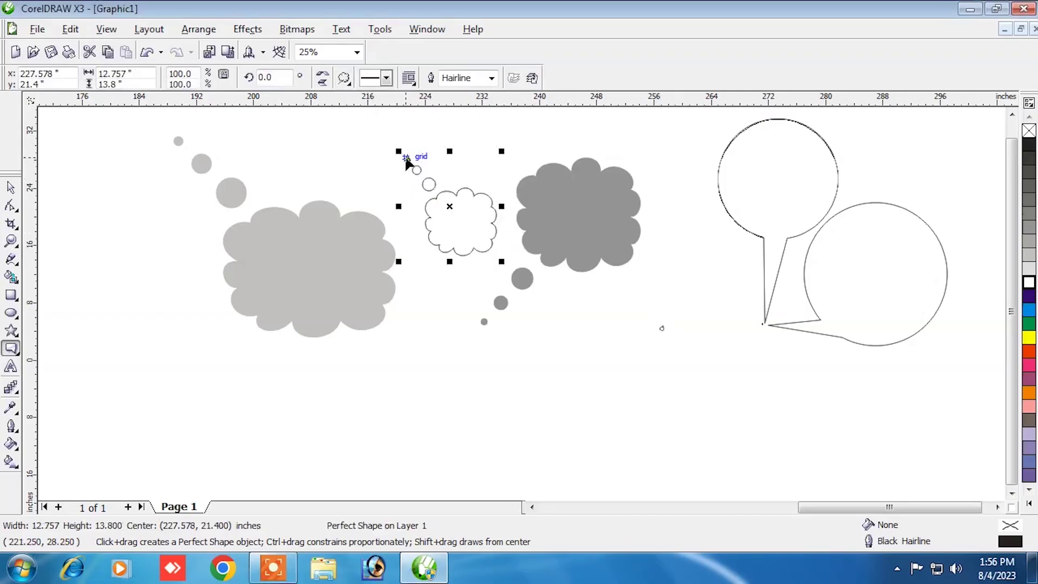
{"action": "left_click_drag", "start_coordinate": [383, 280], "coordinate": [509, 372]}
{"action": "left_click_drag", "start_coordinate": [444, 374], "coordinate": [439, 366]}
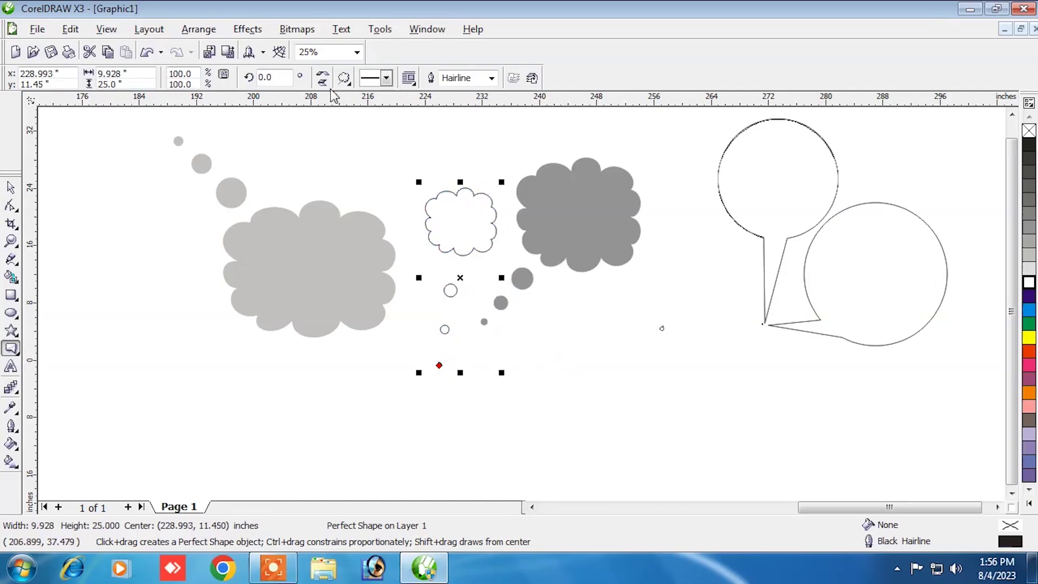
- Draw a round speech callout beside the light grey cloud and extend its tail downward, about 15 by 35 inches overall
{"action": "left_click", "coordinate": [344, 77]}
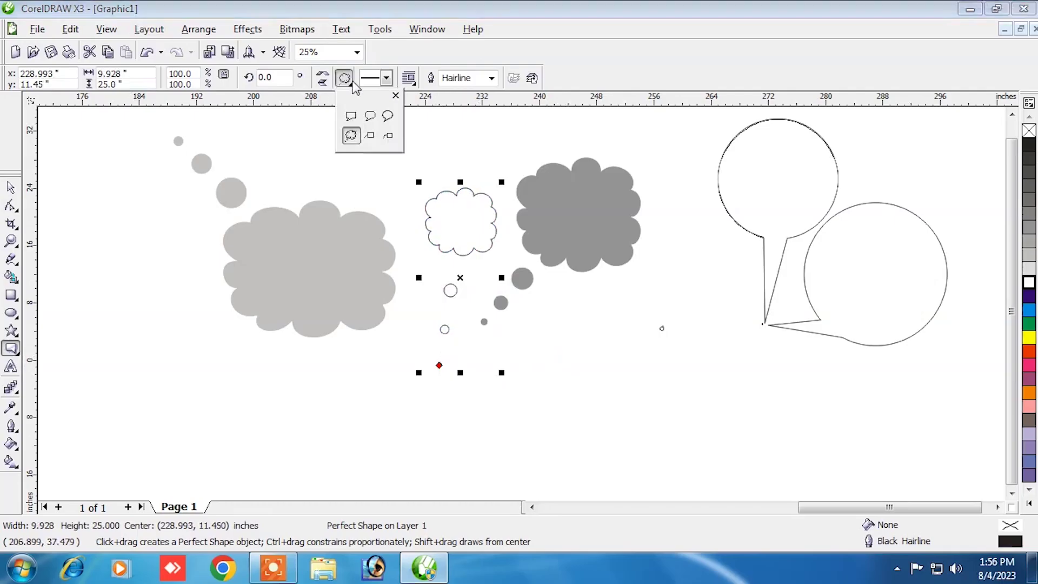
{"action": "left_click", "coordinate": [389, 123]}
{"action": "mouse_move", "coordinate": [54, 166]}
{"action": "left_mouse_down"}
{"action": "mouse_move", "coordinate": [195, 271]}
{"action": "mouse_move", "coordinate": [196, 293]}
{"action": "left_mouse_up"}
{"action": "left_click_drag", "start_coordinate": [59, 172], "coordinate": [208, 215]}
{"action": "left_click_drag", "start_coordinate": [173, 340], "coordinate": [196, 434]}
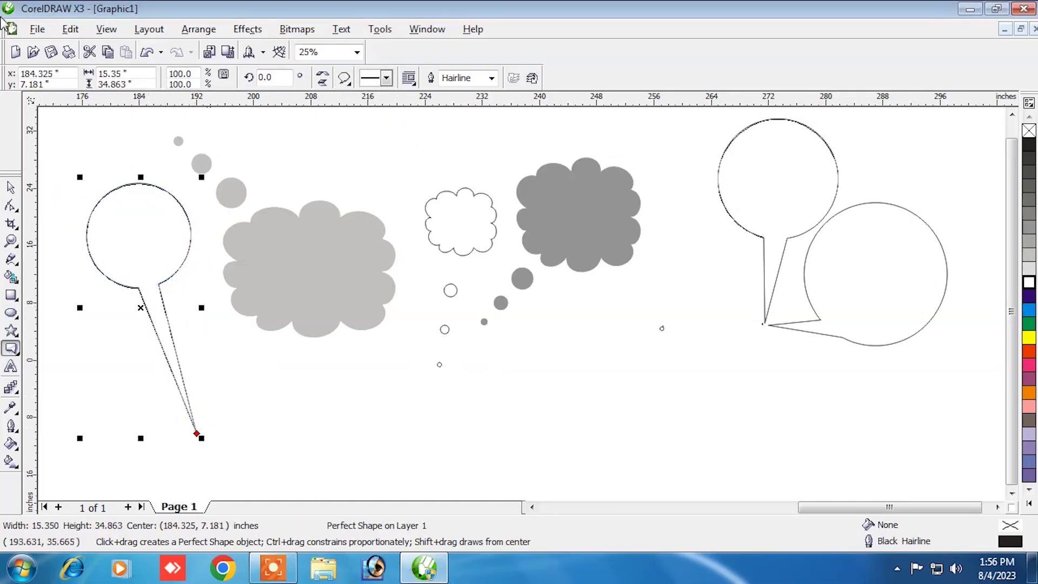
- Move the light grey cloud's round speech callout up and outward, centring it at about x 181.7, y 14.8 inches
{"action": "mouse_move", "coordinate": [147, 218]}
{"action": "left_mouse_down"}
{"action": "mouse_move", "coordinate": [142, 180]}
{"action": "mouse_move", "coordinate": [125, 184]}
{"action": "left_mouse_up"}
{"action": "key", "text": "ctrl+z"}
{"action": "left_click", "coordinate": [10, 187]}
{"action": "left_click", "coordinate": [154, 221]}
{"action": "left_click_drag", "start_coordinate": [154, 222], "coordinate": [136, 166]}
{"action": "left_click", "coordinate": [327, 176]}
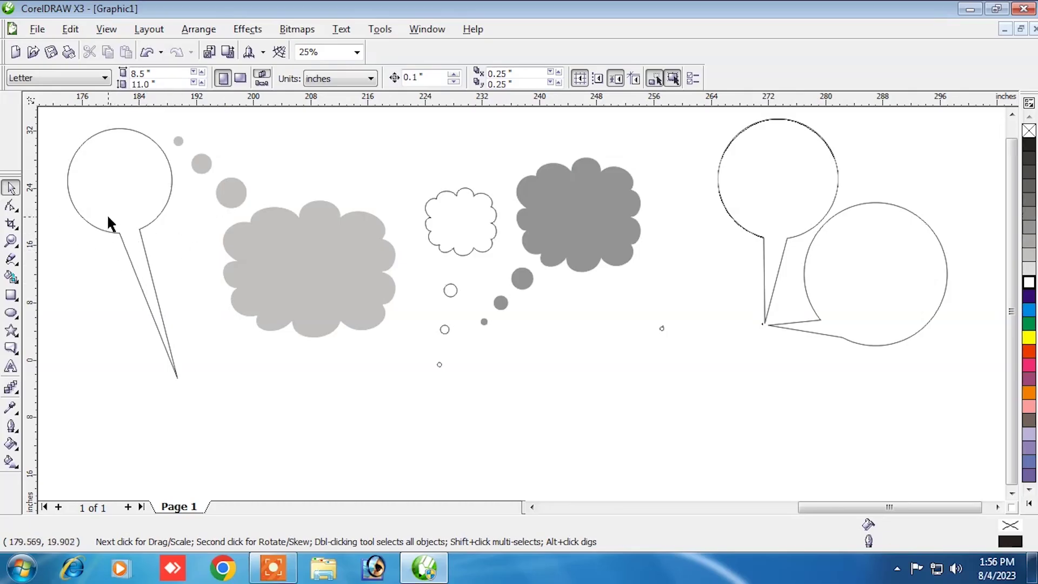
{"action": "left_click", "coordinate": [124, 186]}
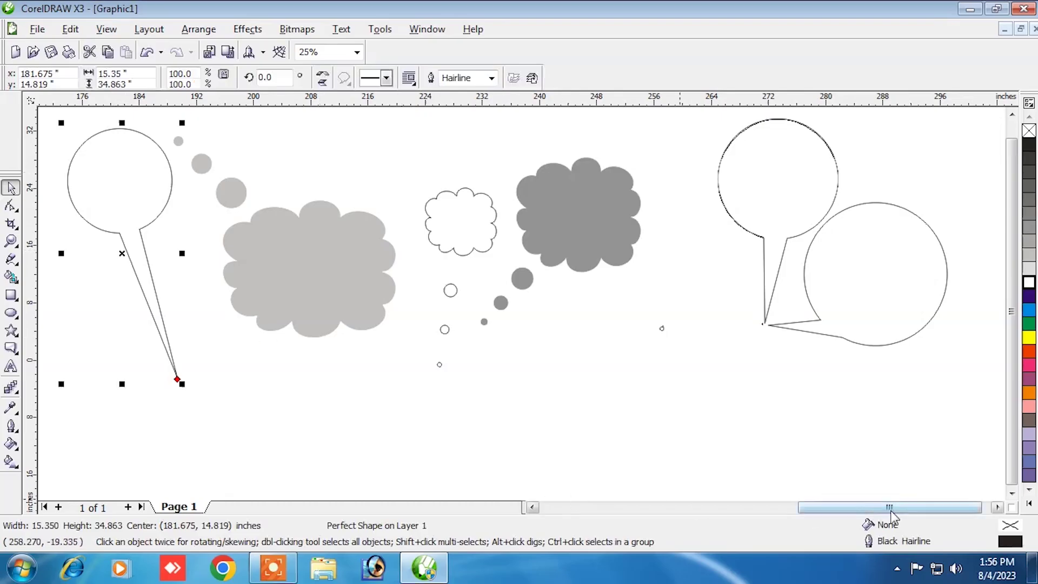
- Add an Arial artistic text line "dfdsfdsf…" in the empty area beyond the callouts, enlarge it to about 337 pt and move it upward
{"action": "left_click", "coordinate": [996, 507]}
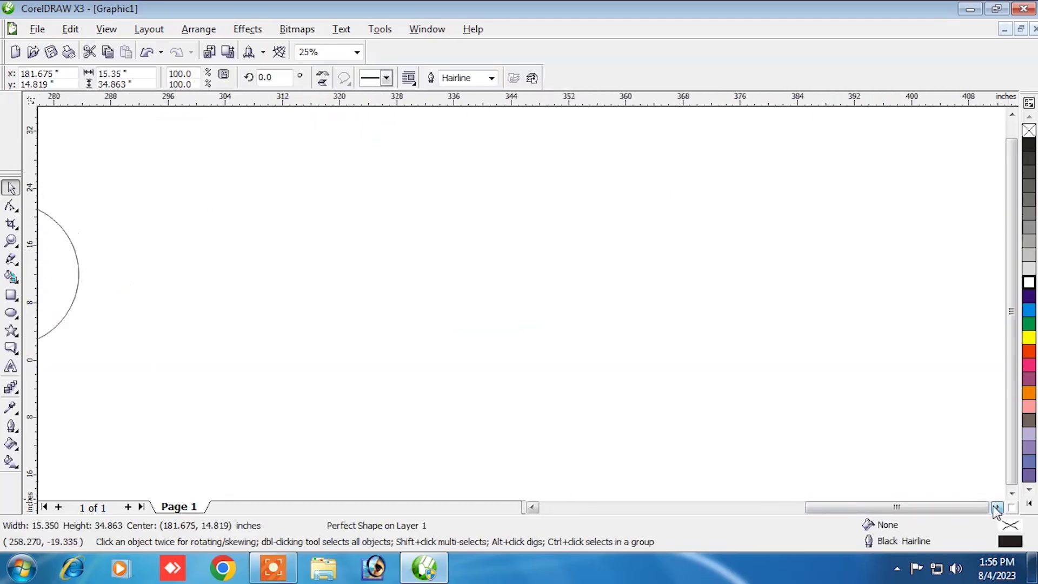
{"action": "left_click", "coordinate": [11, 366]}
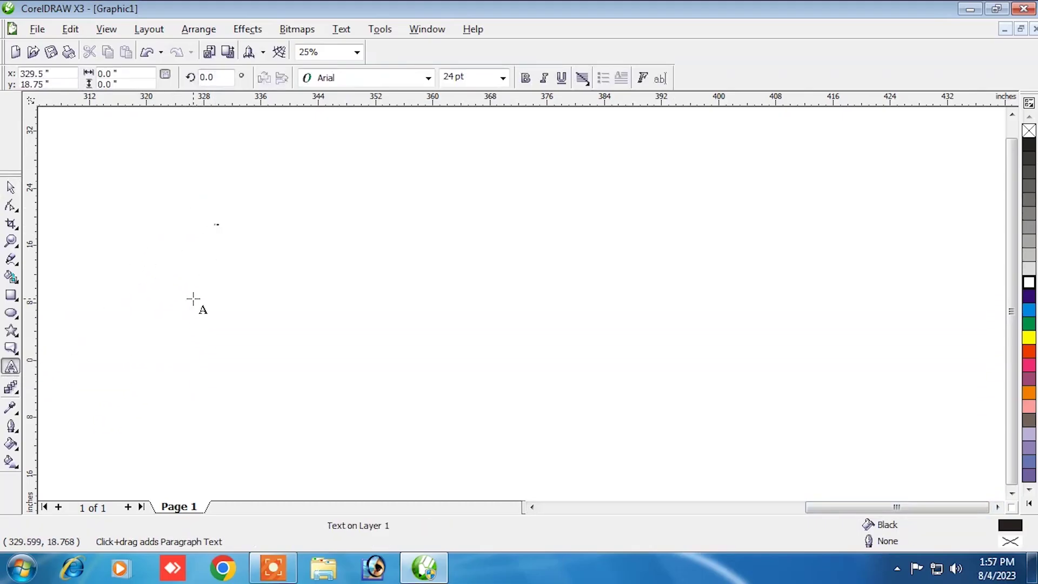
{"action": "type", "text": "aaaaa"}
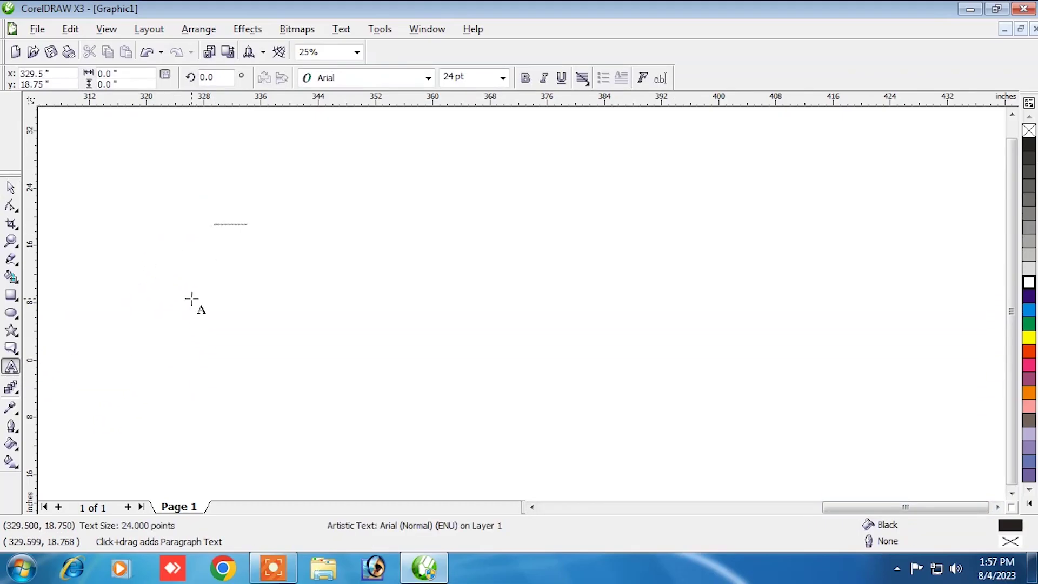
{"action": "left_click", "coordinate": [10, 189]}
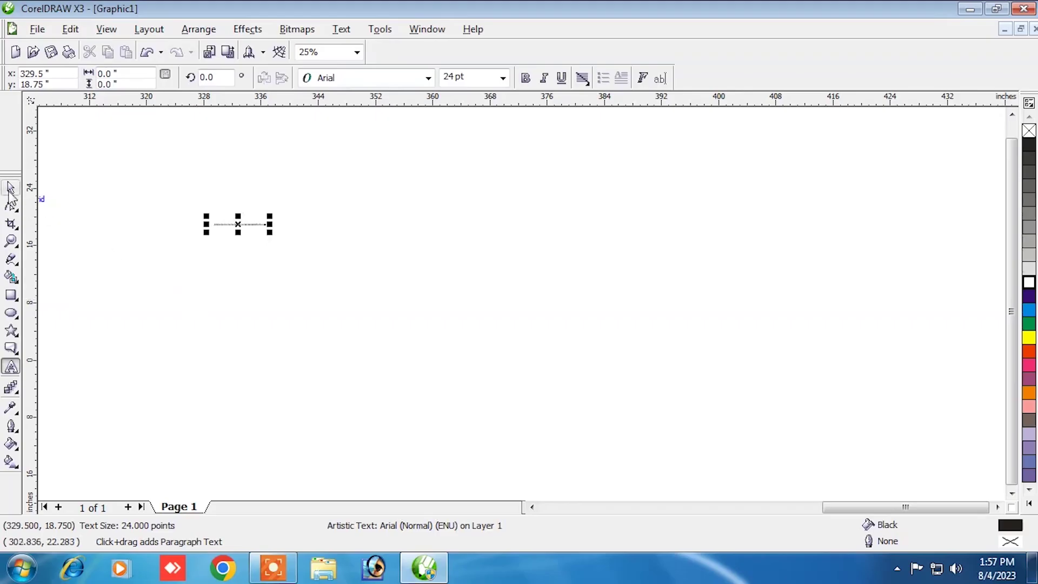
{"action": "left_click", "coordinate": [10, 188]}
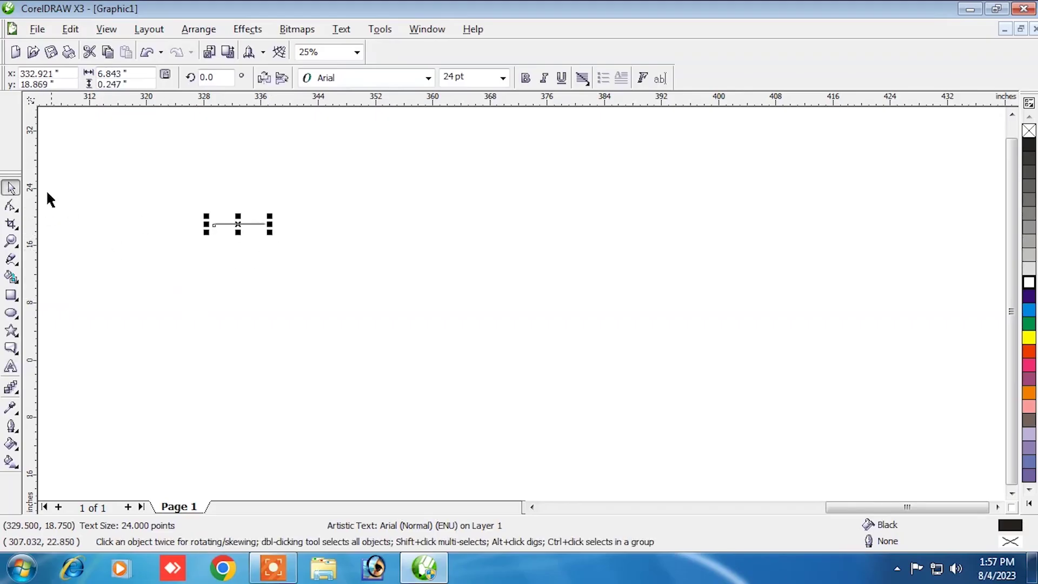
{"action": "left_click_drag", "start_coordinate": [269, 234], "coordinate": [910, 355]}
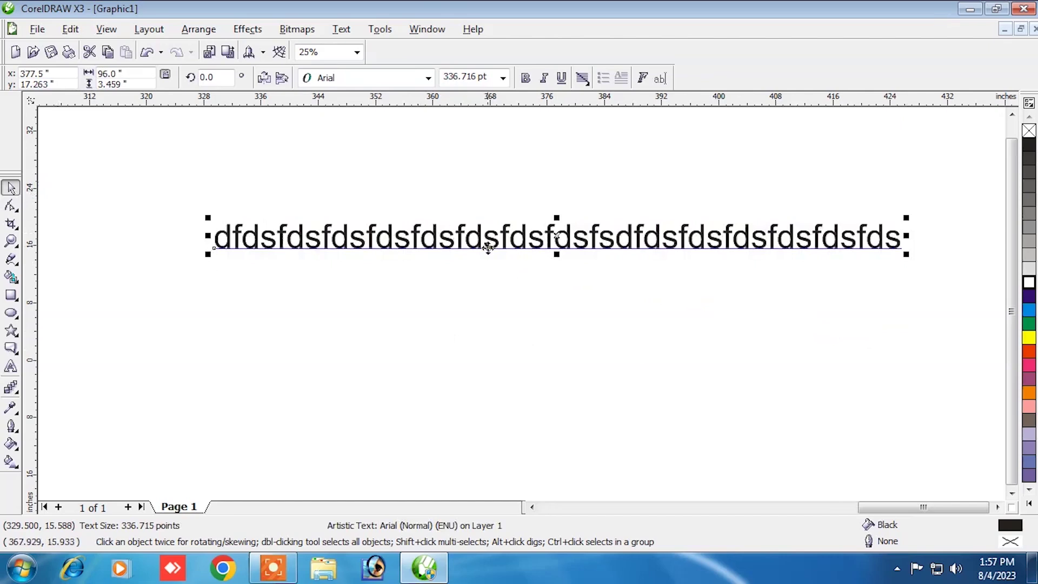
{"action": "left_click_drag", "start_coordinate": [470, 236], "coordinate": [398, 178]}
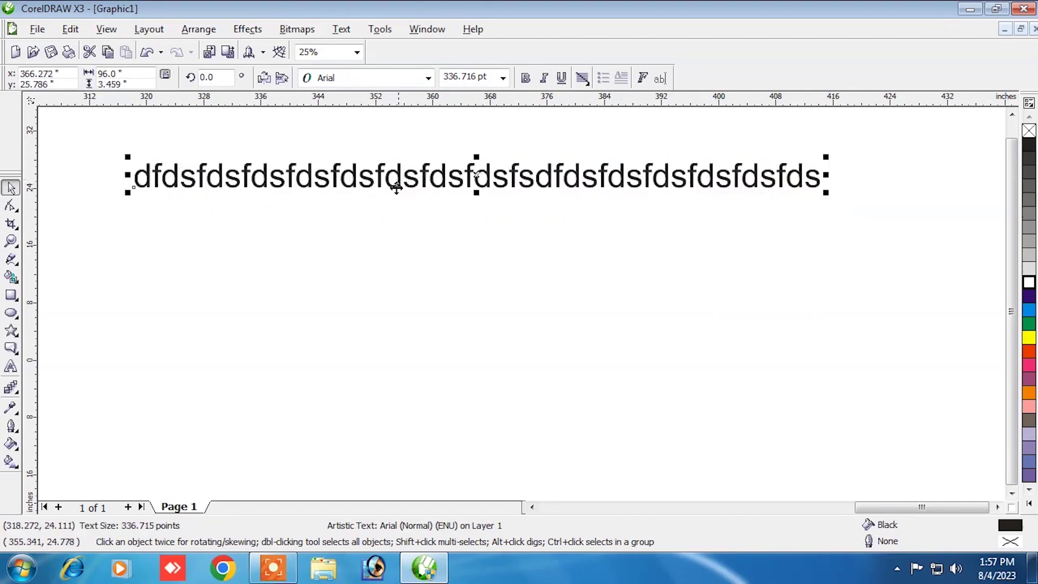
- Stretch and squash the text line in both directions, leaving it about 65 inches wide and 3.5 inches high
{"action": "left_click", "coordinate": [50, 326]}
{"action": "left_click", "coordinate": [468, 180]}
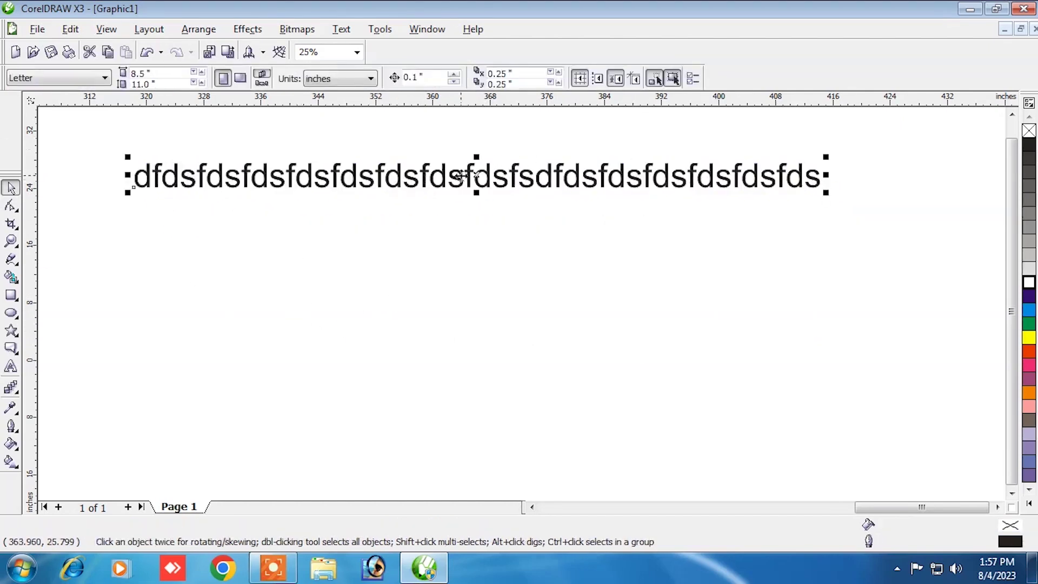
{"action": "left_click_drag", "start_coordinate": [476, 193], "coordinate": [751, 186]}
{"action": "left_click_drag", "start_coordinate": [827, 171], "coordinate": [896, 310]}
{"action": "left_click_drag", "start_coordinate": [512, 195], "coordinate": [595, 325]}
{"action": "left_click_drag", "start_coordinate": [898, 242], "coordinate": [940, 242]}
{"action": "left_click_drag", "start_coordinate": [942, 156], "coordinate": [604, 222]}
{"action": "left_click_drag", "start_coordinate": [366, 325], "coordinate": [366, 259]}
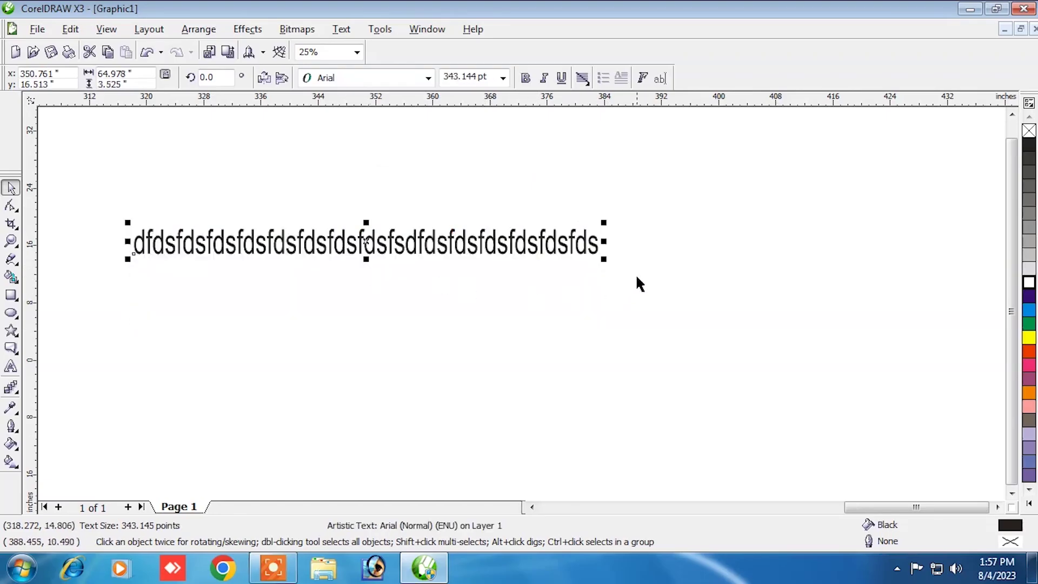
- Resize the text line to about 51 by 1.8 inches and place it near the upper edge of the drawing area
{"action": "left_click_drag", "start_coordinate": [605, 262], "coordinate": [862, 245]}
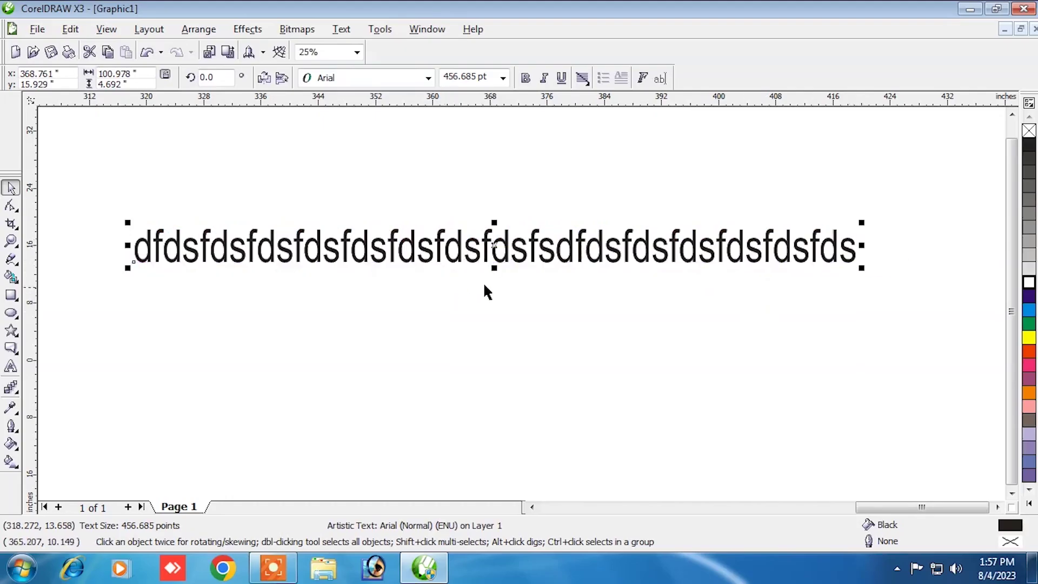
{"action": "left_click_drag", "start_coordinate": [495, 268], "coordinate": [479, 260]}
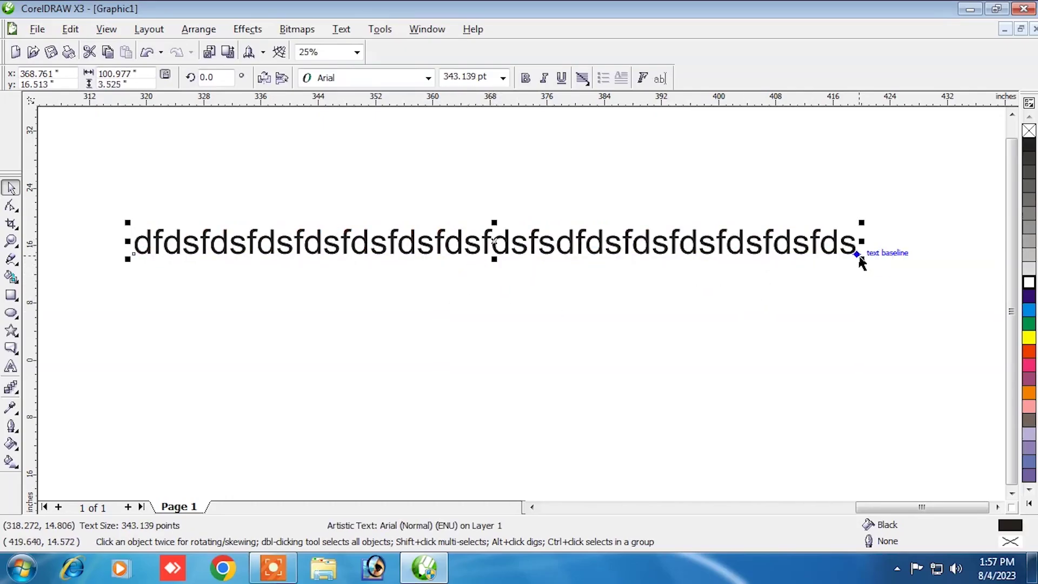
{"action": "left_click_drag", "start_coordinate": [861, 258], "coordinate": [565, 250]}
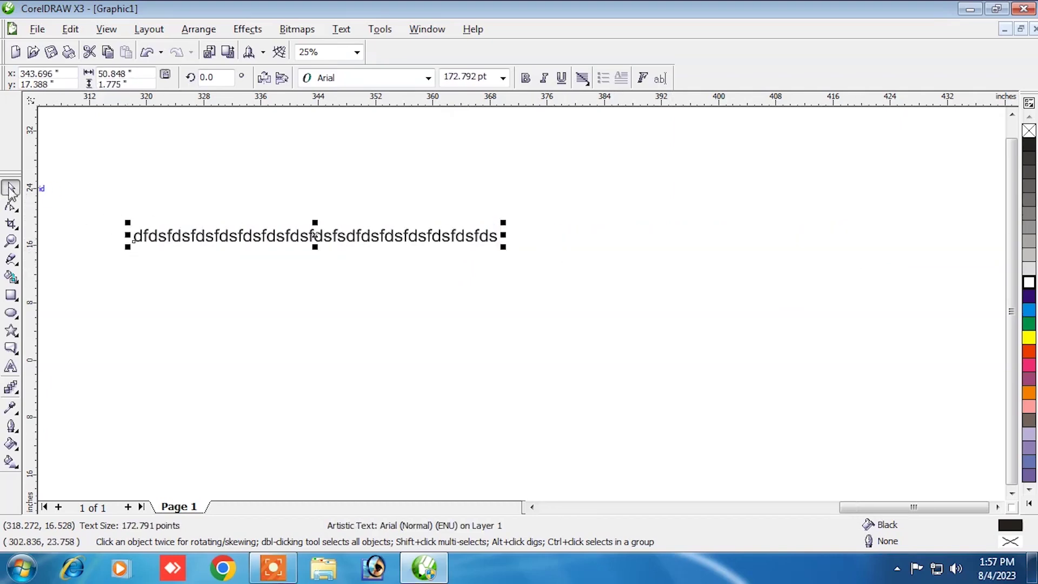
{"action": "left_click_drag", "start_coordinate": [376, 235], "coordinate": [476, 143]}
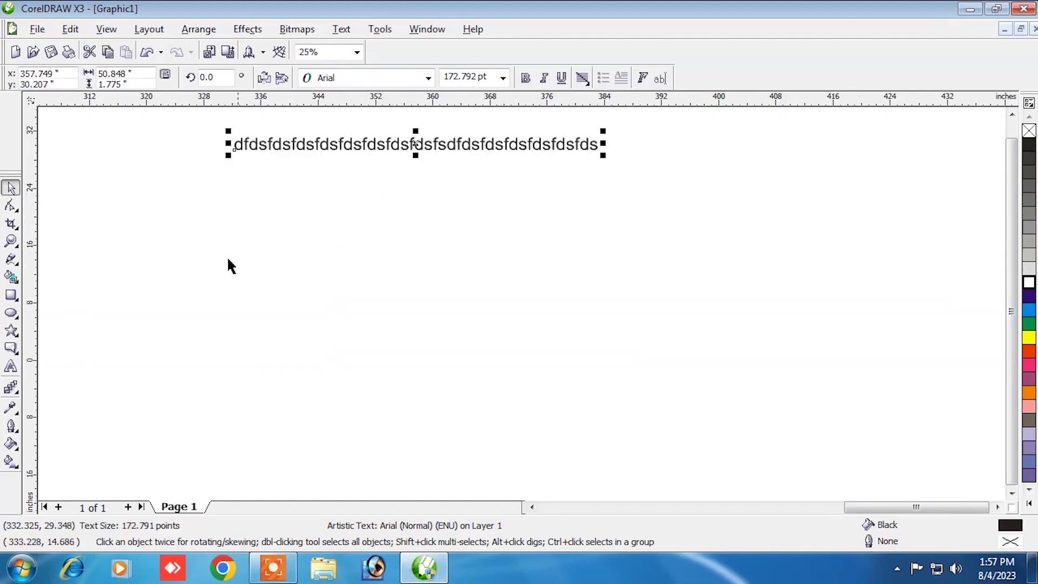
{"action": "left_click", "coordinate": [11, 367]}
{"action": "left_click", "coordinate": [291, 260]}
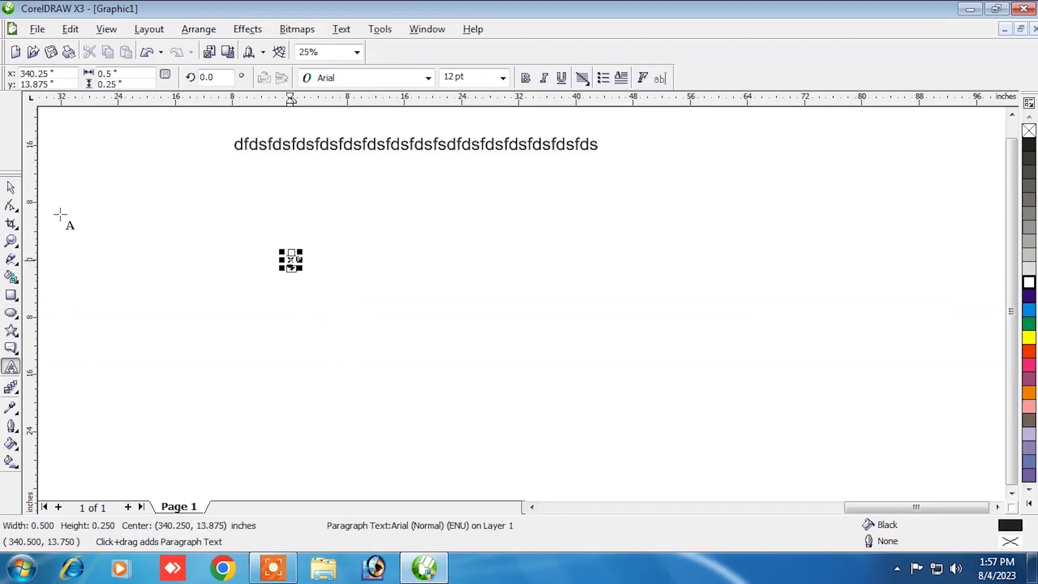
{"action": "left_click", "coordinate": [11, 188]}
{"action": "left_click_drag", "start_coordinate": [298, 265], "coordinate": [382, 306]}
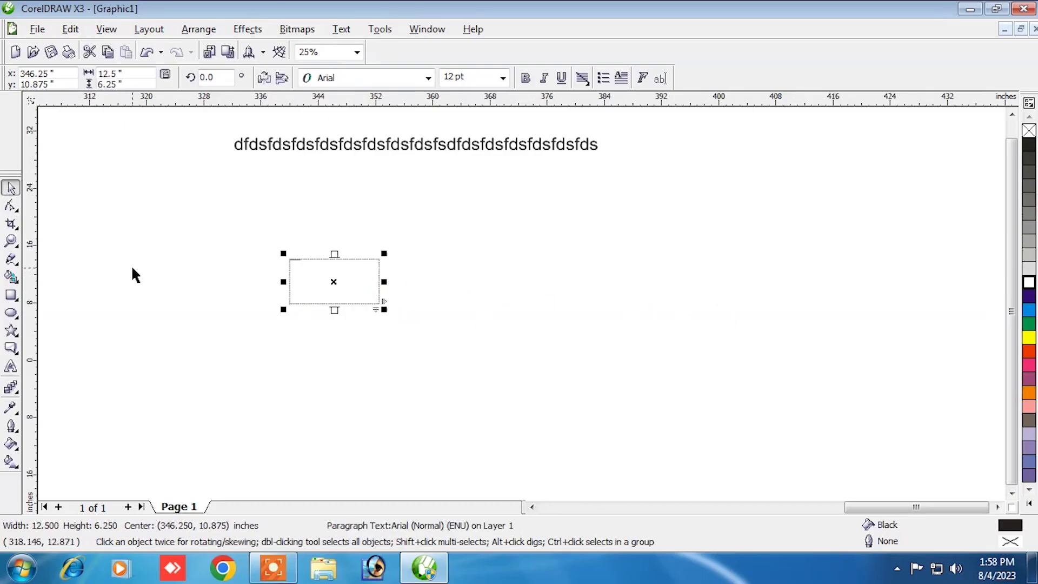
{"action": "left_click", "coordinate": [86, 275]}
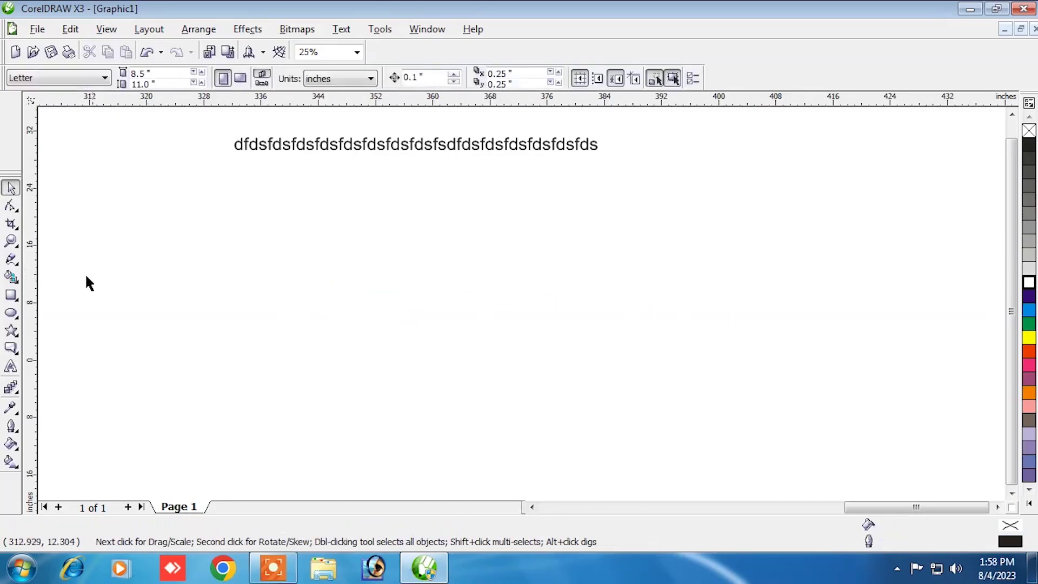
- Add the artistic text "fdsfdsfdsfdsfdsf" below the first line and enlarge it to about 96.5 by 10.2 inches
{"action": "left_click", "coordinate": [10, 368]}
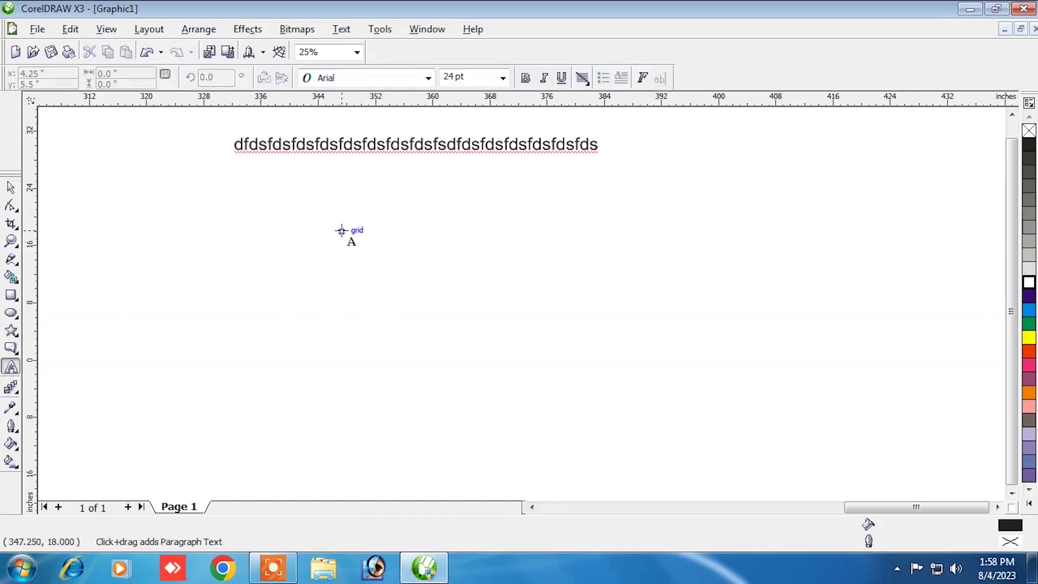
{"action": "left_click", "coordinate": [337, 310]}
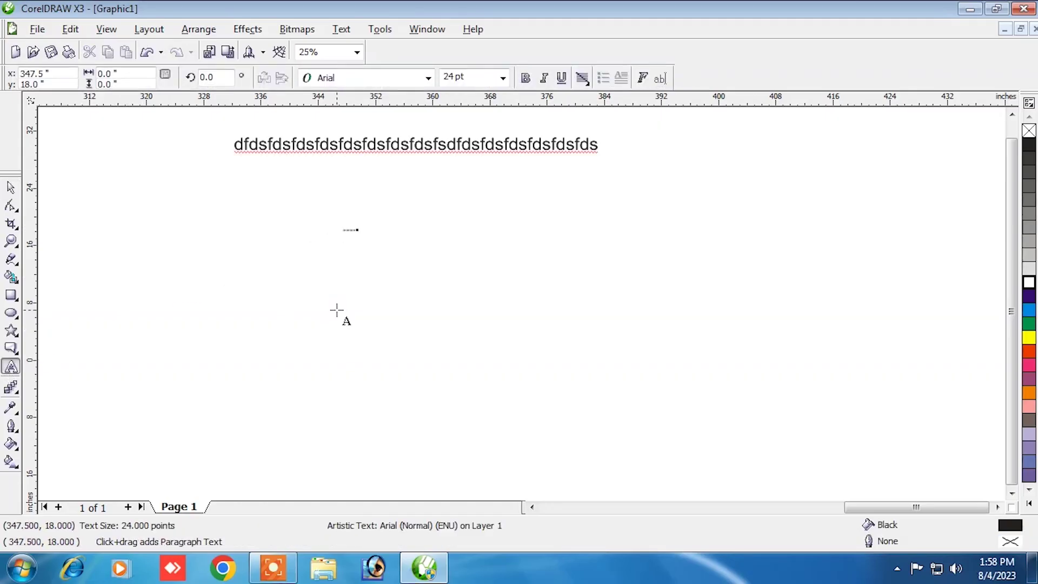
{"action": "key", "text": "ctrl+space"}
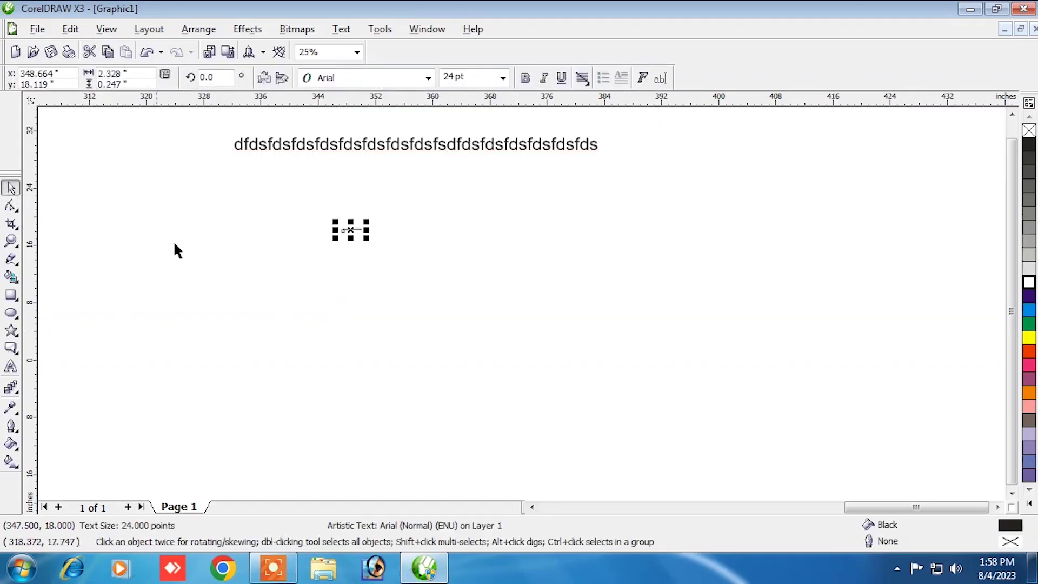
{"action": "left_click_drag", "start_coordinate": [369, 237], "coordinate": [831, 351]}
{"action": "left_click_drag", "start_coordinate": [628, 239], "coordinate": [505, 222]}
{"action": "left_click_drag", "start_coordinate": [704, 267], "coordinate": [854, 328]}
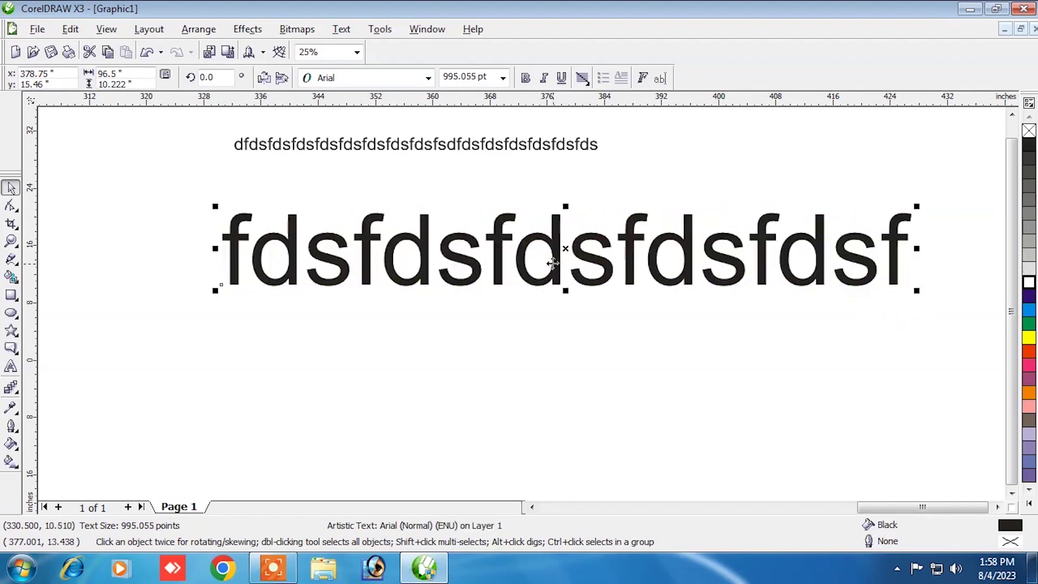
{"action": "left_click_drag", "start_coordinate": [553, 263], "coordinate": [472, 260]}
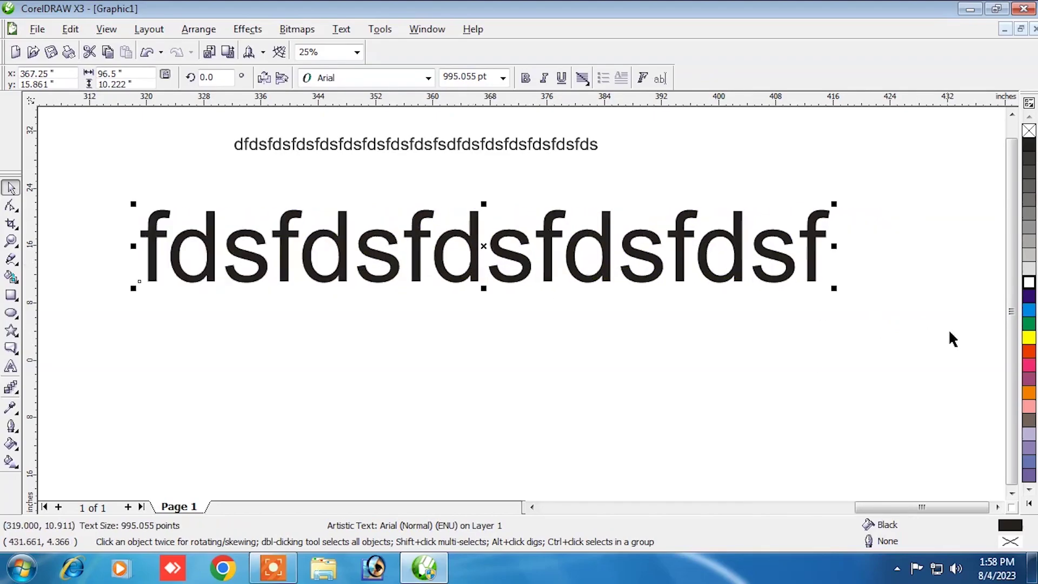
- Try Red and Yellow outlines on the large text, ending with a Green outline
{"action": "right_click", "coordinate": [1030, 357]}
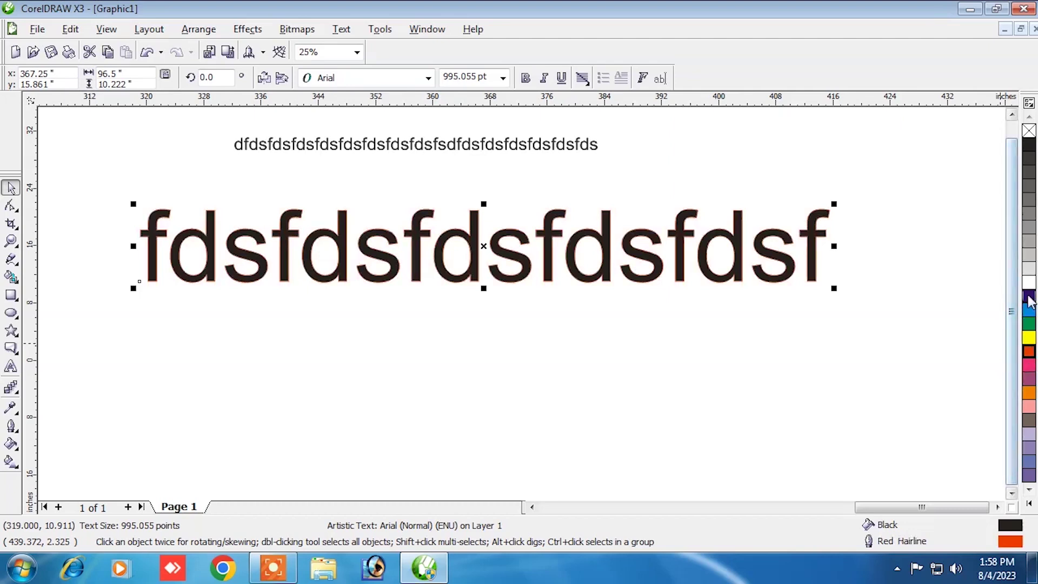
{"action": "right_click", "coordinate": [1029, 339]}
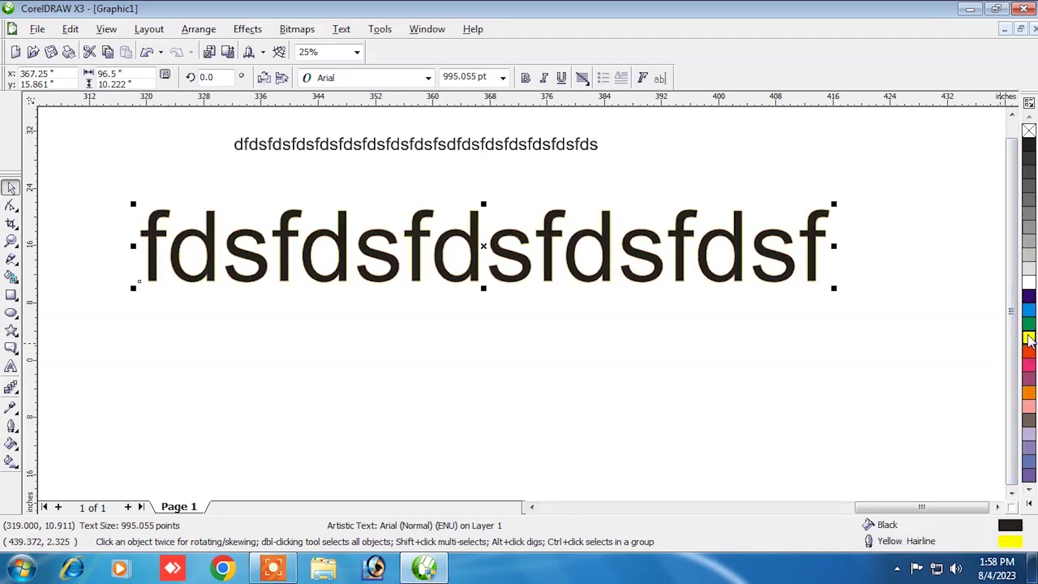
{"action": "right_click", "coordinate": [1028, 326]}
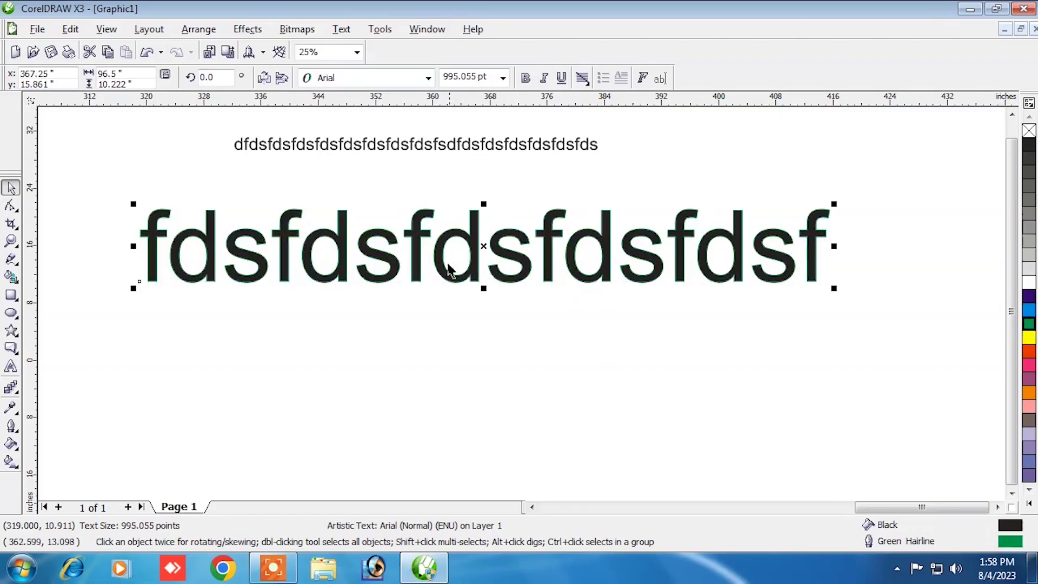
- Try several fill colours on the large text, starting with Cyan and ending with Magenta
{"action": "left_click", "coordinate": [1029, 309]}
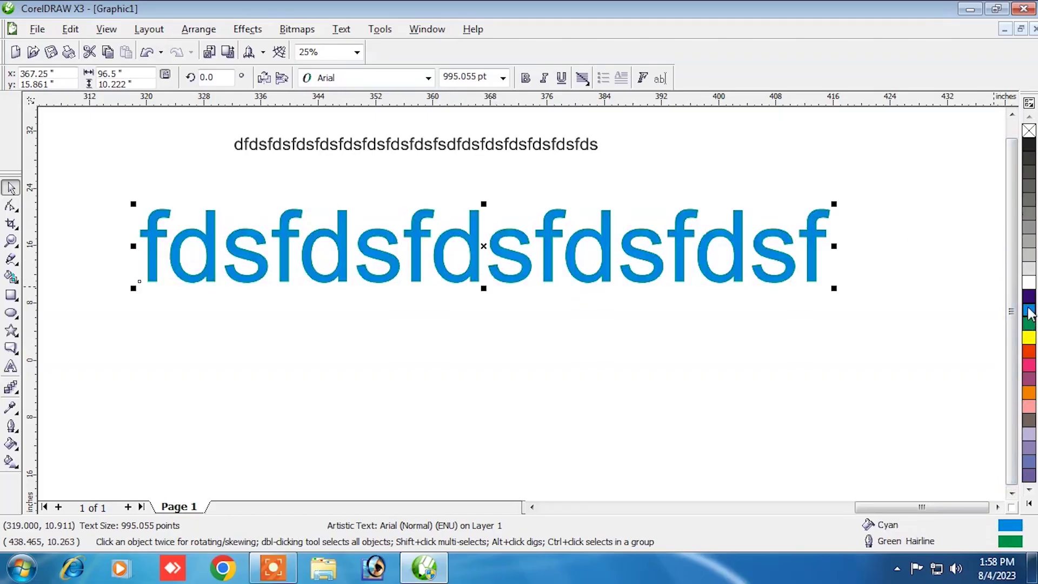
{"action": "left_click", "coordinate": [1029, 297]}
{"action": "left_click", "coordinate": [1029, 323]}
{"action": "left_click", "coordinate": [1029, 337]}
{"action": "left_click", "coordinate": [1029, 351]}
{"action": "left_click", "coordinate": [1030, 366]}
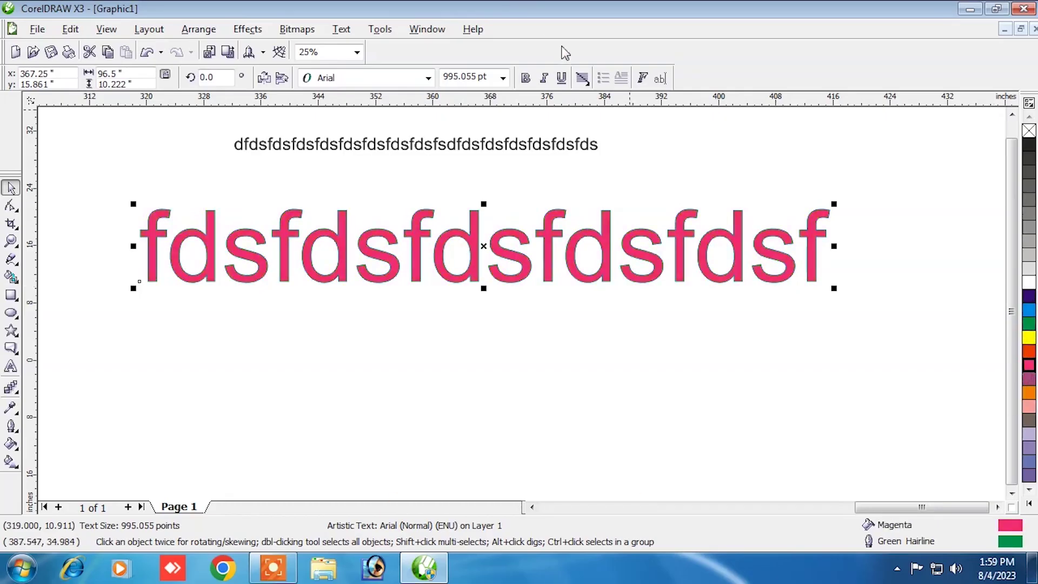
- Reduce the large text's height to about 8.2 inches and set both its outline and fill to Cyan
{"action": "left_click_drag", "start_coordinate": [482, 284], "coordinate": [477, 219]}
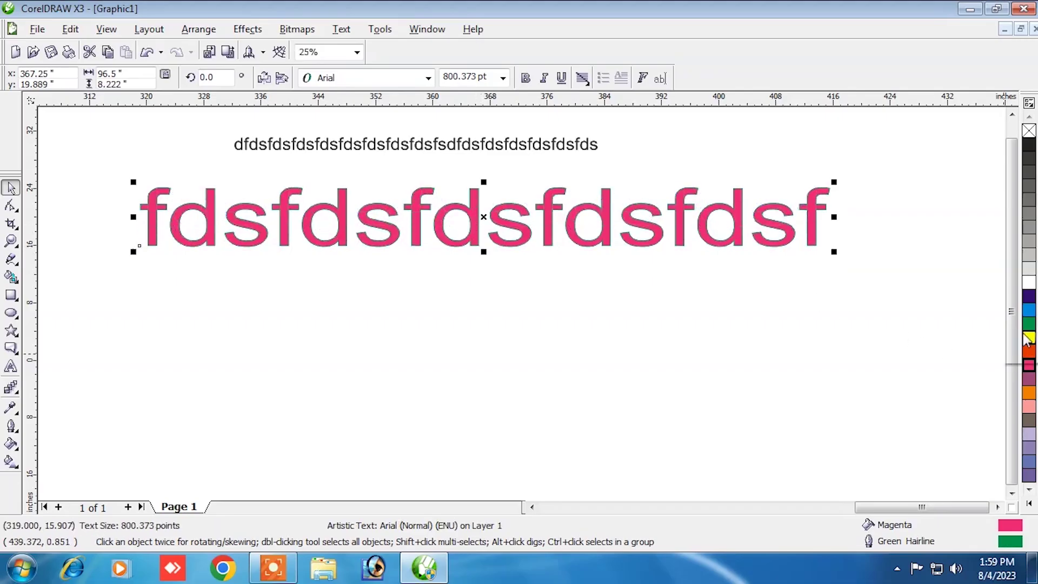
{"action": "right_click", "coordinate": [1029, 316]}
{"action": "left_click", "coordinate": [1029, 316]}
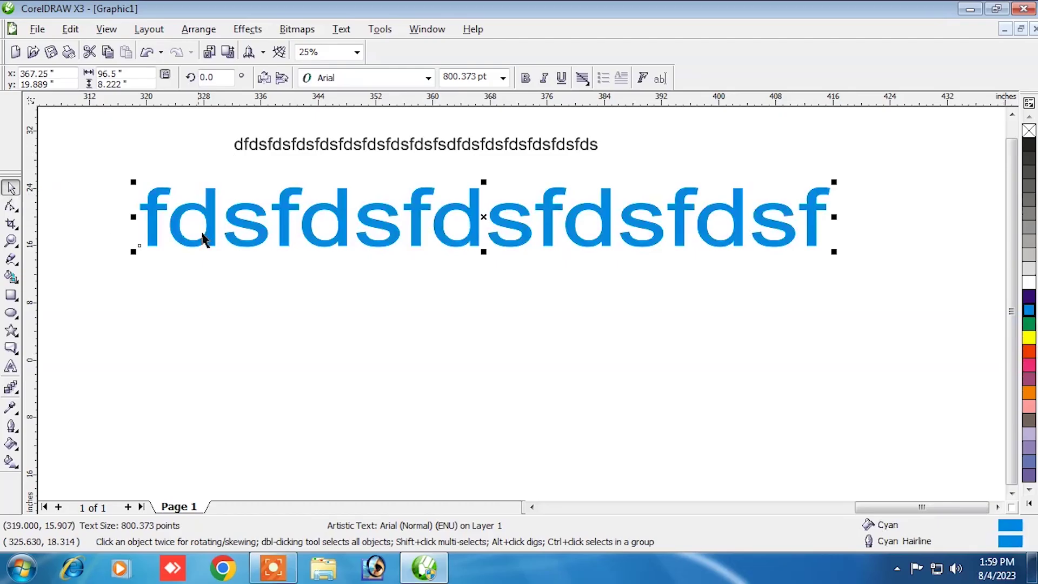
- Duplicate the cyan text directly below the original and colour the copy's fill and outline Red
{"action": "left_click_drag", "start_coordinate": [207, 230], "coordinate": [209, 228]}
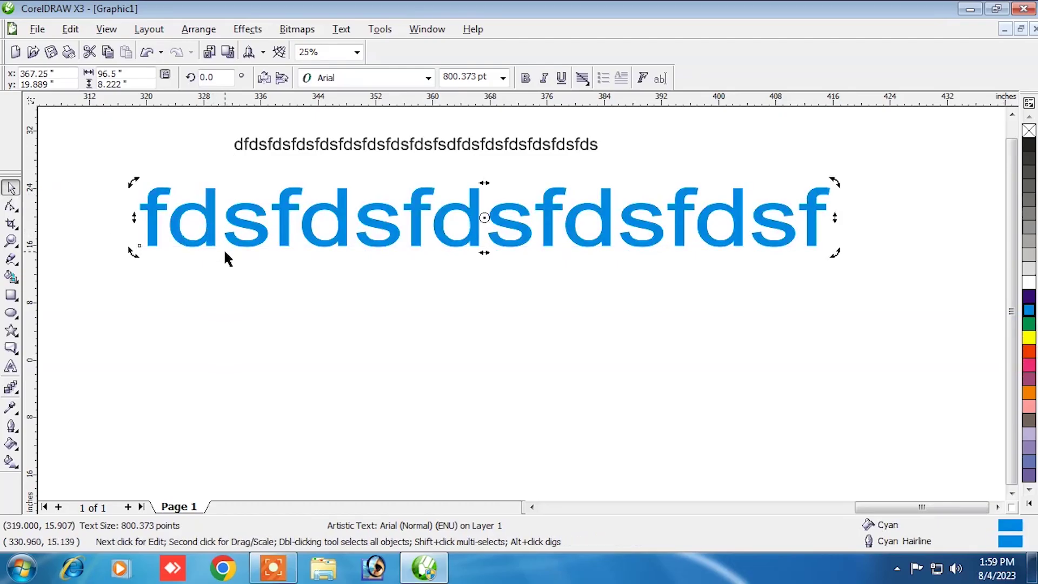
{"action": "left_click_drag", "start_coordinate": [343, 207], "coordinate": [348, 338]}
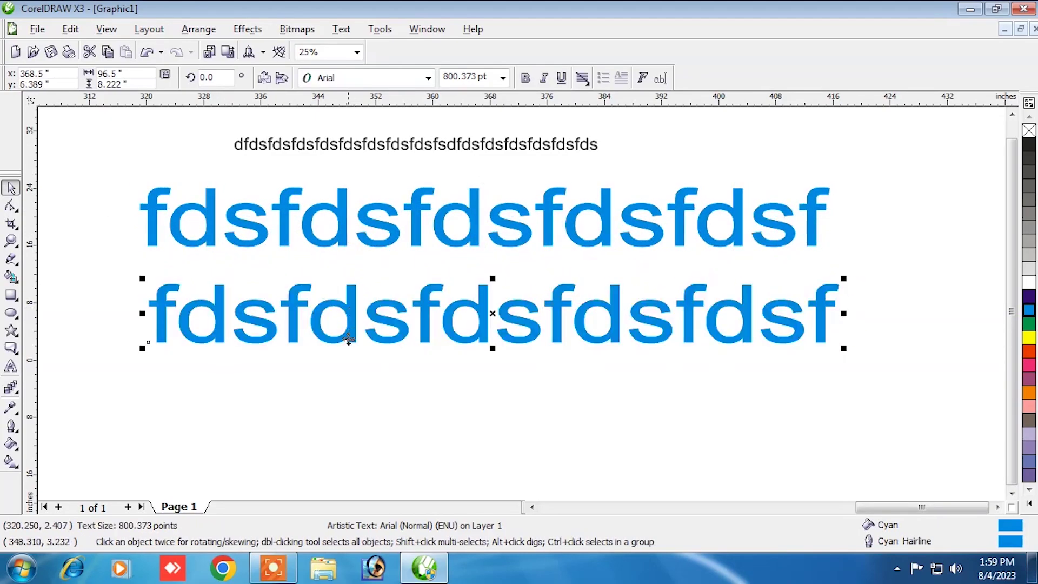
{"action": "left_click", "coordinate": [1029, 351]}
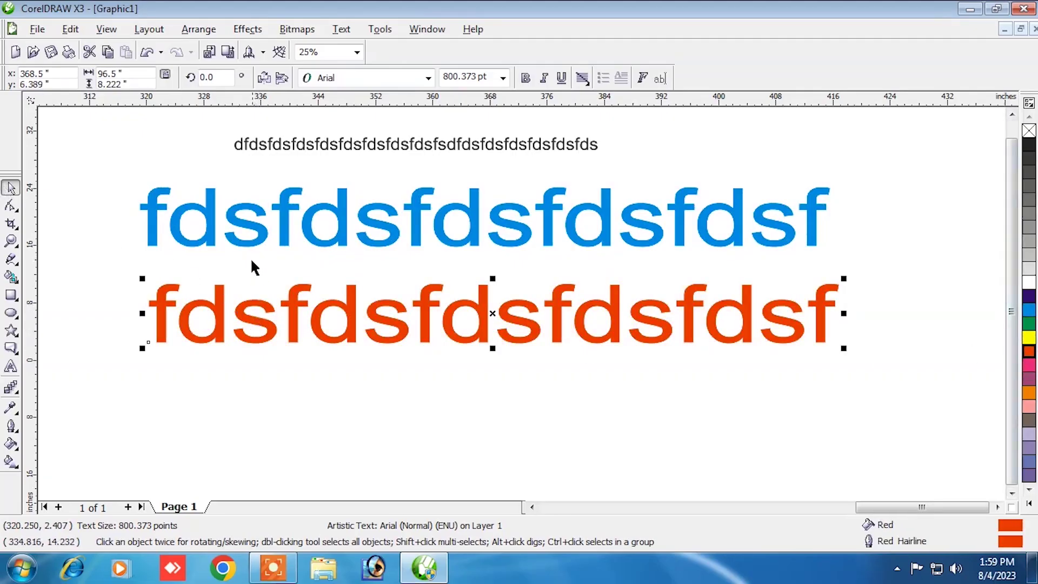
- Place the red copy over the cyan text, nudging it up 0.3 and left 0.1 inch to form a slight offset shadow
{"action": "left_click_drag", "start_coordinate": [252, 322], "coordinate": [250, 224]}
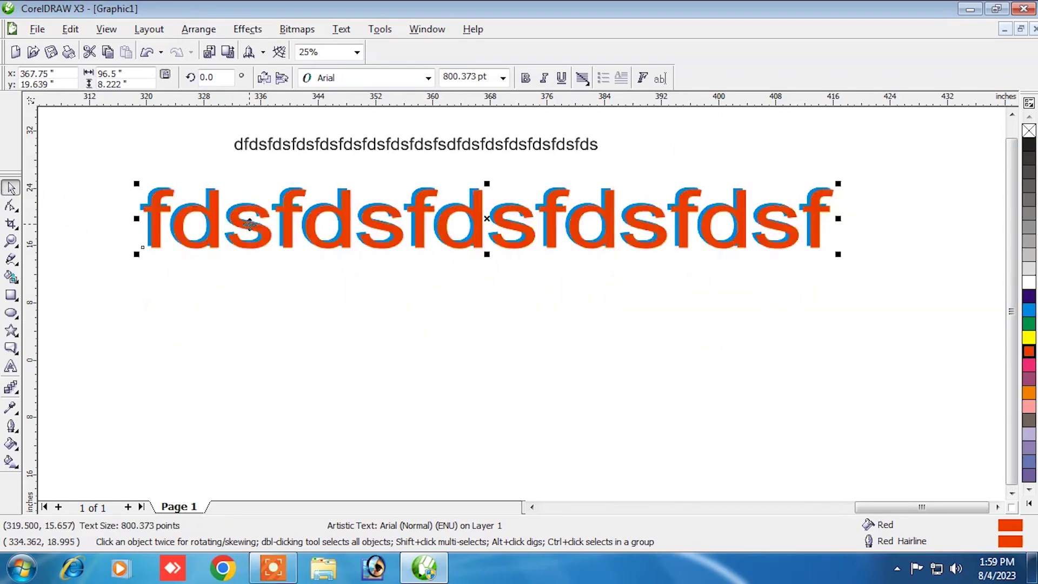
{"action": "key", "text": "Up"}
{"action": "key", "text": "Up"}
{"action": "key", "text": "Up"}
{"action": "key", "text": "Left"}
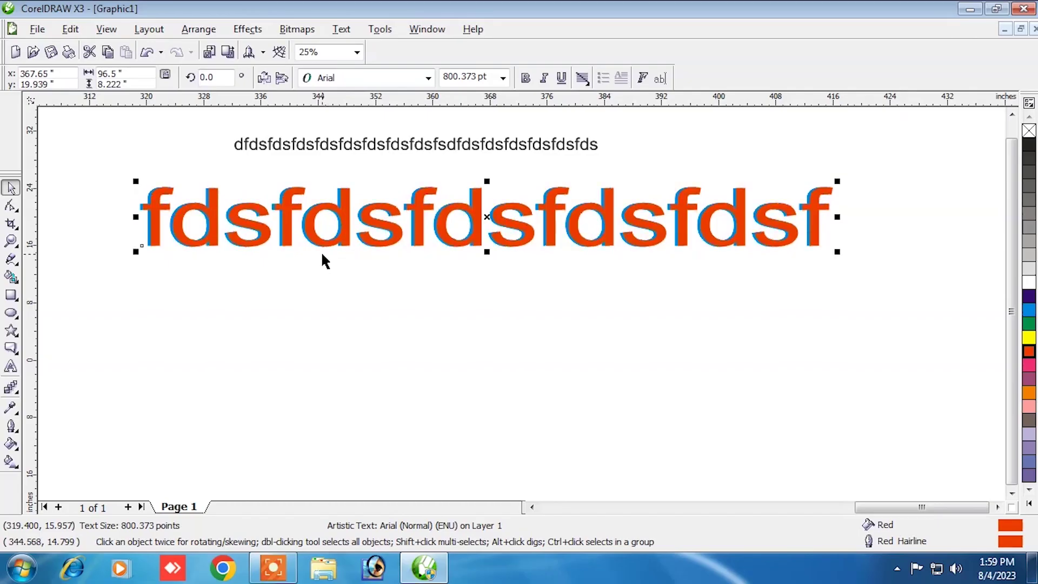
- Nudge the red text 0.1 inch to the right and group it with the cyan text beneath it
{"action": "key", "text": "Right"}
{"action": "left_click", "coordinate": [236, 333]}
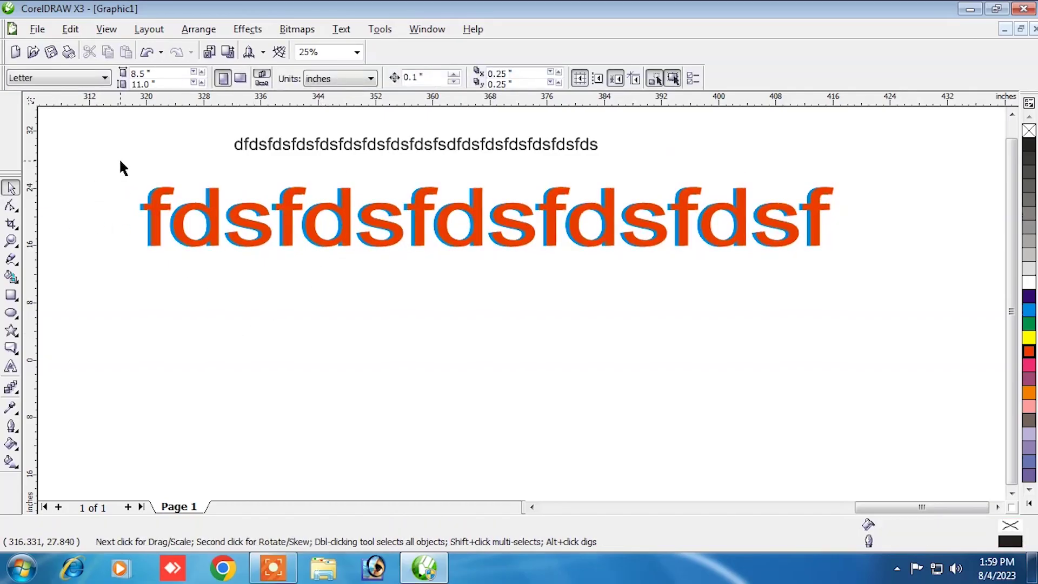
{"action": "left_click_drag", "start_coordinate": [906, 289], "coordinate": [907, 289]}
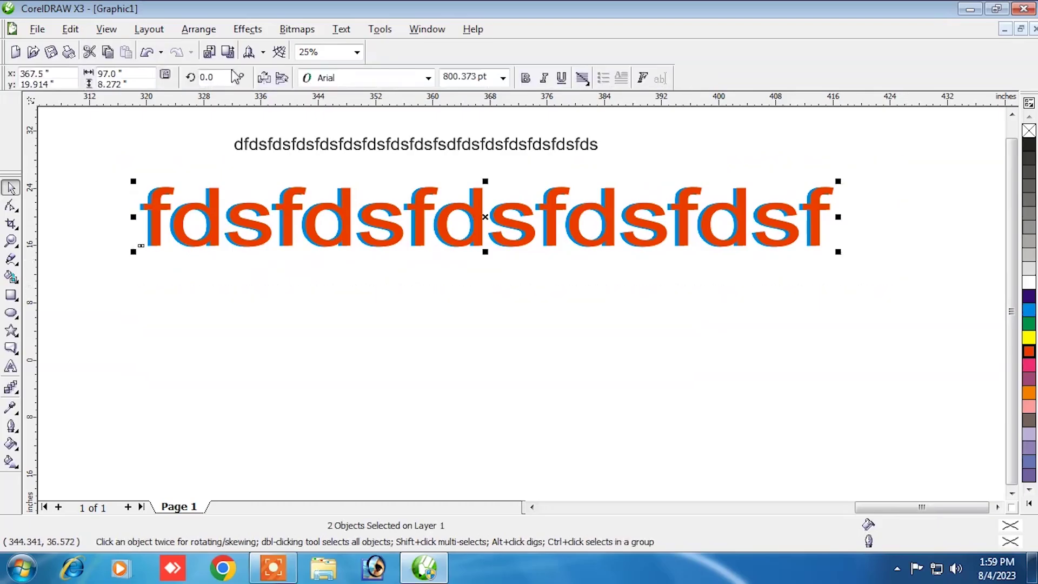
{"action": "left_click", "coordinate": [145, 153]}
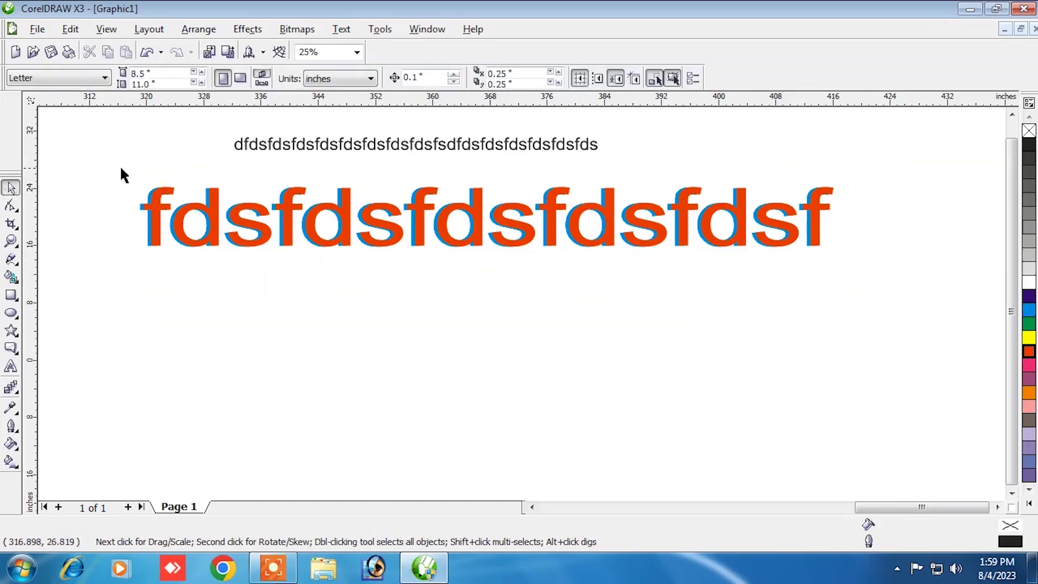
{"action": "left_click_drag", "start_coordinate": [872, 295], "coordinate": [872, 295]}
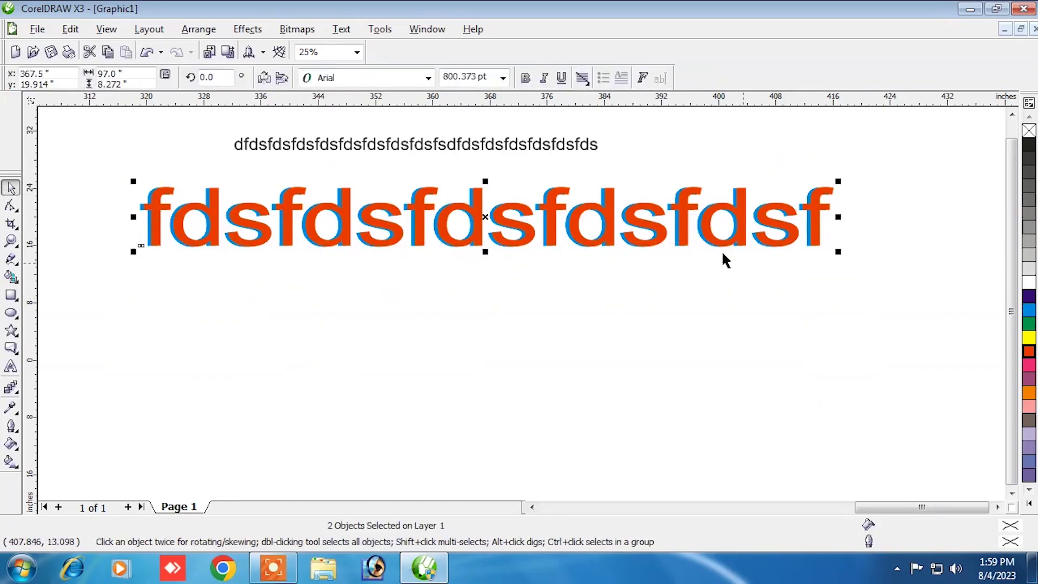
{"action": "left_click", "coordinate": [199, 28]}
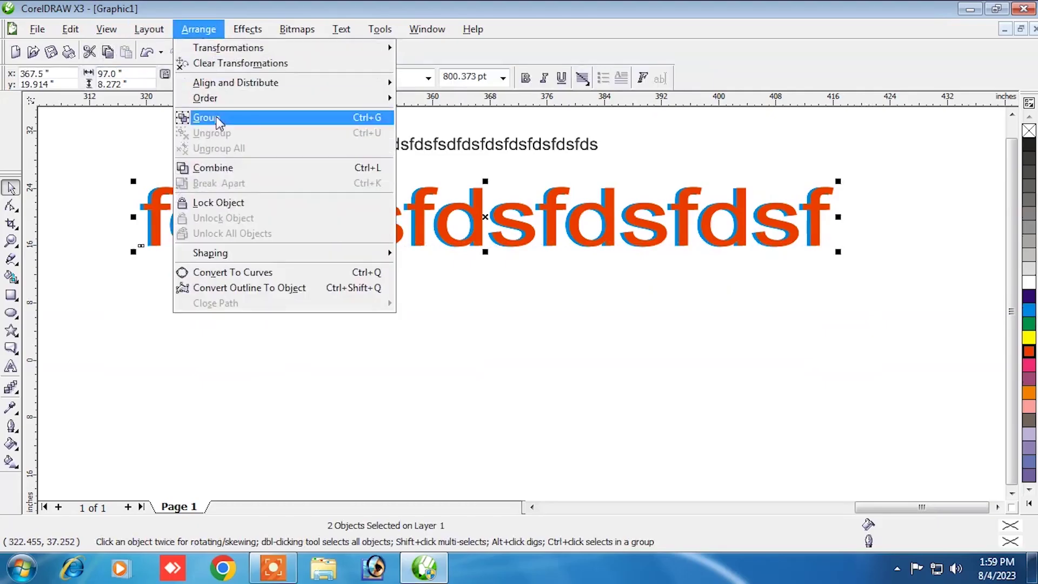
{"action": "left_click", "coordinate": [206, 117]}
- Scale the grouped text down to about 54.7 by 4.7 inches and place it just below the black text line
{"action": "left_click_drag", "start_coordinate": [414, 225], "coordinate": [379, 235]}
{"action": "left_click_drag", "start_coordinate": [806, 265], "coordinate": [505, 234]}
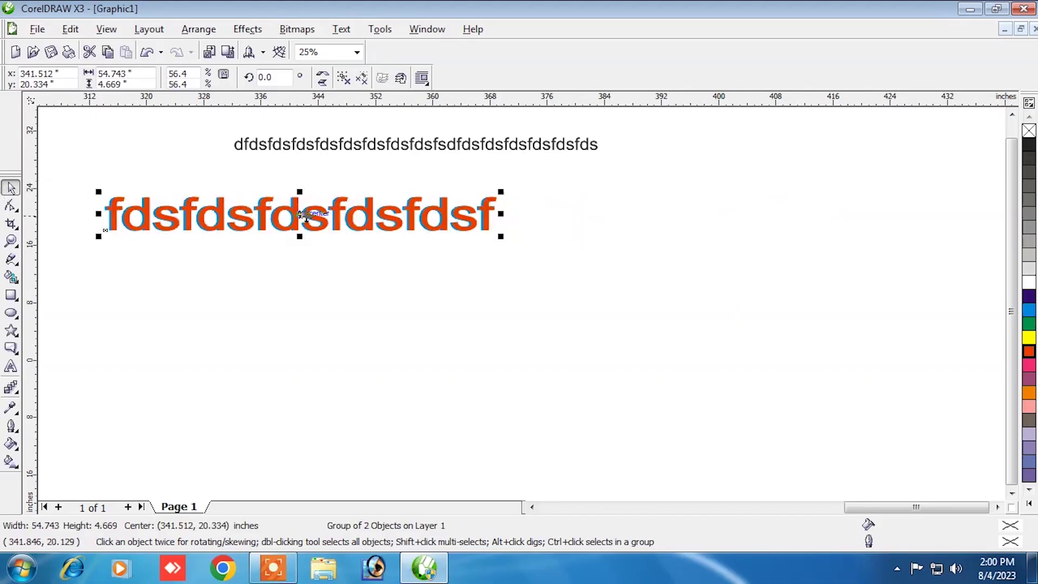
{"action": "left_click_drag", "start_coordinate": [338, 218], "coordinate": [465, 206]}
{"action": "left_click", "coordinate": [215, 382]}
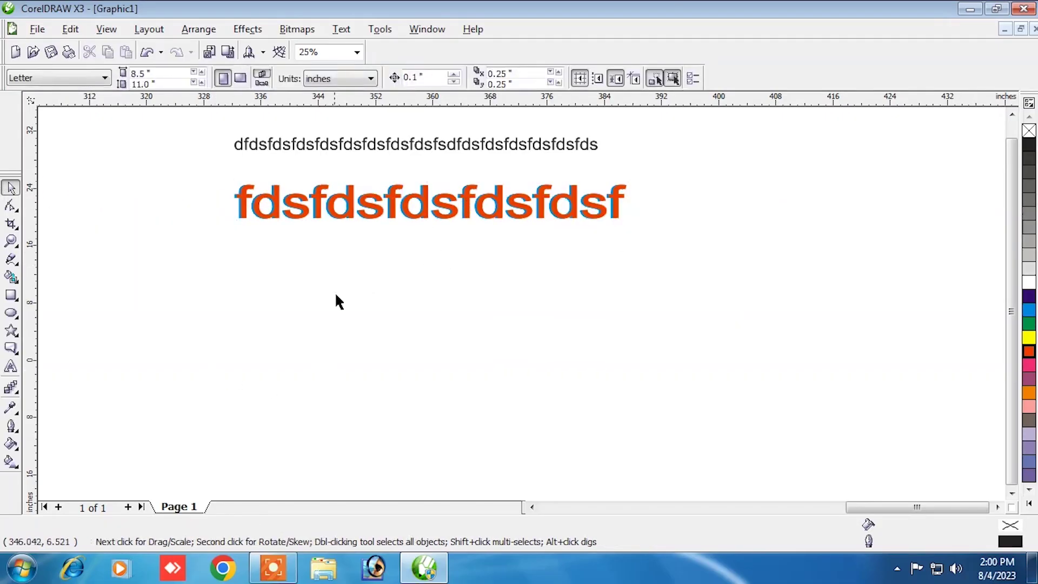
- Duplicate the grouped red and cyan text below the original and shift the copy slightly right
{"action": "left_click", "coordinate": [352, 215]}
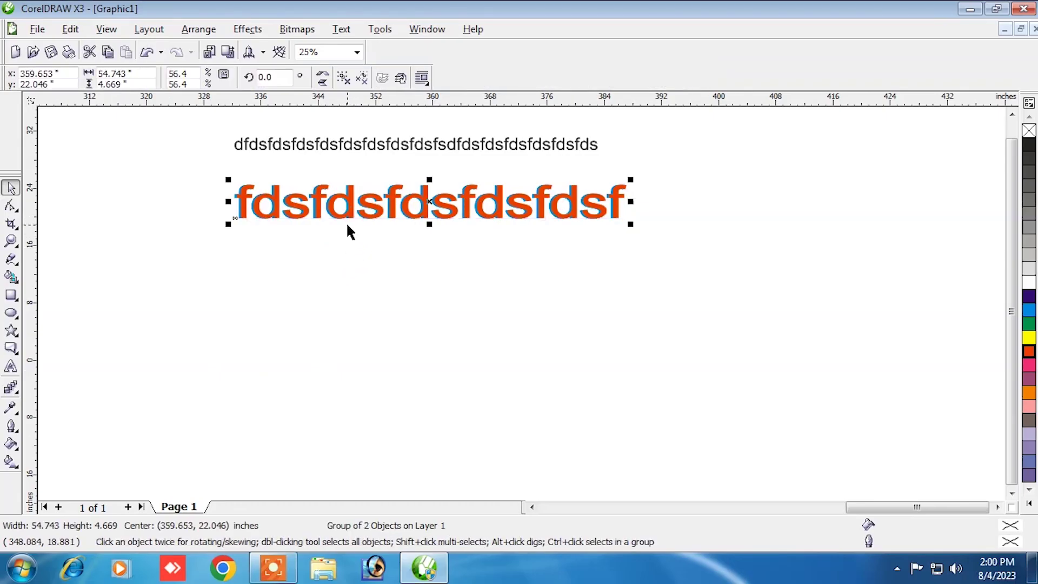
{"action": "left_click_drag", "start_coordinate": [393, 204], "coordinate": [407, 307]}
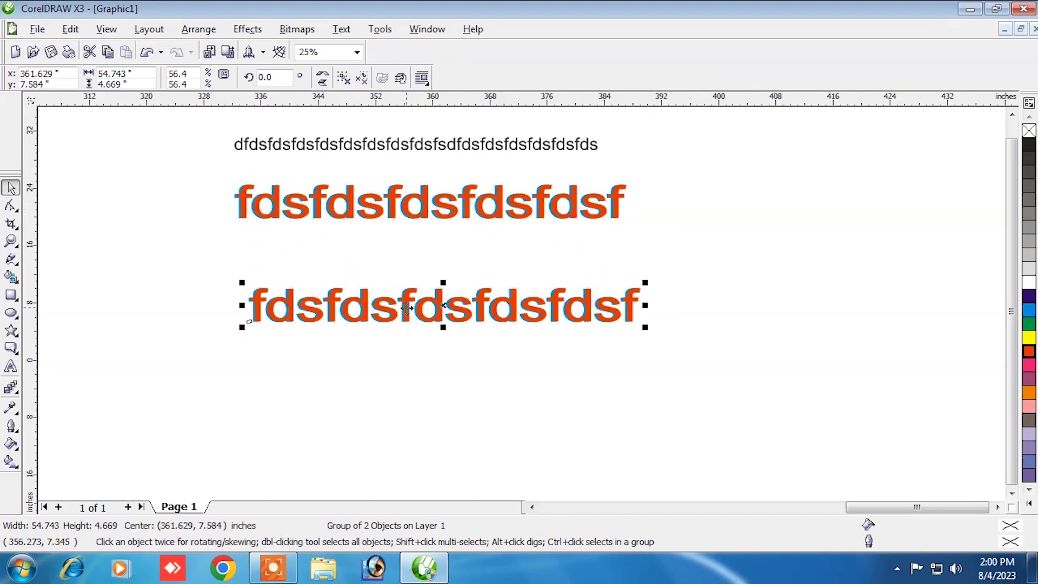
{"action": "left_click", "coordinate": [11, 366]}
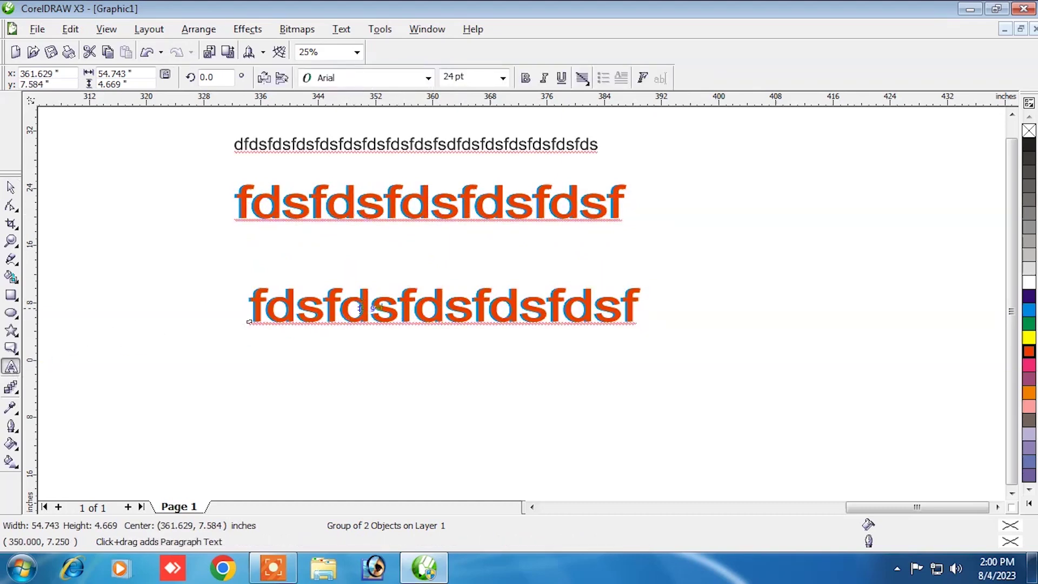
{"action": "left_click", "coordinate": [373, 309]}
{"action": "key", "text": "ctrl+space"}
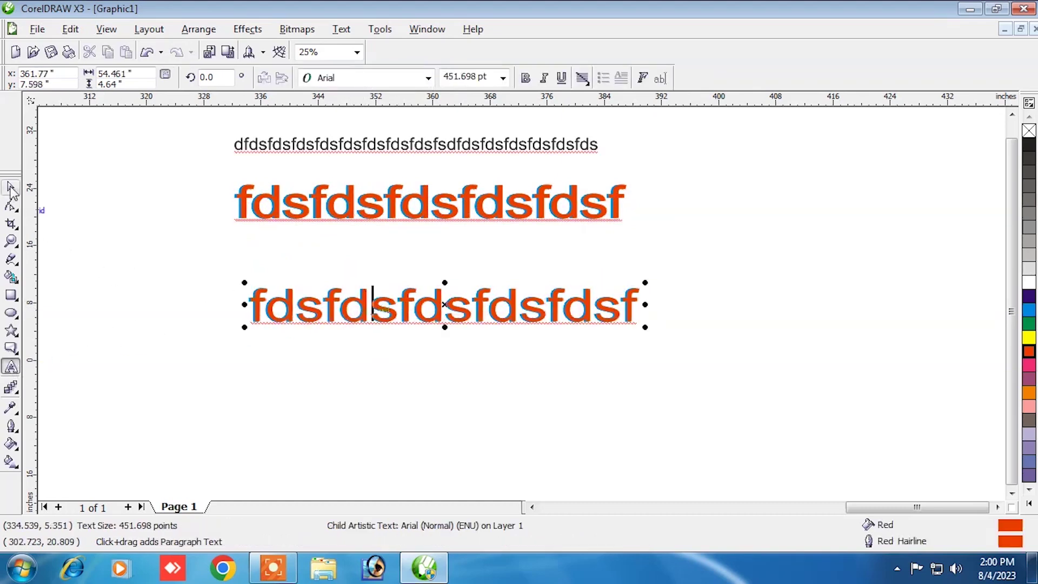
{"action": "left_click_drag", "start_coordinate": [384, 315], "coordinate": [408, 319]}
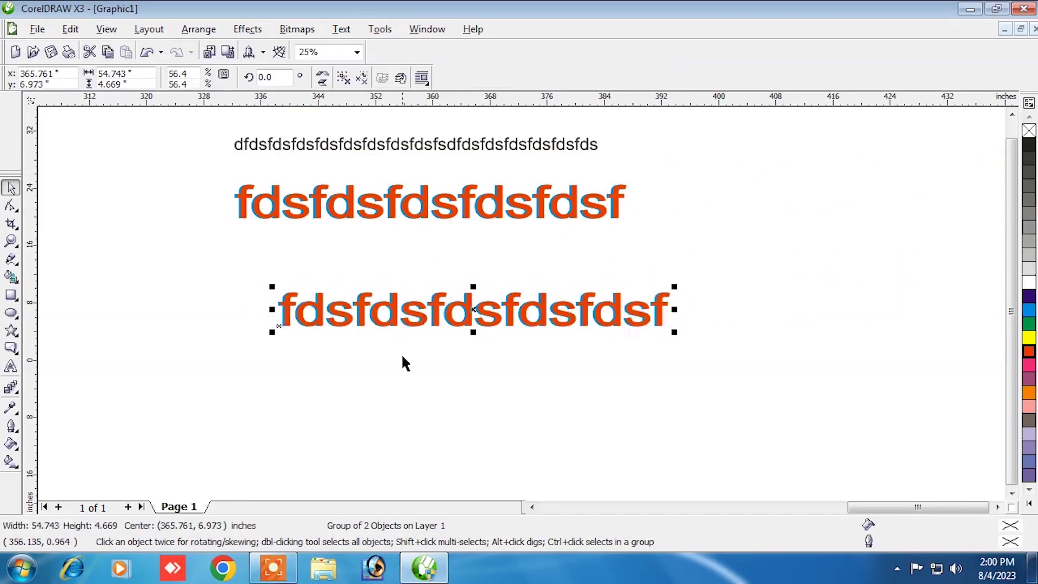
- Ungroup all objects in the lower copy and move its red text below the cyan text
{"action": "left_click", "coordinate": [199, 28]}
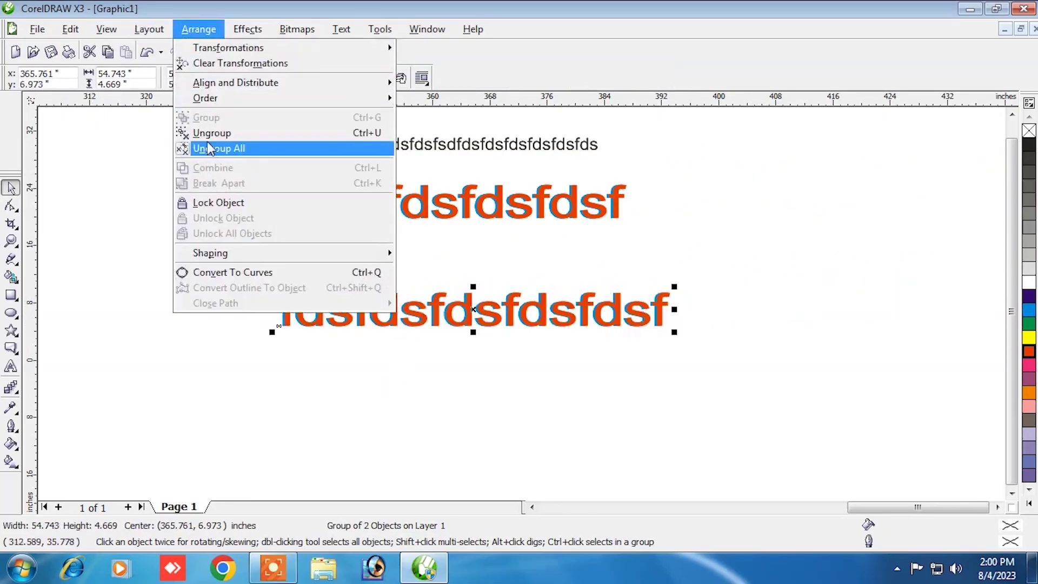
{"action": "left_click", "coordinate": [219, 148]}
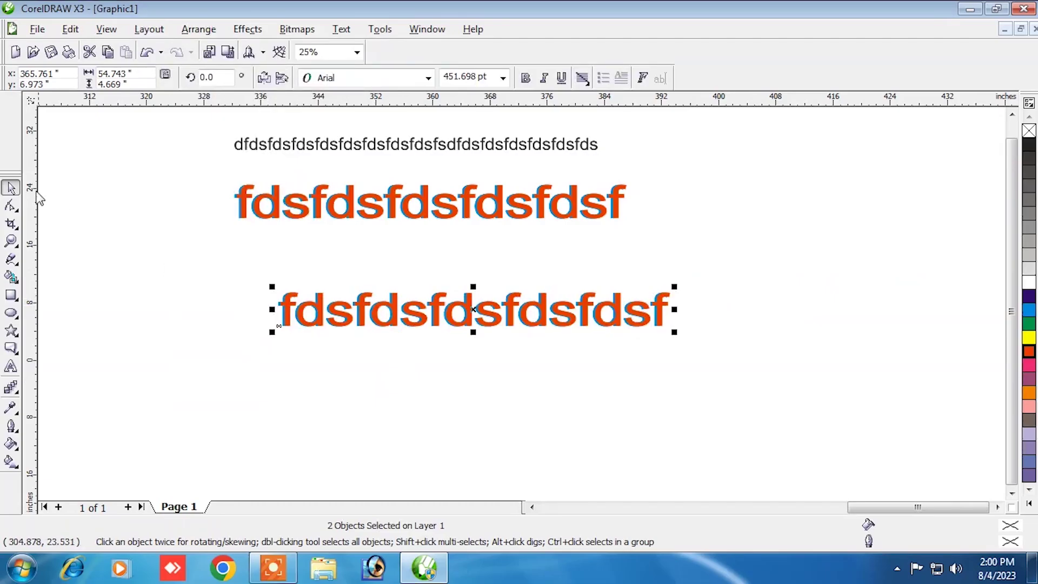
{"action": "left_click", "coordinate": [360, 333]}
{"action": "left_click_drag", "start_coordinate": [367, 329], "coordinate": [369, 372]}
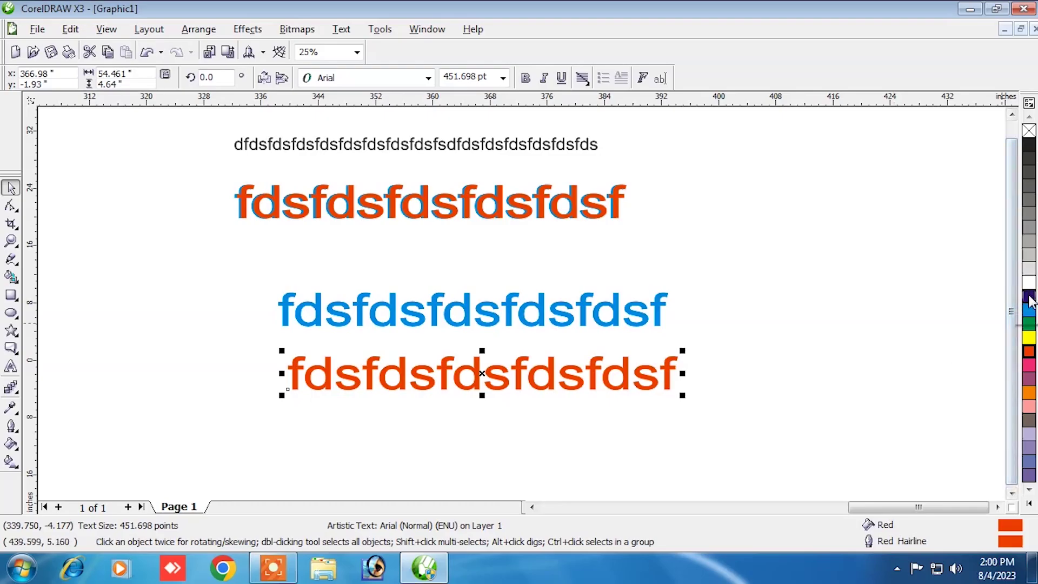
- Try a Yellow fill on the separated red text, set its fill and outline to Purple, and place it over the cyan text
{"action": "left_click", "coordinate": [1028, 340]}
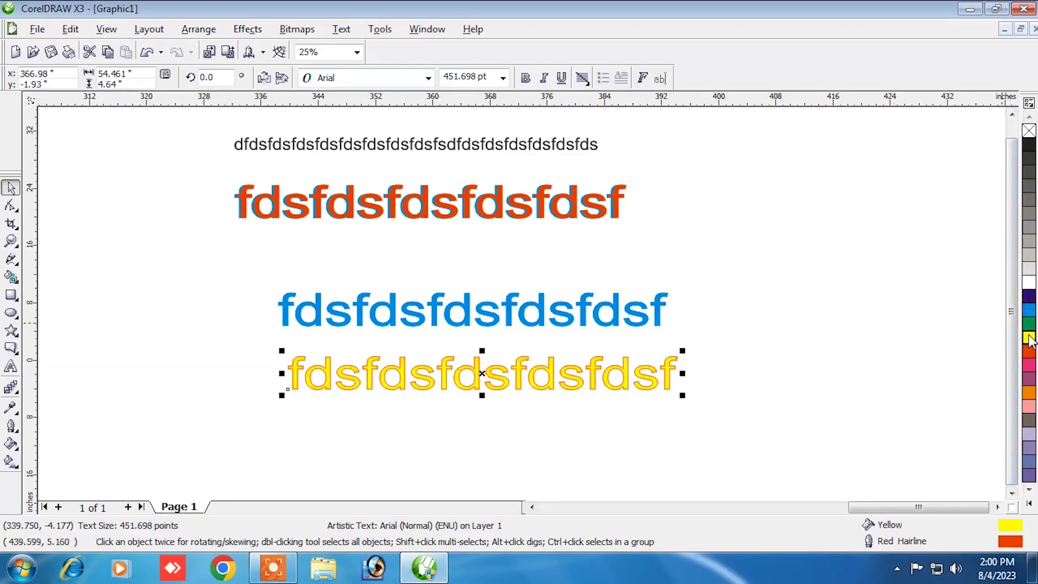
{"action": "right_click", "coordinate": [1029, 379]}
{"action": "left_click", "coordinate": [1029, 379]}
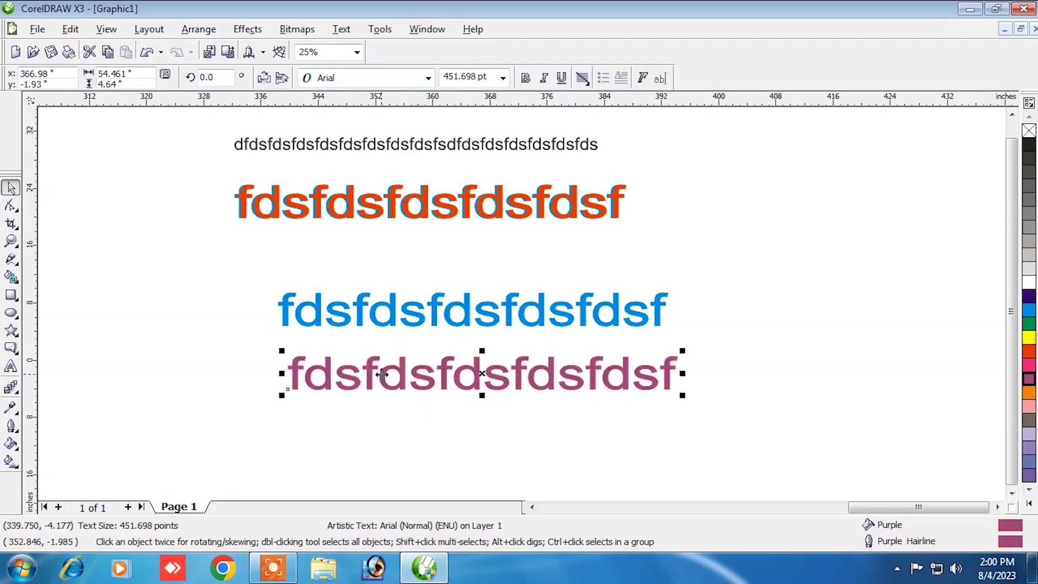
{"action": "left_click_drag", "start_coordinate": [399, 376], "coordinate": [394, 313]}
{"action": "left_click", "coordinate": [254, 261]}
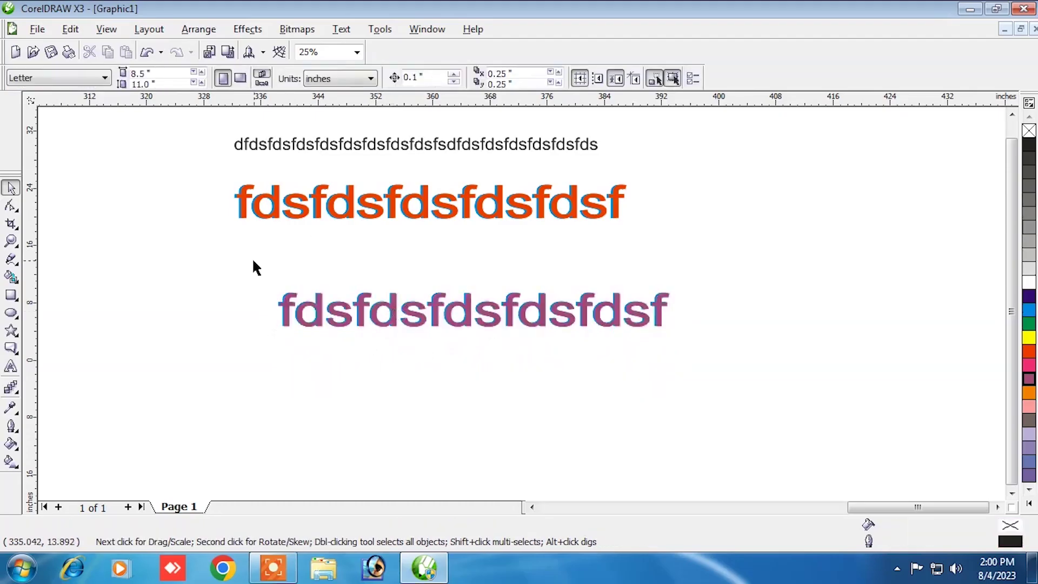
- Group the purple text with its cyan shadow and move the group directly beneath the red text group
{"action": "left_click_drag", "start_coordinate": [777, 400], "coordinate": [776, 400]}
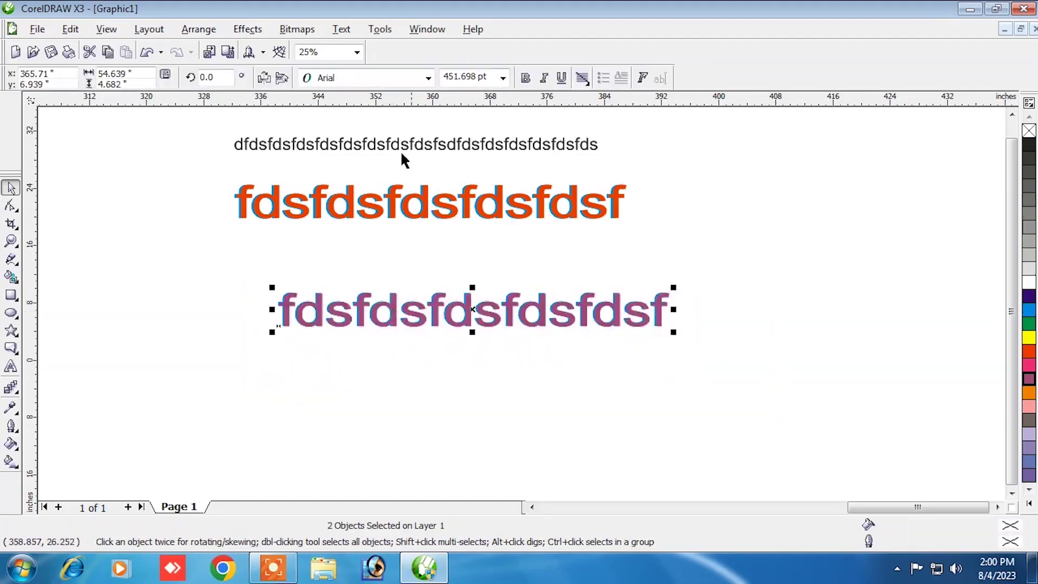
{"action": "left_click", "coordinate": [199, 29]}
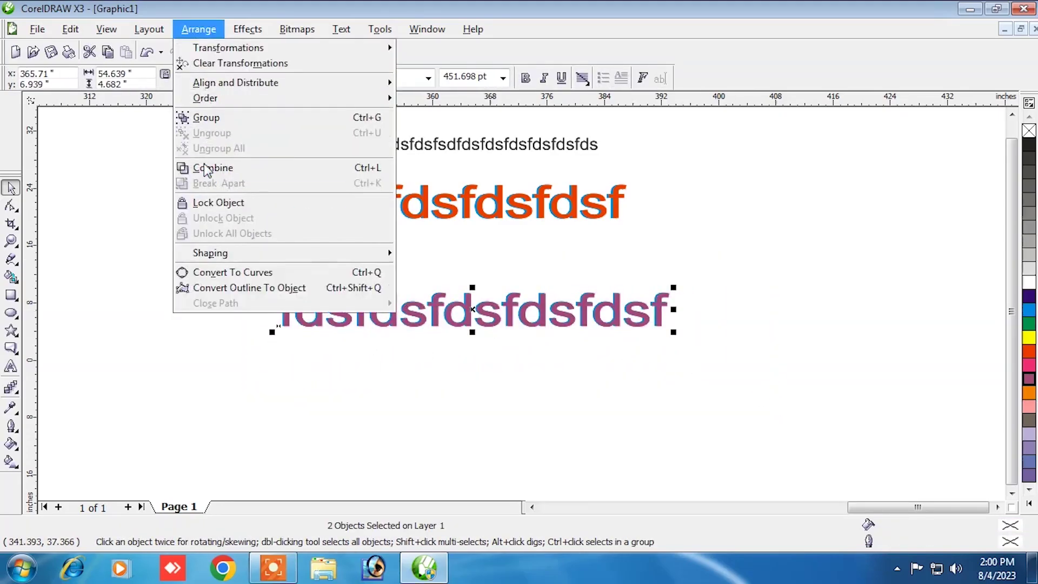
{"action": "left_click", "coordinate": [209, 119]}
{"action": "left_click_drag", "start_coordinate": [437, 312], "coordinate": [360, 242]}
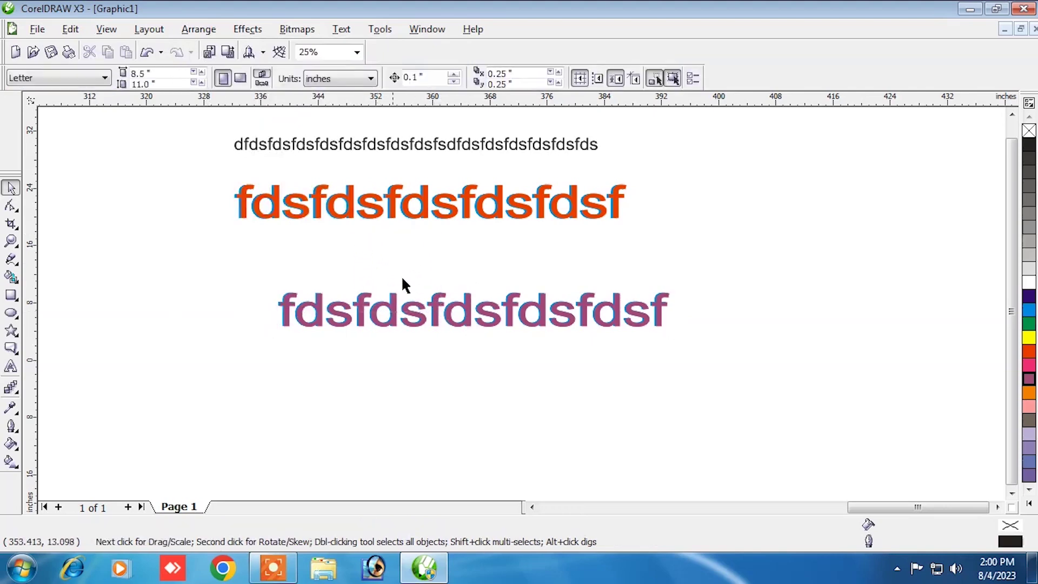
{"action": "left_click_drag", "start_coordinate": [435, 315], "coordinate": [390, 253]}
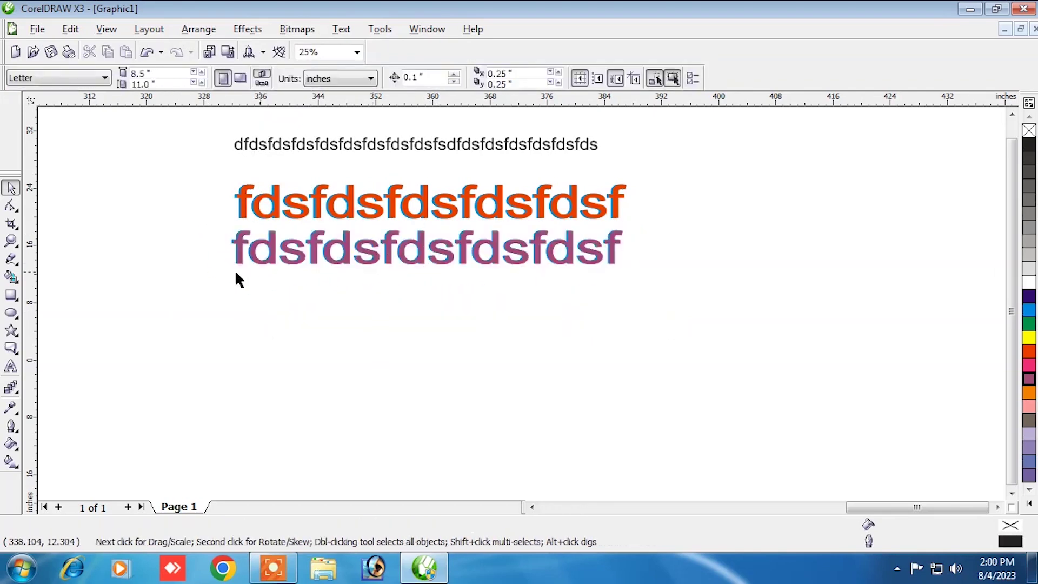
- Draw a circle 25 inches in diameter below the text groups and set its fill and outline to Red
{"action": "left_click", "coordinate": [16, 390]}
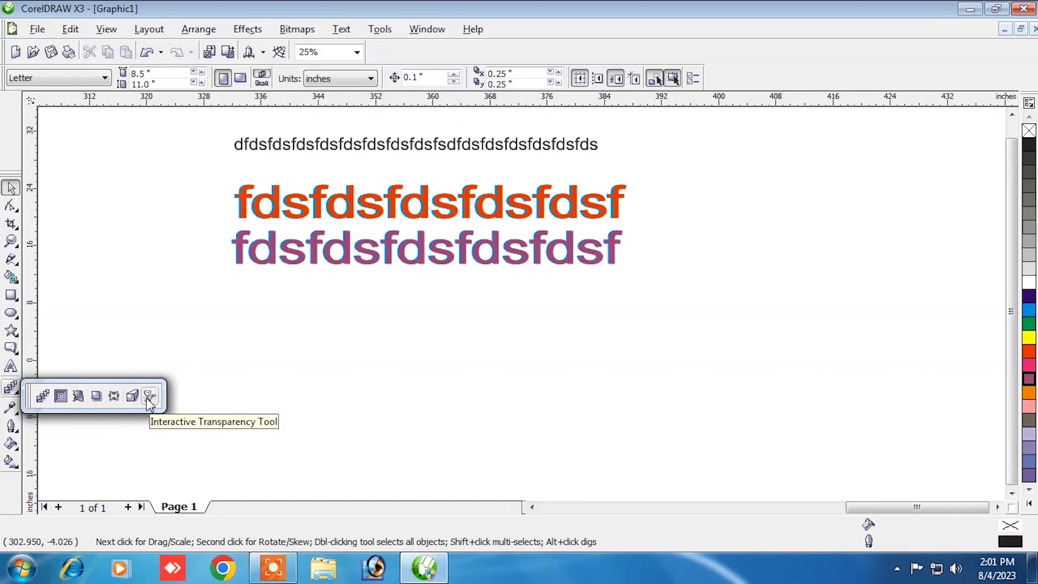
{"action": "left_click", "coordinate": [149, 267]}
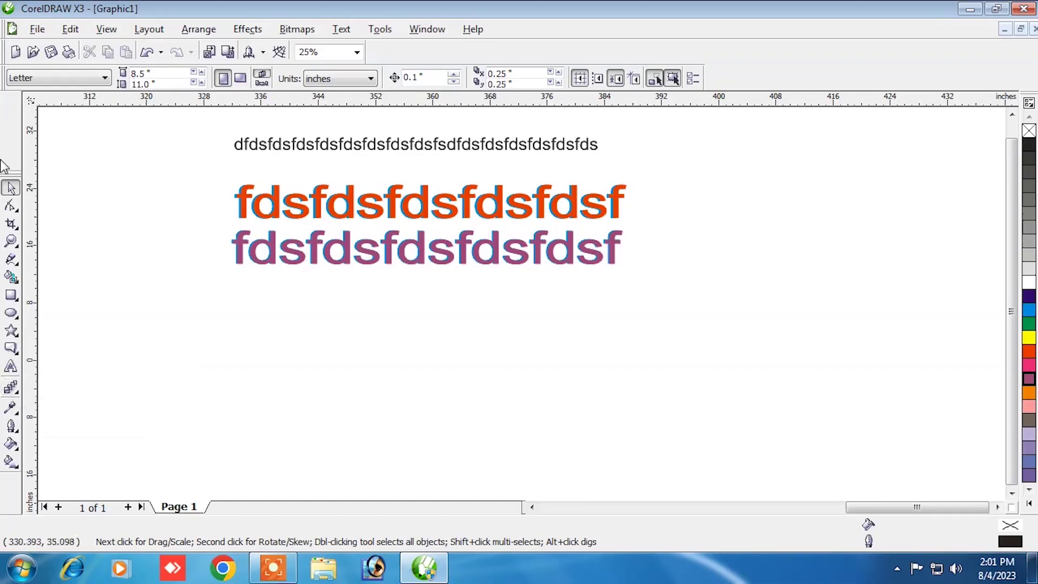
{"action": "left_click", "coordinate": [11, 312]}
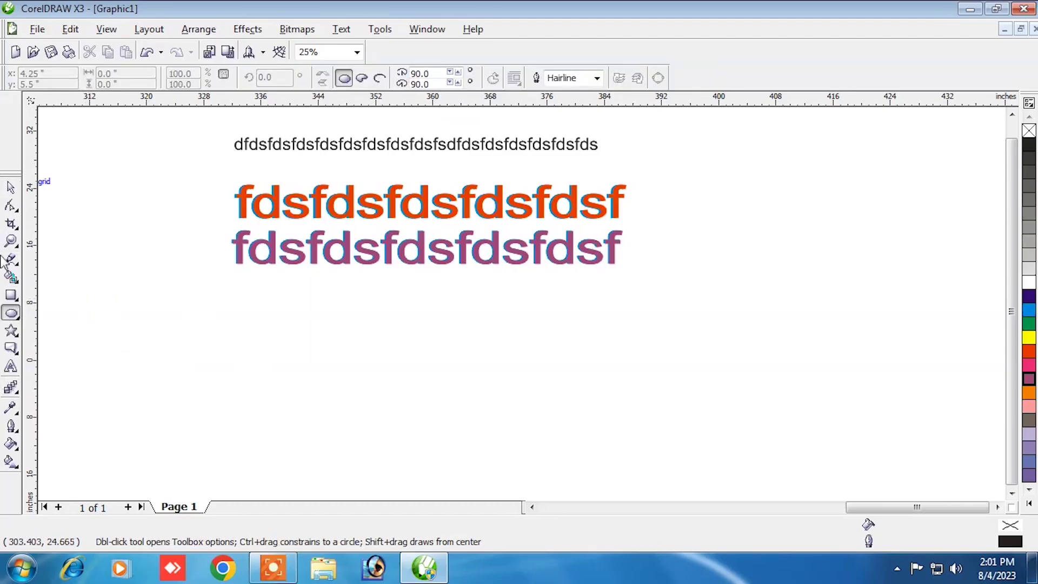
{"action": "left_click_drag", "start_coordinate": [280, 287], "coordinate": [460, 464]}
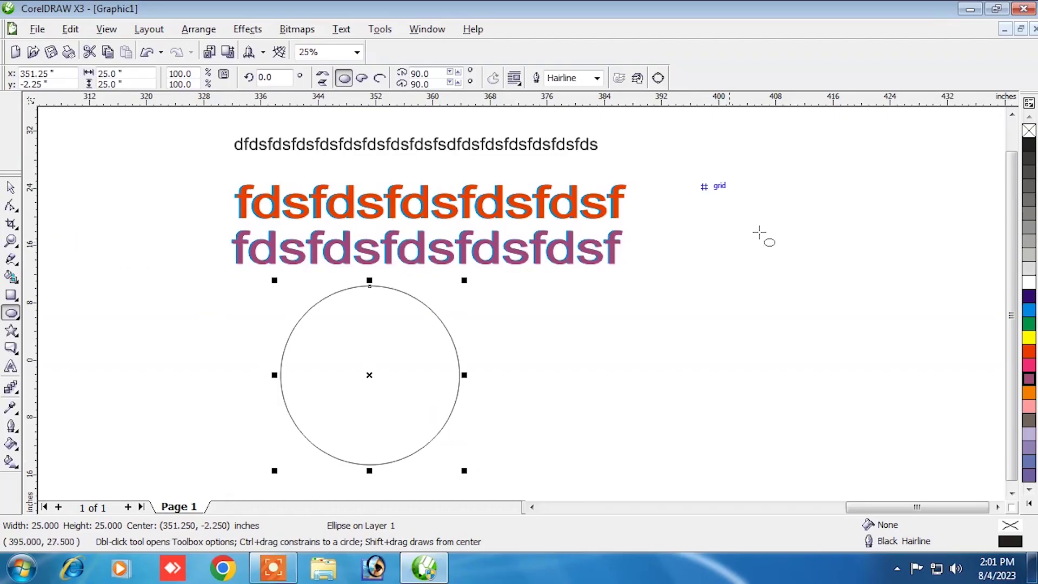
{"action": "left_click", "coordinate": [1030, 355]}
{"action": "right_click", "coordinate": [1029, 354]}
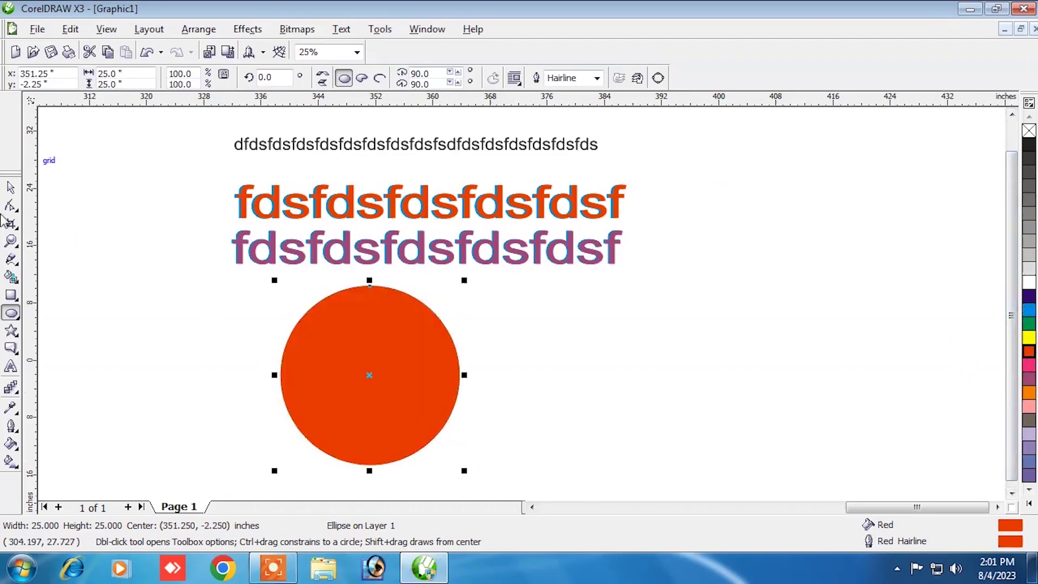
- Apply a linear fountain transparency to the circle toward its lower-right edge, moving the gradient's start closer to the centre
{"action": "left_click", "coordinate": [19, 398]}
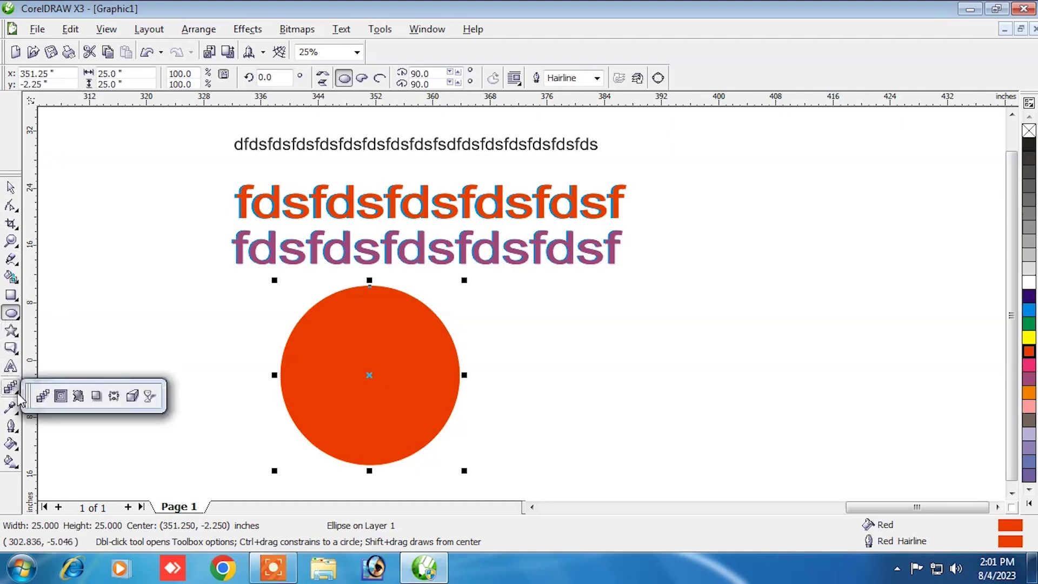
{"action": "left_click", "coordinate": [149, 399]}
{"action": "left_click_drag", "start_coordinate": [330, 363], "coordinate": [460, 419]}
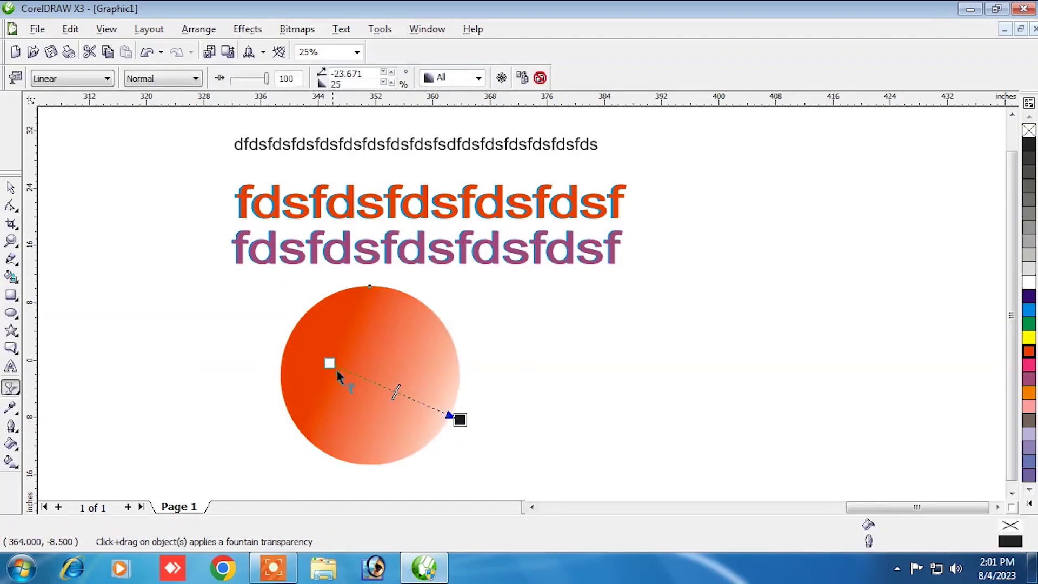
{"action": "left_click_drag", "start_coordinate": [330, 363], "coordinate": [353, 375]}
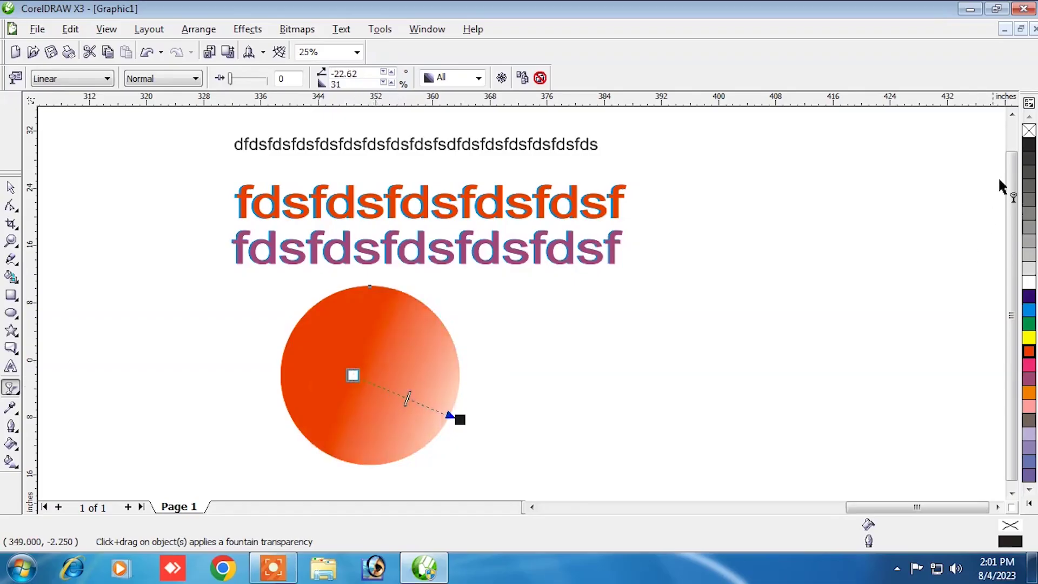
- Fill the circle Black and stretch its transparency gradient from the upper-left part of the circle to beyond its lower-right edge
{"action": "left_click", "coordinate": [1028, 147]}
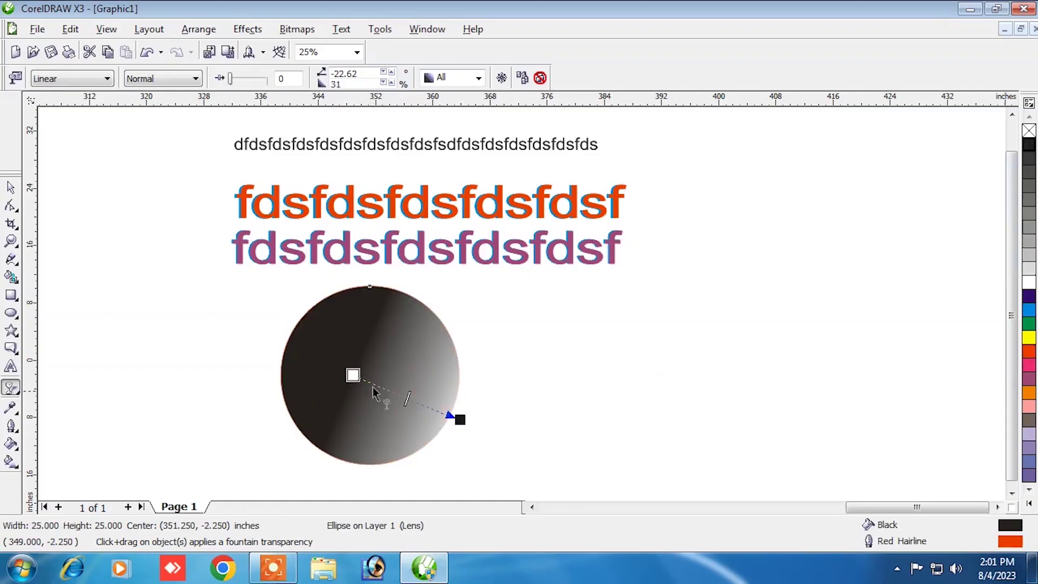
{"action": "left_click_drag", "start_coordinate": [352, 375], "coordinate": [352, 347]}
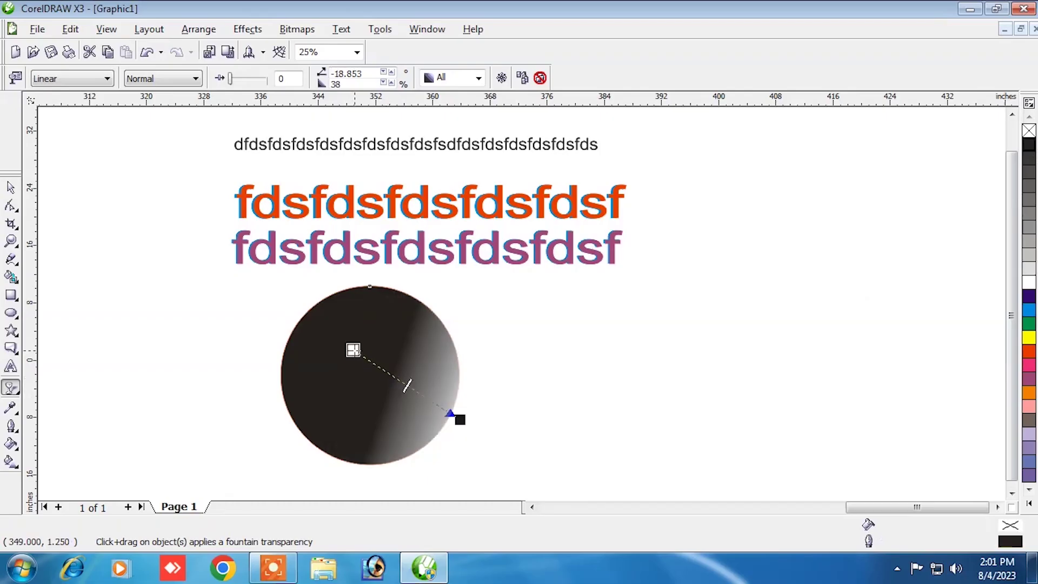
{"action": "left_click_drag", "start_coordinate": [459, 419], "coordinate": [319, 316]}
{"action": "left_click_drag", "start_coordinate": [378, 369], "coordinate": [525, 495]}
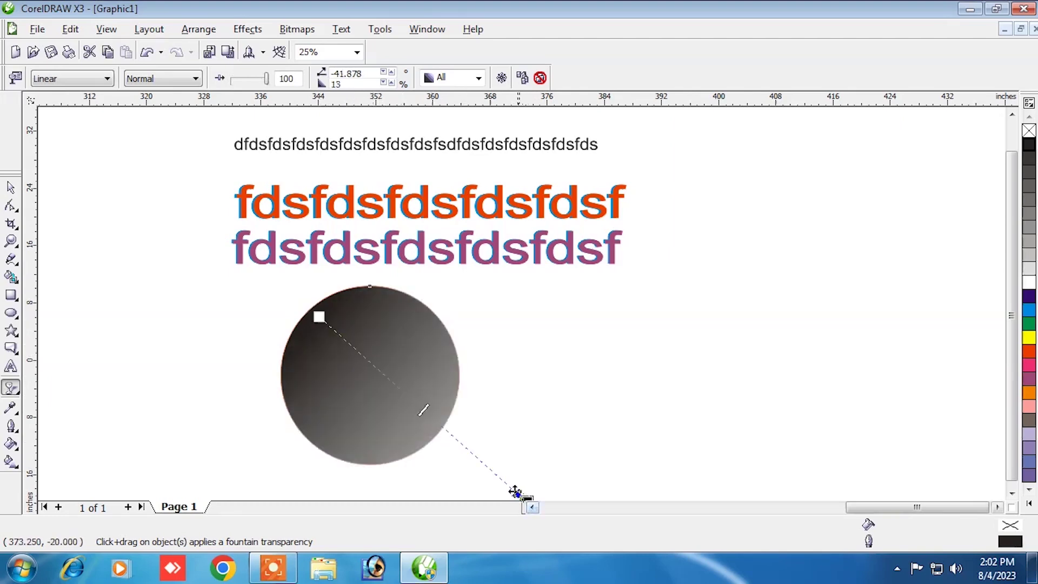
- Move the transparency's start outside the circle's upper-left edge and shift its midpoint back and forth, ending near the lower-right end
{"action": "left_click_drag", "start_coordinate": [319, 318], "coordinate": [265, 286]}
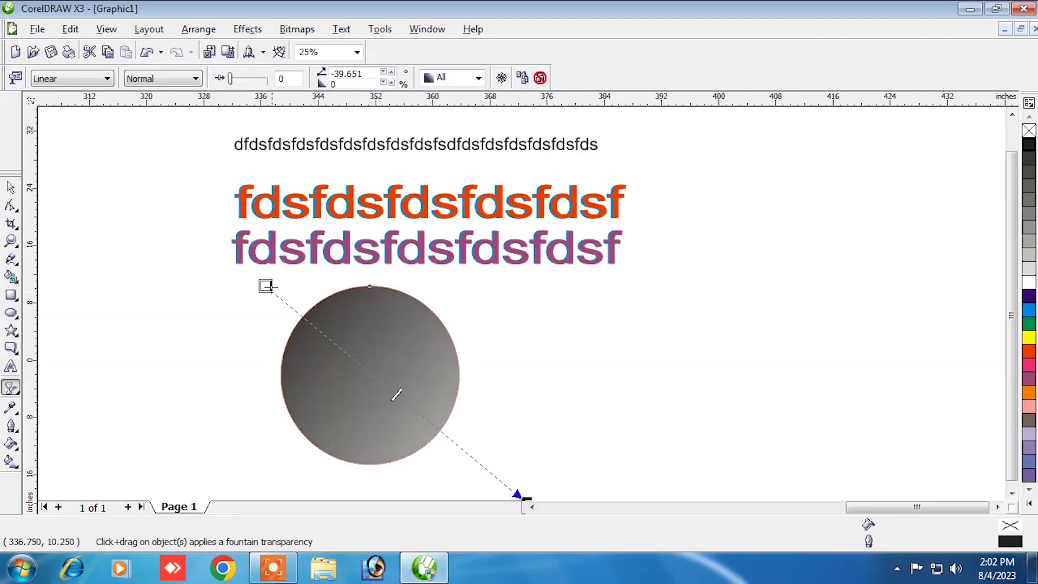
{"action": "mouse_move", "coordinate": [265, 286]}
{"action": "left_mouse_down"}
{"action": "mouse_move", "coordinate": [352, 354]}
{"action": "mouse_move", "coordinate": [294, 339]}
{"action": "mouse_move", "coordinate": [245, 308]}
{"action": "mouse_move", "coordinate": [229, 315]}
{"action": "mouse_move", "coordinate": [259, 304]}
{"action": "left_mouse_up"}
{"action": "left_click_drag", "start_coordinate": [394, 406], "coordinate": [338, 369]}
{"action": "left_click_drag", "start_coordinate": [418, 423], "coordinate": [471, 456]}
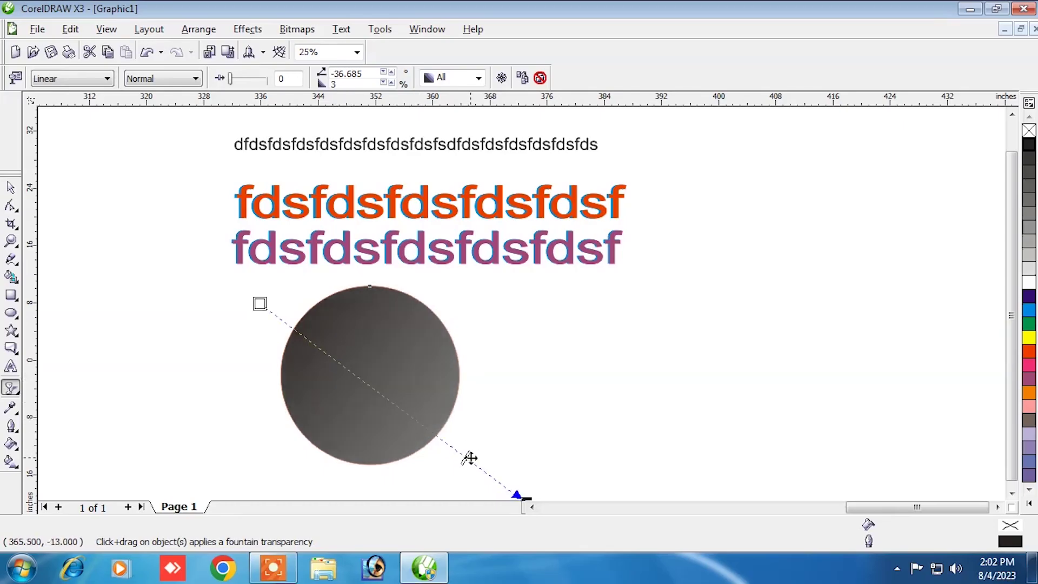
- Move the end of the circle's transparency gradient to just outside its lower-right edge and select the circle
{"action": "scroll", "coordinate": [470, 456], "scroll_direction": "down", "scroll_amount": 1}
{"action": "left_click_drag", "start_coordinate": [553, 329], "coordinate": [520, 294]}
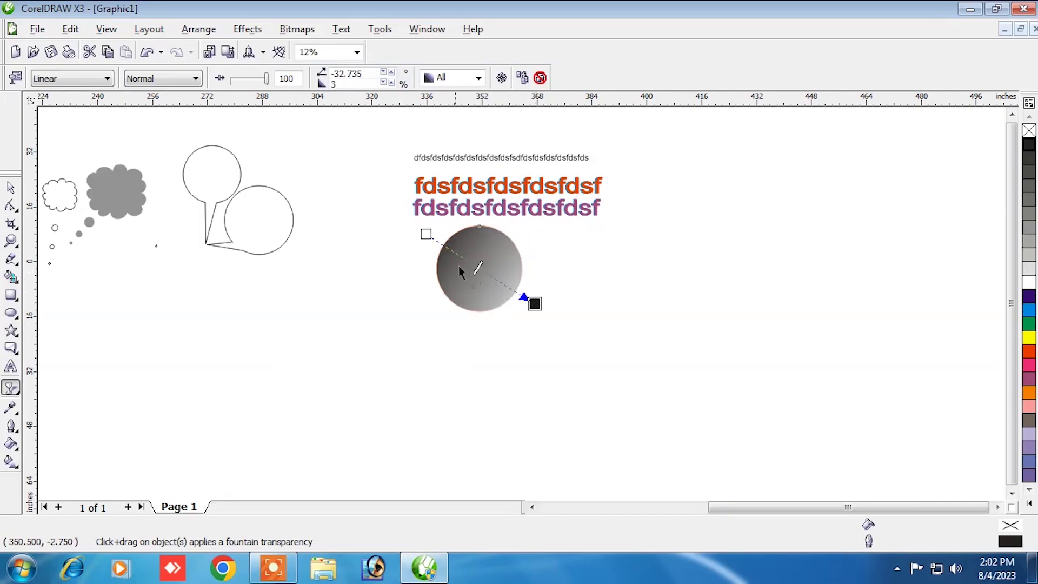
{"action": "left_click", "coordinate": [10, 187]}
{"action": "left_click", "coordinate": [508, 289]}
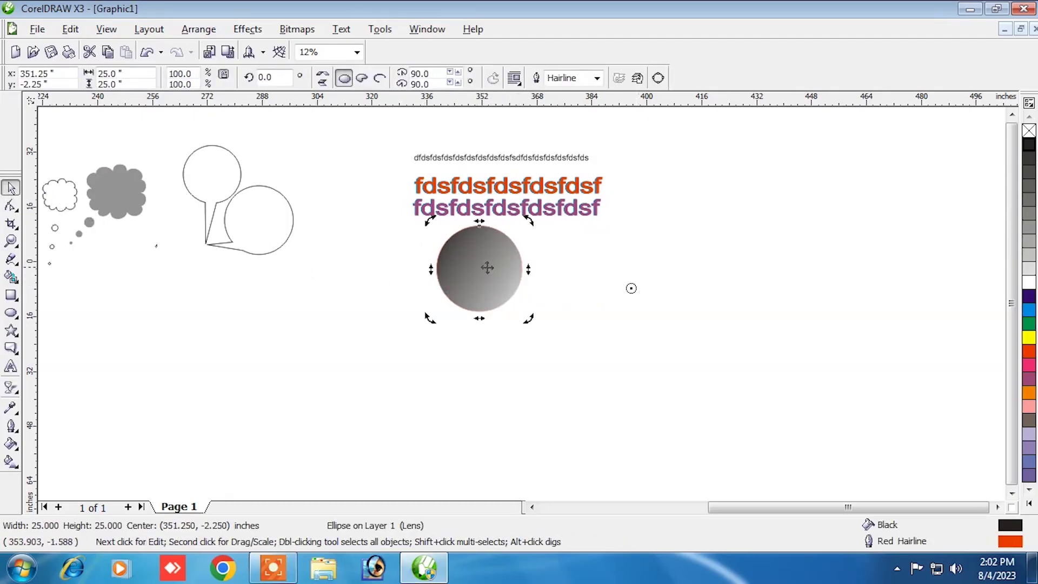
- Move the circle below the cloud shapes, then bring it back below the text groups, centred at about 351, -17.5 inches
{"action": "left_click", "coordinate": [490, 269]}
{"action": "left_click", "coordinate": [471, 280]}
{"action": "left_click_drag", "start_coordinate": [430, 317], "coordinate": [137, 347]}
{"action": "key", "text": "ctrl+z"}
{"action": "left_click", "coordinate": [683, 294]}
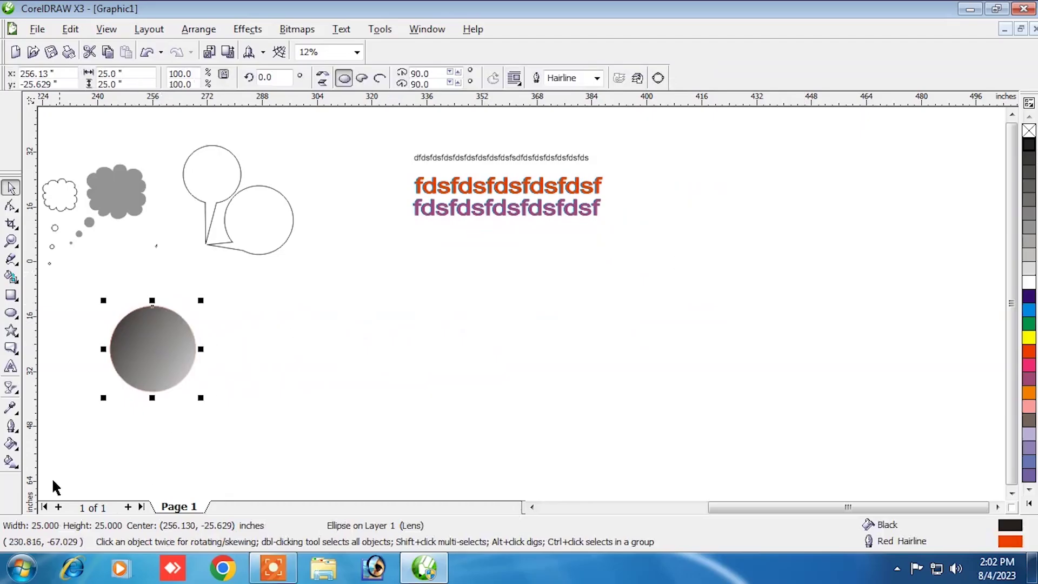
{"action": "left_click", "coordinate": [21, 393]}
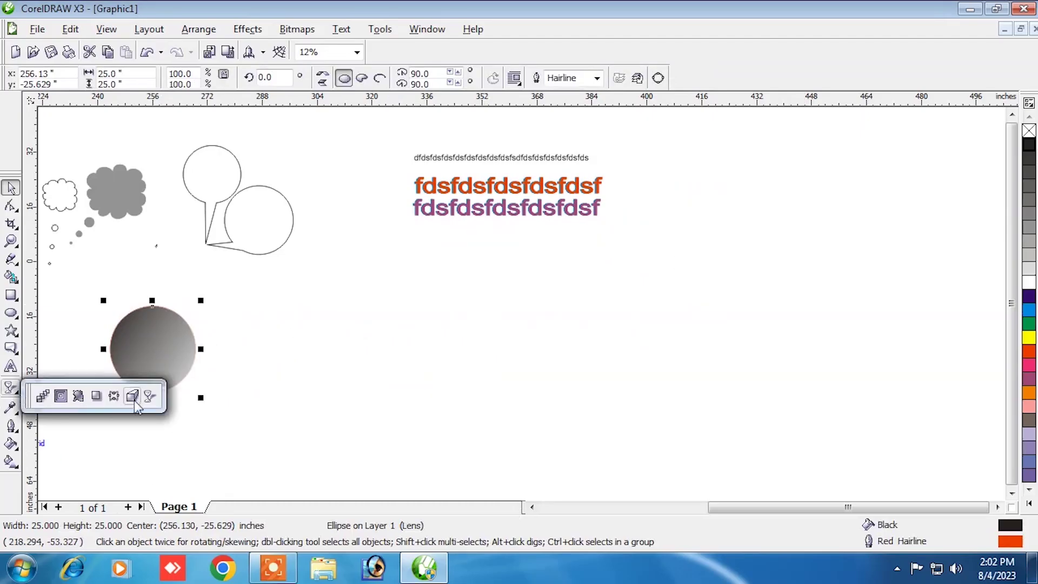
{"action": "left_click_drag", "start_coordinate": [146, 361], "coordinate": [478, 321]}
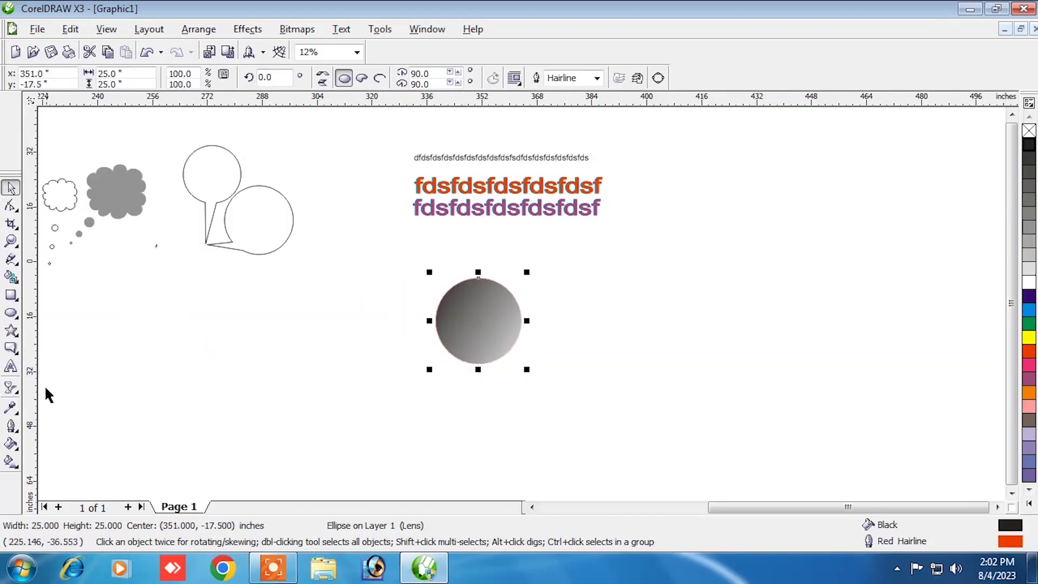
- Try to apply the Vector extrude2 preset to the transparent circle
{"action": "left_click", "coordinate": [12, 388]}
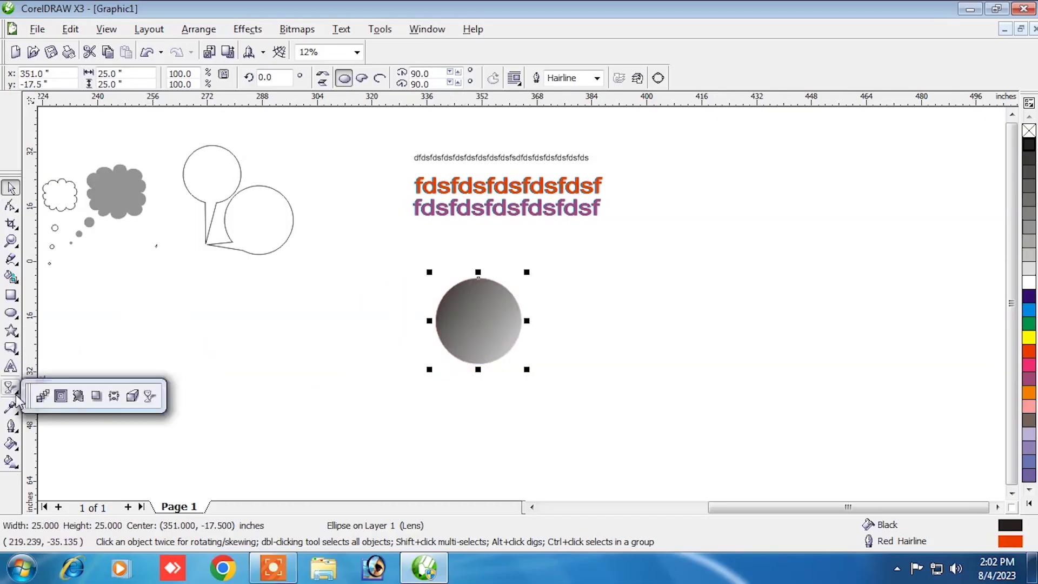
{"action": "left_click", "coordinate": [140, 399]}
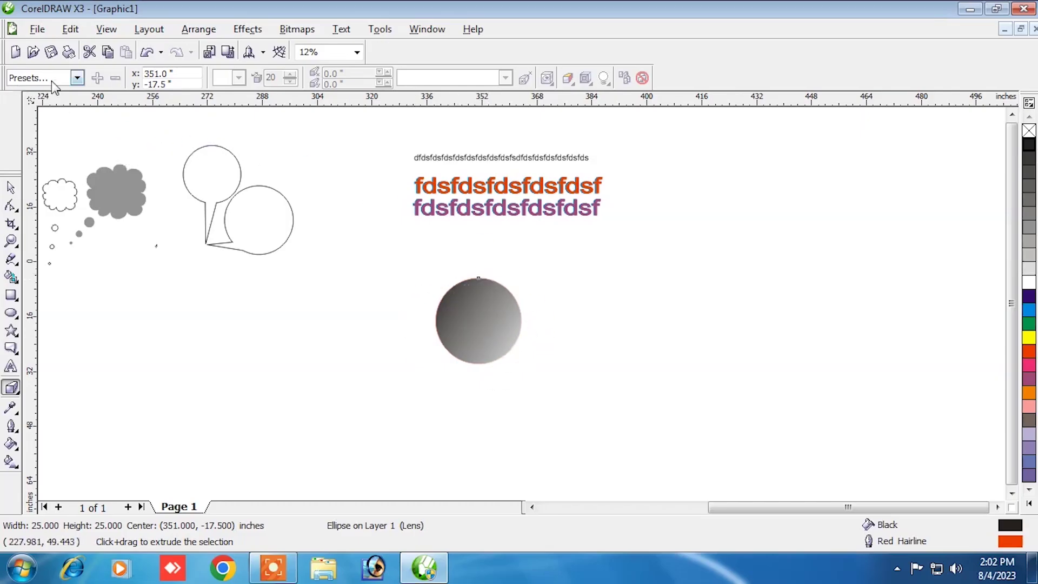
{"action": "left_click", "coordinate": [78, 78]}
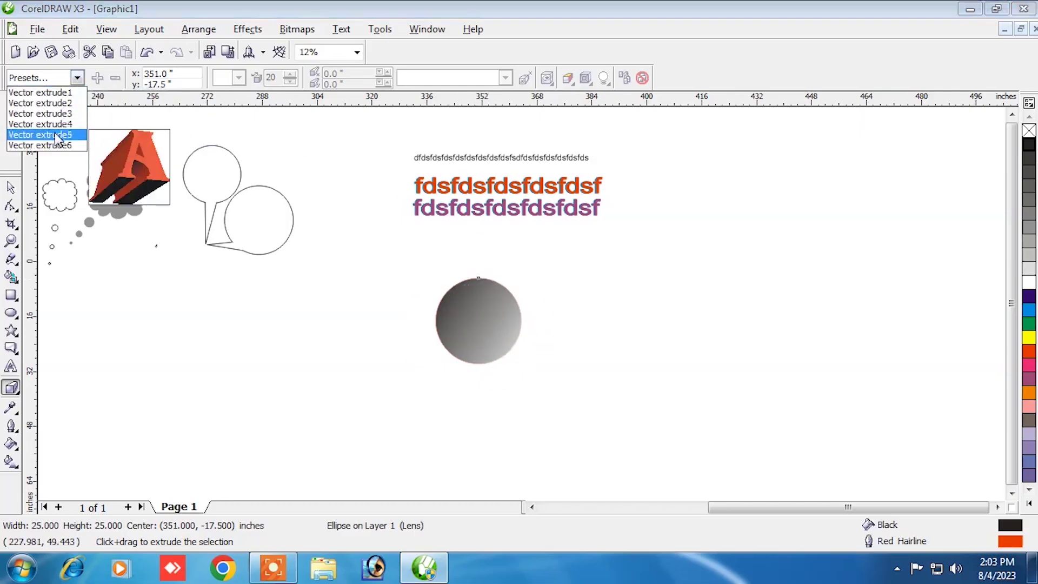
{"action": "left_click", "coordinate": [63, 103]}
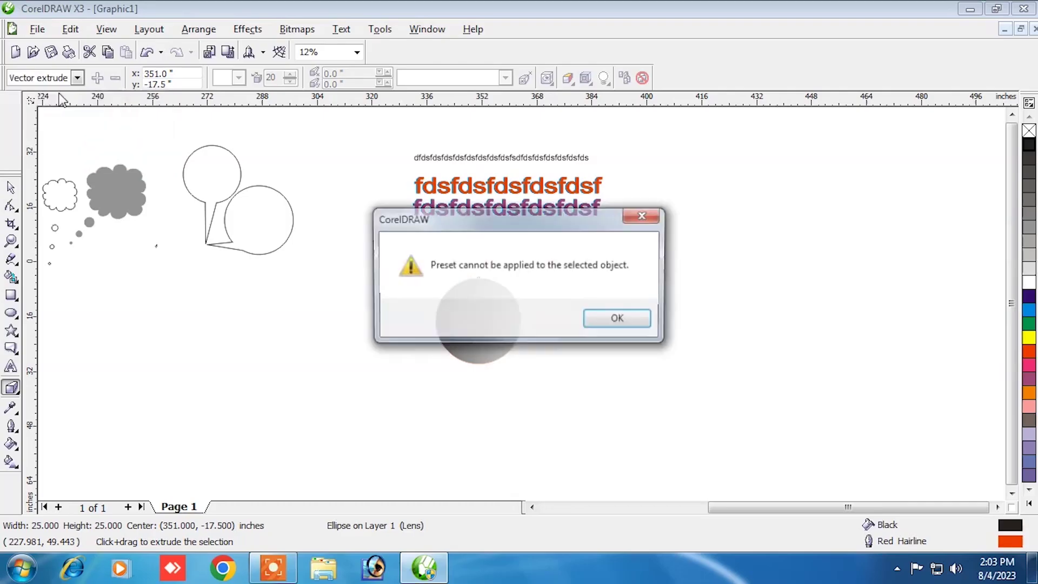
{"action": "left_click", "coordinate": [618, 320]}
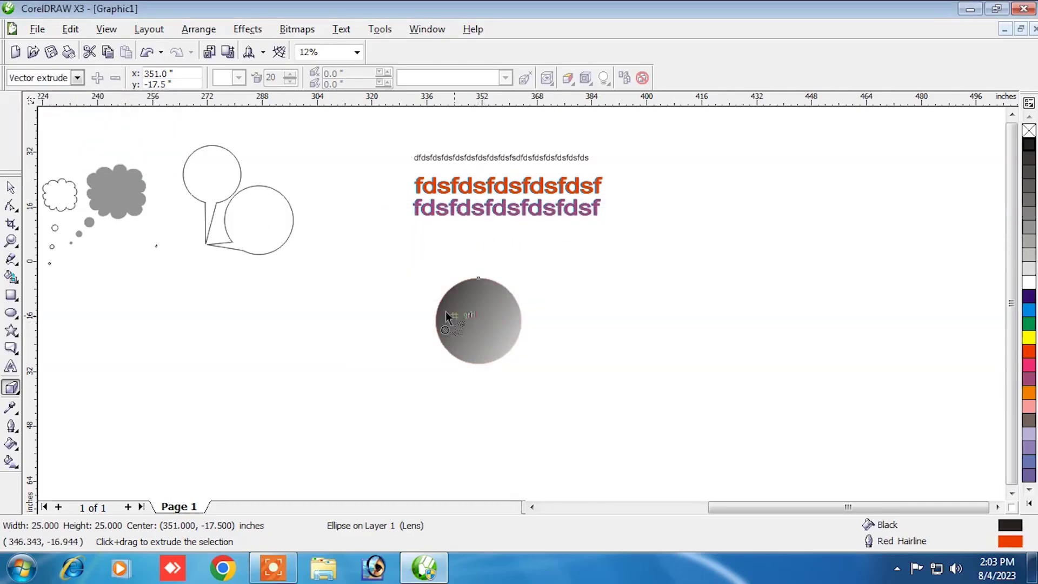
- Shift the transparent circle slightly up and to the right and retry a vector extrude preset on it
{"action": "left_click", "coordinate": [11, 187]}
{"action": "left_click", "coordinate": [494, 314]}
{"action": "left_click_drag", "start_coordinate": [496, 316], "coordinate": [504, 305]}
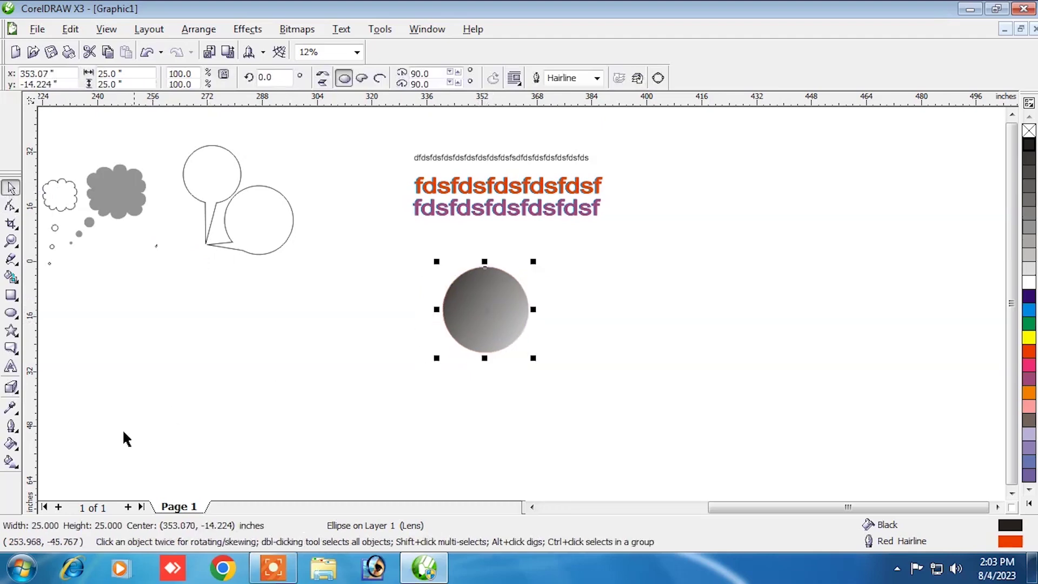
{"action": "left_click", "coordinate": [11, 387]}
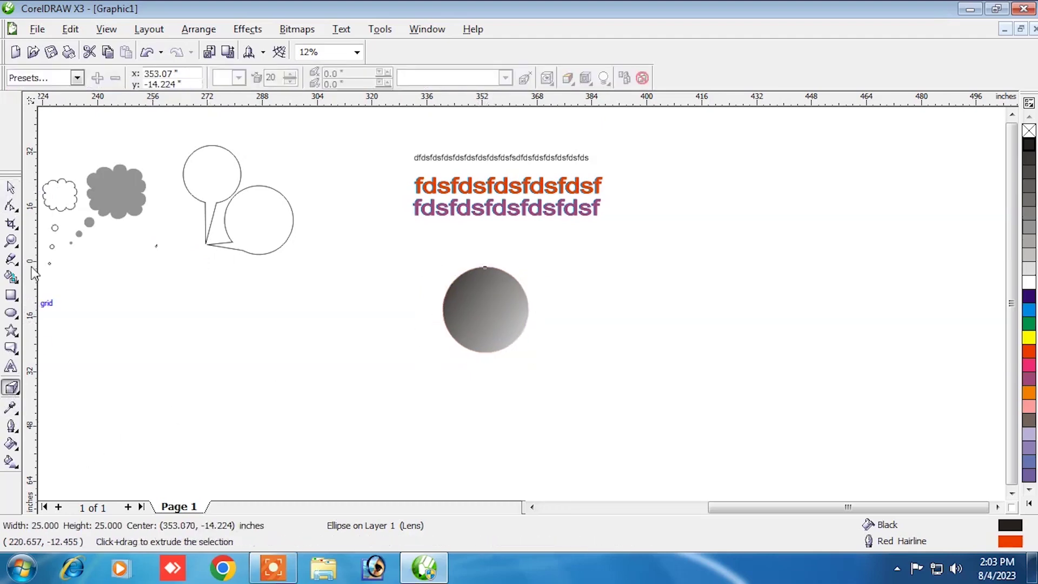
{"action": "left_click", "coordinate": [77, 77]}
{"action": "left_click", "coordinate": [68, 108]}
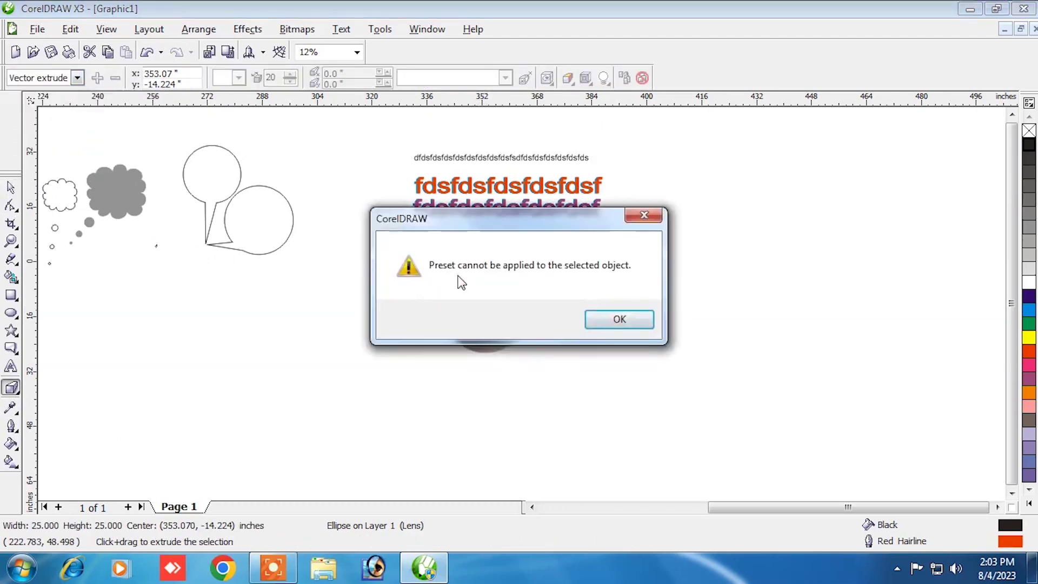
{"action": "key", "text": "Return"}
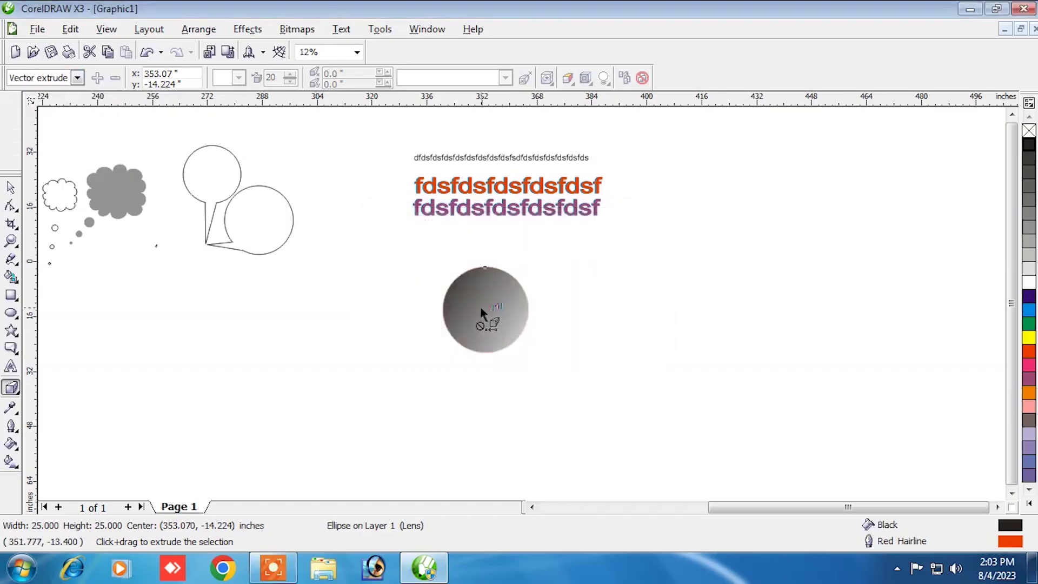
{"action": "left_click", "coordinate": [10, 187]}
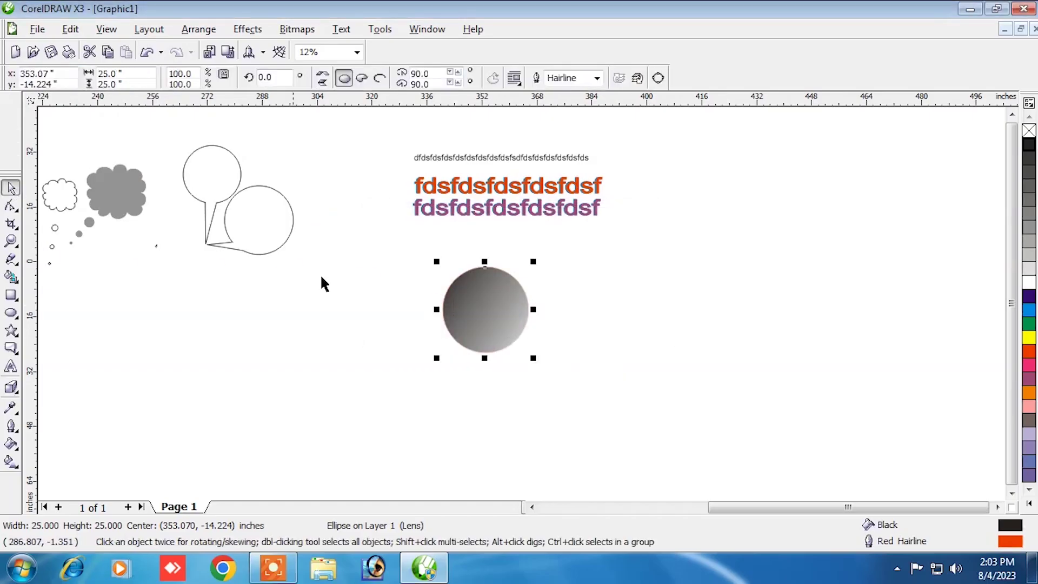
- Move the transparent circle over beside the callout shapes and draw a Blue-filled ellipse about 43 by 44.5 inches below the text groups
{"action": "left_click_drag", "start_coordinate": [506, 297], "coordinate": [332, 171]}
{"action": "left_click", "coordinate": [11, 313]}
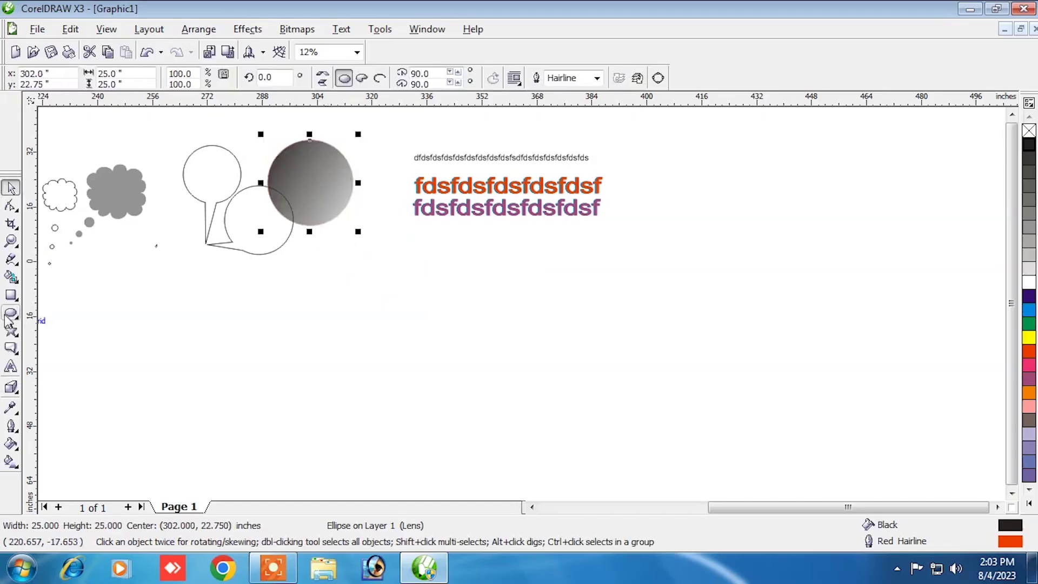
{"action": "left_click_drag", "start_coordinate": [397, 274], "coordinate": [550, 428]}
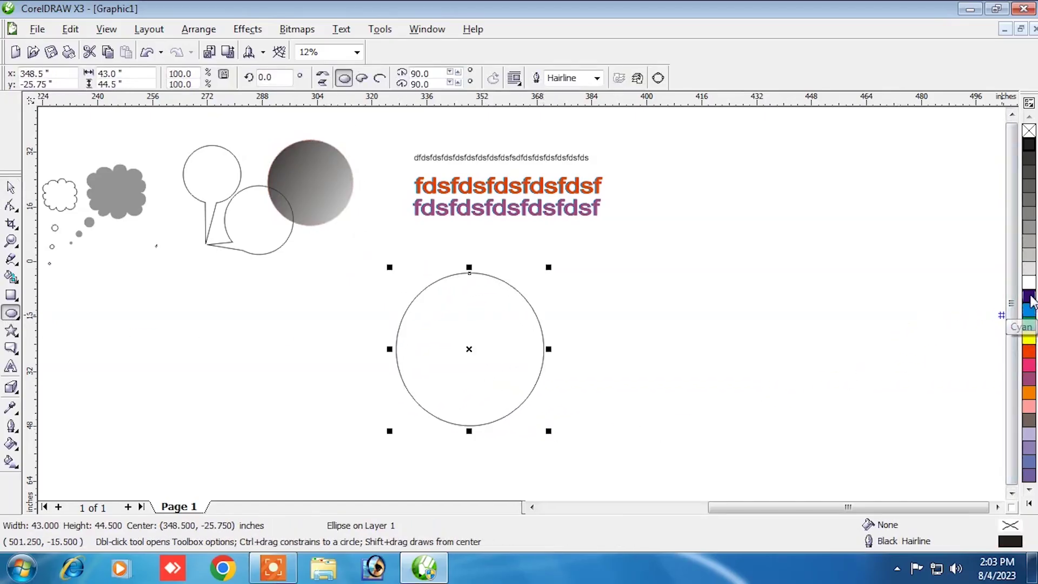
{"action": "left_click", "coordinate": [1029, 296]}
- Extrude the blue ellipse with the Vector extrude1 preset
{"action": "left_click", "coordinate": [10, 387]}
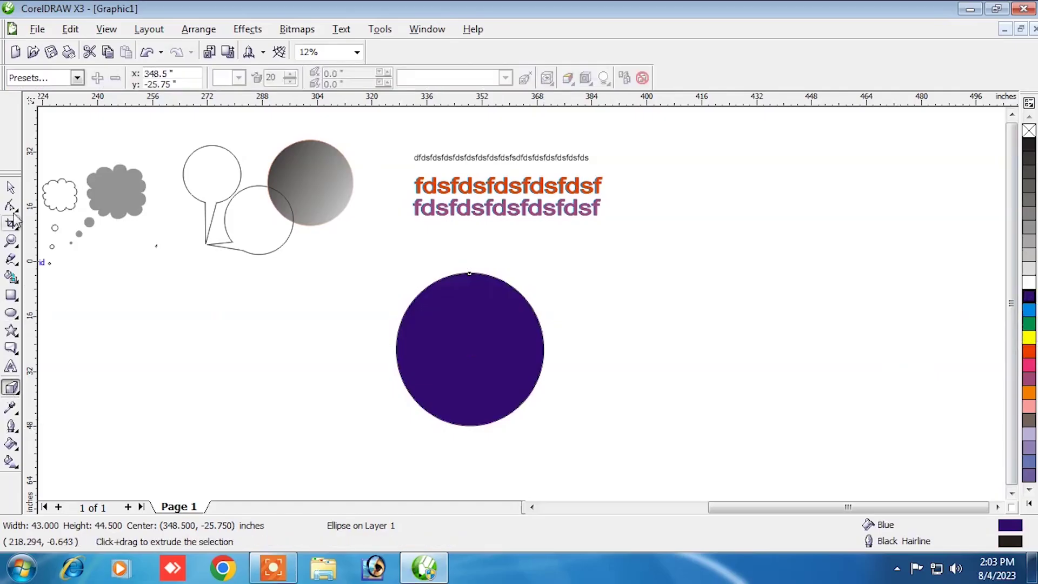
{"action": "left_click", "coordinate": [78, 77]}
{"action": "left_click", "coordinate": [38, 92]}
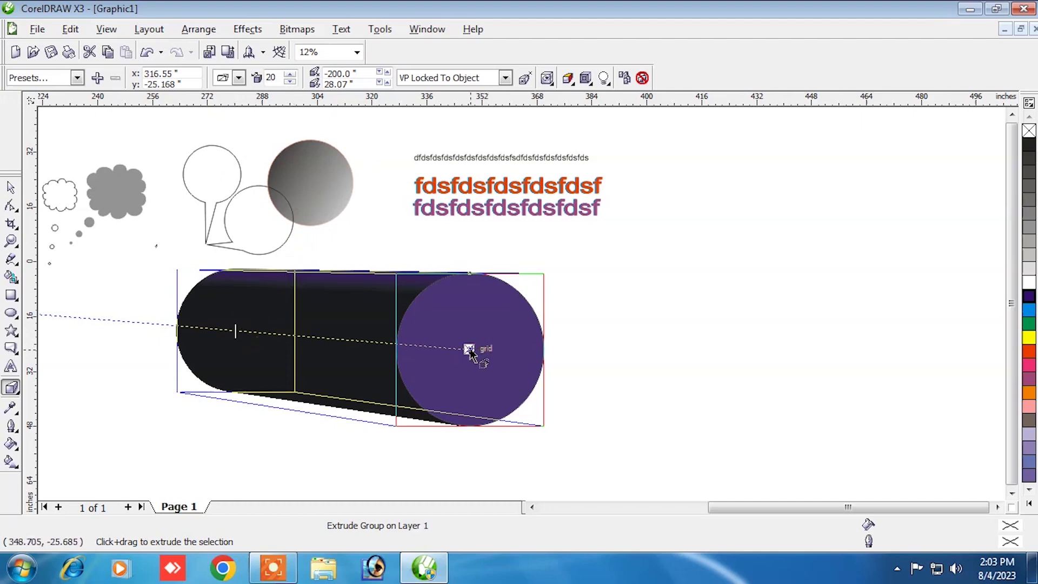
- Move the blue extruded shape around the page and delete it
{"action": "left_click", "coordinate": [11, 188]}
{"action": "left_click_drag", "start_coordinate": [501, 325], "coordinate": [663, 318]}
{"action": "left_click", "coordinate": [511, 402]}
{"action": "left_click_drag", "start_coordinate": [436, 429], "coordinate": [455, 350]}
{"action": "left_click_drag", "start_coordinate": [452, 358], "coordinate": [520, 330]}
{"action": "key", "text": "Delete"}
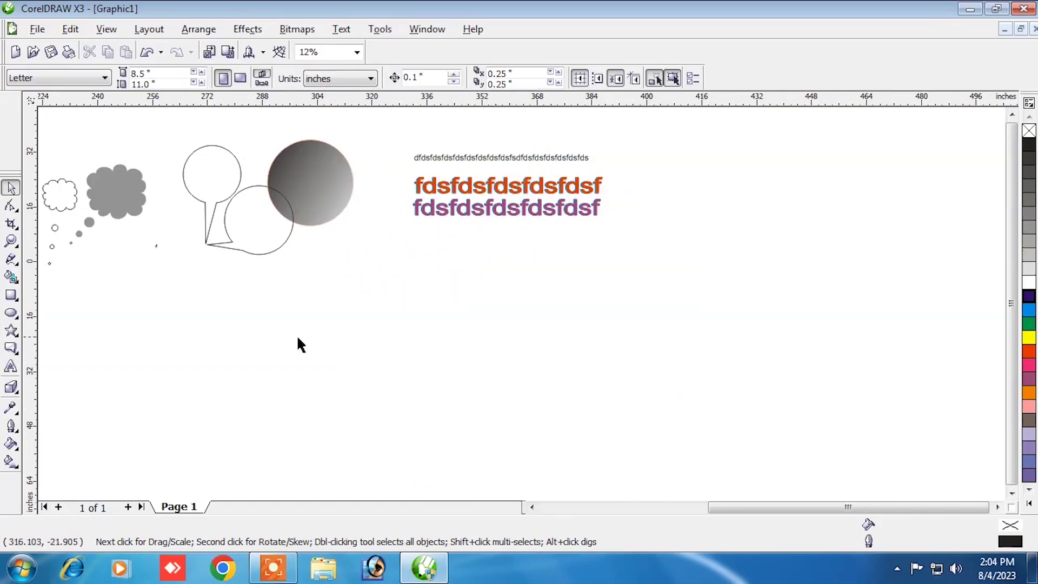
- Draw an ellipse about 47.25 by 48 inches below the text groups and fill it Magenta
{"action": "left_click", "coordinate": [15, 389]}
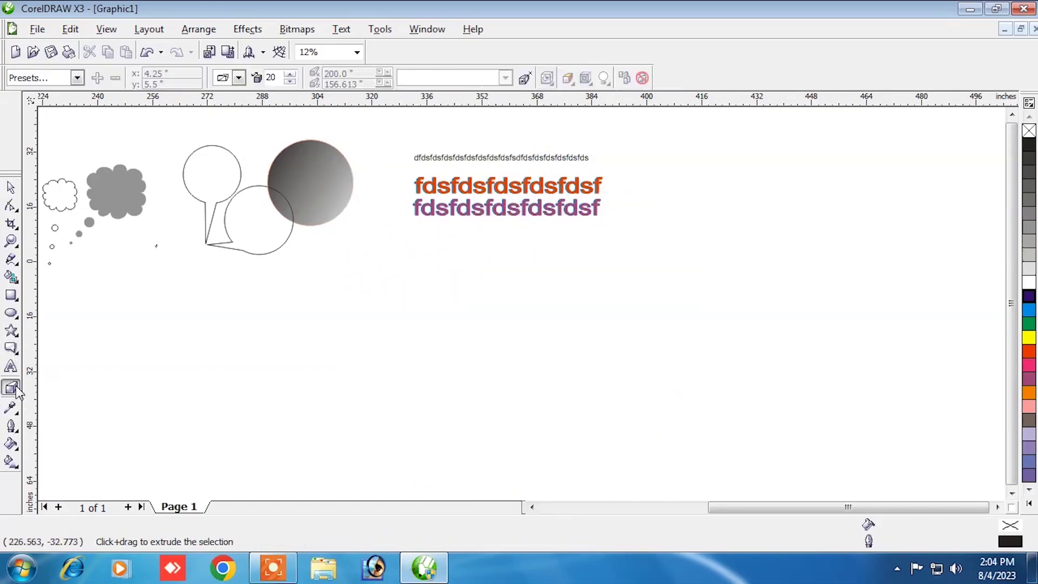
{"action": "left_click", "coordinate": [12, 314]}
{"action": "left_click_drag", "start_coordinate": [390, 276], "coordinate": [553, 441]}
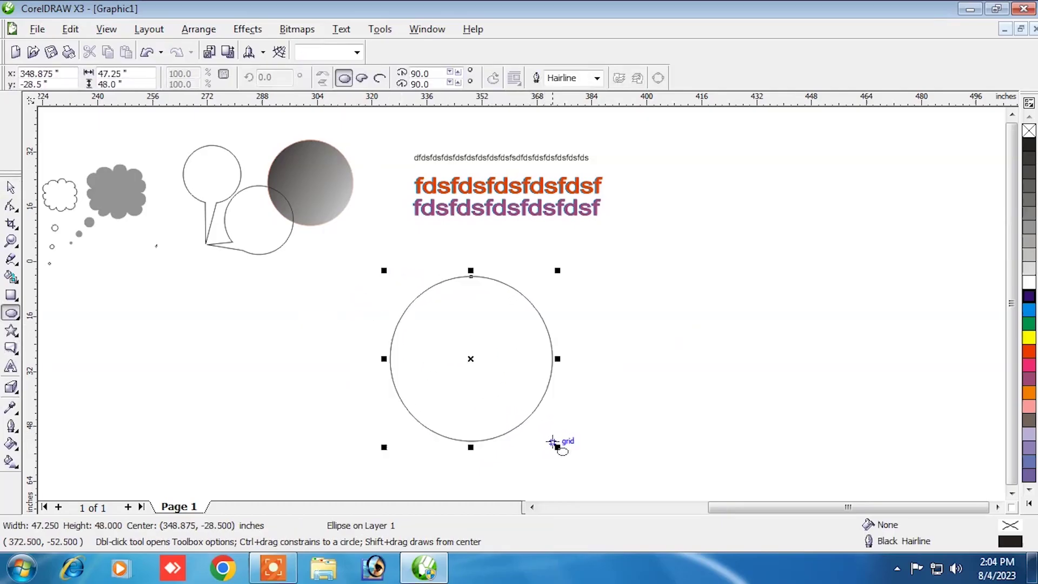
{"action": "left_click", "coordinate": [1028, 367]}
- Extrude the magenta ellipse with the Vector extrude2 preset
{"action": "left_click", "coordinate": [11, 388]}
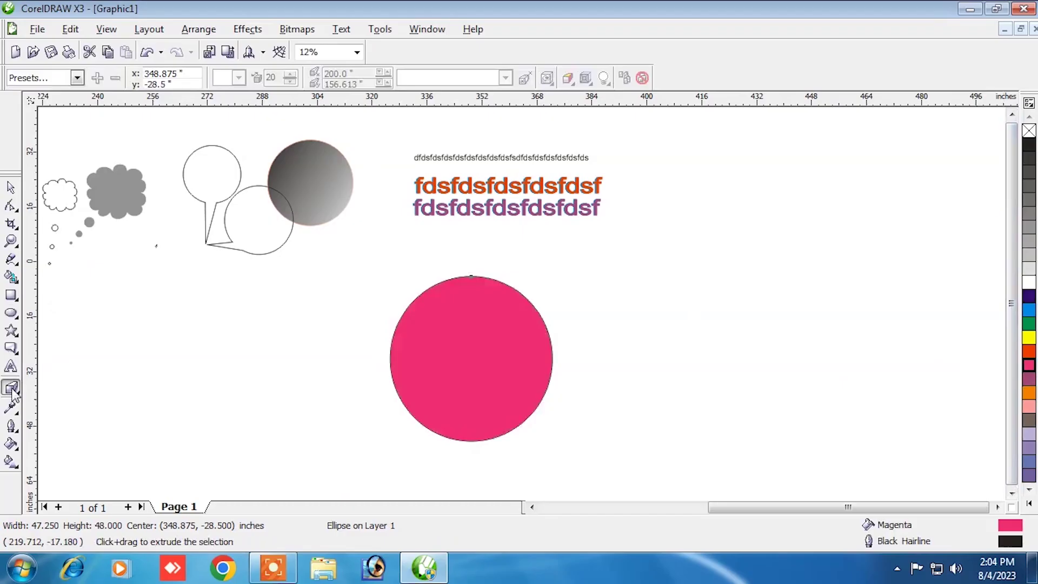
{"action": "left_click", "coordinate": [20, 393]}
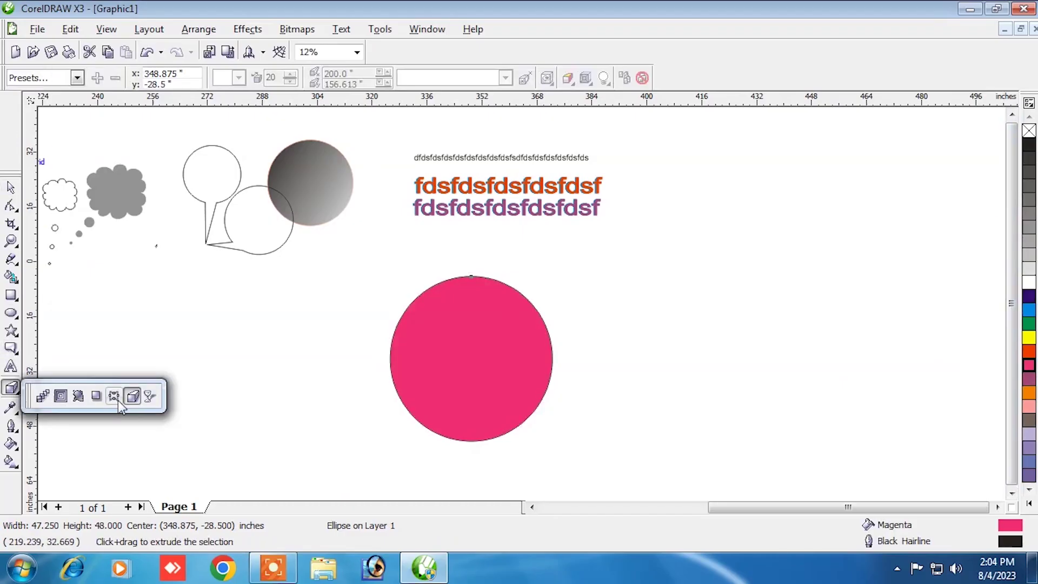
{"action": "left_click", "coordinate": [134, 399]}
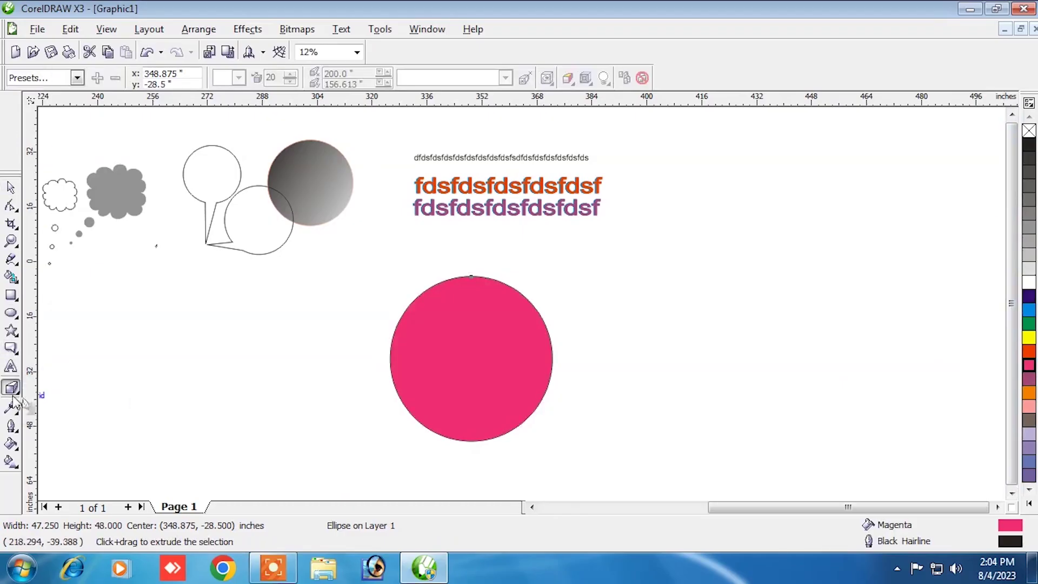
{"action": "left_click", "coordinate": [77, 78]}
{"action": "left_click", "coordinate": [64, 100]}
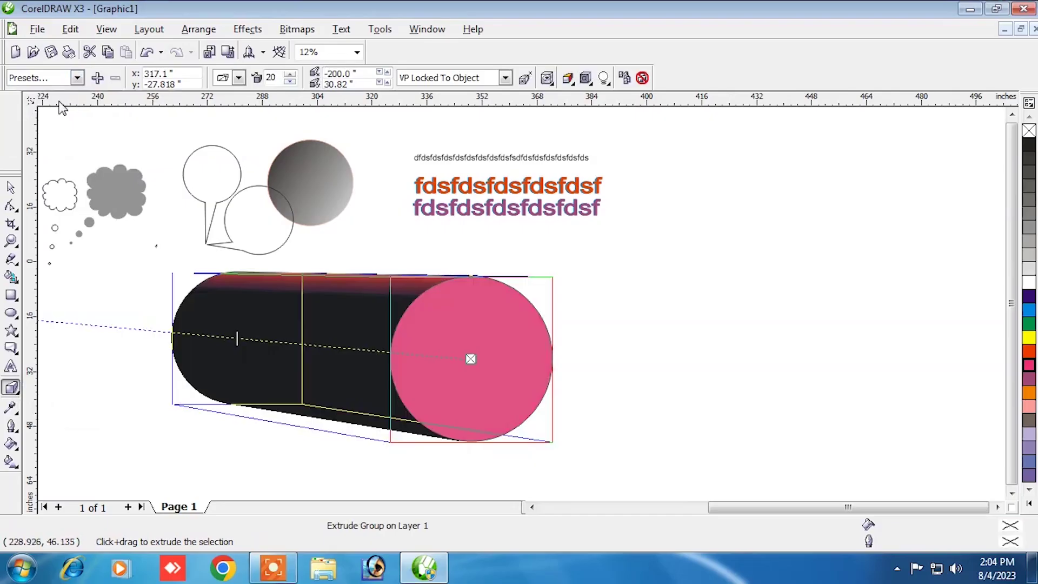
- Try the Vector extrude3 and Vector extrude4 presets on the magenta extrusion
{"action": "left_click", "coordinate": [78, 78]}
{"action": "left_click", "coordinate": [72, 111]}
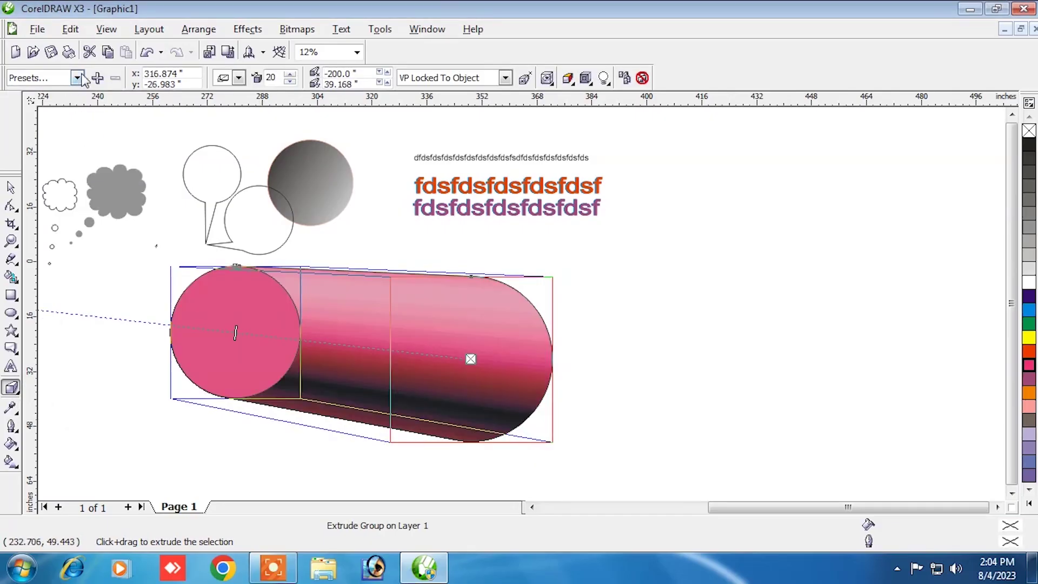
{"action": "left_click", "coordinate": [77, 78]}
{"action": "left_click", "coordinate": [74, 120]}
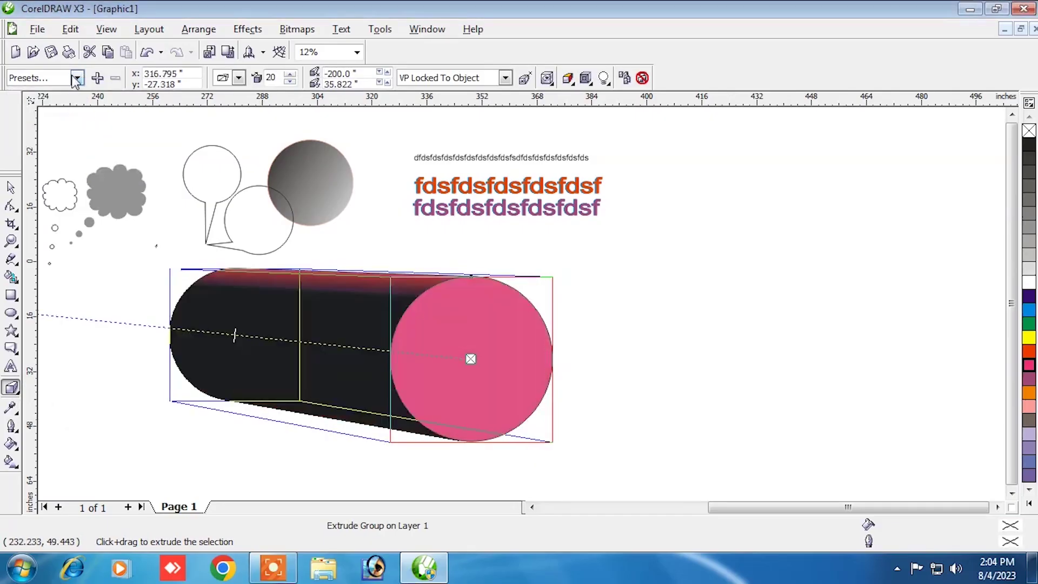
{"action": "left_click", "coordinate": [77, 78]}
{"action": "left_click", "coordinate": [74, 120]}
- Try the Vector extrude5, Vector extrude6 and Vector extrude4 presets on the magenta extrusion
{"action": "left_click", "coordinate": [77, 78]}
{"action": "left_click", "coordinate": [73, 137]}
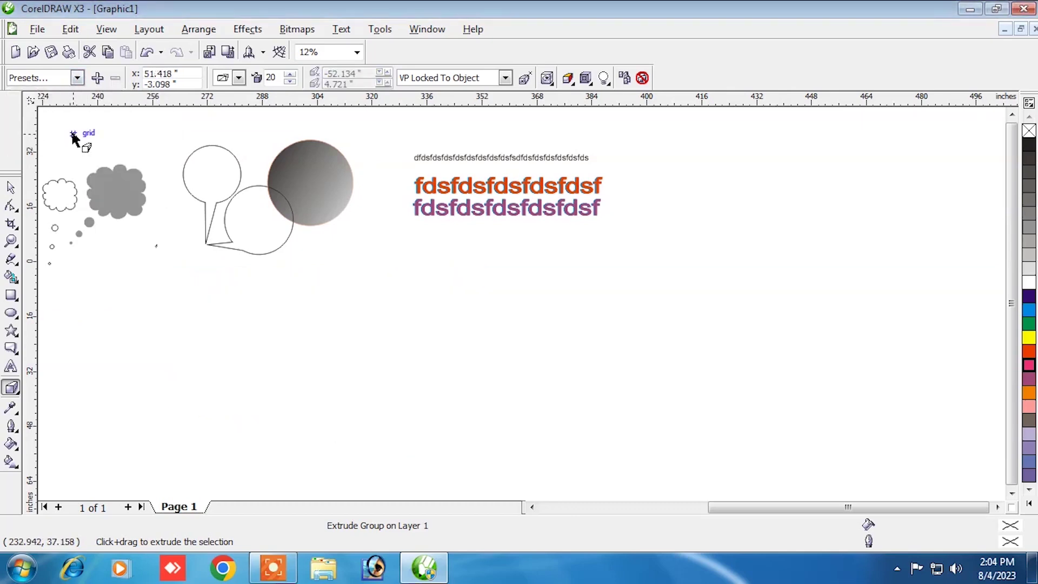
{"action": "left_click", "coordinate": [77, 78]}
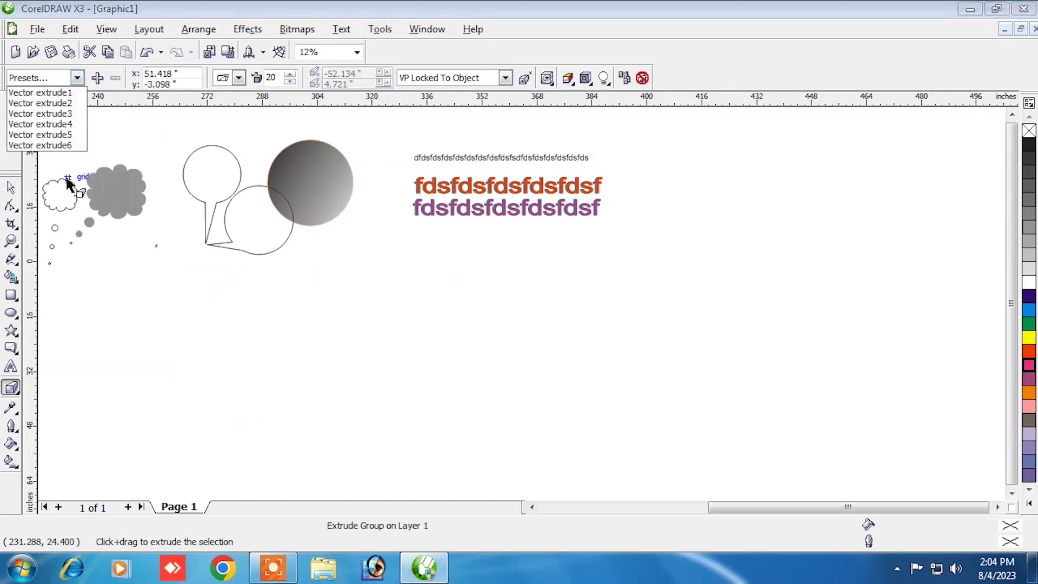
{"action": "left_click", "coordinate": [69, 144]}
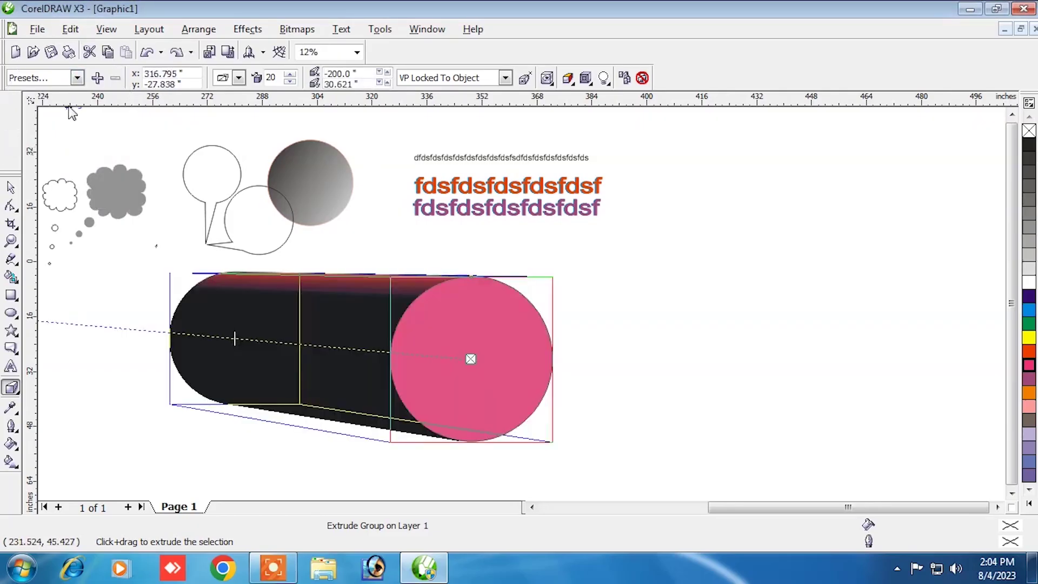
{"action": "left_click", "coordinate": [78, 81]}
{"action": "left_click", "coordinate": [71, 125]}
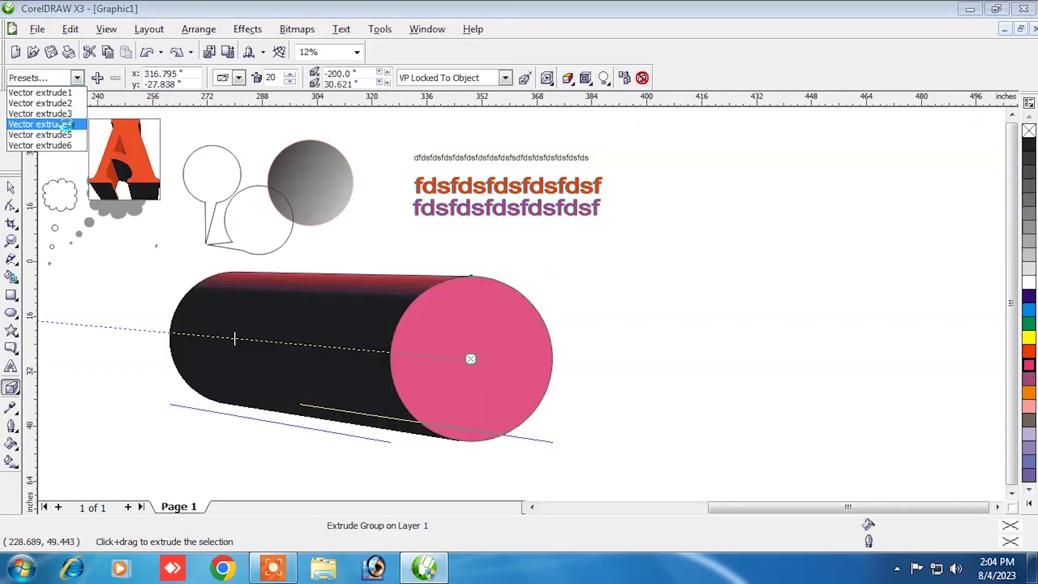
- Apply the Vector extrude3 preset to the magenta extrusion and move the cylinder to the right, below the text groups
{"action": "left_click", "coordinate": [77, 78]}
{"action": "left_click", "coordinate": [70, 103]}
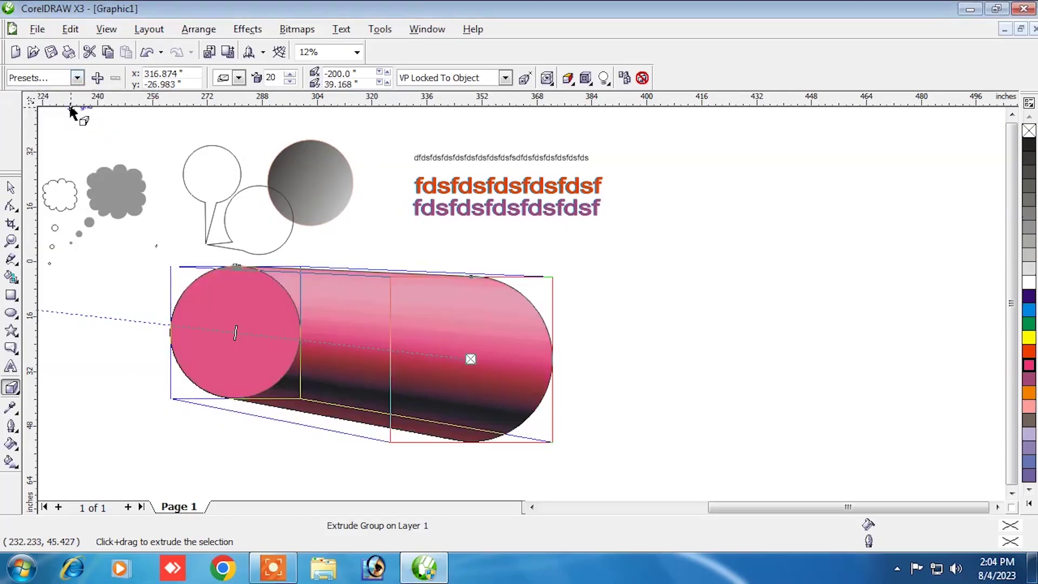
{"action": "left_click", "coordinate": [215, 298]}
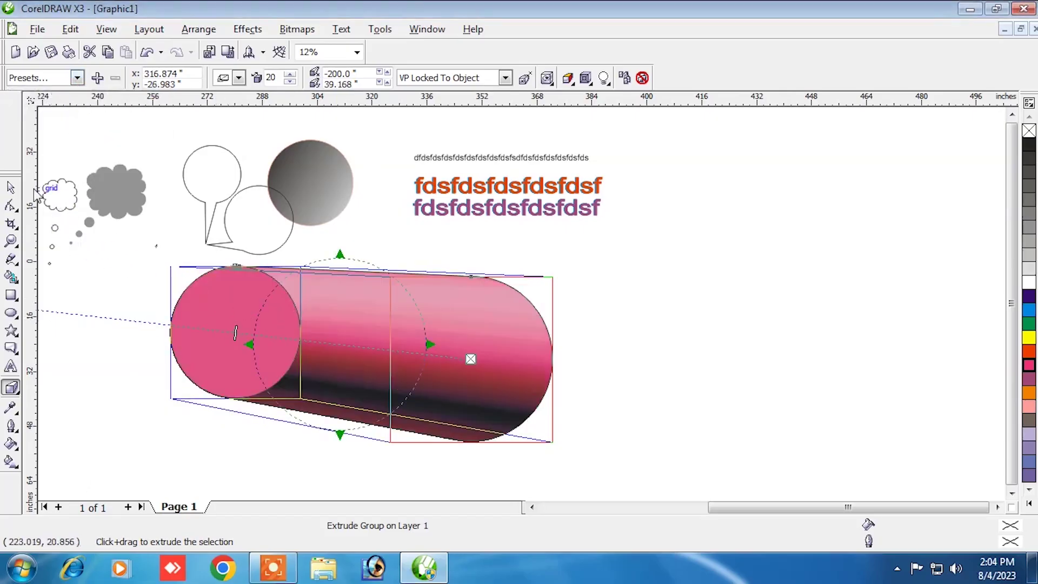
{"action": "left_click", "coordinate": [12, 188]}
{"action": "left_click_drag", "start_coordinate": [320, 297], "coordinate": [562, 335]}
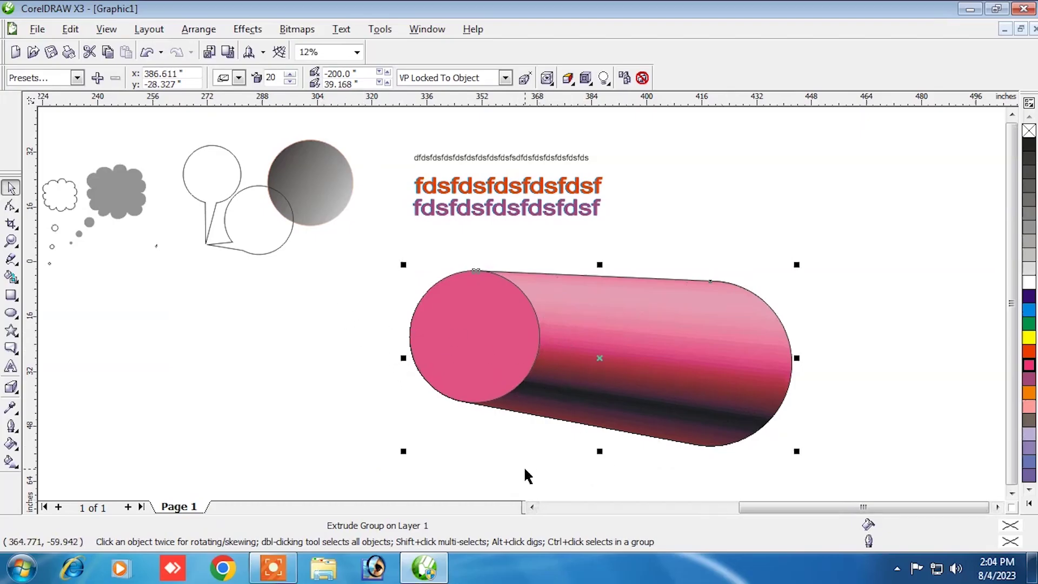
- Delete the magenta cylinder and draw a red-filled, red-outlined ellipse about 28 by 27.75 inches in an empty area
{"action": "key", "text": "Delete"}
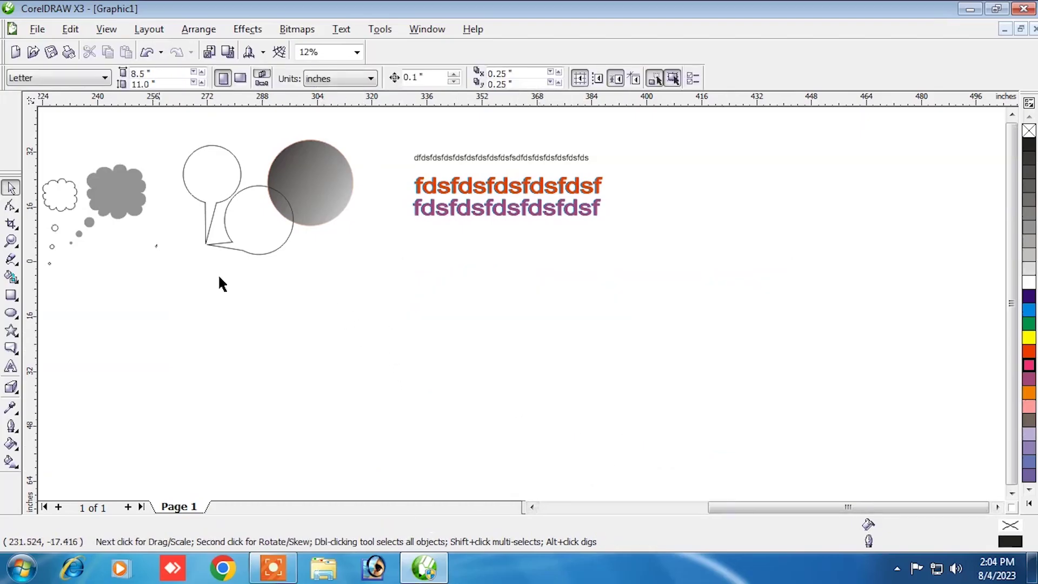
{"action": "left_click", "coordinate": [997, 507]}
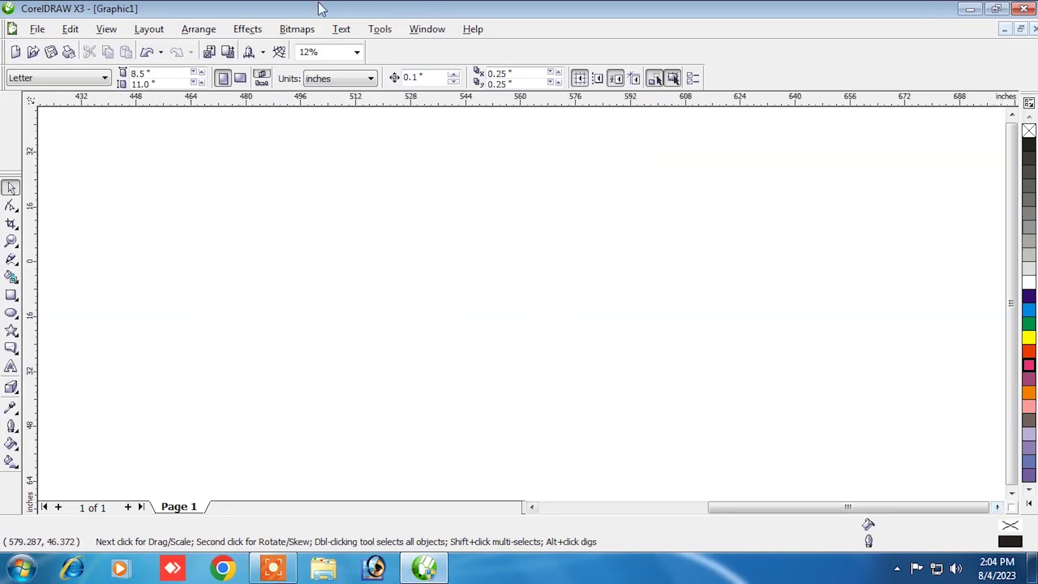
{"action": "left_click", "coordinate": [11, 313]}
{"action": "left_click_drag", "start_coordinate": [393, 227], "coordinate": [486, 313]}
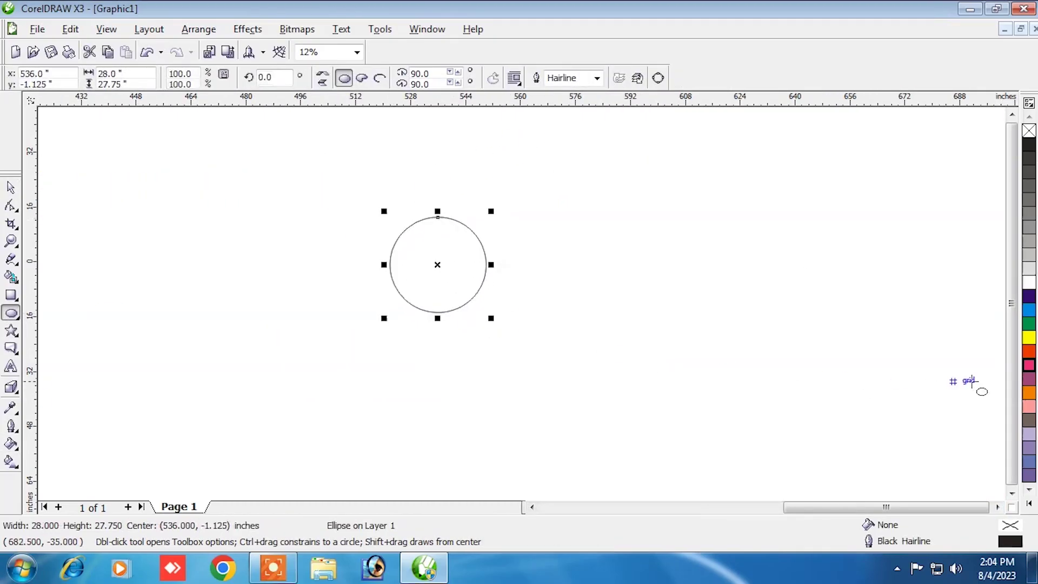
{"action": "left_click", "coordinate": [1029, 351]}
{"action": "right_click", "coordinate": [1029, 351]}
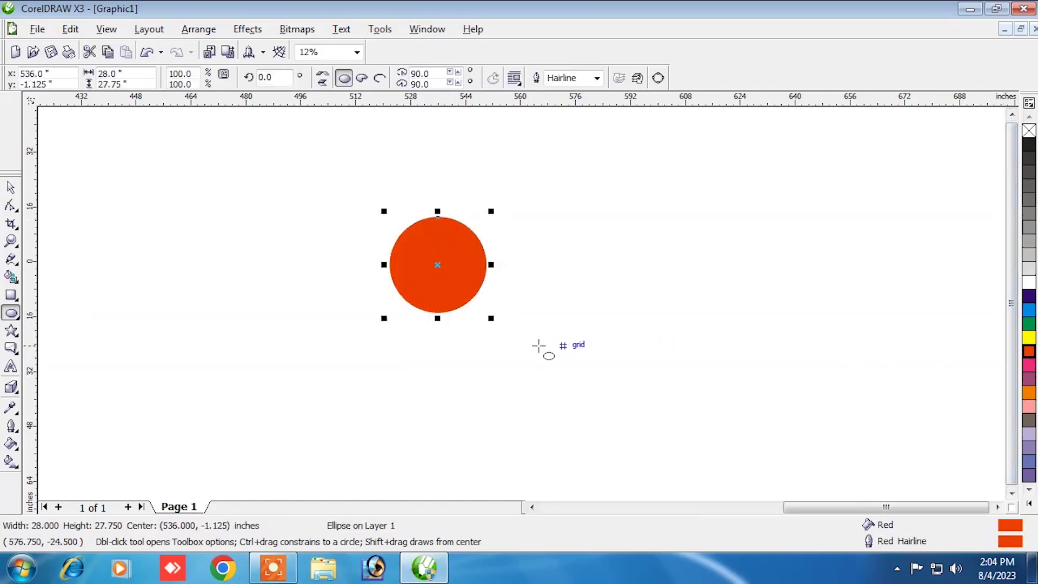
- Extrude the red ellipse with a preset and shorten the extrusion to a depth of about 4
{"action": "left_click", "coordinate": [10, 388]}
{"action": "left_click", "coordinate": [77, 78]}
{"action": "left_click", "coordinate": [33, 99]}
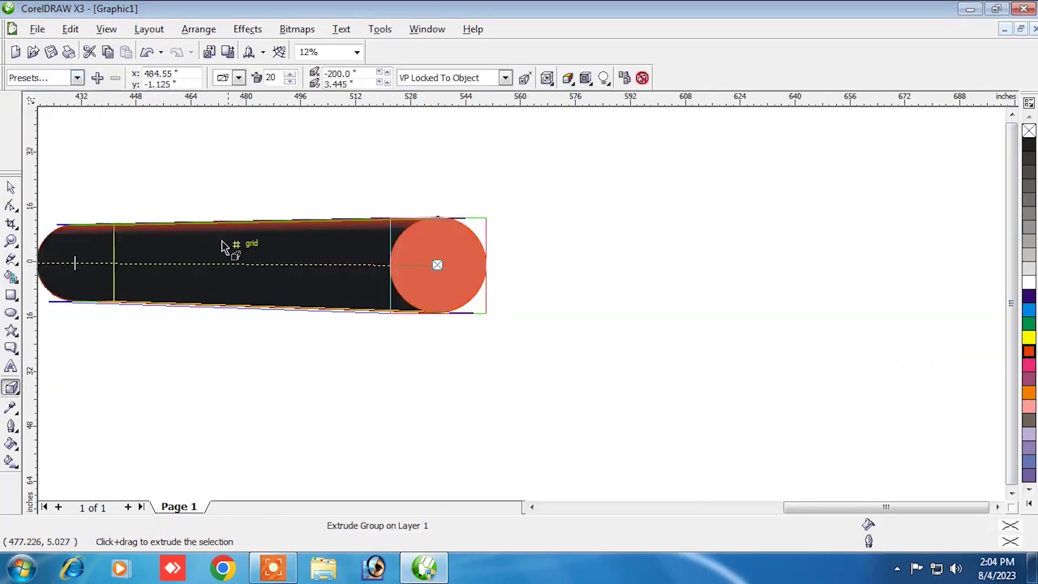
{"action": "left_click_drag", "start_coordinate": [75, 260], "coordinate": [311, 264]}
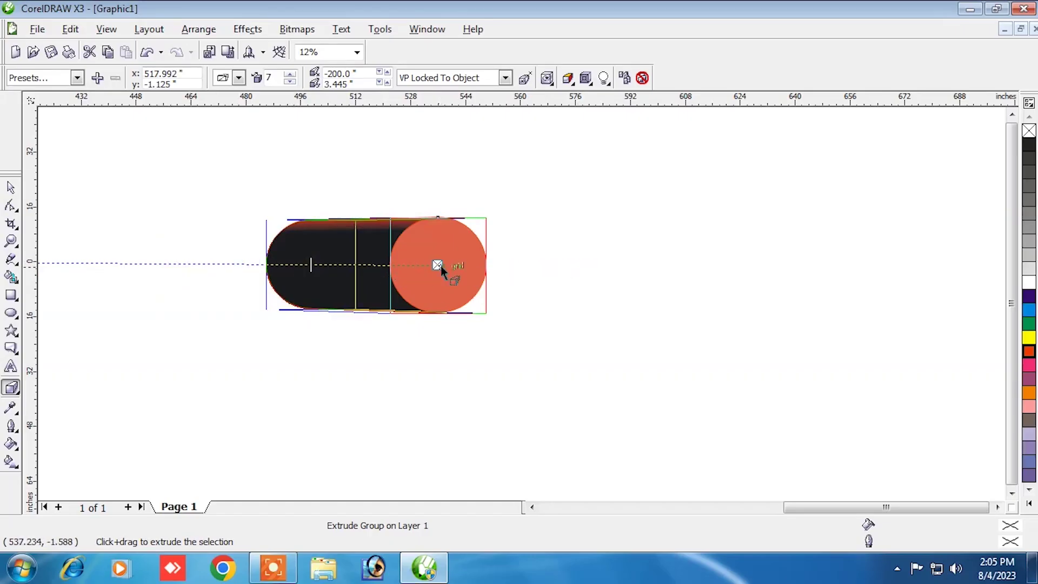
{"action": "mouse_move", "coordinate": [312, 264]}
{"action": "left_mouse_down"}
{"action": "mouse_move", "coordinate": [409, 269]}
{"action": "mouse_move", "coordinate": [362, 260]}
{"action": "left_mouse_up"}
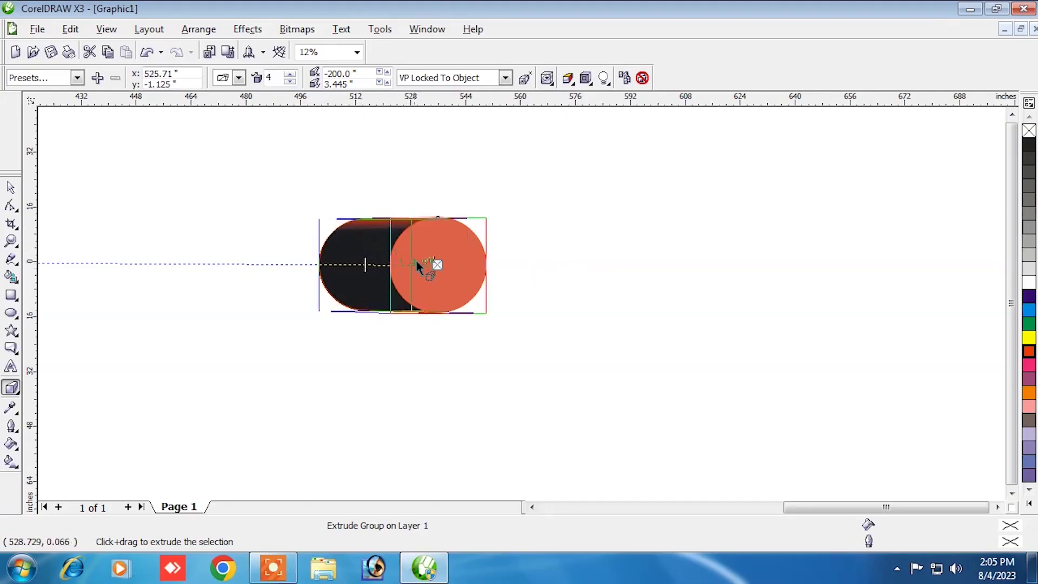
- Rotate the red extrusion in 3D several times to try different orientations
{"action": "left_click", "coordinate": [361, 267]}
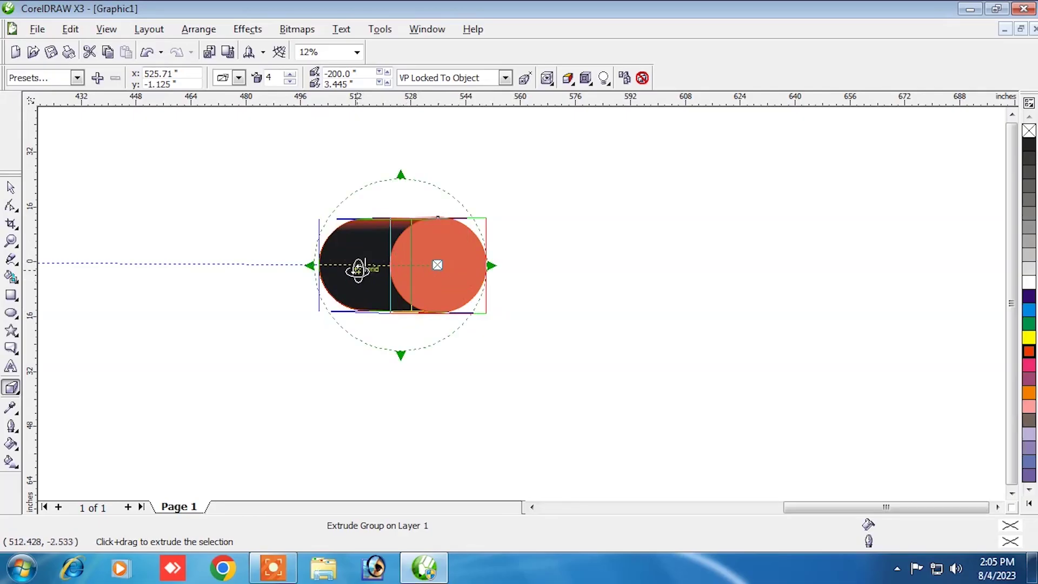
{"action": "left_click_drag", "start_coordinate": [455, 201], "coordinate": [378, 198]}
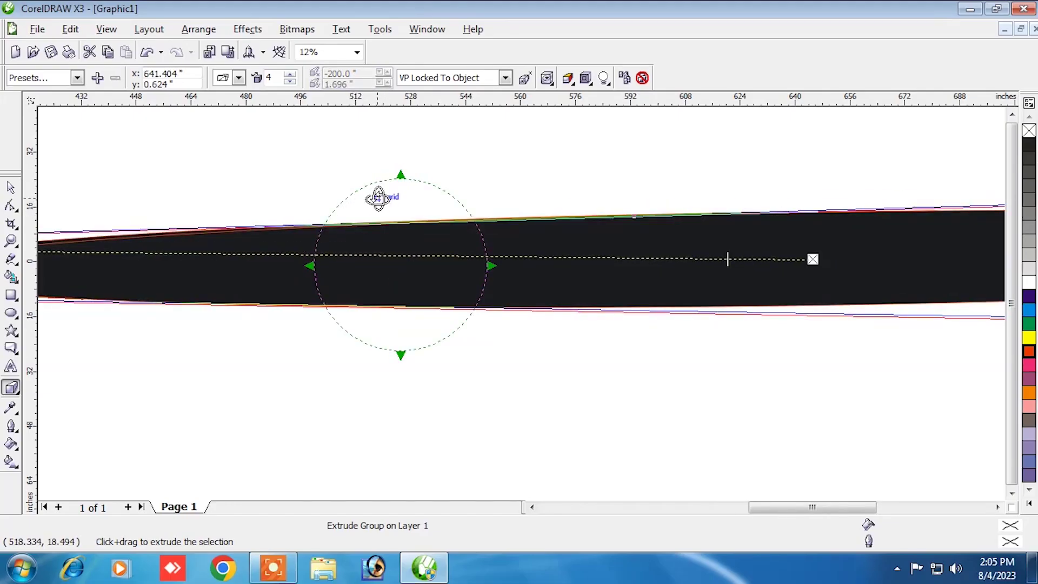
{"action": "left_click_drag", "start_coordinate": [378, 198], "coordinate": [470, 183]}
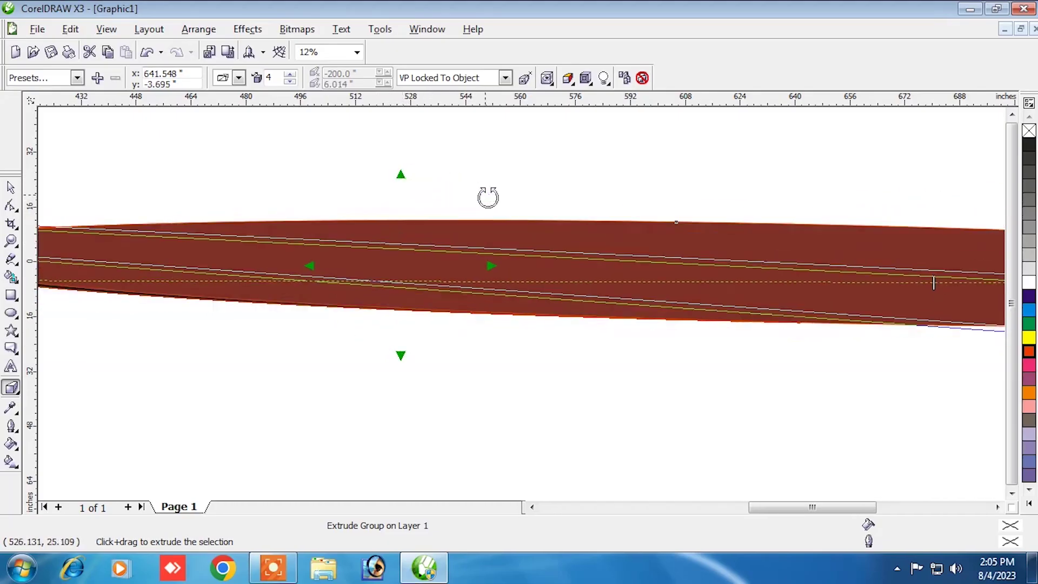
{"action": "left_click_drag", "start_coordinate": [406, 197], "coordinate": [339, 208]}
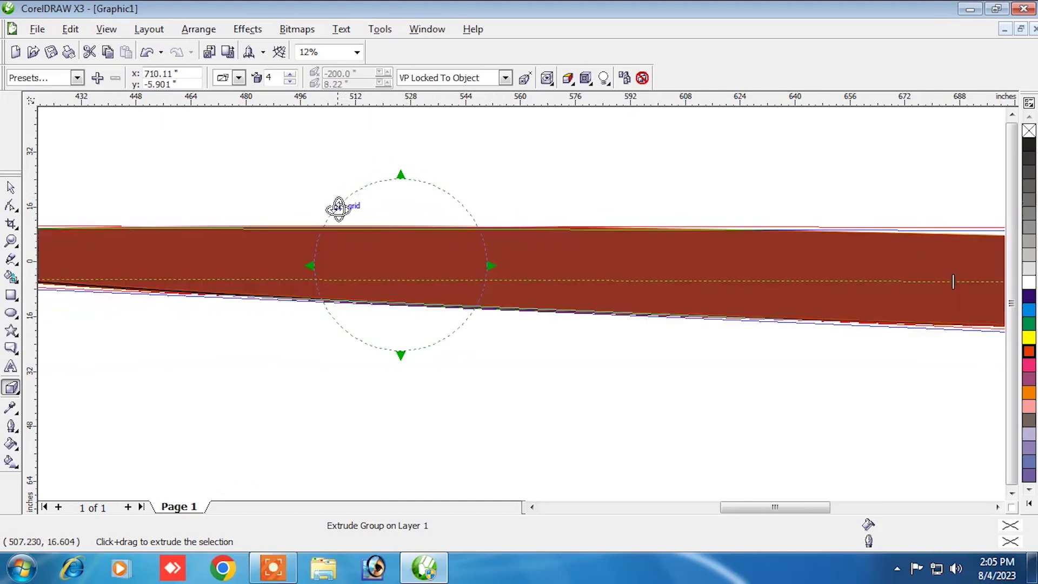
- Delete all objects in the drawing
{"action": "left_click", "coordinate": [296, 305]}
{"action": "key", "text": "ctrl+a"}
{"action": "key", "text": "Delete"}
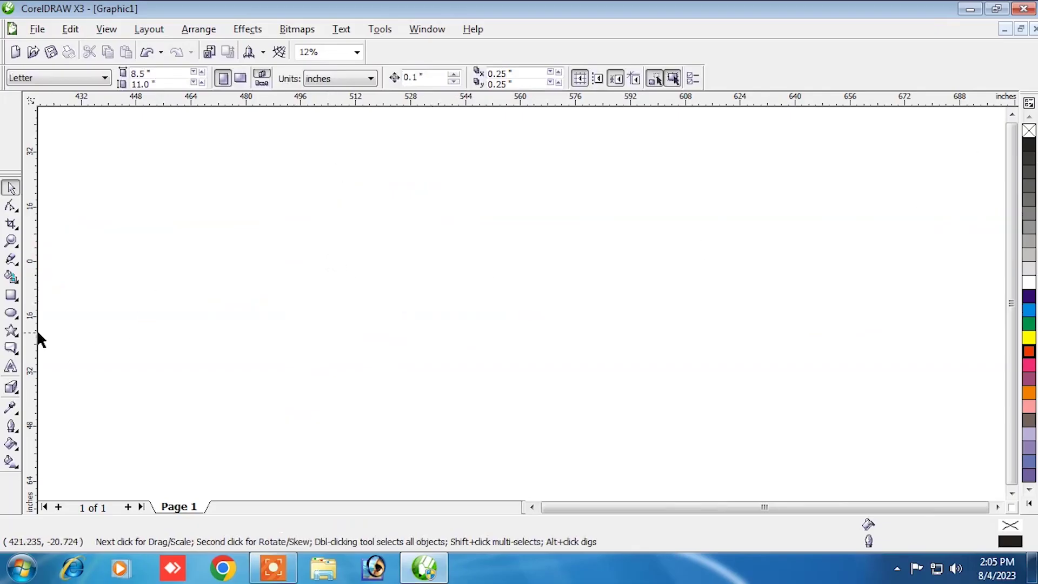
- Draw a rectangle about 35 by 26.5 inches and fill it with purple
{"action": "left_click", "coordinate": [11, 296]}
{"action": "left_click_drag", "start_coordinate": [373, 237], "coordinate": [494, 328]}
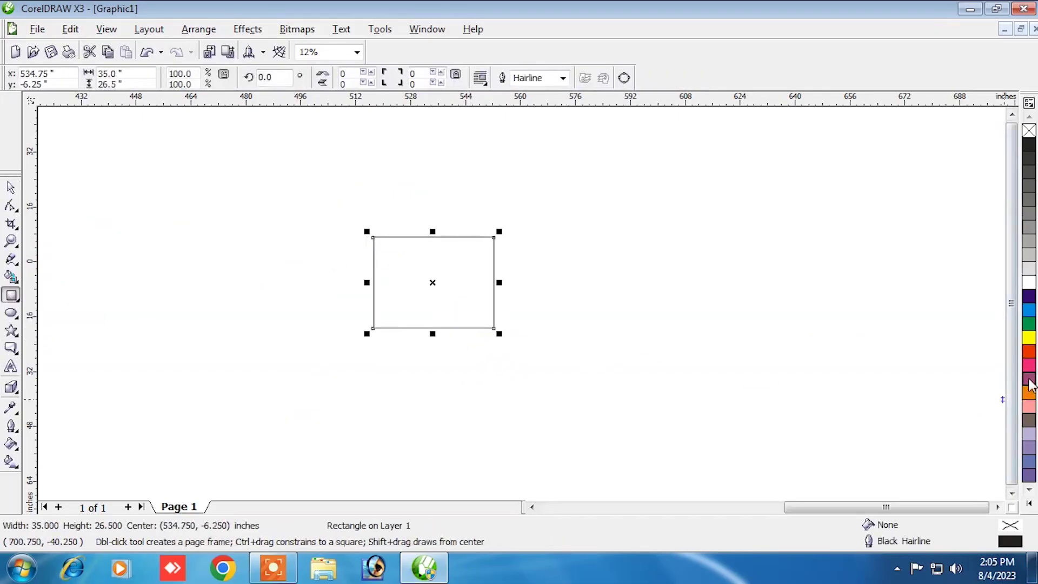
{"action": "left_click", "coordinate": [1029, 379]}
- Extrude the purple rectangle with a preset and shorten the extrusion to a depth of about 5
{"action": "left_click", "coordinate": [11, 387]}
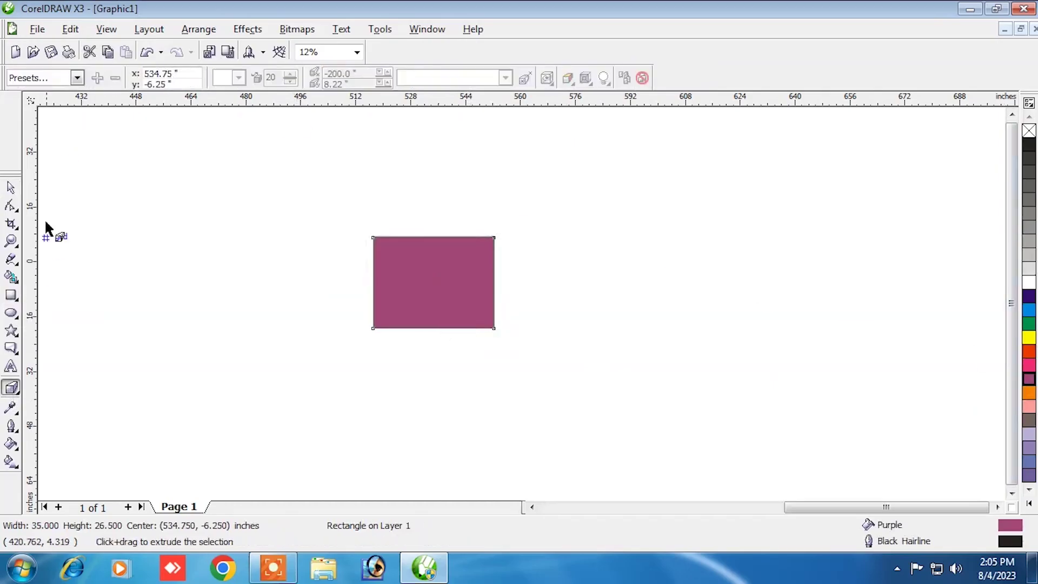
{"action": "left_click", "coordinate": [78, 78]}
{"action": "left_click", "coordinate": [68, 115]}
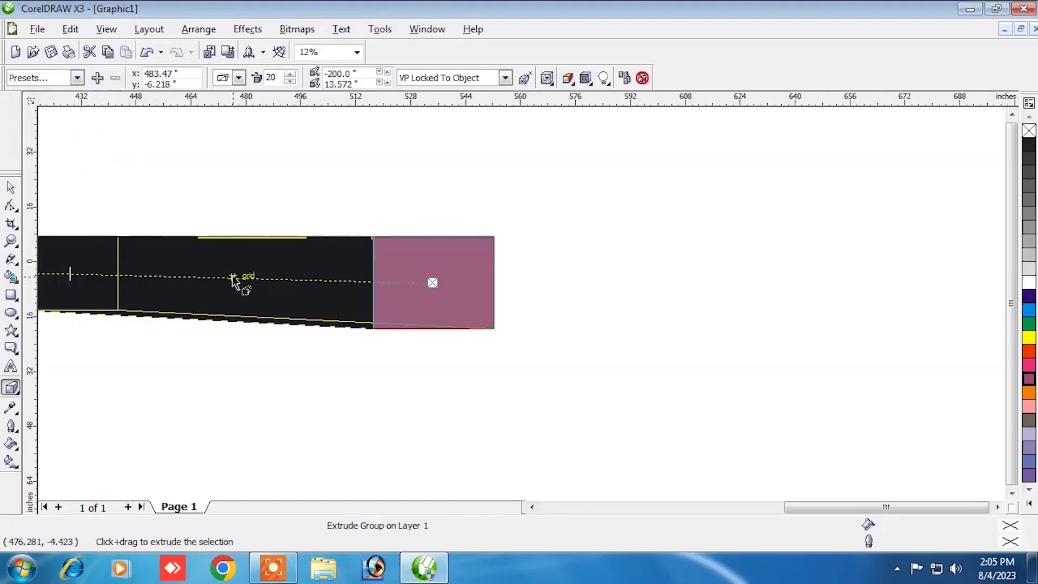
{"action": "left_click_drag", "start_coordinate": [247, 294], "coordinate": [342, 281]}
- Rotate the purple extruded box in 3D so its front face tilts into a diamond, and deselect it
{"action": "left_click", "coordinate": [383, 252]}
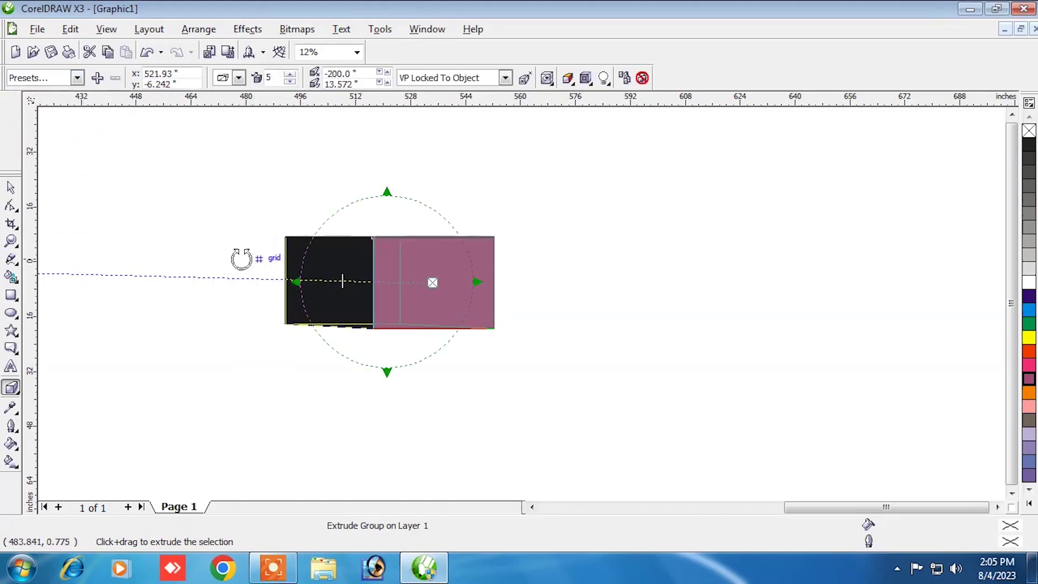
{"action": "left_click_drag", "start_coordinate": [389, 195], "coordinate": [364, 185]}
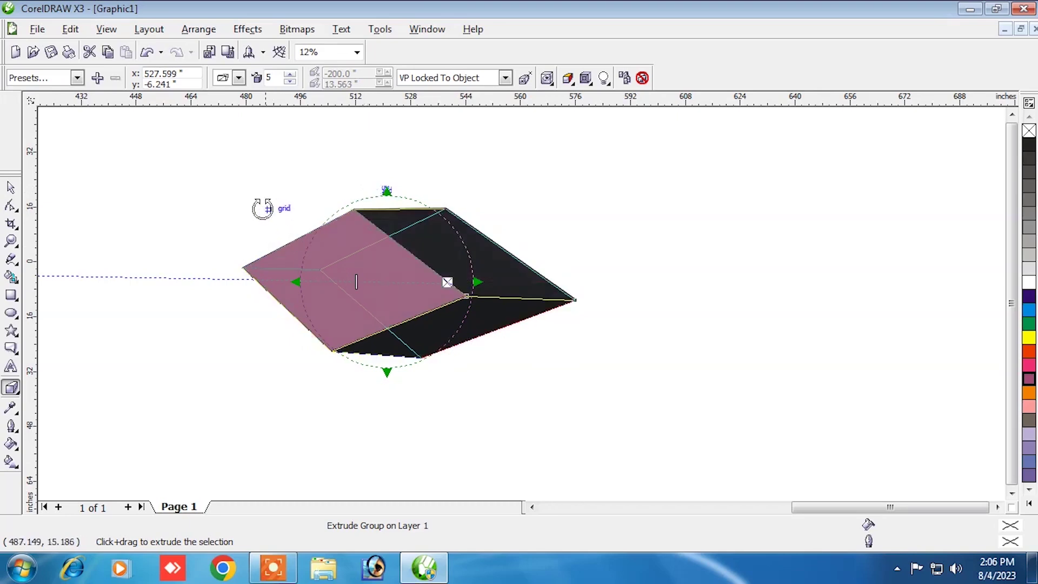
{"action": "left_click", "coordinate": [11, 188]}
{"action": "left_click", "coordinate": [250, 389]}
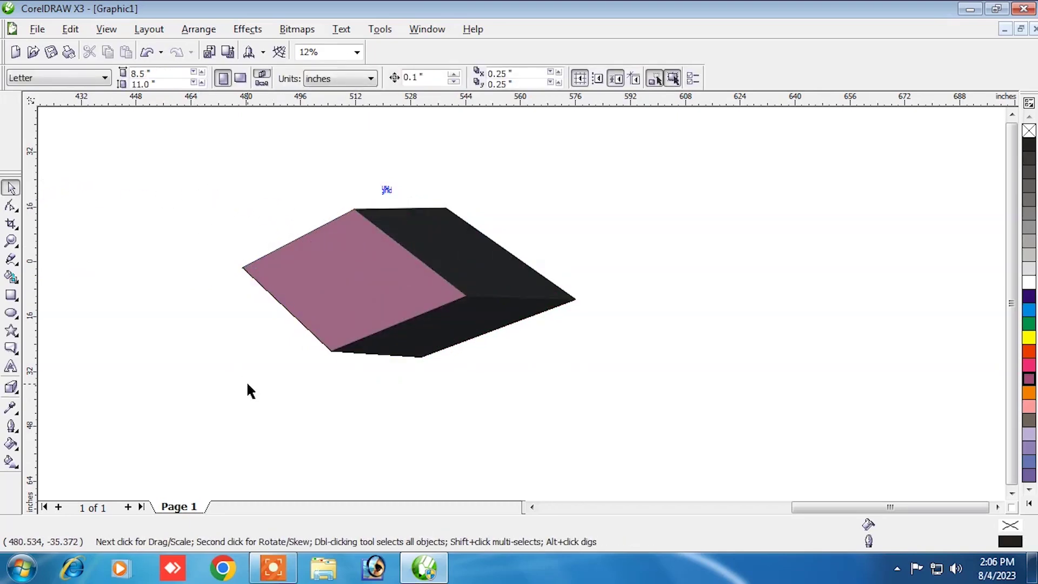
- Delete the rotated purple box
{"action": "left_click", "coordinate": [385, 322]}
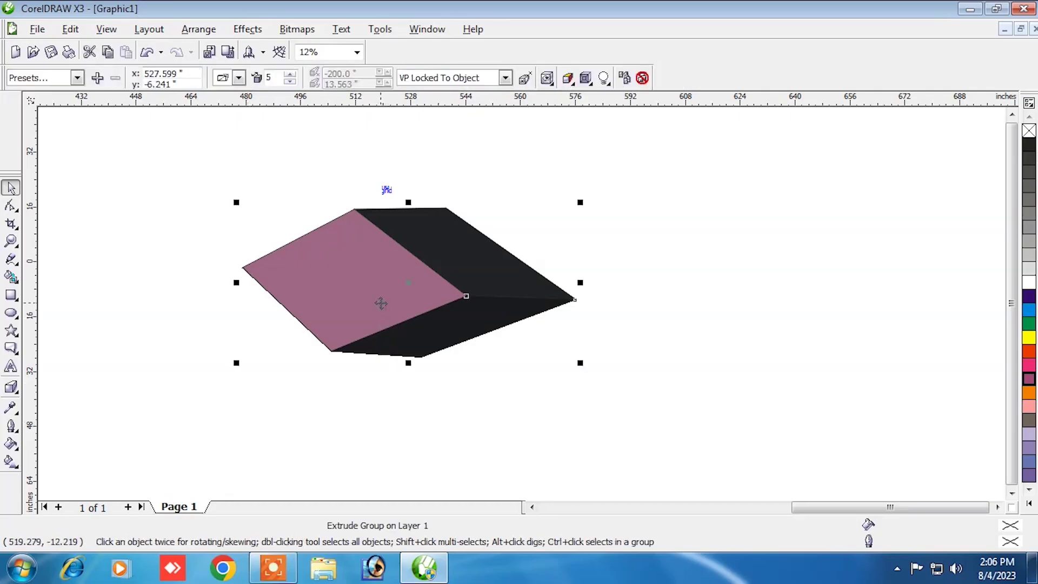
{"action": "key", "text": "Delete"}
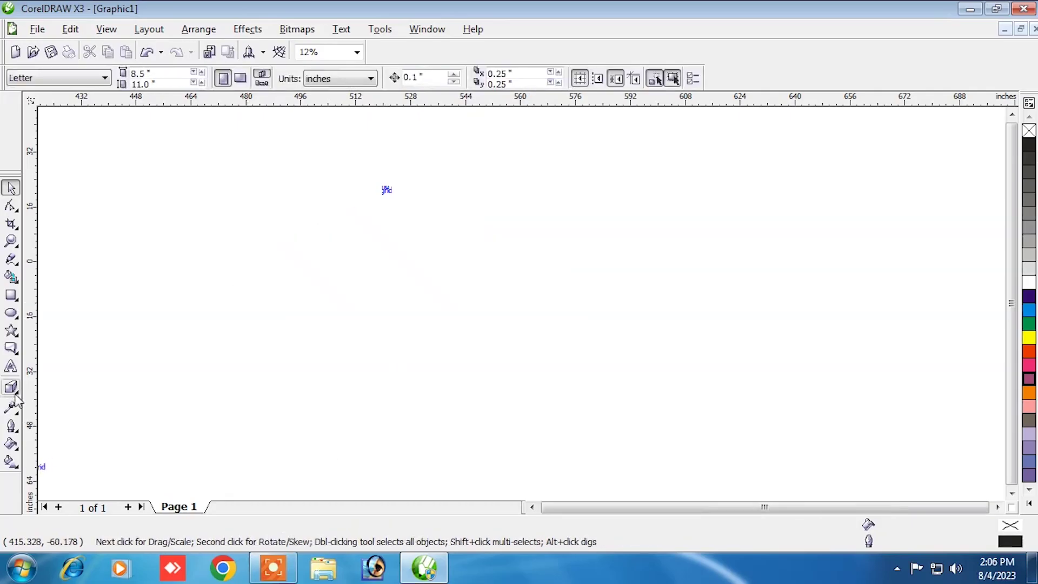
{"action": "left_click", "coordinate": [12, 387]}
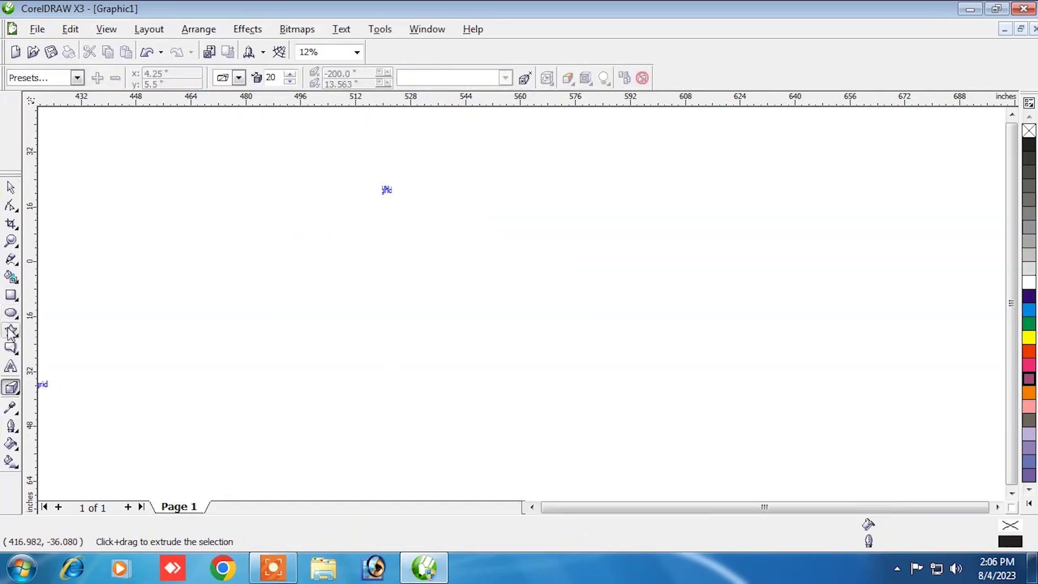
- Add the artistic text "abc" in the empty drawing area, enlarge it to about 3000 pt and shift it upward
{"action": "left_click", "coordinate": [11, 366]}
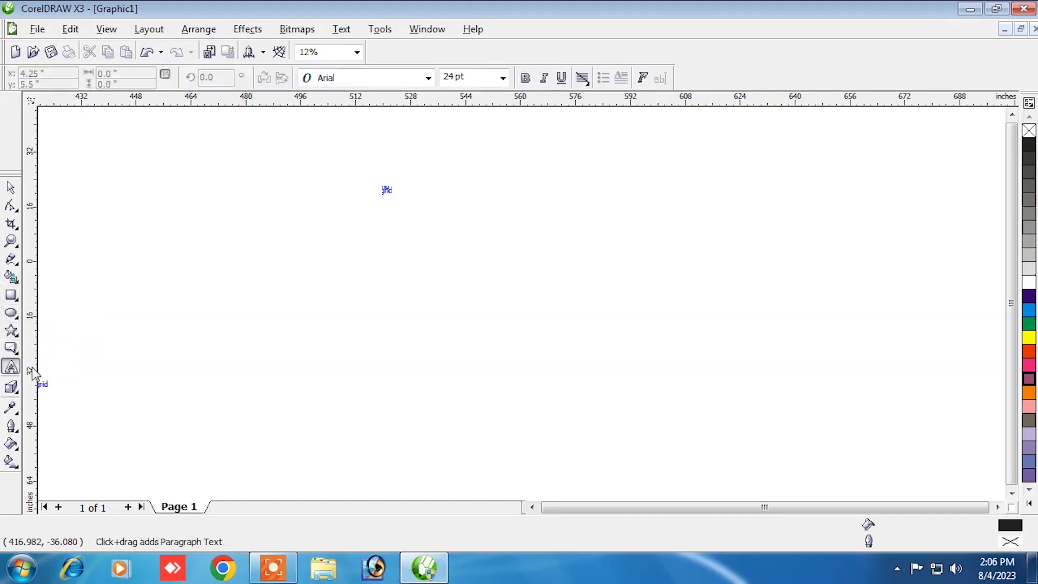
{"action": "left_click", "coordinate": [362, 259]}
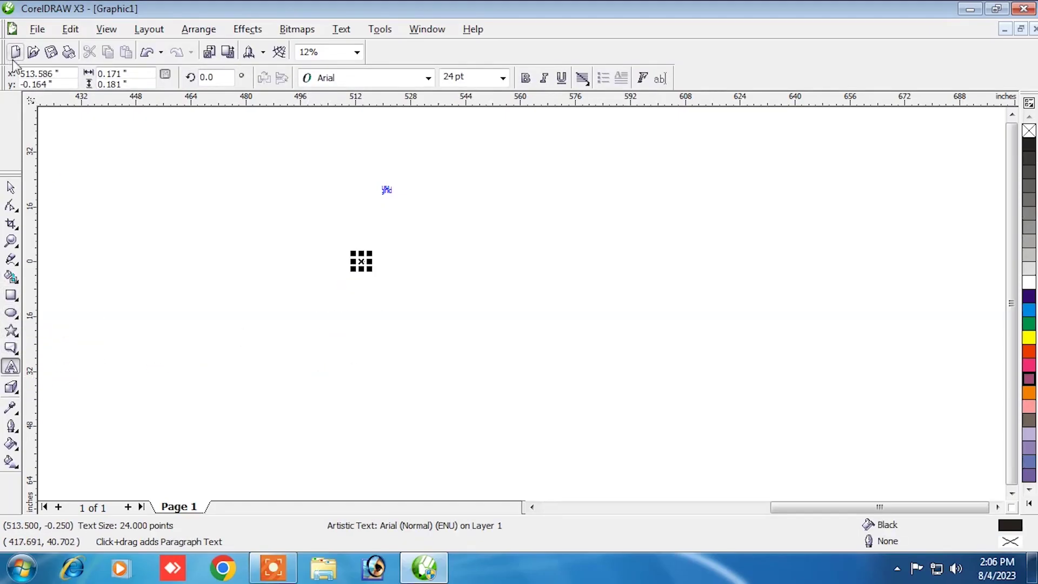
{"action": "left_click", "coordinate": [11, 188]}
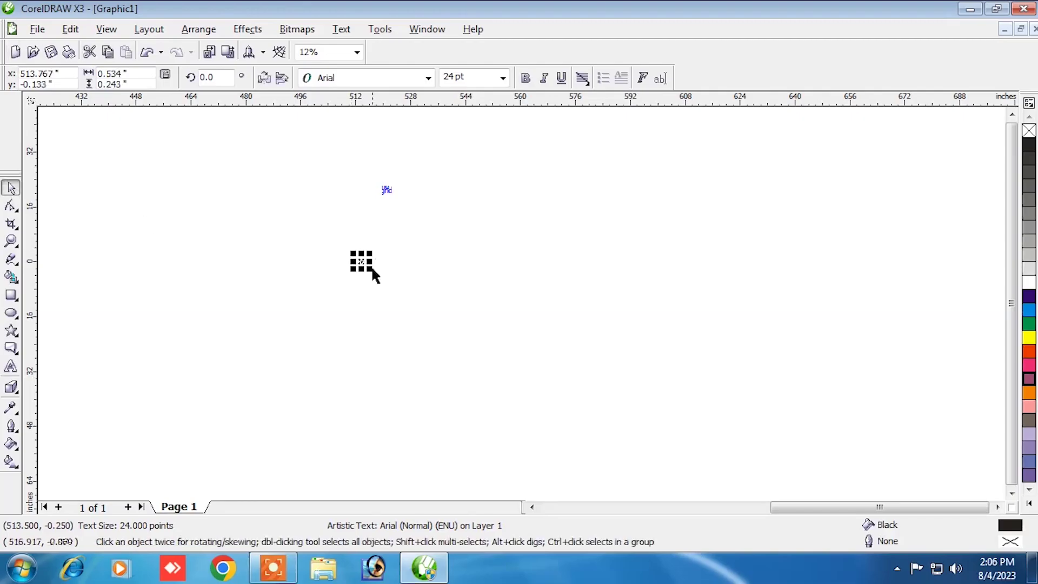
{"action": "left_click_drag", "start_coordinate": [370, 269], "coordinate": [611, 361]}
{"action": "left_click_drag", "start_coordinate": [461, 324], "coordinate": [454, 282]}
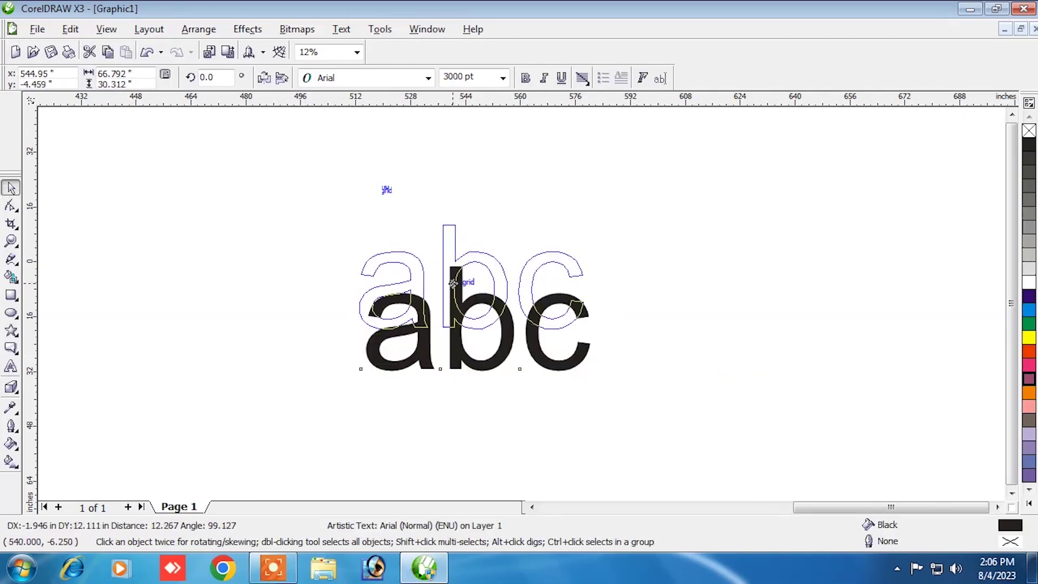
- Fill the "abc" text with red and extrude it with a preset, shortening the depth to about 1
{"action": "left_click", "coordinate": [1027, 352]}
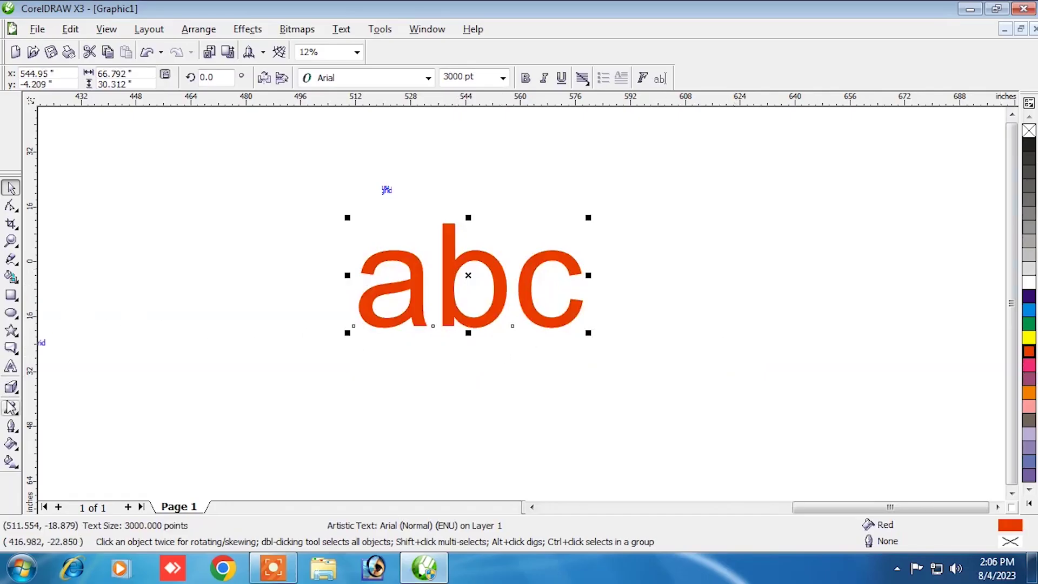
{"action": "left_click", "coordinate": [11, 387]}
{"action": "left_click", "coordinate": [77, 78]}
{"action": "left_click", "coordinate": [67, 111]}
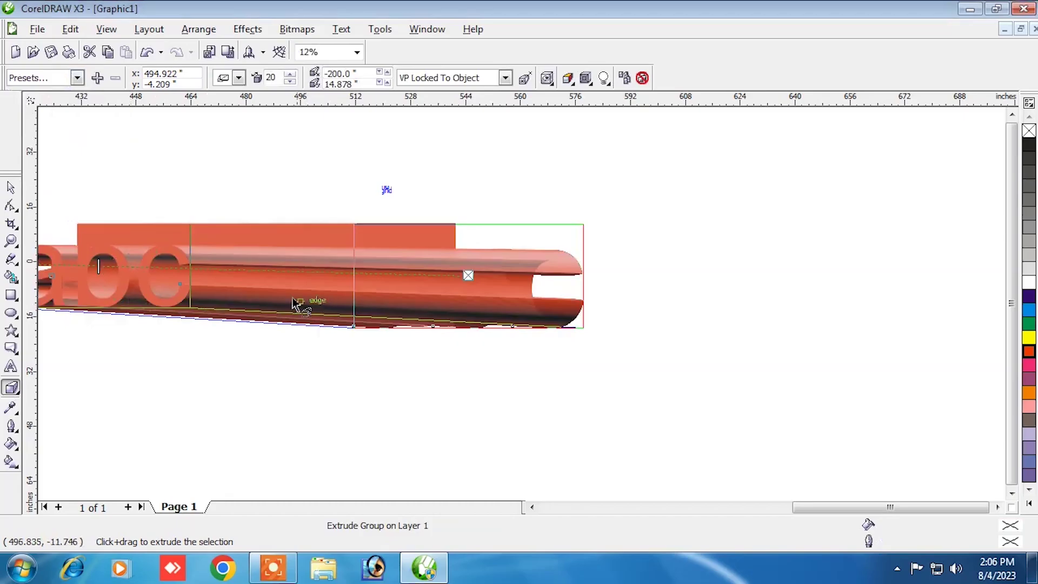
{"action": "left_click_drag", "start_coordinate": [98, 266], "coordinate": [456, 286]}
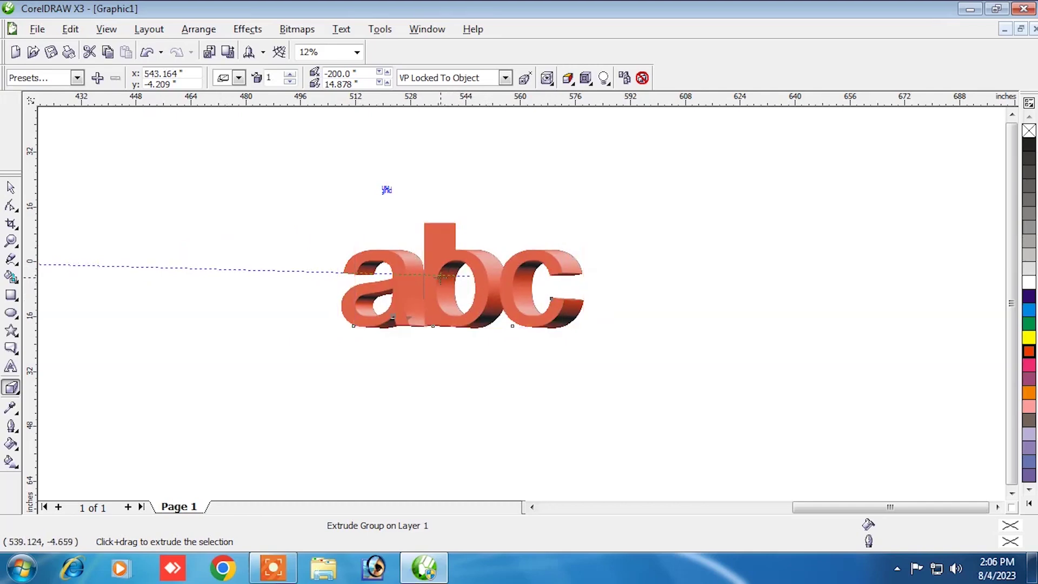
- Move the extruded "abc" text up and to the left, and deselect it
{"action": "left_click", "coordinate": [11, 188]}
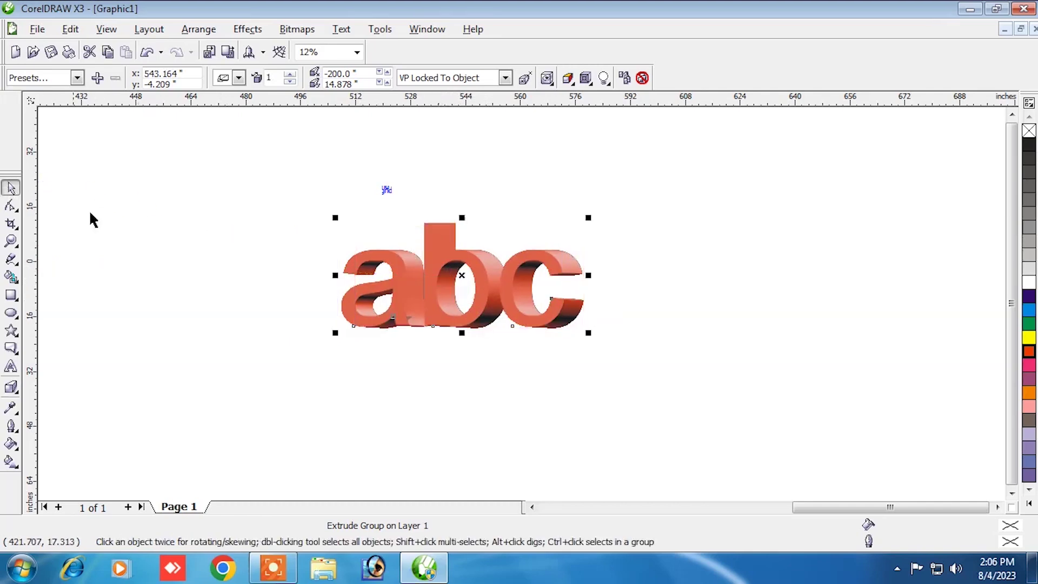
{"action": "left_click", "coordinate": [416, 298]}
{"action": "left_click_drag", "start_coordinate": [341, 325], "coordinate": [378, 313]}
{"action": "left_click_drag", "start_coordinate": [335, 211], "coordinate": [328, 236]}
{"action": "left_click", "coordinate": [308, 277]}
{"action": "left_click", "coordinate": [481, 285]}
{"action": "left_click_drag", "start_coordinate": [478, 285], "coordinate": [344, 231]}
{"action": "left_click", "coordinate": [138, 437]}
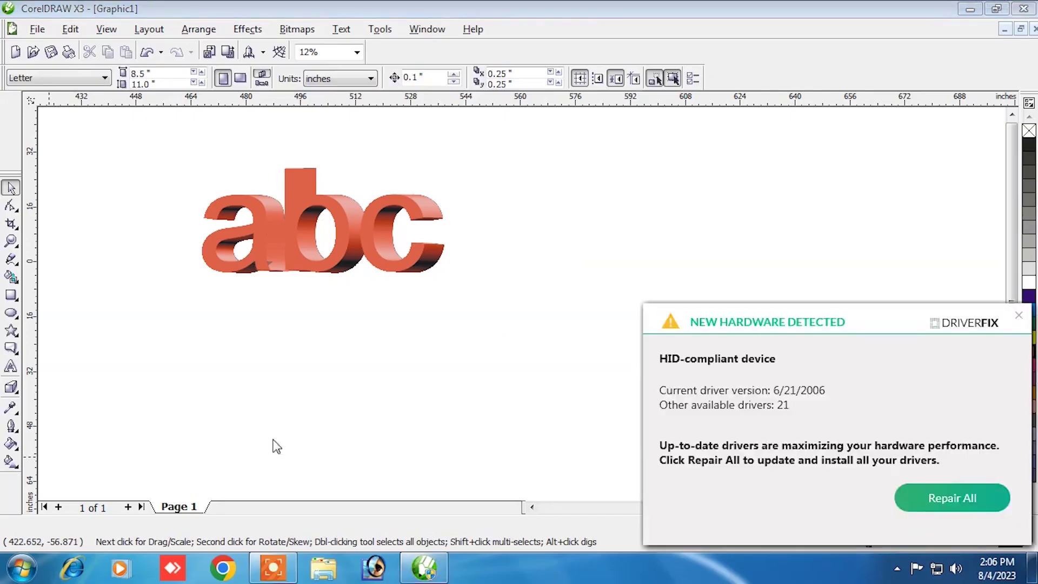
- Dismiss the DriverFix notification and move the extruded "abc" text to about x 468.6, y 10.2 inches
{"action": "left_click", "coordinate": [1016, 318]}
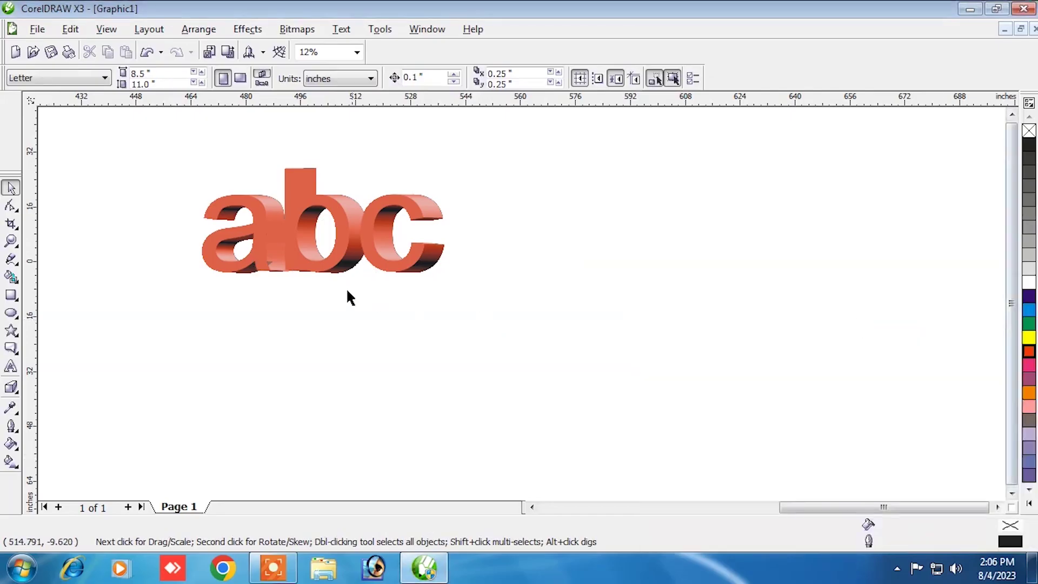
{"action": "left_click", "coordinate": [330, 235]}
{"action": "left_click_drag", "start_coordinate": [331, 232], "coordinate": [485, 234]}
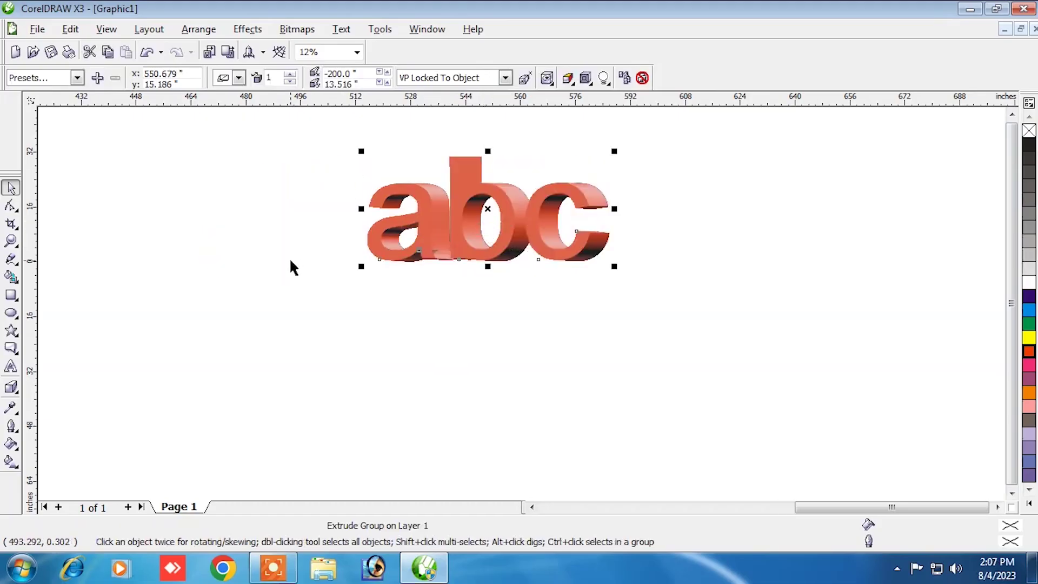
{"action": "left_click_drag", "start_coordinate": [440, 215], "coordinate": [284, 186]}
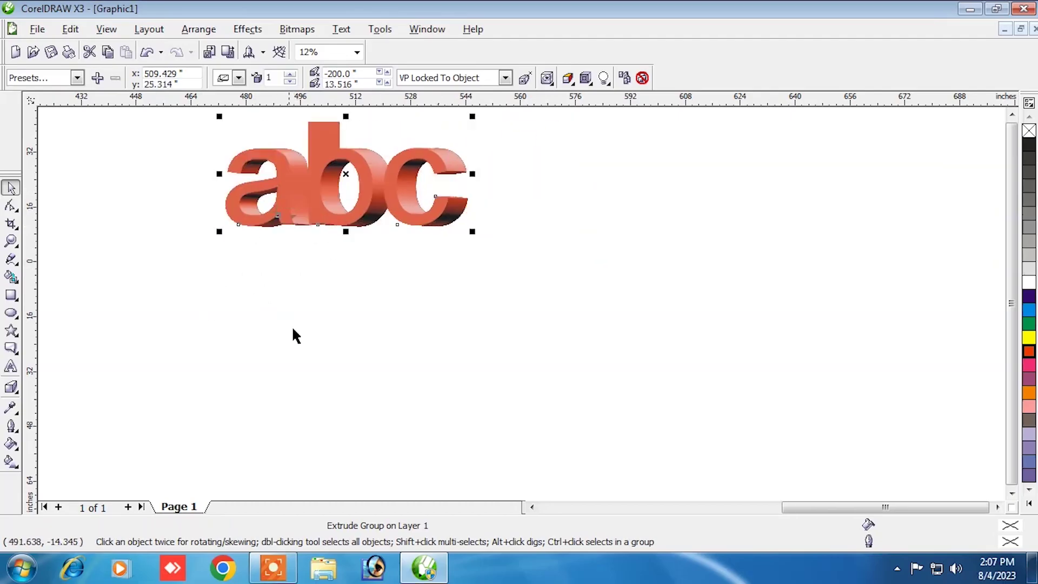
{"action": "left_click_drag", "start_coordinate": [327, 246], "coordinate": [187, 298]}
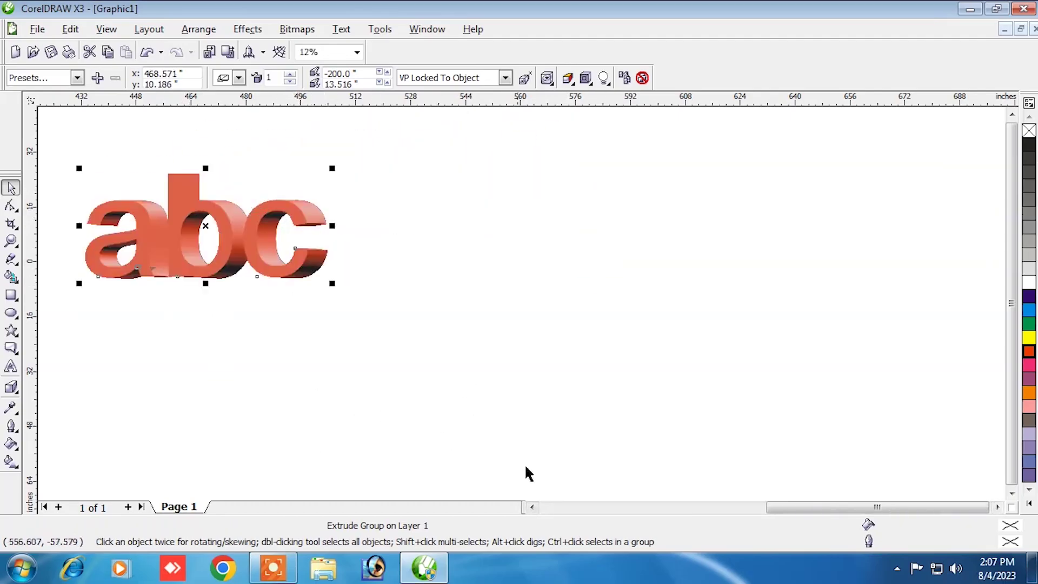
- Move the extruded "abc" text back across the drawing area to about x 64.7, y -5.3 inches
{"action": "left_click_drag", "start_coordinate": [768, 509], "coordinate": [731, 509]}
{"action": "left_click_drag", "start_coordinate": [875, 242], "coordinate": [271, 286]}
{"action": "left_click_drag", "start_coordinate": [714, 510], "coordinate": [675, 510]}
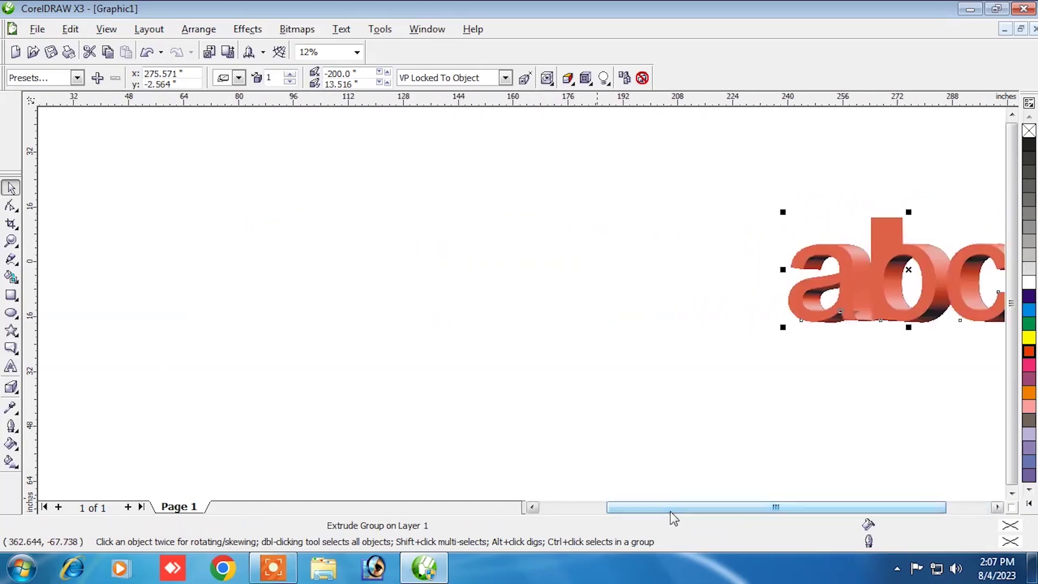
{"action": "left_click_drag", "start_coordinate": [839, 282], "coordinate": [233, 308]}
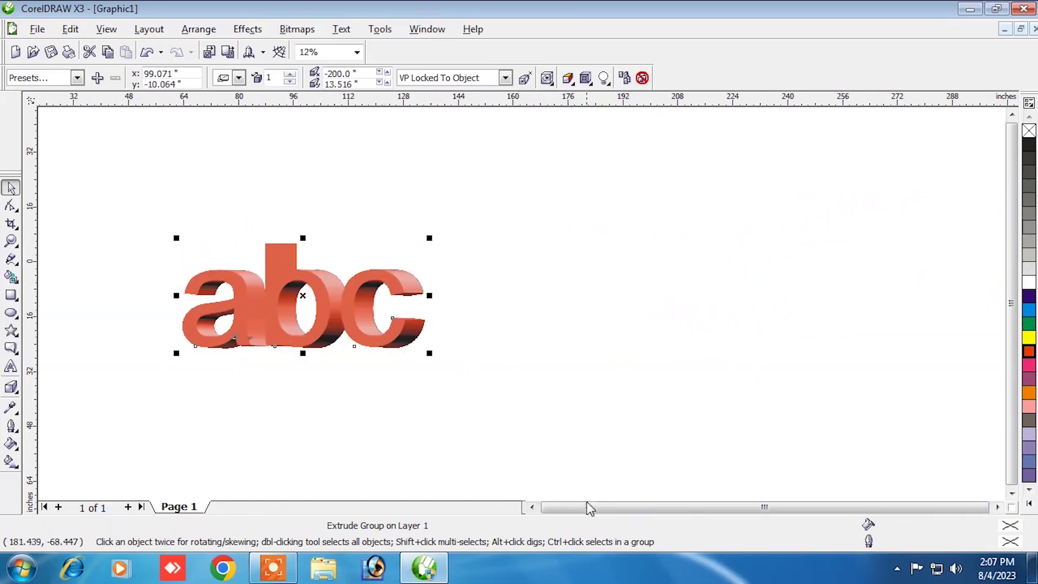
{"action": "left_click_drag", "start_coordinate": [332, 329], "coordinate": [214, 313]}
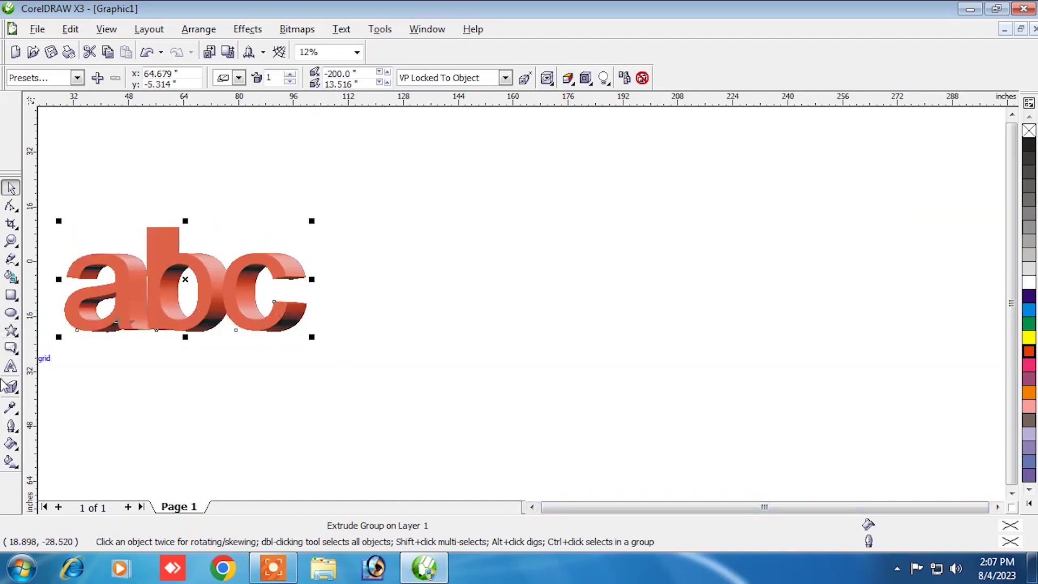
{"action": "left_click", "coordinate": [19, 391]}
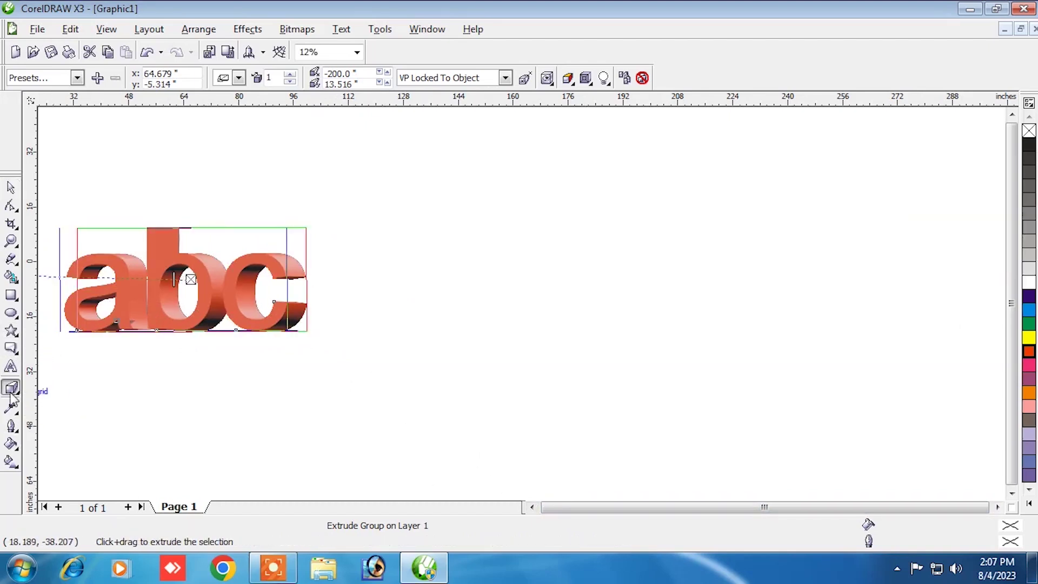
{"action": "left_click", "coordinate": [18, 397]}
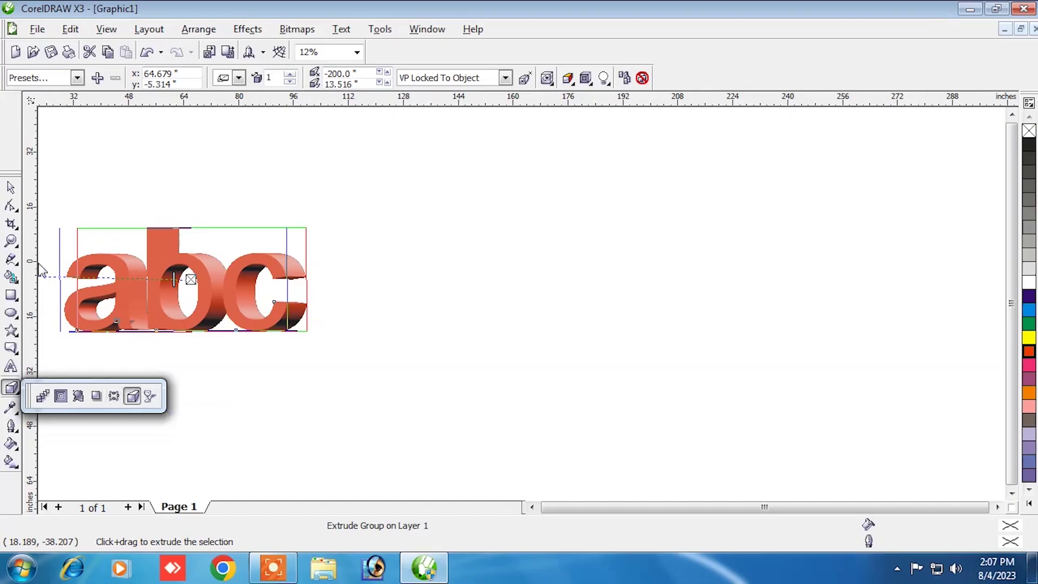
- Draw a rectangle about 75 by 46.25 inches beside the "abc" text and fill it with green
{"action": "mouse_move", "coordinate": [16, 319]}
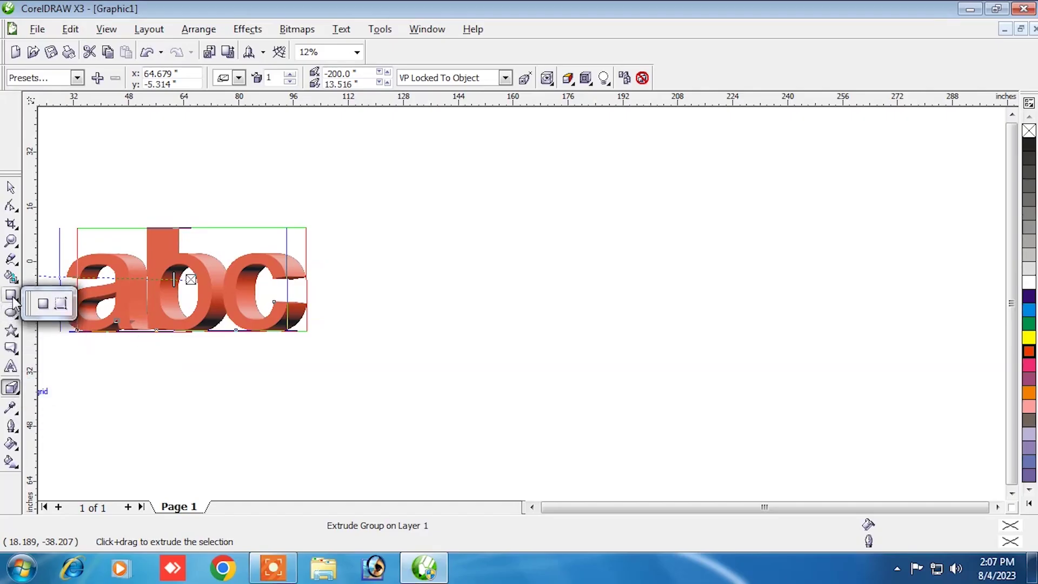
{"action": "left_click", "coordinate": [11, 295]}
{"action": "left_click_drag", "start_coordinate": [408, 214], "coordinate": [667, 372]}
{"action": "left_click", "coordinate": [1029, 325]}
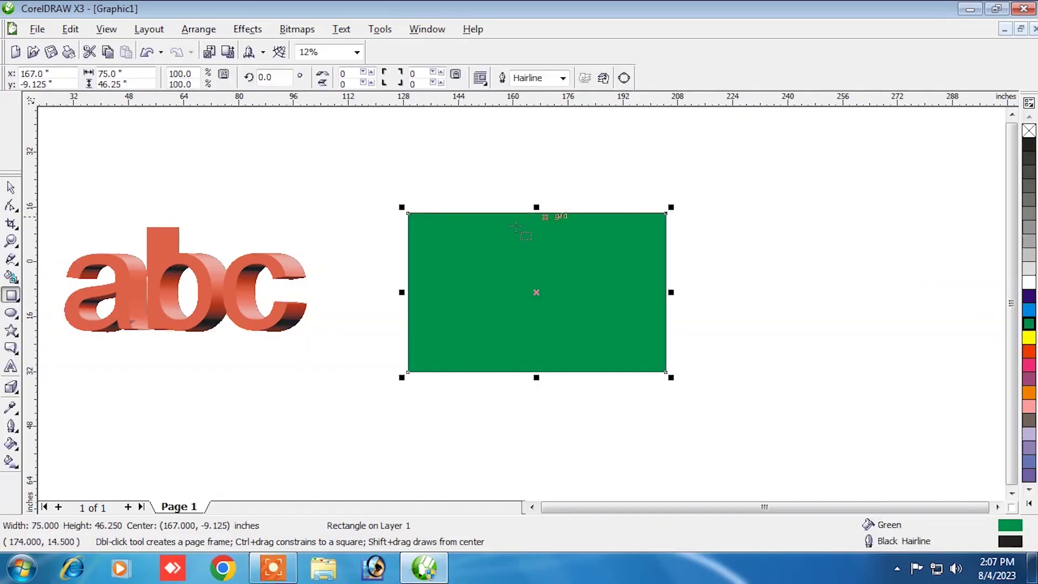
- Apply an interactive envelope to the green rectangle and bend the midpoints of all four sides inward
{"action": "mouse_move", "coordinate": [21, 400]}
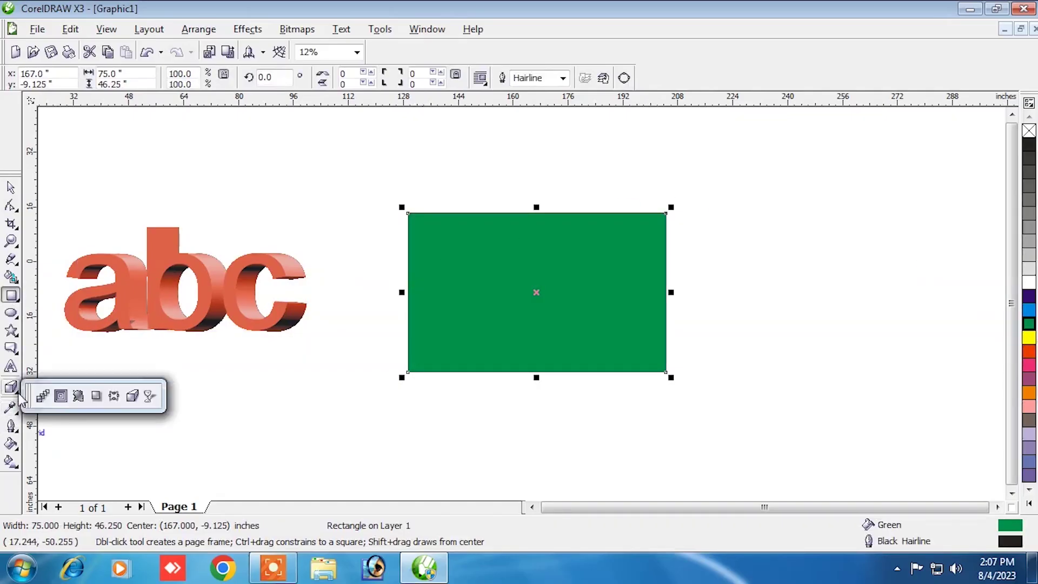
{"action": "left_click", "coordinate": [113, 396]}
{"action": "left_click_drag", "start_coordinate": [535, 215], "coordinate": [541, 290]}
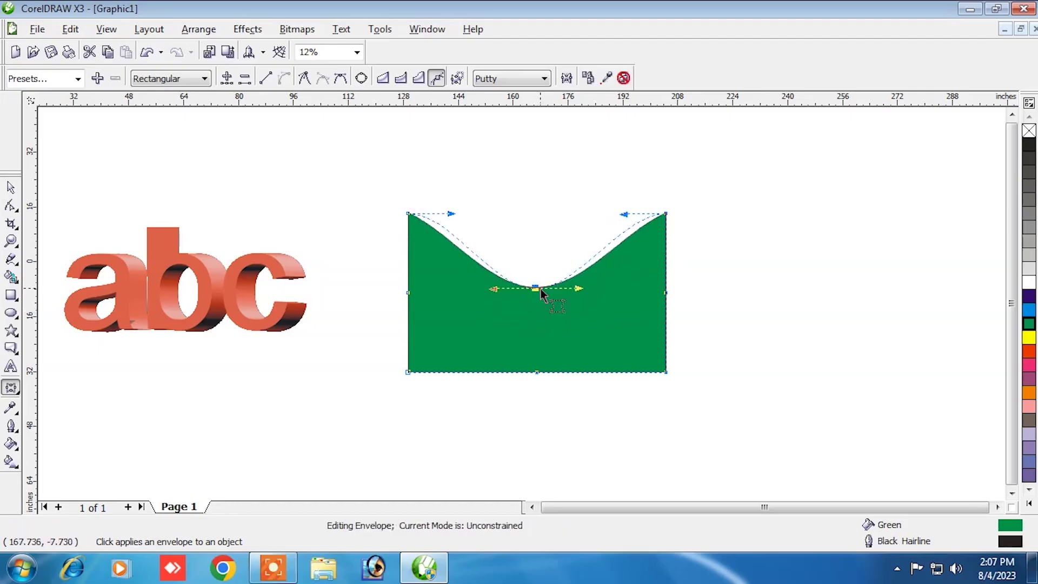
{"action": "left_click_drag", "start_coordinate": [408, 293], "coordinate": [462, 301]}
{"action": "left_click_drag", "start_coordinate": [666, 301], "coordinate": [603, 303]}
{"action": "left_click_drag", "start_coordinate": [535, 372], "coordinate": [533, 325]}
{"action": "left_click", "coordinate": [356, 308]}
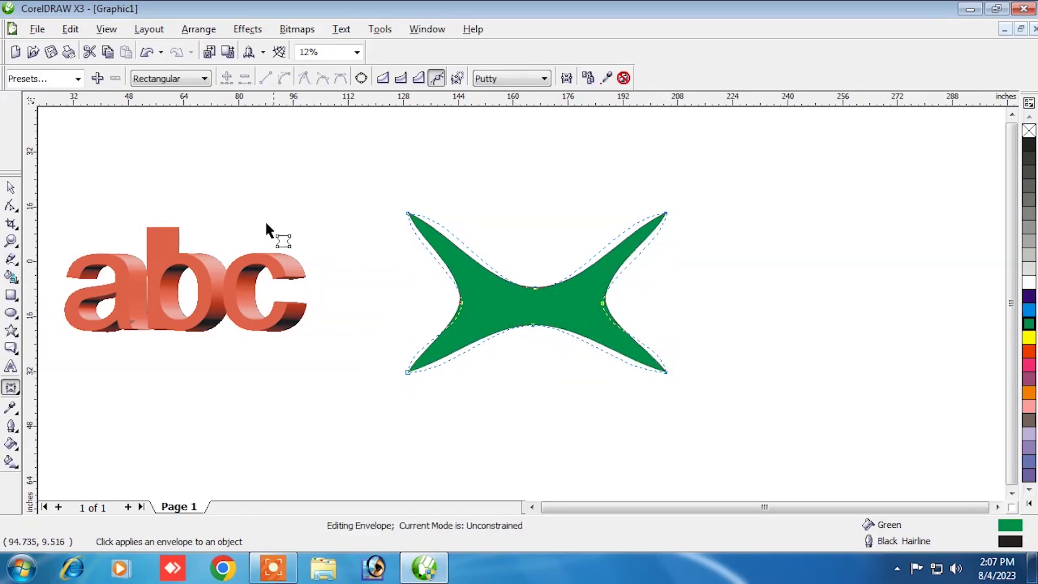
- Move the enveloped green shape up and to the right, and deselect it
{"action": "left_click", "coordinate": [10, 188]}
{"action": "left_click_drag", "start_coordinate": [519, 316], "coordinate": [707, 254]}
{"action": "left_click", "coordinate": [471, 291]}
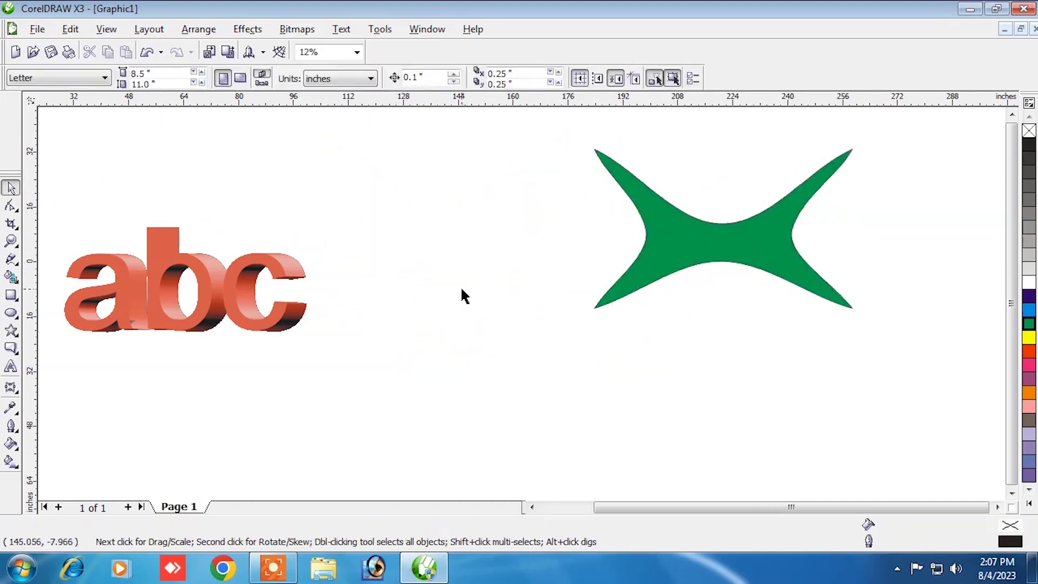
- Draw a rectangle about 41.5 by 38.75 inches between the text and green shape, with red fill and red outline
{"action": "left_click", "coordinate": [18, 393]}
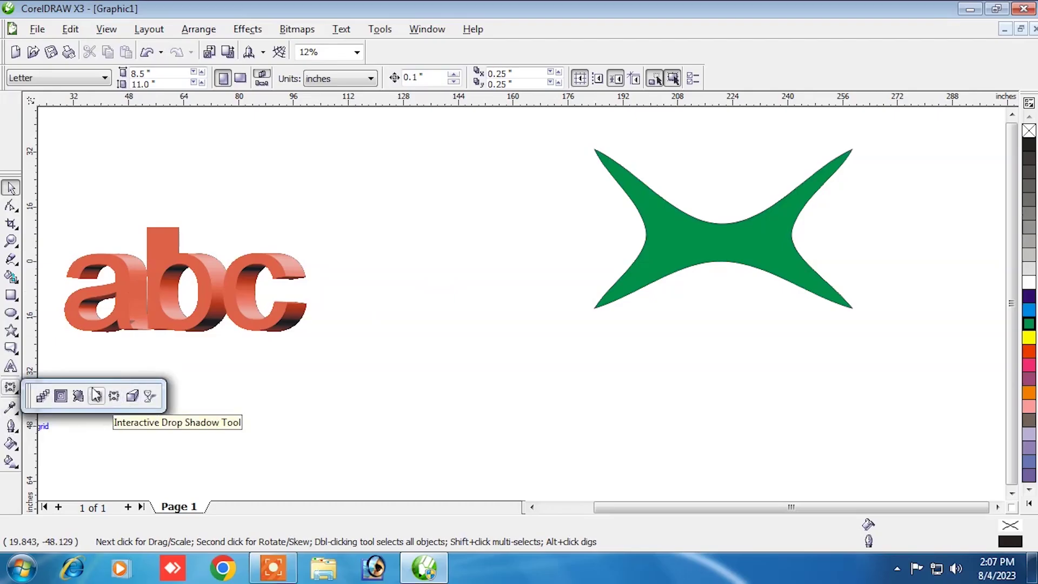
{"action": "left_click", "coordinate": [12, 296]}
{"action": "left_click_drag", "start_coordinate": [355, 196], "coordinate": [498, 329]}
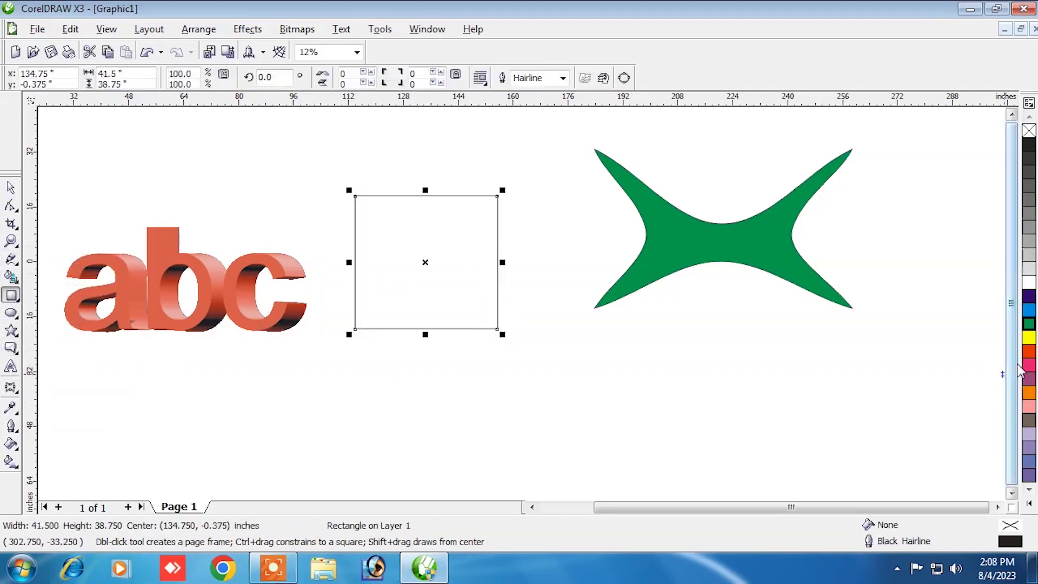
{"action": "left_click", "coordinate": [1028, 351]}
{"action": "right_click", "coordinate": [1029, 352]}
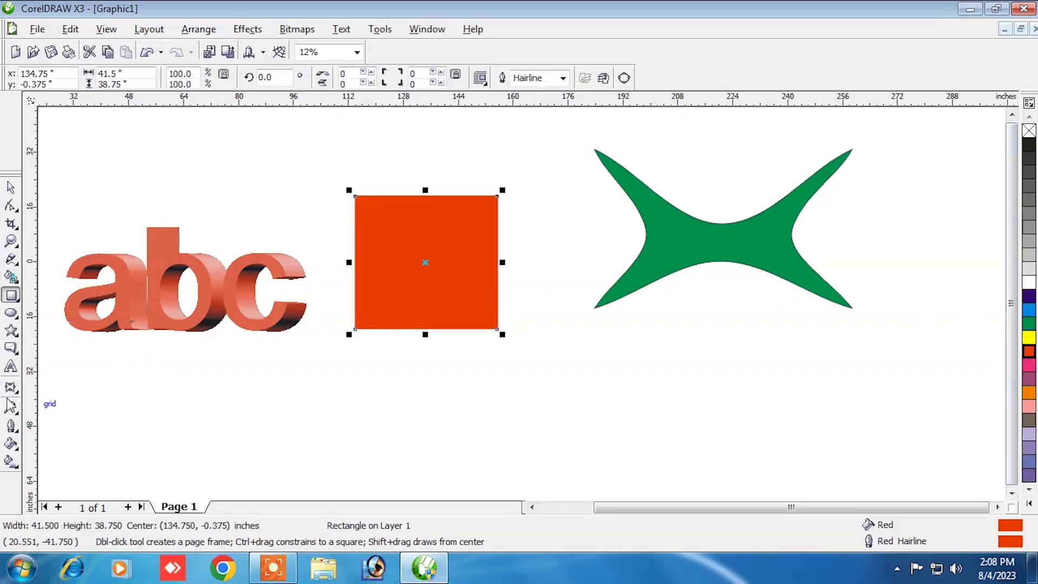
- Apply the Pers Bottom Left drop shadow preset to the red rectangle
{"action": "mouse_move", "coordinate": [18, 403]}
{"action": "left_click", "coordinate": [98, 394]}
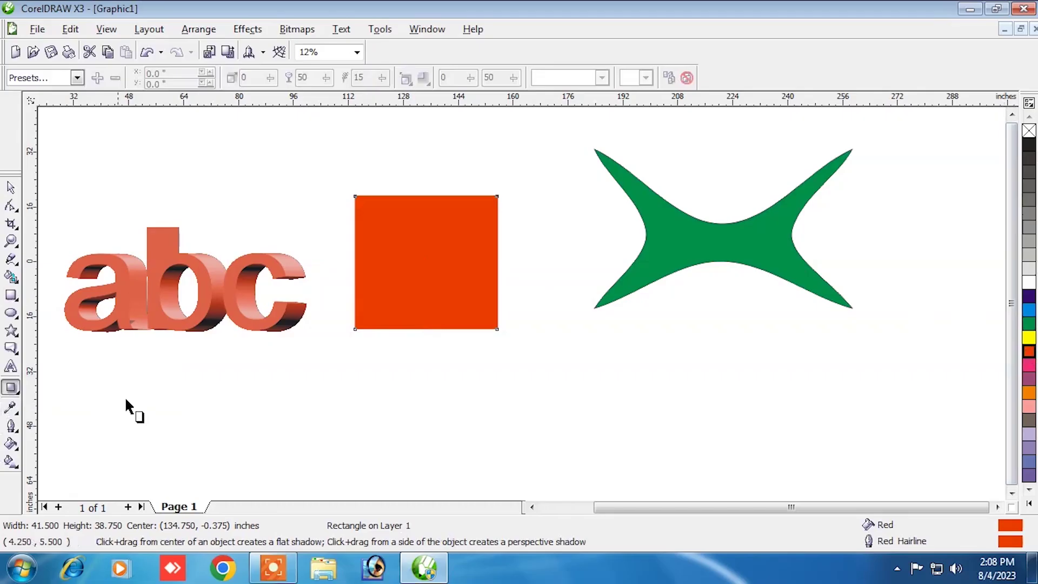
{"action": "left_click", "coordinate": [77, 77]}
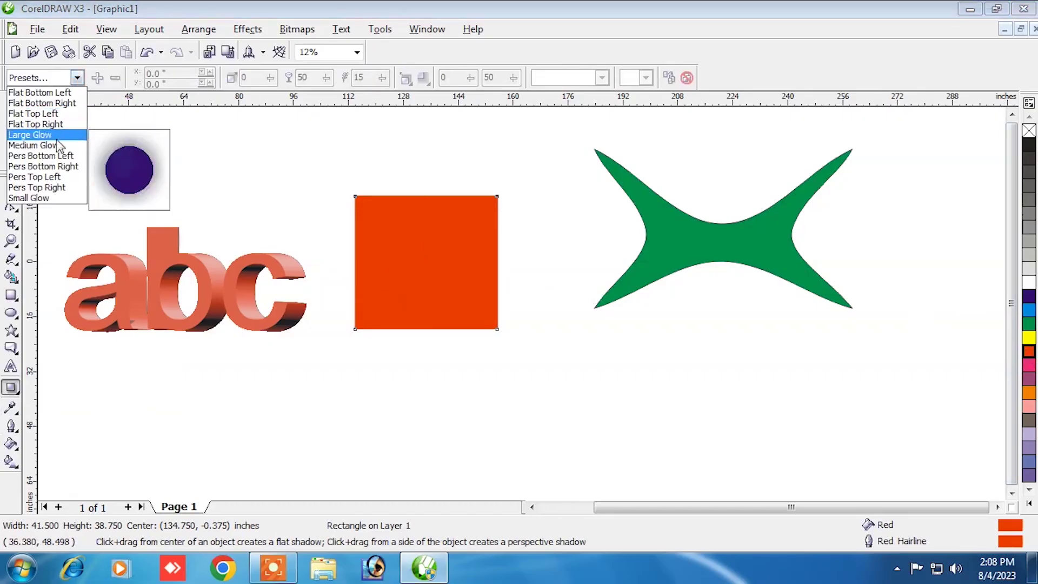
{"action": "left_click", "coordinate": [64, 156]}
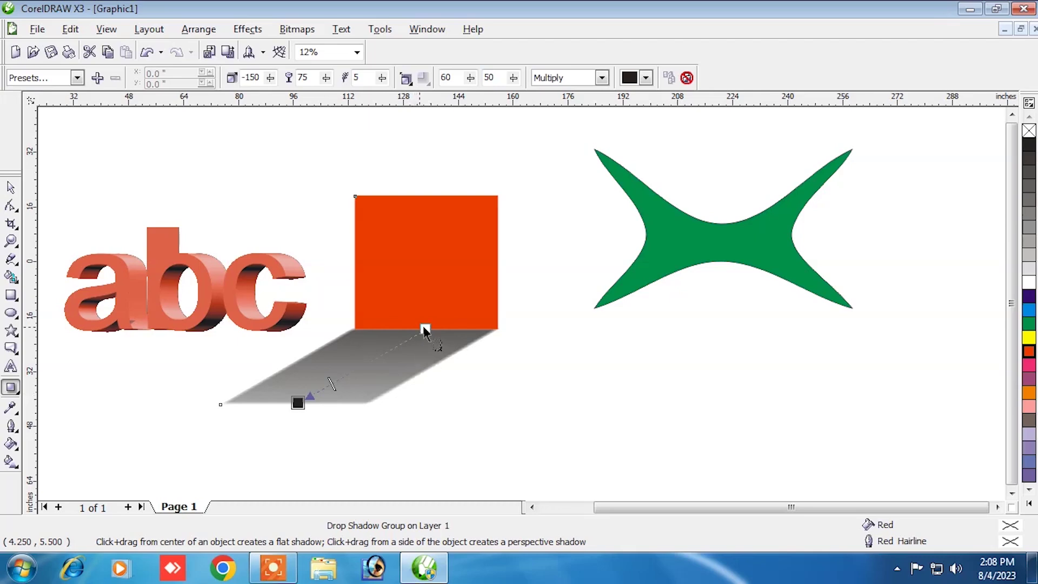
- Reposition the red rectangle's shadow almost straight below it, at about -94 degrees with opacity about 49
{"action": "left_click_drag", "start_coordinate": [298, 403], "coordinate": [419, 406]}
{"action": "mouse_move", "coordinate": [424, 364]}
{"action": "left_mouse_down"}
{"action": "mouse_move", "coordinate": [425, 344]}
{"action": "mouse_move", "coordinate": [423, 368]}
{"action": "left_mouse_up"}
{"action": "left_click_drag", "start_coordinate": [426, 330], "coordinate": [495, 338]}
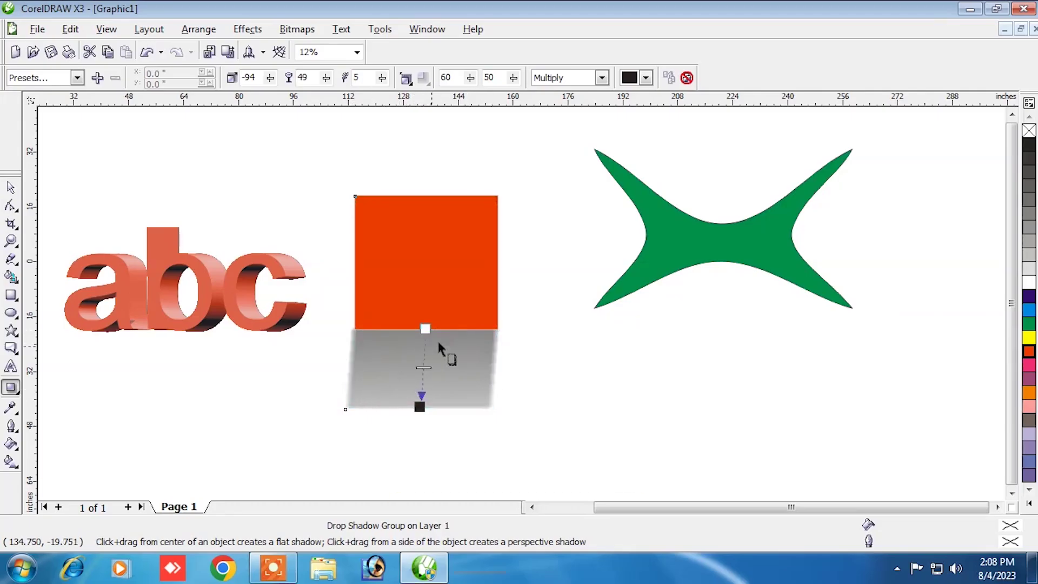
{"action": "left_click_drag", "start_coordinate": [423, 329], "coordinate": [386, 351]}
- Draw an unfilled ellipse about 36.5 by 34.5 inches below the green shape
{"action": "left_click", "coordinate": [11, 313]}
{"action": "left_click_drag", "start_coordinate": [567, 325], "coordinate": [693, 443]}
- Apply the Pers Bottom Left drop shadow preset to the extruded "abc" text
{"action": "left_click", "coordinate": [11, 187]}
{"action": "left_click", "coordinate": [209, 274]}
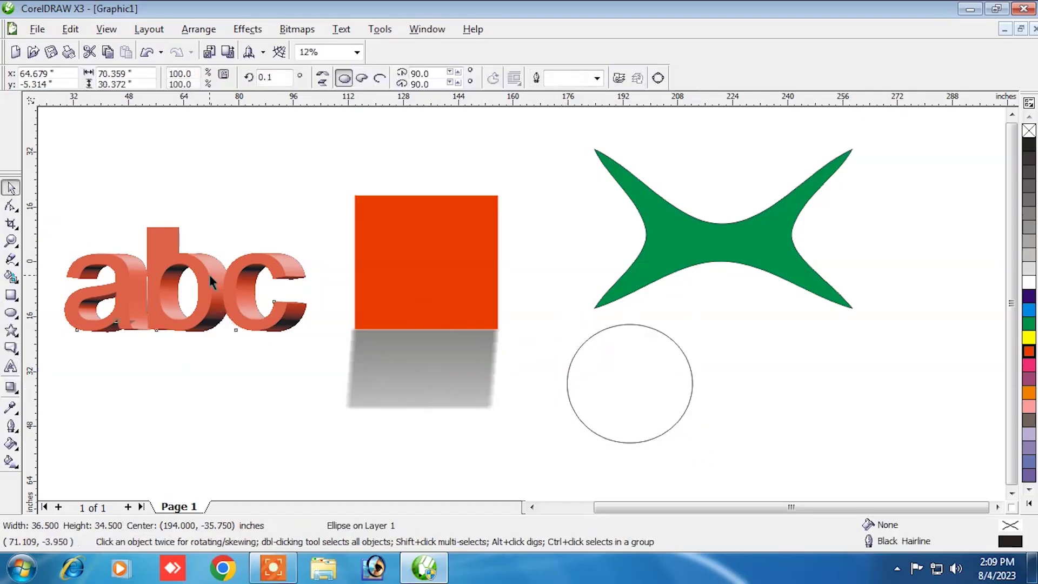
{"action": "left_click", "coordinate": [11, 387]}
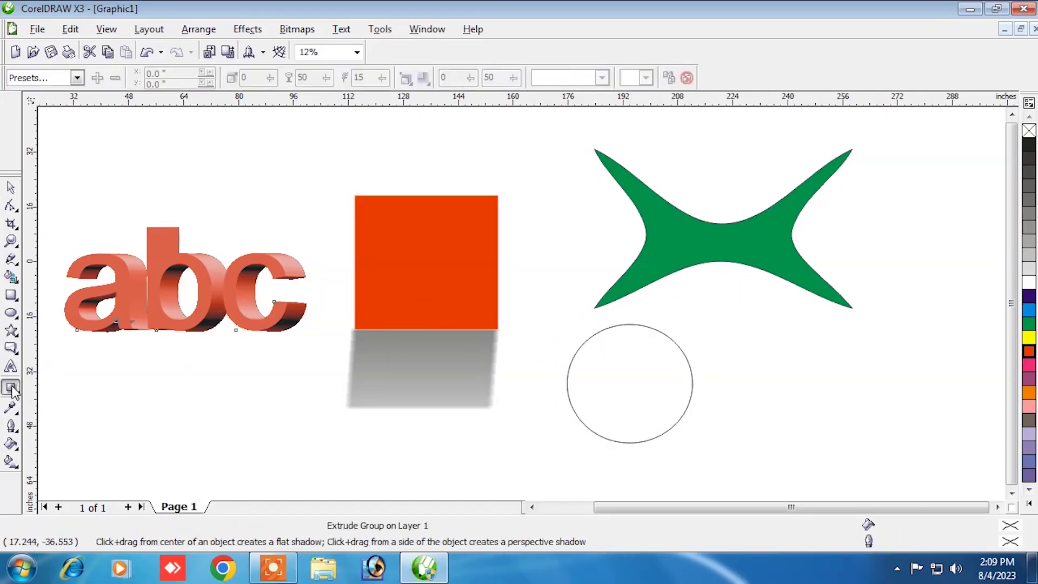
{"action": "left_click", "coordinate": [77, 78]}
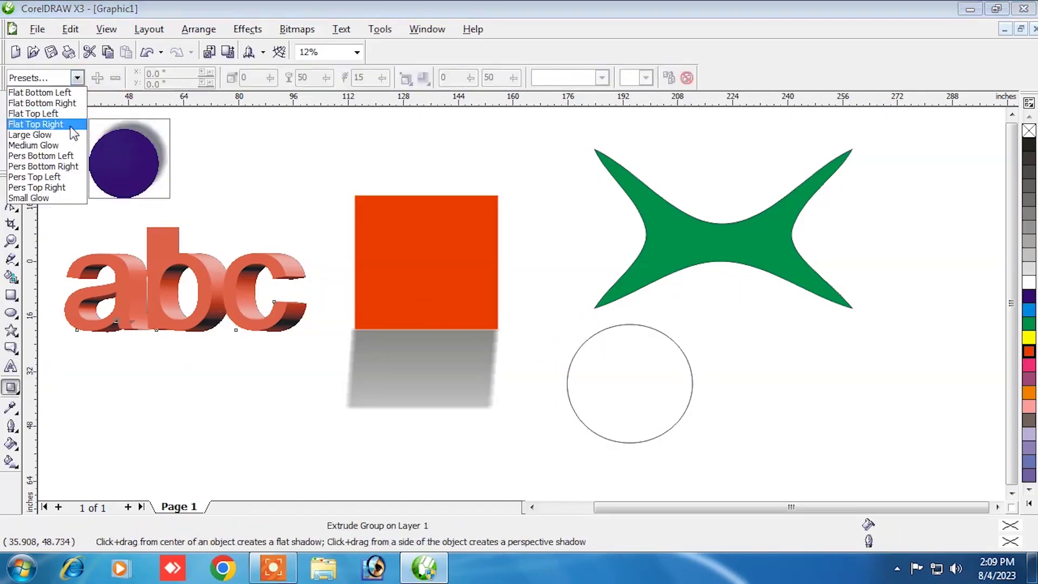
{"action": "left_click", "coordinate": [65, 157]}
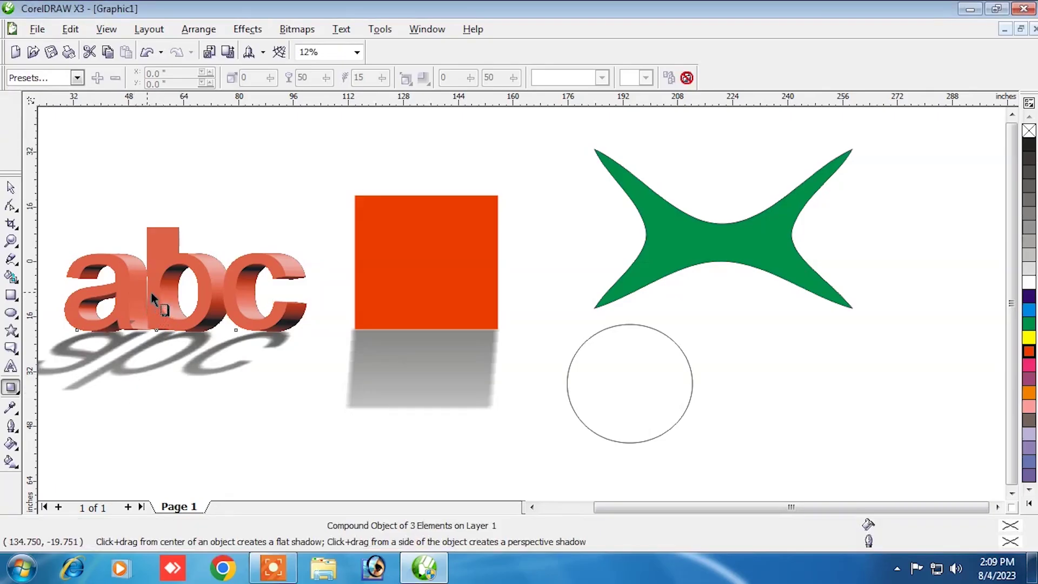
{"action": "left_click", "coordinate": [633, 326]}
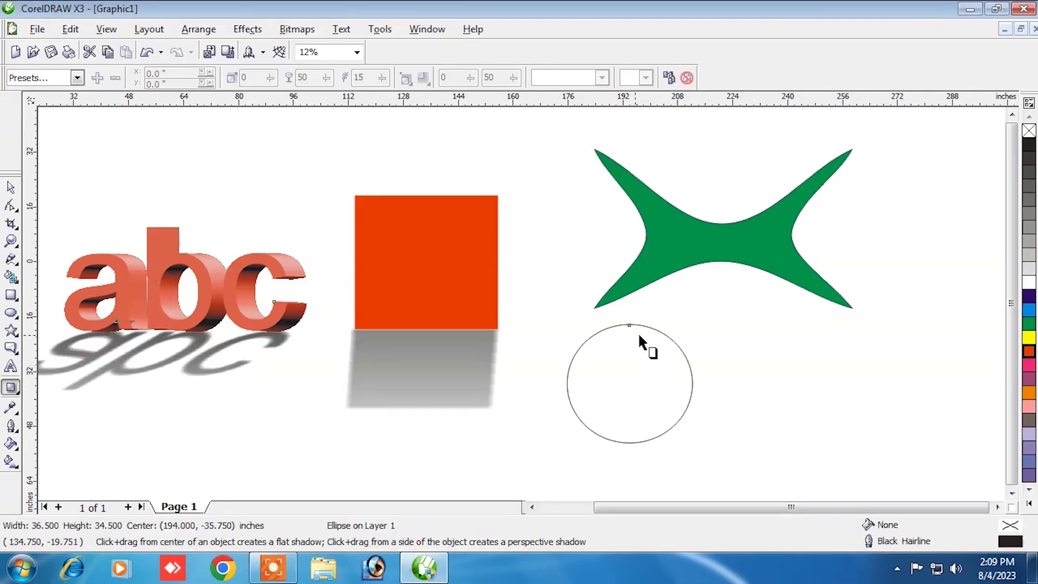
{"action": "left_click", "coordinate": [22, 395]}
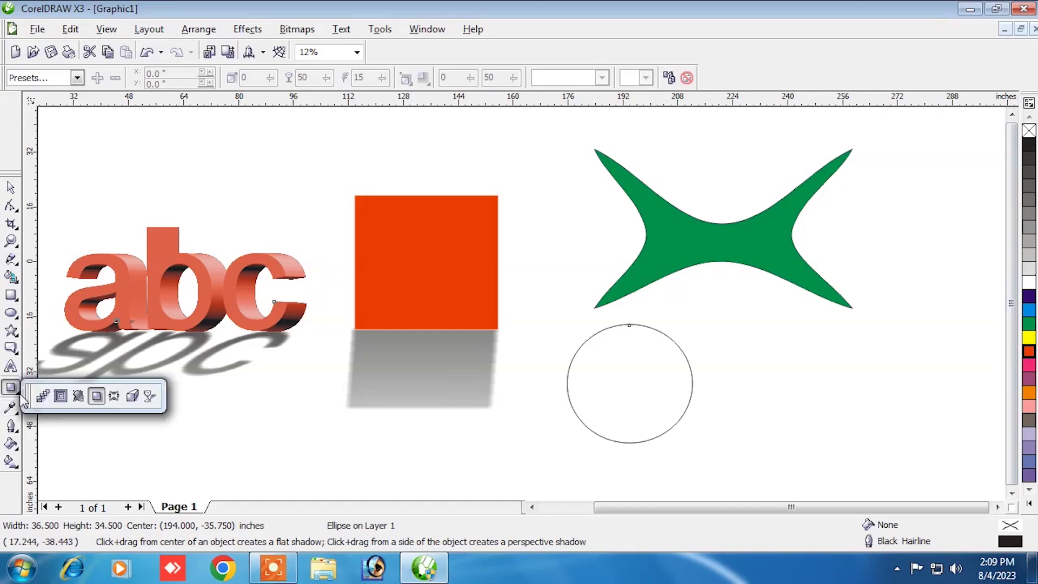
{"action": "left_click", "coordinate": [69, 79]}
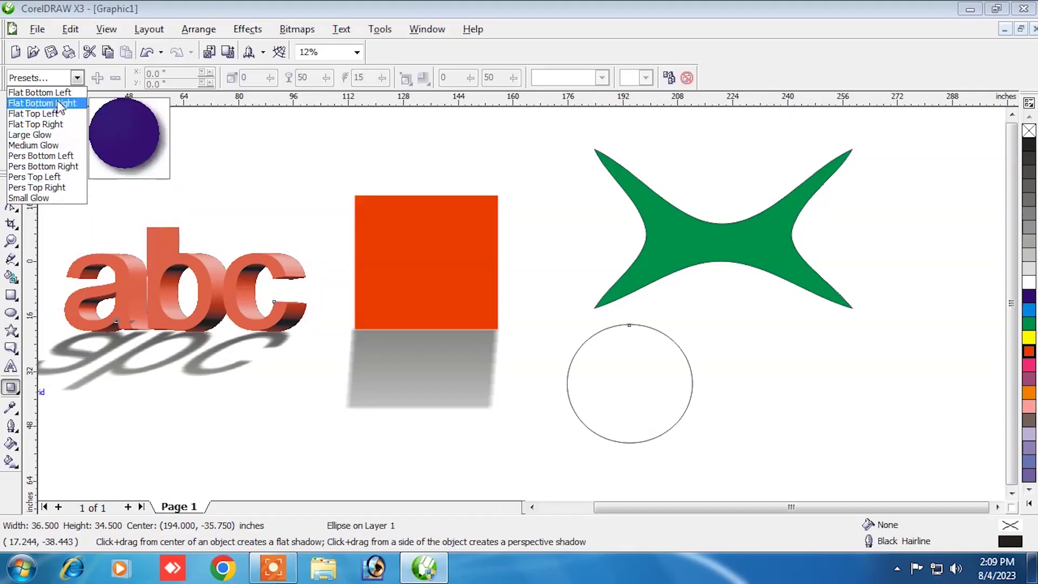
{"action": "left_click", "coordinate": [19, 394]}
{"action": "left_click", "coordinate": [19, 398]}
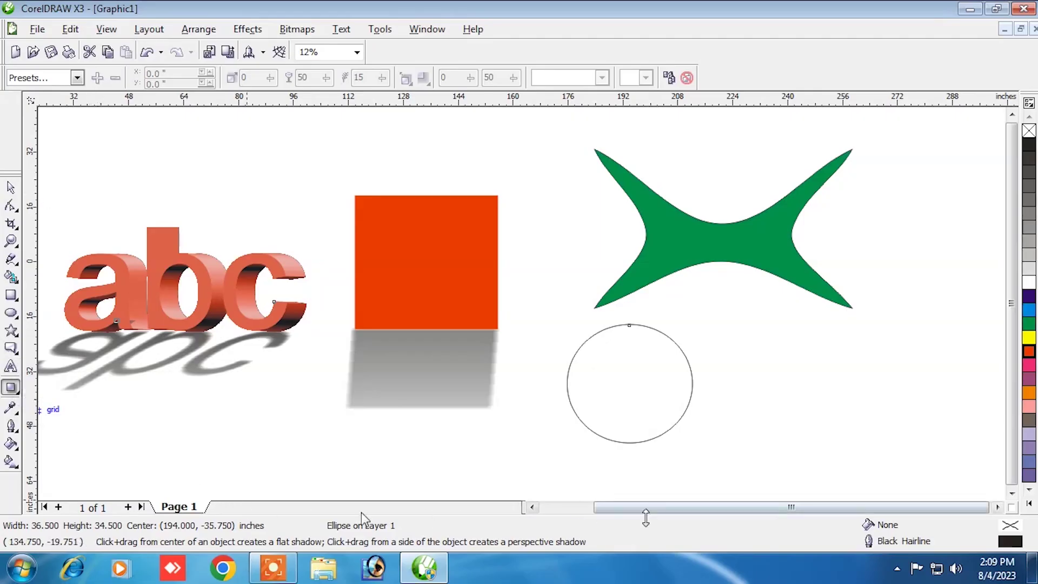
- Draw a rectangle about 83.25 by 55.75 inches in the empty area beyond the shapes and fill it with blue
{"action": "left_click", "coordinate": [998, 507]}
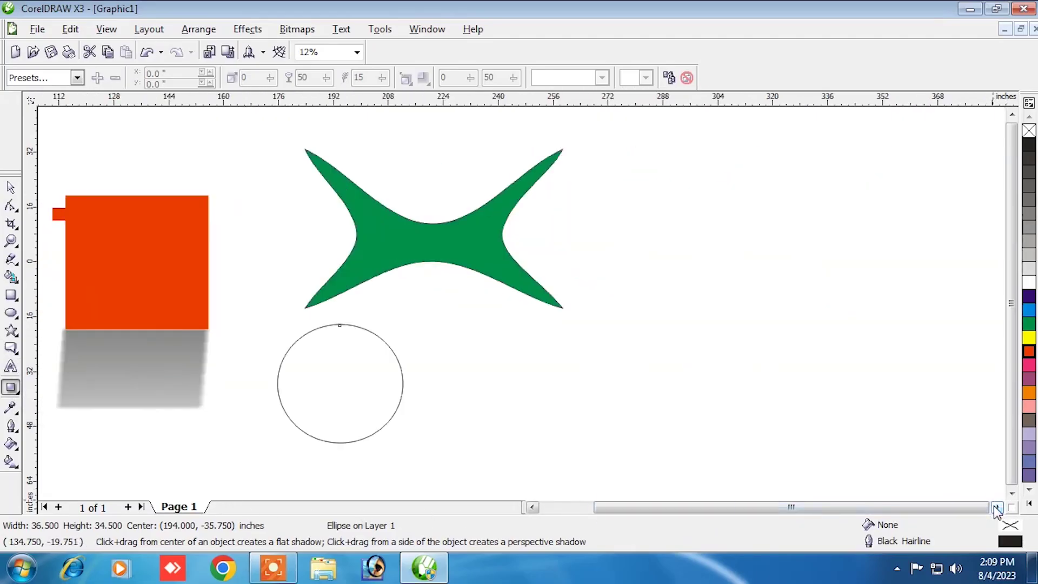
{"action": "left_click", "coordinate": [998, 507]}
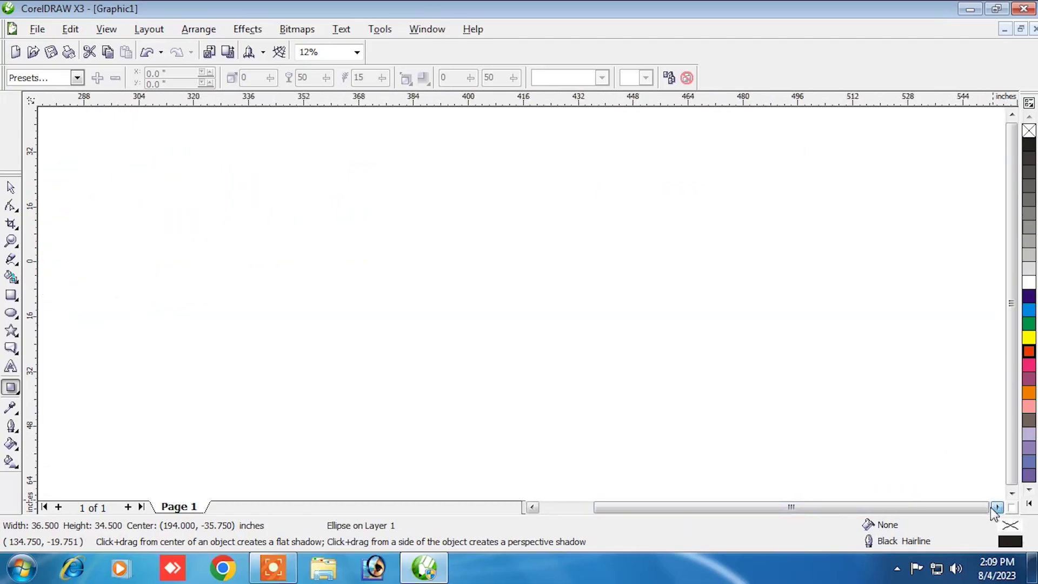
{"action": "left_click", "coordinate": [10, 312]}
{"action": "left_click", "coordinate": [11, 295]}
{"action": "left_click_drag", "start_coordinate": [313, 187], "coordinate": [598, 377]}
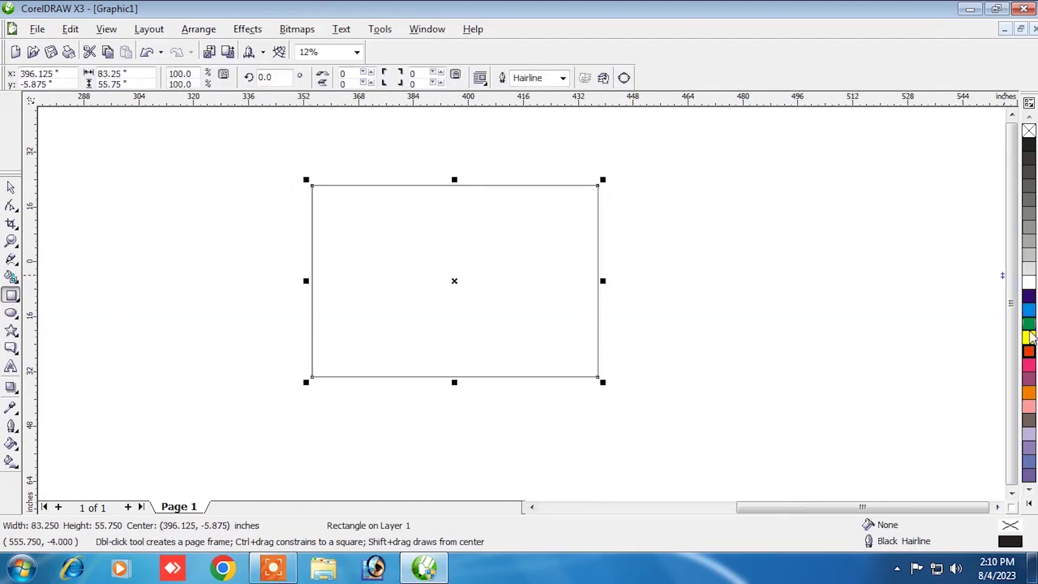
{"action": "left_click", "coordinate": [1029, 296]}
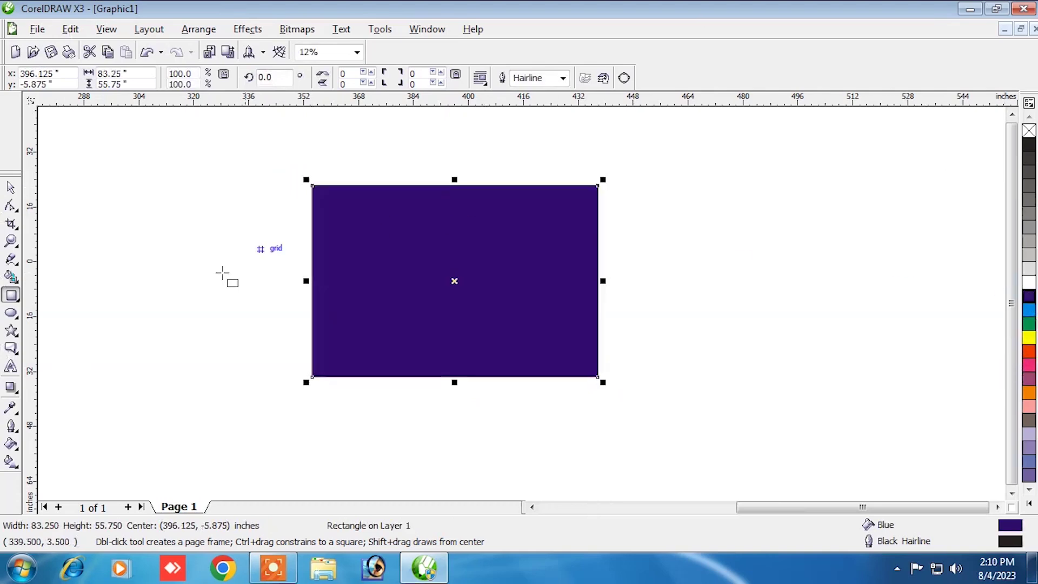
- Distort the blue rectangle with the Twister 1 preset of the interactive distortion tool
{"action": "left_click", "coordinate": [16, 390]}
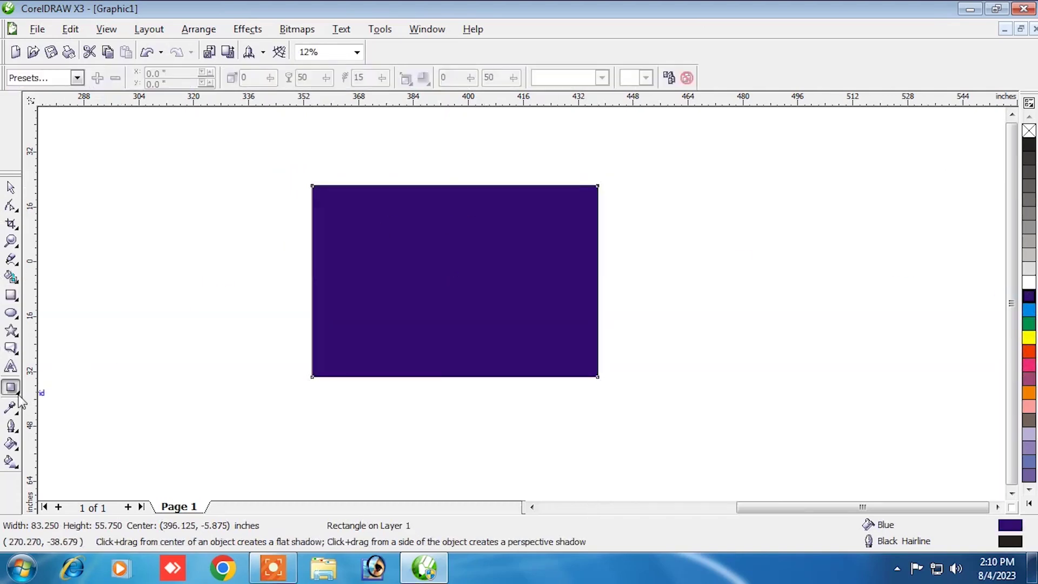
{"action": "left_click", "coordinate": [19, 400]}
{"action": "left_click", "coordinate": [78, 398]}
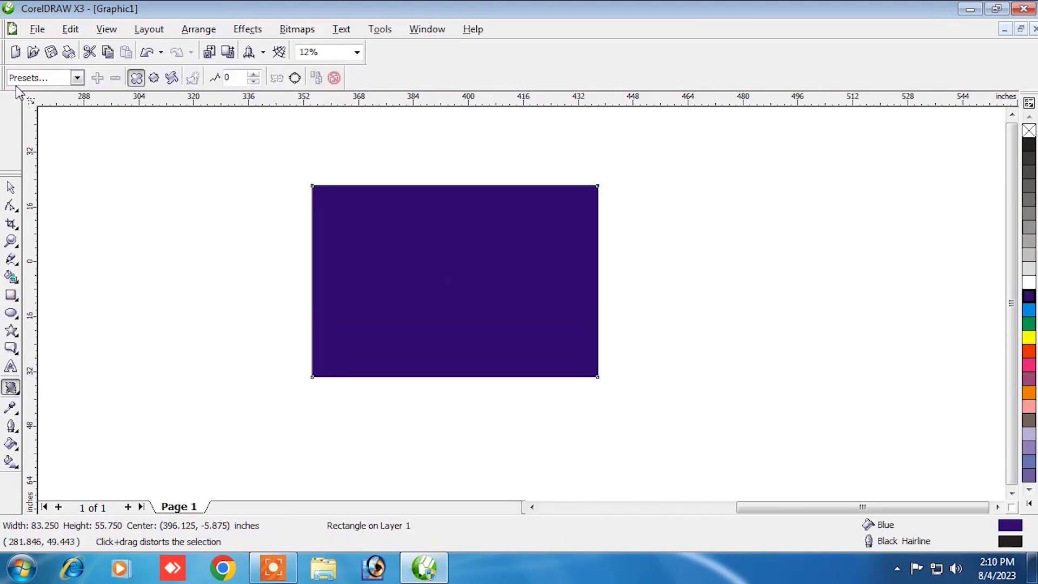
{"action": "left_click", "coordinate": [76, 79]}
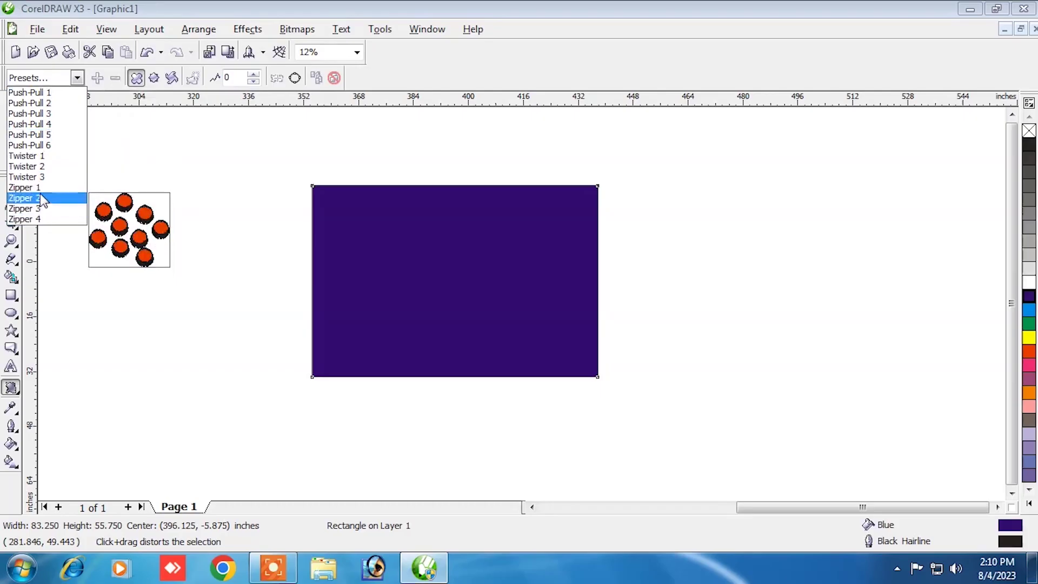
{"action": "left_click", "coordinate": [32, 155]}
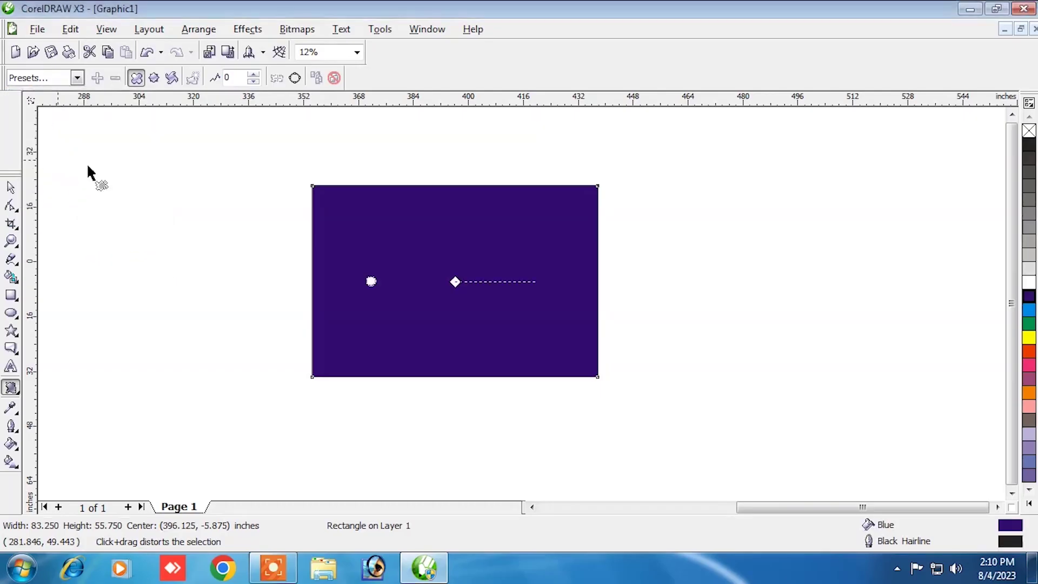
- Move the twisted blue shape to the left and deselect it
{"action": "left_click", "coordinate": [11, 188]}
{"action": "left_click_drag", "start_coordinate": [439, 223], "coordinate": [324, 246]}
{"action": "left_click_drag", "start_coordinate": [510, 133], "coordinate": [411, 265]}
{"action": "left_click_drag", "start_coordinate": [309, 326], "coordinate": [290, 267]}
{"action": "left_click", "coordinate": [464, 211]}
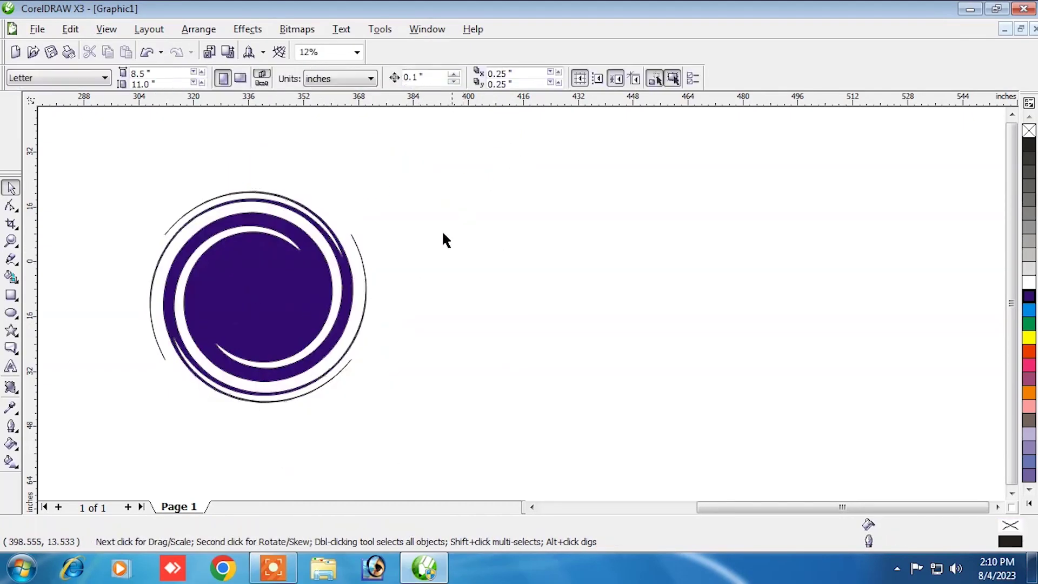
{"action": "left_click", "coordinate": [12, 388]}
{"action": "left_click", "coordinate": [79, 397]}
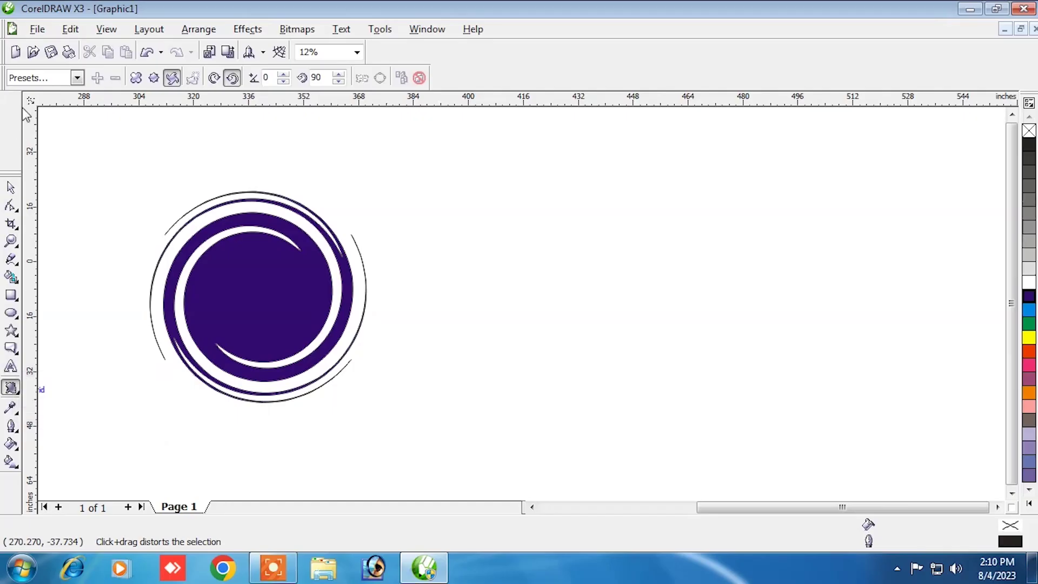
{"action": "left_click", "coordinate": [79, 78]}
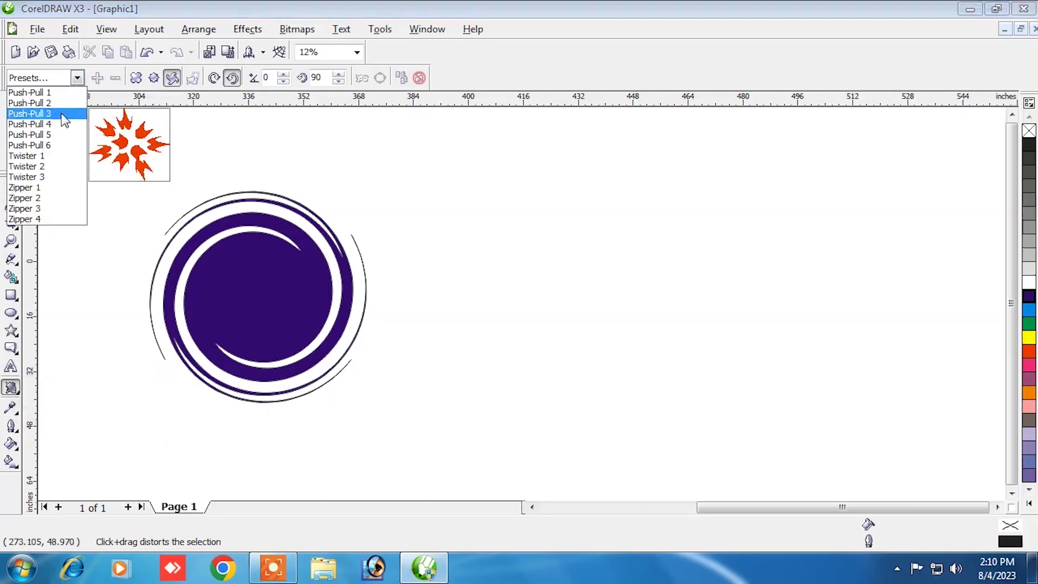
{"action": "left_click", "coordinate": [32, 135]}
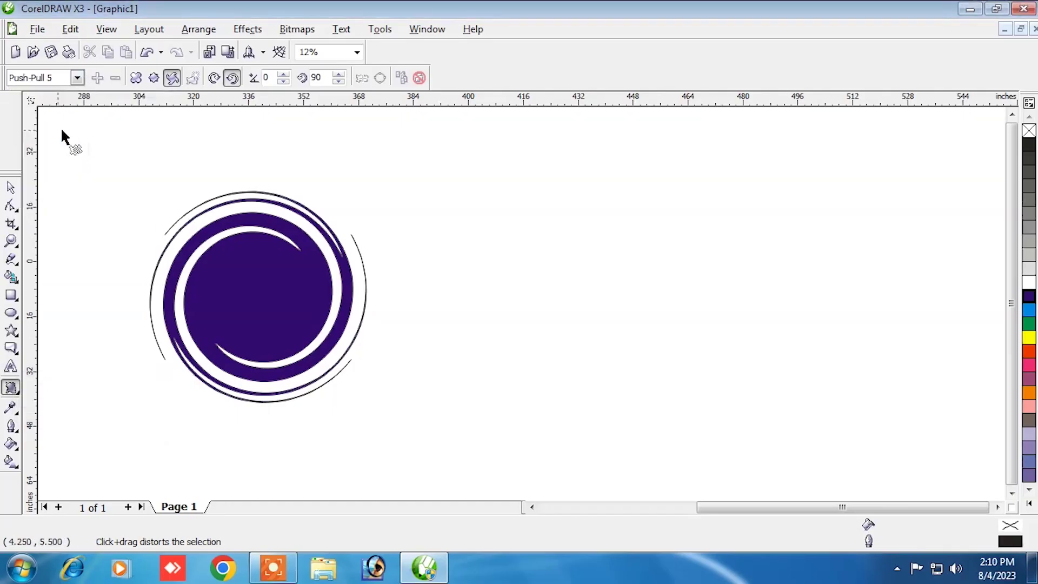
{"action": "left_click", "coordinate": [11, 188]}
- Draw an ellipse about 81.5 by 82.75 inches in the empty area beside the twisted shape
{"action": "left_click", "coordinate": [12, 390]}
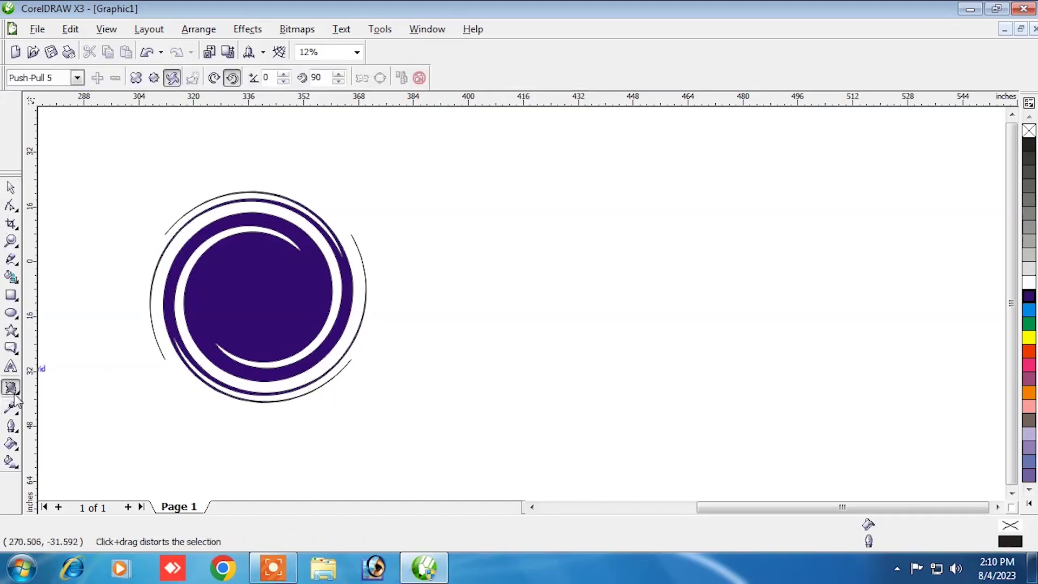
{"action": "left_click", "coordinate": [15, 397]}
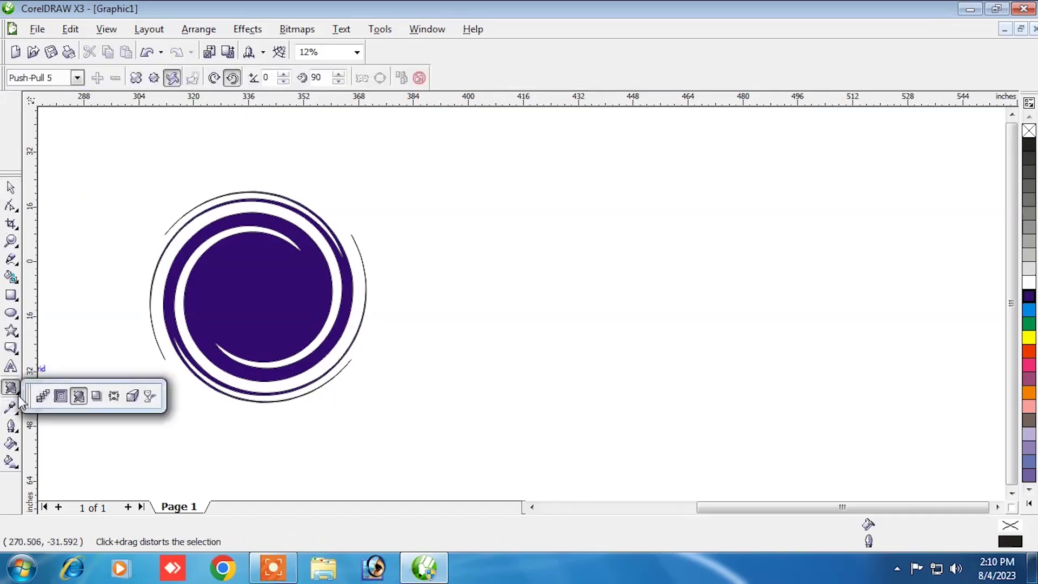
{"action": "left_click", "coordinate": [62, 403]}
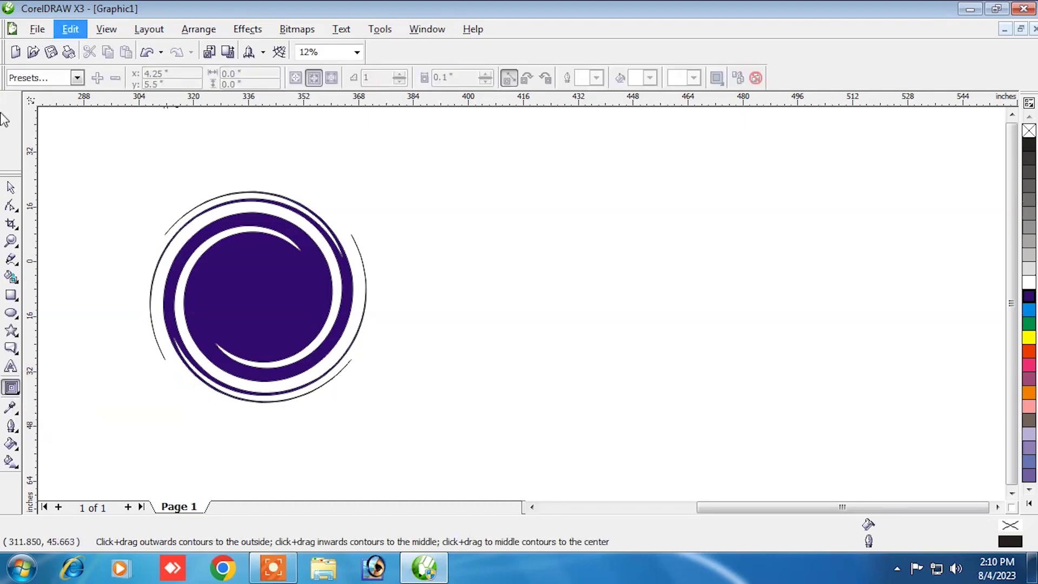
{"action": "left_click", "coordinate": [11, 313]}
{"action": "left_click_drag", "start_coordinate": [463, 177], "coordinate": [743, 463]}
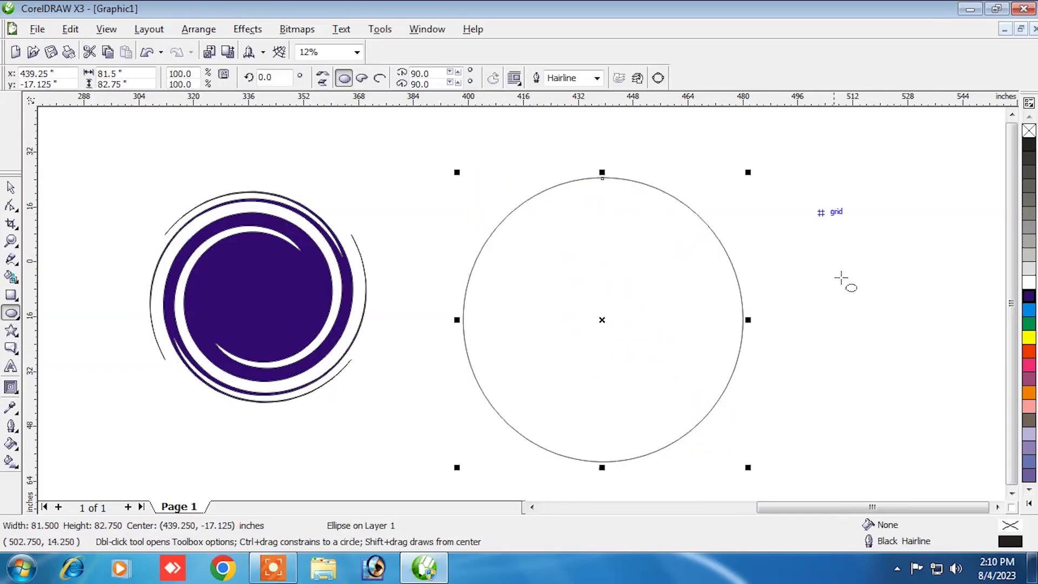
- Apply the Outside 2 preset of the interactive Contour tool to the new ellipse
{"action": "left_click", "coordinate": [11, 387]}
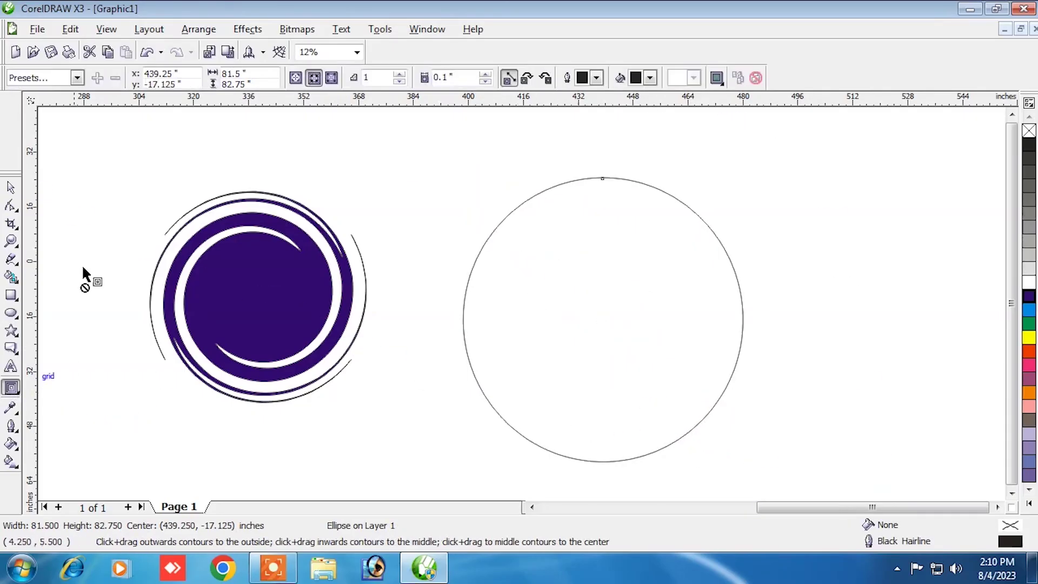
{"action": "left_click", "coordinate": [76, 78]}
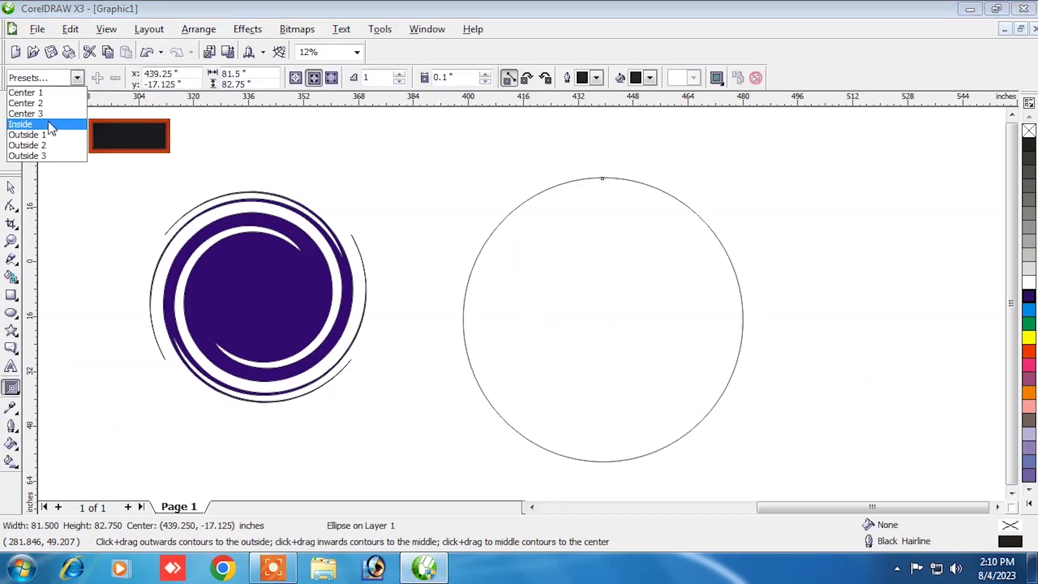
{"action": "left_click", "coordinate": [48, 145]}
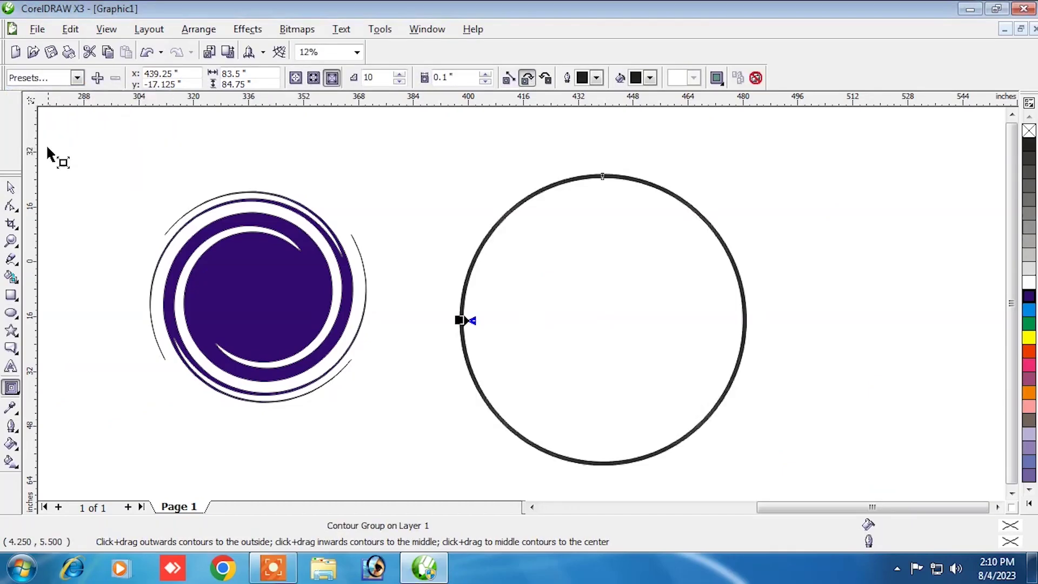
- Redirect the ellipse's contour inwards, try 100 steps, and loosen its spacing to about 56 steps with a 0.224-inch offset
{"action": "left_click_drag", "start_coordinate": [473, 320], "coordinate": [554, 320]}
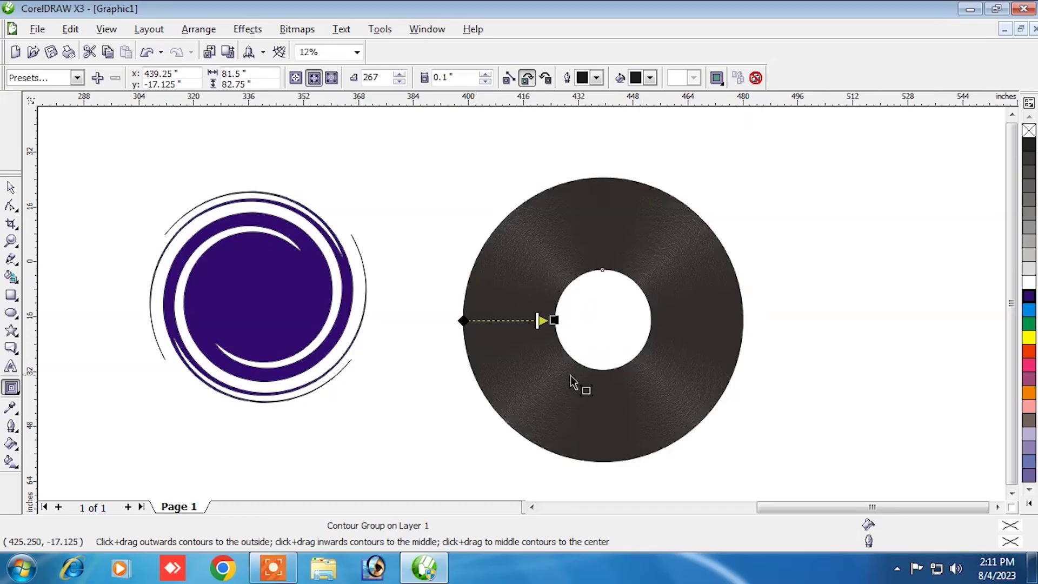
{"action": "double_click", "coordinate": [379, 79]}
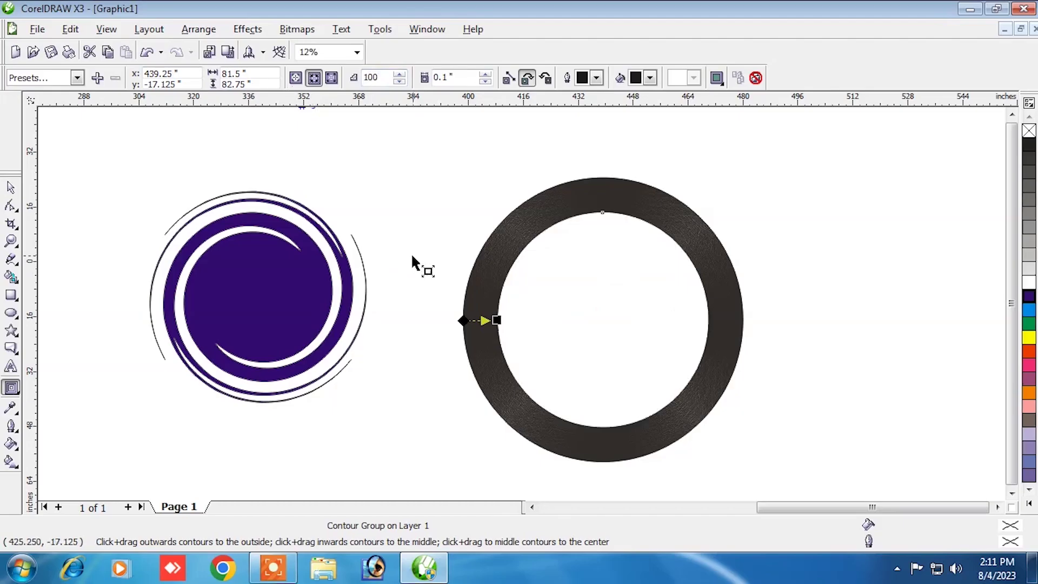
{"action": "left_click_drag", "start_coordinate": [496, 320], "coordinate": [535, 322]}
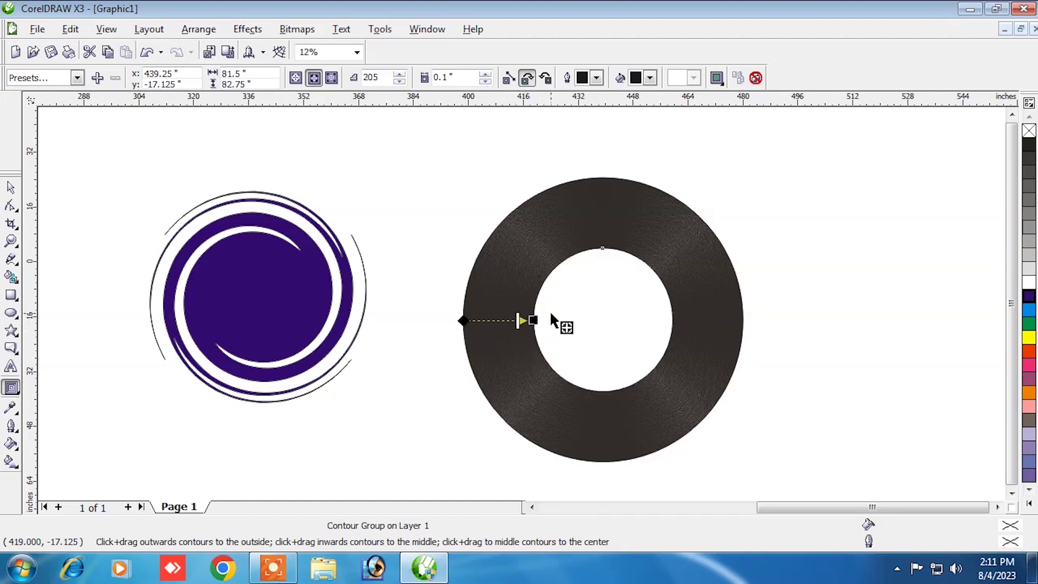
{"action": "left_click_drag", "start_coordinate": [518, 320], "coordinate": [486, 321]}
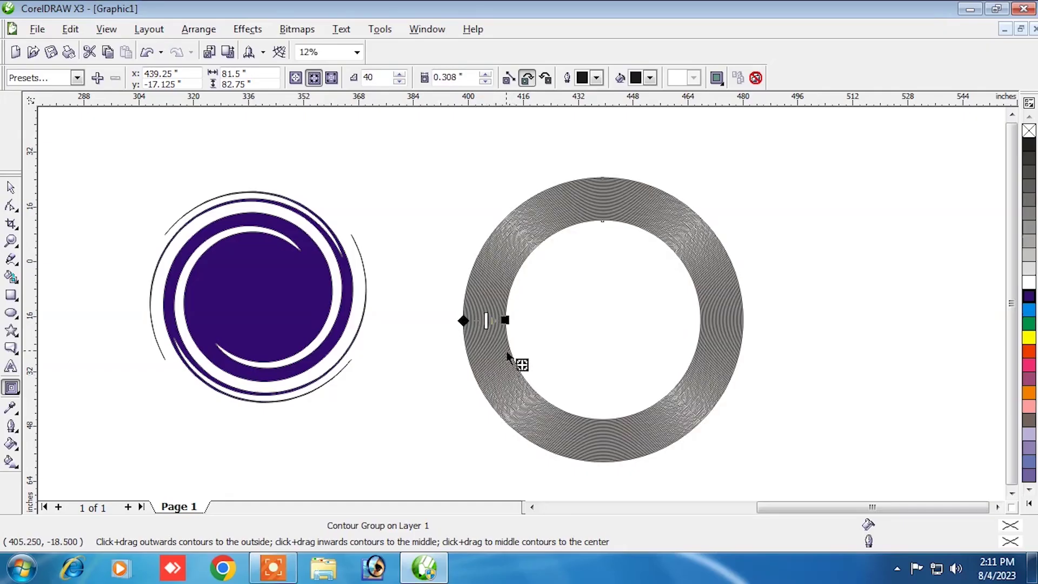
- Move the contoured ring left until it slightly overlaps the twisted shape, and deselect it
{"action": "left_click", "coordinate": [11, 187]}
{"action": "left_click_drag", "start_coordinate": [562, 227], "coordinate": [458, 212]}
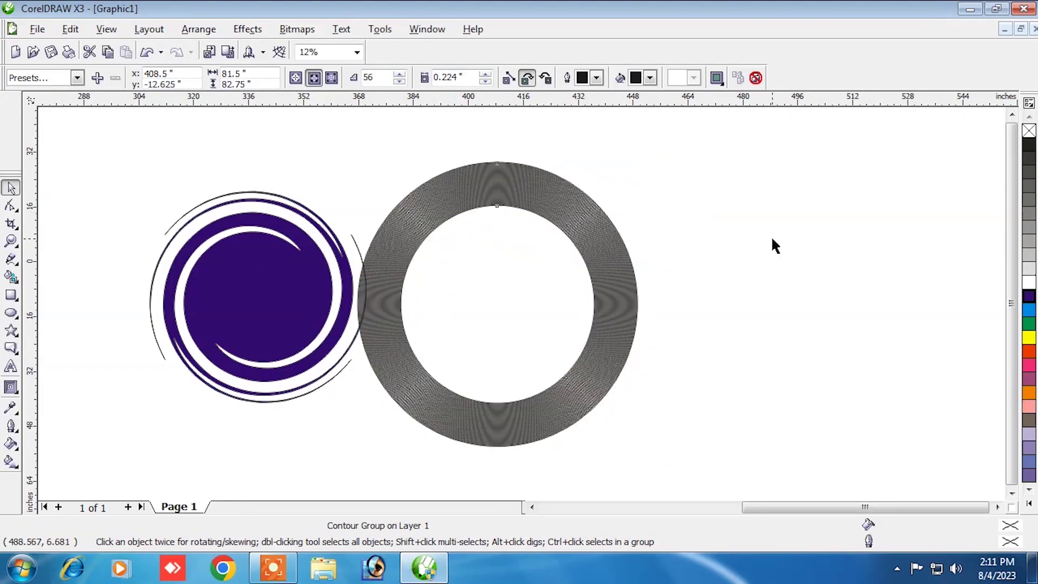
{"action": "left_click", "coordinate": [716, 348]}
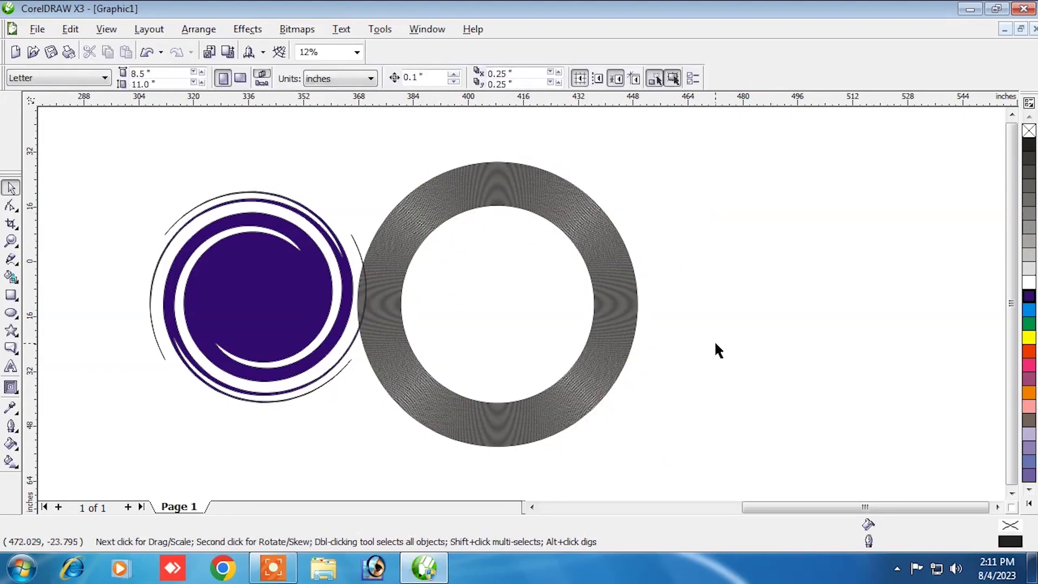
- Draw an ellipse about 52.75 by 56.25 inches beyond the ring and contour it with 50 steps
{"action": "left_click", "coordinate": [11, 313]}
{"action": "left_click_drag", "start_coordinate": [691, 202], "coordinate": [883, 406]}
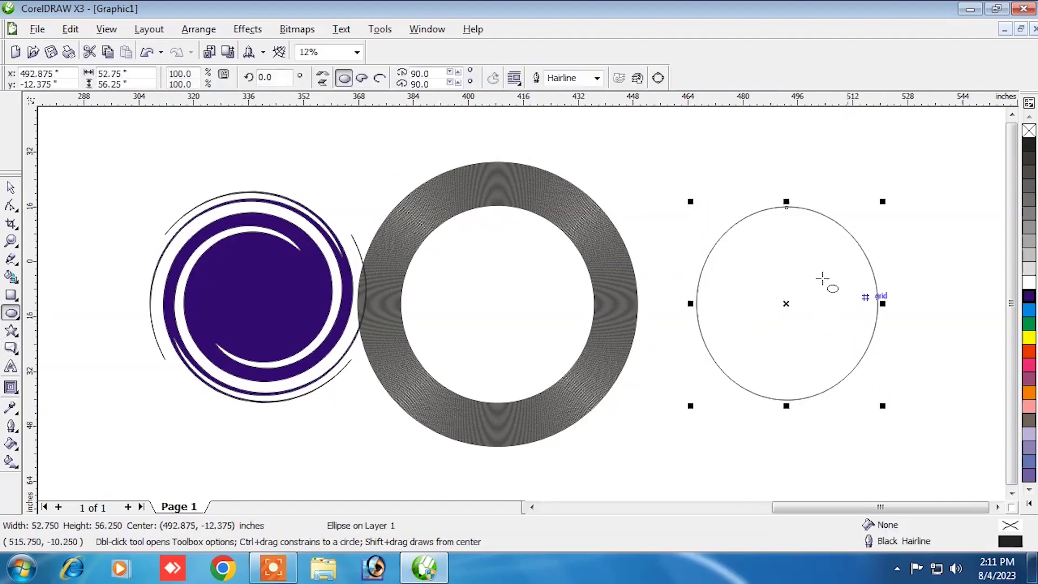
{"action": "left_click", "coordinate": [10, 388]}
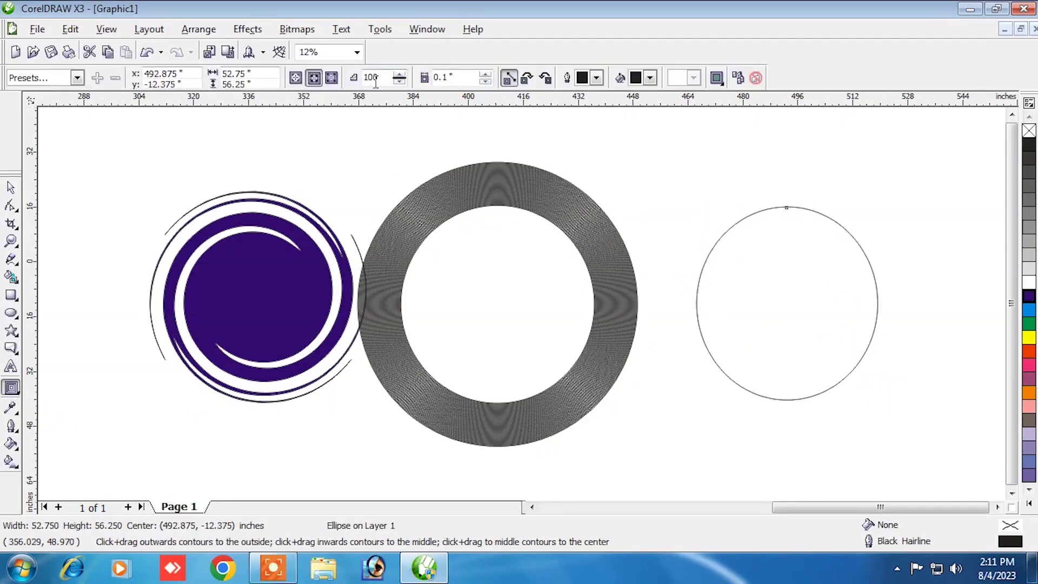
{"action": "type", "text": "50"}
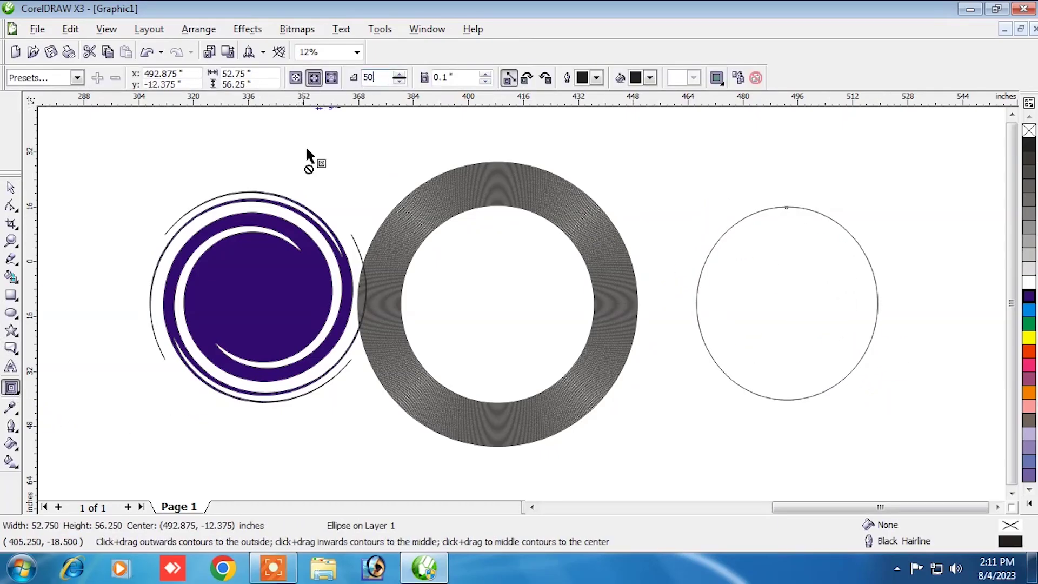
- Apply the Outside 3 contour preset to the small ellipse and pull its contour inwards to about 70 steps with a 0.241-inch offset
{"action": "left_click", "coordinate": [77, 78]}
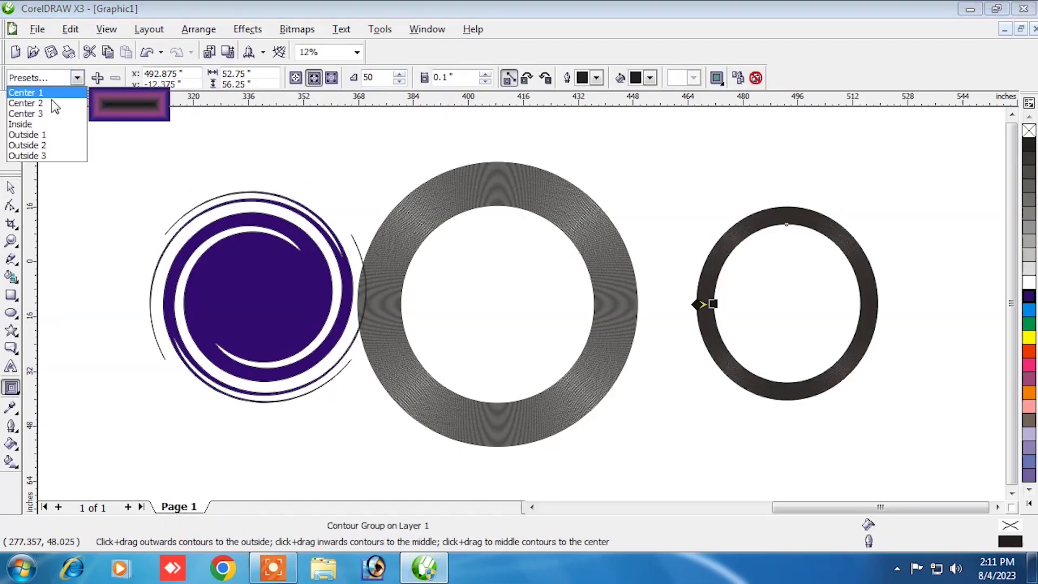
{"action": "left_click", "coordinate": [46, 155]}
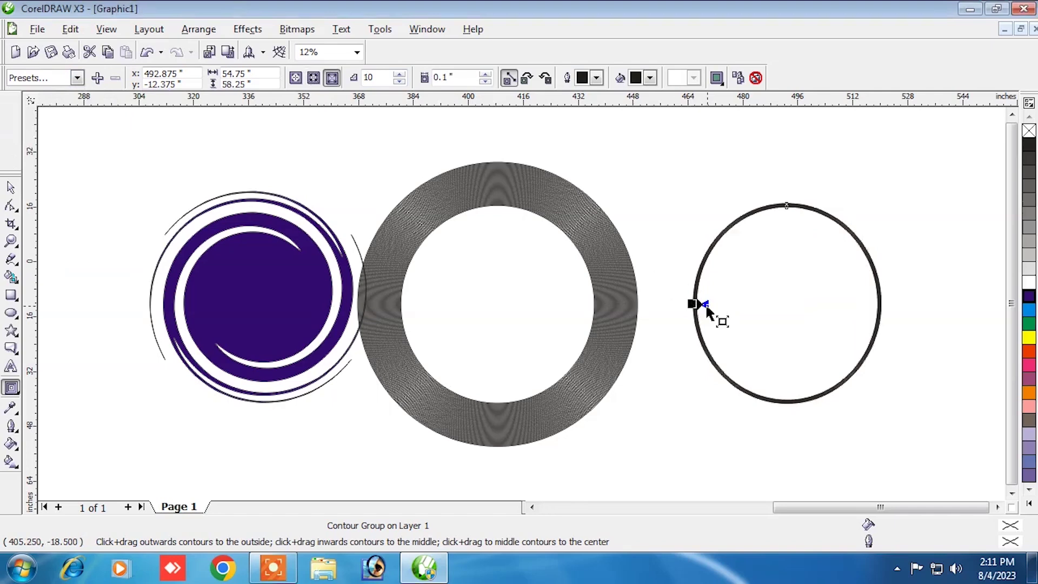
{"action": "left_click_drag", "start_coordinate": [706, 304], "coordinate": [757, 304]}
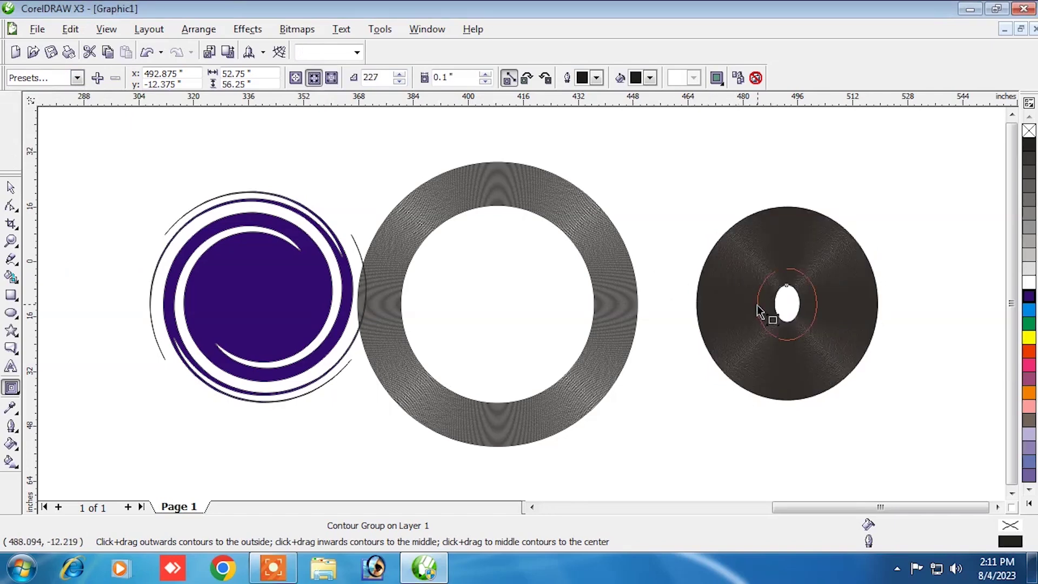
{"action": "left_click_drag", "start_coordinate": [742, 305], "coordinate": [727, 304]}
{"action": "left_click", "coordinate": [687, 233]}
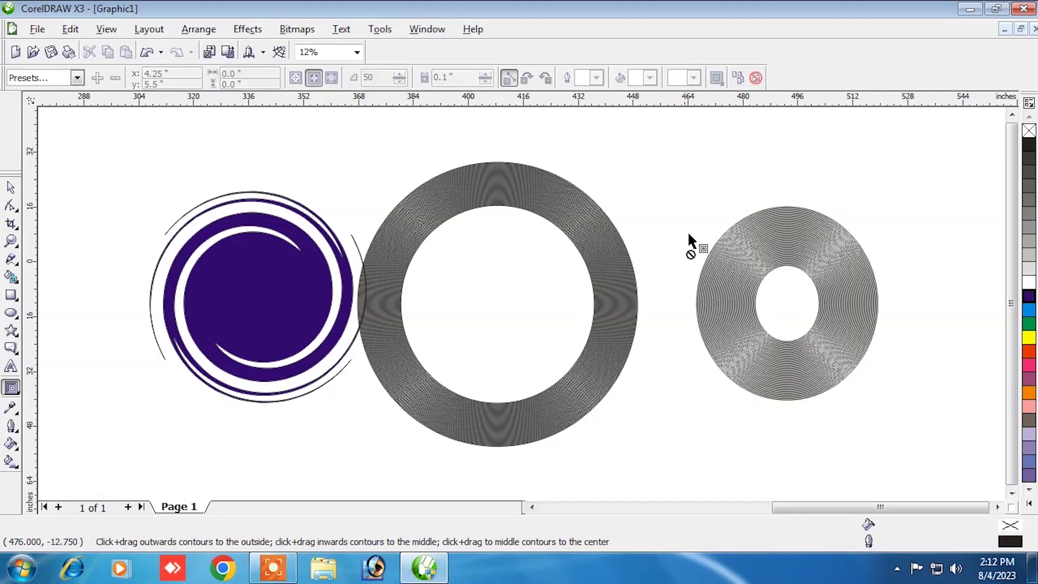
{"action": "left_click", "coordinate": [715, 314]}
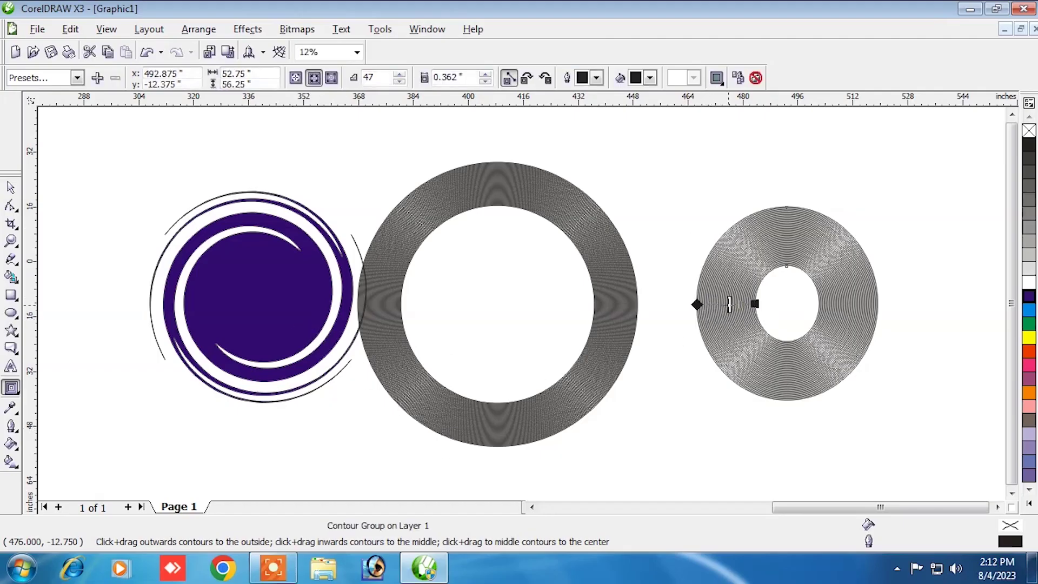
{"action": "left_click_drag", "start_coordinate": [729, 305], "coordinate": [732, 304]}
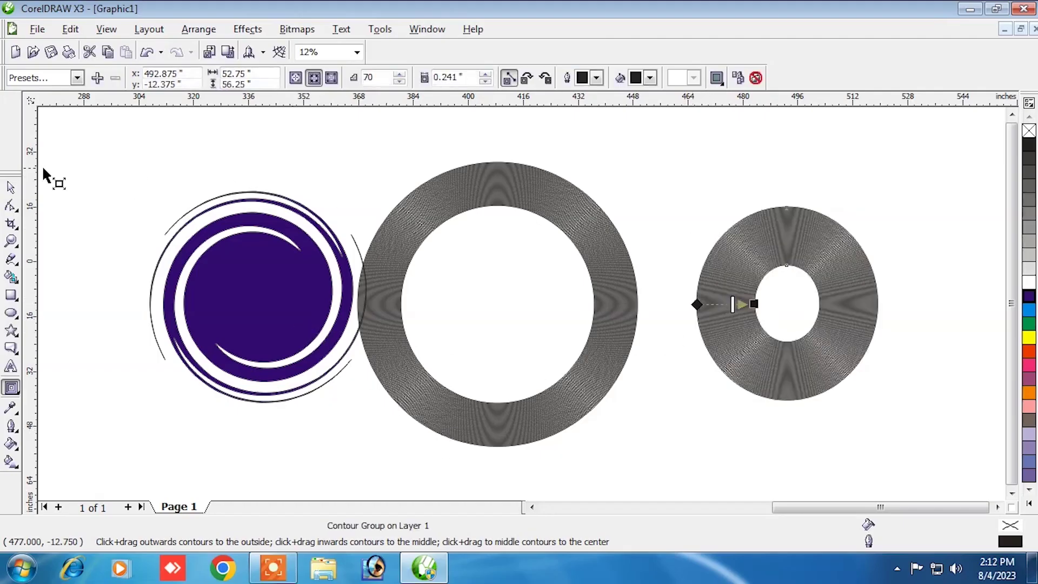
- Move the small contoured ring up and left over the large ring's edge and deselect it
{"action": "left_click", "coordinate": [11, 188]}
{"action": "left_click_drag", "start_coordinate": [804, 247], "coordinate": [712, 180]}
{"action": "left_click", "coordinate": [845, 288]}
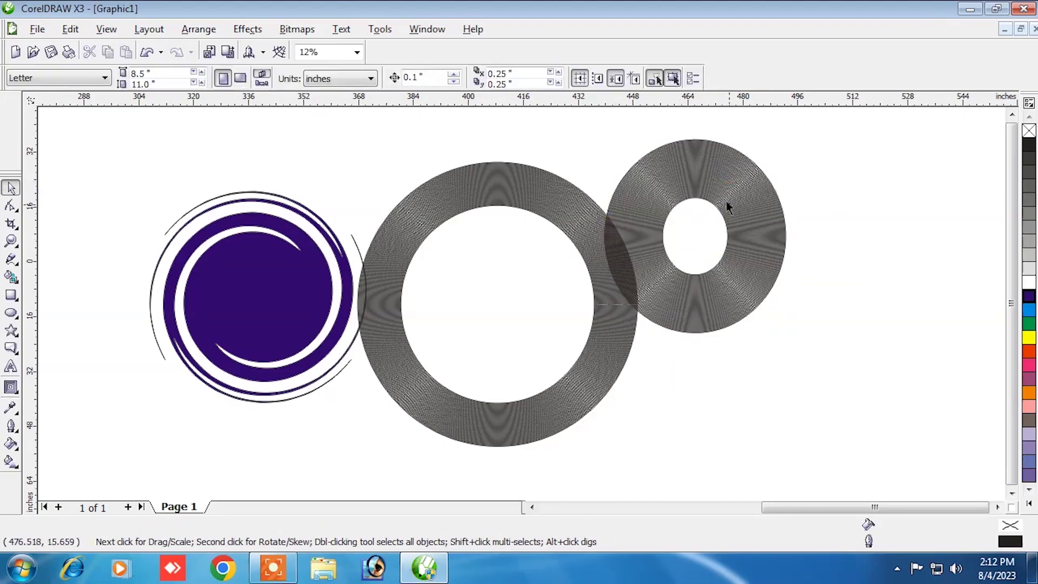
- Reselect the small contoured ring and move it right, clear of the large ring
{"action": "double_click", "coordinate": [709, 187]}
{"action": "left_click_drag", "start_coordinate": [748, 180], "coordinate": [697, 201]}
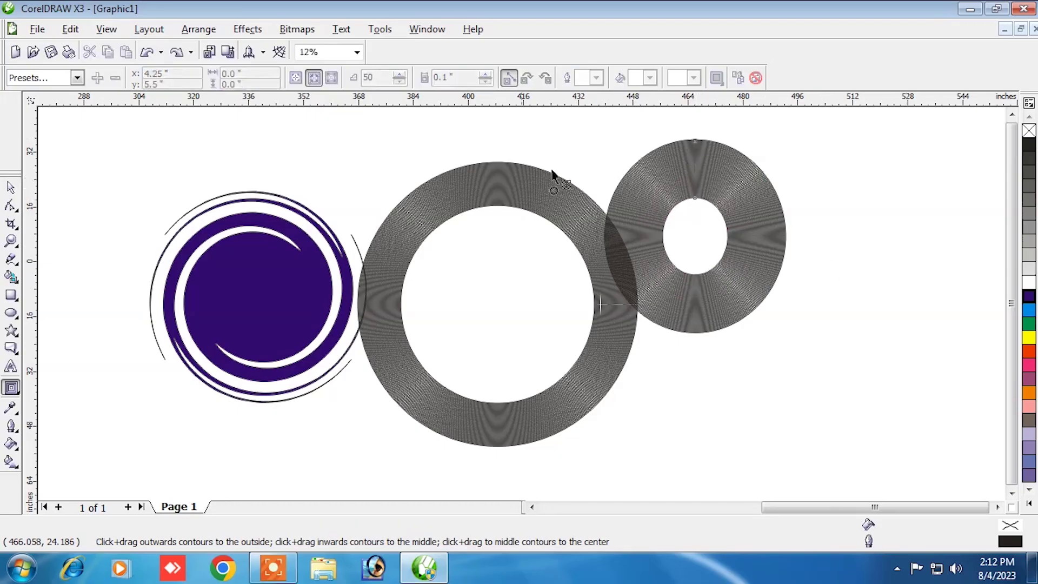
{"action": "left_click", "coordinate": [11, 188]}
{"action": "left_click_drag", "start_coordinate": [655, 210], "coordinate": [739, 208]}
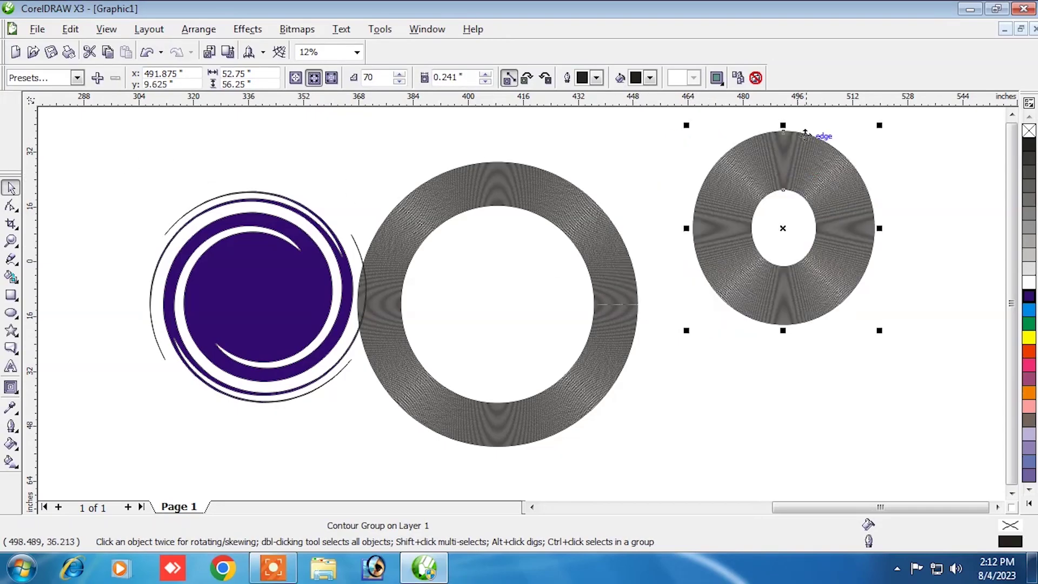
- Reduce the small ring's height to about 51.75 inches, place it against the large ring's upper right edge, and rotate it slightly
{"action": "left_click_drag", "start_coordinate": [784, 127], "coordinate": [784, 140]}
{"action": "left_click_drag", "start_coordinate": [862, 225], "coordinate": [791, 225]}
{"action": "left_click", "coordinate": [791, 224]}
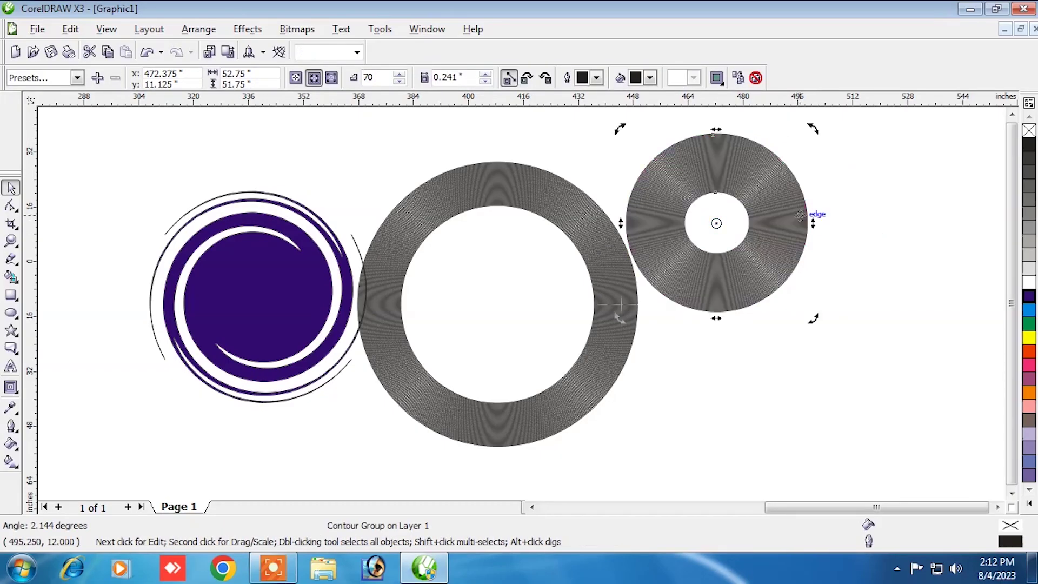
{"action": "left_click", "coordinate": [900, 238]}
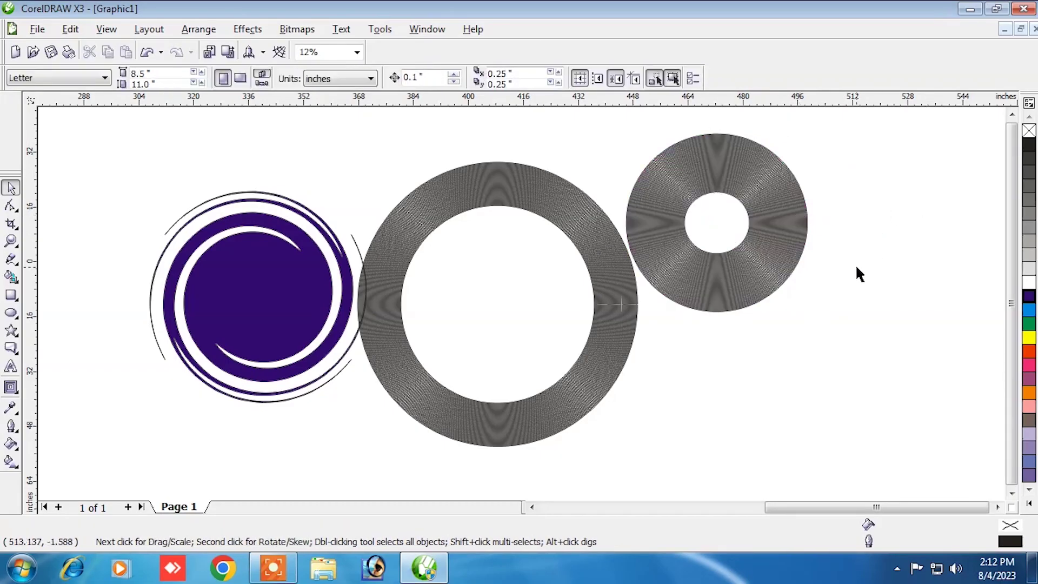
- Fill the small contoured ring with orange-red and deselect it
{"action": "left_click", "coordinate": [1029, 351]}
{"action": "left_click", "coordinate": [617, 180]}
{"action": "left_click", "coordinate": [698, 177]}
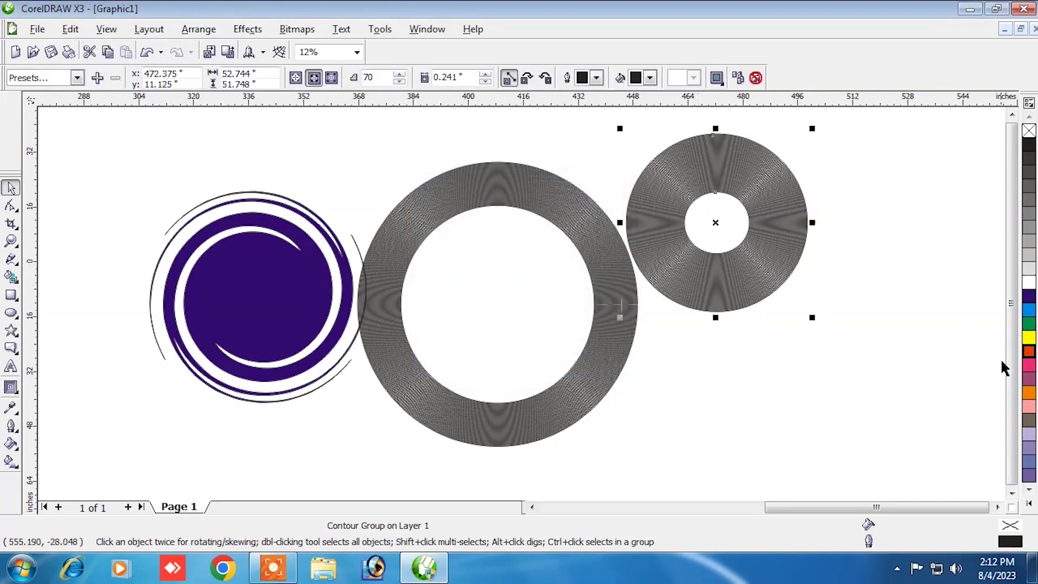
{"action": "left_click", "coordinate": [1030, 351]}
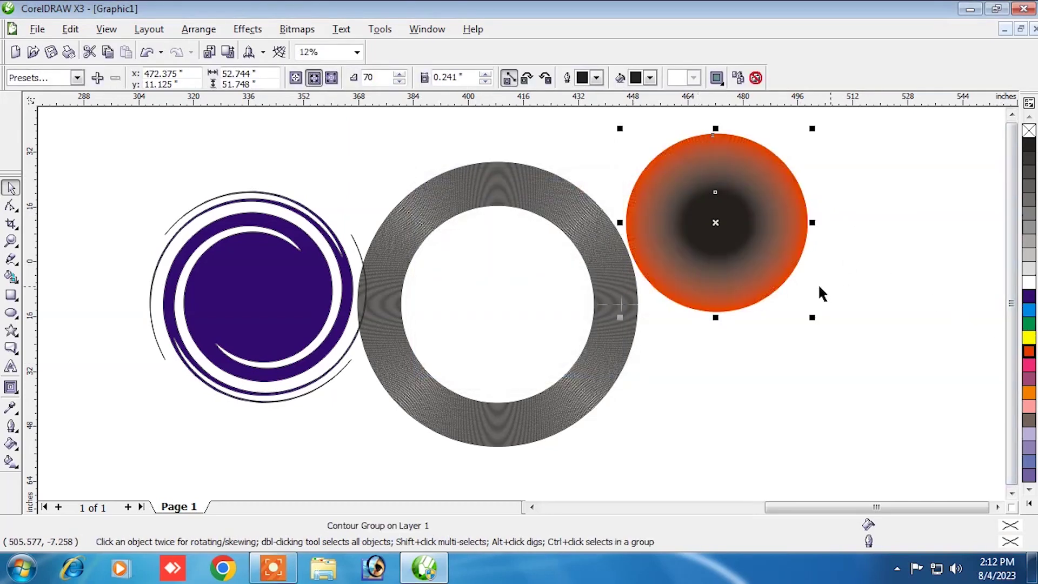
{"action": "left_click", "coordinate": [858, 438]}
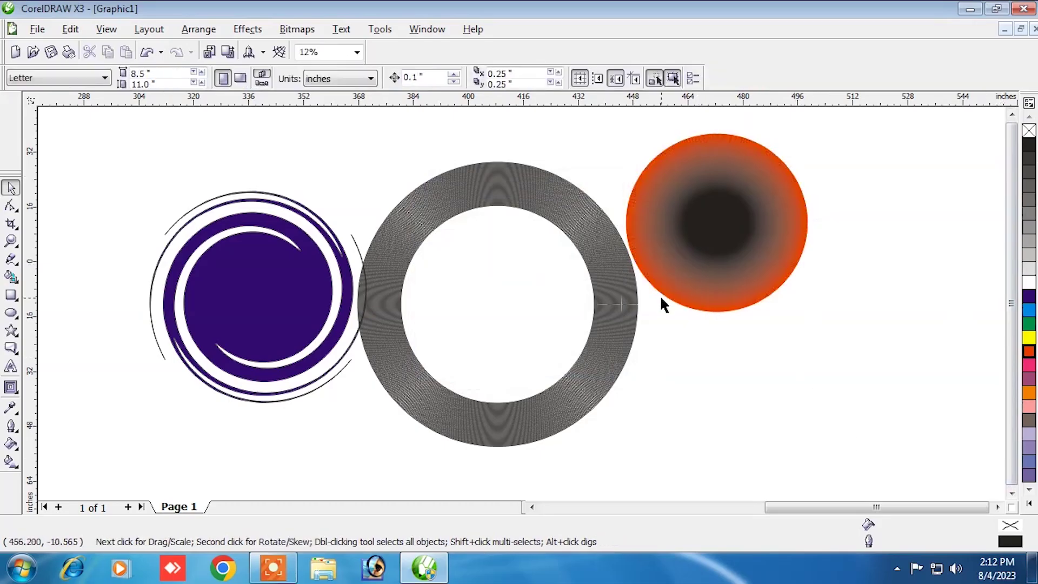
- Add the artistic text "world computer skills" in the empty area right of the orange contoured ring and select it
{"action": "left_click", "coordinate": [16, 393]}
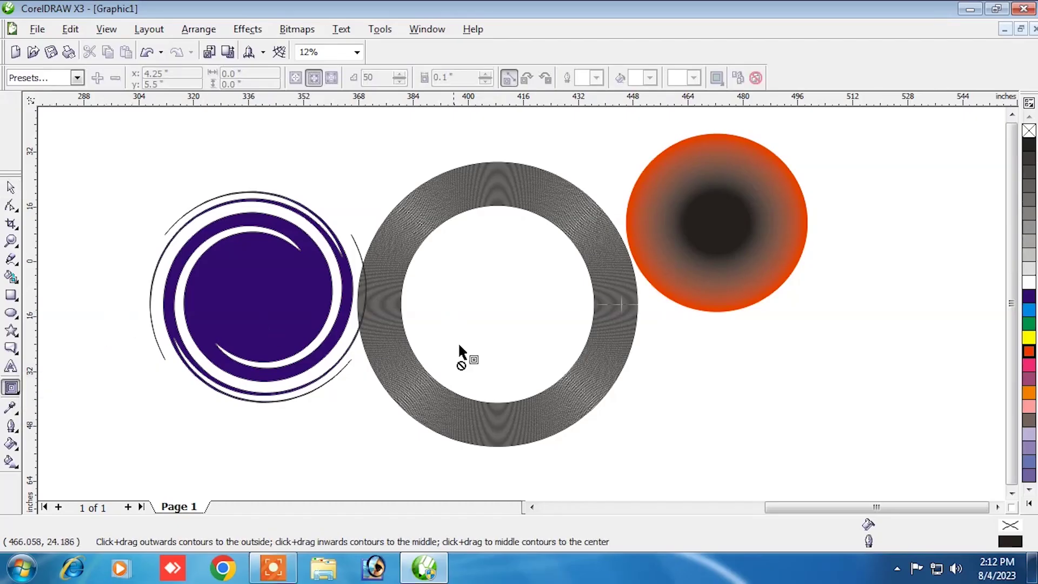
{"action": "left_click", "coordinate": [998, 507]}
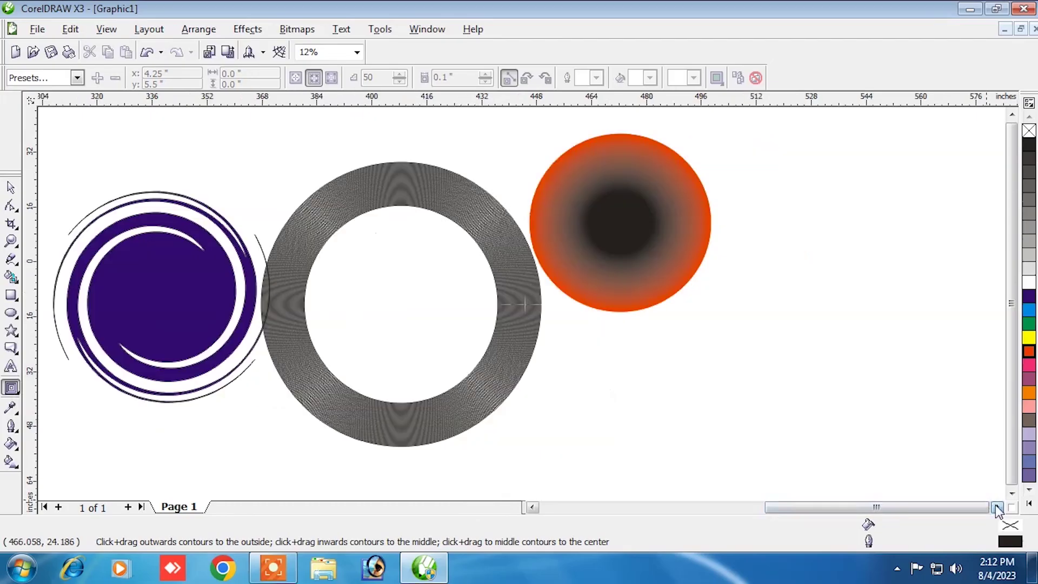
{"action": "left_click", "coordinate": [997, 507]}
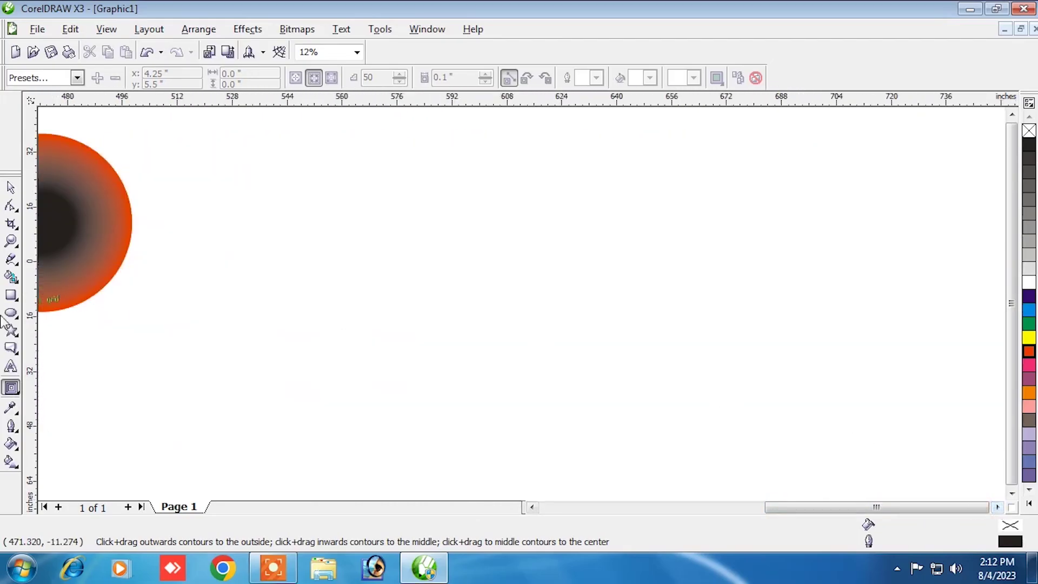
{"action": "left_click", "coordinate": [11, 368]}
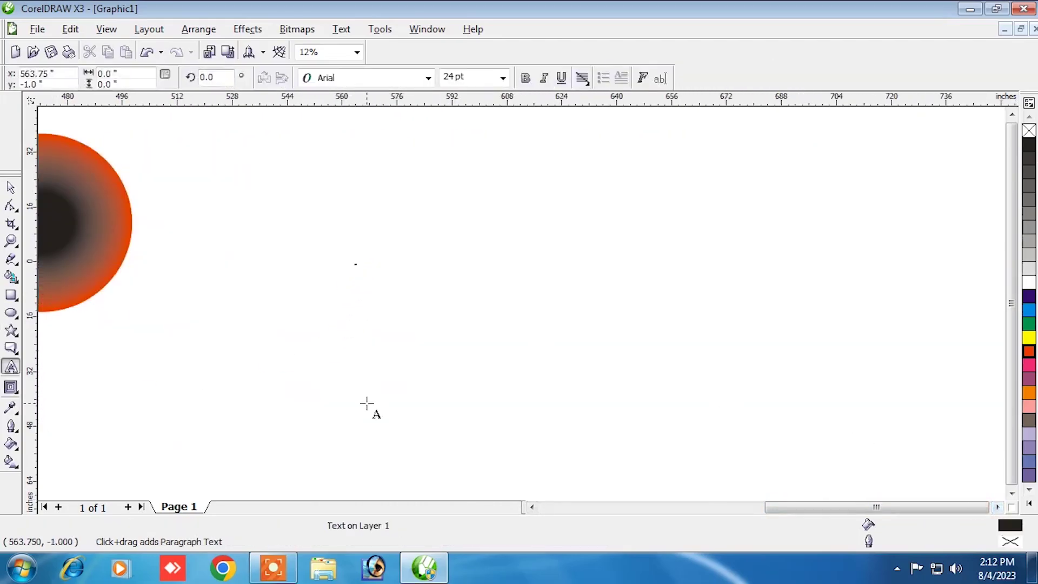
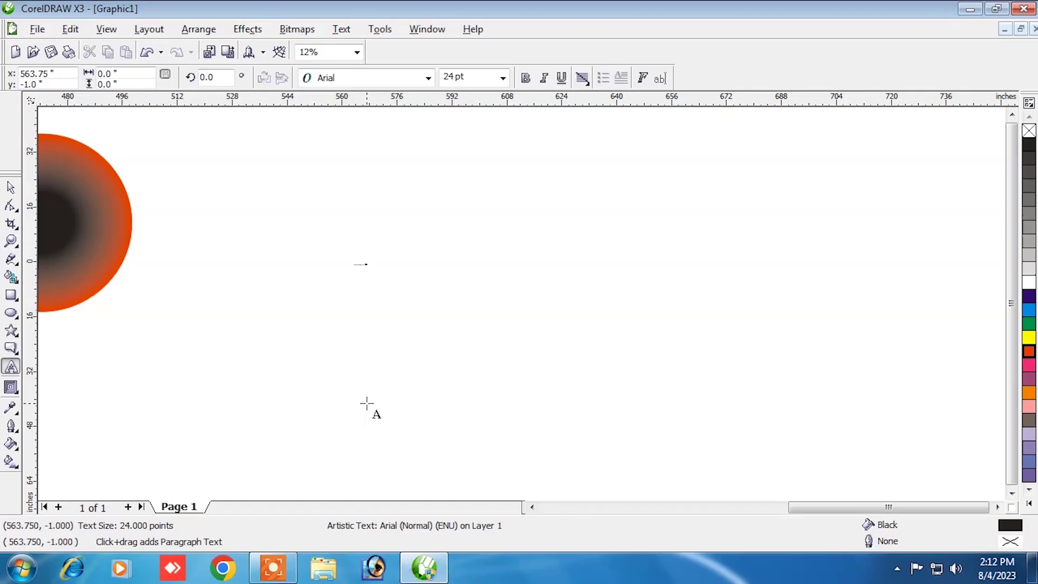
{"action": "key", "text": "ctrl+space"}
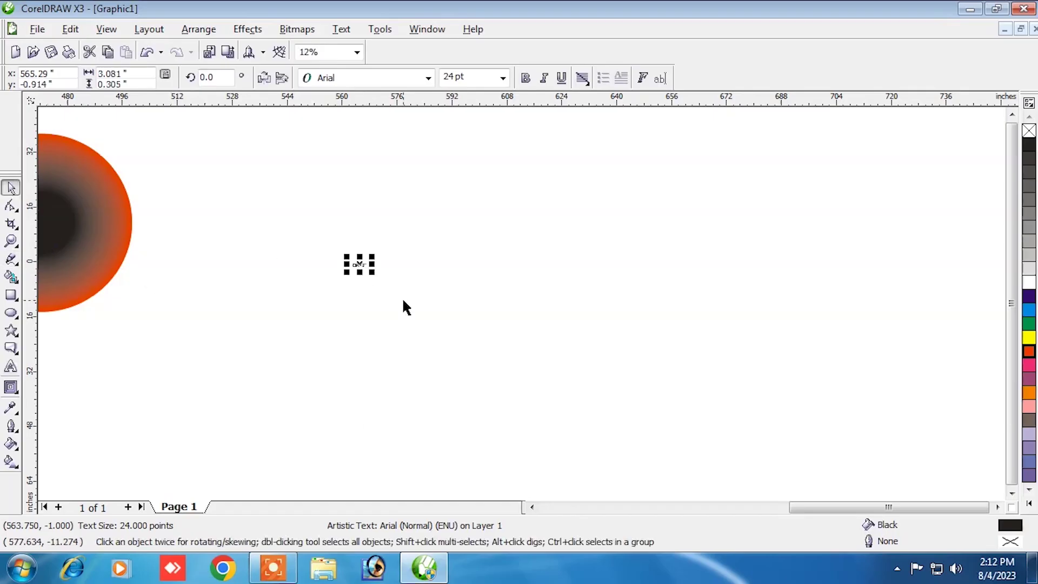
- Enlarge the "world computer skills" text to about 214 inches wide and place it beside the orange ring
{"action": "left_click_drag", "start_coordinate": [375, 275], "coordinate": [631, 361]}
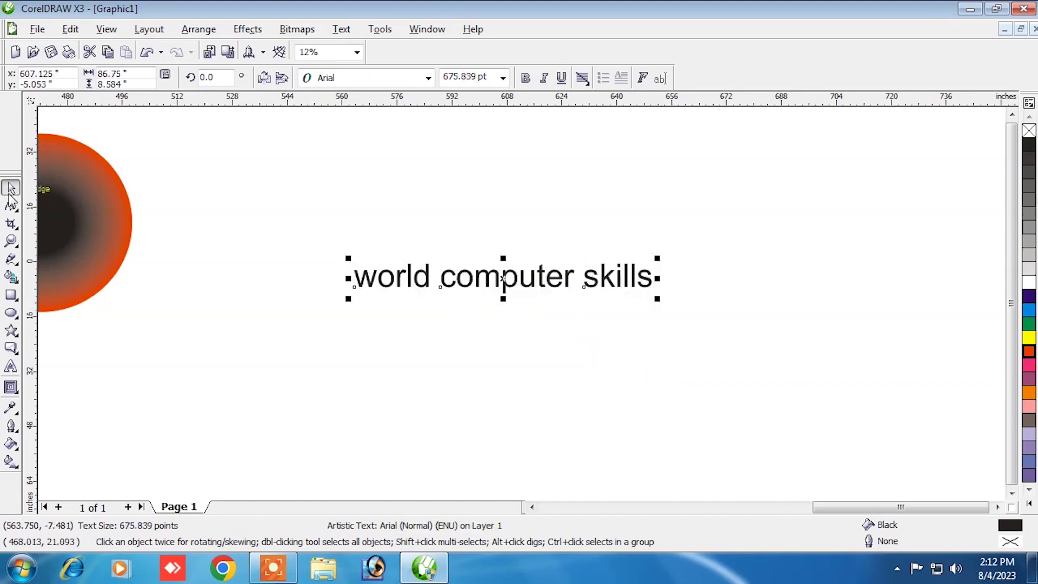
{"action": "left_click_drag", "start_coordinate": [486, 280], "coordinate": [463, 262]}
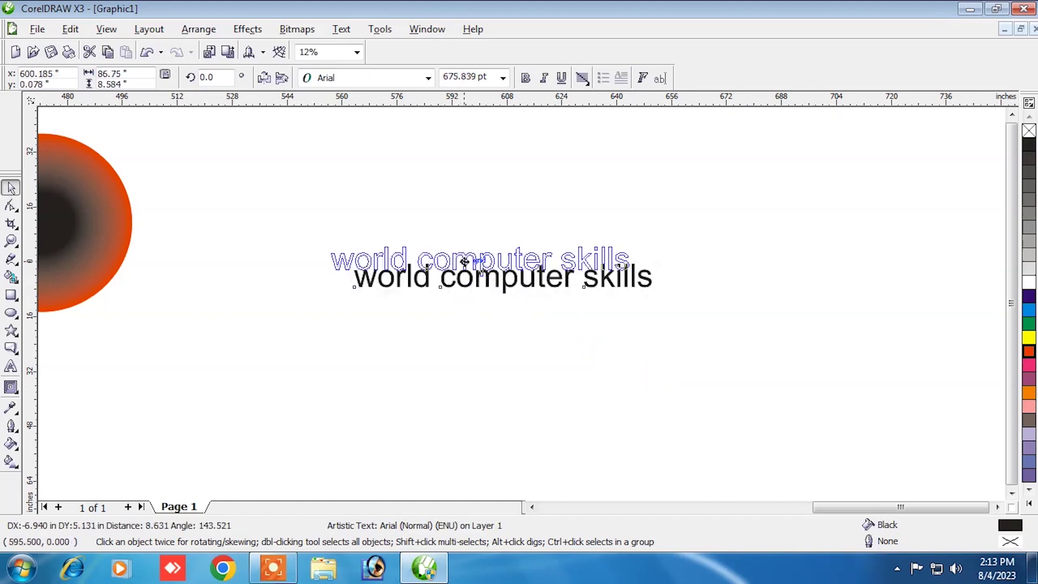
{"action": "left_click_drag", "start_coordinate": [632, 281], "coordinate": [927, 313]}
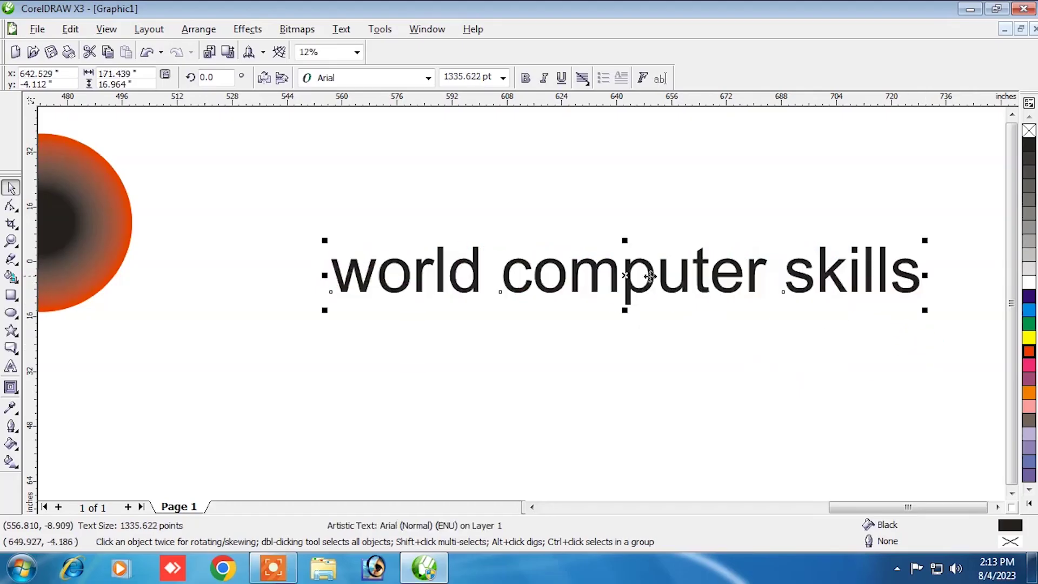
{"action": "left_click_drag", "start_coordinate": [652, 278], "coordinate": [564, 246]}
{"action": "left_click_drag", "start_coordinate": [835, 280], "coordinate": [981, 295]}
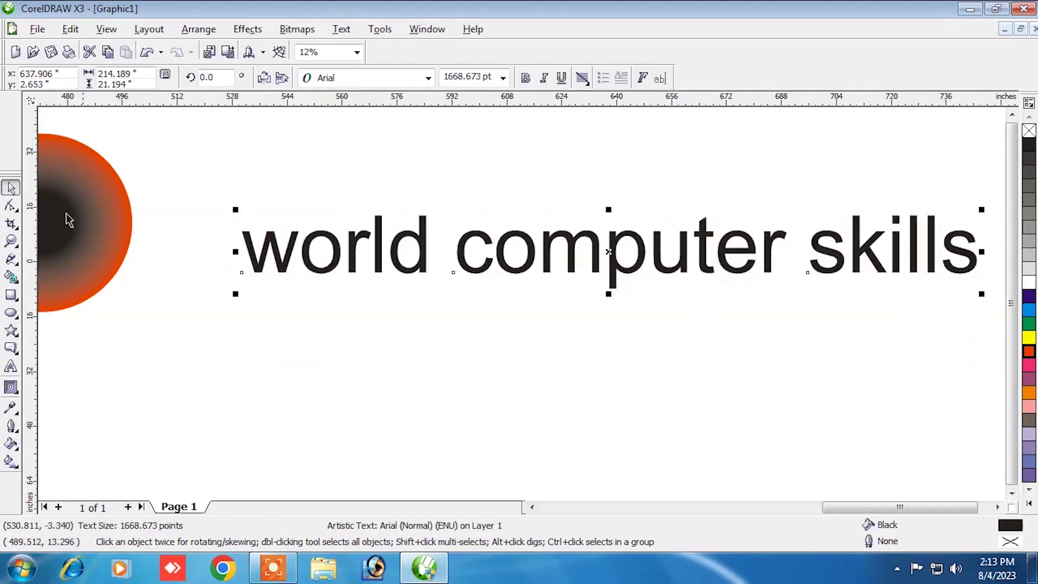
{"action": "left_click_drag", "start_coordinate": [494, 245], "coordinate": [450, 207]}
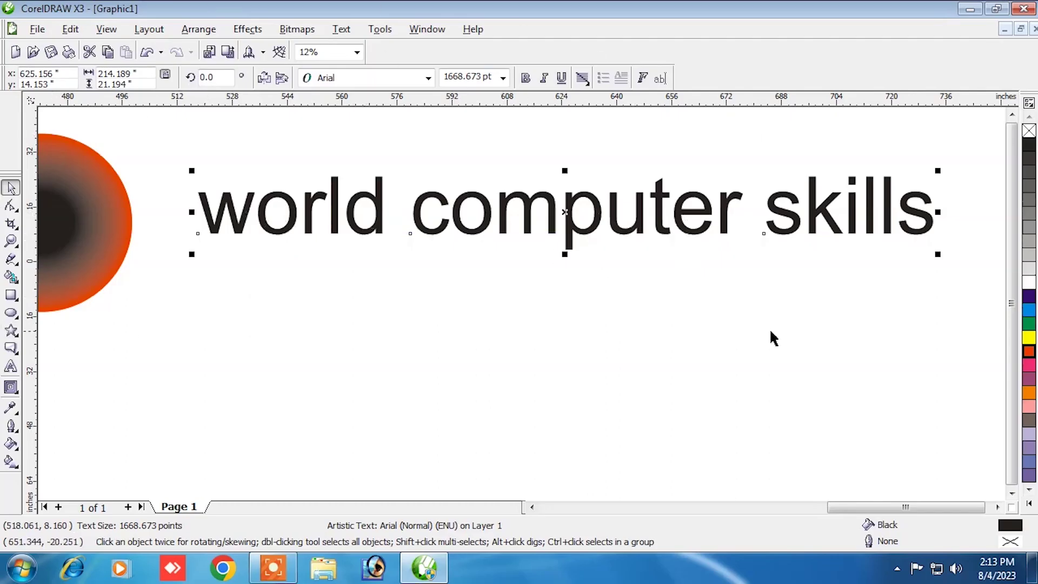
- Duplicate the text, give the duplicate a blue fill and outline, and move it directly below the black original
{"action": "key", "text": "Right"}
{"action": "key", "text": "Up"}
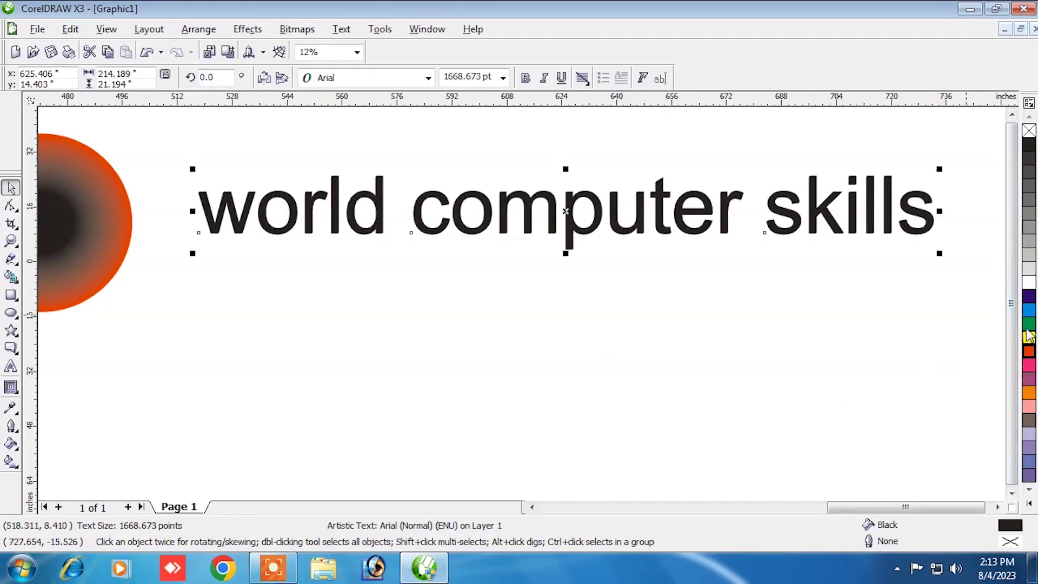
{"action": "left_click", "coordinate": [1028, 298]}
{"action": "right_click", "coordinate": [1028, 299]}
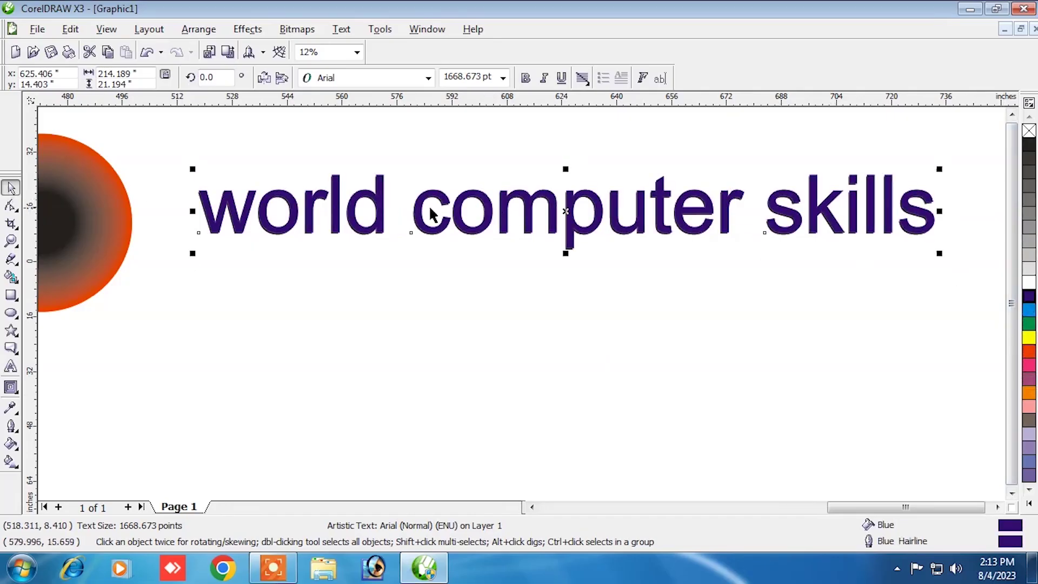
{"action": "left_click_drag", "start_coordinate": [461, 212], "coordinate": [463, 279]}
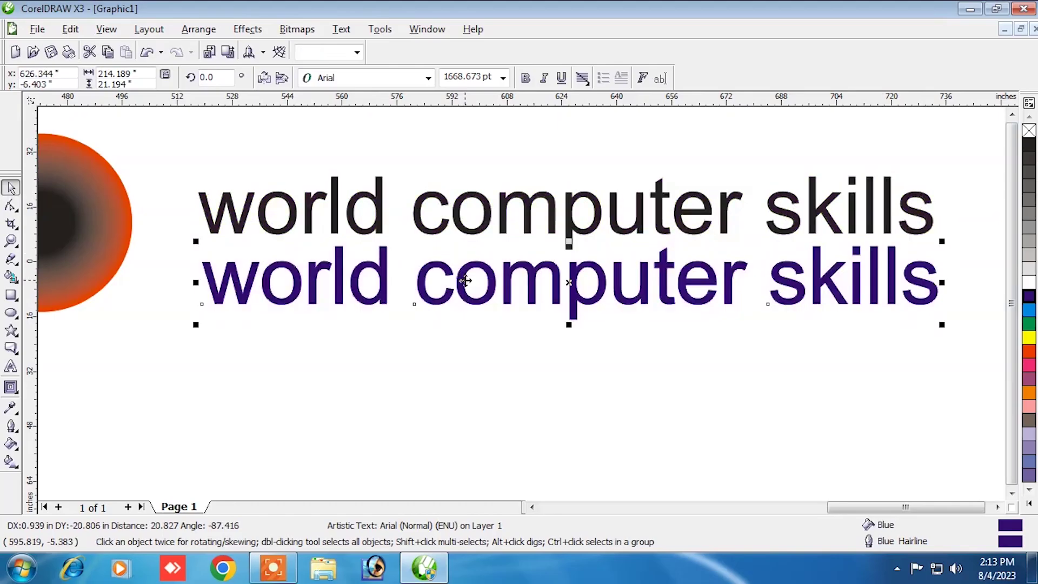
- Select both text lines and blend them with the CCWise 20 step accel preset
{"action": "left_click_drag", "start_coordinate": [161, 156], "coordinate": [880, 352]}
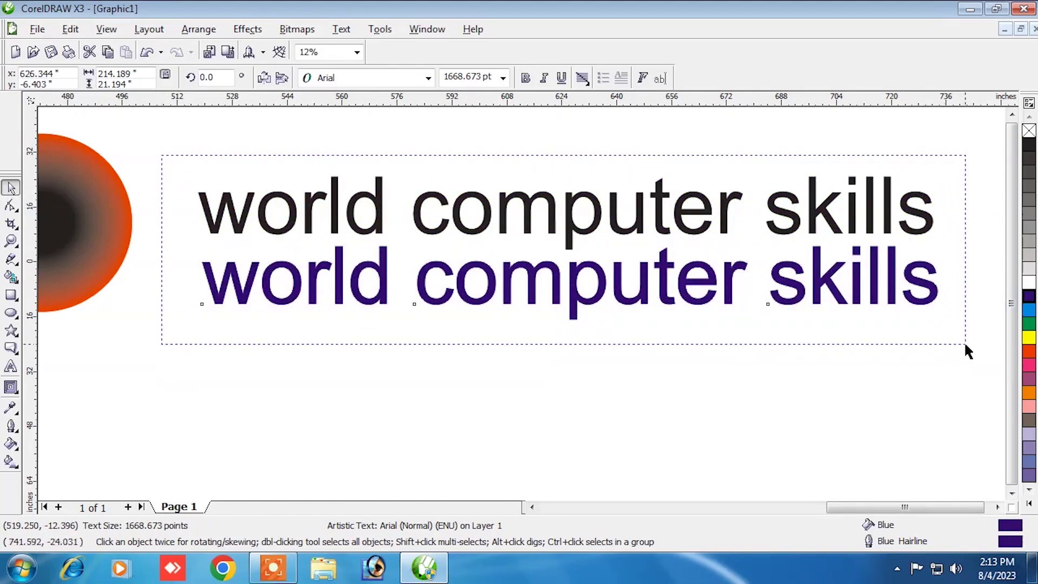
{"action": "left_click_drag", "start_coordinate": [966, 345], "coordinate": [966, 345]}
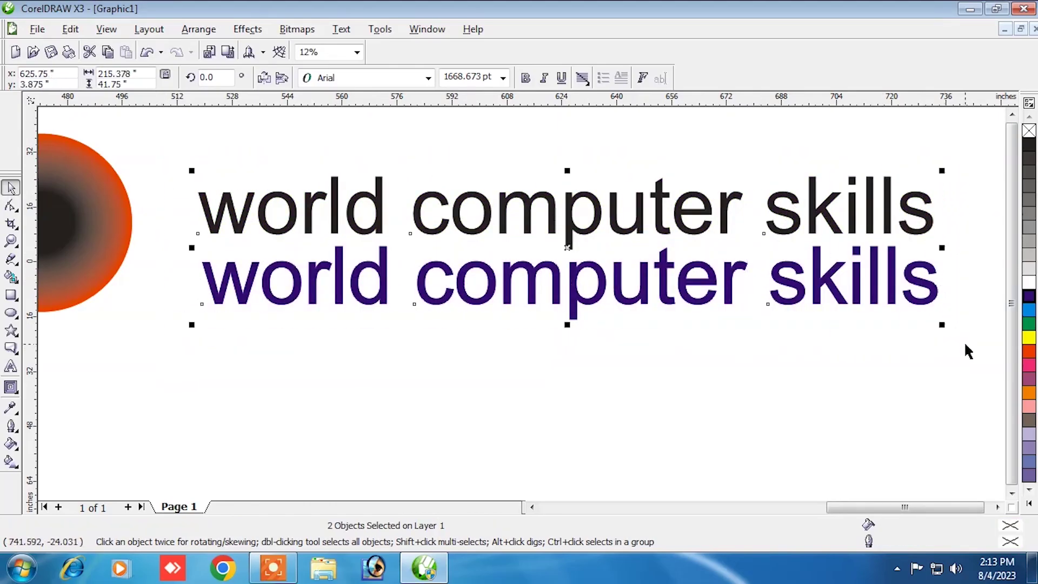
{"action": "left_click", "coordinate": [16, 396]}
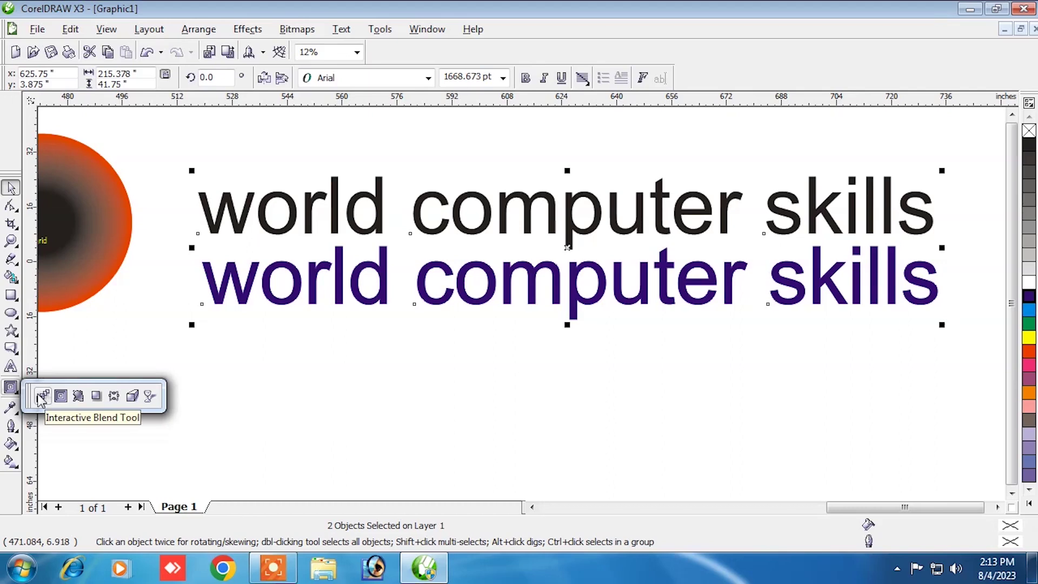
{"action": "left_click", "coordinate": [42, 397]}
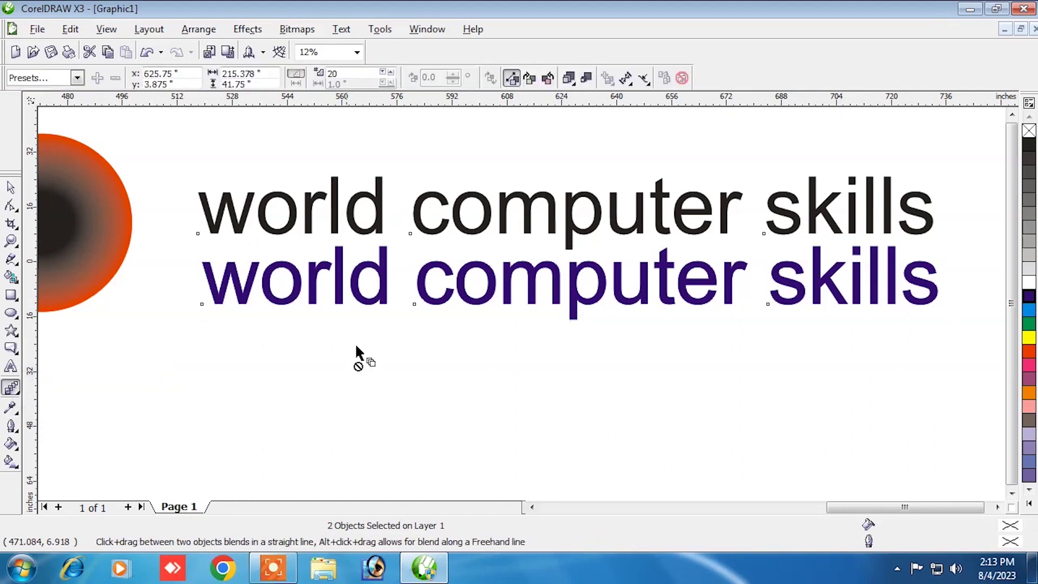
{"action": "left_click", "coordinate": [77, 77]}
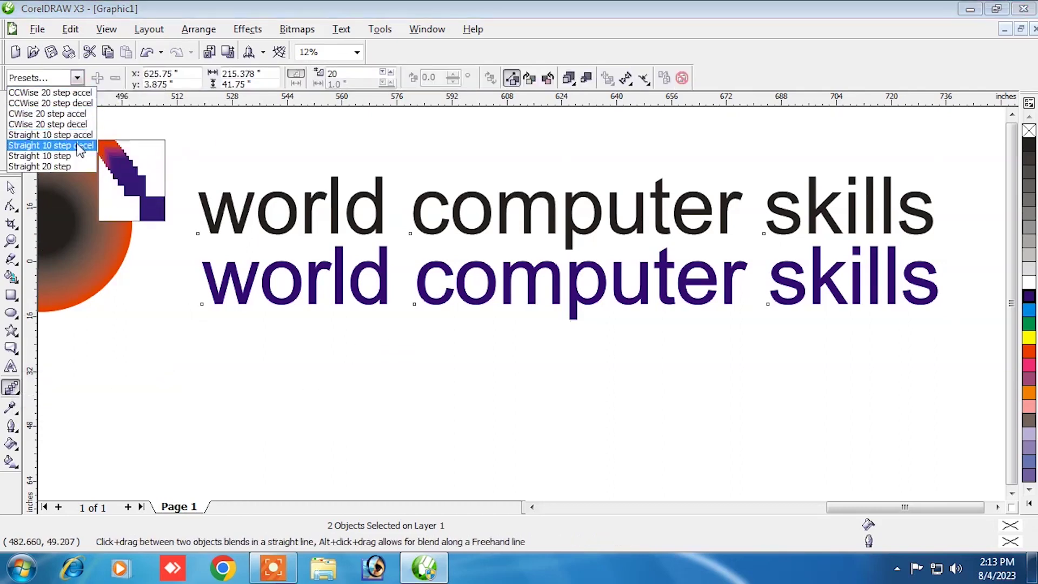
{"action": "left_click", "coordinate": [83, 93]}
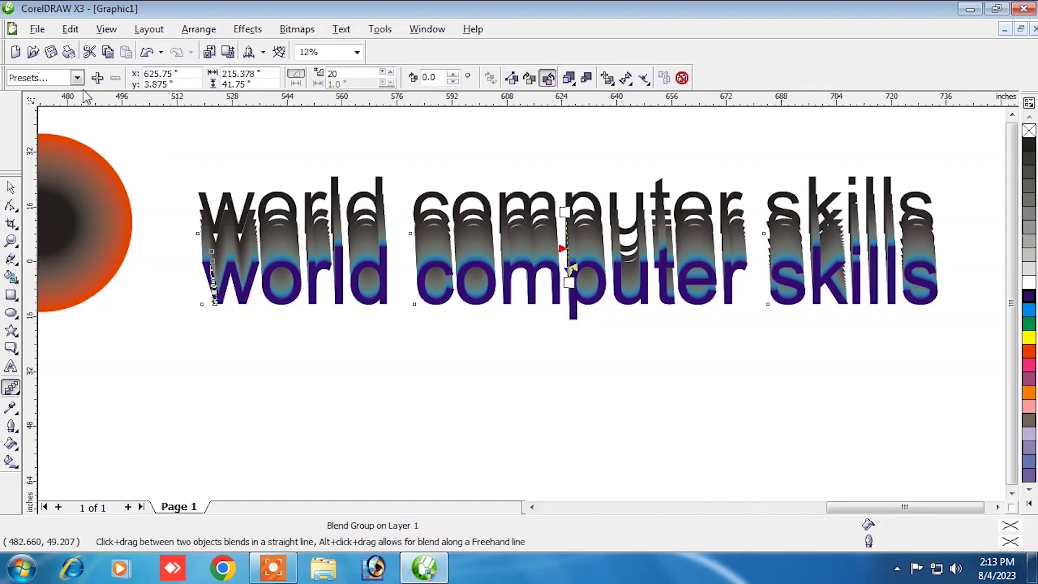
- Try the CCWise 20 step decel, CWise 20 step accel and CWise 20 step decel presets on the text blend
{"action": "left_click", "coordinate": [78, 78]}
{"action": "left_click", "coordinate": [84, 108]}
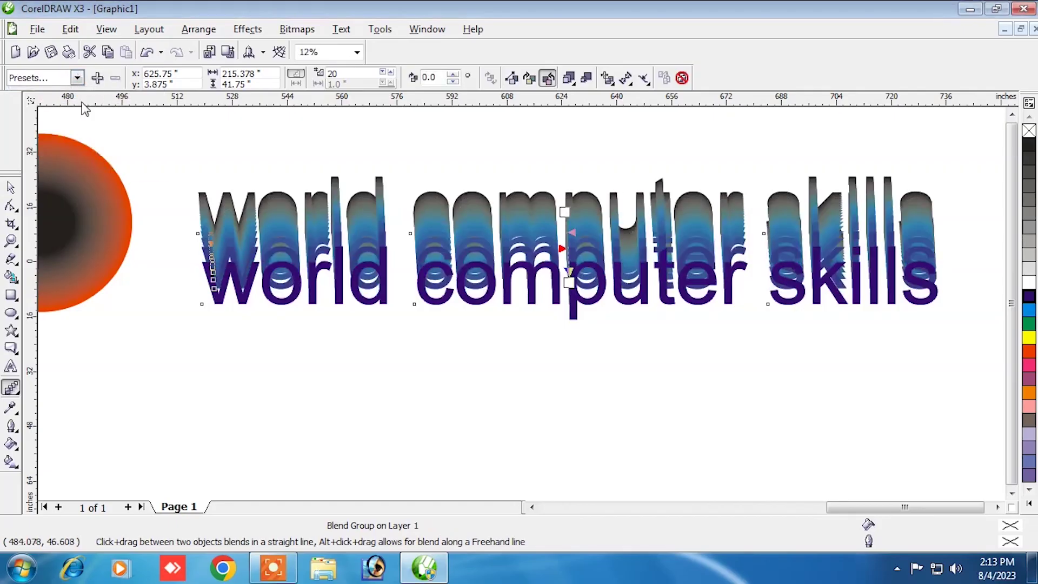
{"action": "left_click", "coordinate": [78, 78]}
{"action": "left_click", "coordinate": [82, 111]}
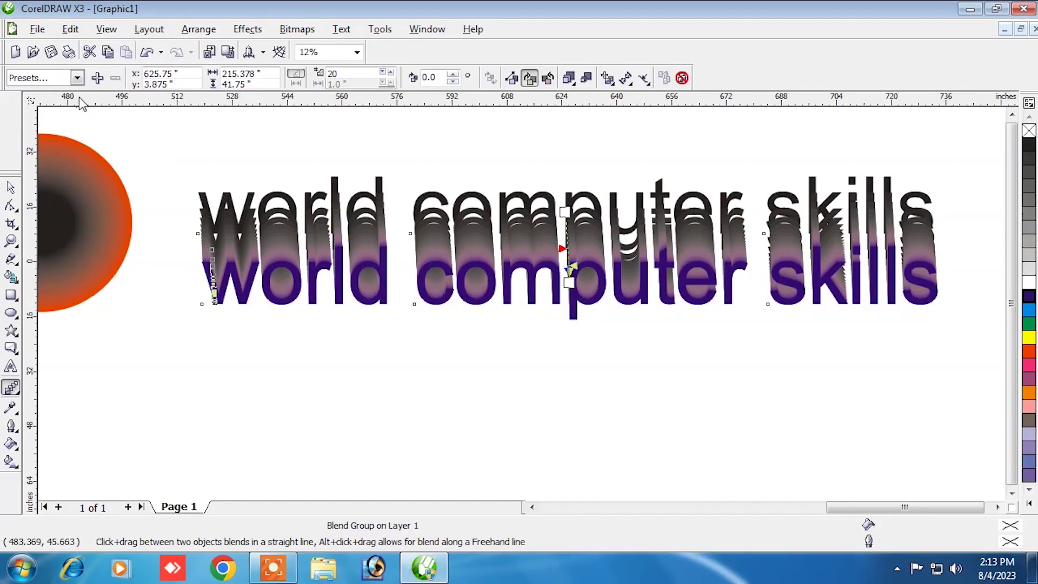
{"action": "left_click", "coordinate": [78, 78]}
{"action": "left_click", "coordinate": [81, 108]}
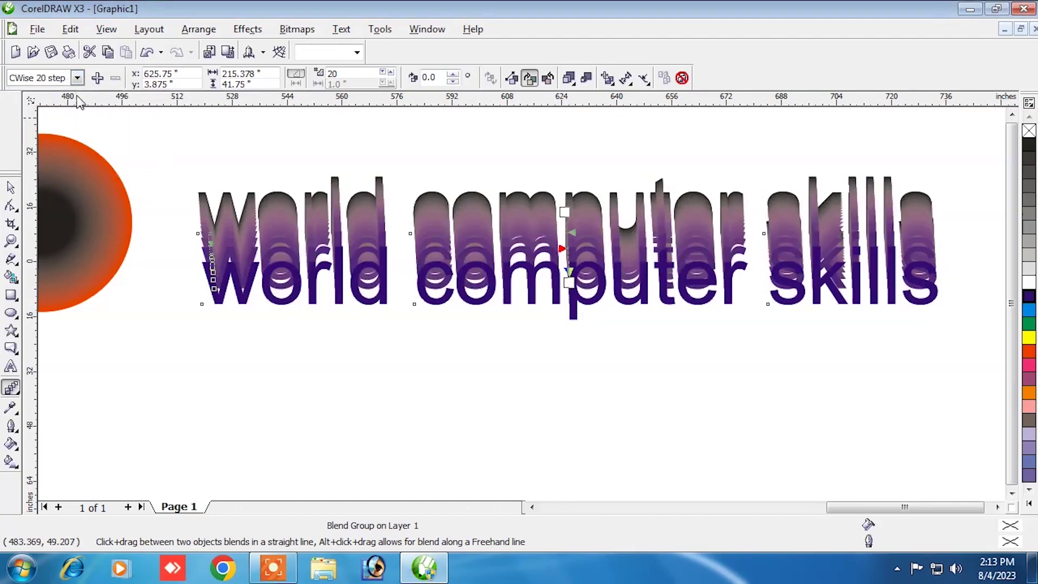
{"action": "left_click", "coordinate": [79, 78]}
{"action": "left_click", "coordinate": [81, 125]}
- Try the Straight 10 step accel, Straight 10 step decel, Straight 10 step and Straight 20 step presets on the text blend
{"action": "left_click", "coordinate": [77, 78]}
{"action": "left_click", "coordinate": [74, 135]}
{"action": "left_click", "coordinate": [78, 78]}
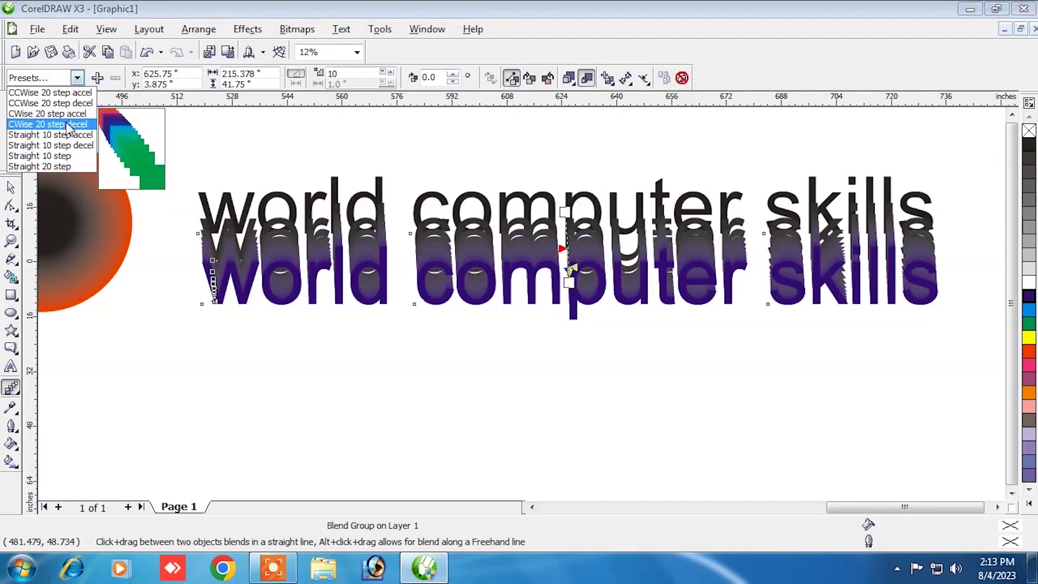
{"action": "left_click", "coordinate": [65, 148]}
{"action": "left_click", "coordinate": [77, 78]}
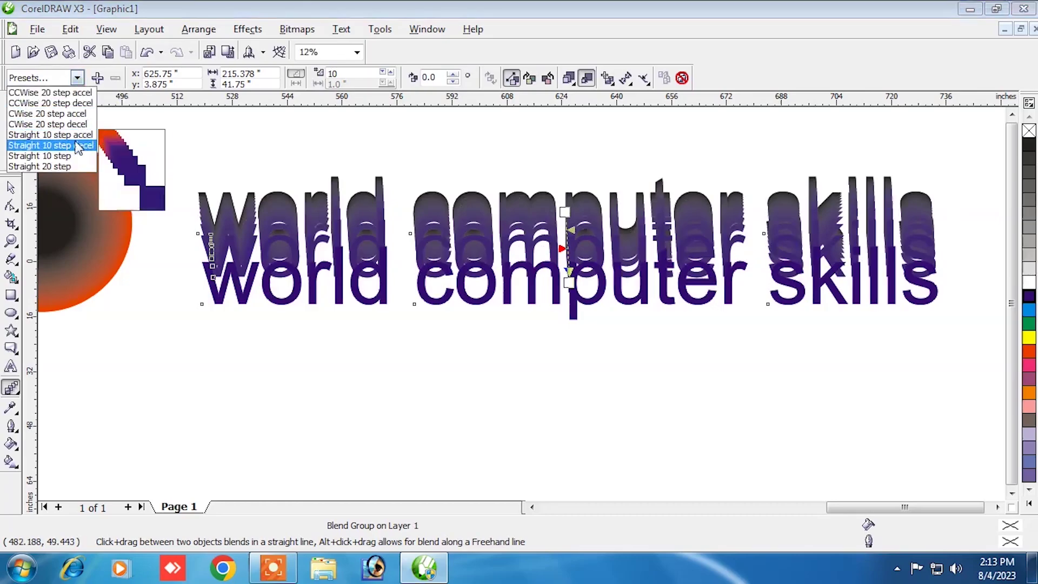
{"action": "left_click", "coordinate": [69, 157]}
{"action": "left_click", "coordinate": [77, 78]}
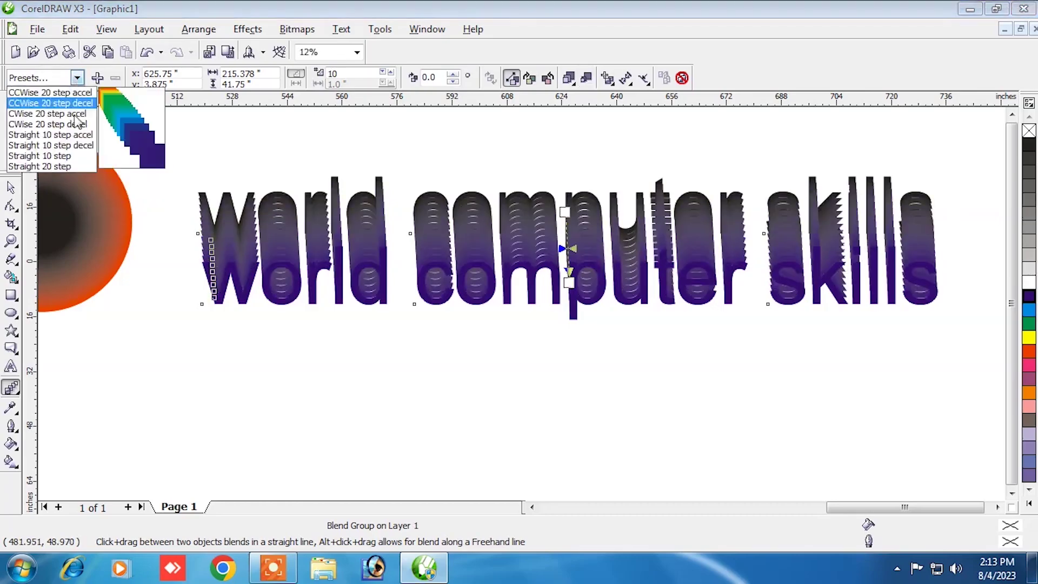
{"action": "left_click", "coordinate": [65, 167]}
- Apply the CCWise 20 step accel preset, move the blue end text up close to the black text, and deselect the blend
{"action": "left_click", "coordinate": [77, 78]}
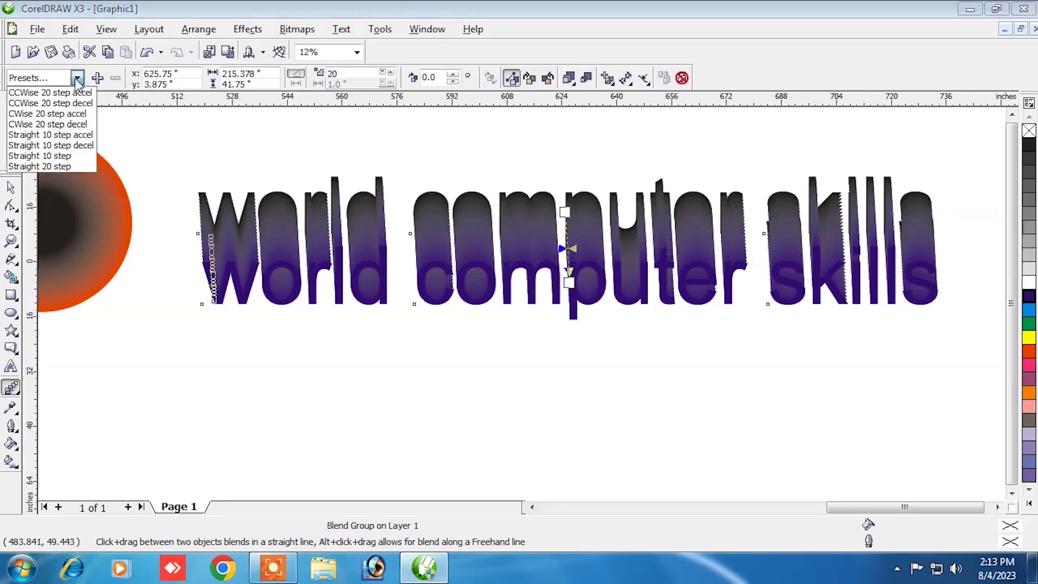
{"action": "left_click", "coordinate": [72, 95]}
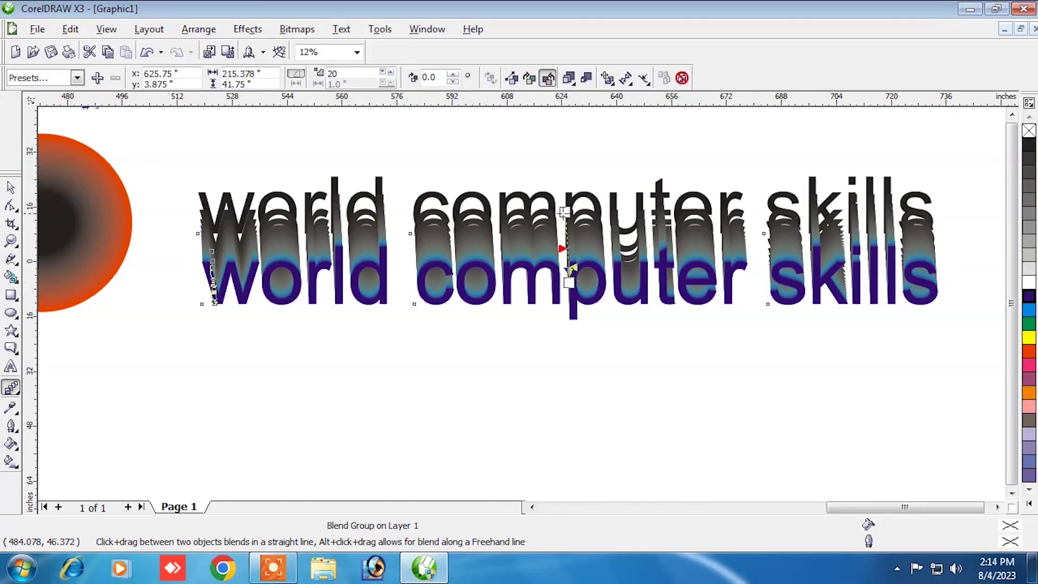
{"action": "mouse_move", "coordinate": [570, 282]}
{"action": "left_mouse_down"}
{"action": "mouse_move", "coordinate": [573, 233]}
{"action": "mouse_move", "coordinate": [561, 221]}
{"action": "mouse_move", "coordinate": [586, 215]}
{"action": "mouse_move", "coordinate": [568, 219]}
{"action": "mouse_move", "coordinate": [581, 256]}
{"action": "mouse_move", "coordinate": [565, 237]}
{"action": "mouse_move", "coordinate": [584, 242]}
{"action": "left_mouse_up"}
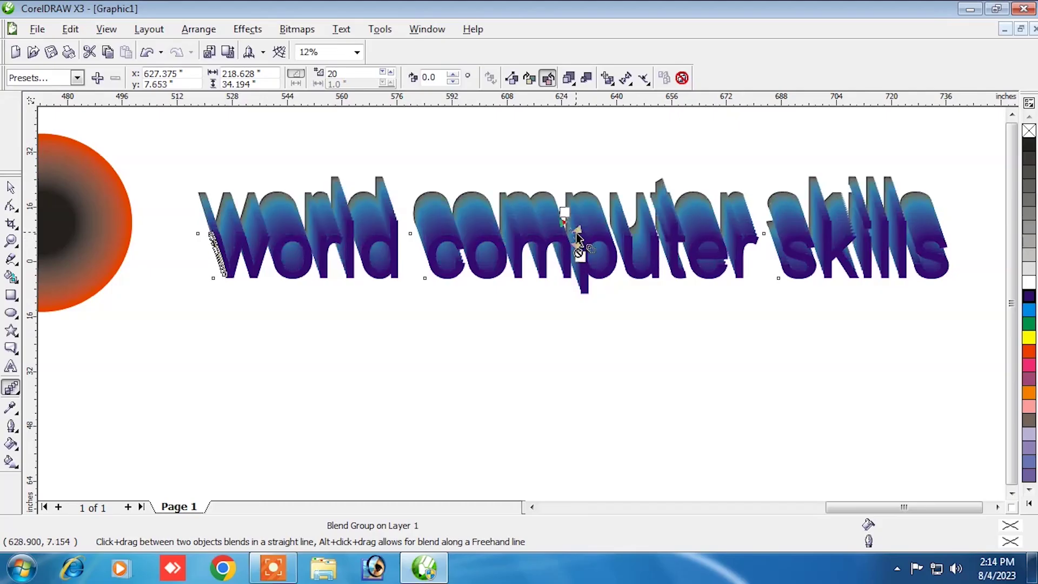
{"action": "left_click_drag", "start_coordinate": [580, 256], "coordinate": [572, 227]}
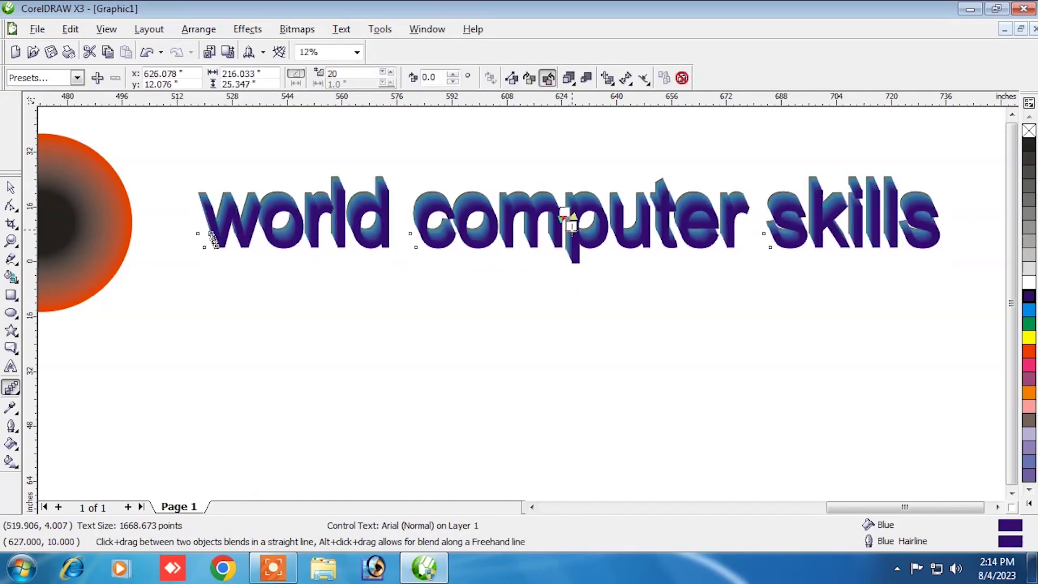
{"action": "left_click", "coordinate": [548, 286]}
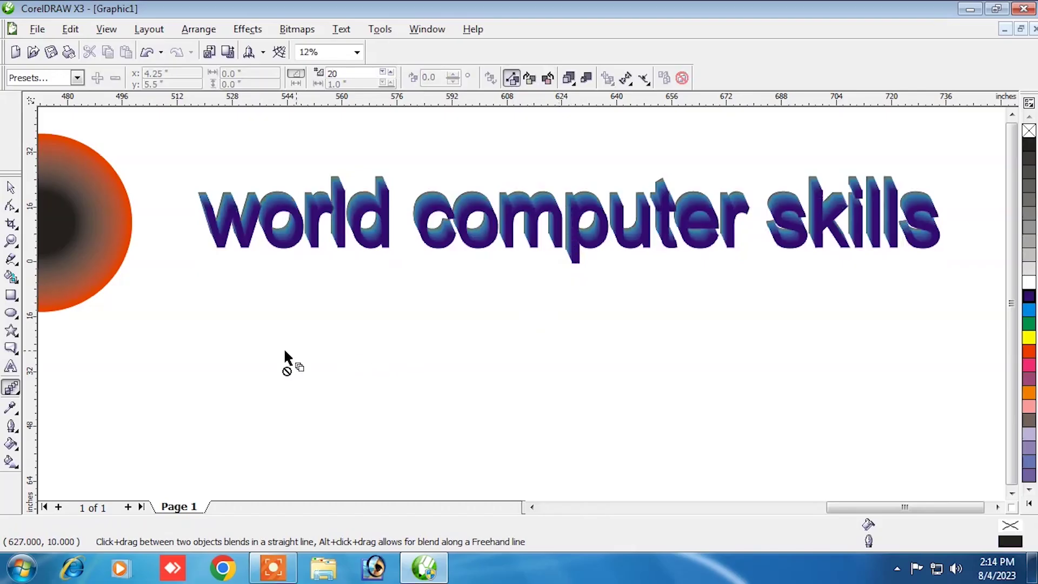
- Select the entire blended text and break its blend group apart
{"action": "left_click", "coordinate": [10, 188]}
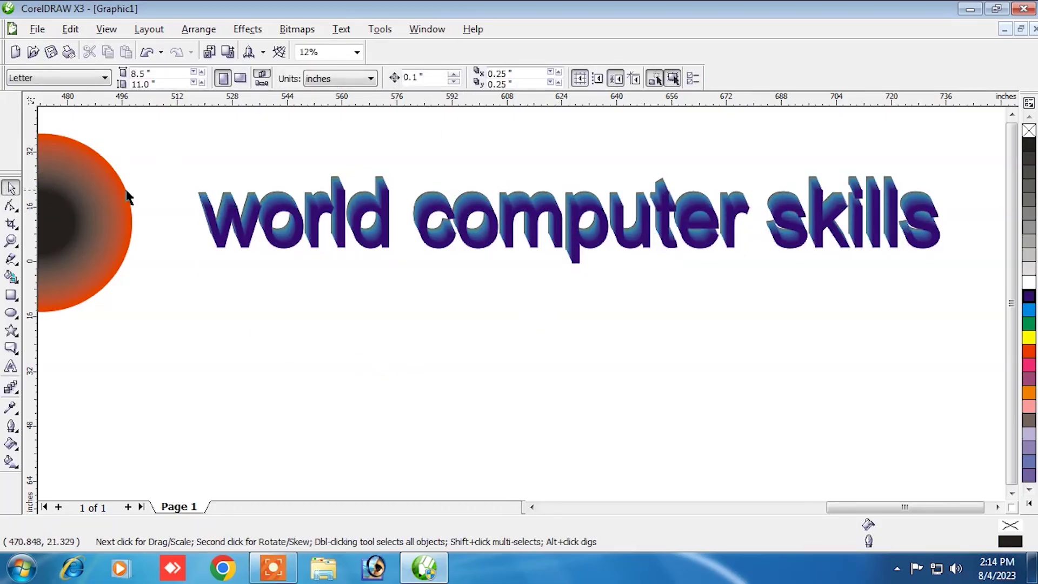
{"action": "left_click_drag", "start_coordinate": [170, 173], "coordinate": [950, 269]}
{"action": "left_click", "coordinate": [198, 28]}
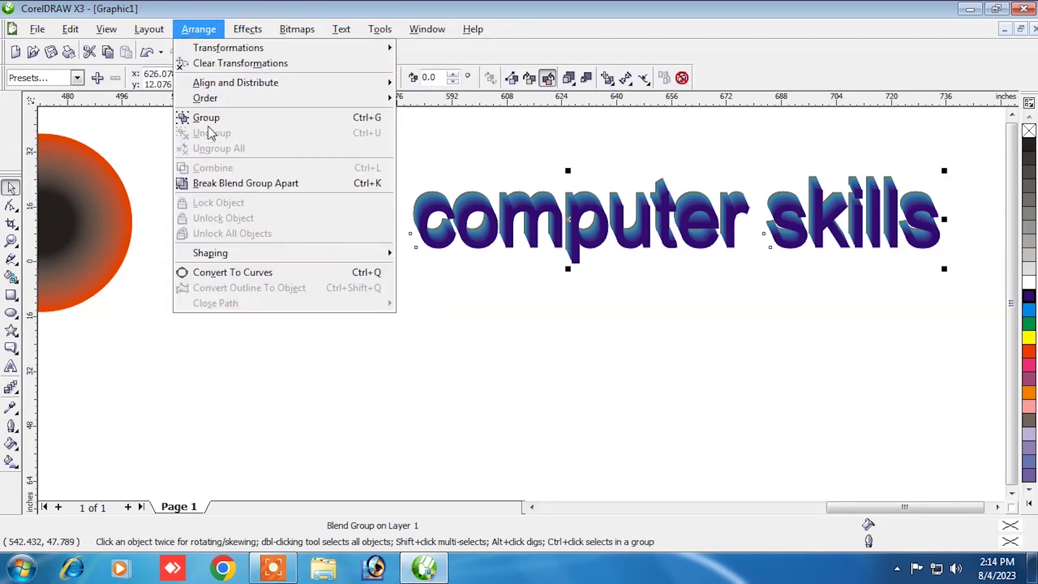
{"action": "left_click", "coordinate": [367, 186]}
- Move the blended text down and left, then back up and right, clear of the orange ring, and deselect it
{"action": "left_click_drag", "start_coordinate": [424, 208], "coordinate": [439, 241]}
{"action": "left_click", "coordinate": [445, 307]}
{"action": "left_click", "coordinate": [444, 307]}
{"action": "left_click", "coordinate": [484, 271]}
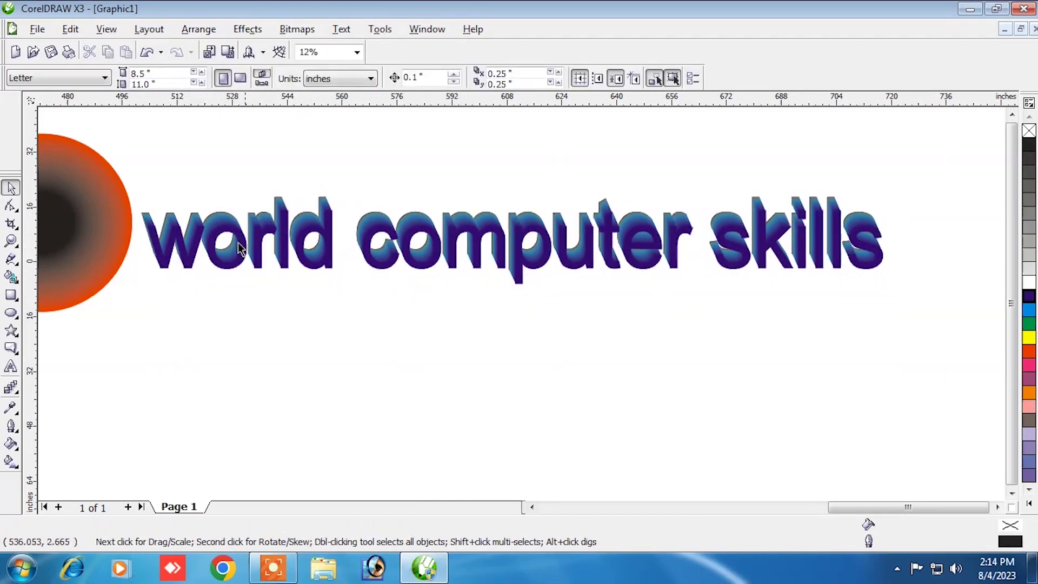
{"action": "left_click", "coordinate": [551, 208]}
{"action": "left_click_drag", "start_coordinate": [551, 208], "coordinate": [611, 191]}
{"action": "left_click", "coordinate": [407, 259]}
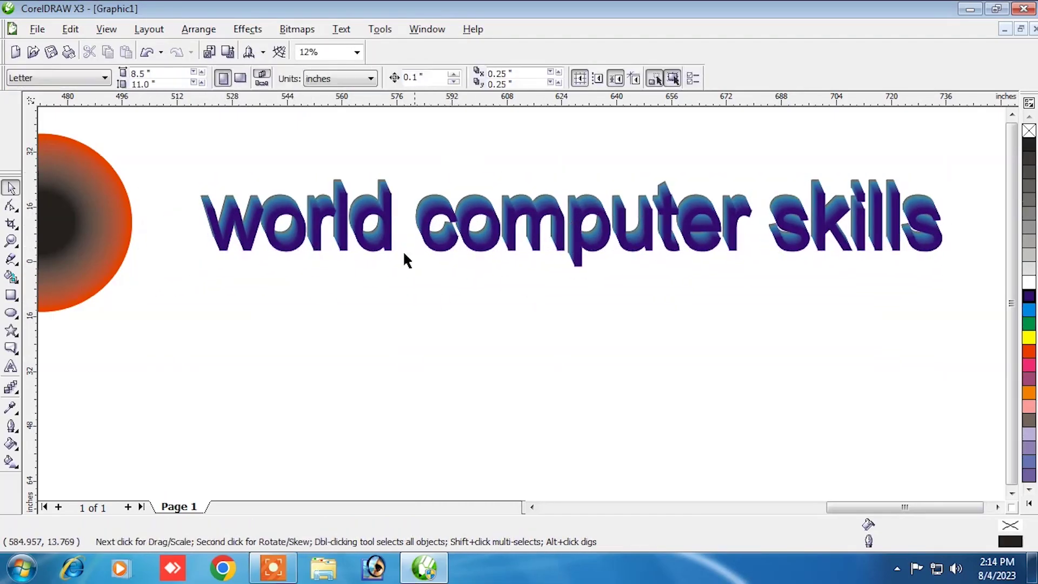
- Look over all the finished effect objects in the drawing and find empty space below them
{"action": "scroll", "coordinate": [517, 311], "scroll_direction": "down", "scroll_amount": 2}
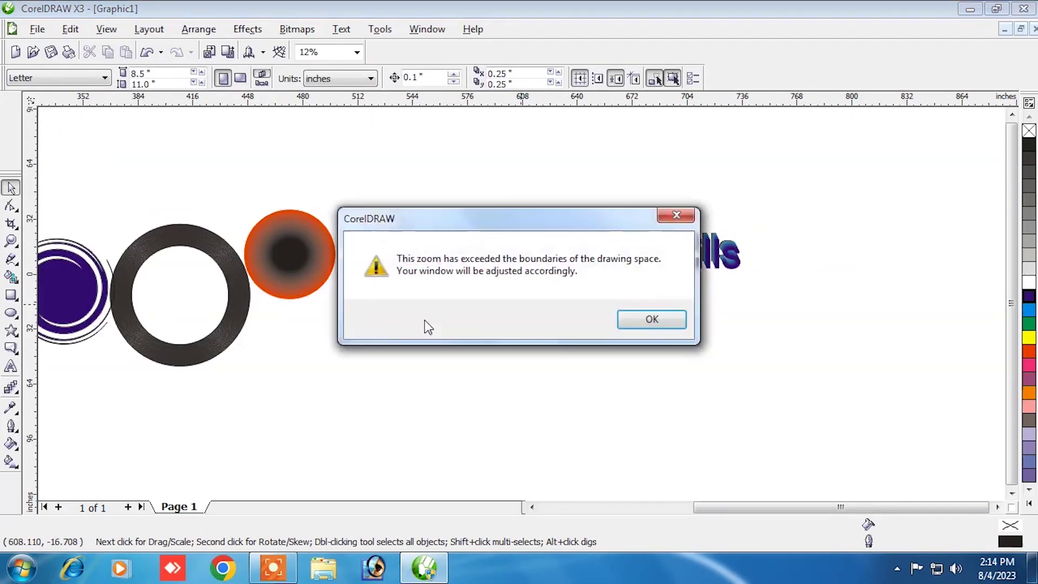
{"action": "left_click", "coordinate": [672, 217]}
{"action": "scroll", "coordinate": [181, 413], "scroll_direction": "down", "scroll_amount": 1}
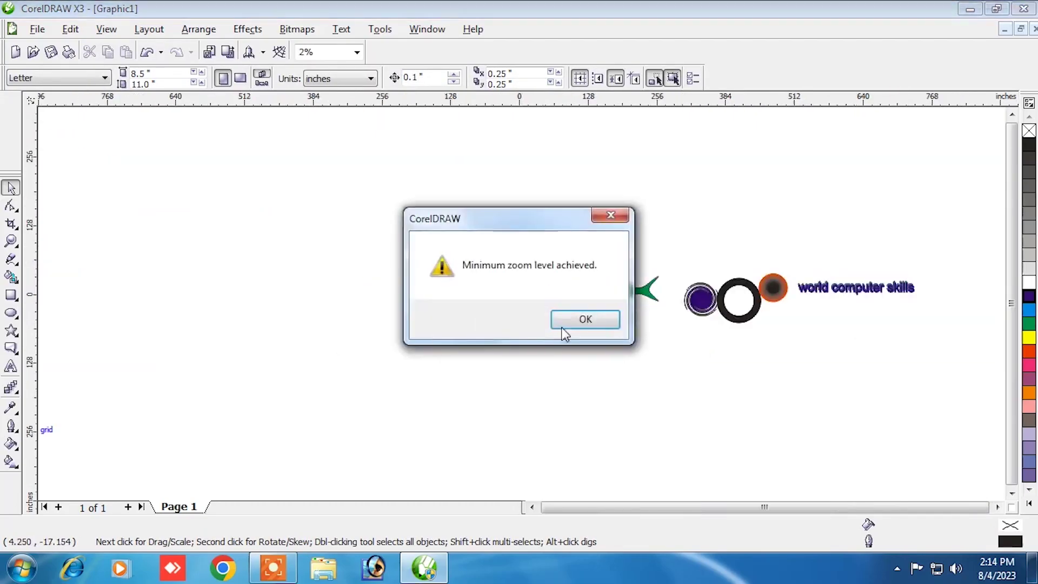
{"action": "left_click", "coordinate": [594, 318]}
{"action": "scroll", "coordinate": [520, 300], "scroll_direction": "up", "scroll_amount": 2}
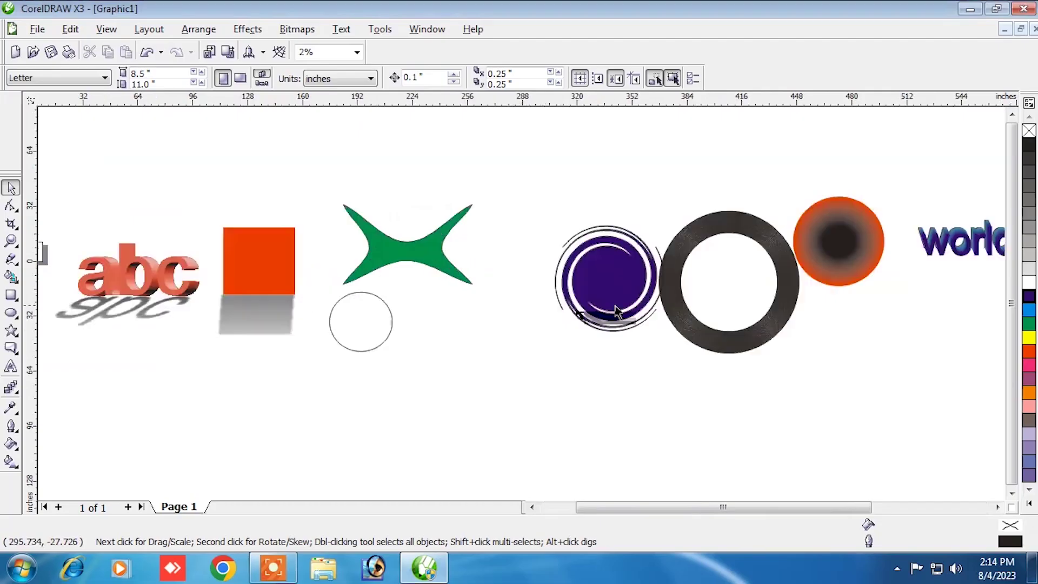
{"action": "scroll", "coordinate": [531, 322], "scroll_direction": "down", "scroll_amount": 1}
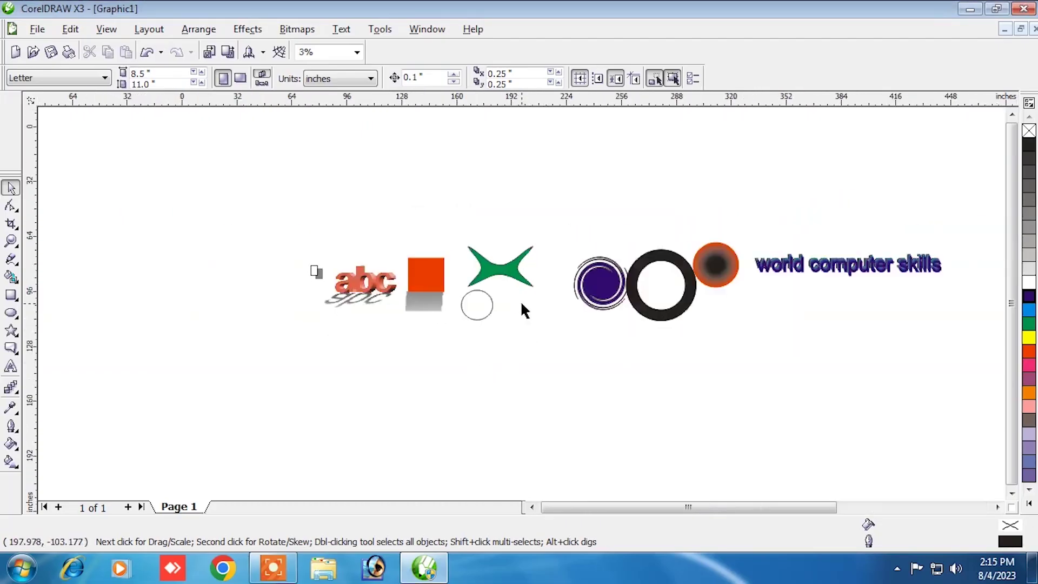
{"action": "scroll", "coordinate": [507, 319], "scroll_direction": "up", "scroll_amount": 2}
{"action": "scroll", "coordinate": [465, 313], "scroll_direction": "down", "scroll_amount": 2}
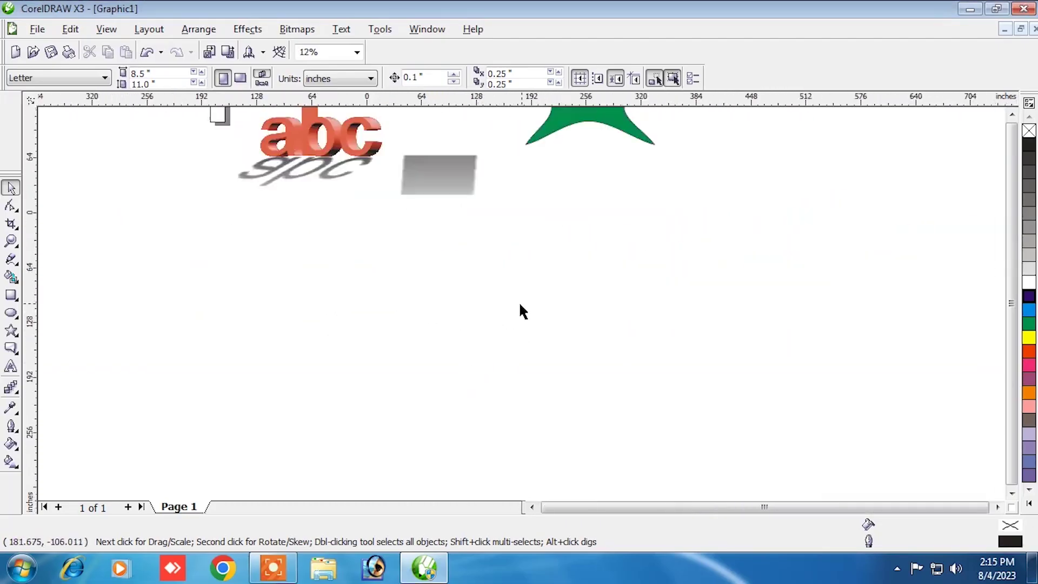
{"action": "scroll", "coordinate": [661, 315], "scroll_direction": "up", "scroll_amount": 2}
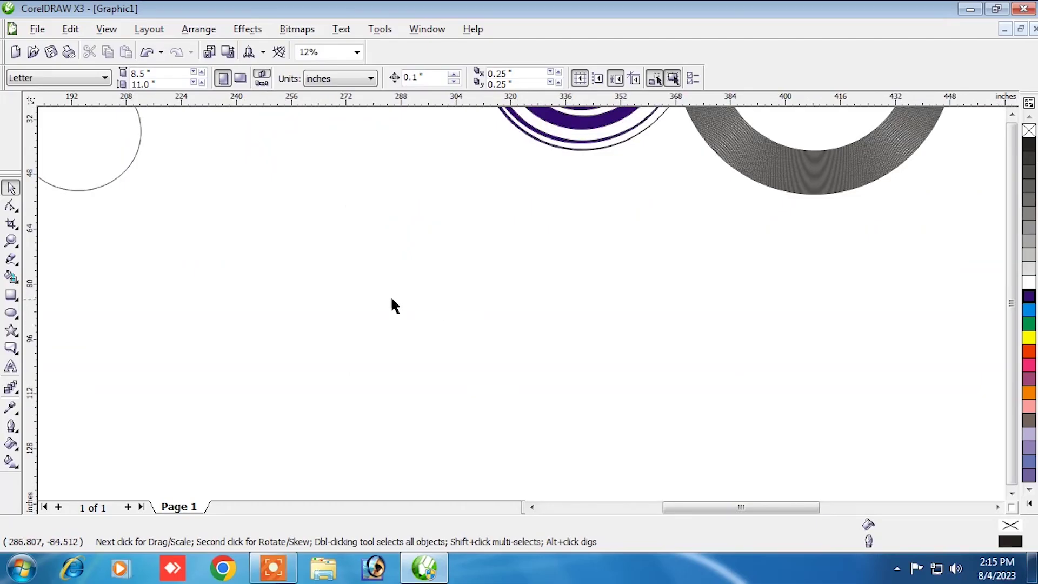
{"action": "scroll", "coordinate": [521, 308], "scroll_direction": "down", "scroll_amount": 2}
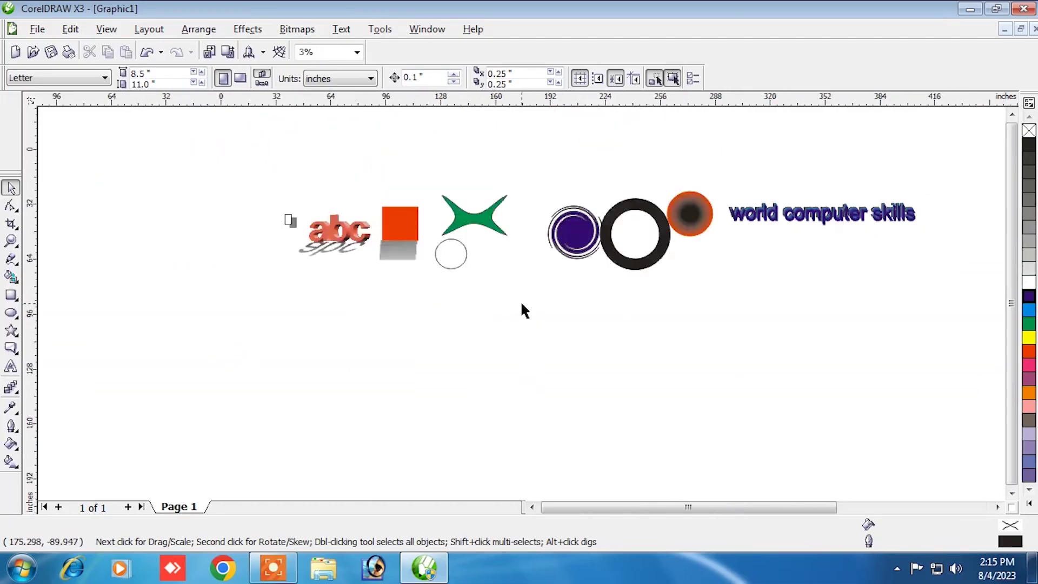
{"action": "scroll", "coordinate": [521, 308], "scroll_direction": "up", "scroll_amount": 2}
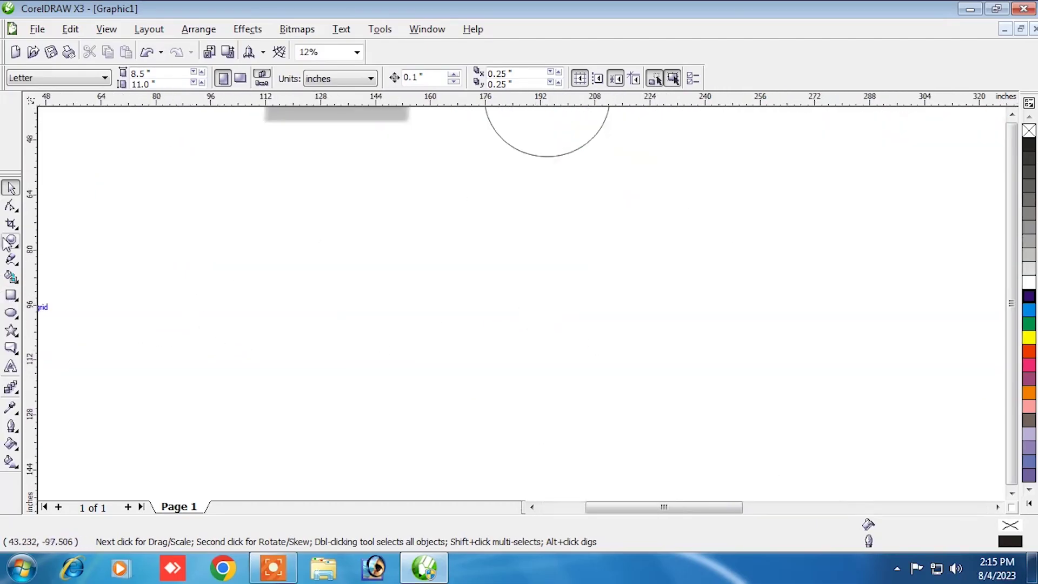
- Draw a circle about 45 inches in diameter below the existing objects and place an overlapping copy to its right
{"action": "left_click", "coordinate": [12, 313]}
{"action": "left_click_drag", "start_coordinate": [412, 200], "coordinate": [546, 355]}
{"action": "left_click", "coordinate": [11, 188]}
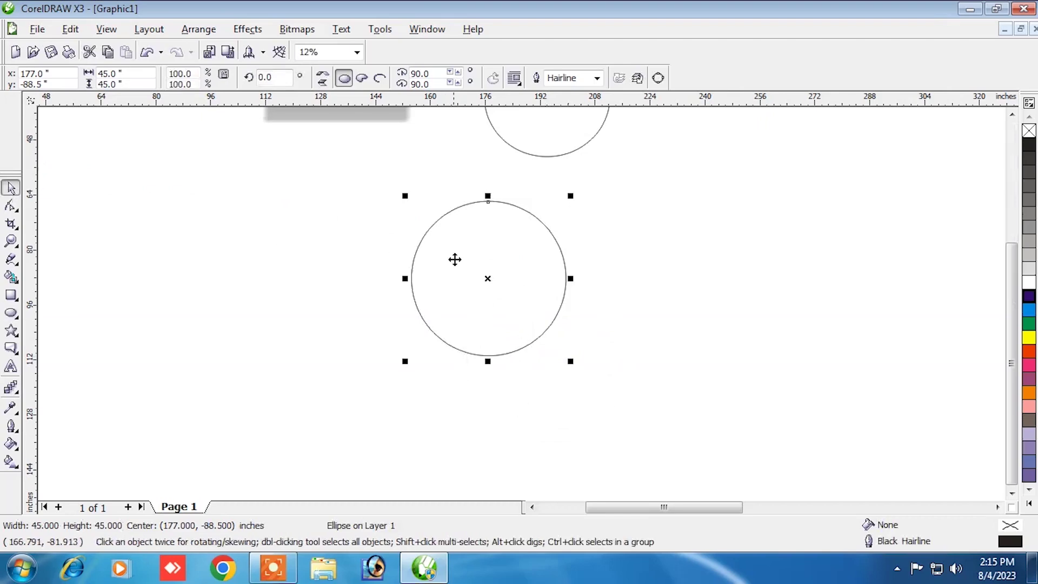
{"action": "left_click_drag", "start_coordinate": [498, 238], "coordinate": [589, 239]}
- Intersect the two overlapping circles and colour the resulting petal shape magenta, both fill and outline
{"action": "left_click_drag", "start_coordinate": [376, 158], "coordinate": [724, 378]}
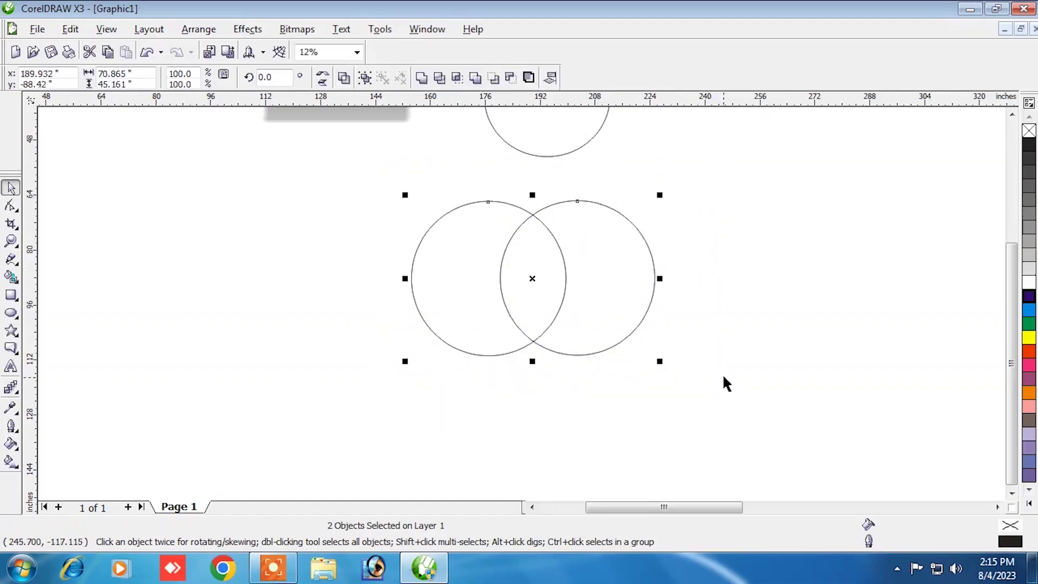
{"action": "left_click", "coordinate": [458, 82]}
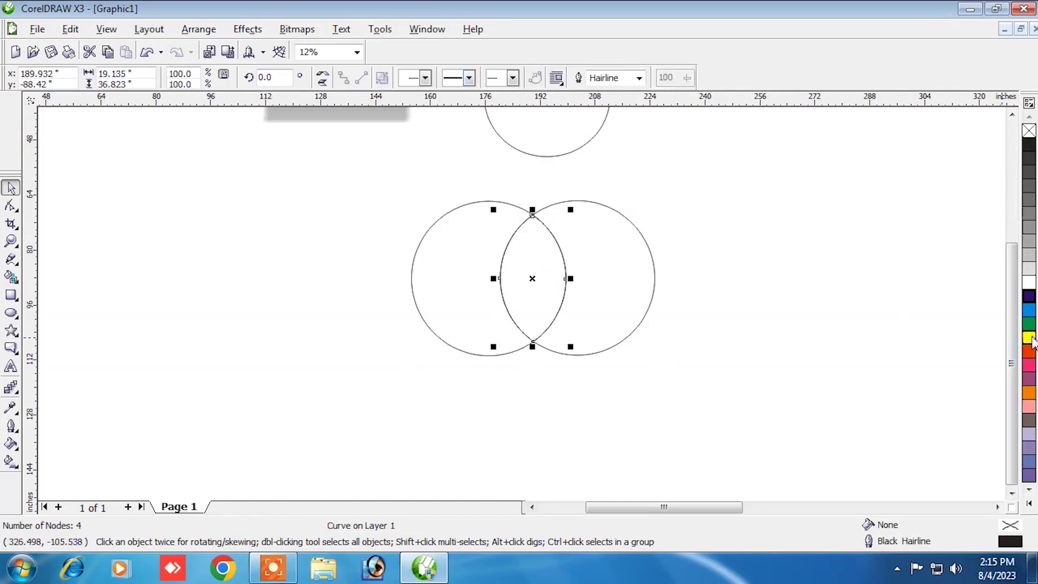
{"action": "left_click", "coordinate": [1031, 369]}
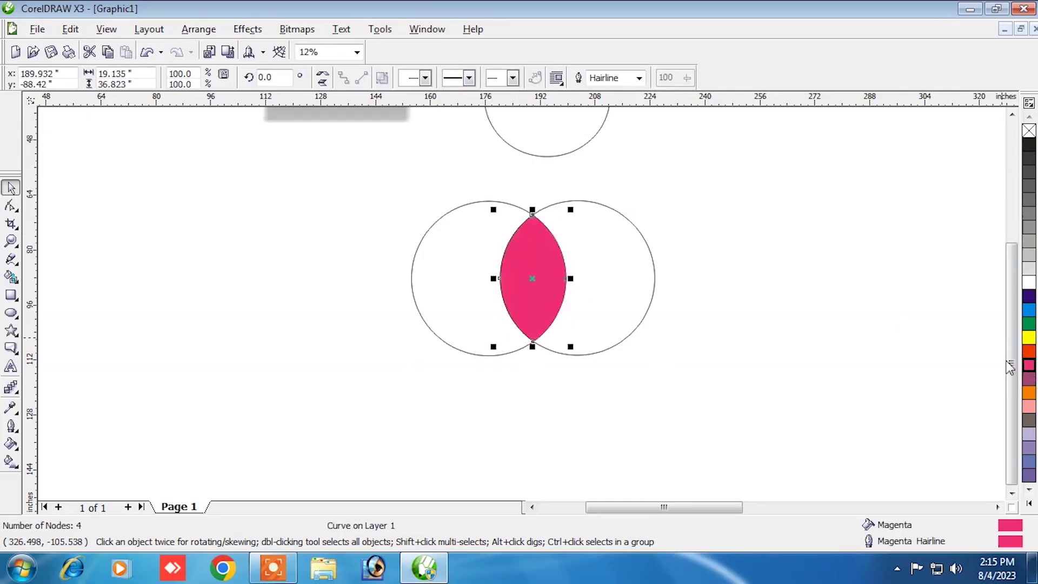
- Delete both source circles and move the magenta petal left and slightly up
{"action": "left_click_drag", "start_coordinate": [600, 267], "coordinate": [673, 293]}
{"action": "key", "text": "Delete"}
{"action": "left_click_drag", "start_coordinate": [456, 278], "coordinate": [404, 281]}
{"action": "key", "text": "Delete"}
{"action": "left_click_drag", "start_coordinate": [546, 281], "coordinate": [459, 265]}
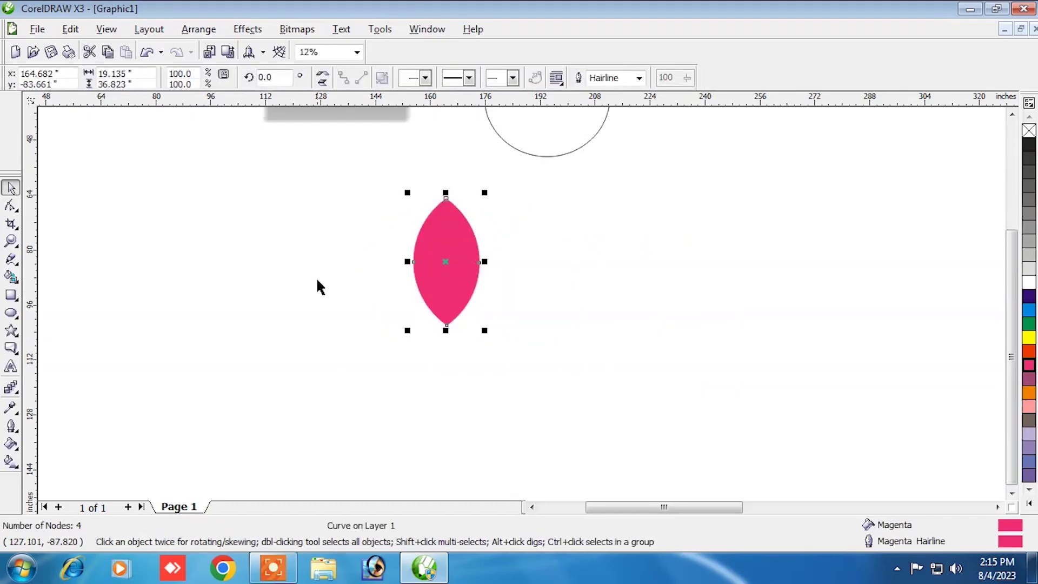
- Apply a linear transparency to the petal, fading from its left edge to its centre
{"action": "left_click", "coordinate": [15, 390]}
{"action": "left_click", "coordinate": [146, 398]}
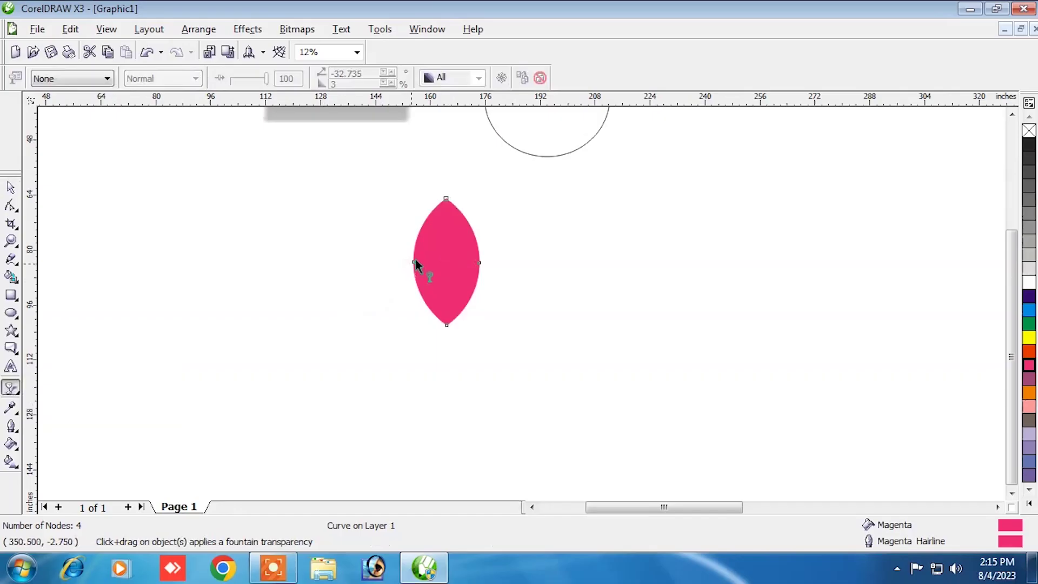
{"action": "left_click_drag", "start_coordinate": [452, 263], "coordinate": [446, 266]}
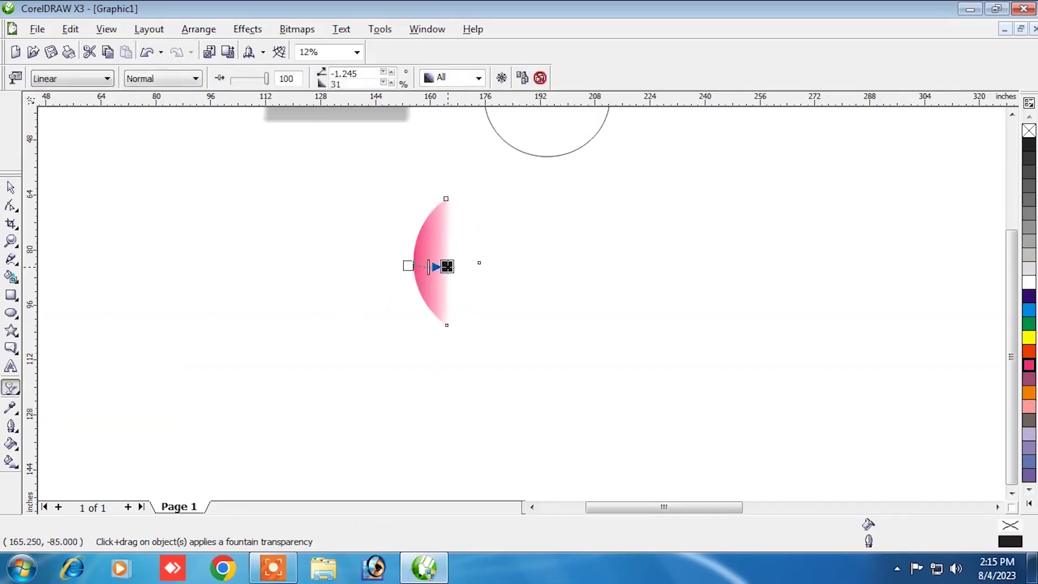
- Duplicate the transparent petal and rotate the duplicate 180 degrees
{"action": "left_click", "coordinate": [11, 188]}
{"action": "left_click_drag", "start_coordinate": [377, 171], "coordinate": [498, 324]}
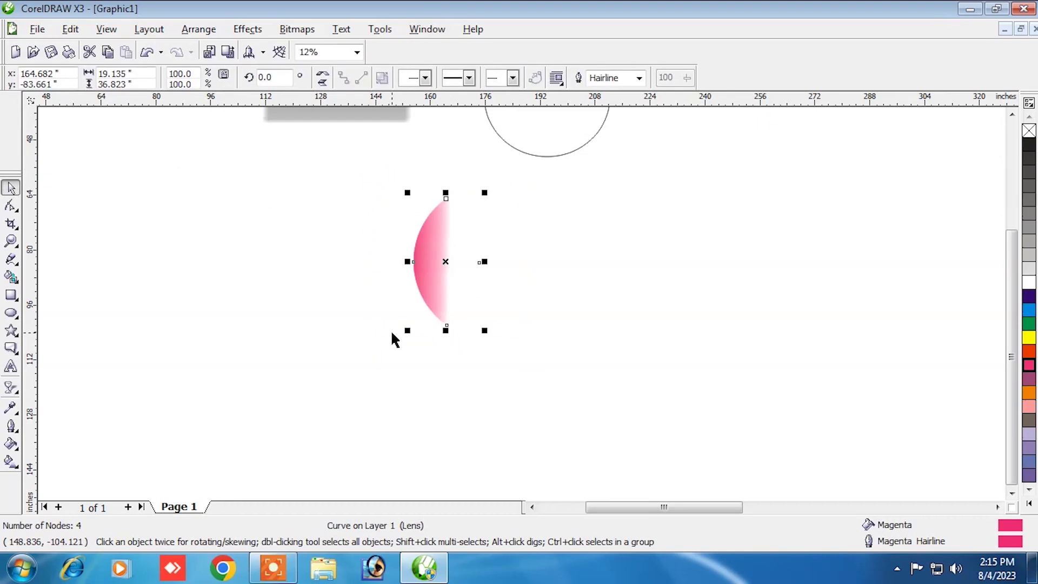
{"action": "key", "text": "ctrl+d"}
{"action": "double_click", "coordinate": [270, 77]}
{"action": "type", "text": "1"}
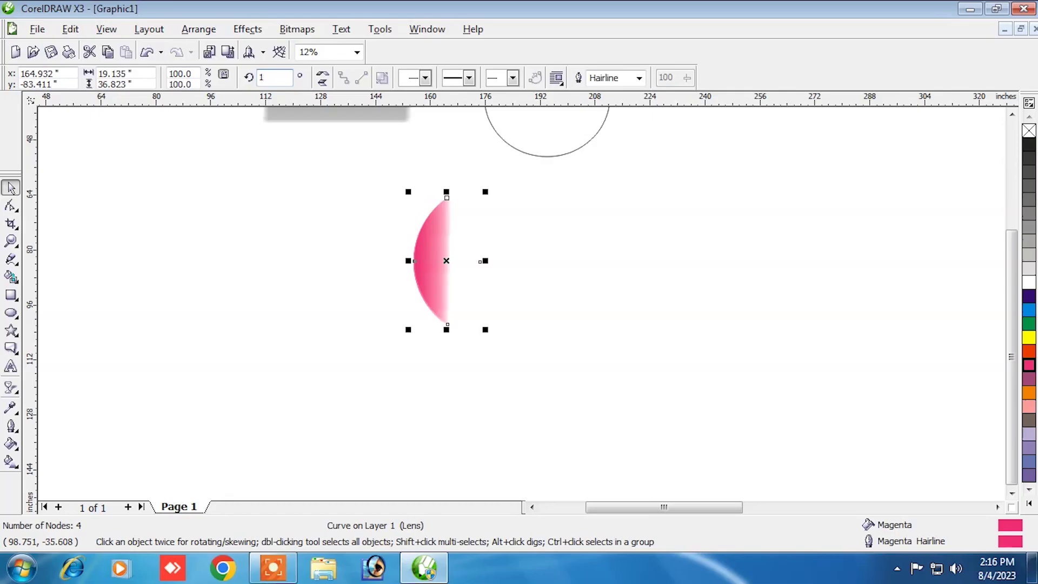
{"action": "type", "text": "40"}
{"action": "key", "text": "Return"}
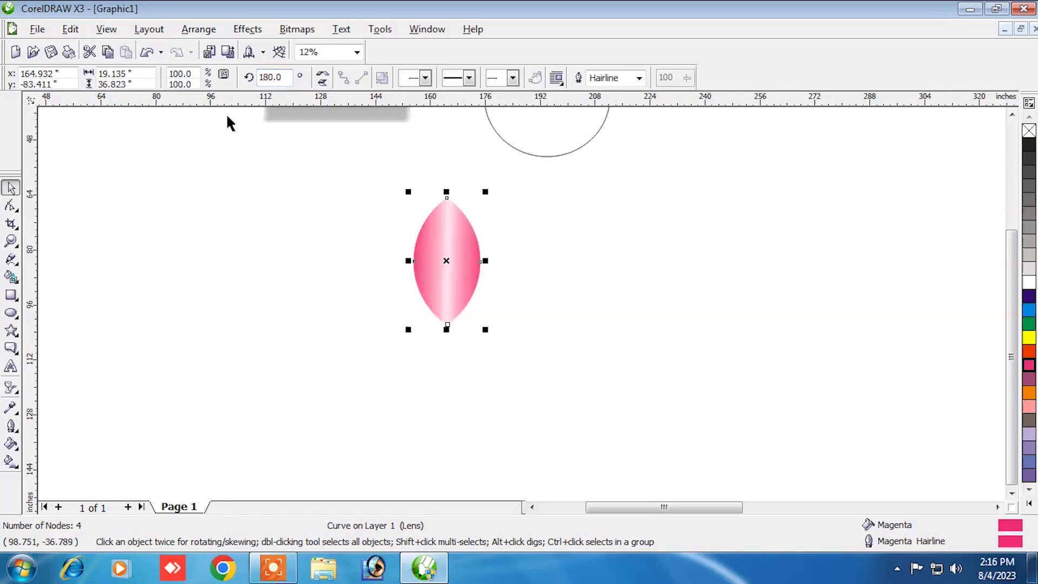
- Nudge the rotated duplicate petal three steps to the right, then deselect it
{"action": "left_click", "coordinate": [410, 291]}
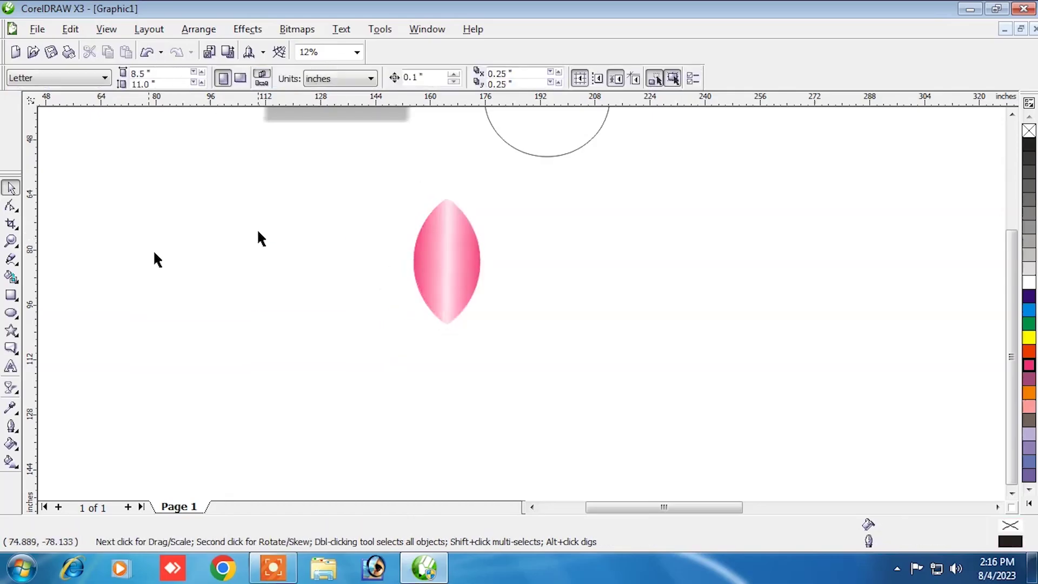
{"action": "left_click", "coordinate": [474, 276]}
{"action": "key", "text": "Right"}
{"action": "key", "text": "Right"}
{"action": "key", "text": "Right"}
{"action": "left_click", "coordinate": [306, 256]}
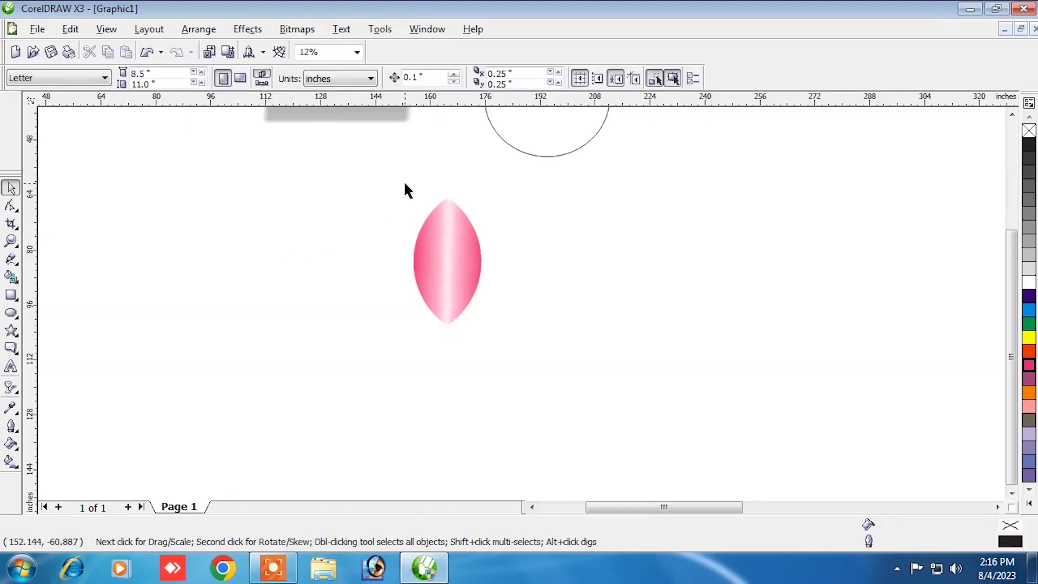
- Group the two overlapping petal halves and move the group left and slightly down
{"action": "left_click_drag", "start_coordinate": [489, 333], "coordinate": [520, 379]}
{"action": "left_click", "coordinate": [199, 29]}
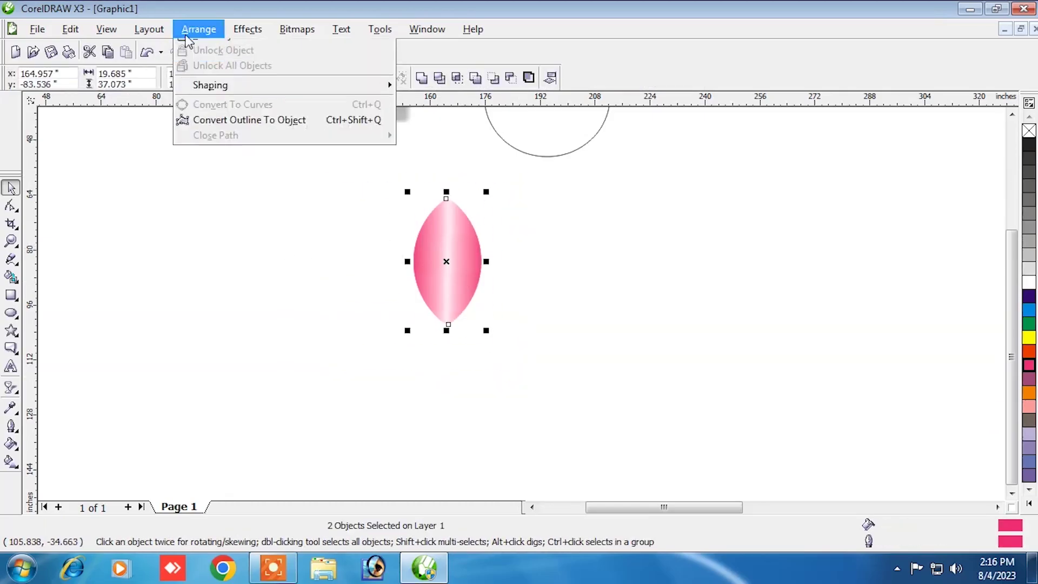
{"action": "left_click", "coordinate": [217, 146]}
{"action": "left_click_drag", "start_coordinate": [420, 237], "coordinate": [401, 252]}
{"action": "left_click", "coordinate": [521, 263]}
- Move the petal group's rotation centre to its bottom tip
{"action": "left_click", "coordinate": [412, 261]}
{"action": "left_click", "coordinate": [421, 259]}
{"action": "left_click_drag", "start_coordinate": [408, 278], "coordinate": [407, 340]}
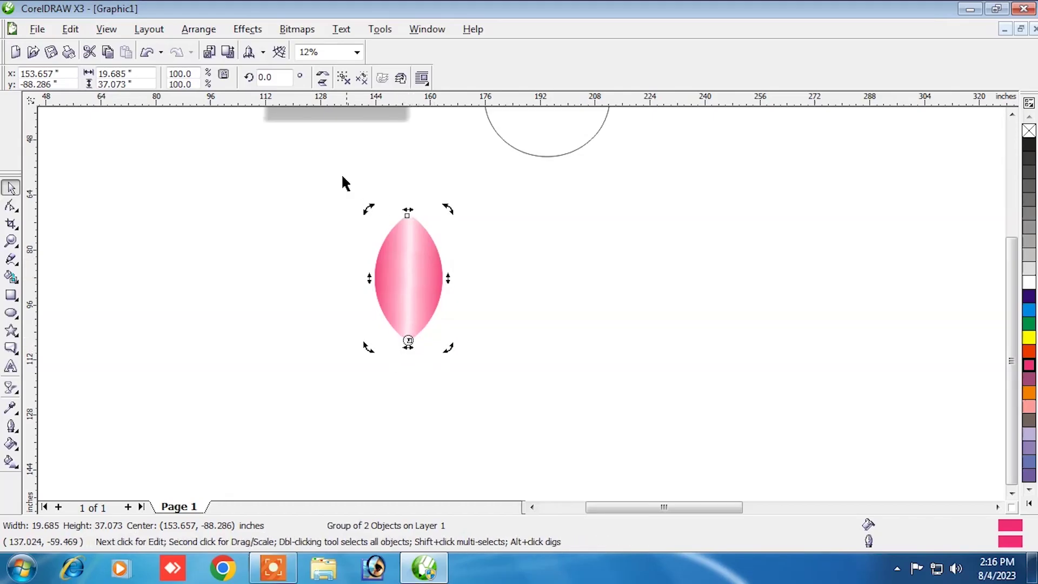
- Apply a 30-degree rotation to duplicates of the petal around its bottom tip until twelve petals complete a flower
{"action": "left_click", "coordinate": [197, 31]}
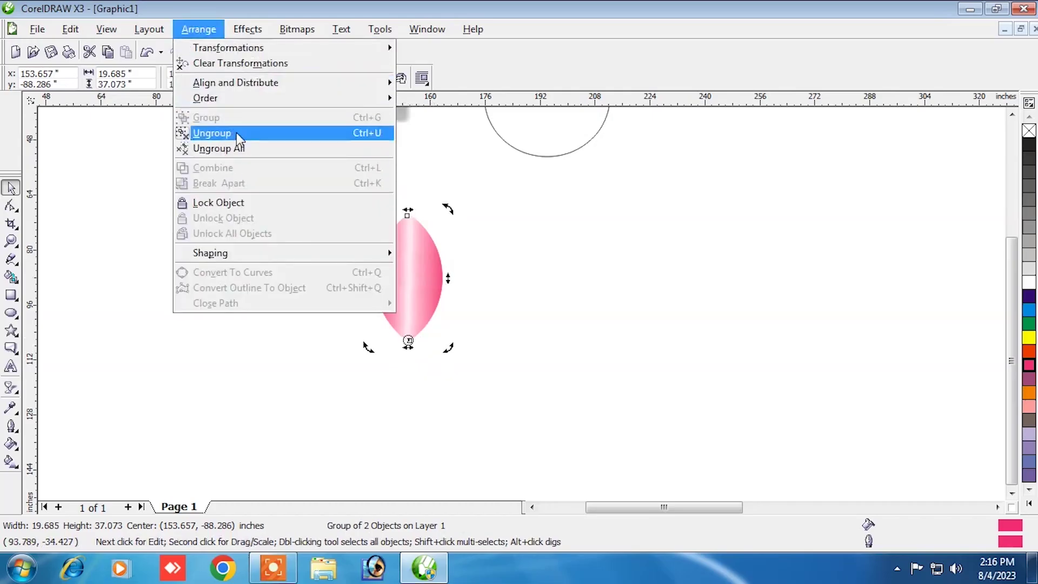
{"action": "mouse_move", "coordinate": [355, 53]}
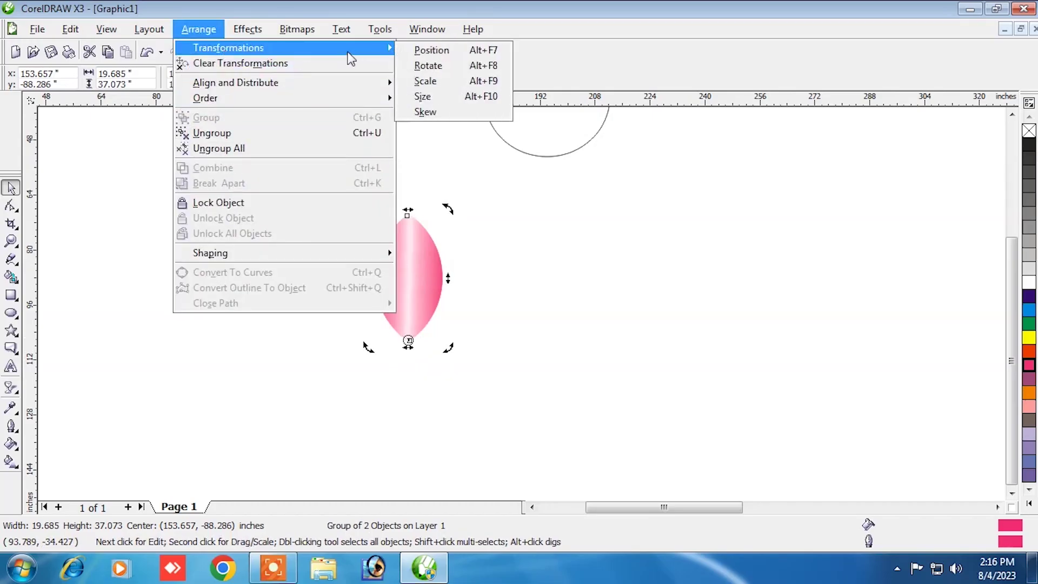
{"action": "left_click", "coordinate": [428, 65]}
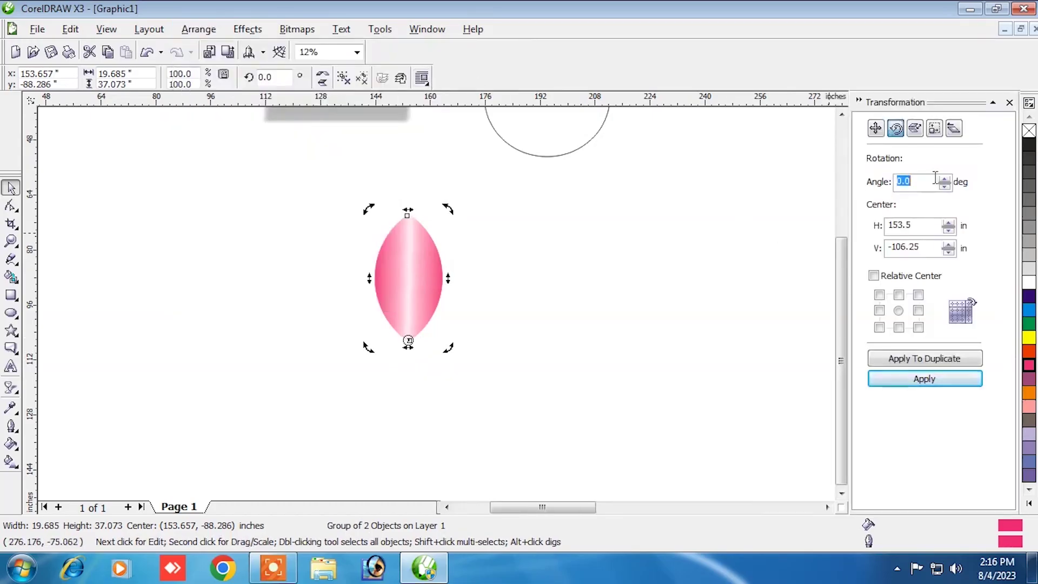
{"action": "left_click", "coordinate": [945, 179]}
{"action": "left_click", "coordinate": [930, 360]}
{"action": "left_click", "coordinate": [930, 360]}
{"action": "left_click", "coordinate": [930, 359]}
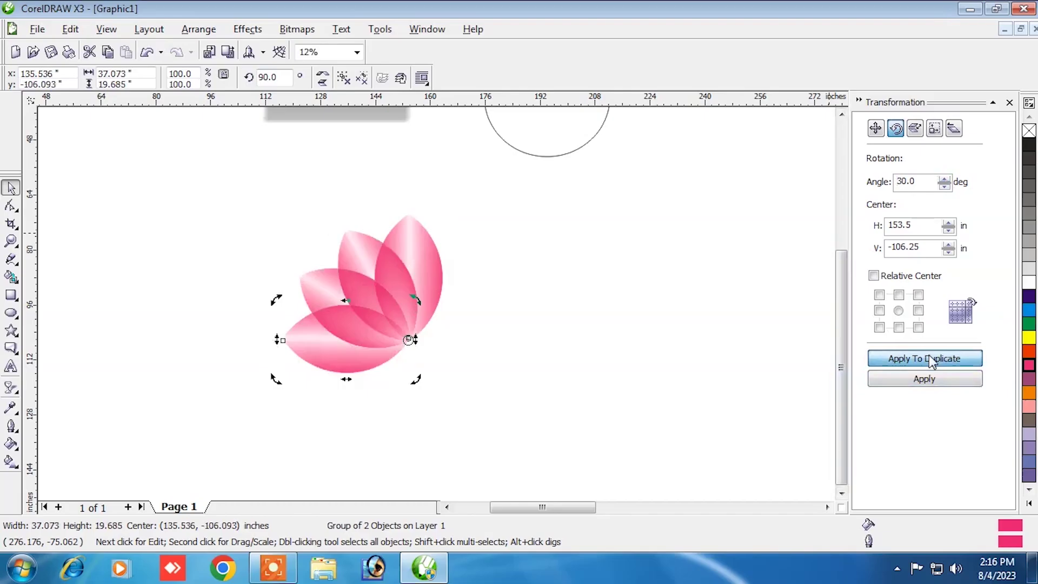
{"action": "left_click", "coordinate": [930, 360]}
{"action": "left_click", "coordinate": [930, 359]}
{"action": "left_click", "coordinate": [930, 360]}
{"action": "left_click", "coordinate": [930, 360]}
{"action": "left_click", "coordinate": [930, 359]}
{"action": "left_click", "coordinate": [930, 360]}
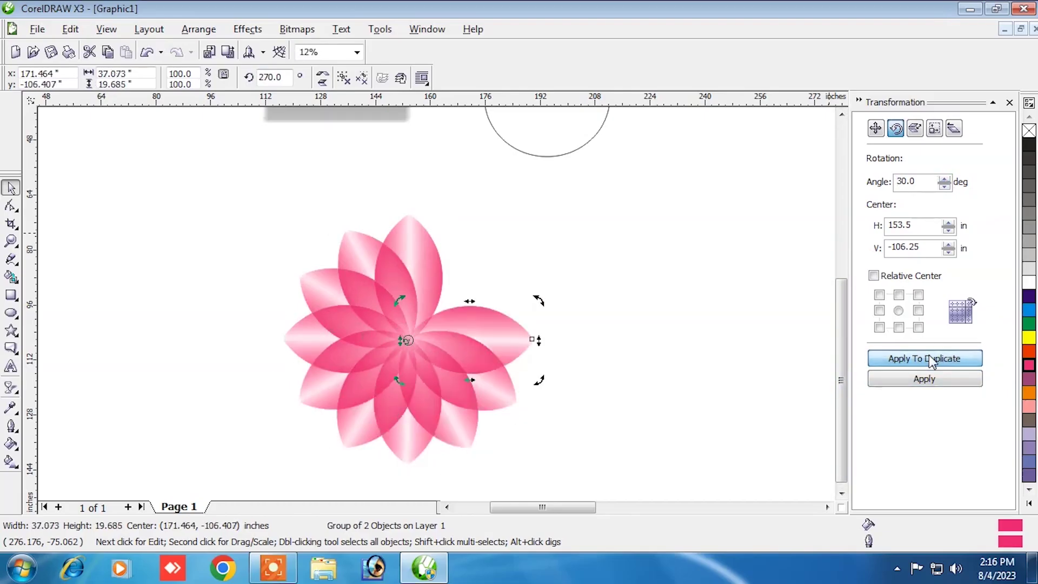
{"action": "left_click", "coordinate": [930, 359]}
{"action": "left_click", "coordinate": [930, 360]}
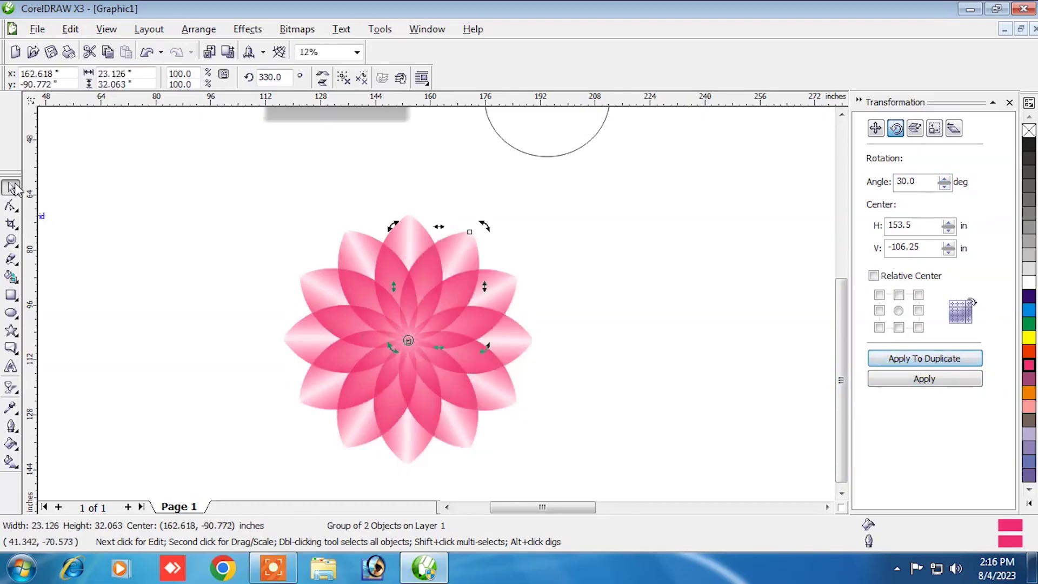
- Select all twelve petals of the flower and group them
{"action": "left_click", "coordinate": [344, 233]}
{"action": "left_click_drag", "start_coordinate": [169, 180], "coordinate": [592, 480]}
{"action": "left_click", "coordinate": [198, 28]}
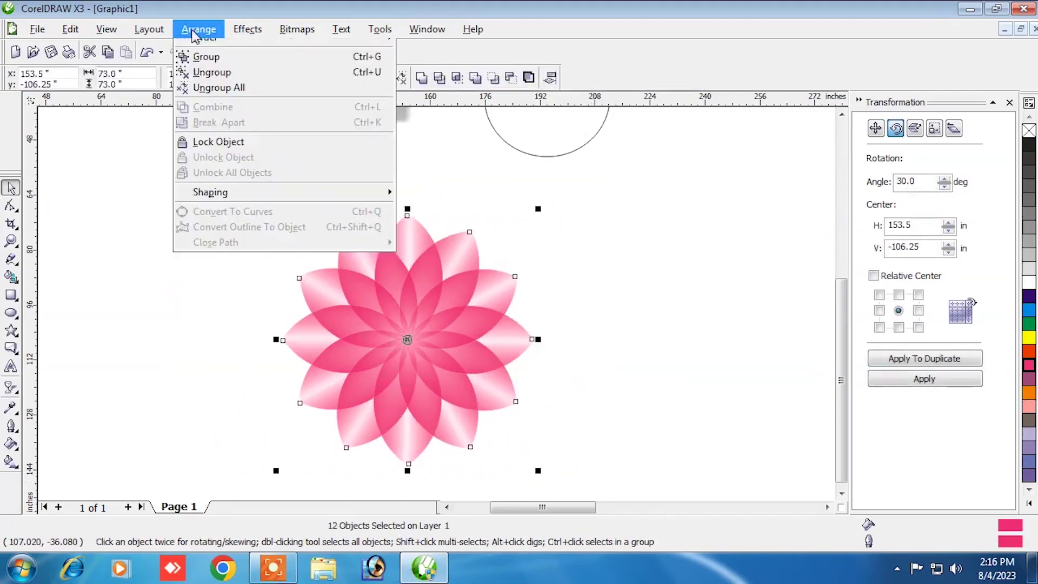
{"action": "left_click", "coordinate": [214, 118]}
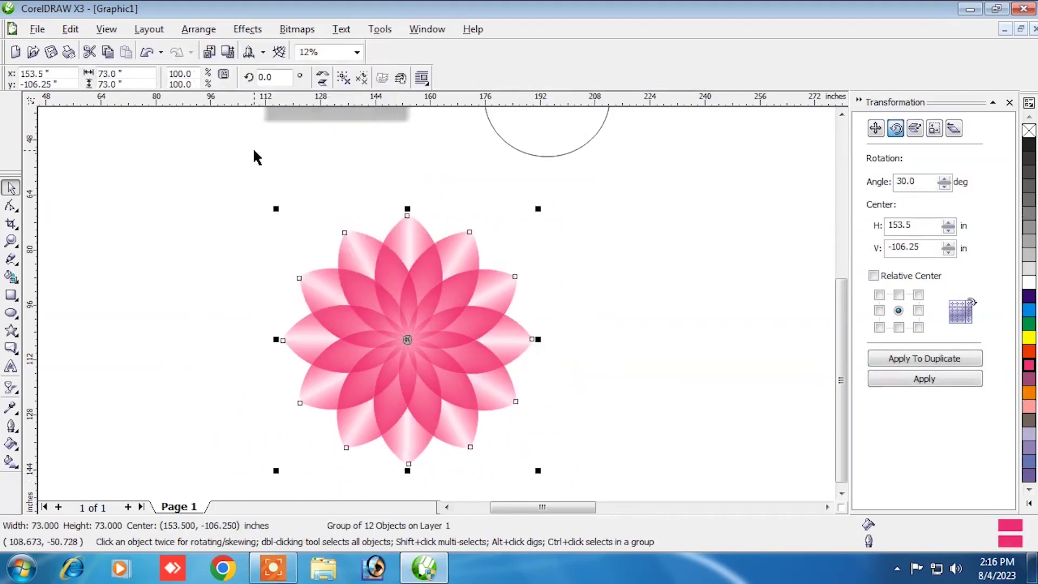
- Scale the flower group down from its upper-right corner, move it up, and deselect it
{"action": "left_click", "coordinate": [447, 301]}
{"action": "left_click", "coordinate": [447, 262]}
{"action": "left_click_drag", "start_coordinate": [540, 210], "coordinate": [449, 304]}
{"action": "left_click_drag", "start_coordinate": [360, 377], "coordinate": [361, 235]}
{"action": "left_click", "coordinate": [538, 262]}
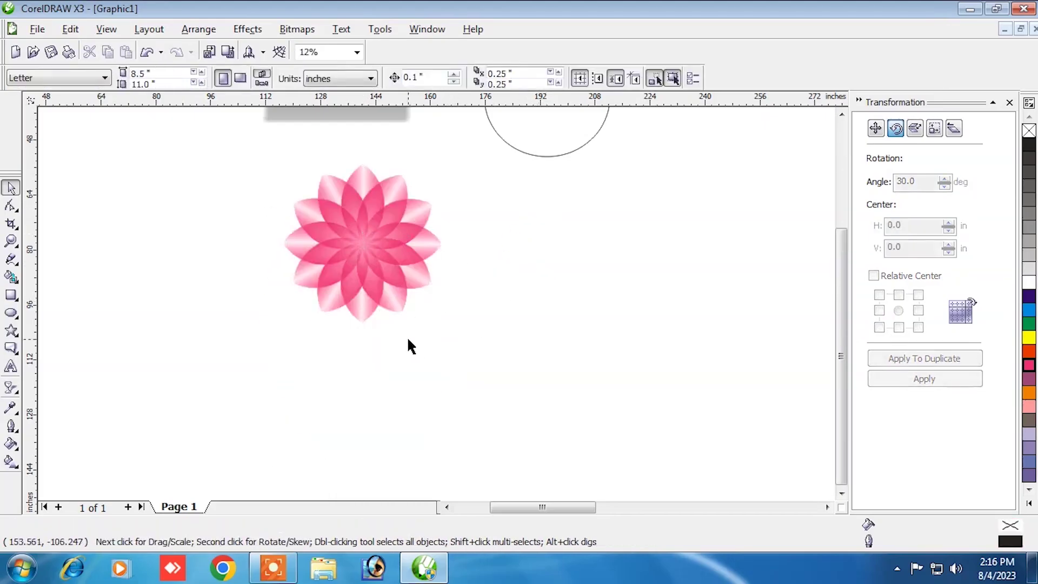